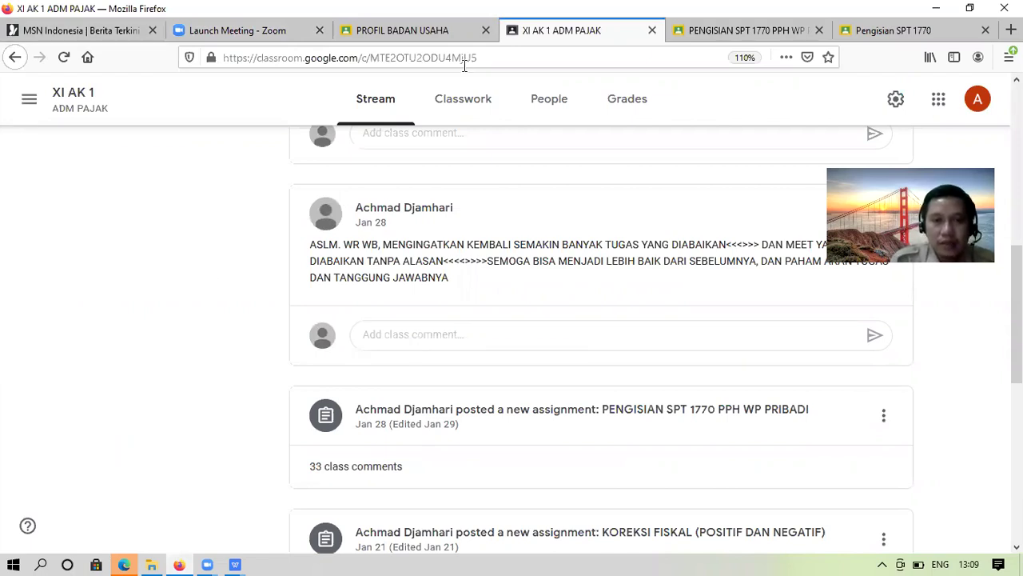
# Open the Instructions page of the PENGISIAN SPT 1770 PPH WP PRIBADI assignment in Classwork
pyautogui.click(475, 96)
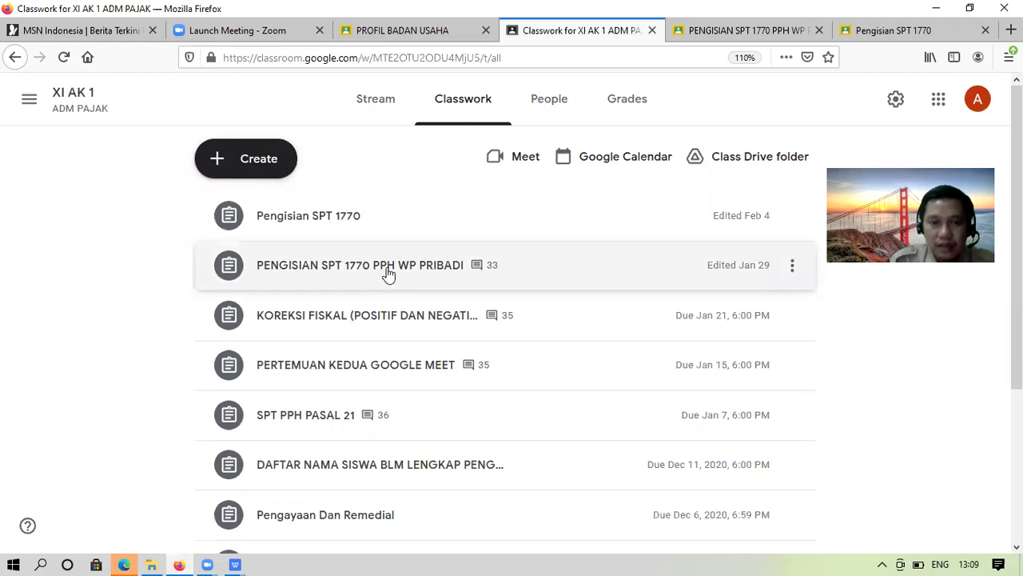
pyautogui.click(389, 273)
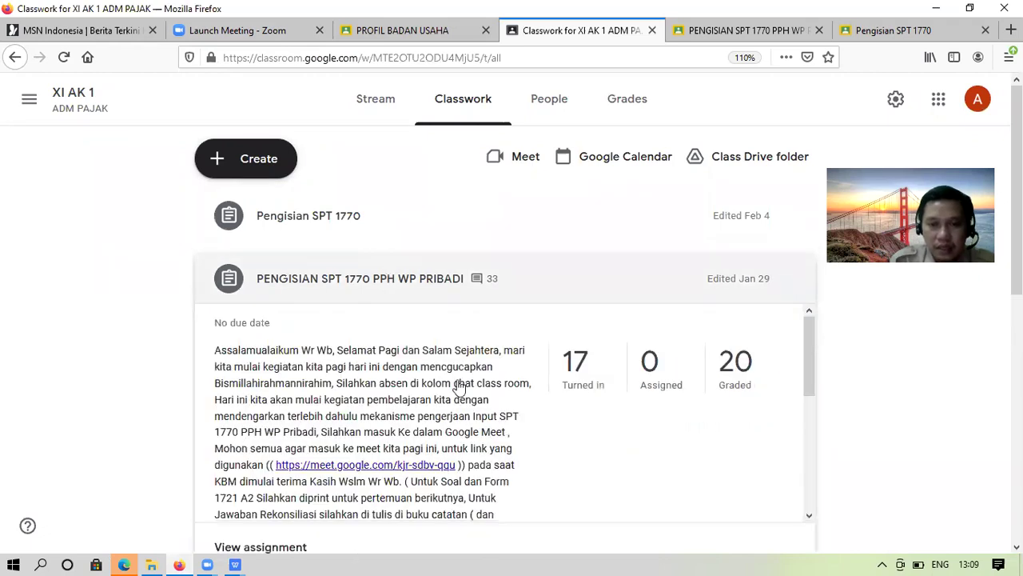
pyautogui.scroll(-1, 297, 456)
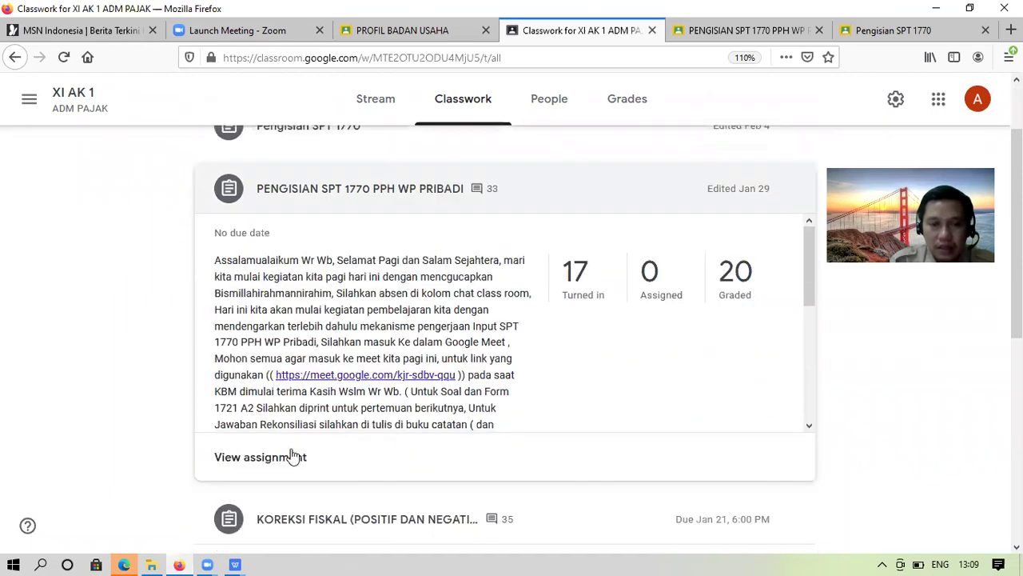
pyautogui.click(292, 462)
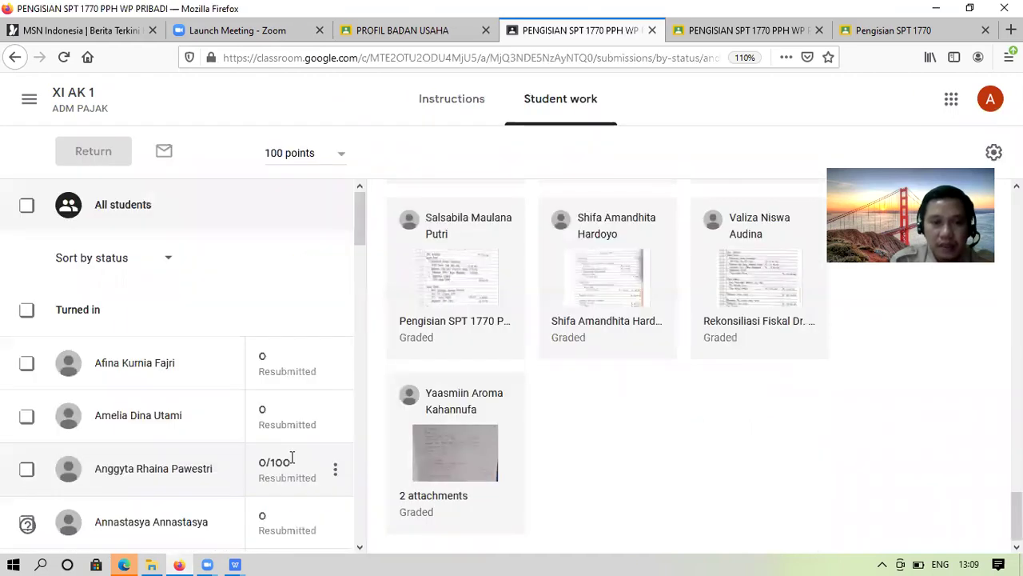
pyautogui.click(473, 106)
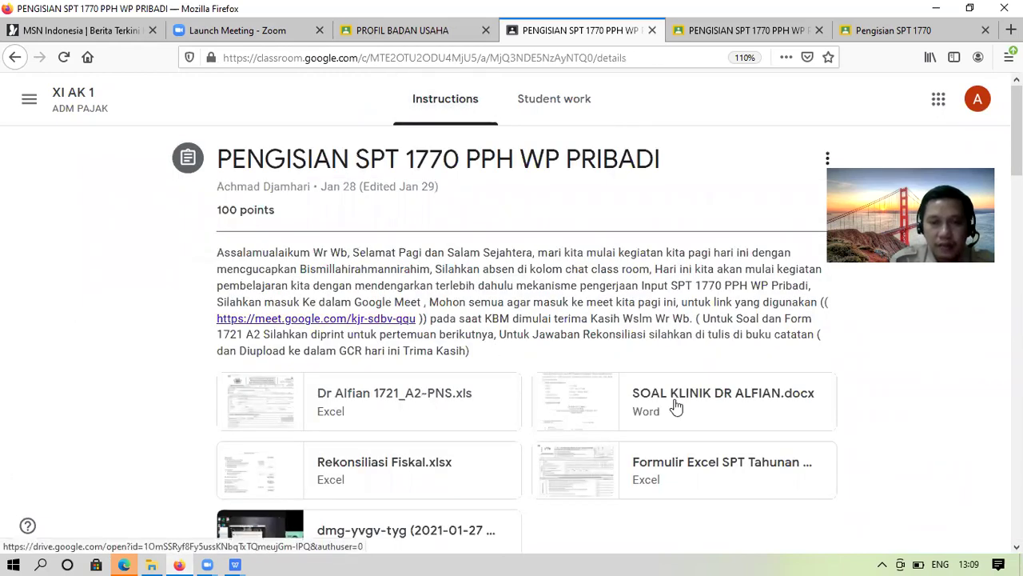
# Preview the SOAL KLINIK DR ALFIAN.docx case document after the xls attachment preview fails
pyautogui.click(674, 406)
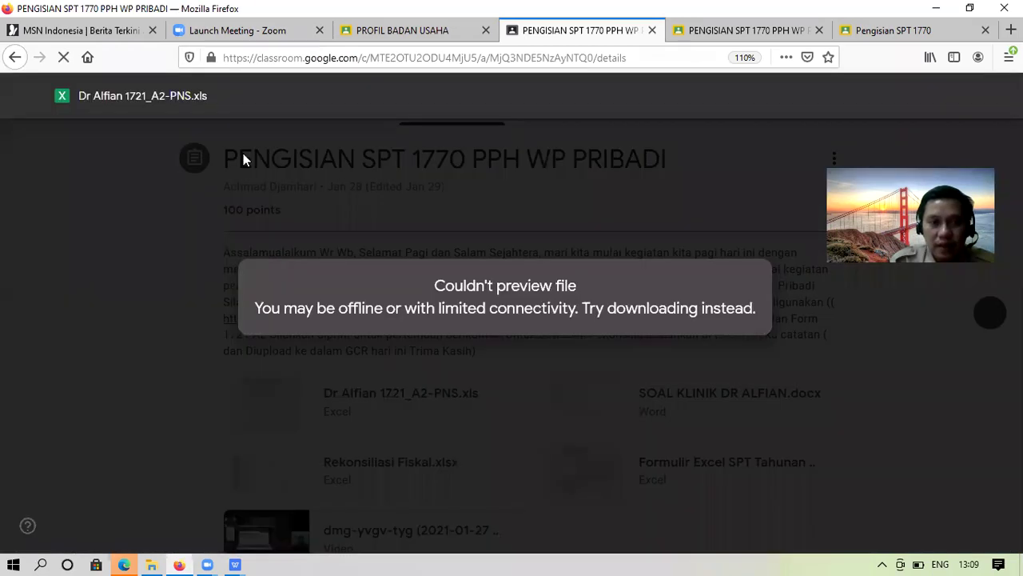
pyautogui.click(701, 395)
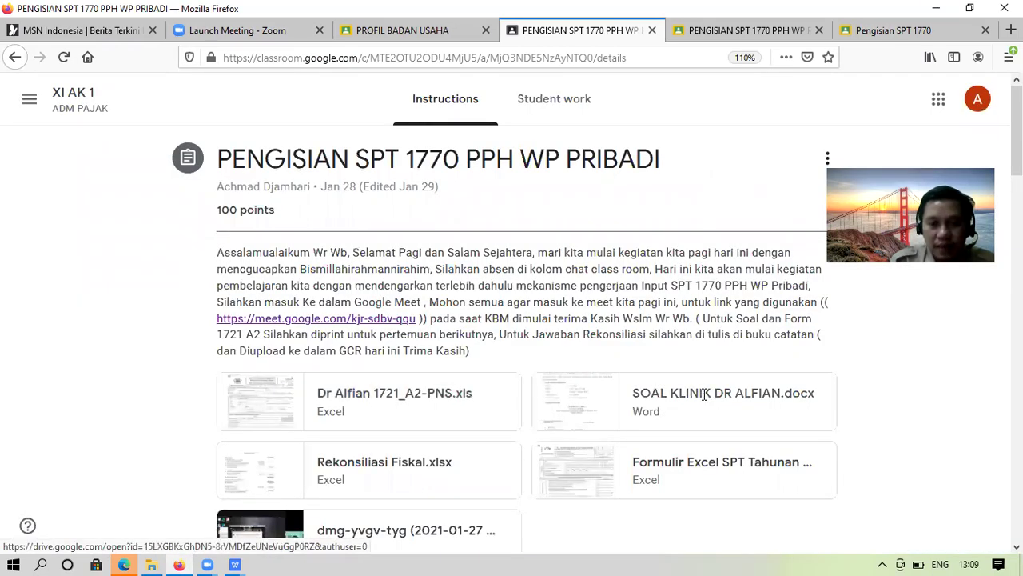
pyautogui.click(704, 394)
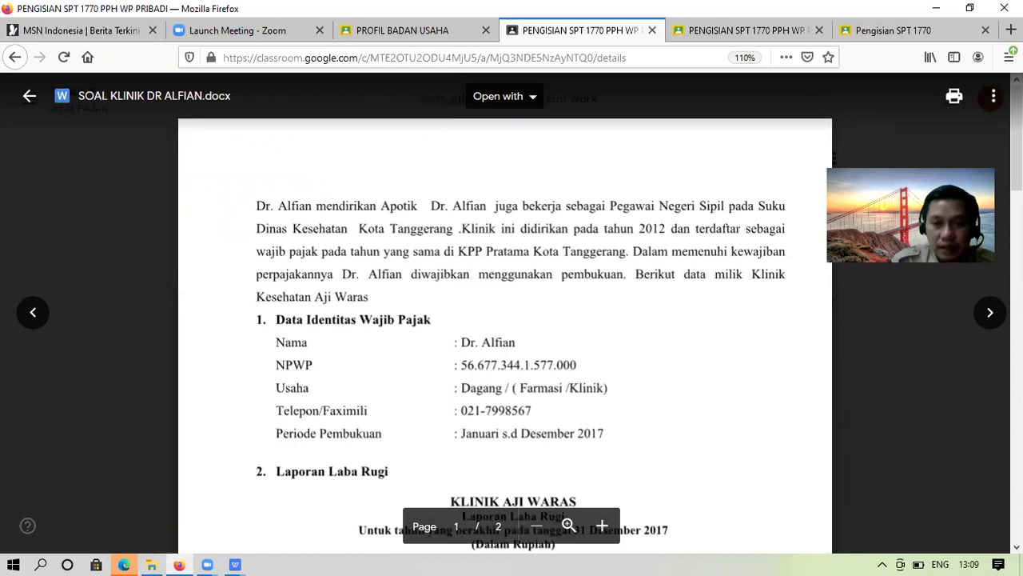
# Scroll through both pages of the case document to read its Lain – Lain details
pyautogui.scroll(-10, 505, 320)
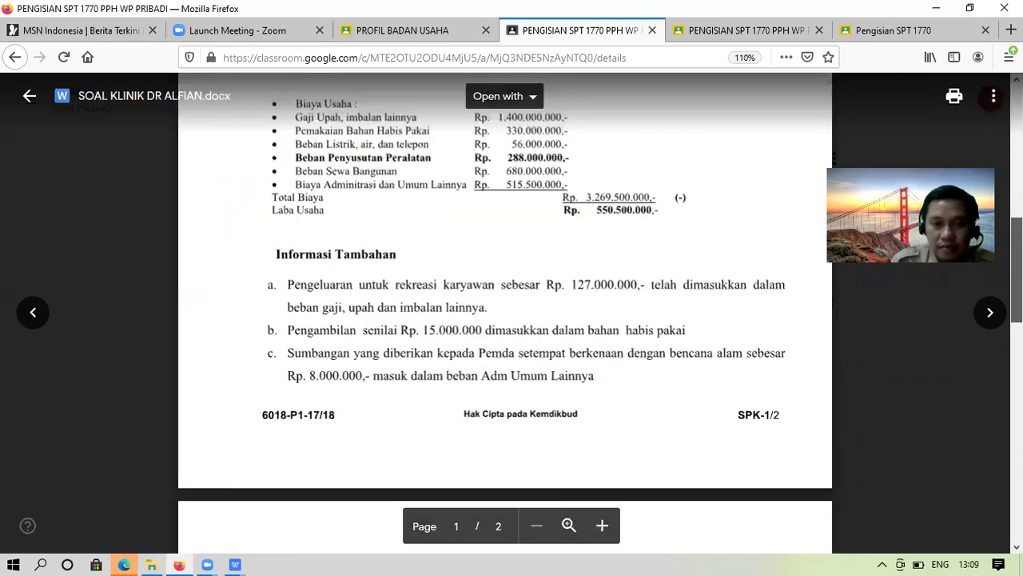
pyautogui.scroll(-3, 504, 320)
pyautogui.scroll(-3, 504, 319)
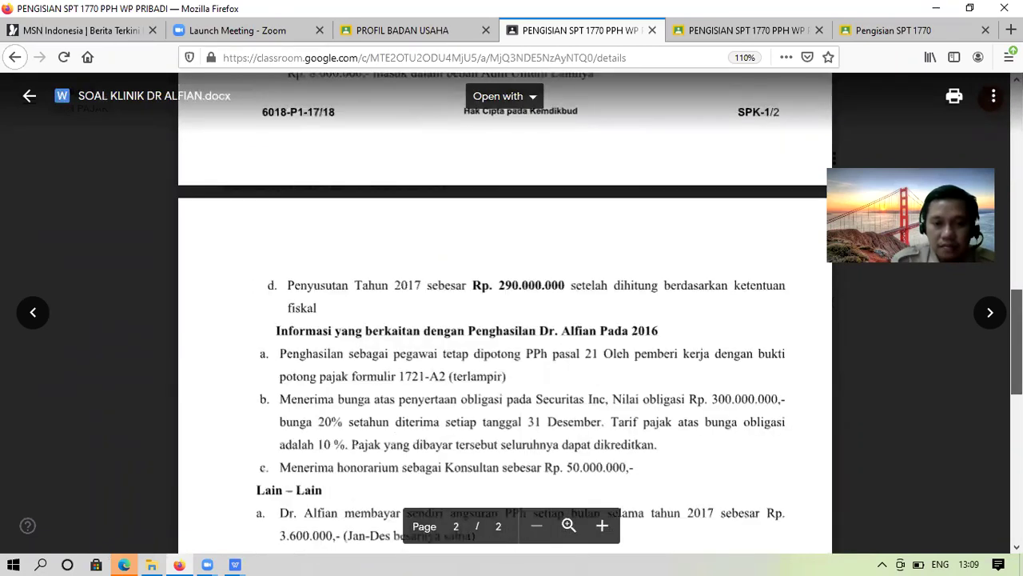
pyautogui.scroll(-2, 505, 320)
pyautogui.scroll(-9, 504, 320)
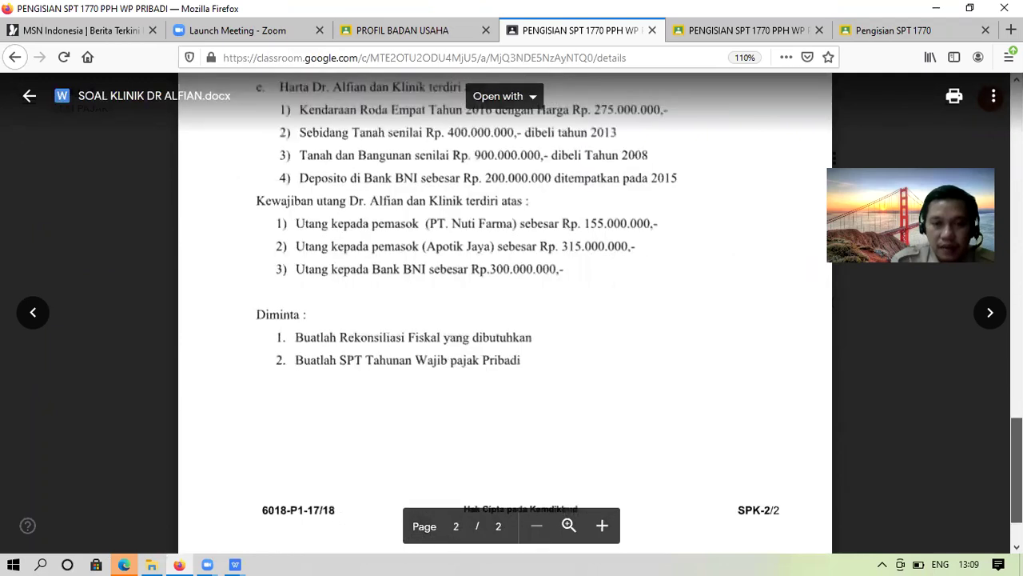
pyautogui.scroll(2, 504, 320)
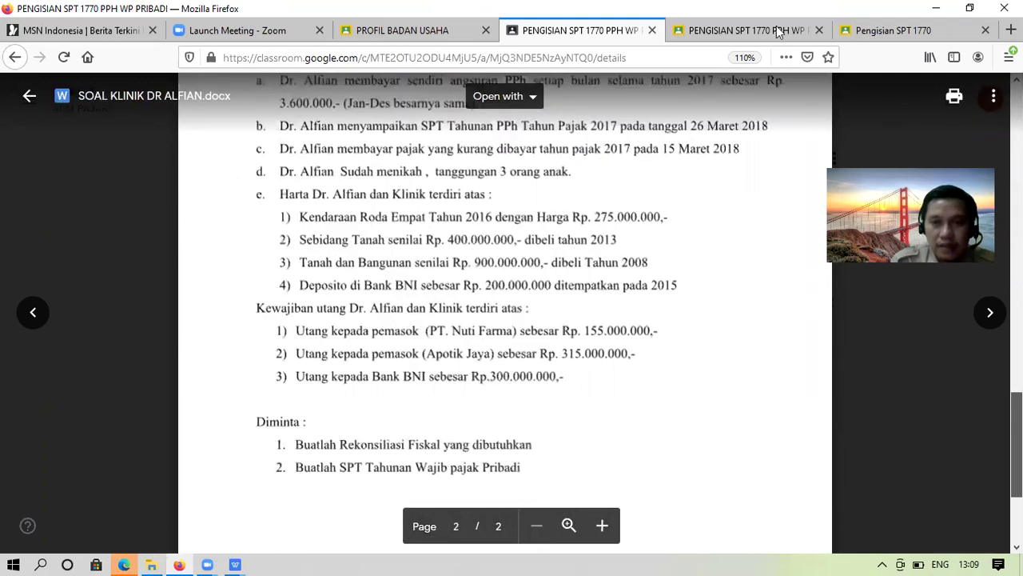
pyautogui.scroll(2, 371, 448)
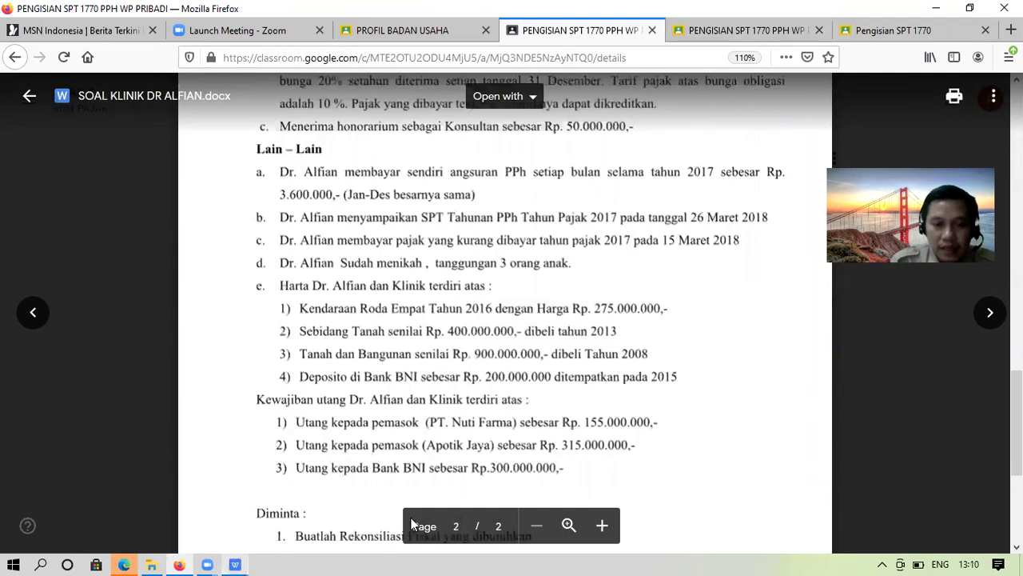
pyautogui.press('super+6')
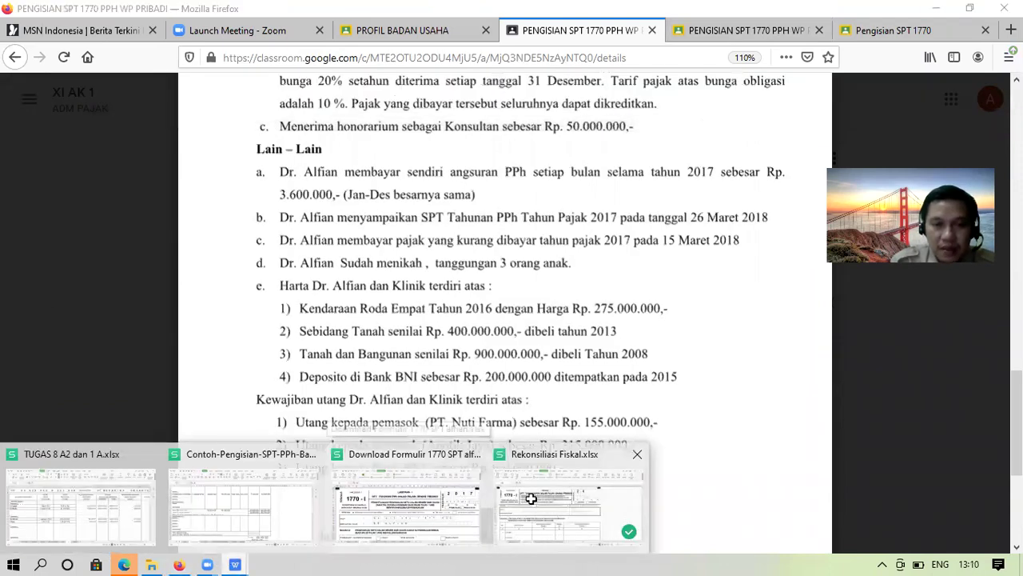
# Switch to Rekonsiliasi Fiskal.xlsx and enter tax year 2017 in the year boxes
pyautogui.click(531, 498)
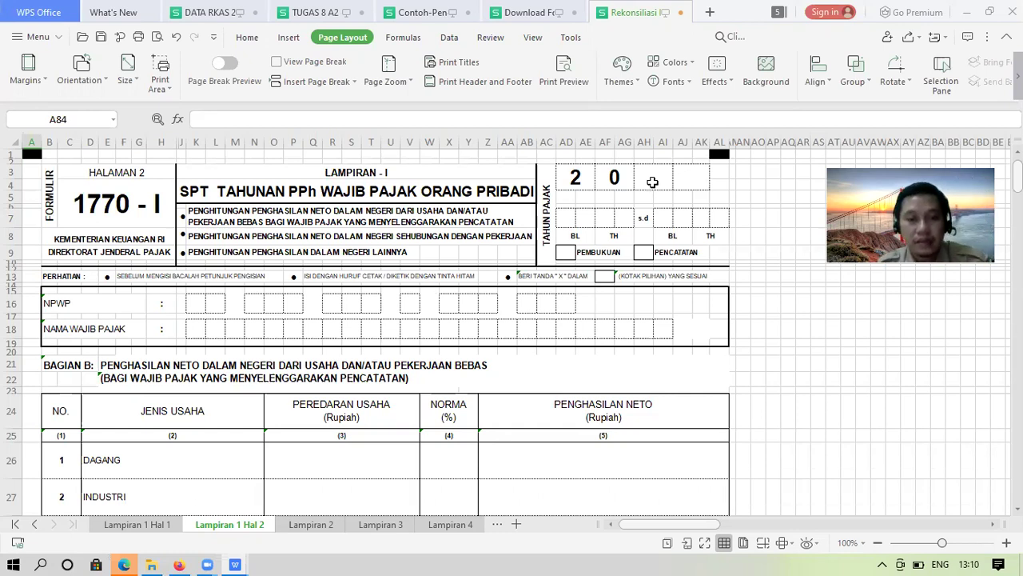
pyautogui.click(653, 183)
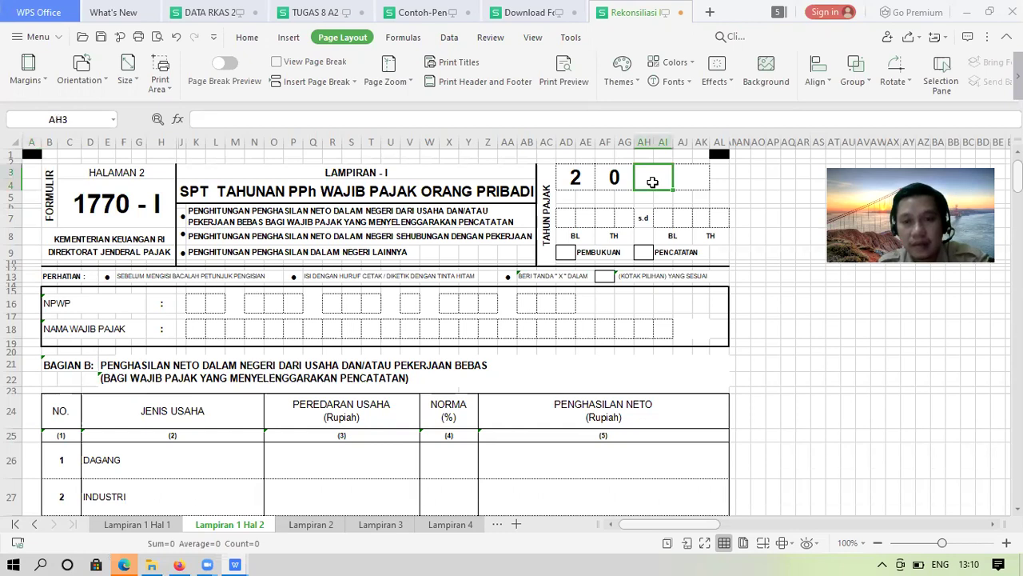
pyautogui.write('1')
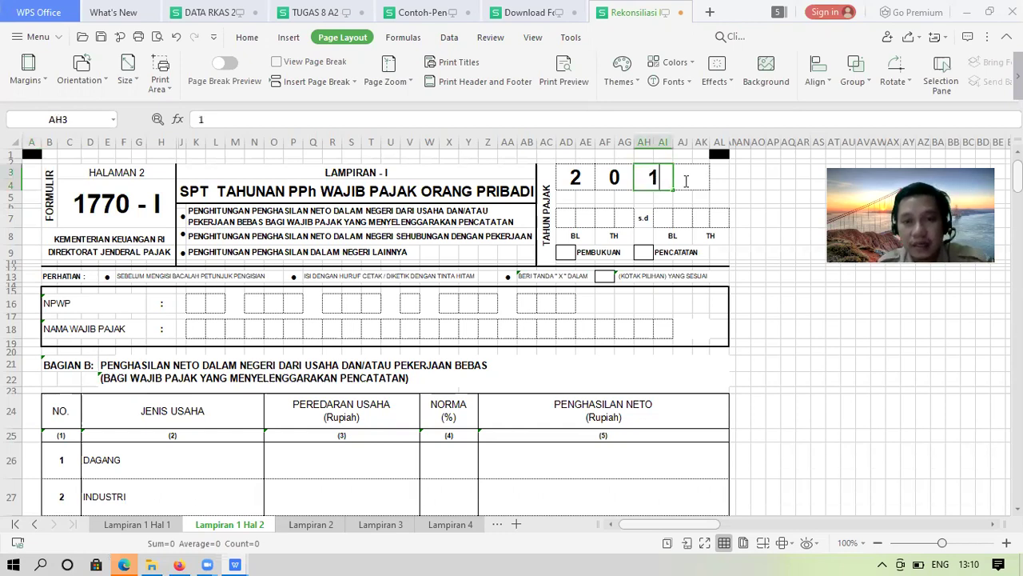
pyautogui.click(684, 180)
pyautogui.write('7')
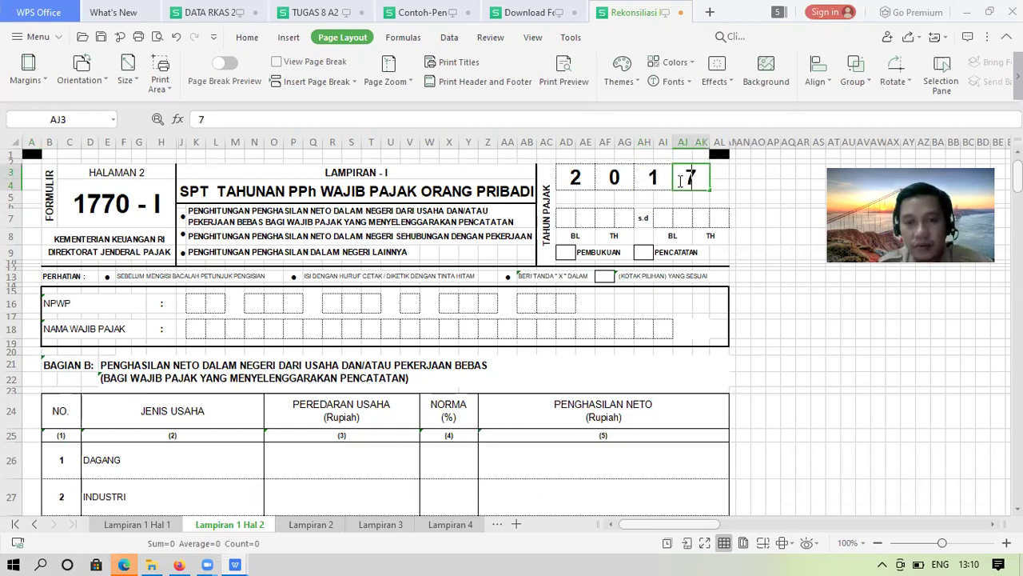
# Enter the tax period start 01/17 in the period boxes
pyautogui.click(565, 221)
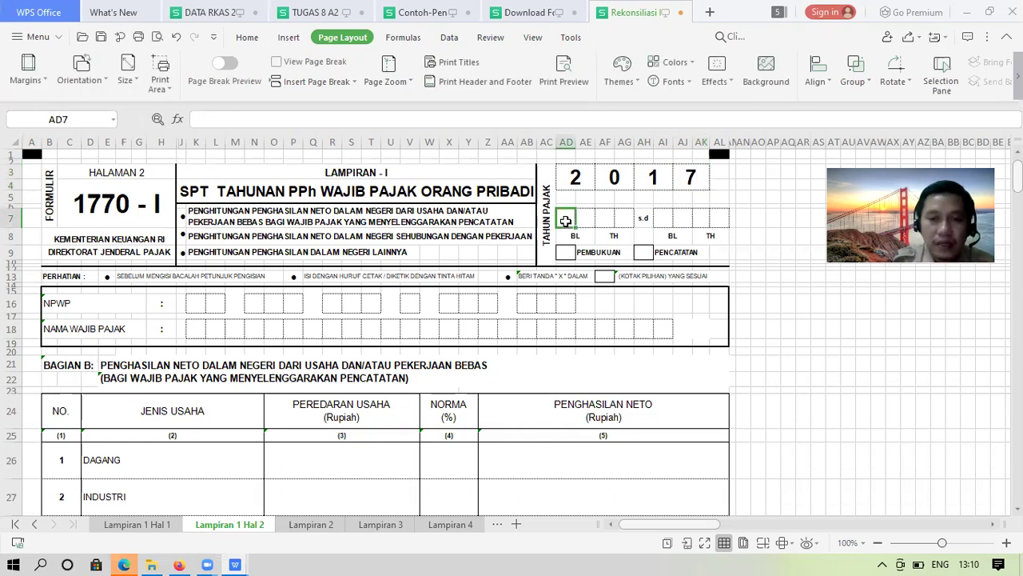
pyautogui.press('Right')
pyautogui.write('1')
pyautogui.press('Right')
pyautogui.write('1')
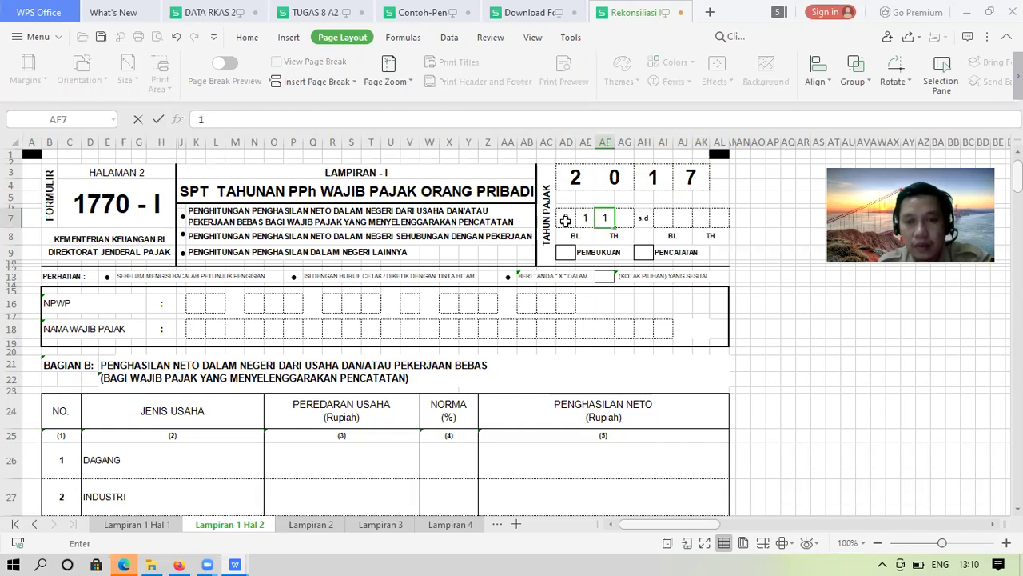
pyautogui.press('Right')
pyautogui.write('7')
pyautogui.press('Right')
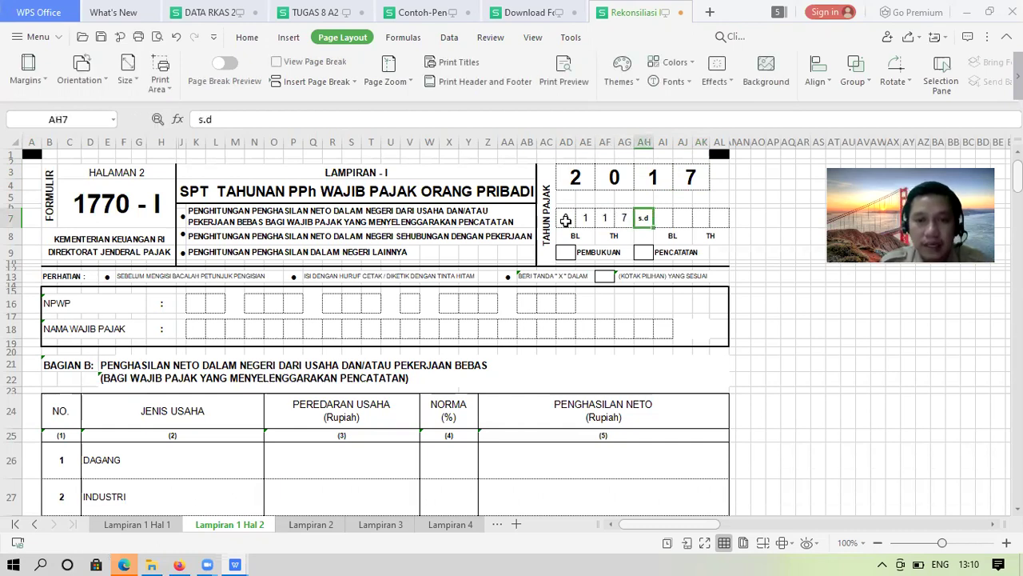
# Enter the tax period end 12/17 after s.d
pyautogui.press('Right')
pyautogui.write('1')
pyautogui.press('Right')
pyautogui.write('2')
pyautogui.press('Right')
pyautogui.write('1')
pyautogui.press('Right')
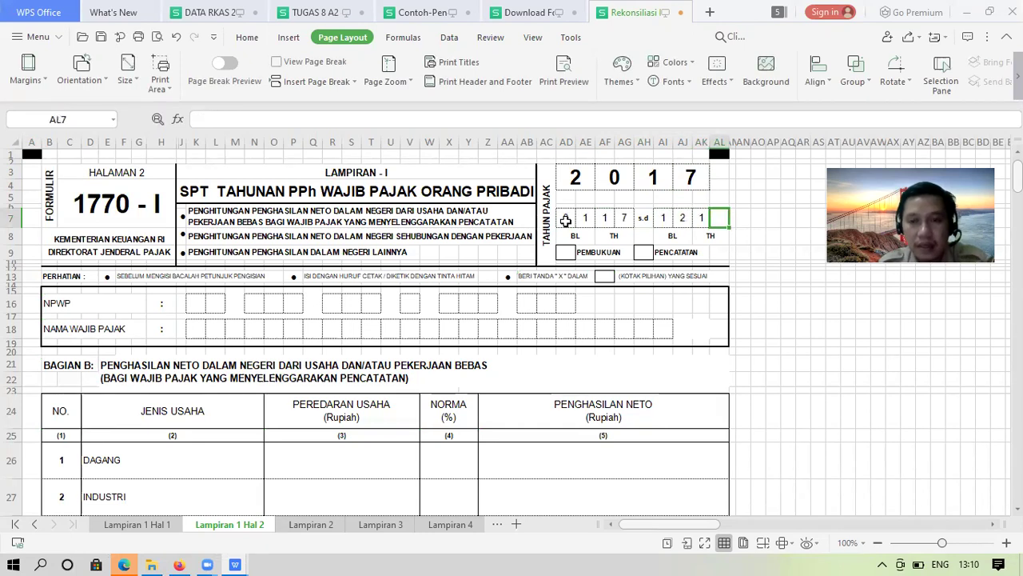
pyautogui.write('7')
pyautogui.press('Return')
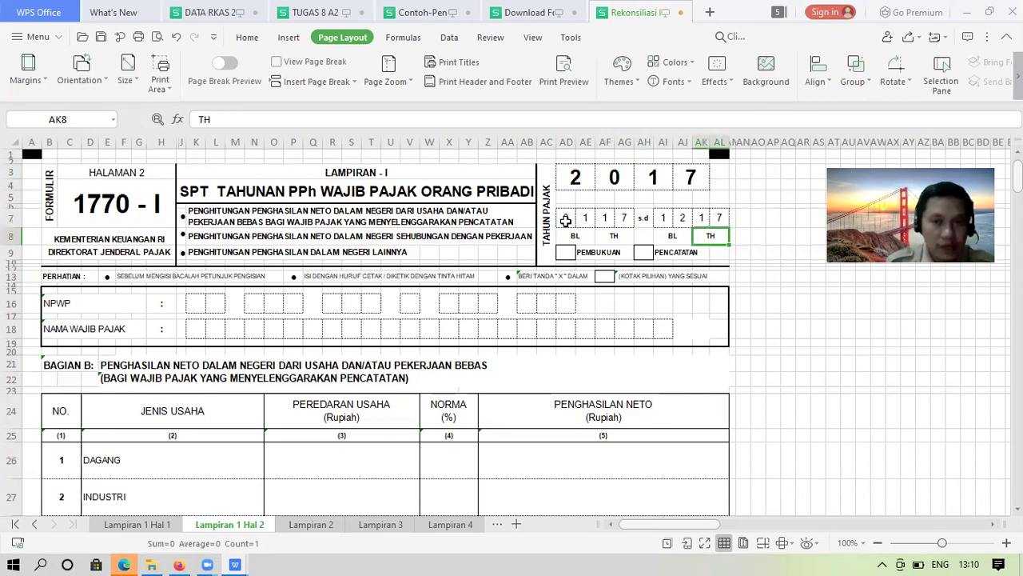
# Put an x in the PENCATATAN checkbox, then clear it again
pyautogui.press('Down')
pyautogui.press('Left')
pyautogui.press('Left')
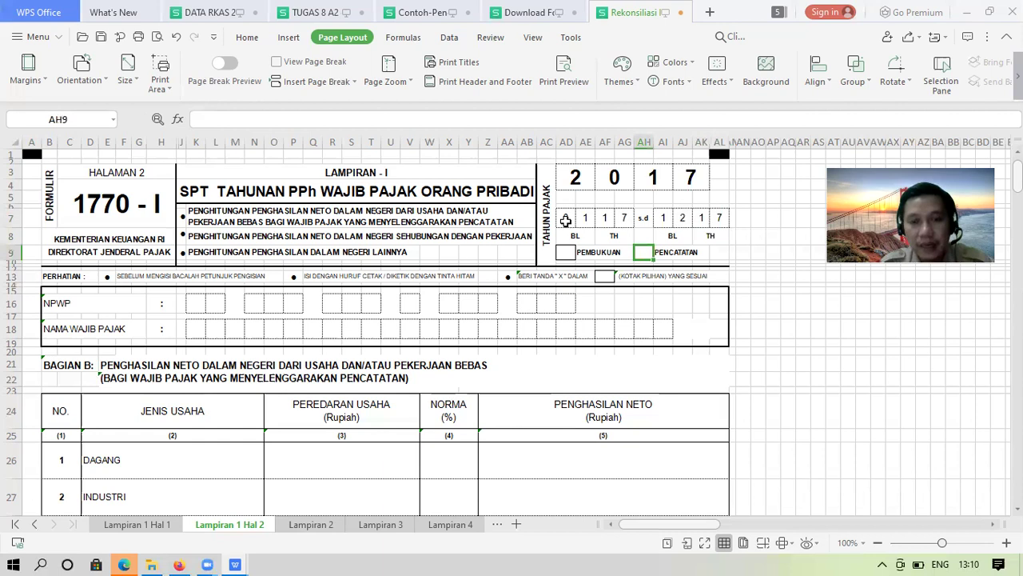
pyautogui.write('x')
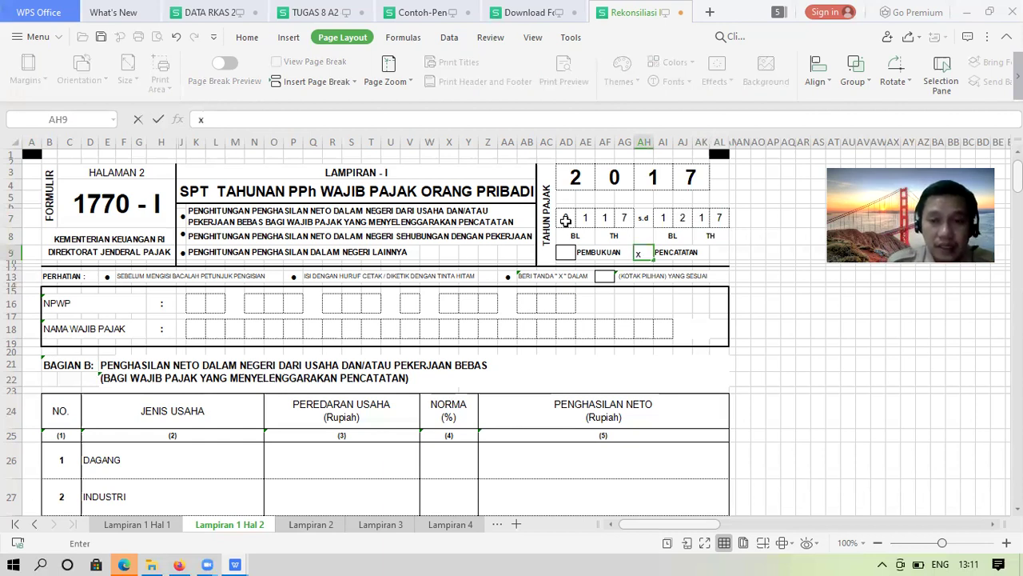
pyautogui.press('Left')
pyautogui.press('Left')
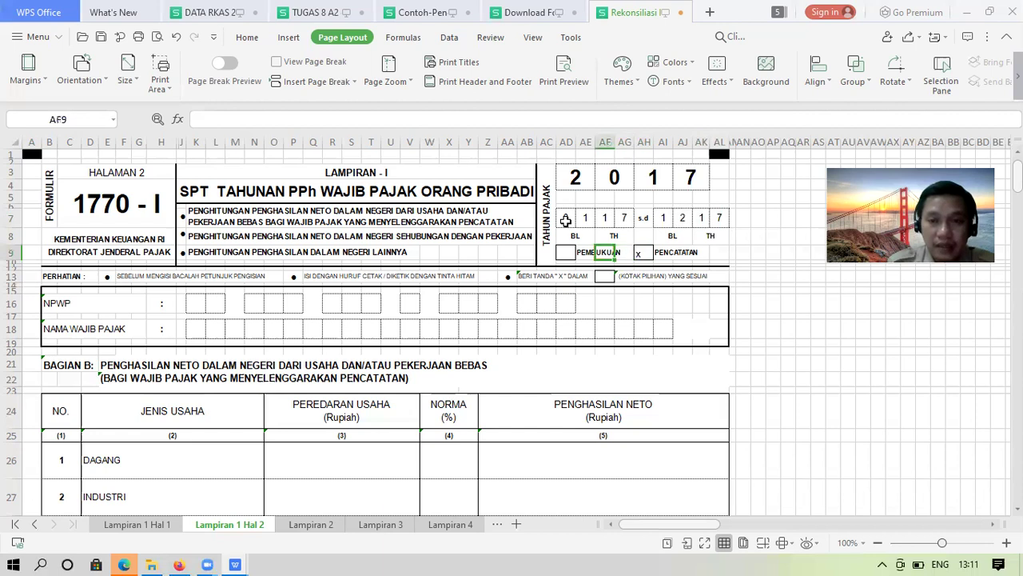
pyautogui.press('Left')
pyautogui.press('Left')
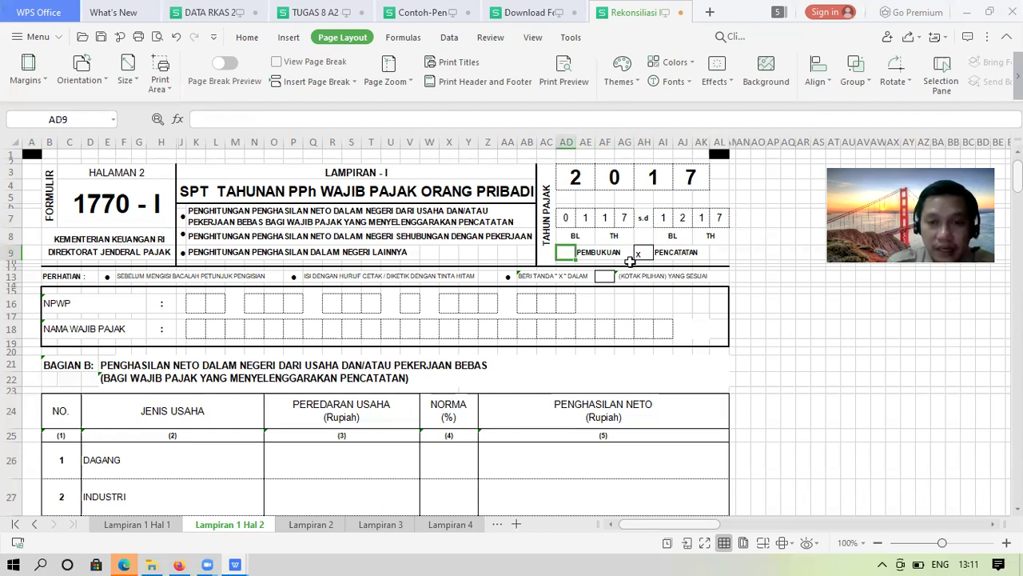
pyautogui.click(645, 254)
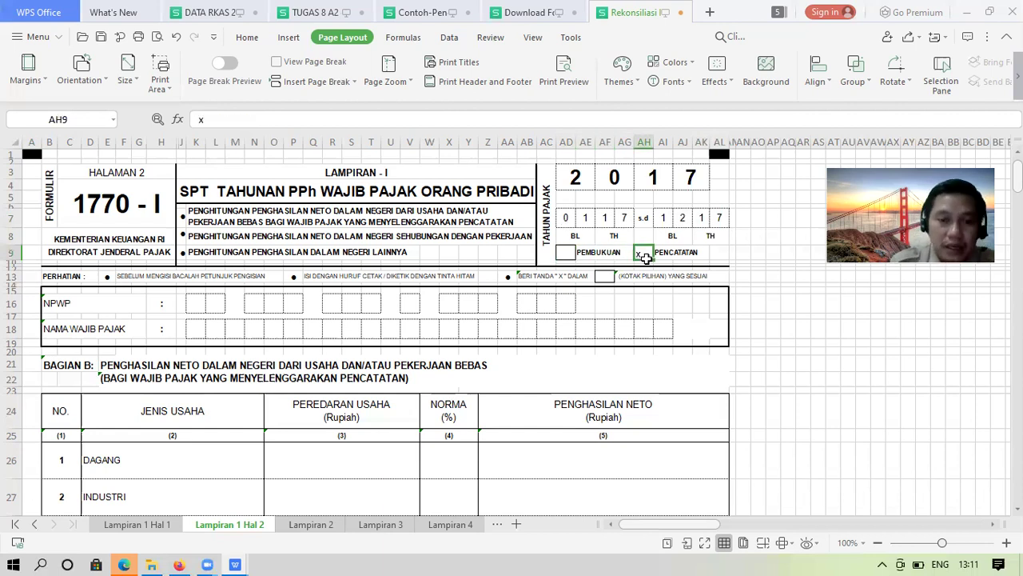
pyautogui.press('Delete')
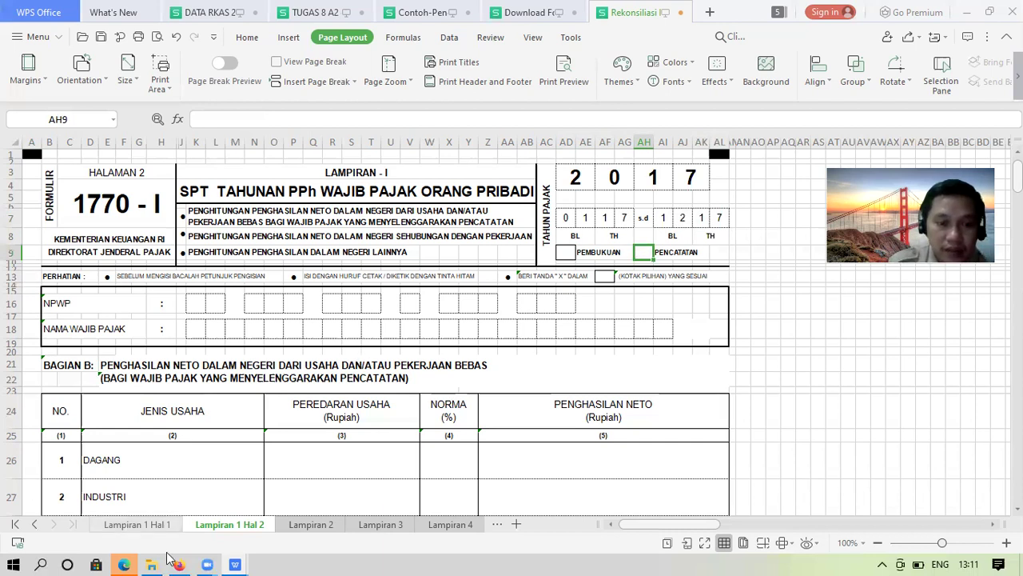
# Check the case document in the browser, then return to the Rekonsiliasi Fiskal spreadsheet
pyautogui.click(178, 564)
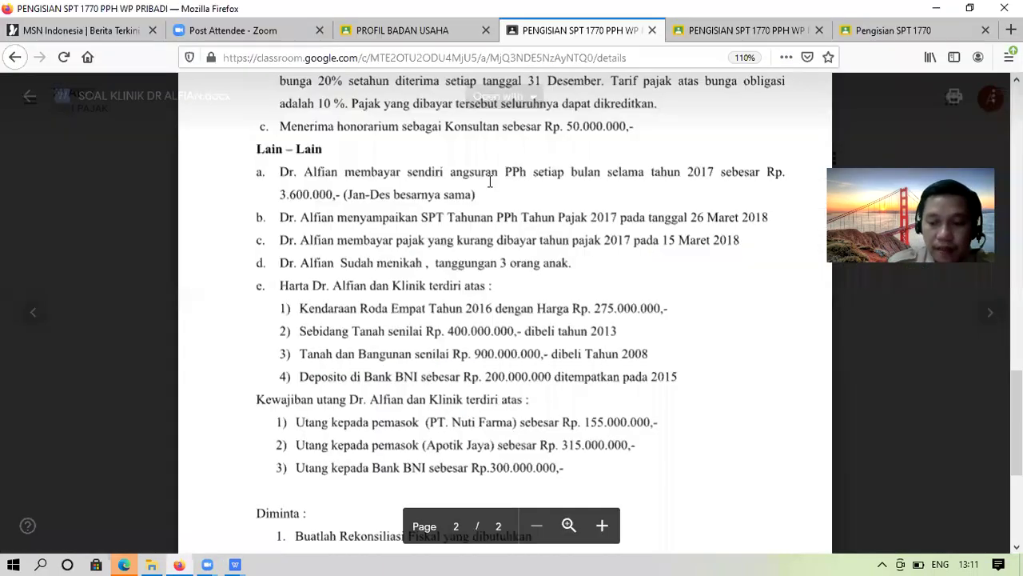
pyautogui.scroll(5, 490, 182)
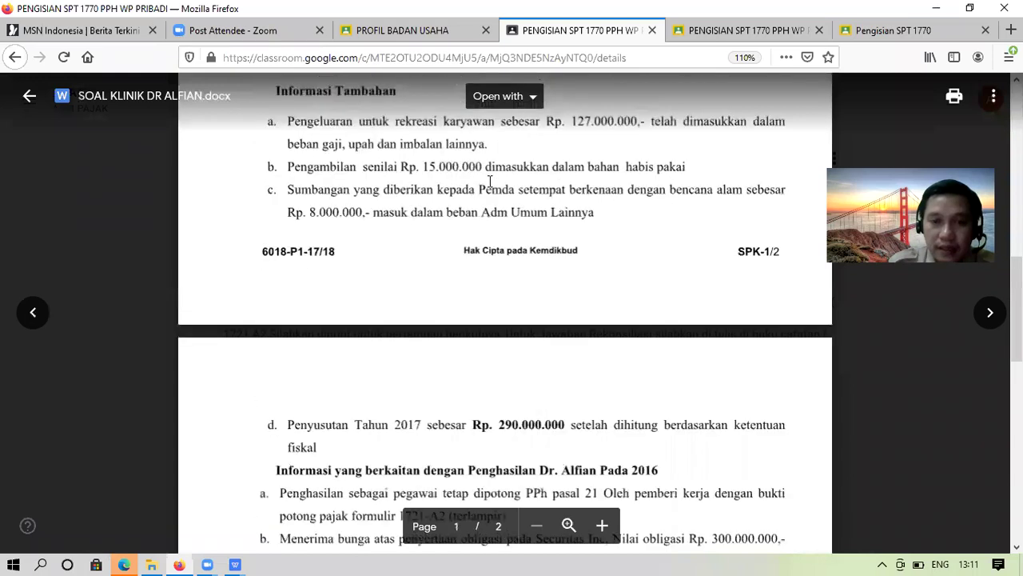
pyautogui.scroll(10, 490, 183)
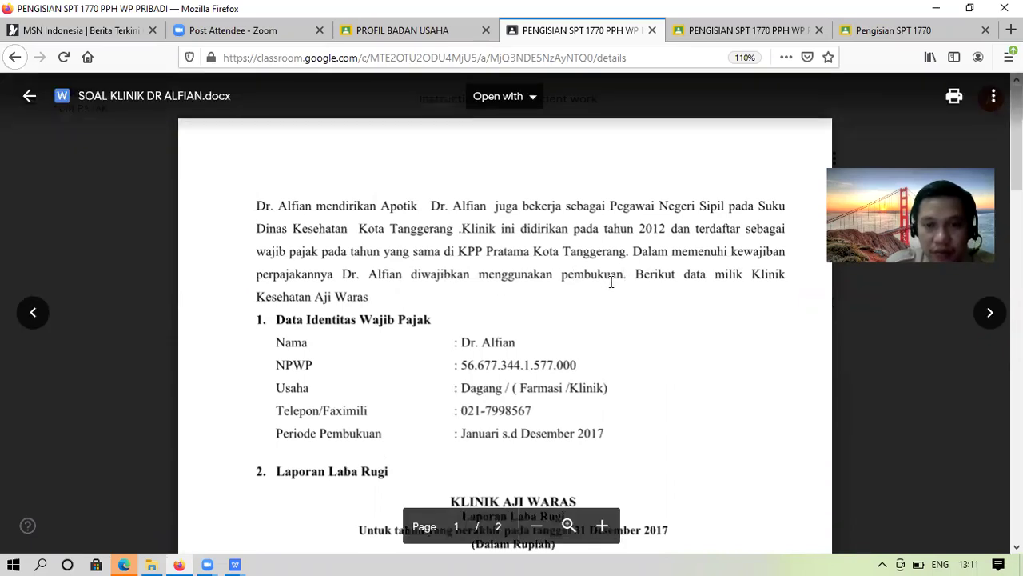
pyautogui.click(235, 562)
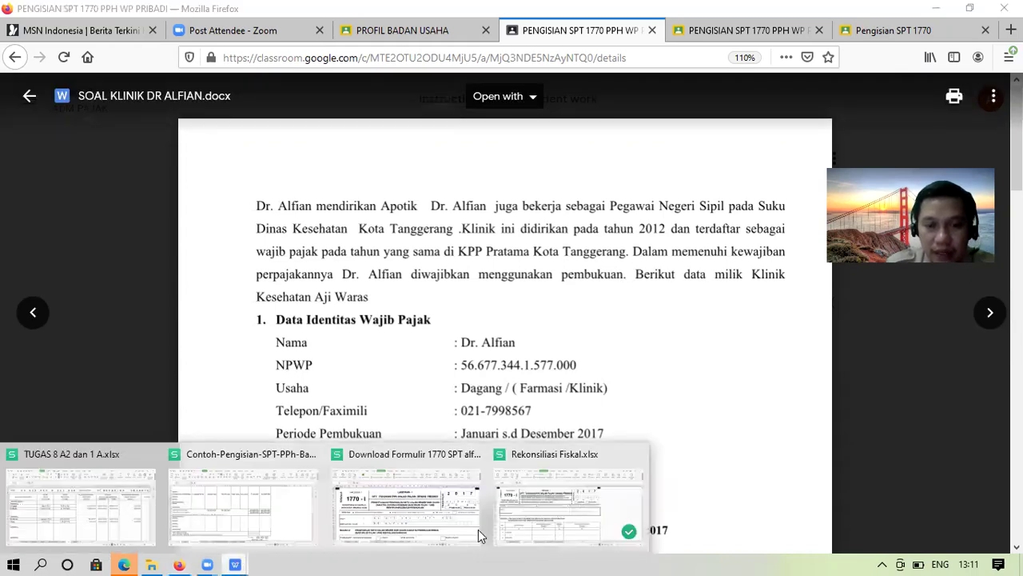
pyautogui.click(549, 507)
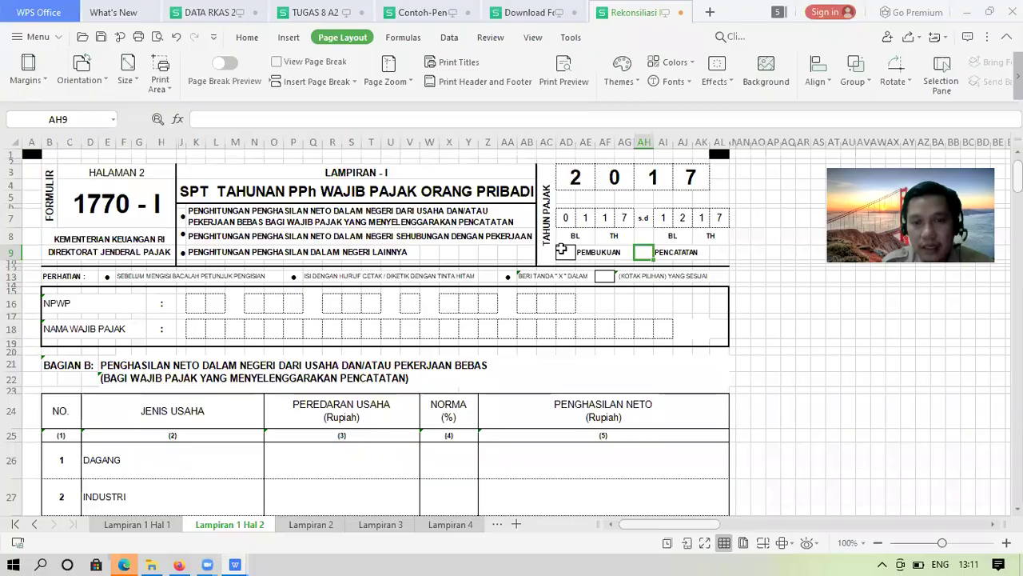
# Mark the PEMBUKUAN box with an x
pyautogui.click(564, 251)
pyautogui.write('x')
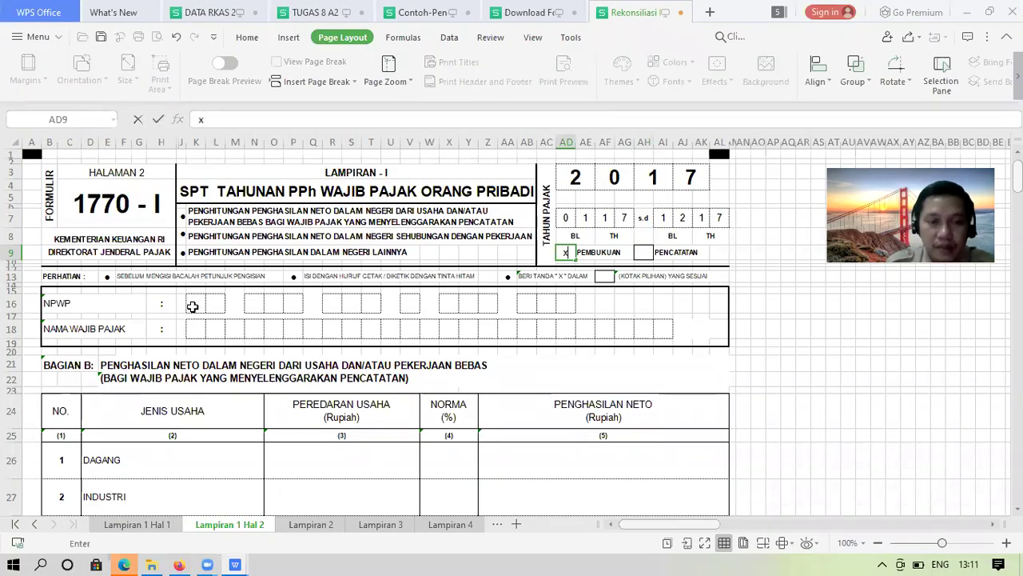
pyautogui.click(193, 307)
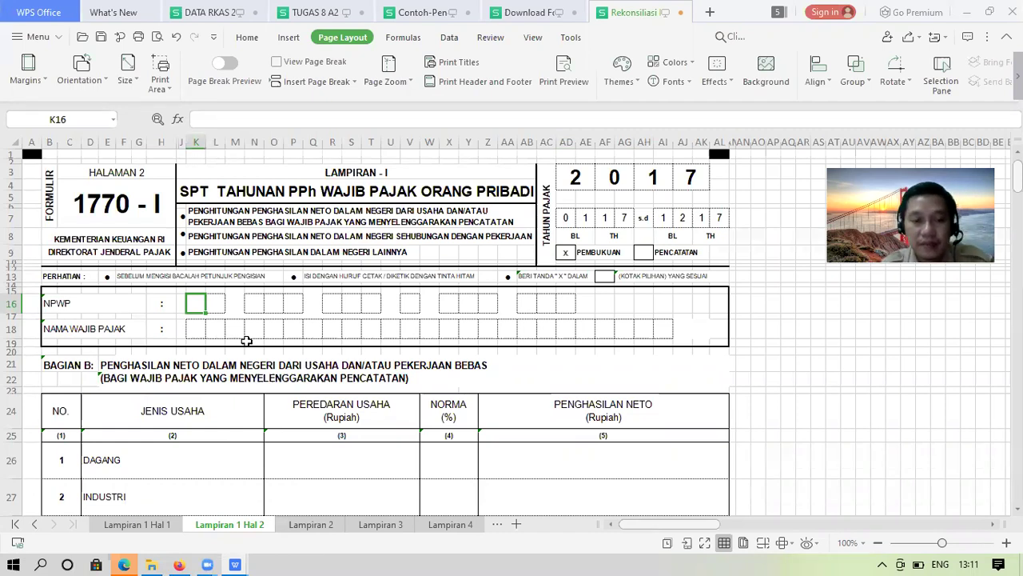
# Type the first NPWP digit groups into the row 16 boxes, one digit per box
pyautogui.press('Tab')
pyautogui.press('Tab')
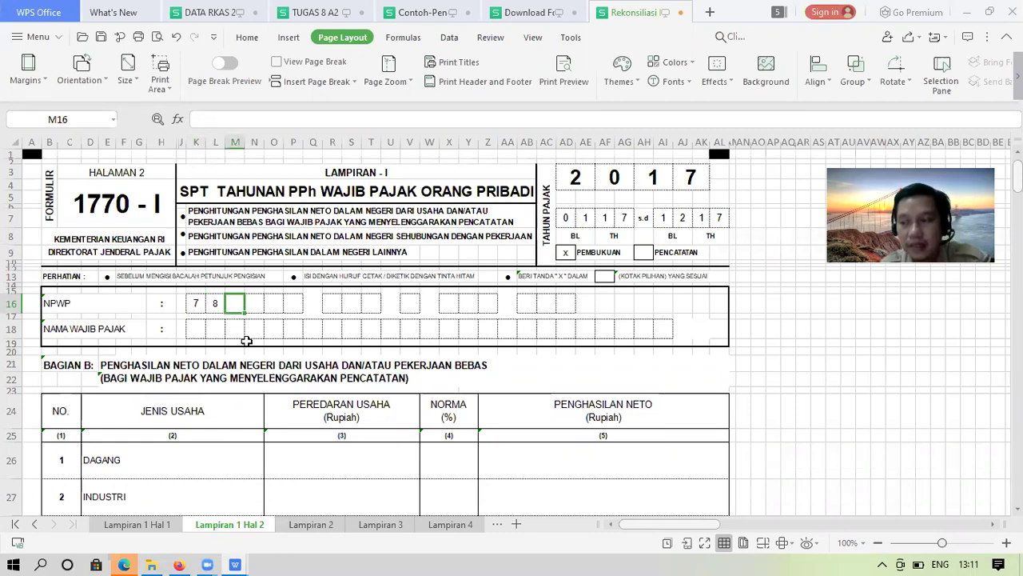
pyautogui.press('Tab')
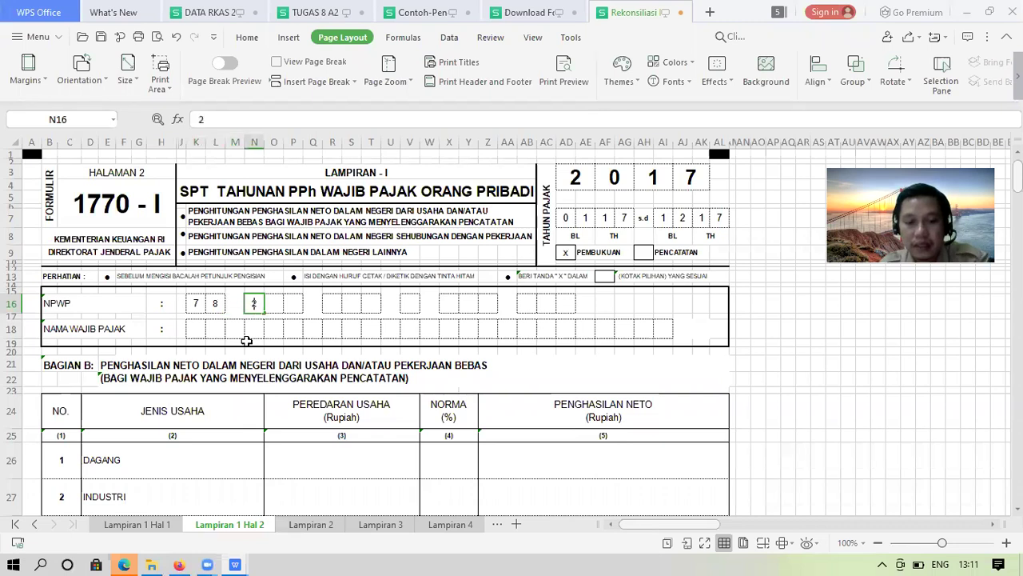
pyautogui.press('Tab')
pyautogui.press('Tab')
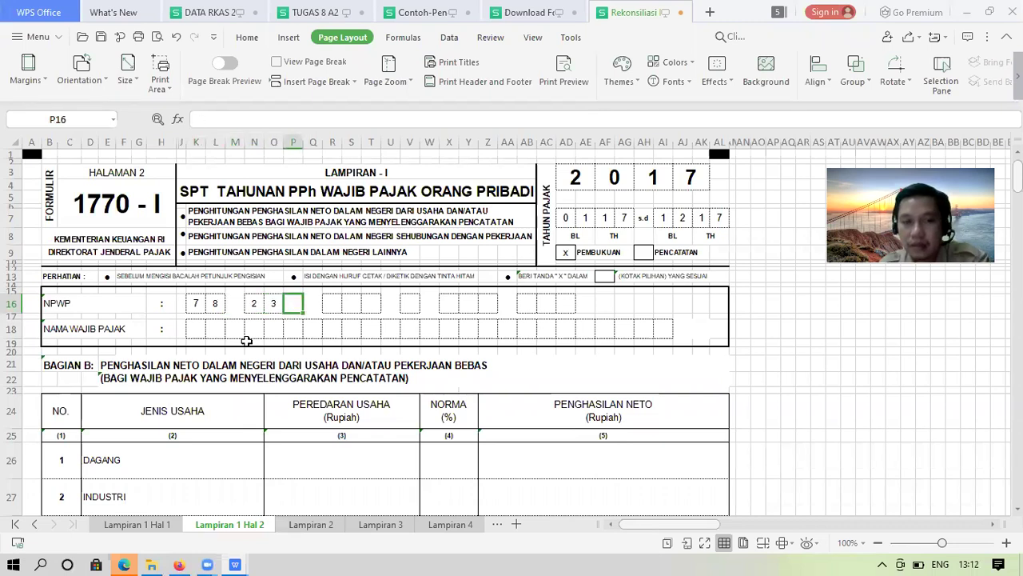
pyautogui.press('Tab')
pyautogui.press('Left')
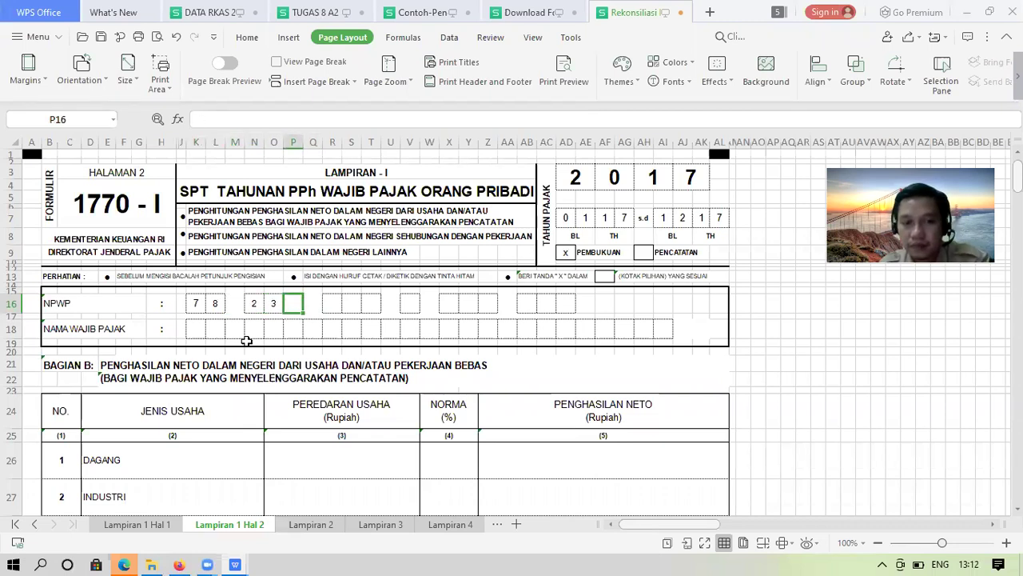
pyautogui.press('Tab')
pyautogui.press('Tab')
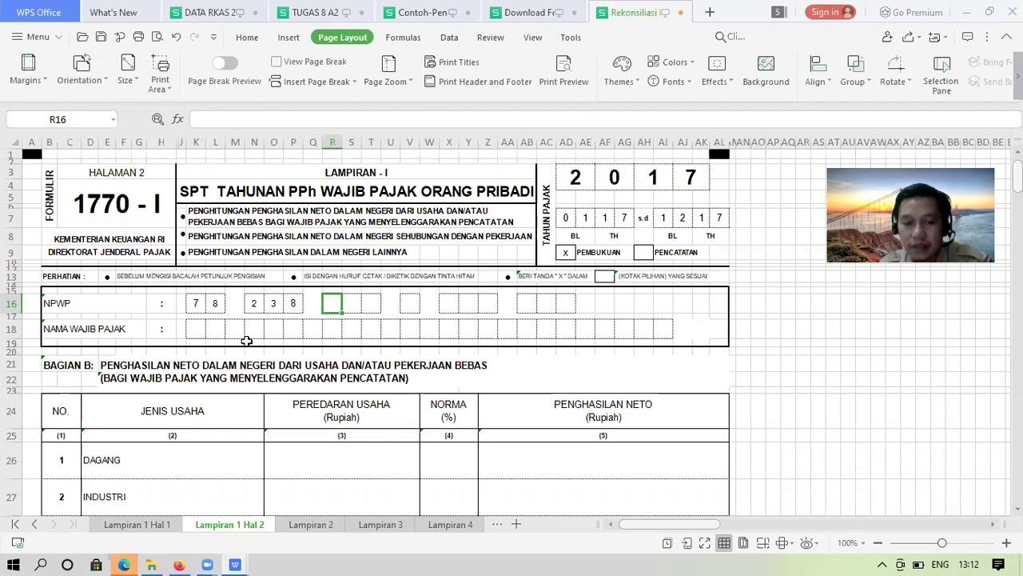
pyautogui.press('Tab')
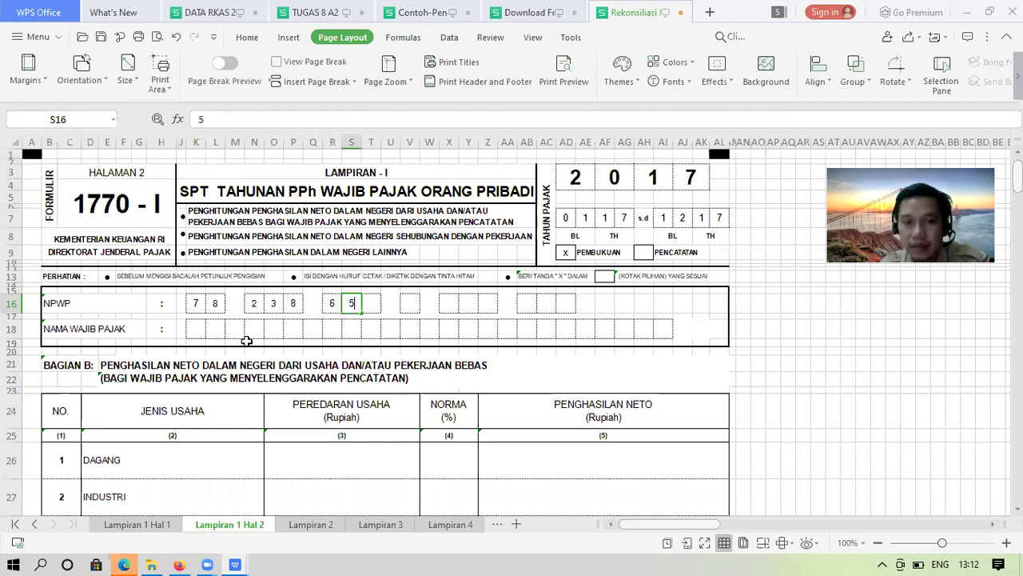
pyautogui.press('Tab')
pyautogui.press('Tab')
pyautogui.press('Tab')
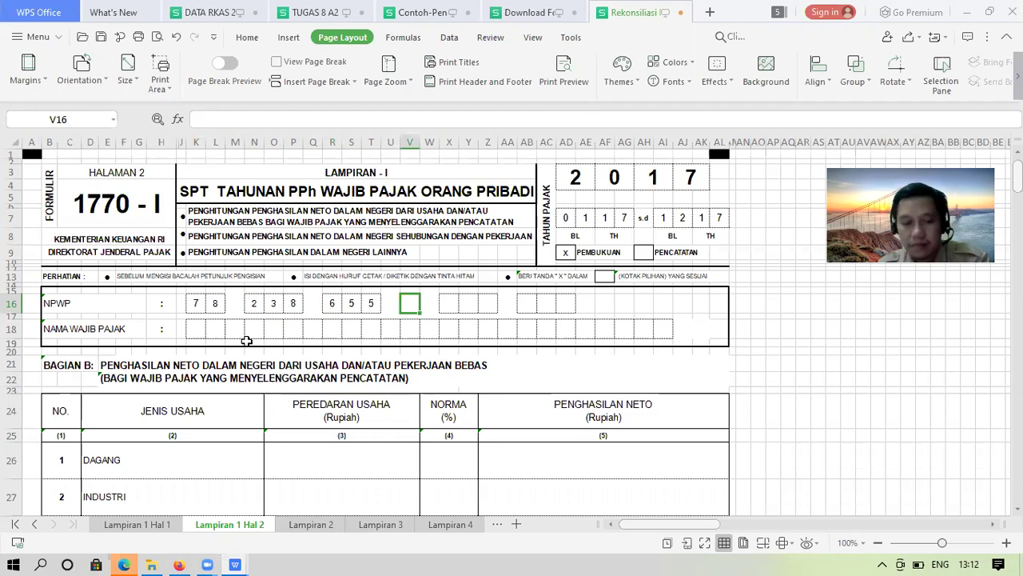
pyautogui.press('Tab')
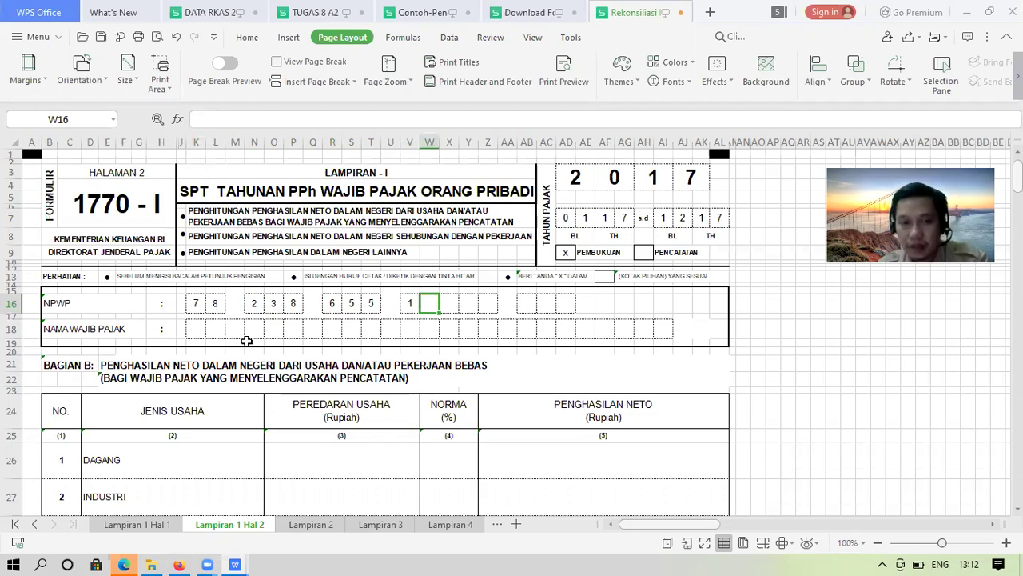
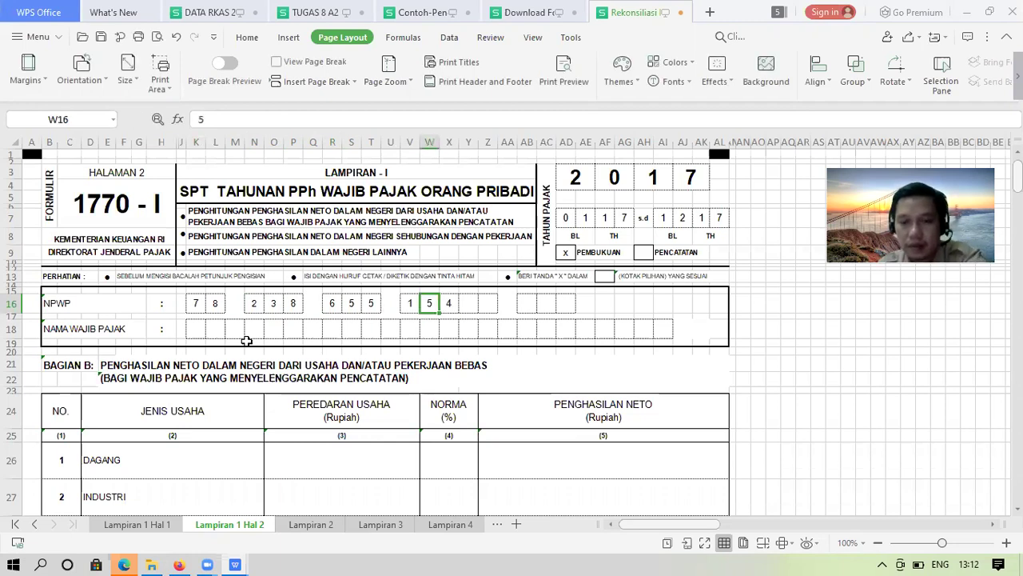
# Fill the remaining NPWP digits, correcting a misplaced 5 along the way
pyautogui.press('Delete')
pyautogui.press('Tab')
pyautogui.press('Tab')
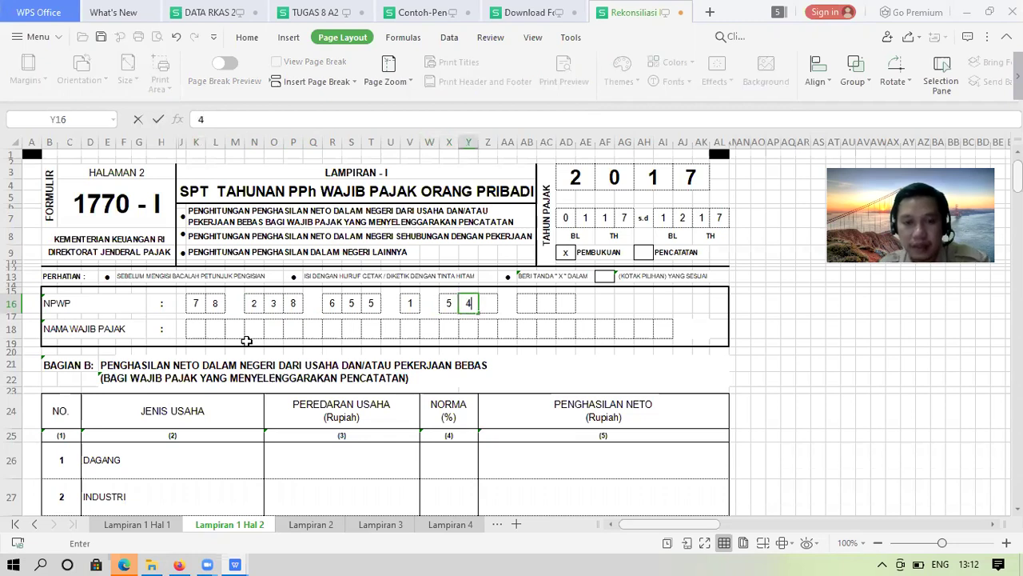
pyautogui.press('Tab')
pyautogui.press('Tab')
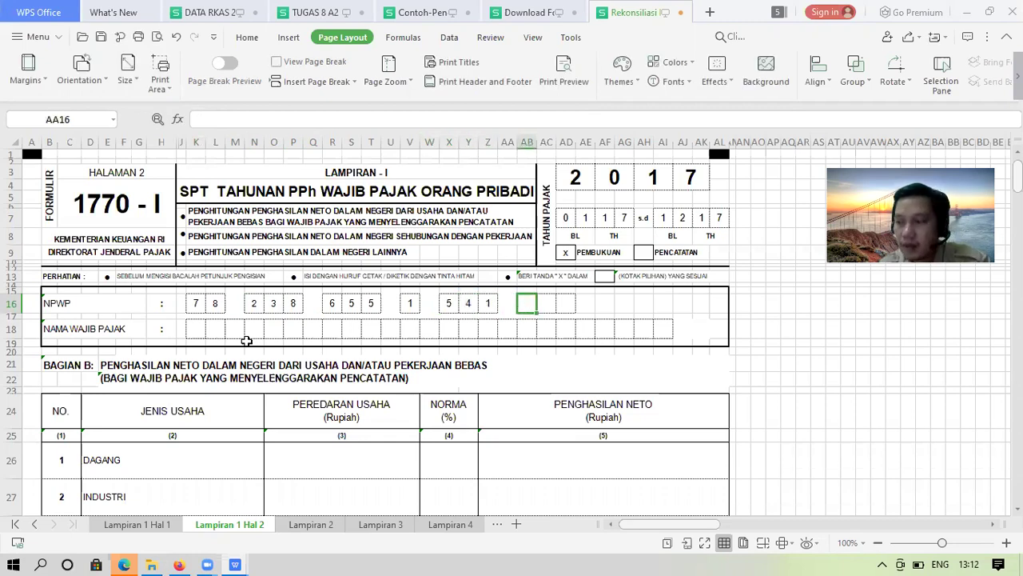
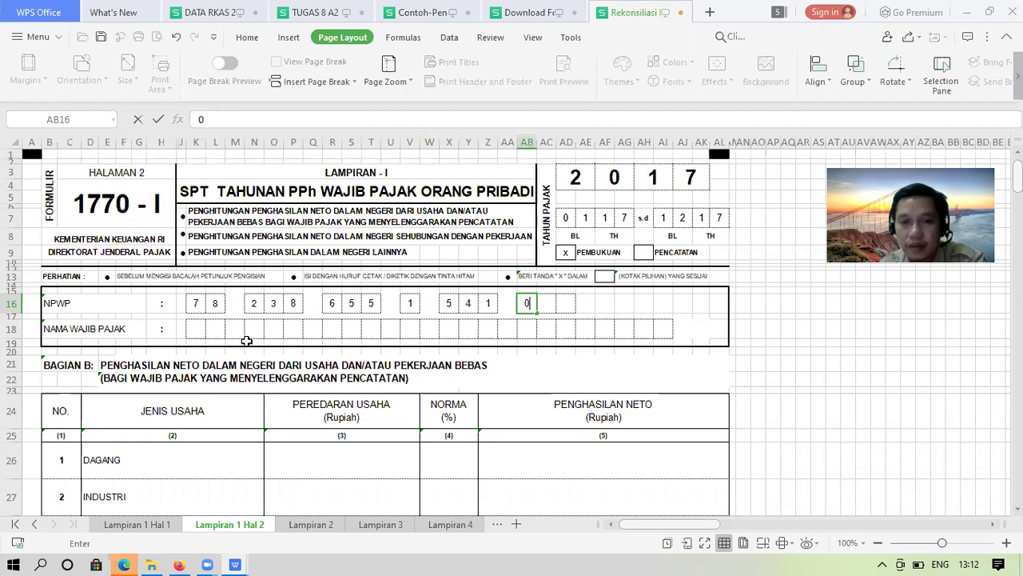
pyautogui.press('Tab')
pyautogui.press('Tab')
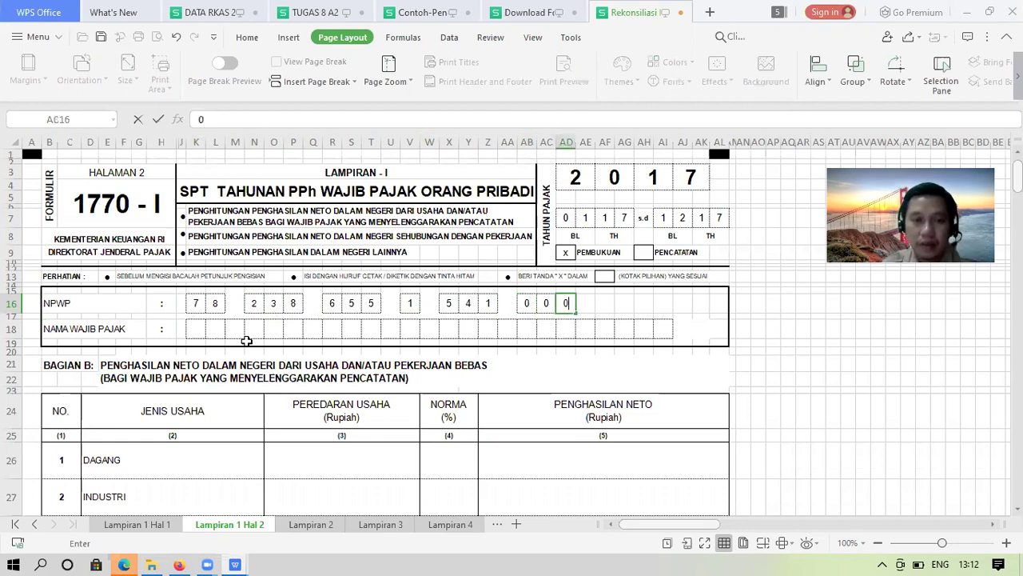
pyautogui.press('Return')
pyautogui.hotkey('ctrl', 'Left')
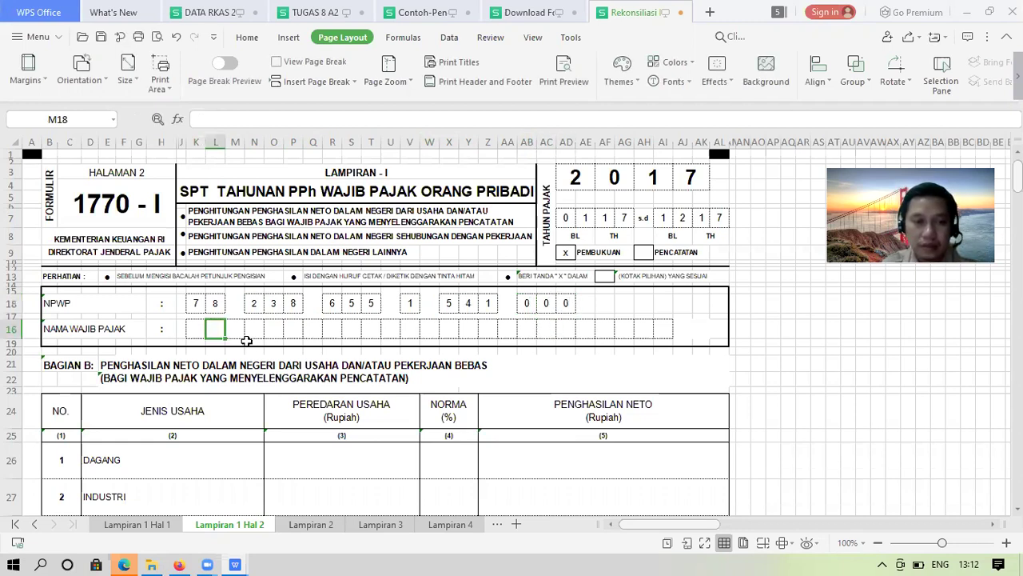
# Spell the taxpayer's name one letter per box across the NAMA WAJIB PAJAK row
pyautogui.press('Left')
pyautogui.write('D')
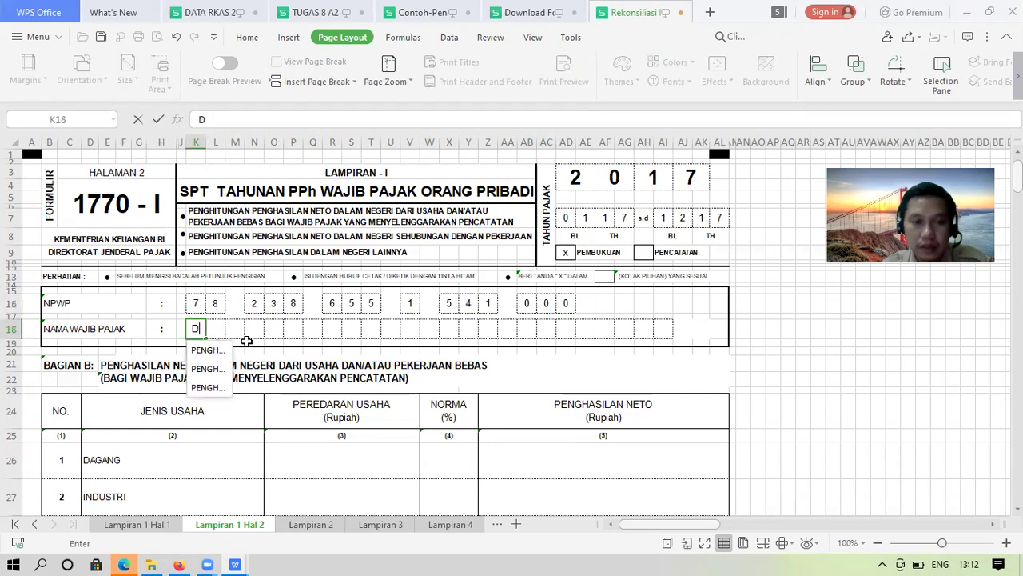
pyautogui.press('Tab')
pyautogui.write('R')
pyautogui.press('Tab')
pyautogui.press('Tab')
pyautogui.write('A')
pyautogui.press('Tab')
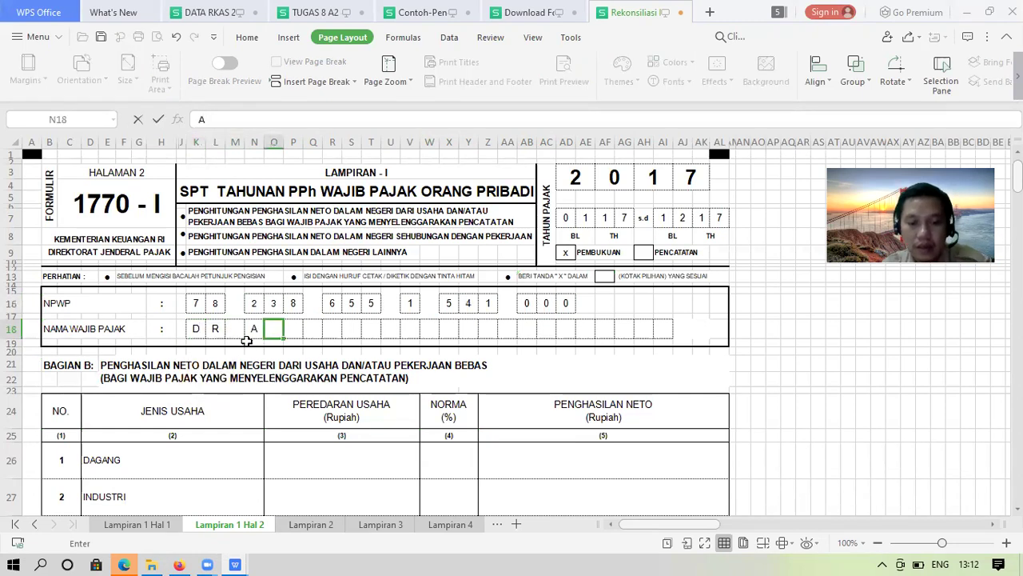
pyautogui.write('L')
pyautogui.press('Tab')
pyautogui.write('G')
pyautogui.press('BackSpace')
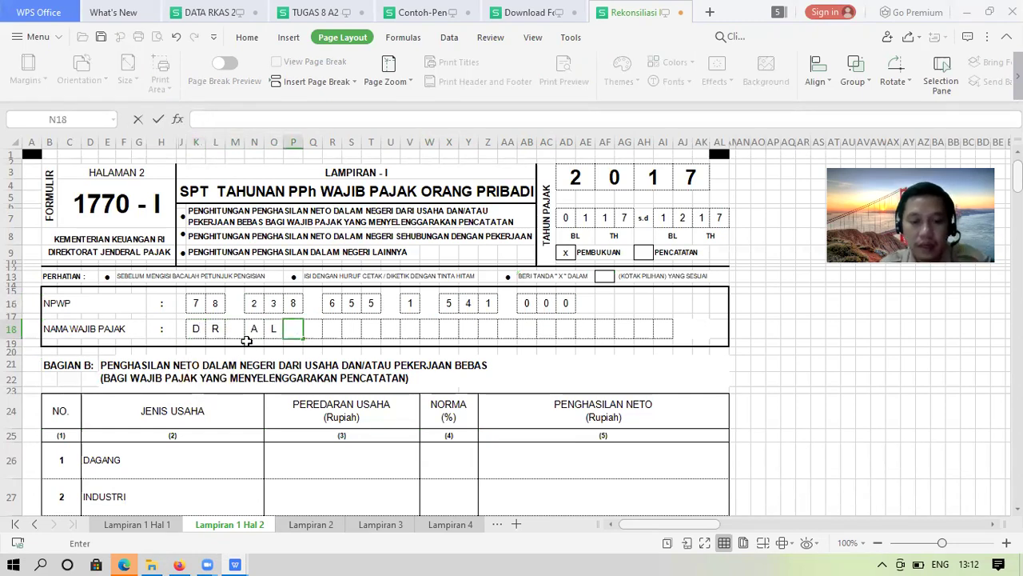
pyautogui.write('F')
pyautogui.press('Tab')
pyautogui.write('I')
pyautogui.press('Tab')
pyautogui.write('A')
pyautogui.press('Tab')
pyautogui.write('N')
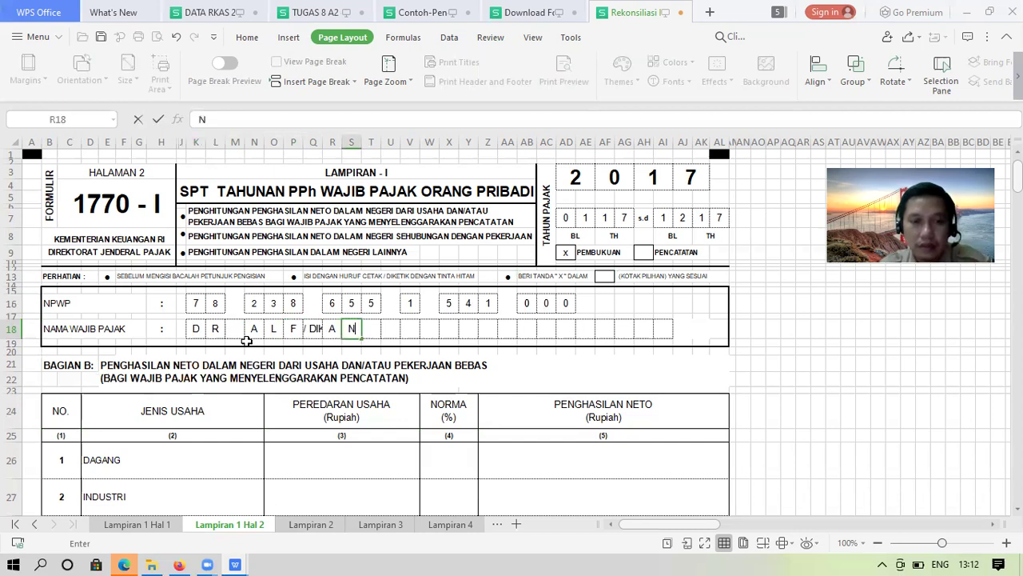
# Correct the autocompleted name box to the single letter I, then go back to the browser
pyautogui.press('Left')
pyautogui.press('Left')
pyautogui.write('D')
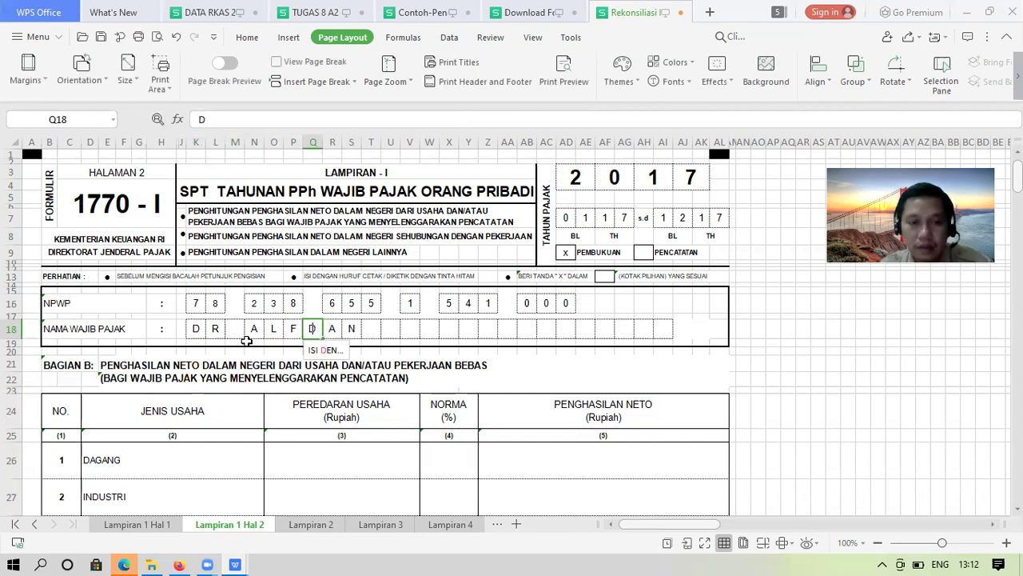
pyautogui.press('Return')
pyautogui.press('Up')
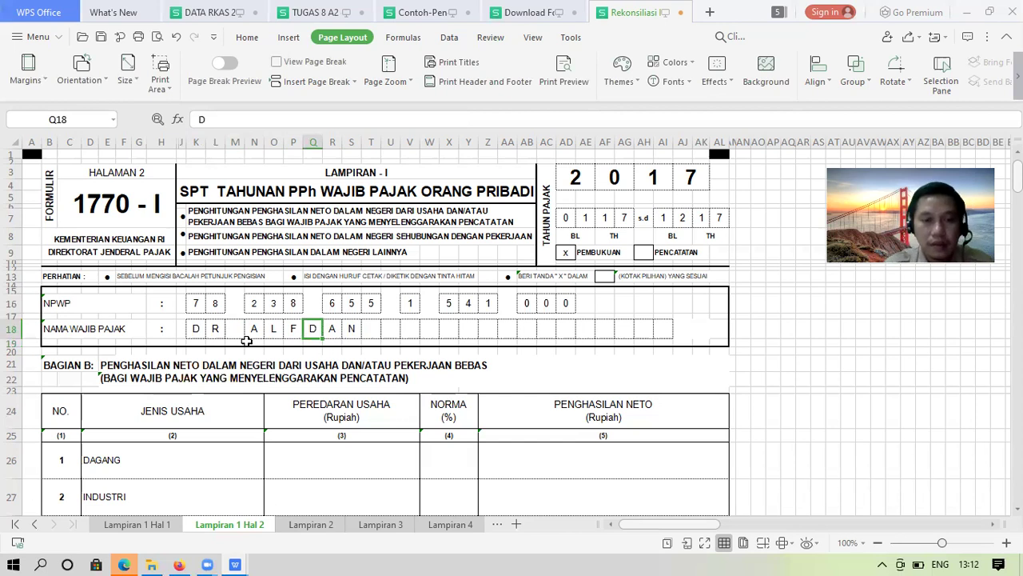
pyautogui.write('I')
pyautogui.press('Return')
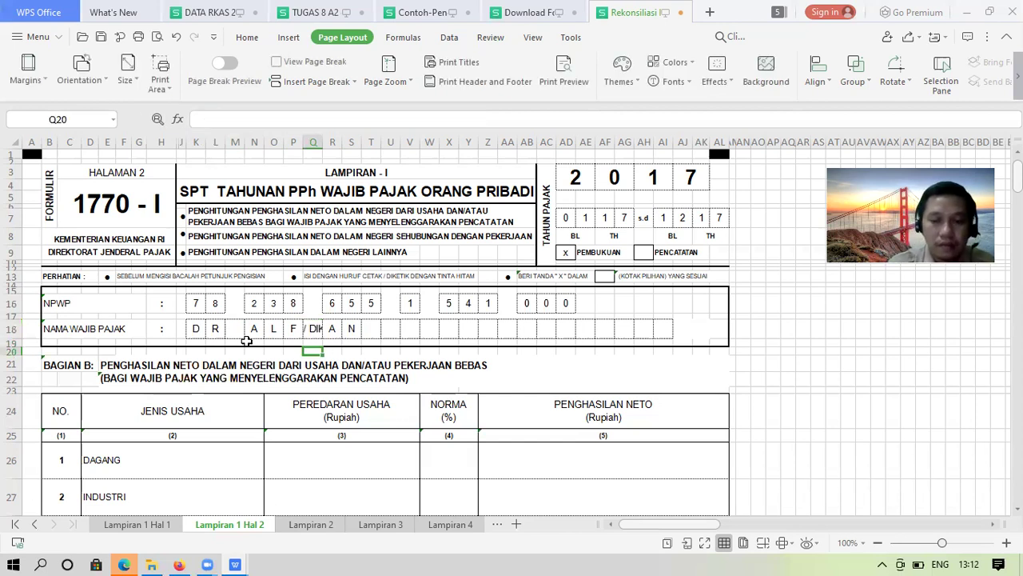
pyautogui.press('Up')
pyautogui.press('Up')
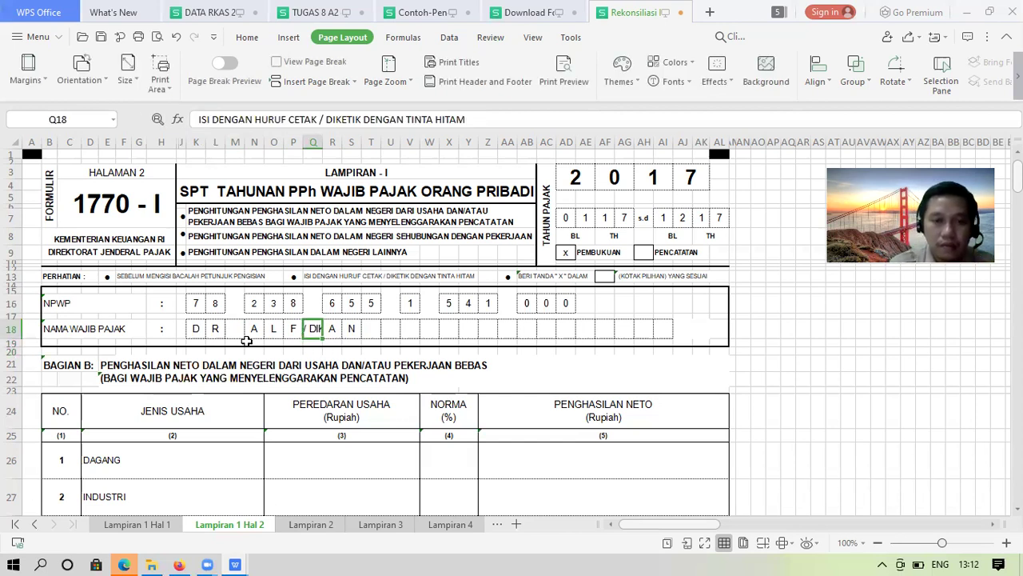
pyautogui.write('I')
pyautogui.press('Return')
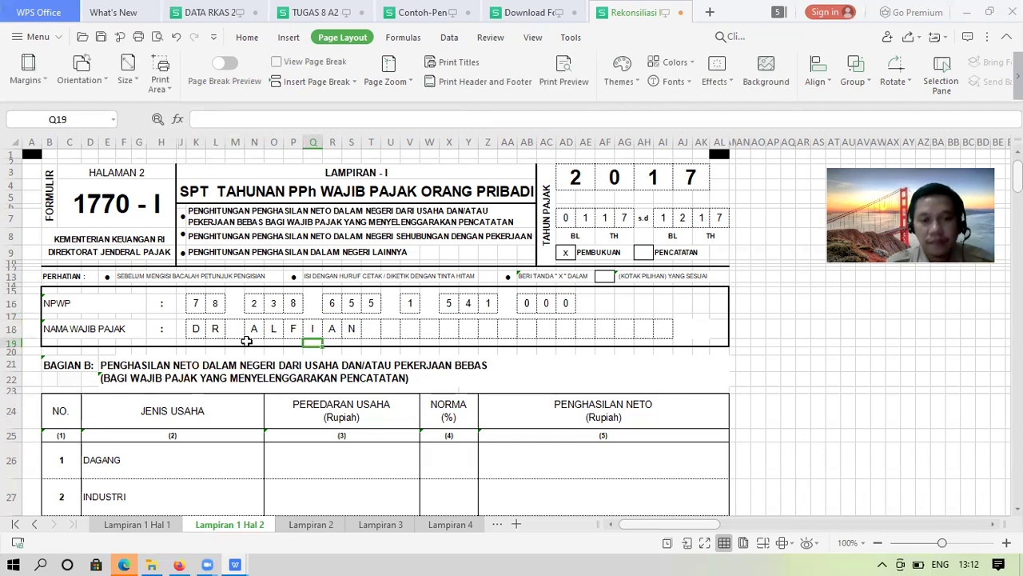
pyautogui.press('Down')
pyautogui.press('Down')
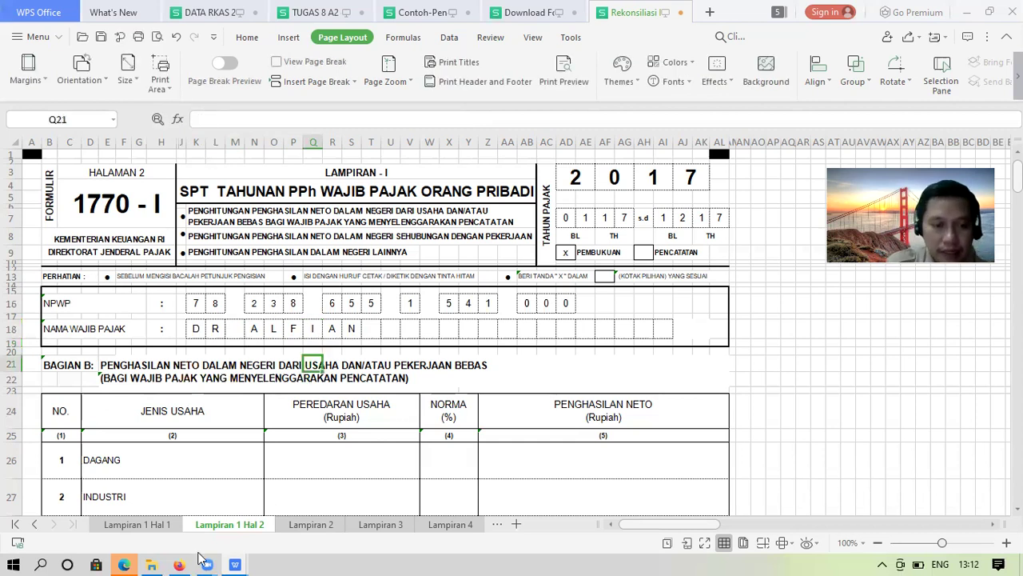
pyautogui.click(180, 563)
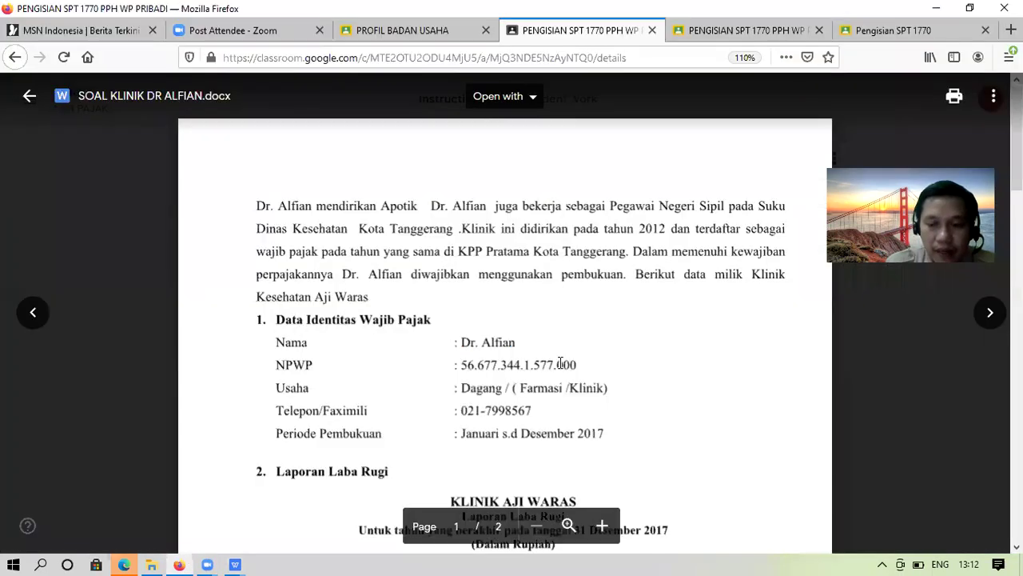
# Cycle through the open WPS windows to reach Rekonsiliasi Fiskal.xlsx on Lampiran 1 Hal 2
pyautogui.scroll(-10, 297, 327)
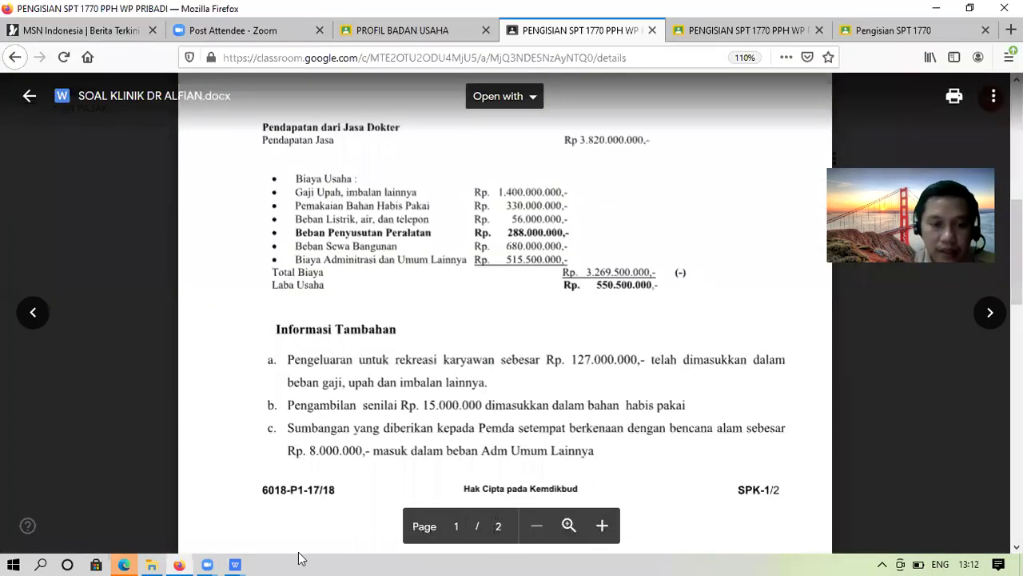
pyautogui.click(238, 560)
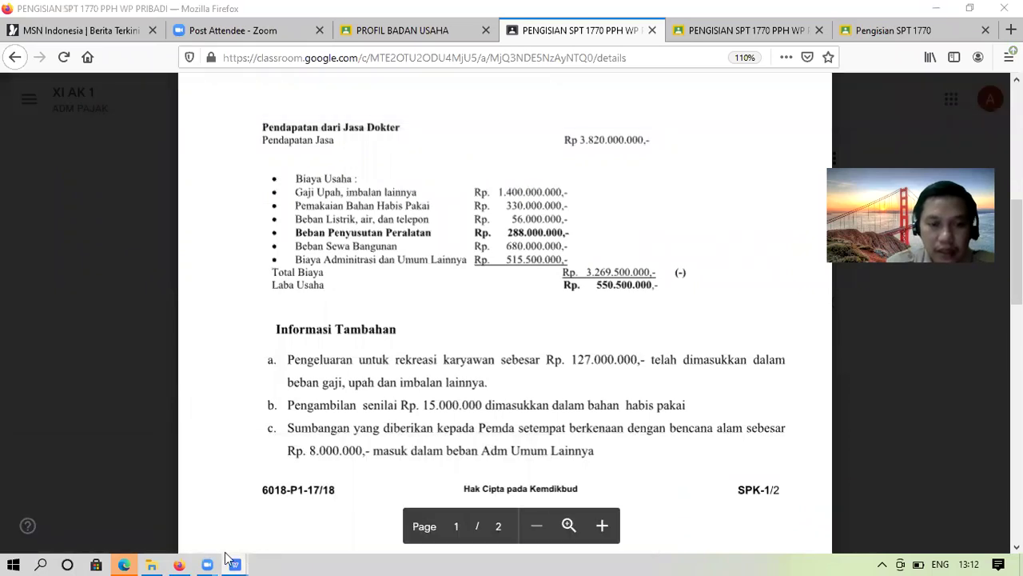
pyautogui.hotkey('alt', 'Tab')
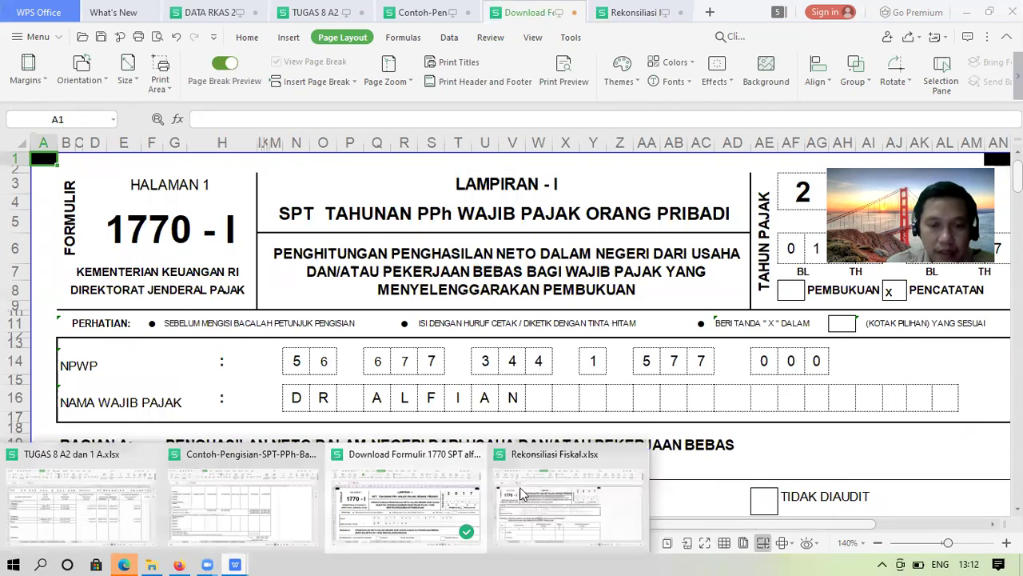
pyautogui.hotkey('ctrl', 'Tab')
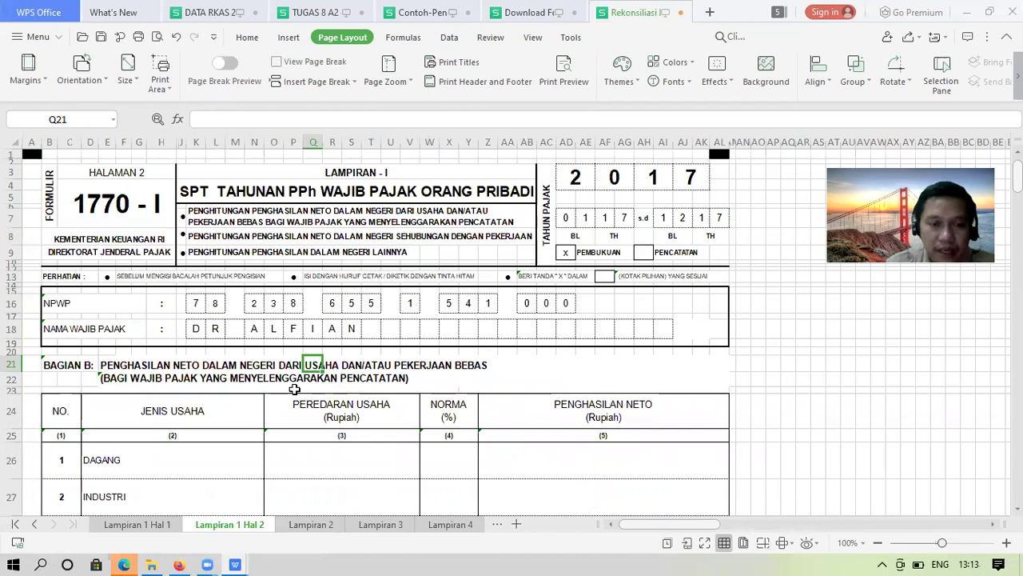
pyautogui.click(294, 390)
pyautogui.press('Down')
pyautogui.press('Down')
pyautogui.press('Down')
pyautogui.press('Down')
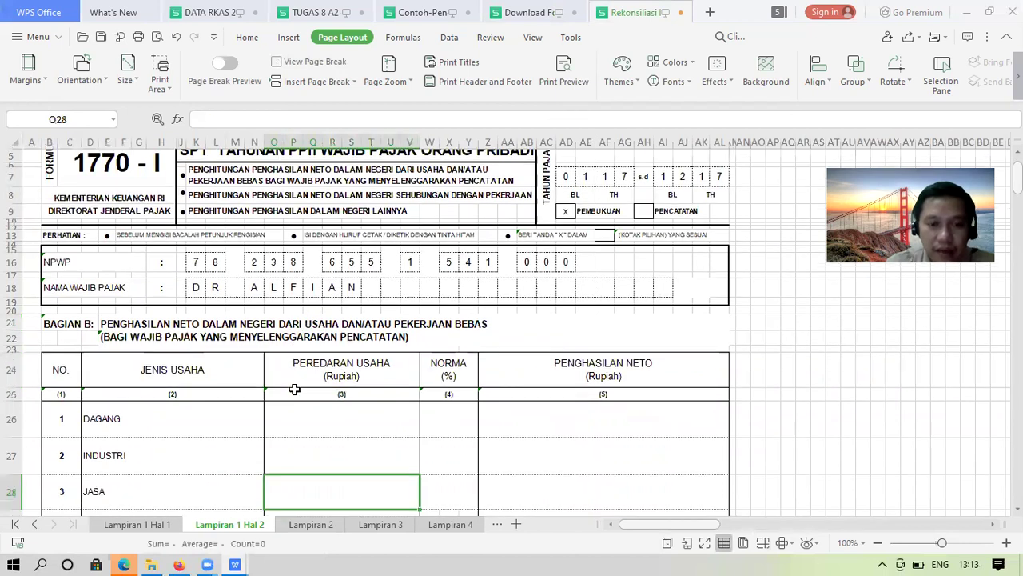
pyautogui.press('Down')
pyautogui.press('Down')
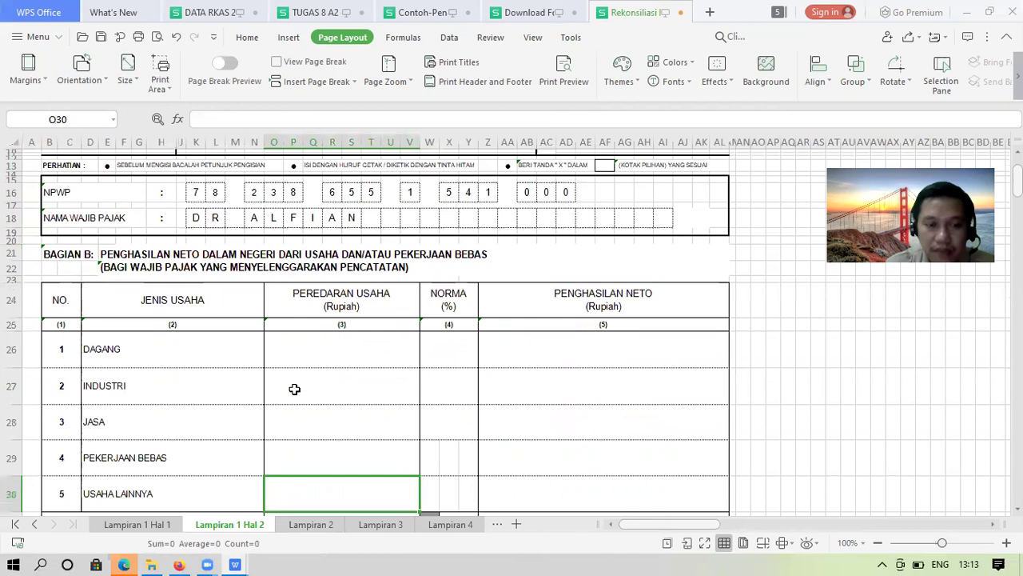
pyautogui.press('Down')
pyautogui.press('Down')
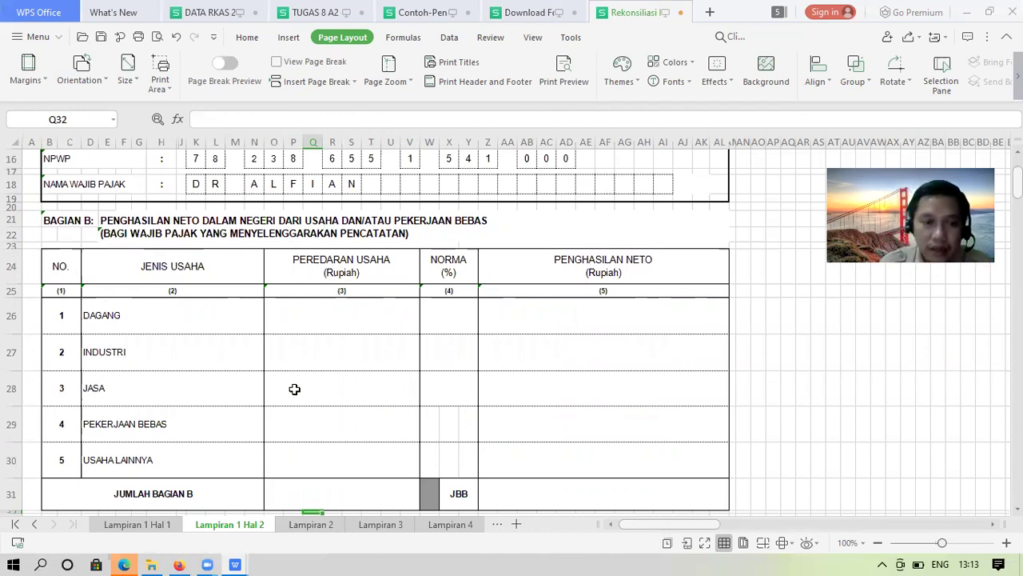
pyautogui.click(527, 311)
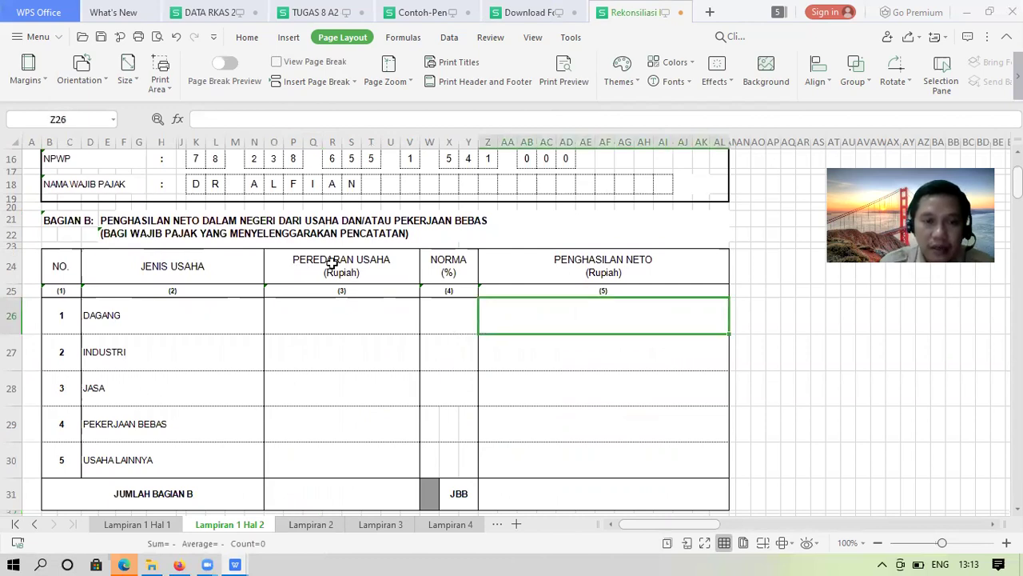
pyautogui.click(108, 236)
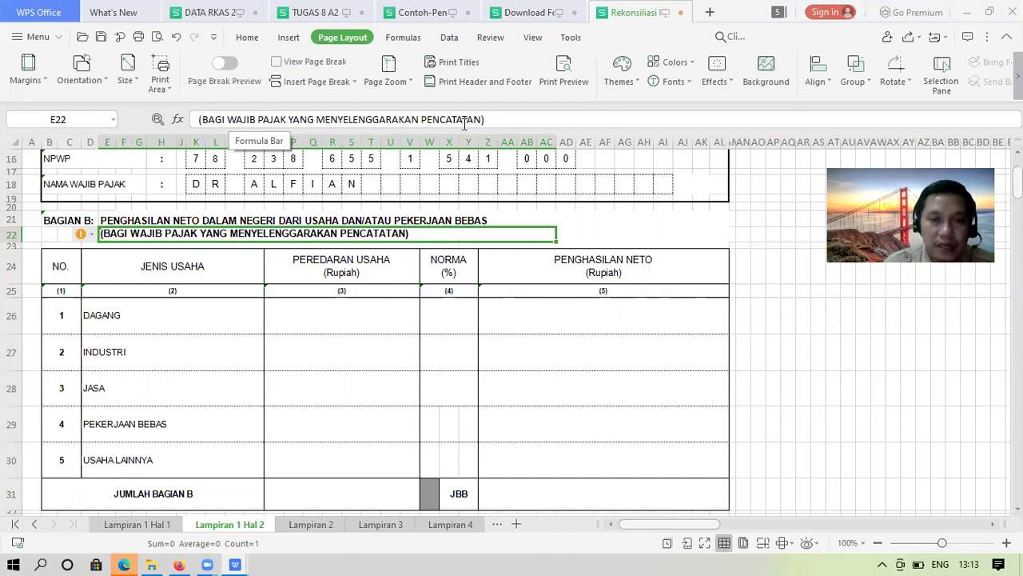
pyautogui.click(464, 120)
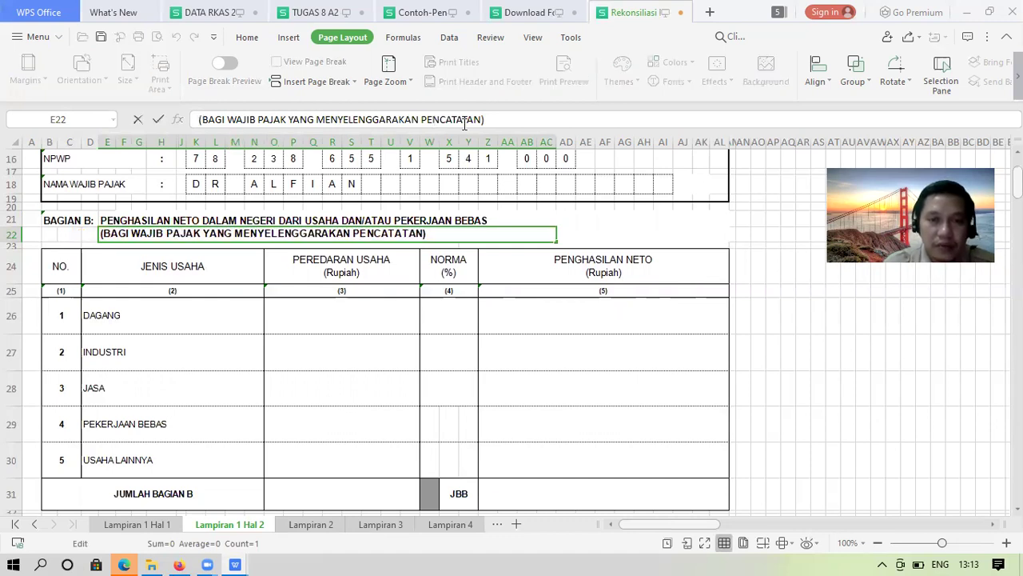
pyautogui.press('Return')
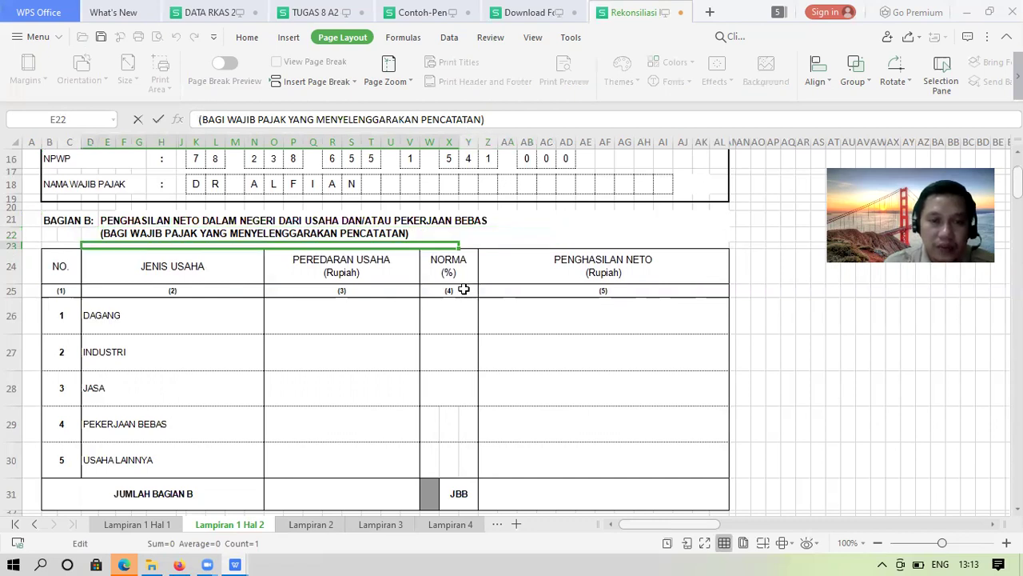
pyautogui.click(453, 311)
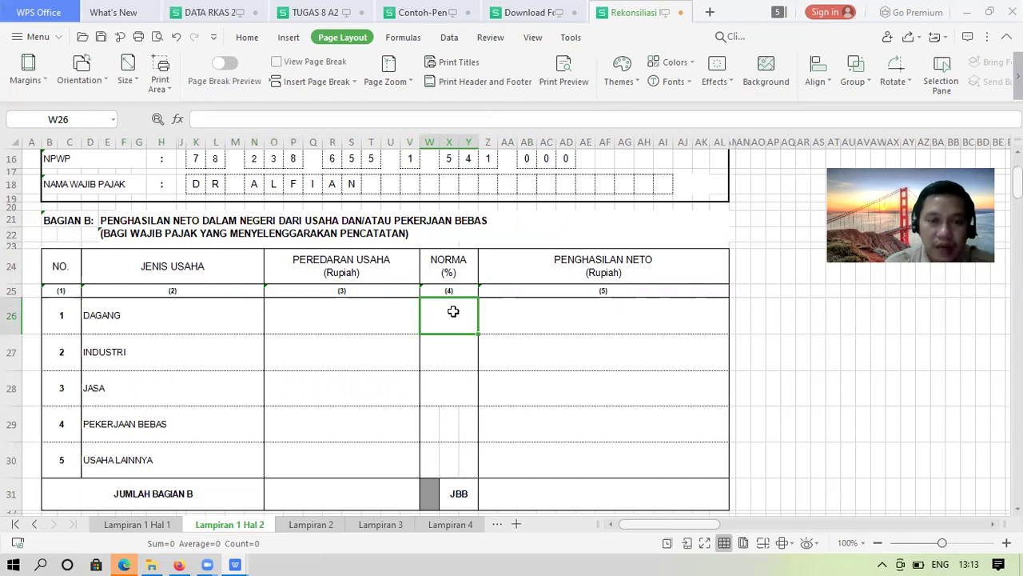
pyautogui.press('Down')
pyautogui.press('Down')
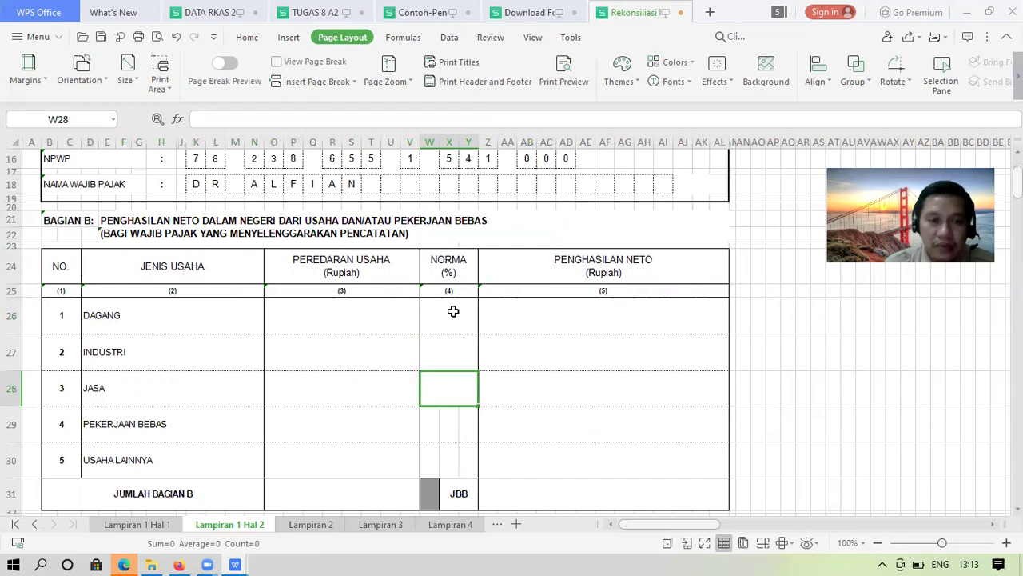
pyautogui.press('Down')
pyautogui.press('Down')
pyautogui.press('Down')
pyautogui.press('Down')
pyautogui.press('Down')
pyautogui.press('Down')
pyautogui.press('Down')
pyautogui.press('Down')
pyautogui.press('Down')
pyautogui.press('Down')
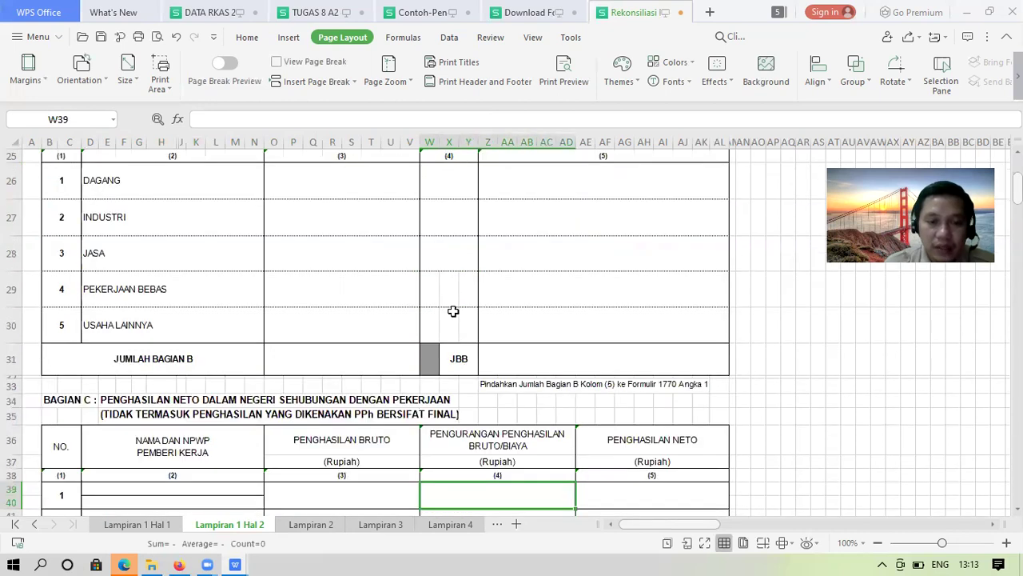
pyautogui.press('Down')
pyautogui.press('Down')
pyautogui.press('Down')
pyautogui.press('Down')
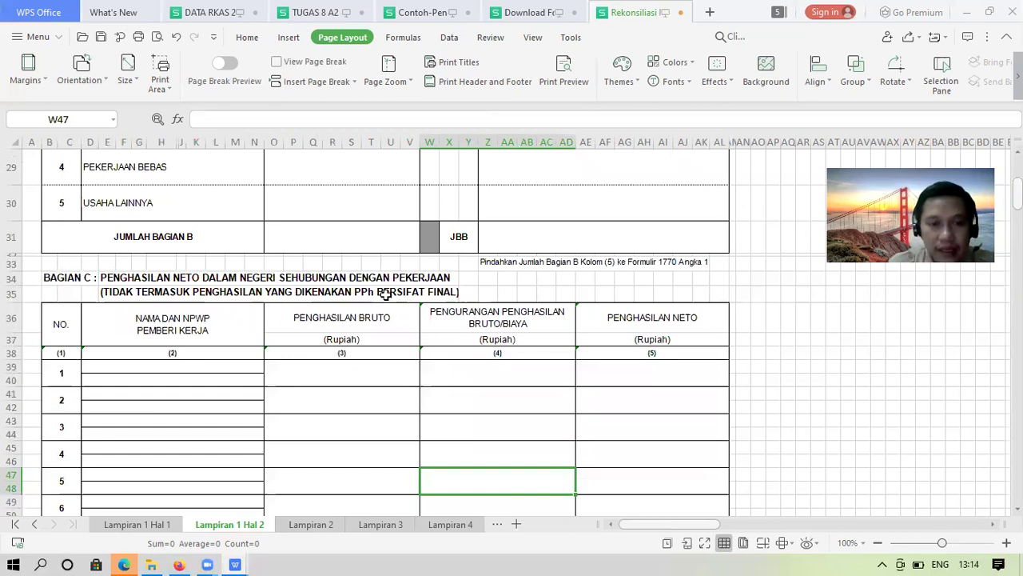
# Enter 'Dinas Kesehatan Kota Tanggerang' as the first Bagian C employer in cell D39
pyautogui.click(155, 367)
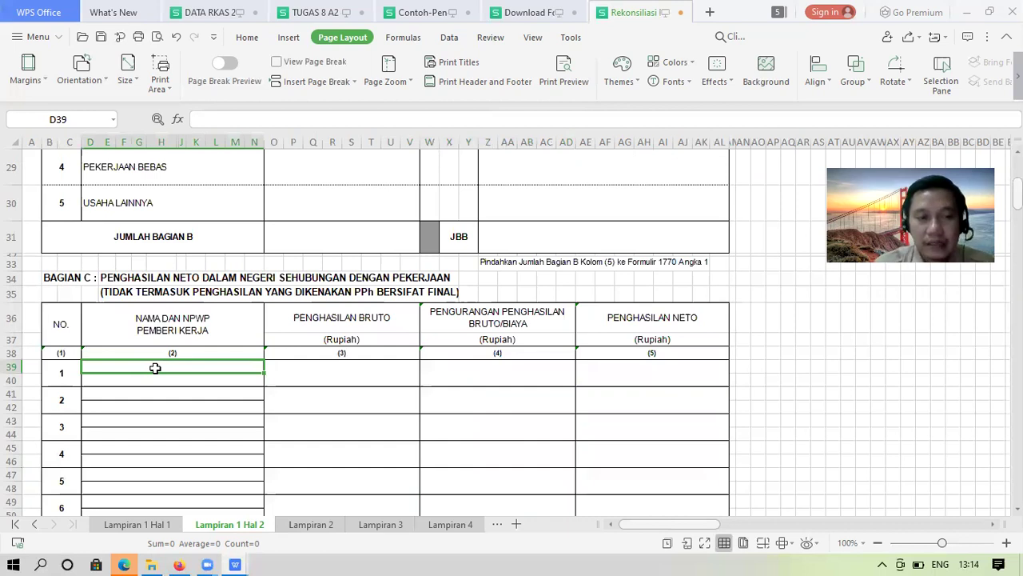
pyautogui.write('d')
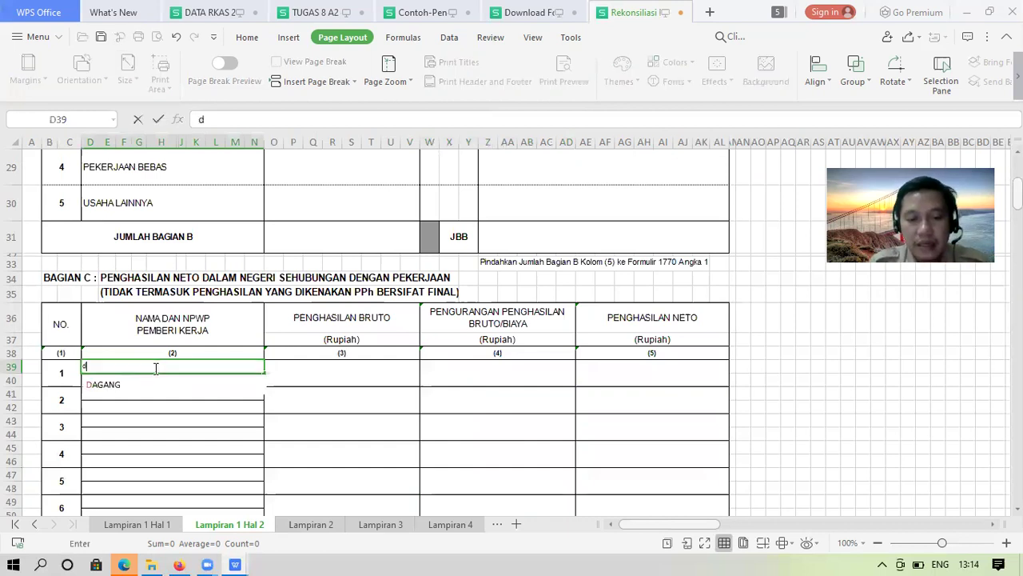
pyautogui.write('INAS')
pyautogui.press('BackSpace')
pyautogui.press('BackSpace')
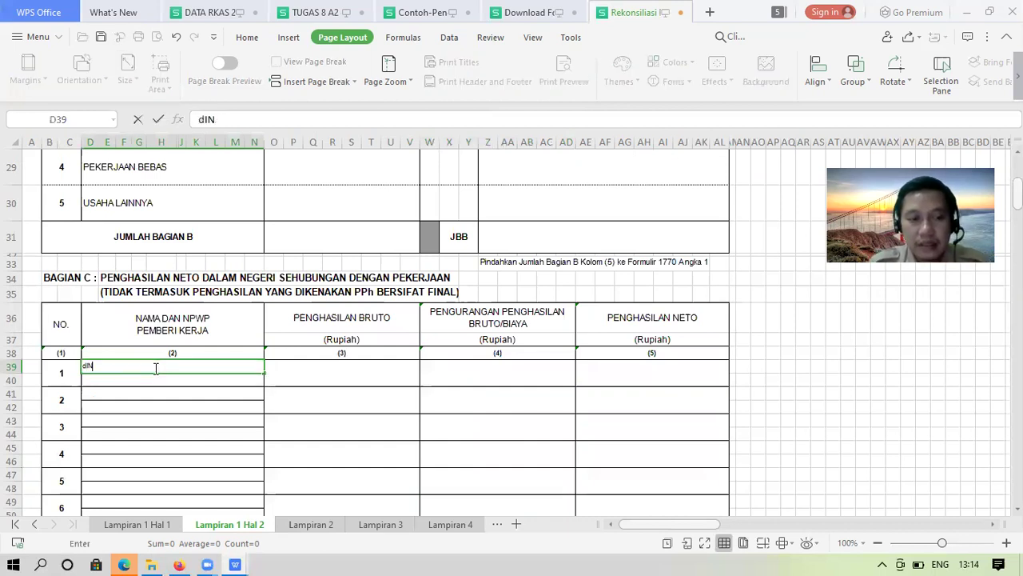
pyautogui.press('BackSpace')
pyautogui.press('BackSpace')
pyautogui.press('BackSpace')
pyautogui.write('Dinas ')
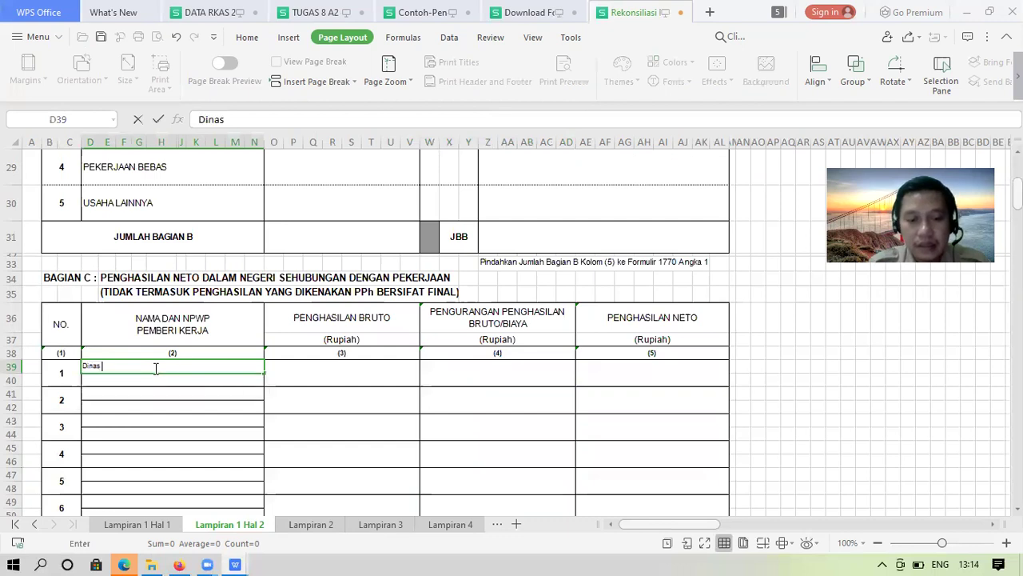
pyautogui.write('Kesehatan K')
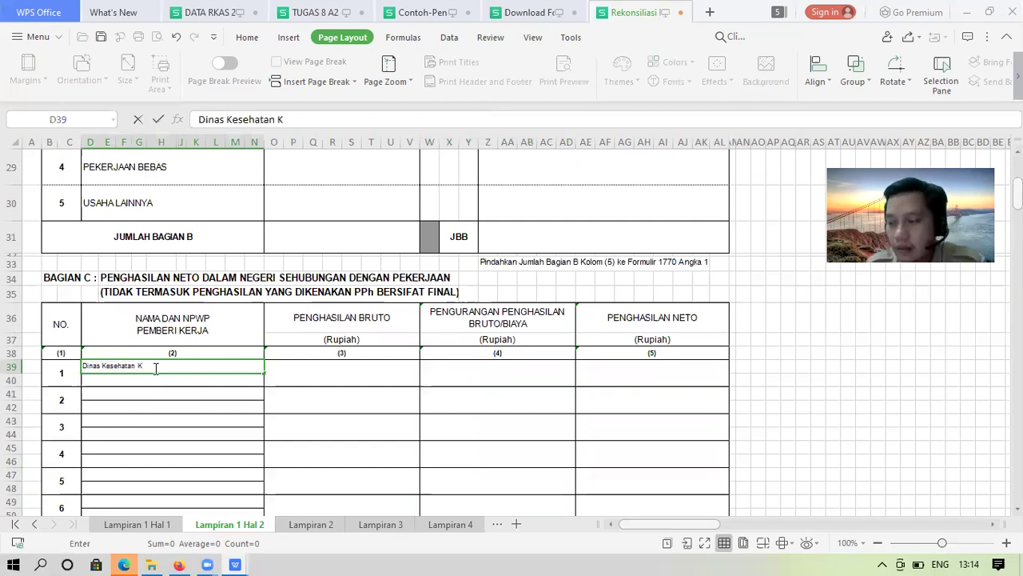
pyautogui.write('ot')
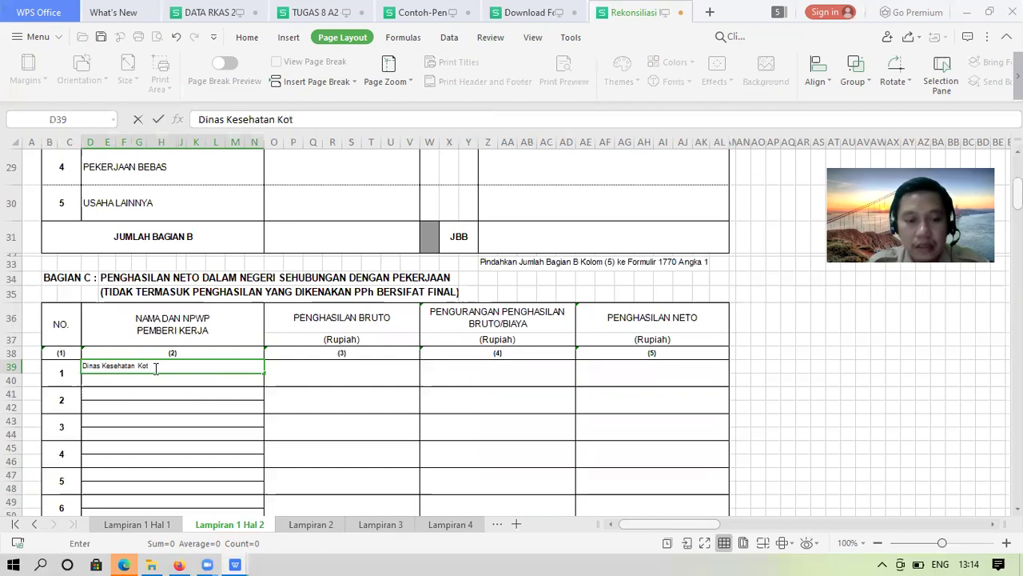
pyautogui.write('a Tanggerang')
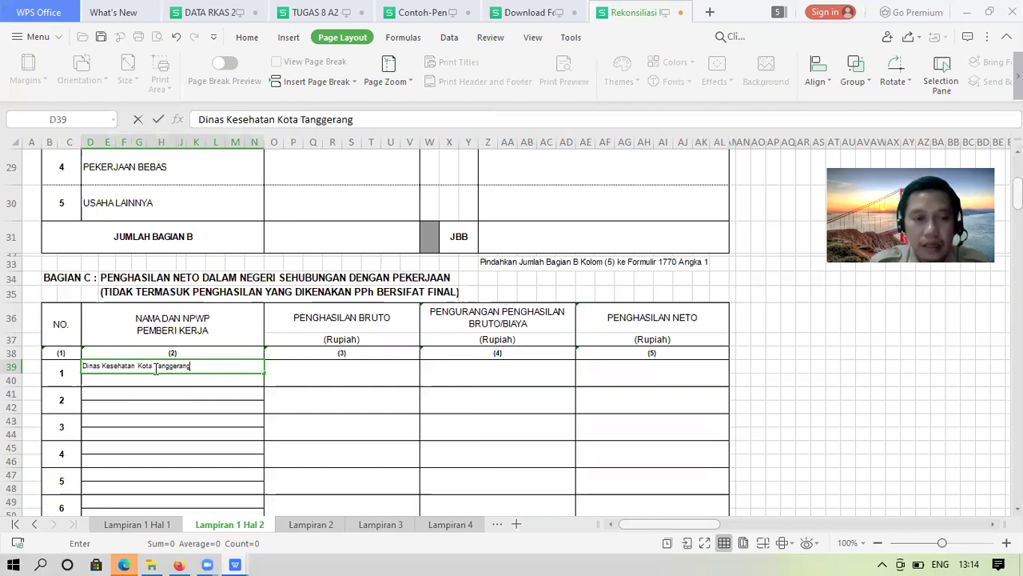
pyautogui.press('Return')
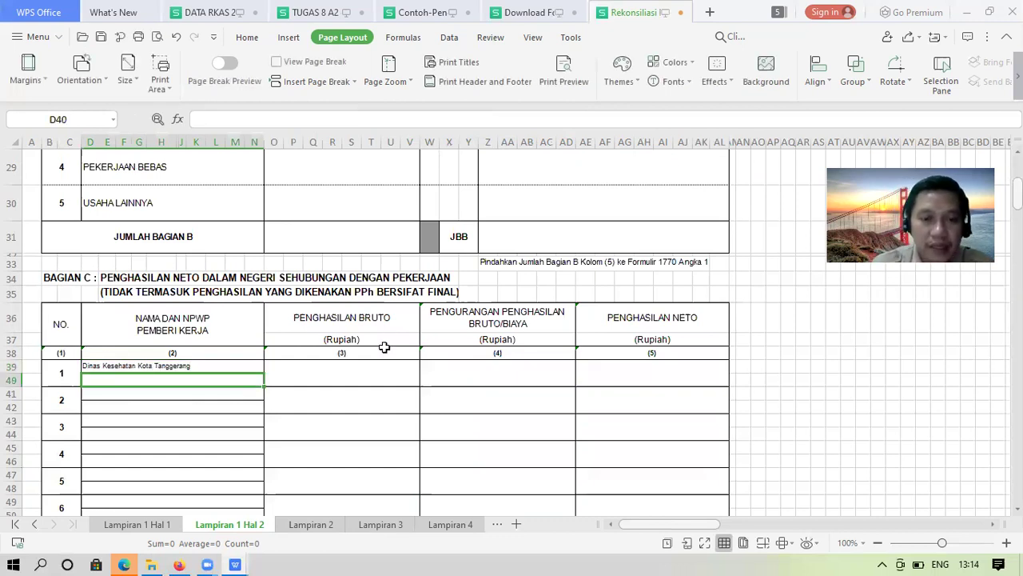
# Review section B income figures in the 1721_A2-PNS.xls attachment, then return to Rekonsiliasi Fiskal
pyautogui.click(179, 565)
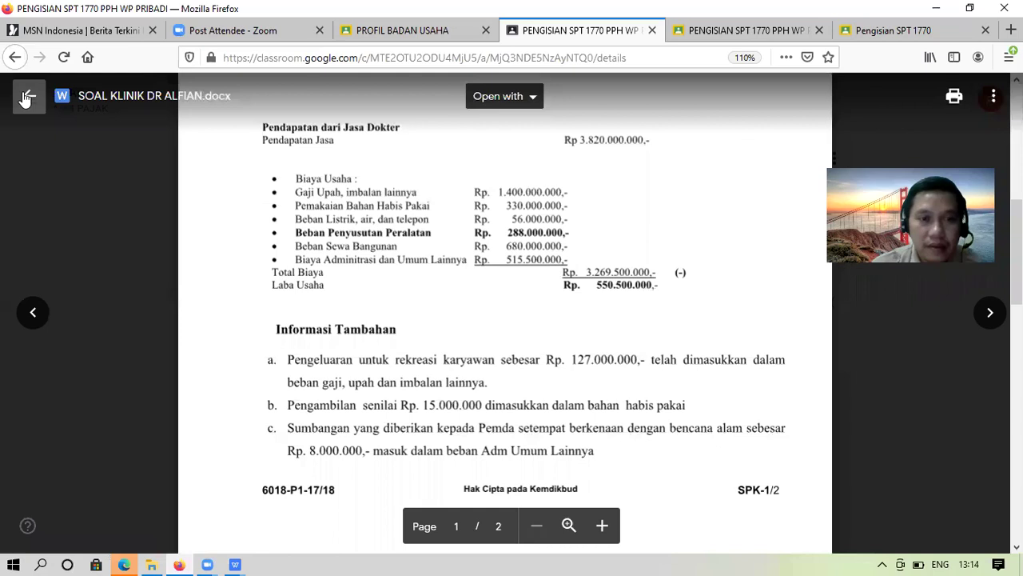
pyautogui.press('Escape')
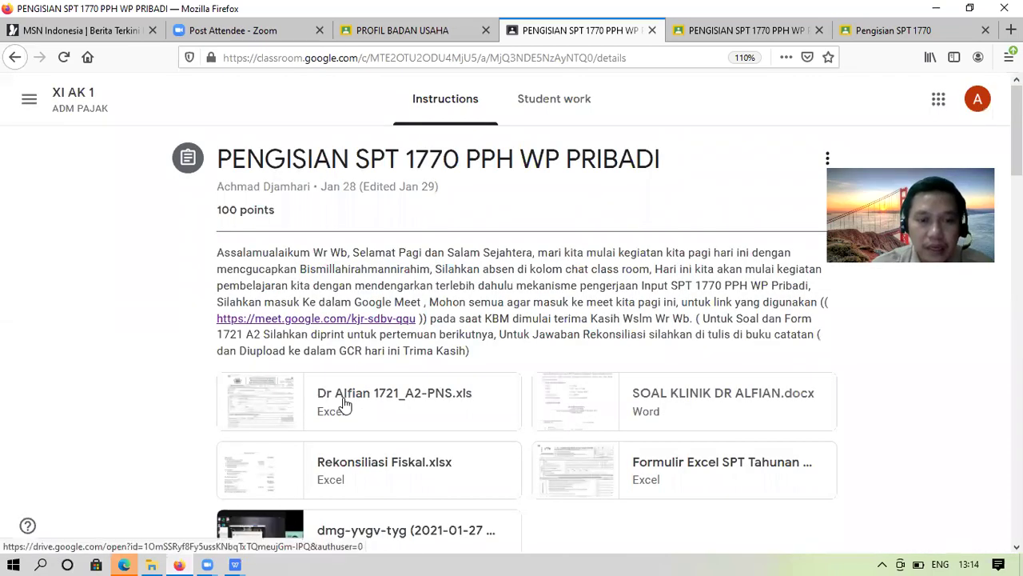
pyautogui.click(345, 405)
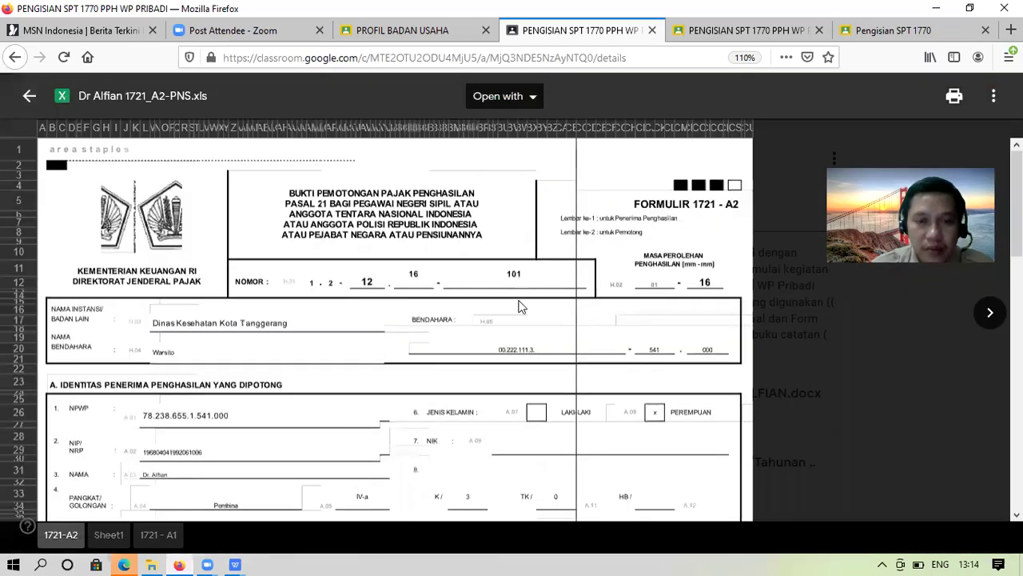
pyautogui.click(565, 311)
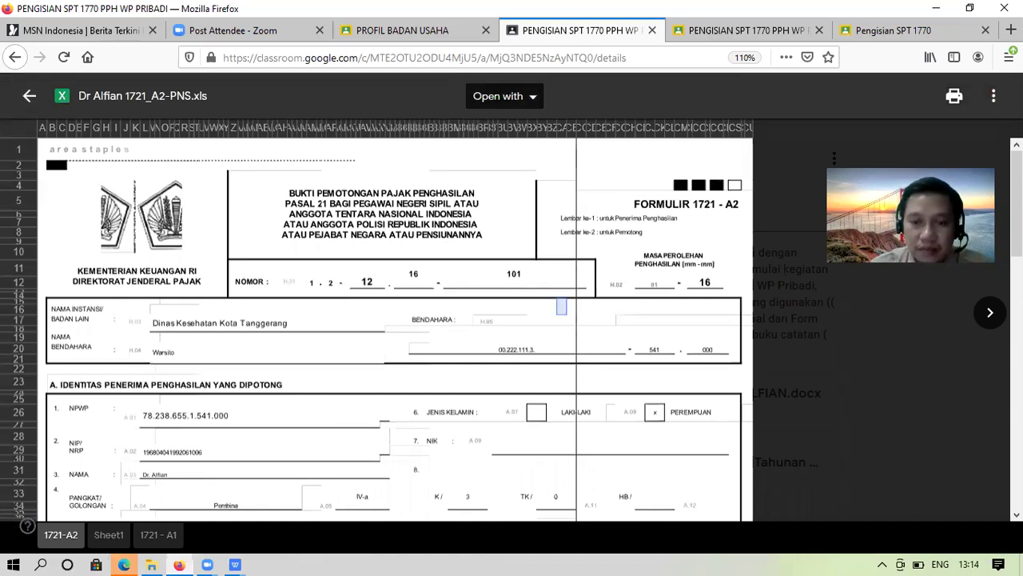
pyautogui.scroll(-4, 392, 328)
pyautogui.scroll(-2, 392, 328)
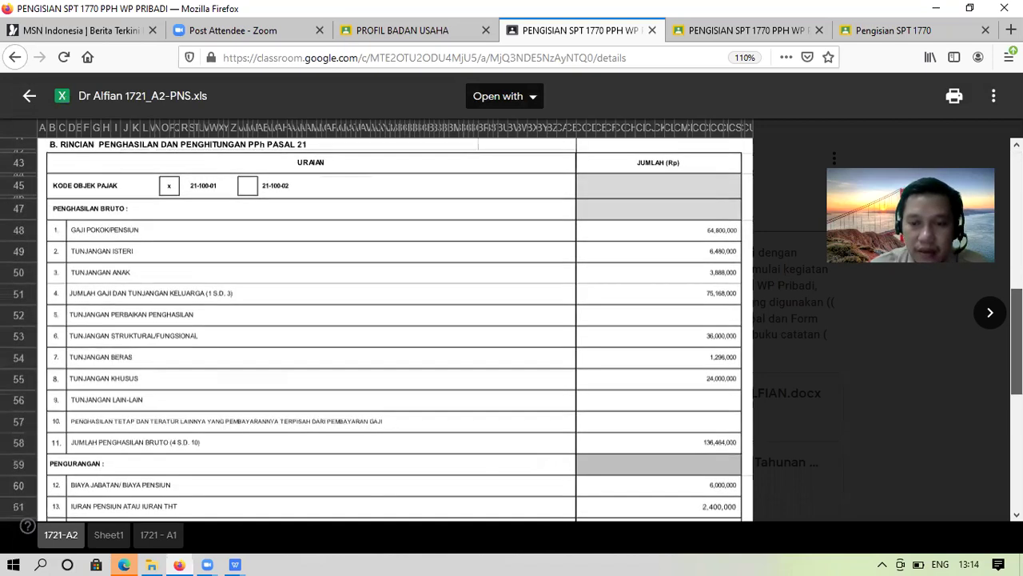
pyautogui.scroll(-3, 584, 416)
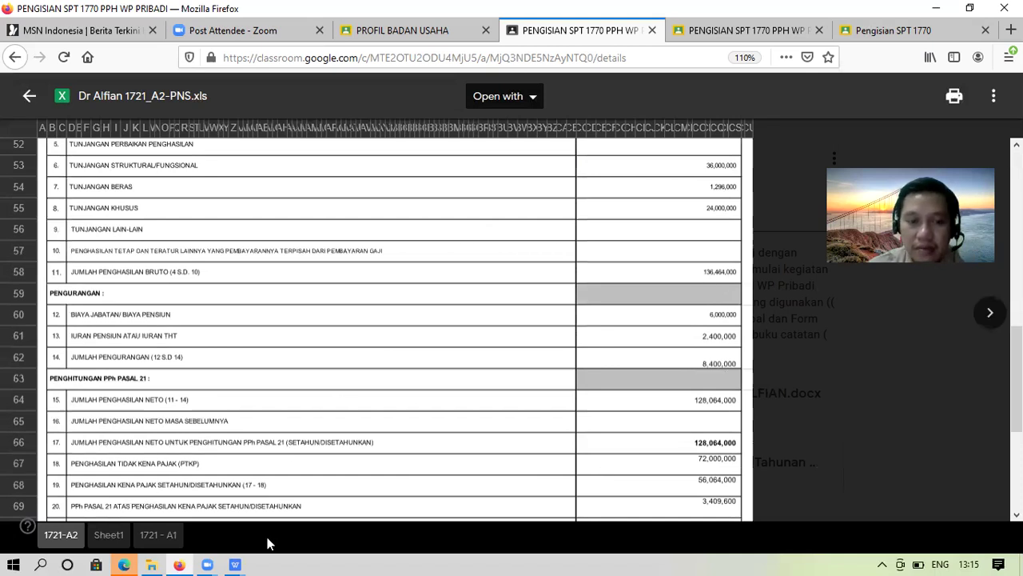
pyautogui.moveTo(236, 564)
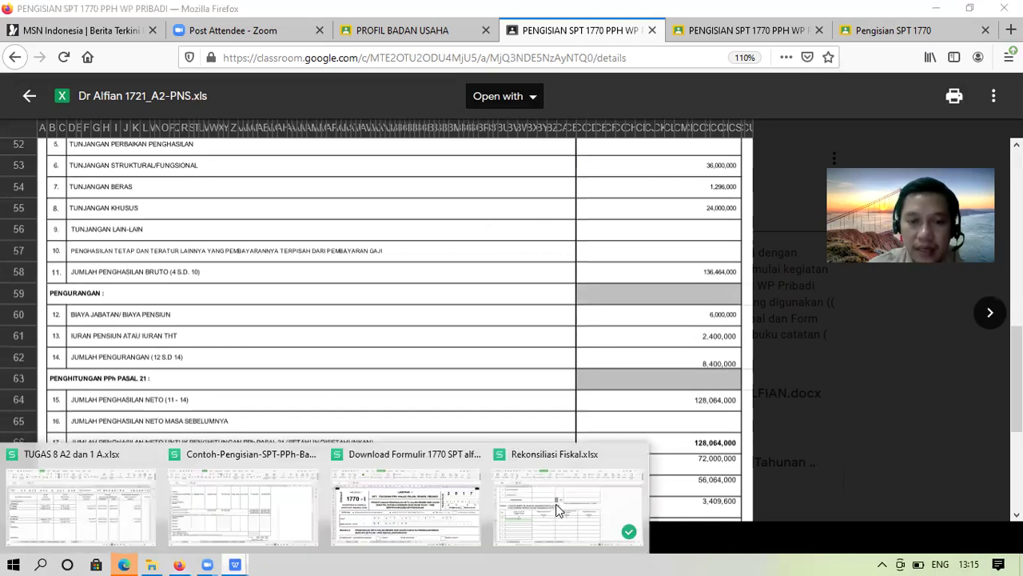
pyautogui.click(557, 511)
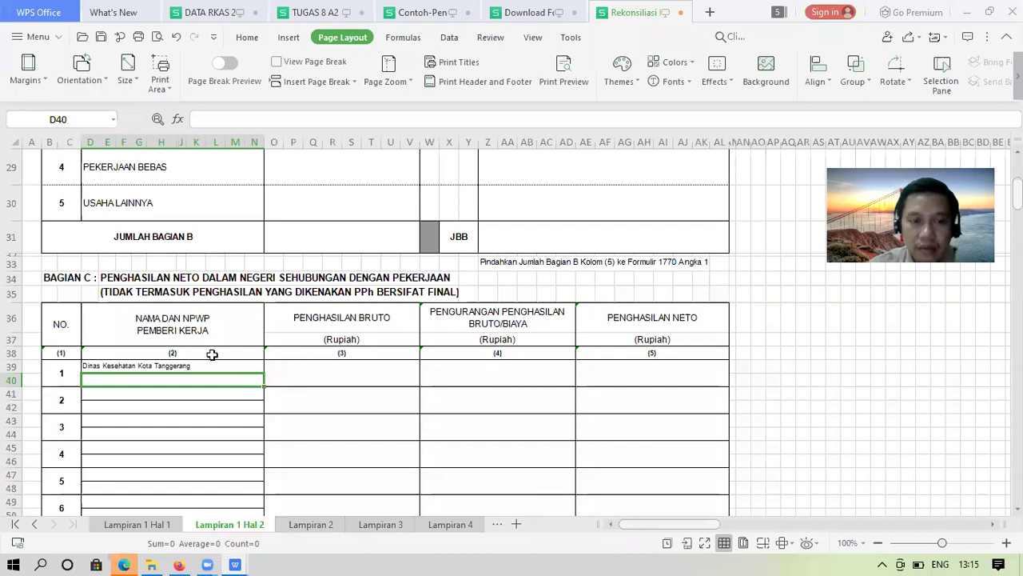
# Enter gross income 136464500 in O39 and the 8.400.000 deduction in W39
pyautogui.click(292, 360)
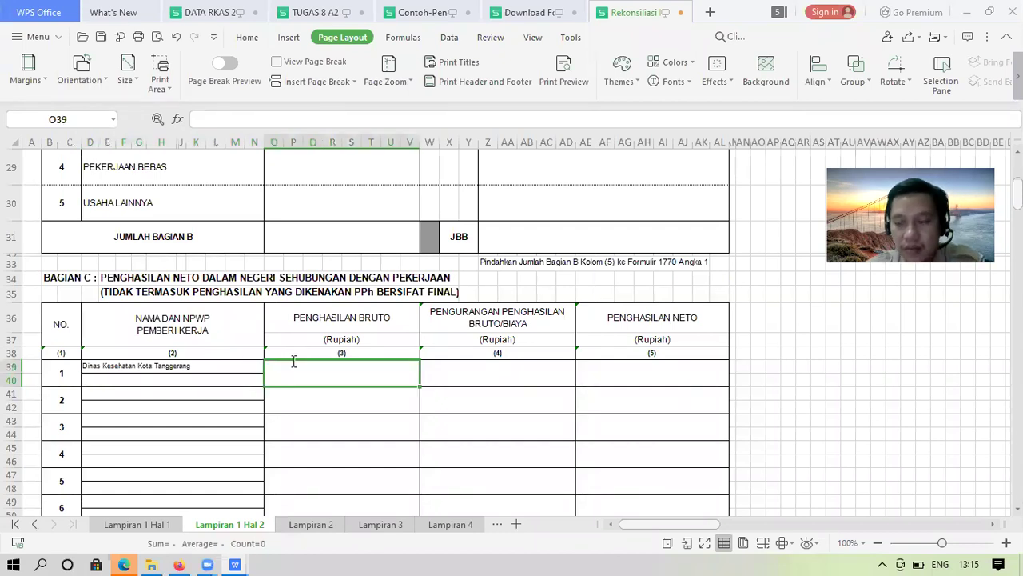
pyautogui.write('136')
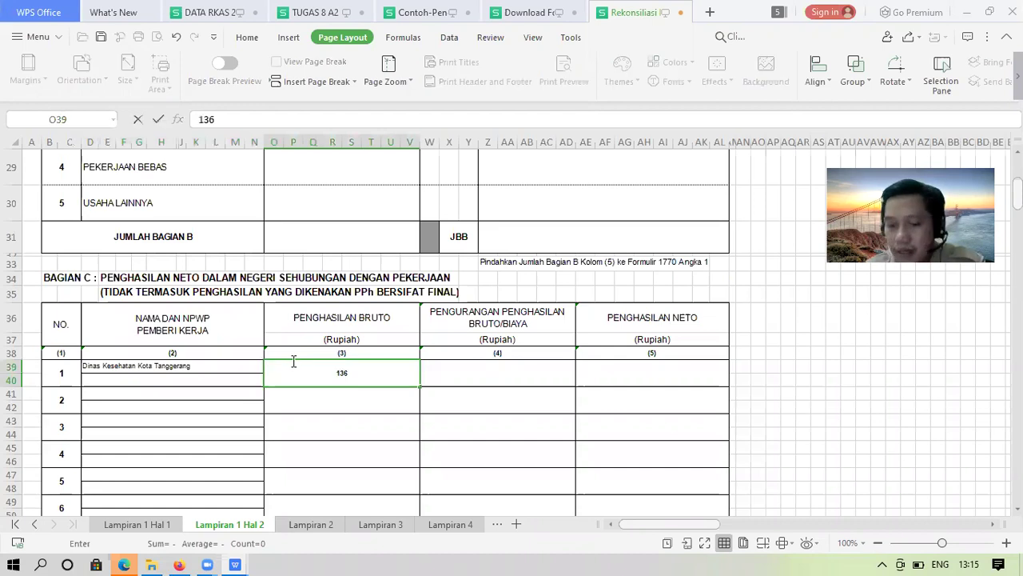
pyautogui.write('46')
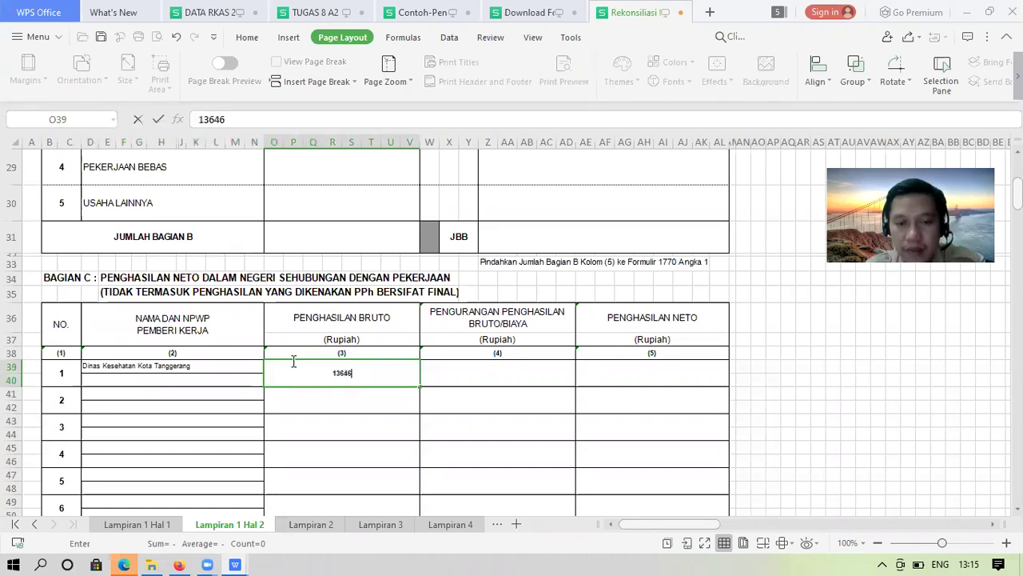
pyautogui.write('4500')
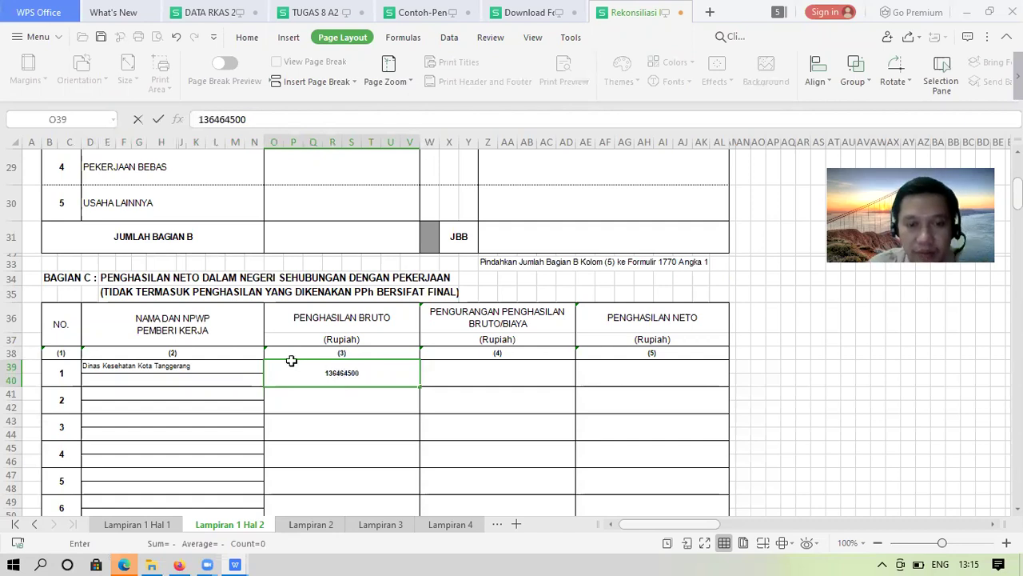
pyautogui.press('Return')
pyautogui.press('Up')
pyautogui.press('Right')
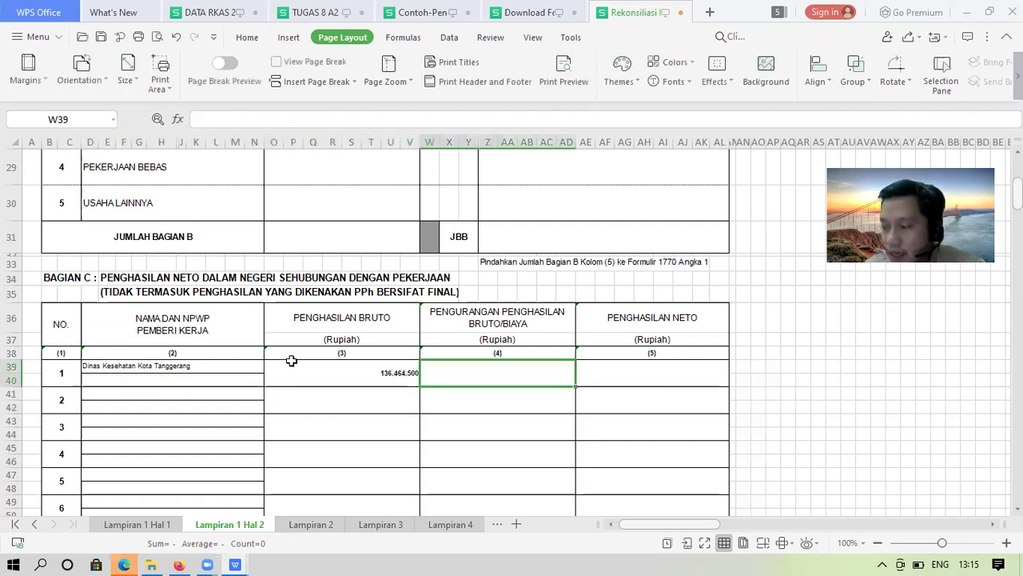
pyautogui.write('=')
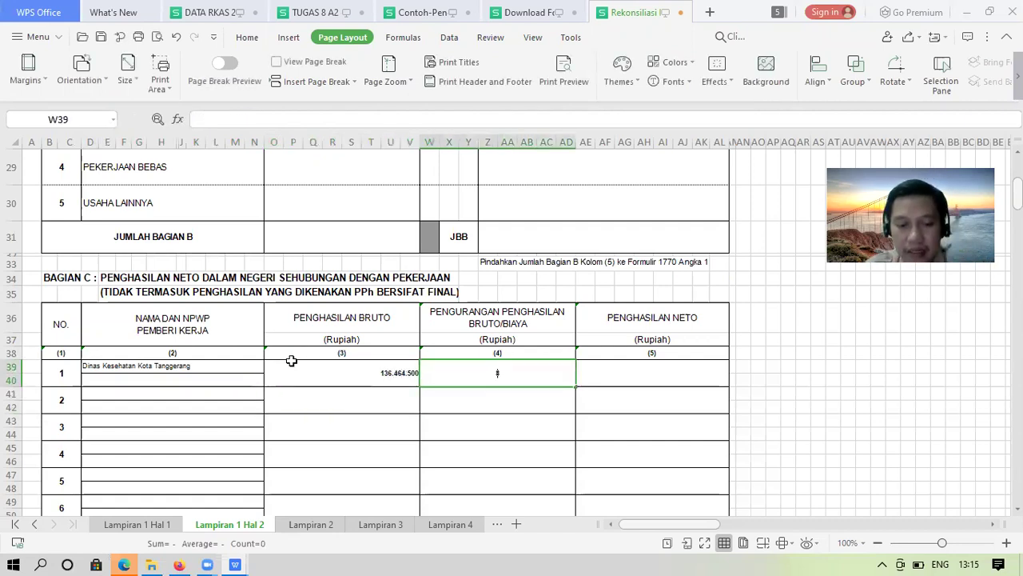
pyautogui.write('40000')
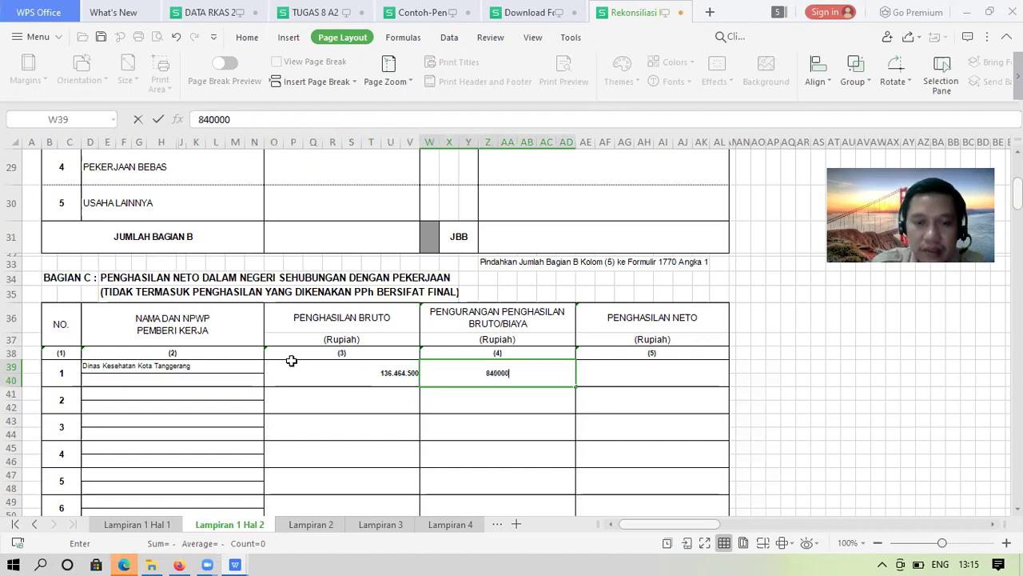
pyautogui.write('0')
pyautogui.press('Return')
# Calculate net income in AE39 with the formula =O39-W39
pyautogui.press('Right')
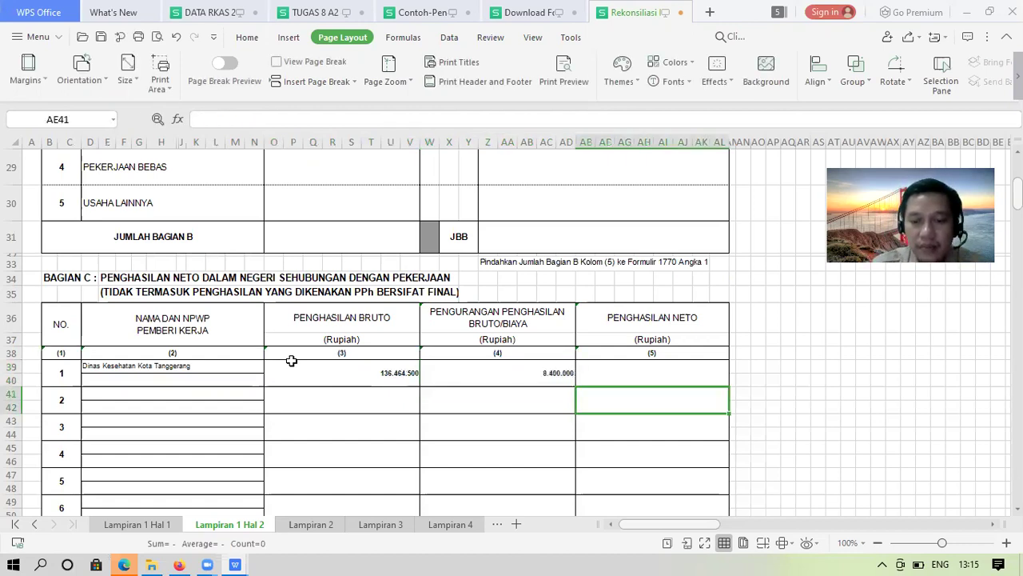
pyautogui.press('Up')
pyautogui.write('=')
pyautogui.click(292, 361)
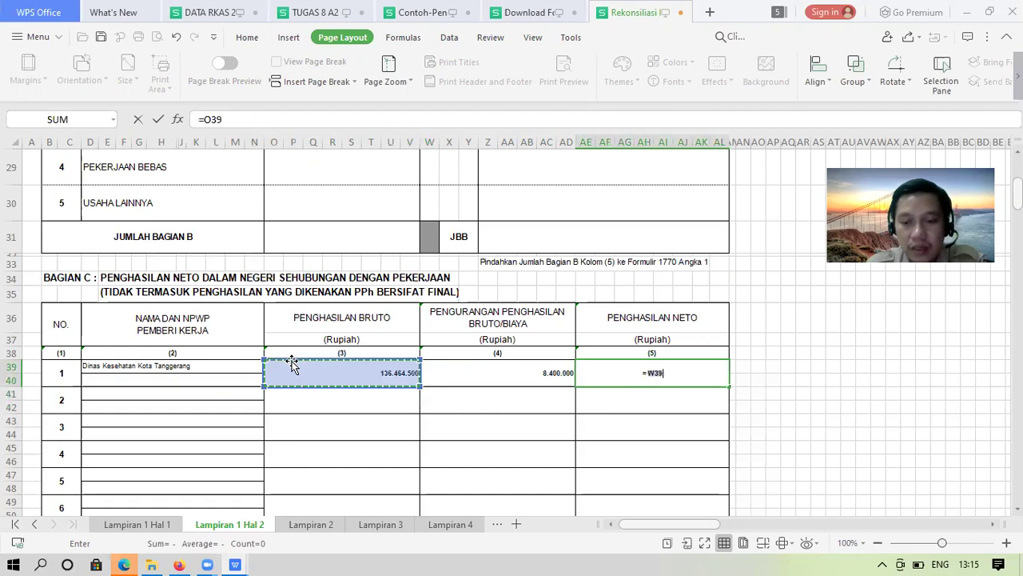
pyautogui.write('-')
pyautogui.press('Left')
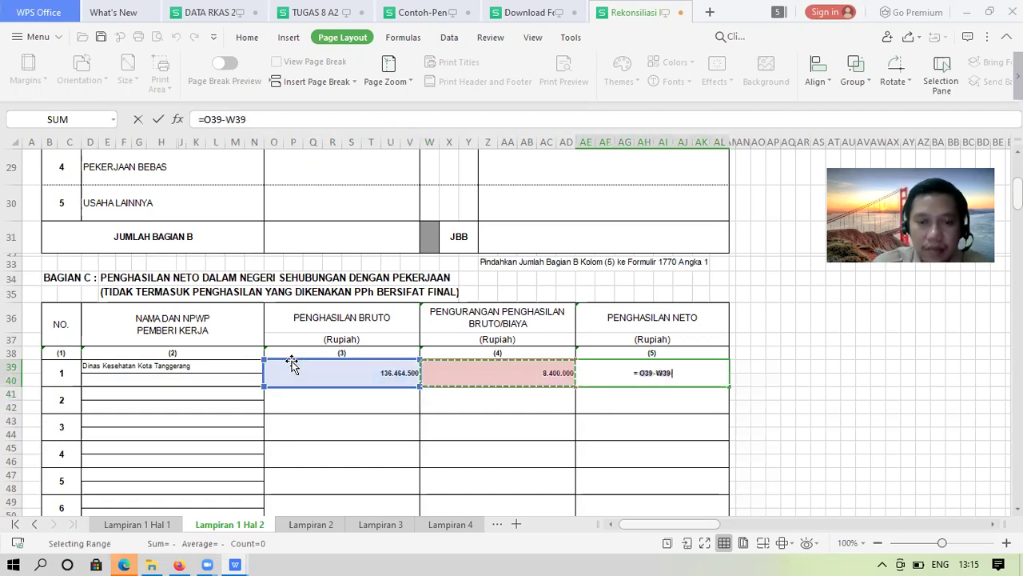
pyautogui.press('Return')
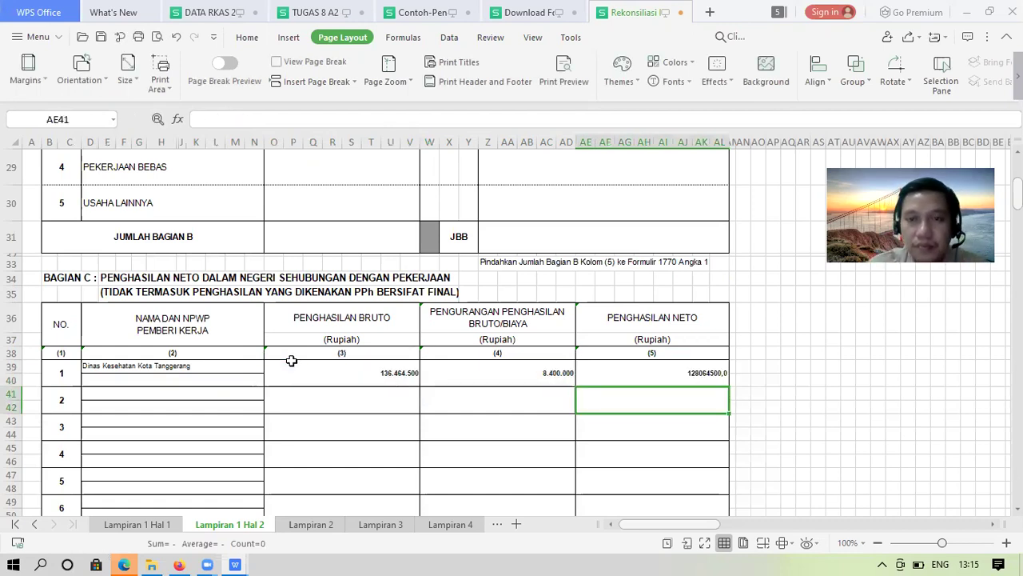
# Format the net income as Accounting with no decimals, then compare it with the withholding slip
pyautogui.press('Up')
pyautogui.click(247, 38)
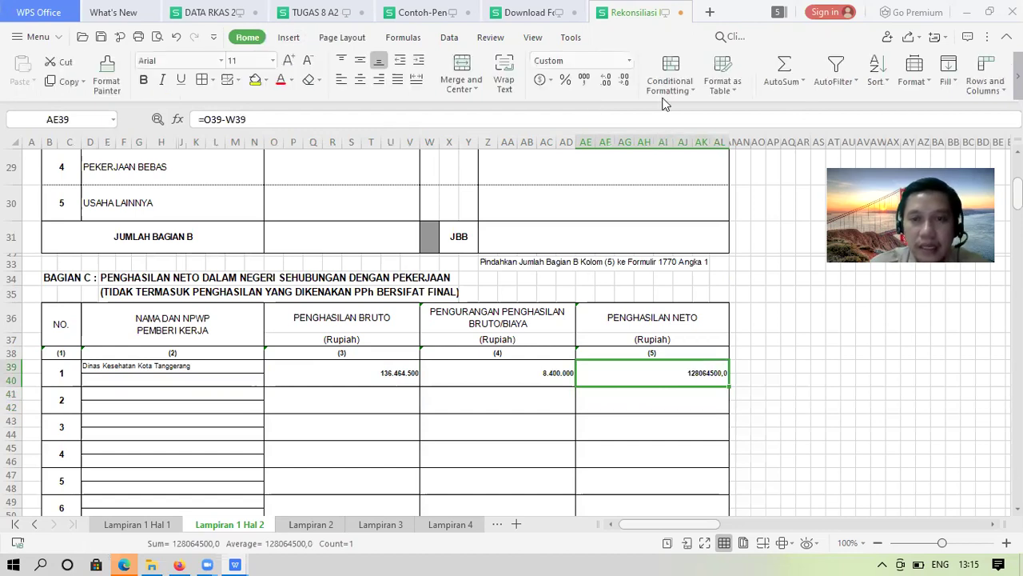
pyautogui.click(584, 79)
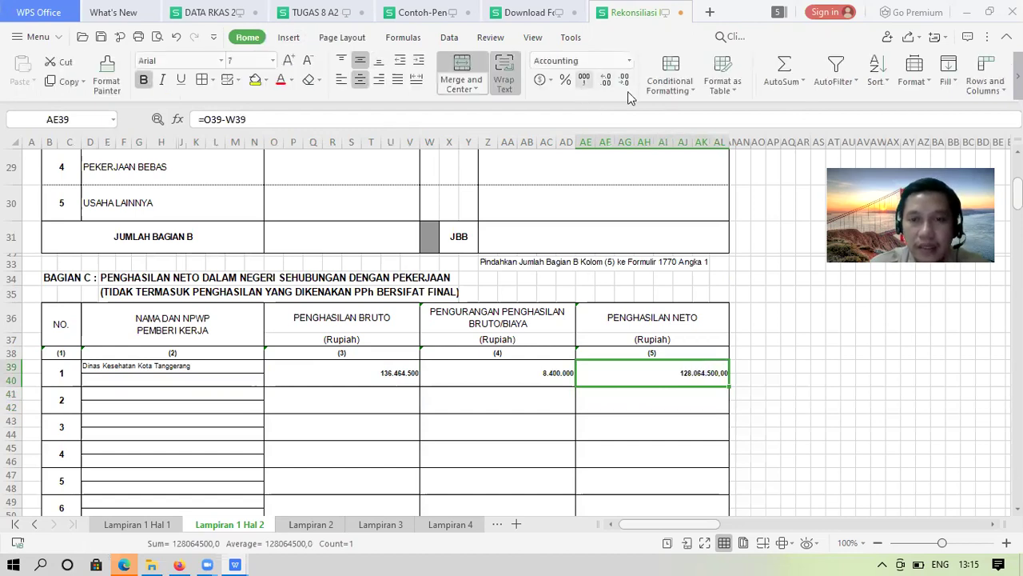
pyautogui.doubleClick(619, 80)
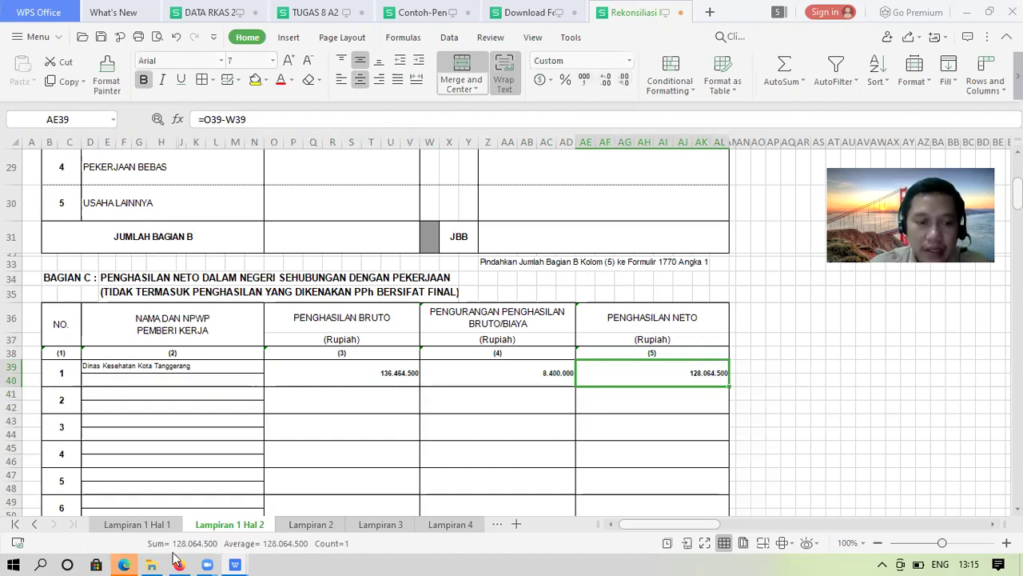
pyautogui.hotkey('alt', 'Tab')
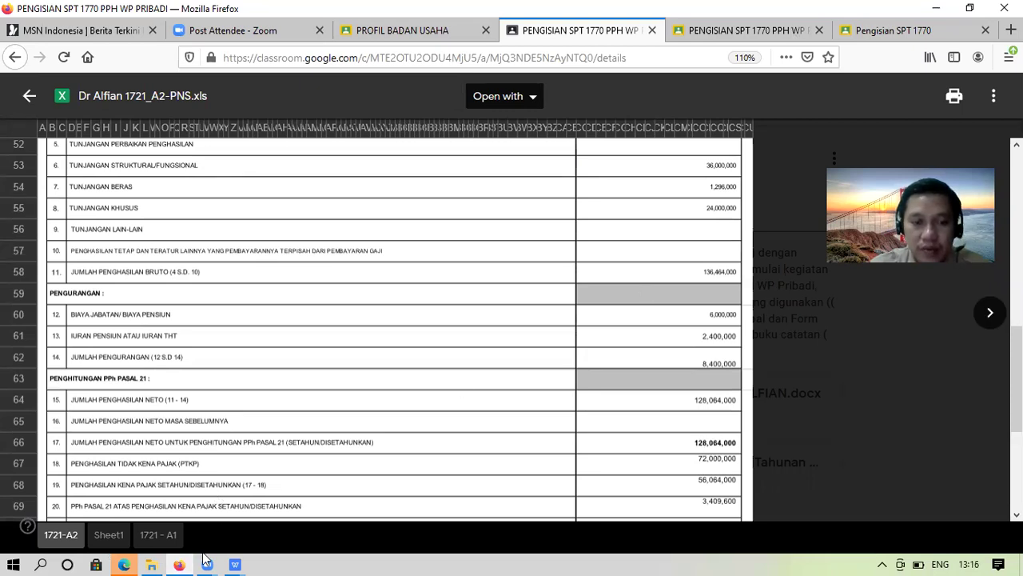
pyautogui.moveTo(242, 559)
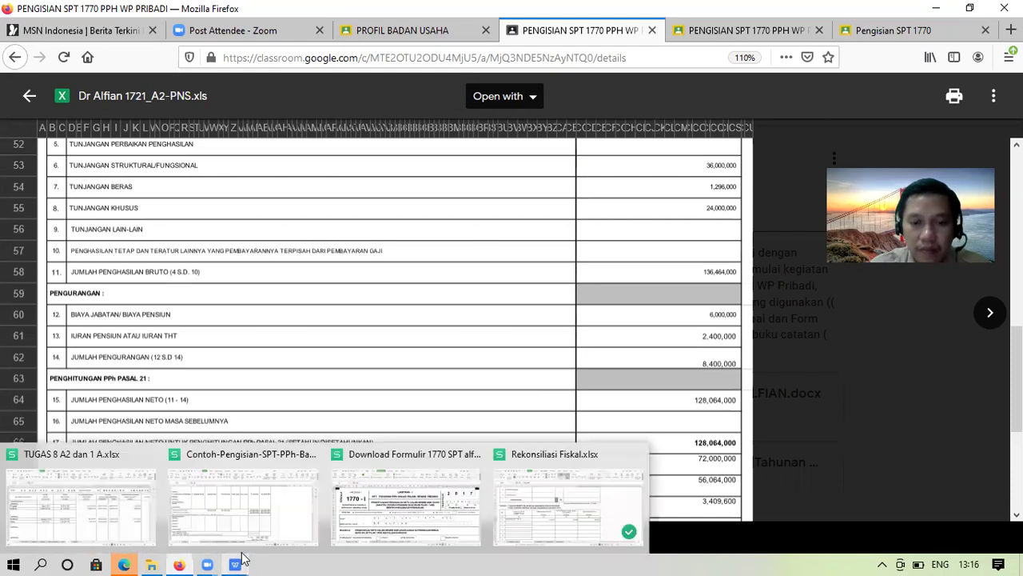
pyautogui.click(558, 527)
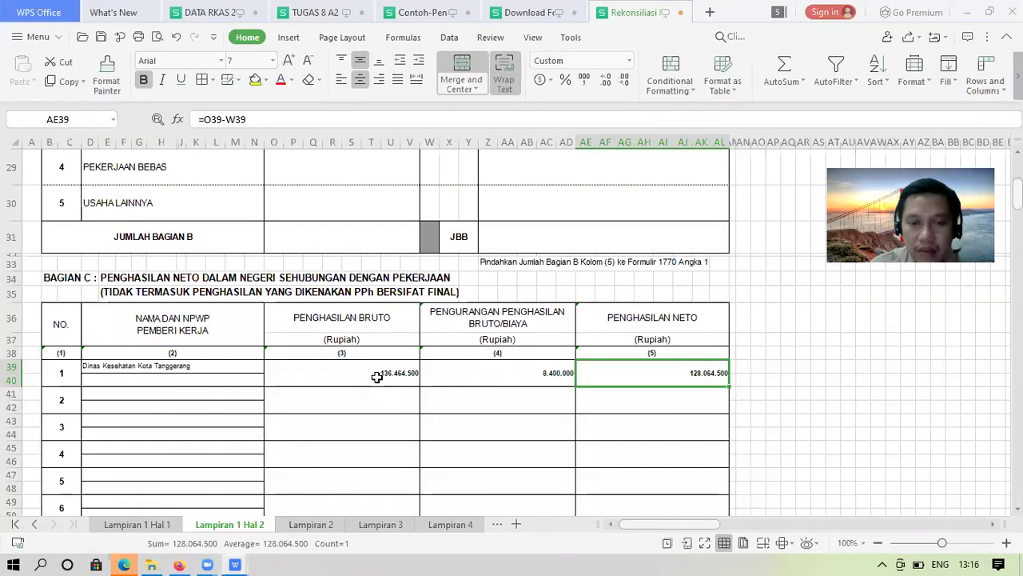
# Fix two digits in O39 so gross income reads 136.460.000 and net income 128.060.000
pyautogui.press('Left')
pyautogui.press('Left')
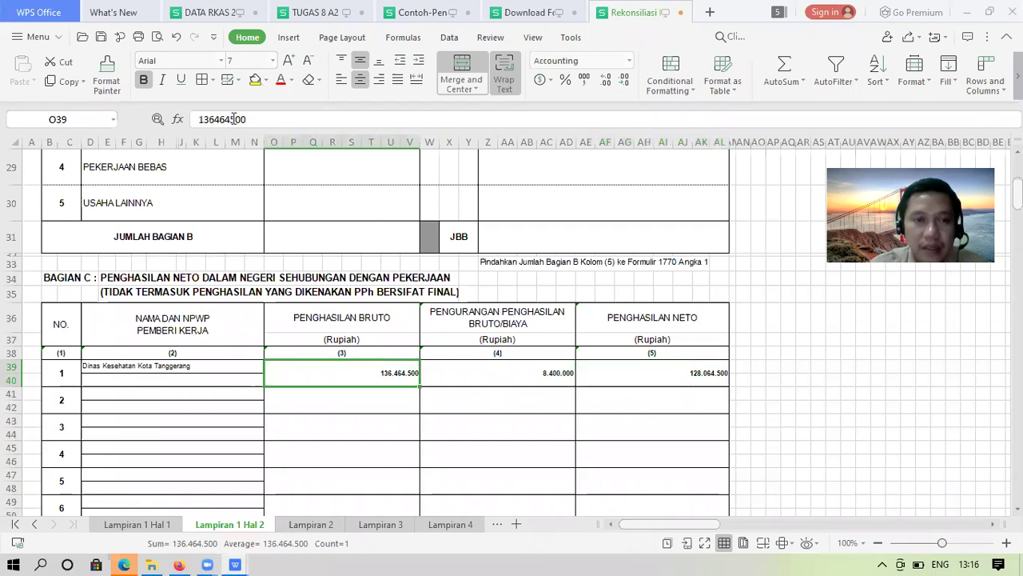
pyautogui.click(232, 119)
pyautogui.press('BackSpace')
pyautogui.write('0')
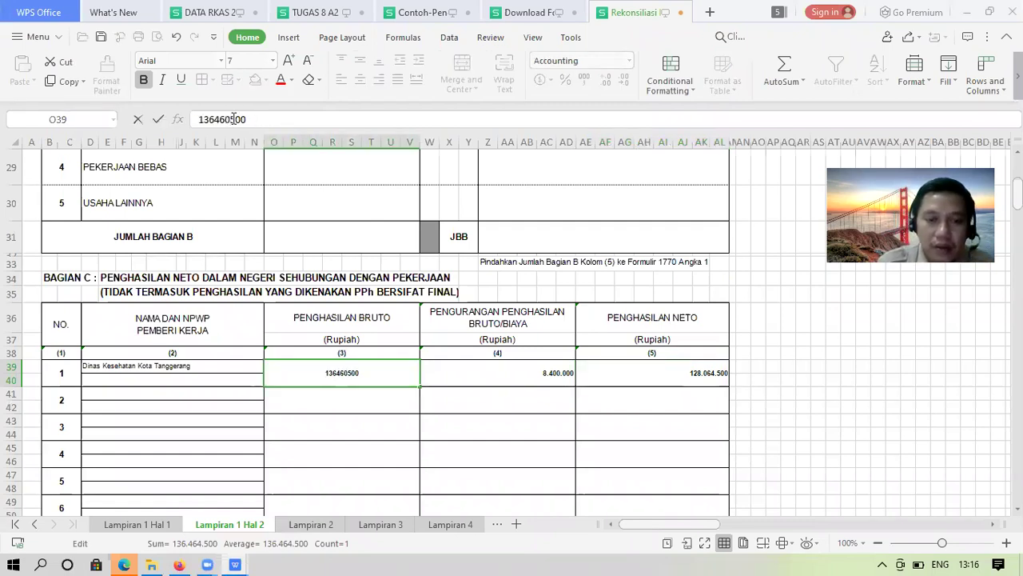
pyautogui.press('Return')
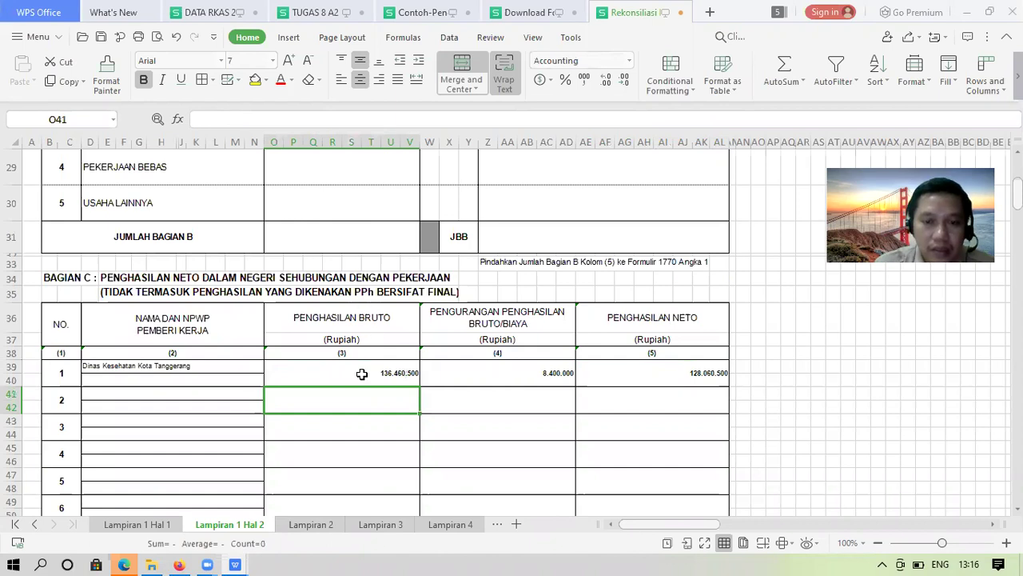
pyautogui.click(361, 373)
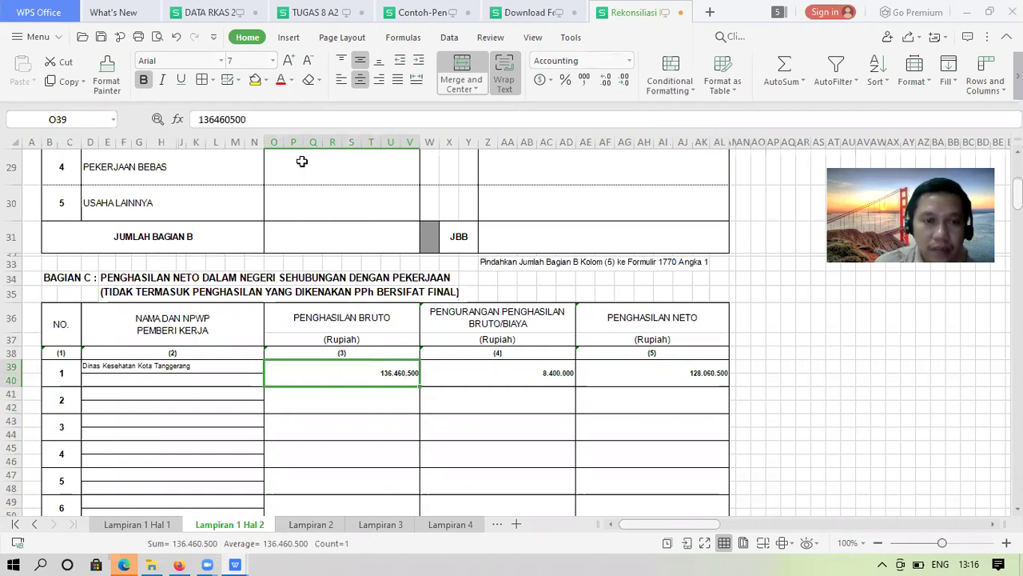
pyautogui.click(238, 117)
pyautogui.press('BackSpace')
pyautogui.write('0')
pyautogui.press('Return')
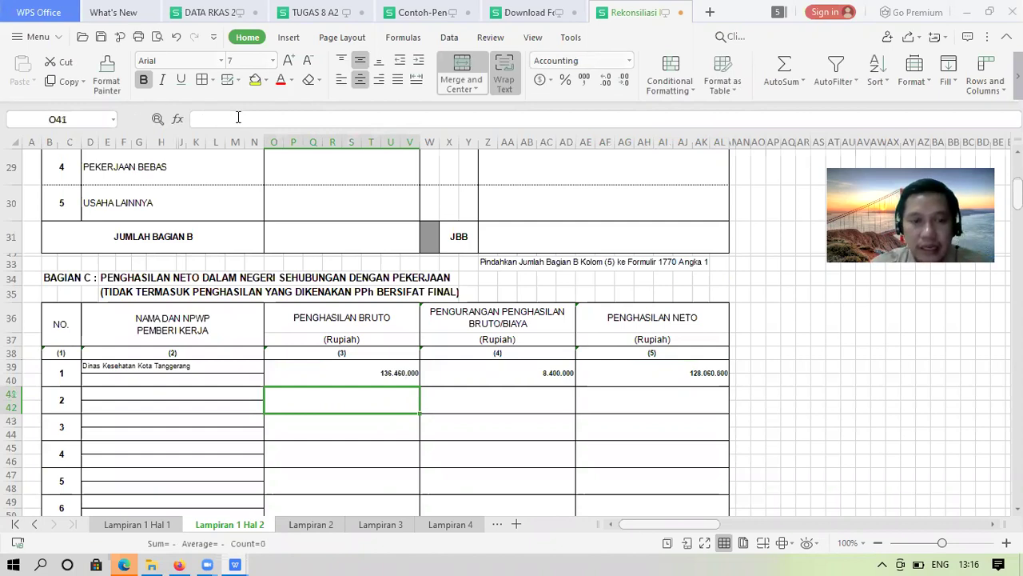
pyautogui.click(179, 378)
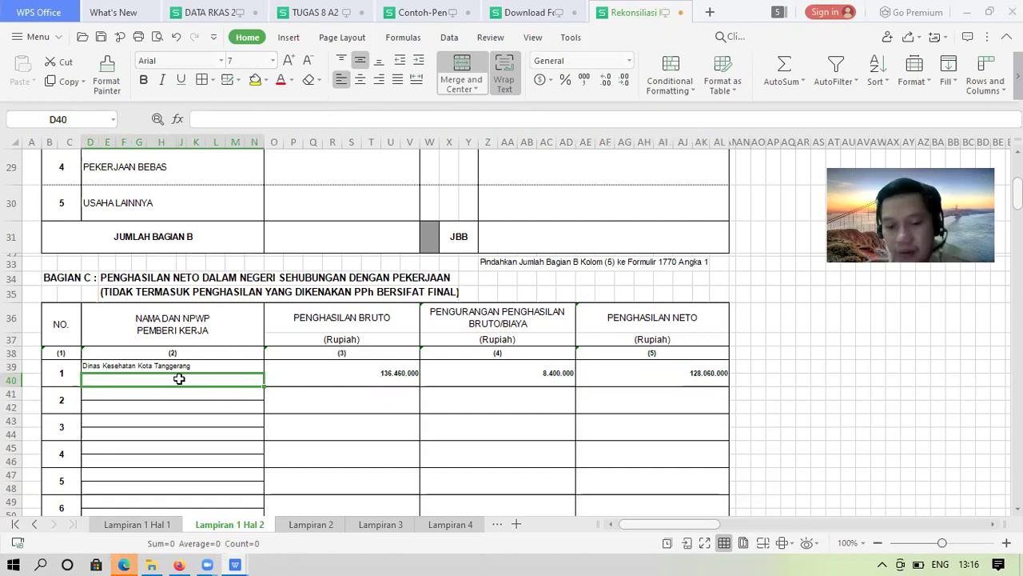
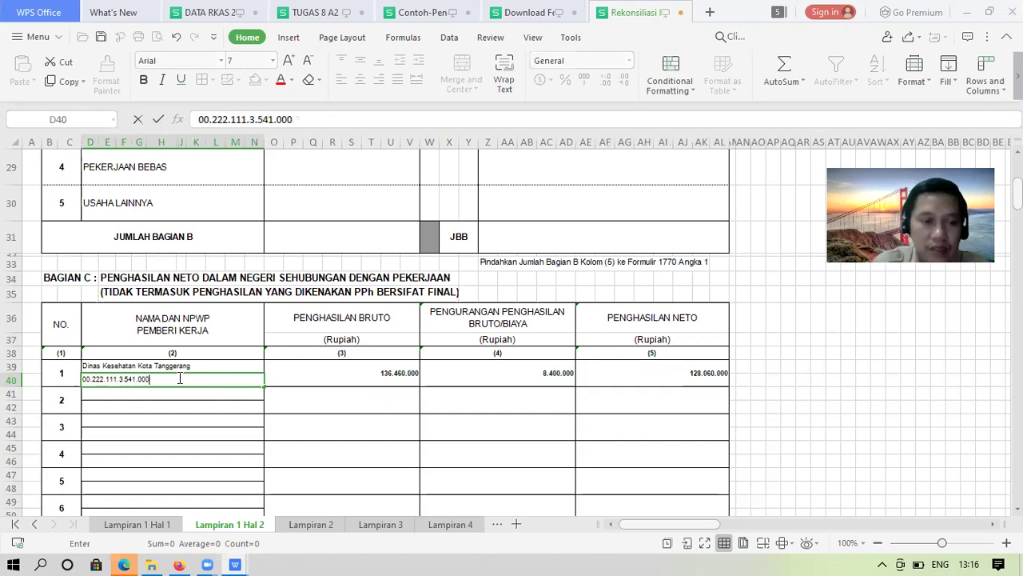
# Enter the employer's NPWP tax ID in D40 under Dinas Kesehatan Kota Tanggerang
pyautogui.click(181, 563)
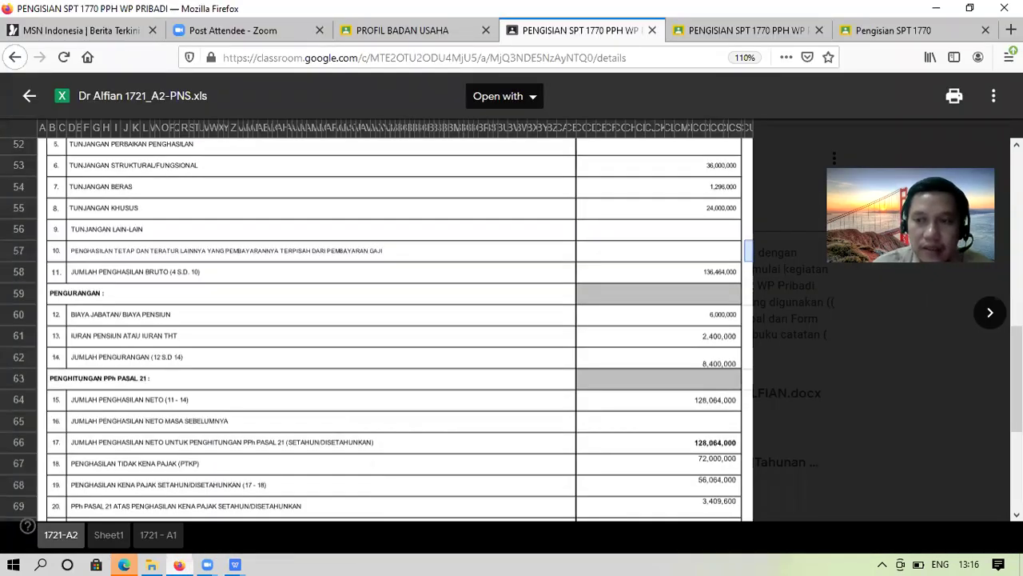
# Scroll the 1721-A2 slip preview up to its header to check the employer's details
pyautogui.scroll(10, 392, 320)
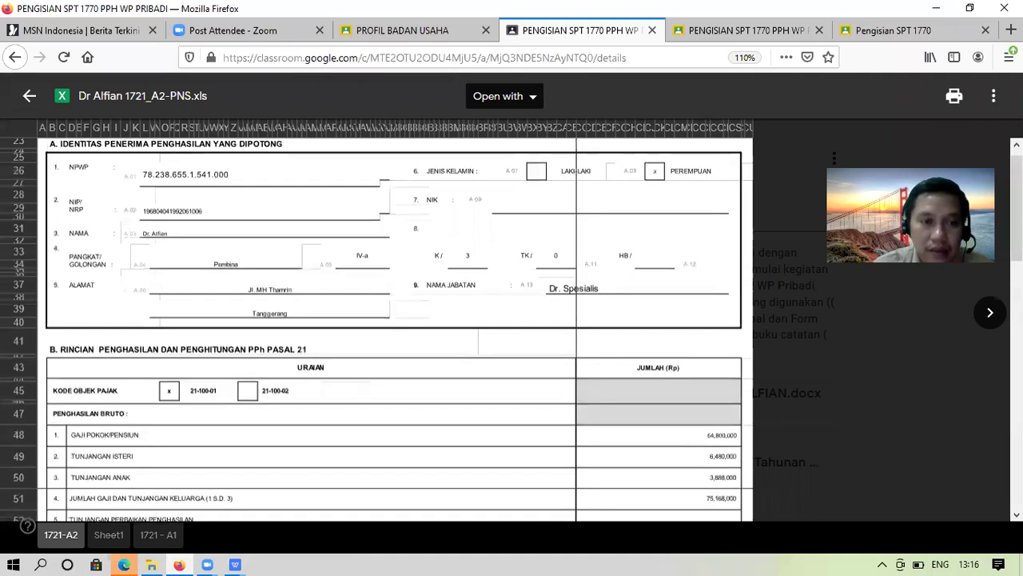
pyautogui.scroll(5, 392, 320)
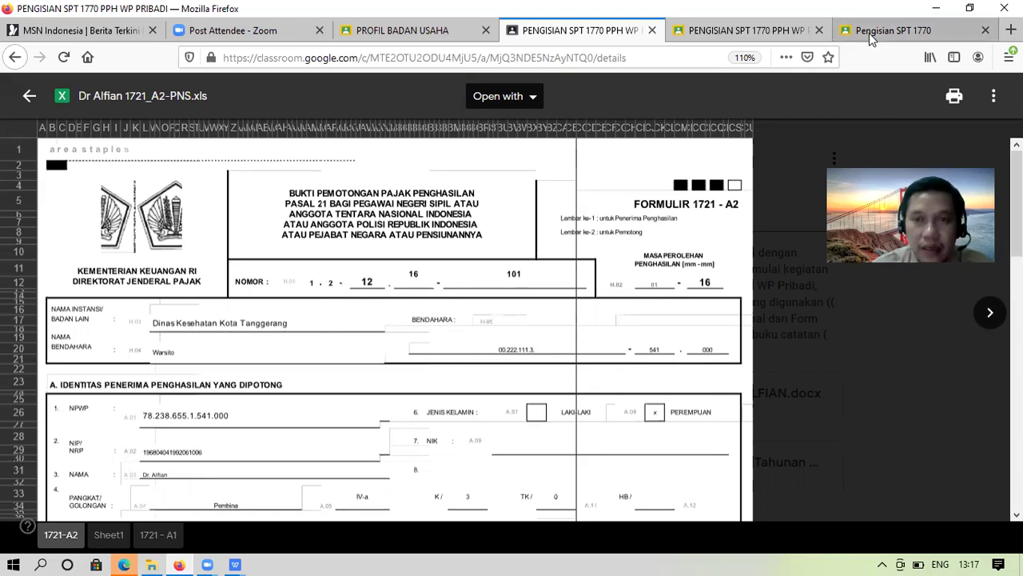
pyautogui.click(234, 565)
# Enter RS. Enggal Sehat as the second employer's name in D41
pyautogui.click(542, 508)
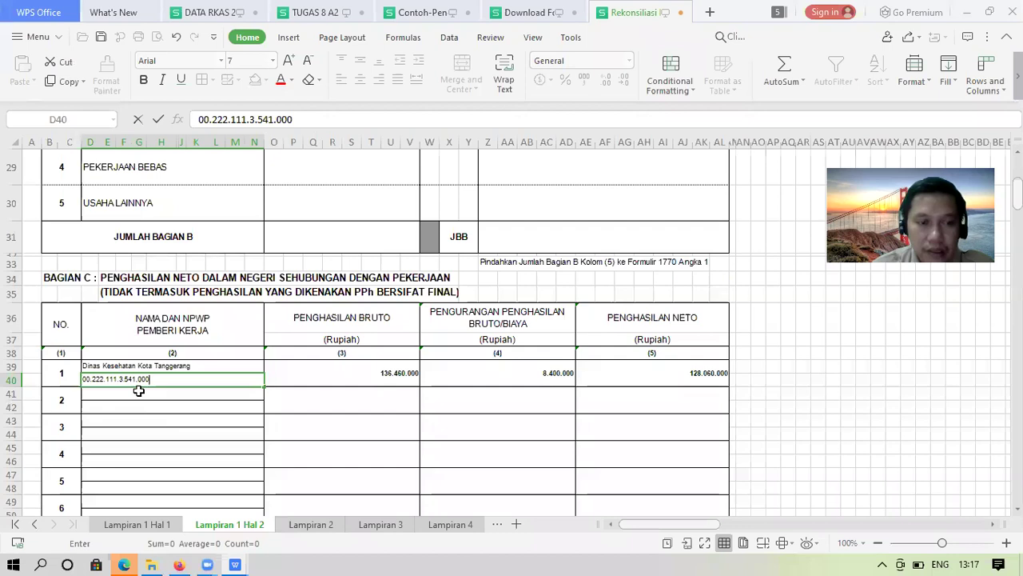
pyautogui.click(138, 390)
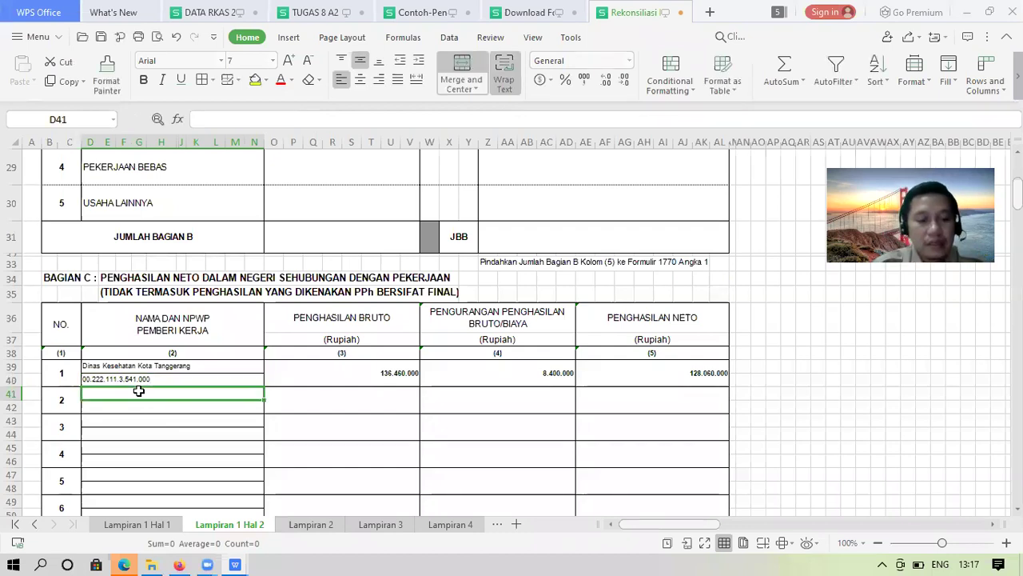
pyautogui.write('RS')
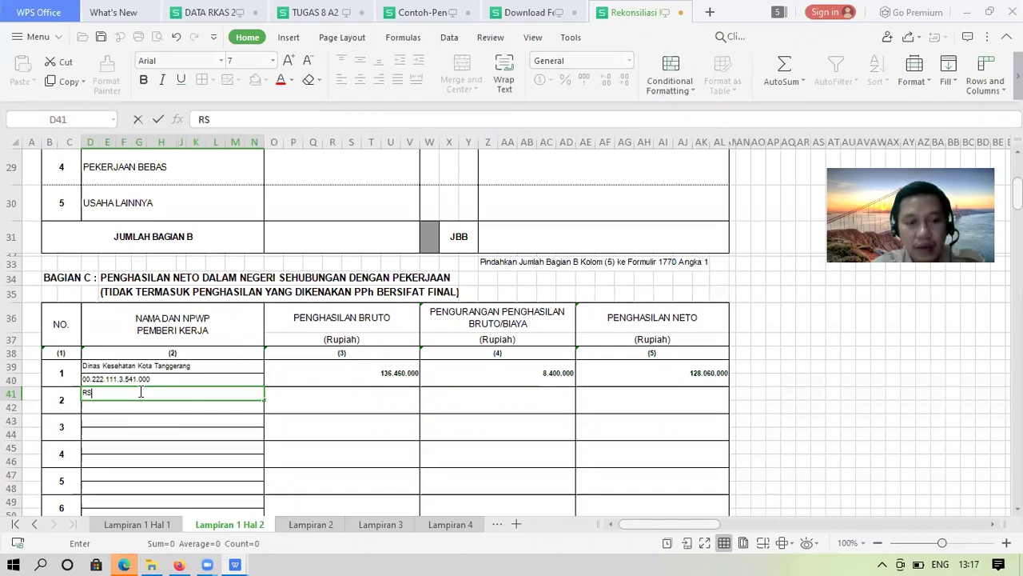
pyautogui.write('. Engg')
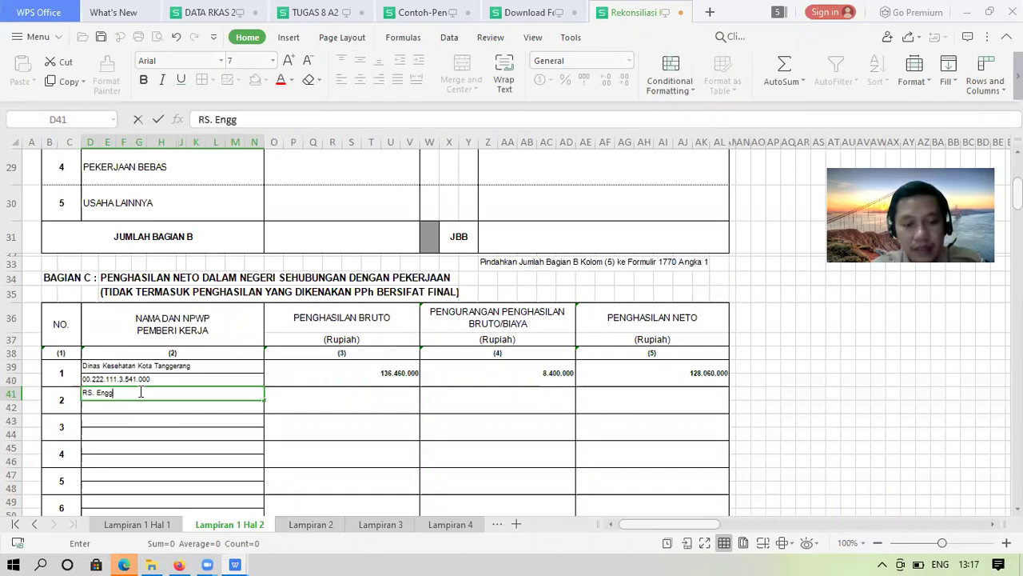
pyautogui.write('ar')
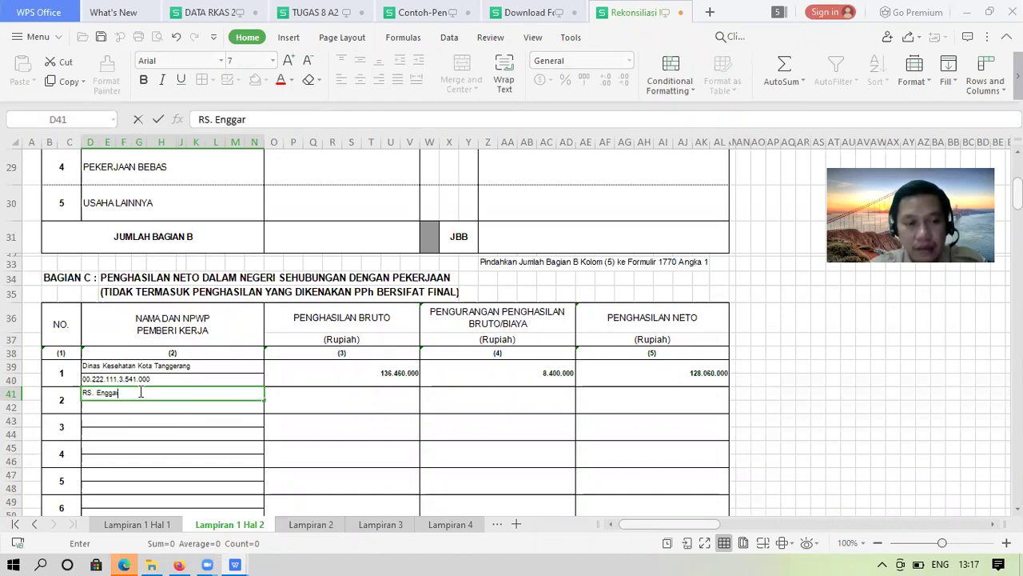
pyautogui.press('BackSpace')
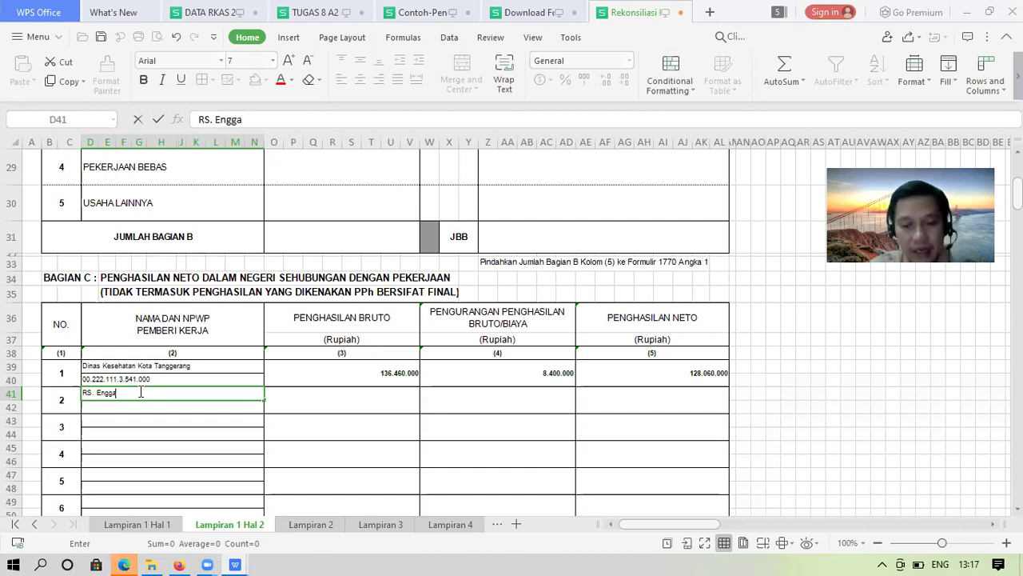
pyautogui.write('l Sehat')
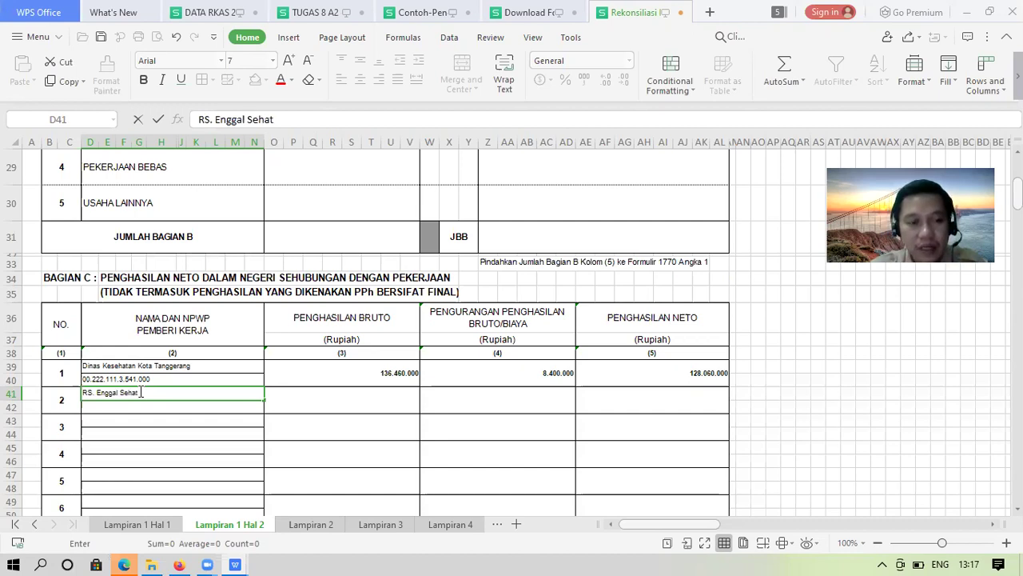
pyautogui.press('Return')
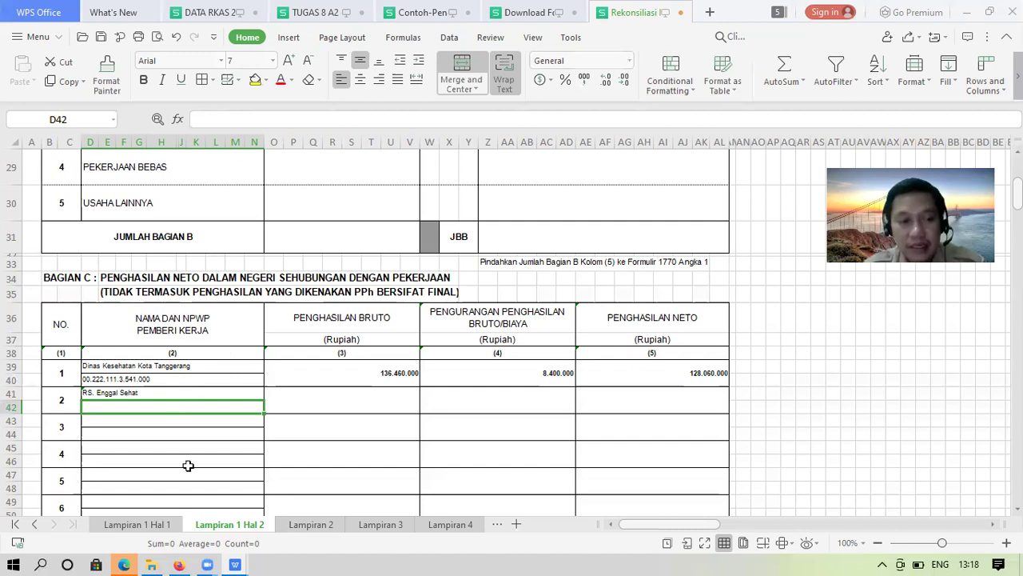
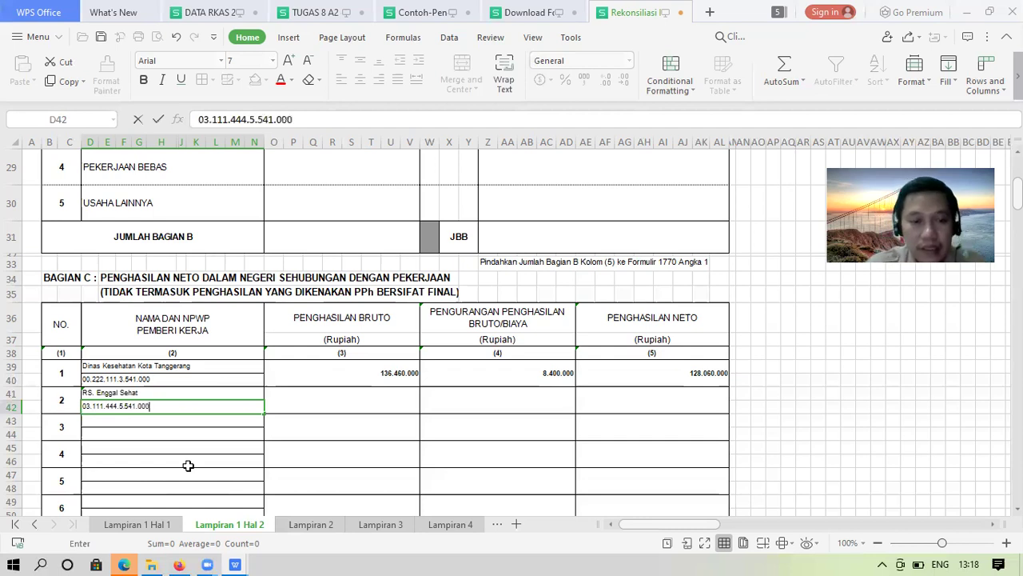
# Enter RS. Enggal Sehat's NPWP tax ID in D42, then return to the browser
pyautogui.press('Tab')
pyautogui.press('Up')
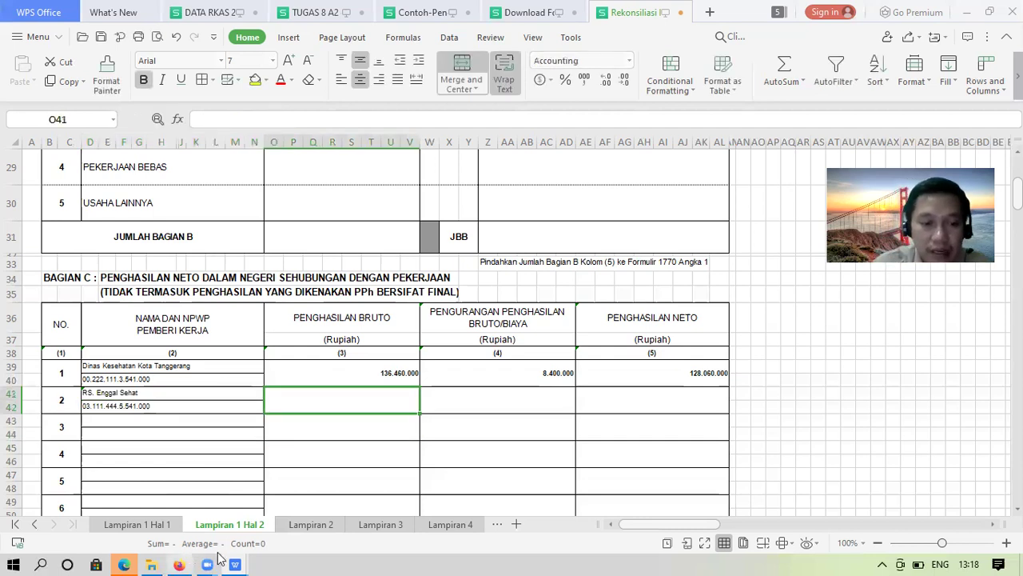
pyautogui.click(236, 564)
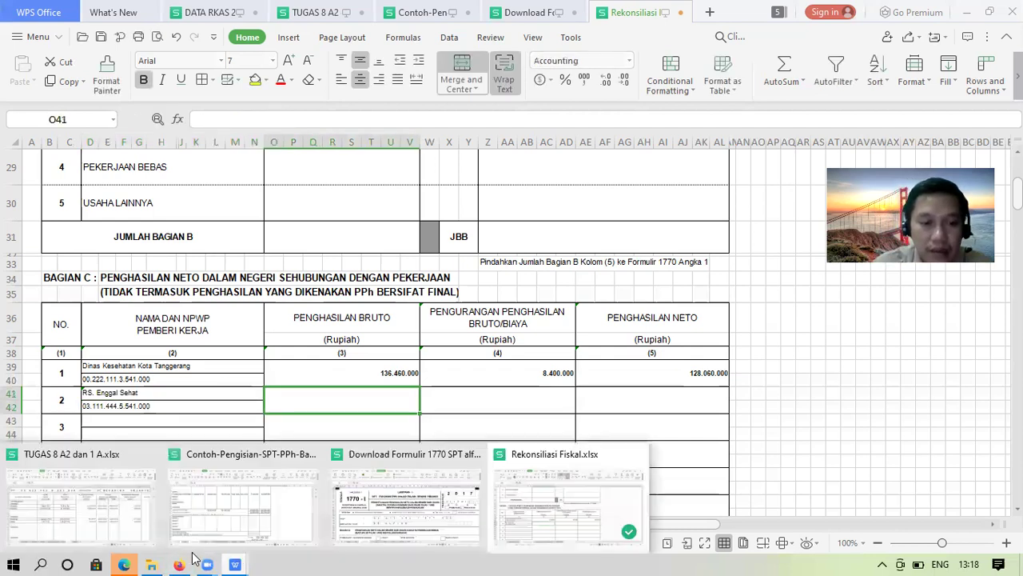
pyautogui.hotkey('alt', 'Tab')
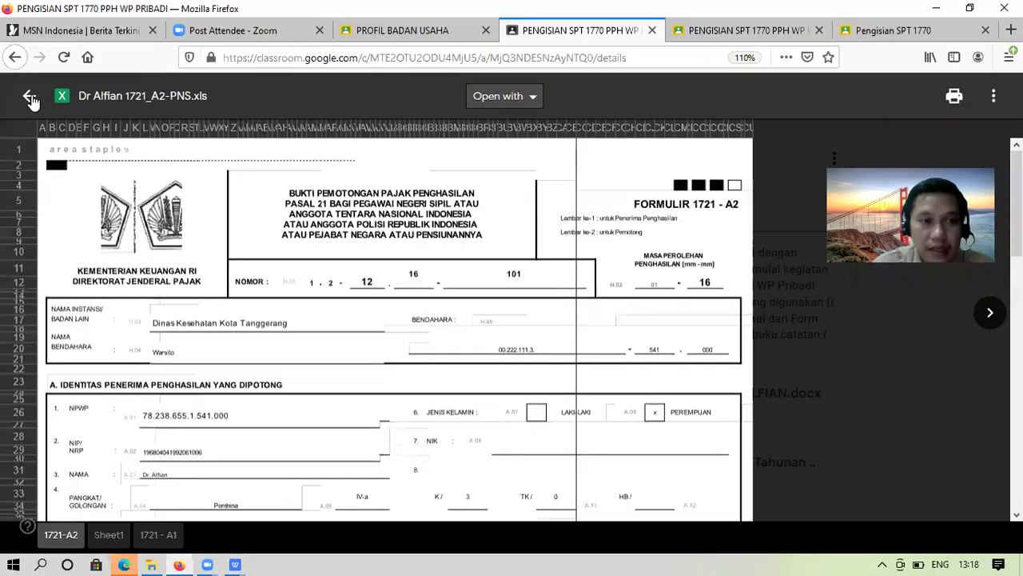
# Close the xls preview and open SOAL KLINIK DR ALFIAN.docx at page 2
pyautogui.click(806, 173)
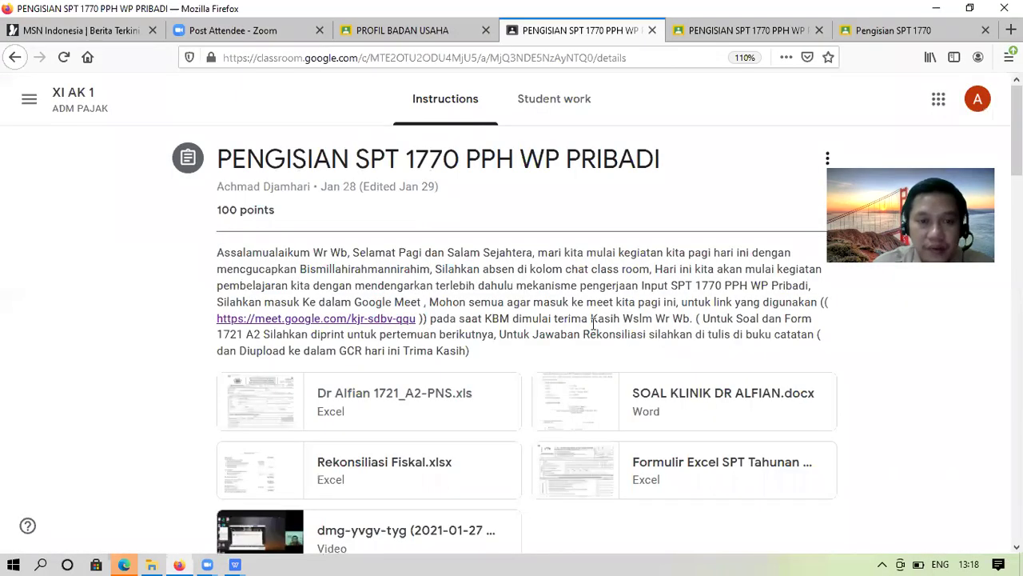
pyautogui.click(697, 392)
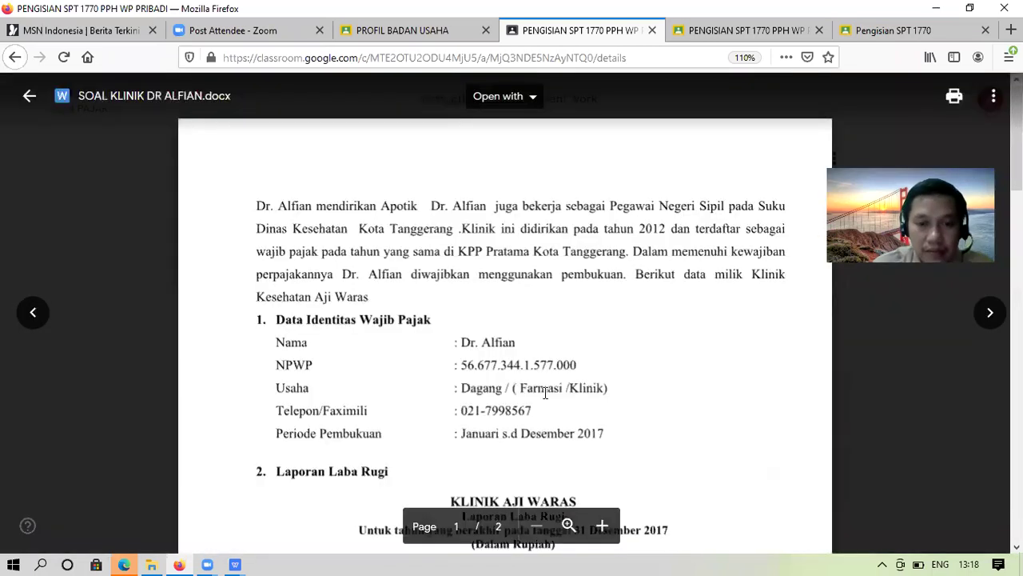
pyautogui.scroll(-10, 545, 392)
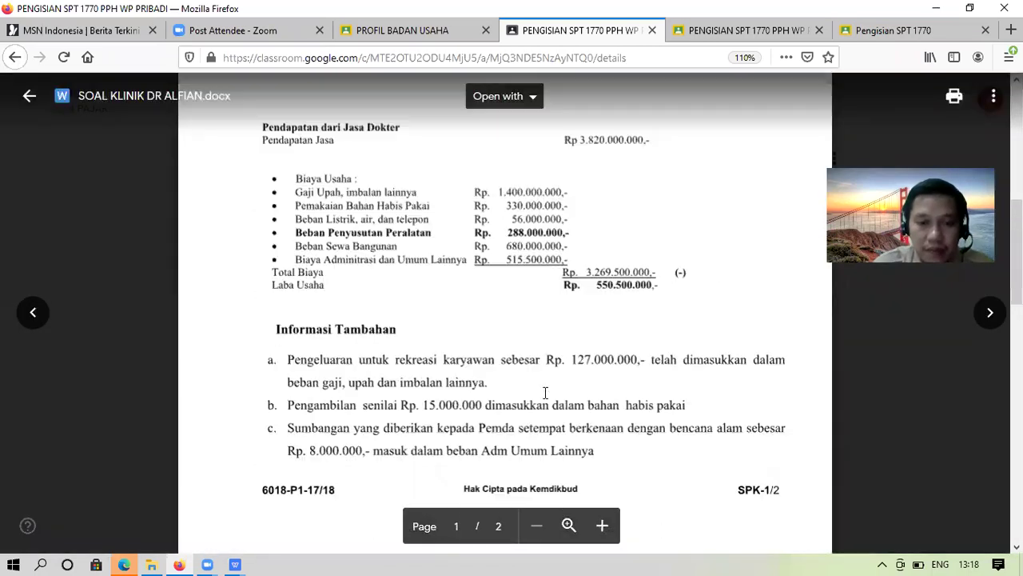
pyautogui.scroll(-5, 545, 393)
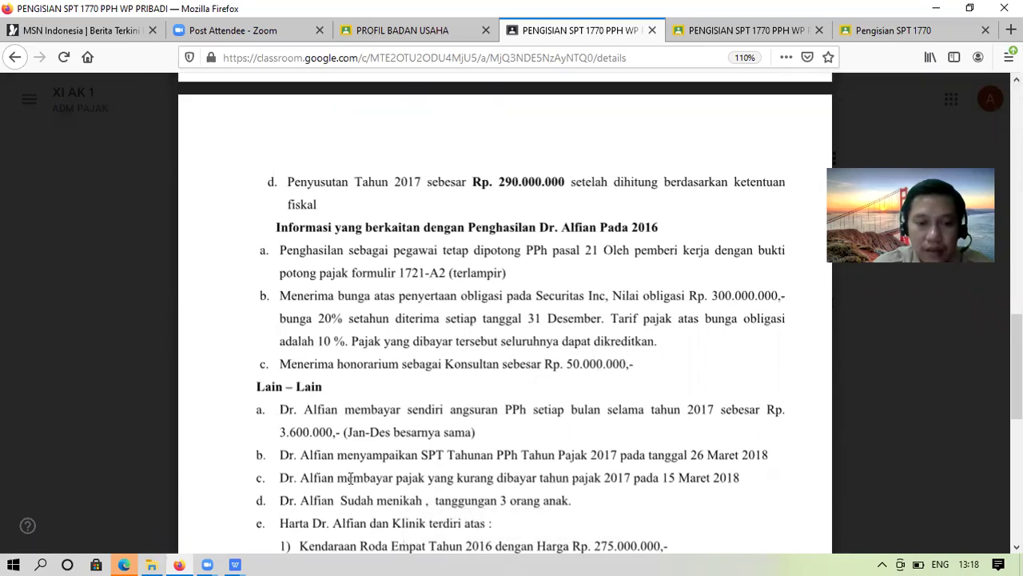
# Enter 50.000.000 gross income in O41 and a dash for no deduction in W41
pyautogui.click(238, 562)
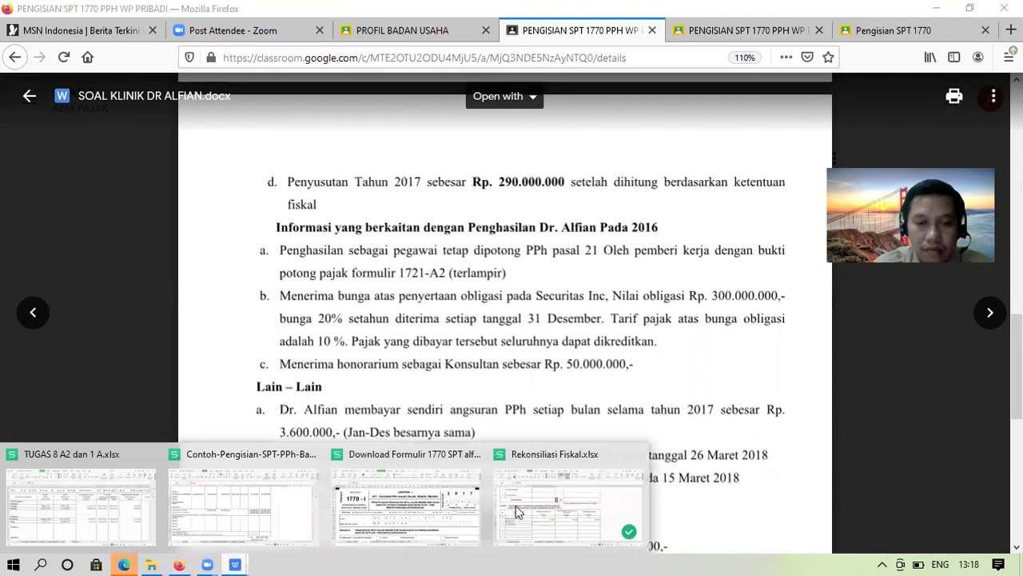
pyautogui.click(525, 505)
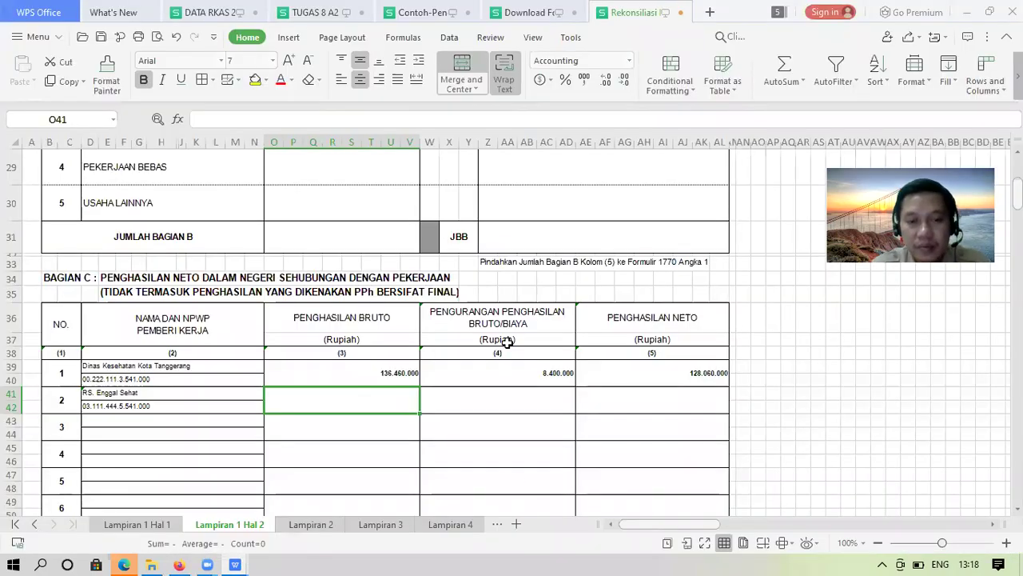
pyautogui.write('5000')
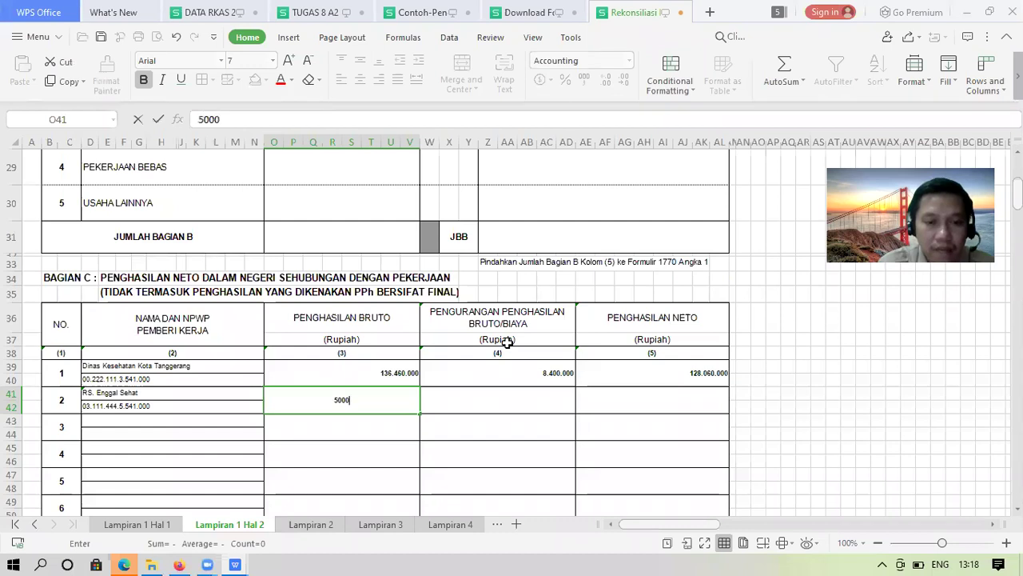
pyautogui.write('0000')
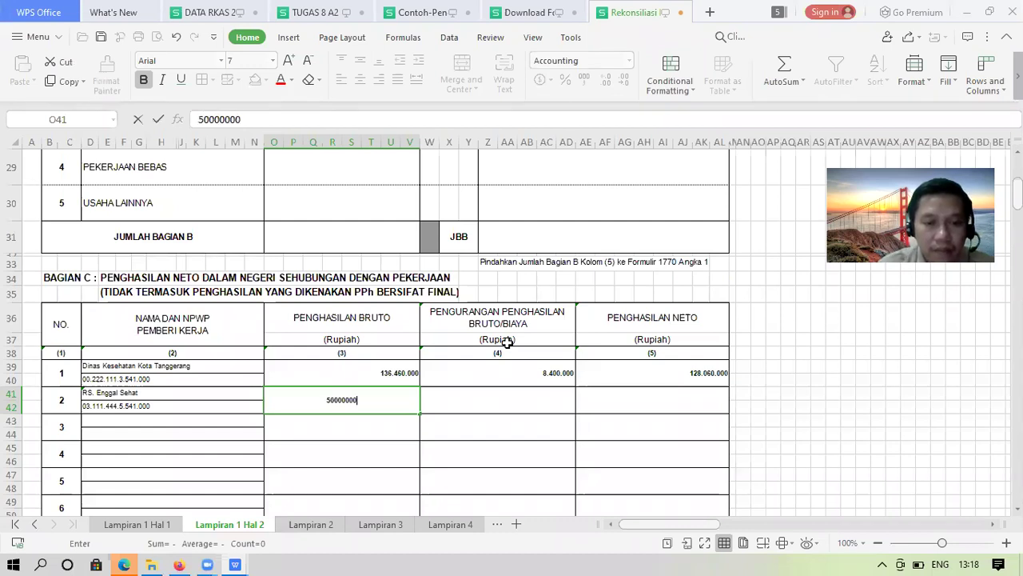
pyautogui.press('Up')
pyautogui.press('Right')
pyautogui.press('Down')
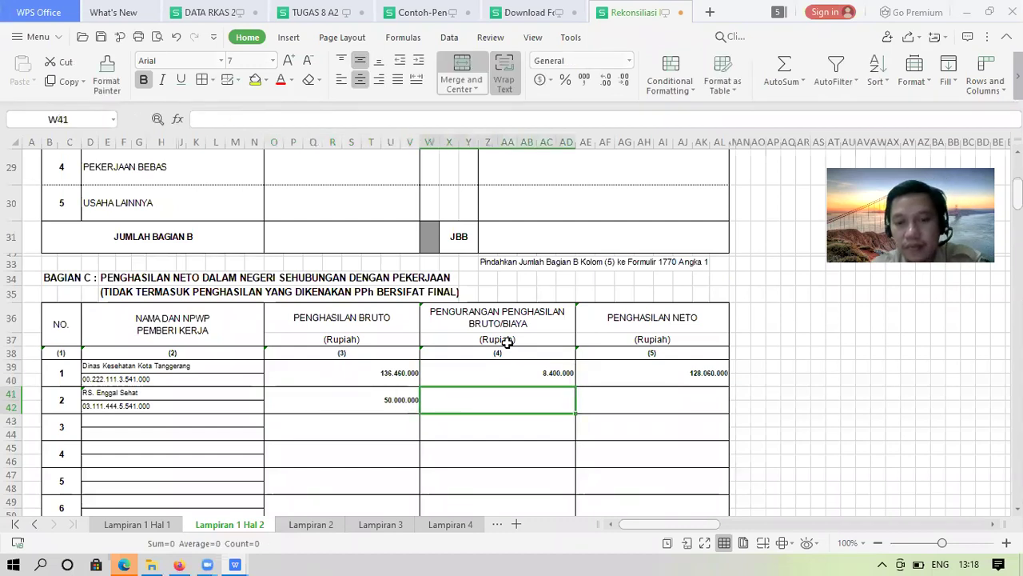
pyautogui.write('-')
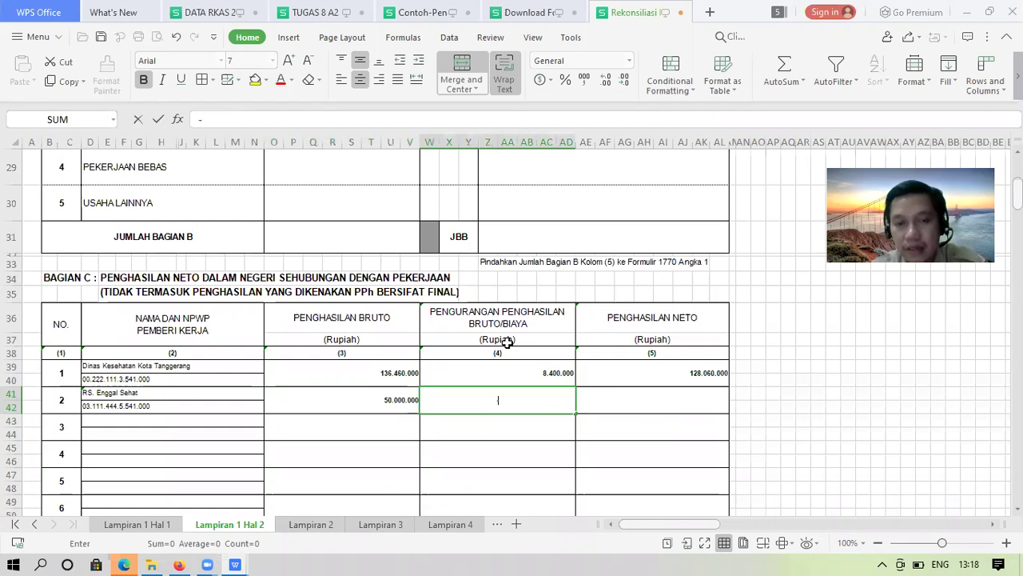
pyautogui.press('Return')
# Set net income in AE41 to =O41 showing 50.000.000, and check the 178.060.000 Bagian C total
pyautogui.press('Up')
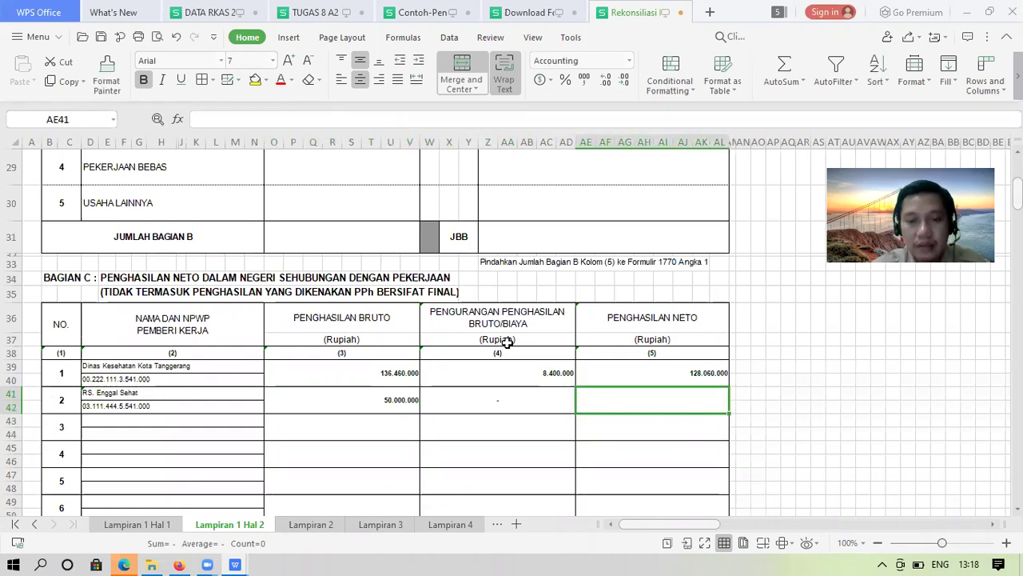
pyautogui.write('=')
pyautogui.press('Left')
pyautogui.press('Return')
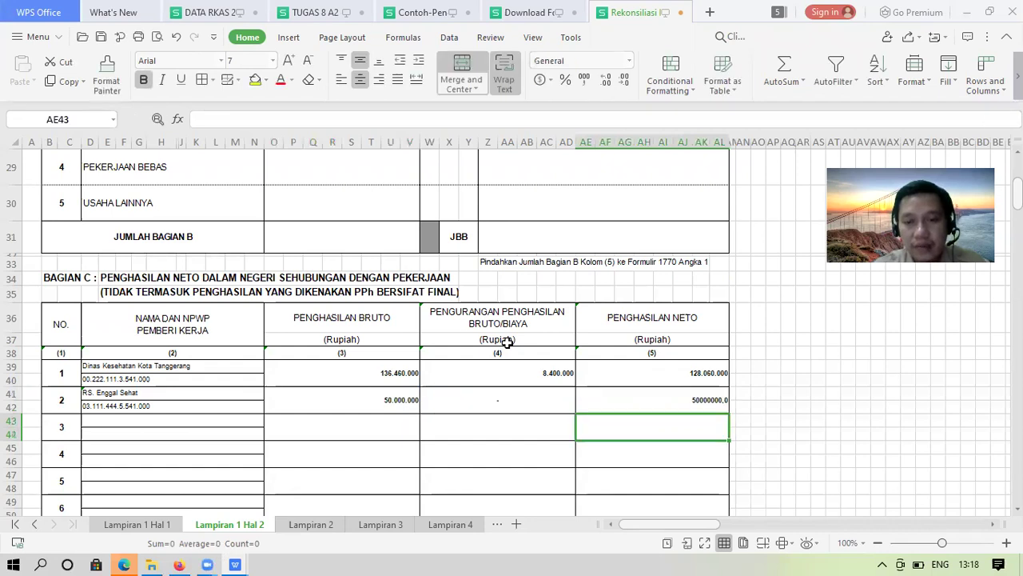
pyautogui.press('Up')
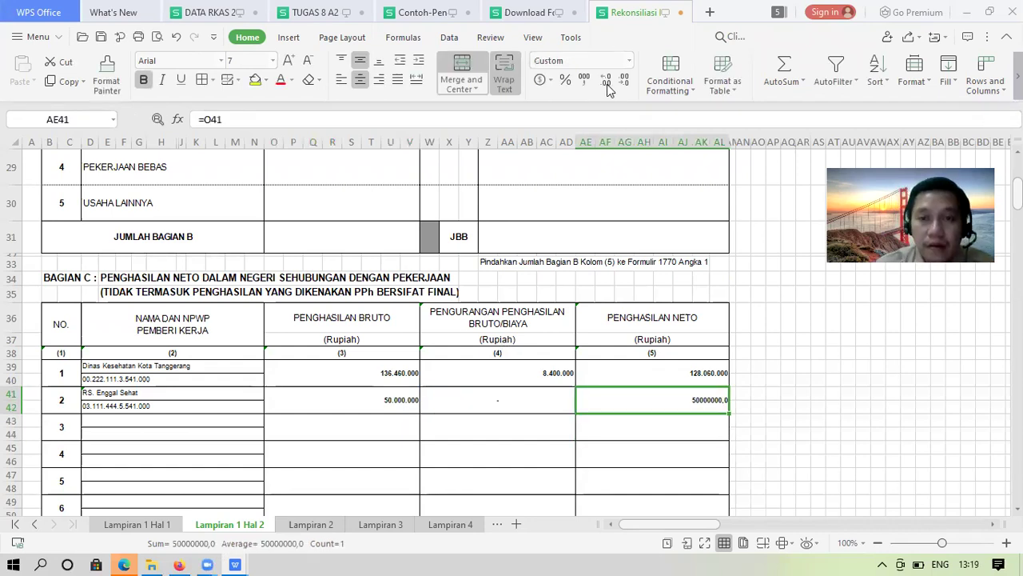
pyautogui.click(607, 82)
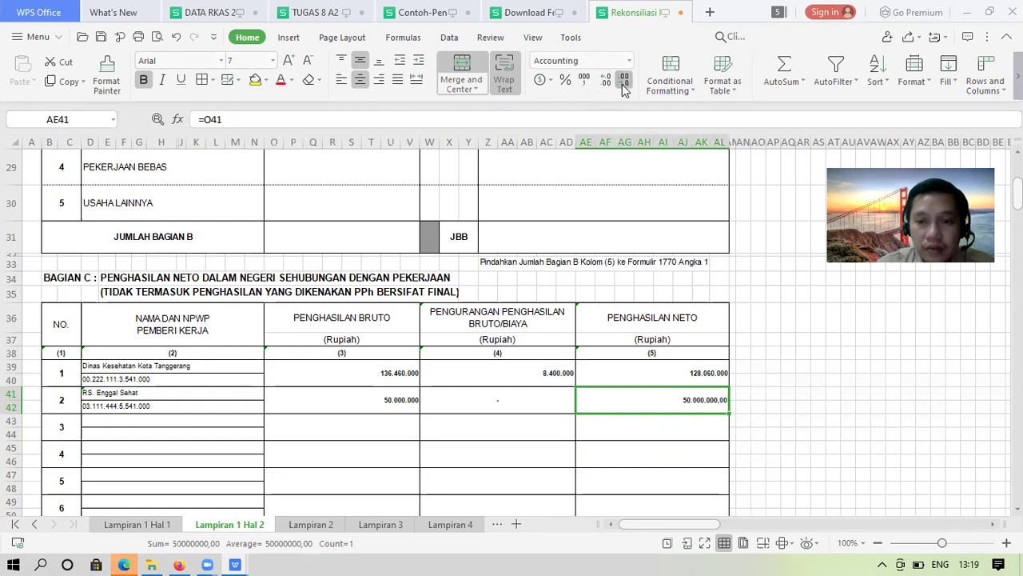
pyautogui.click(623, 82)
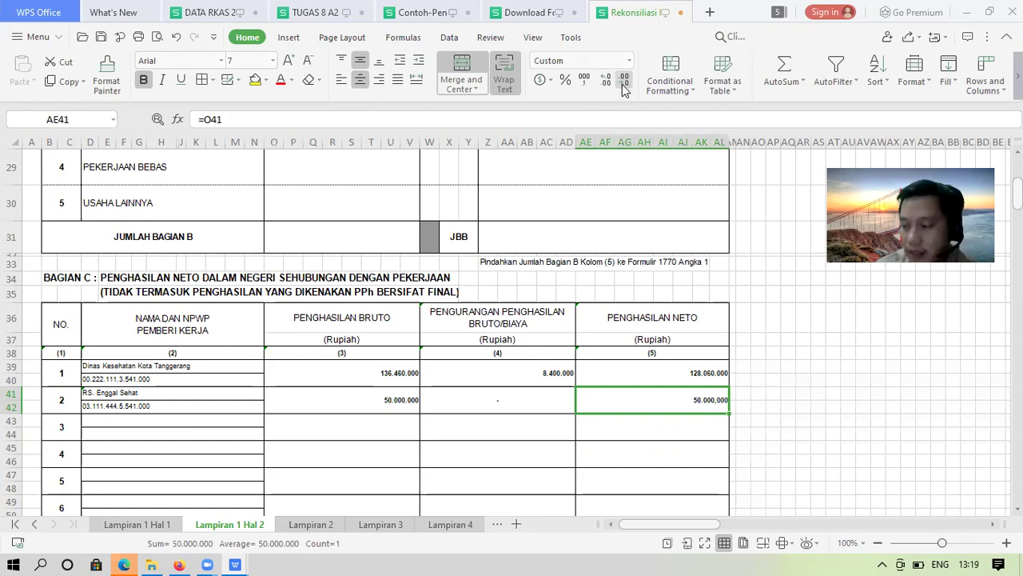
pyautogui.press('Down')
pyautogui.press('Down')
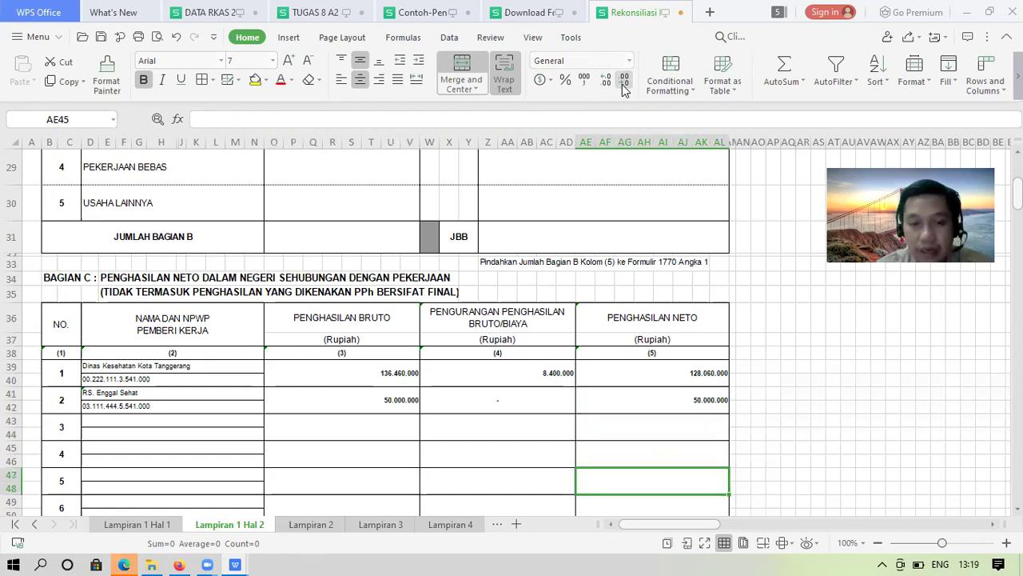
pyautogui.press('Down')
pyautogui.press('Down')
pyautogui.press('Down')
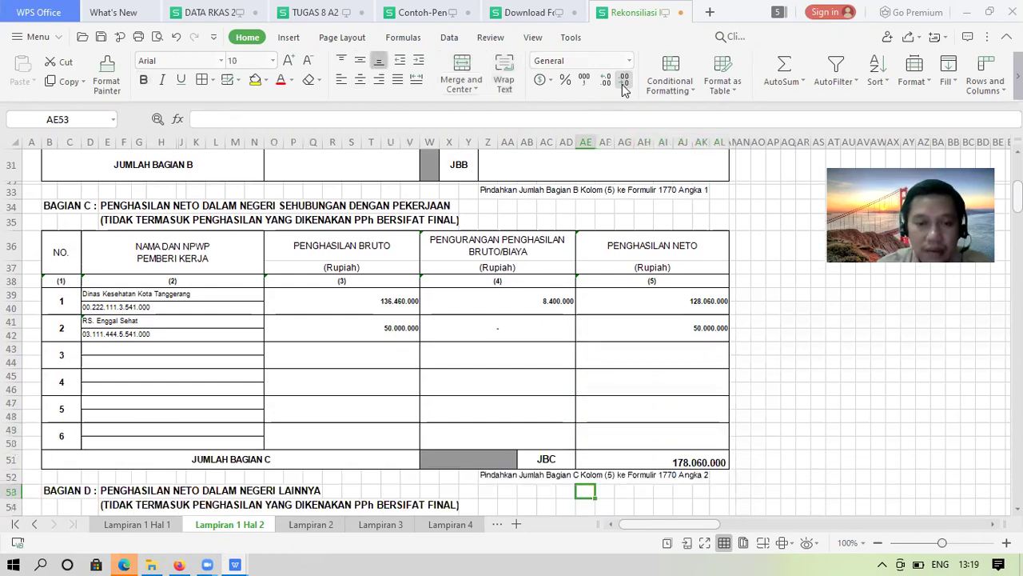
pyautogui.press('Up')
pyautogui.press('Up')
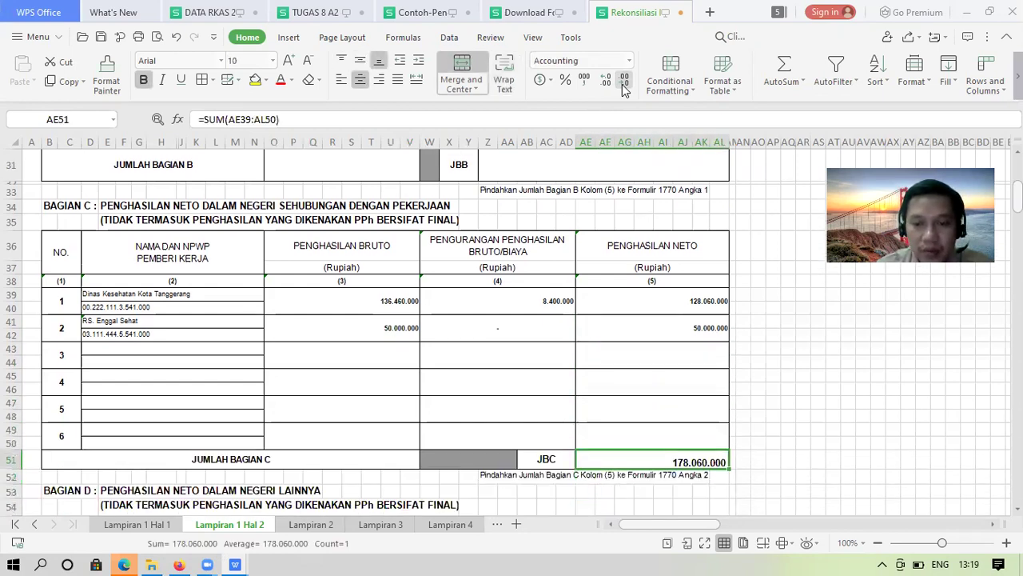
pyautogui.press('Down')
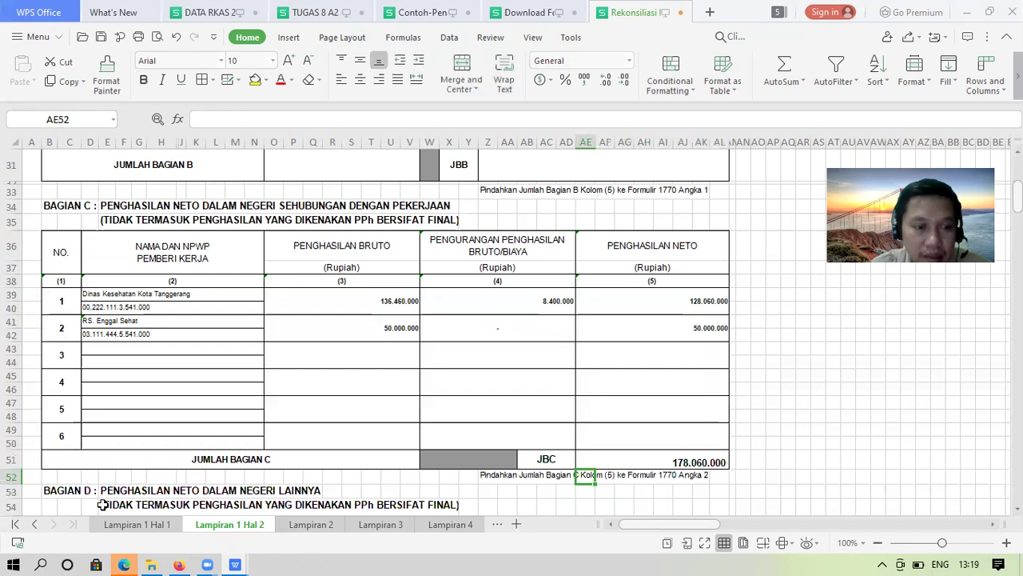
pyautogui.click(180, 562)
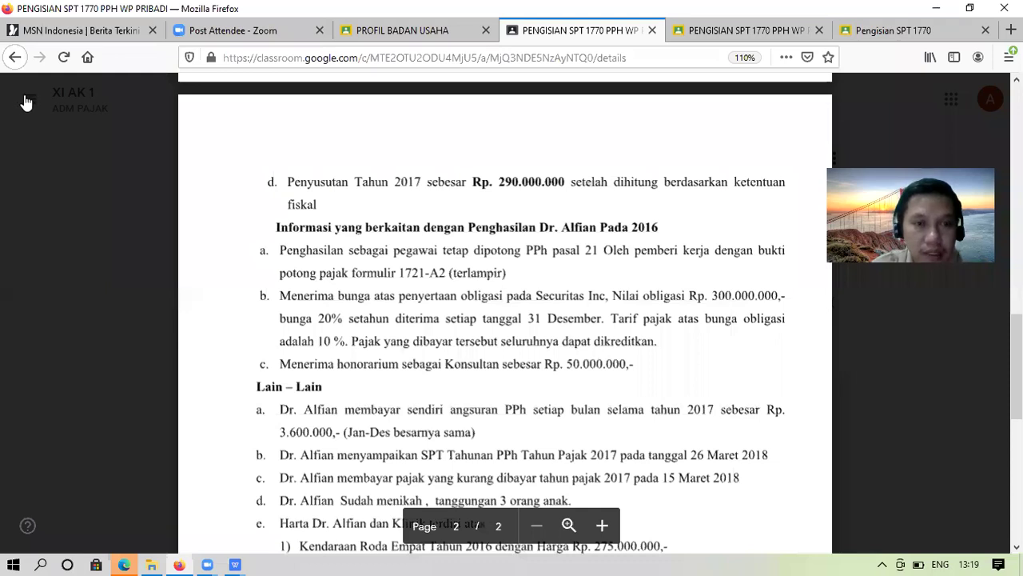
pyautogui.press('Escape')
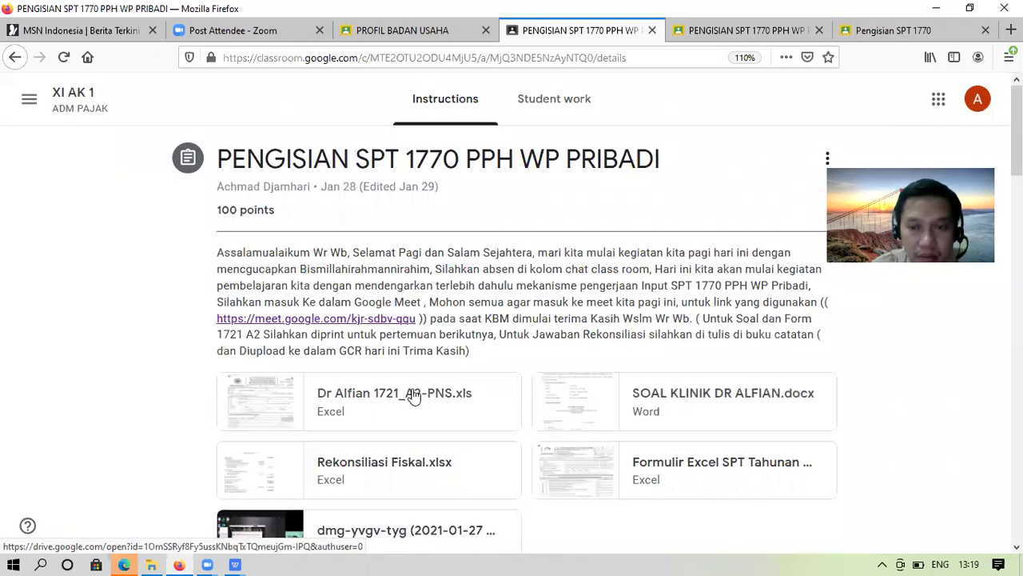
pyautogui.click(414, 397)
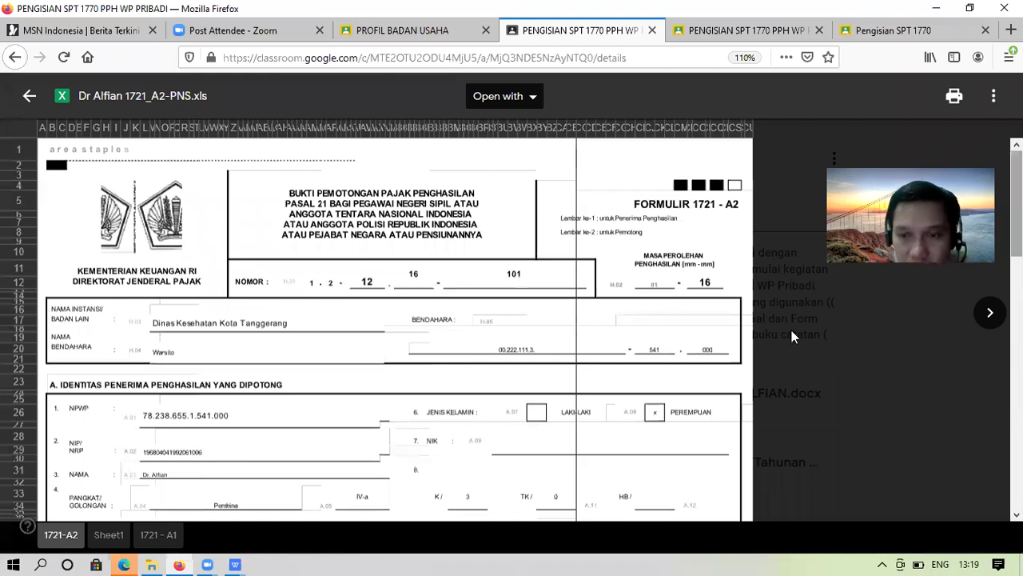
pyautogui.scroll(-10, 725, 275)
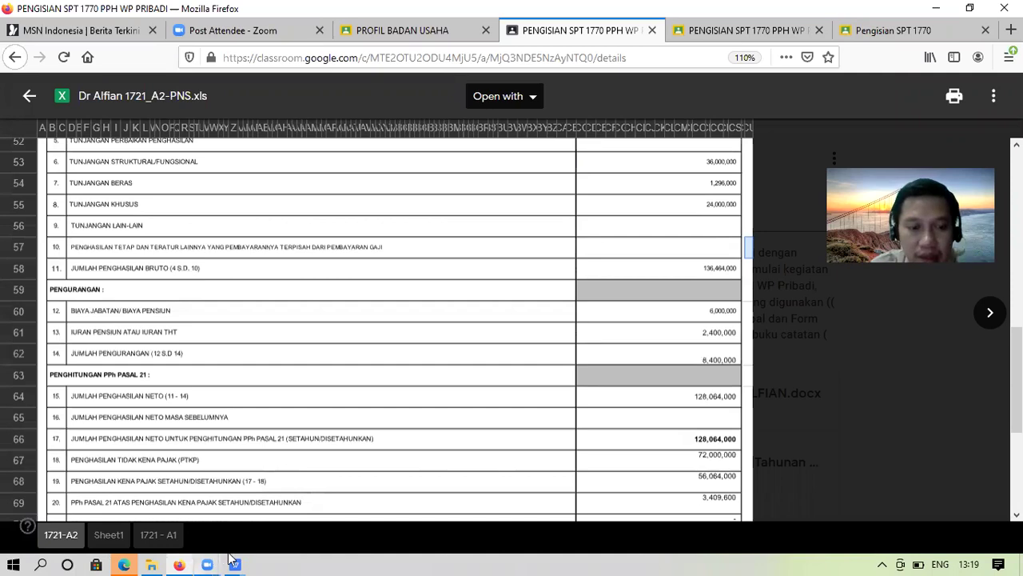
pyautogui.moveTo(232, 560)
pyautogui.click(580, 511)
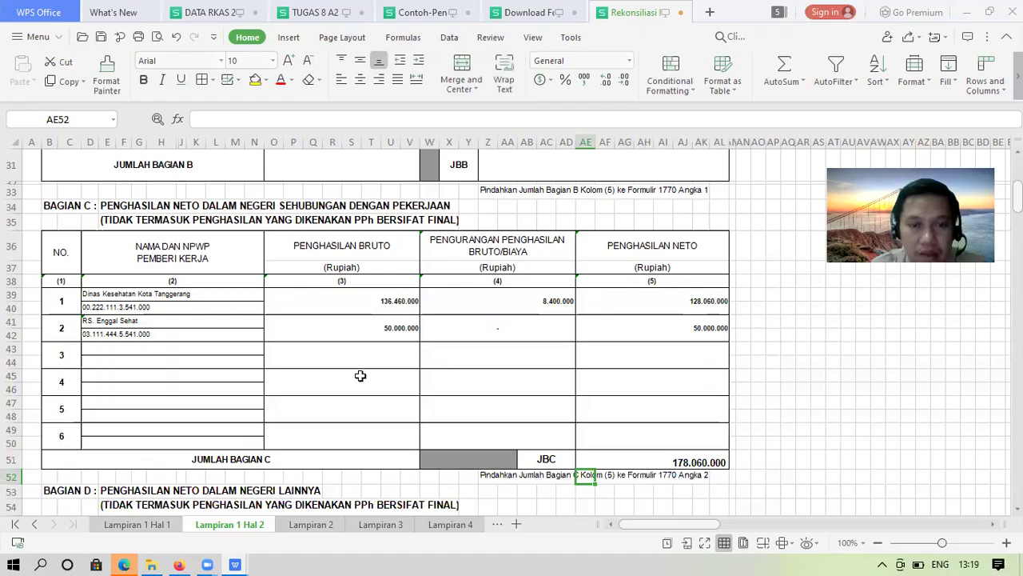
# Change O39's gross income to 136.464.000 and verify the Bagian C total of 178.064.000
pyautogui.click(370, 303)
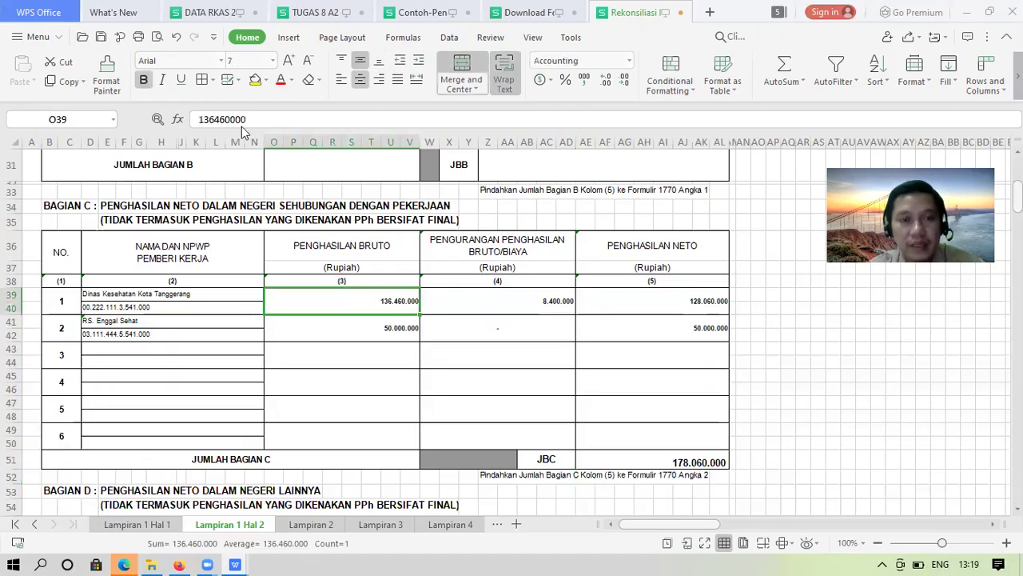
pyautogui.click(227, 119)
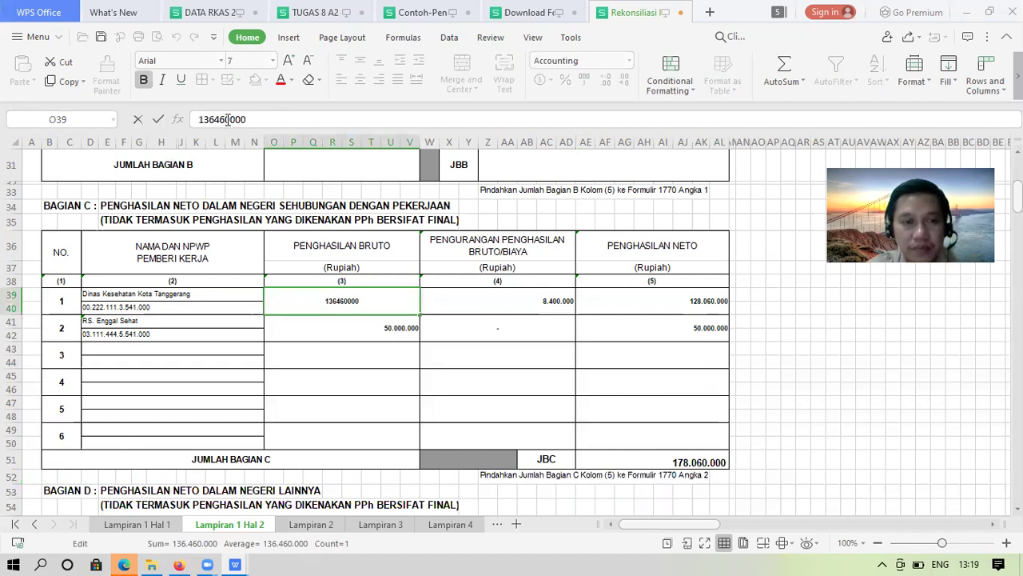
pyautogui.press('Return')
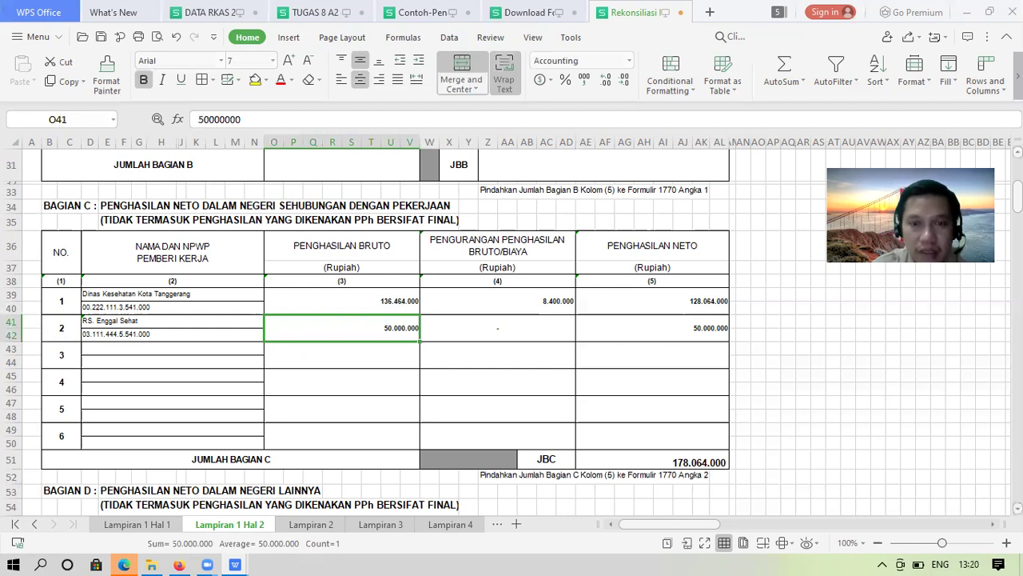
pyautogui.scroll(-8, 397, 249)
pyautogui.click(397, 249)
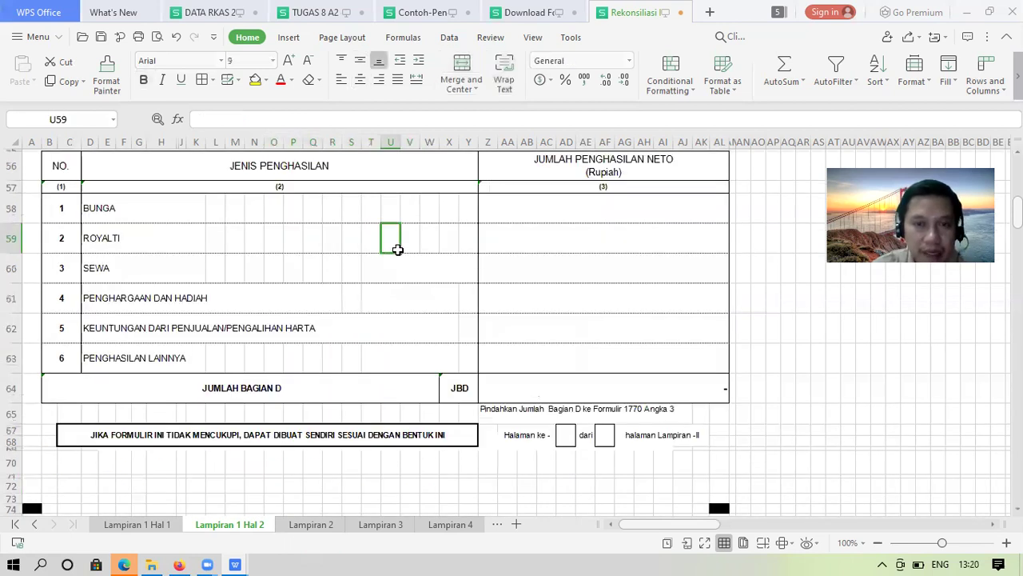
pyautogui.press('Up')
pyautogui.press('Up')
pyautogui.press('Up')
pyautogui.press('Up')
pyautogui.press('Up')
pyautogui.press('Up')
pyautogui.press('Up')
pyautogui.press('Up')
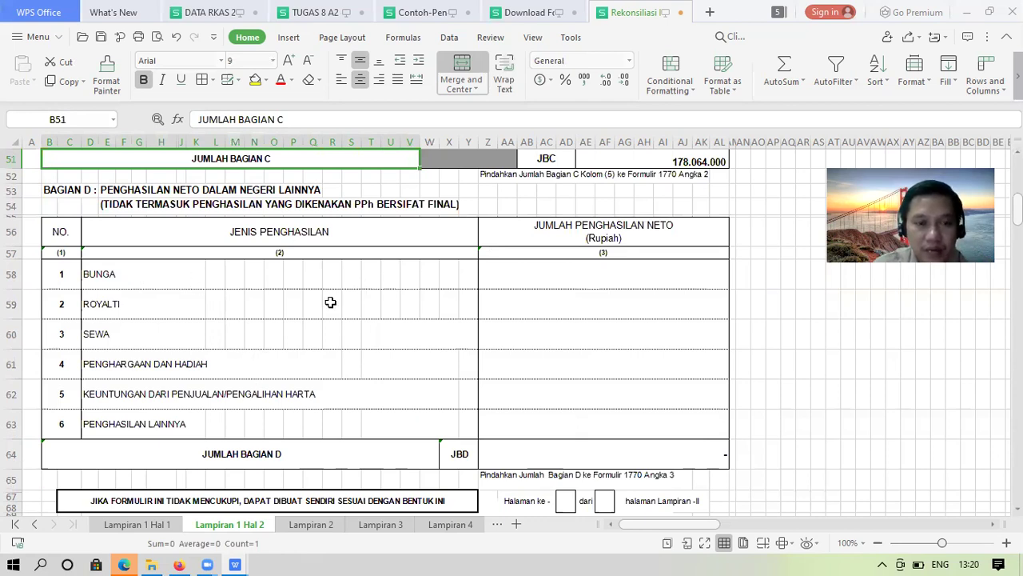
# Fill the page counter in row 67 with Halaman ke 1 dari 1
pyautogui.click(568, 501)
pyautogui.write('1')
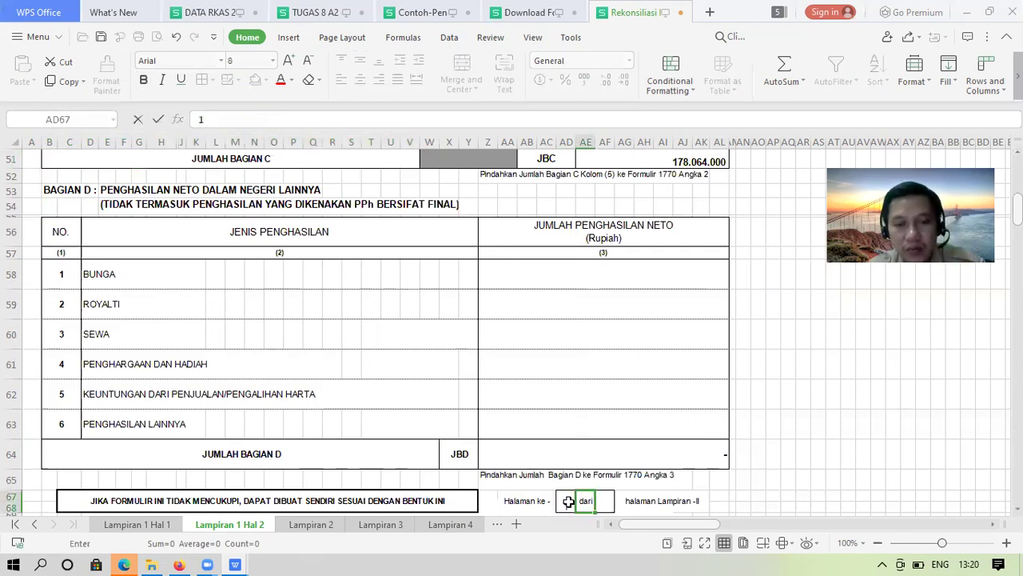
pyautogui.press('Tab')
pyautogui.write('1')
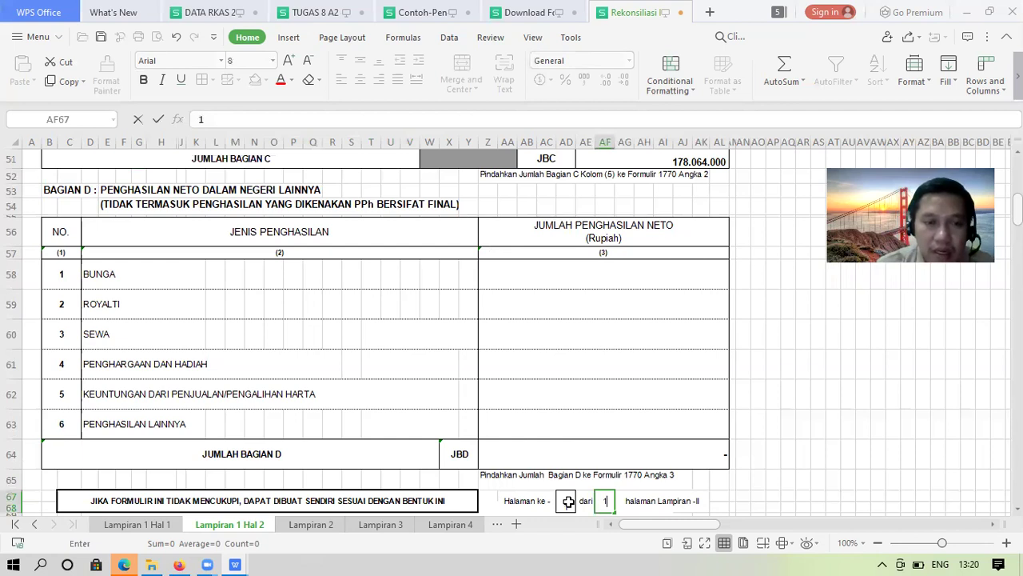
pyautogui.press('Return')
# Review the sheet from the top down to Bagian C, then switch to the Lampiran 1 Hal 1 sheet
pyautogui.press('Down')
pyautogui.press('Down')
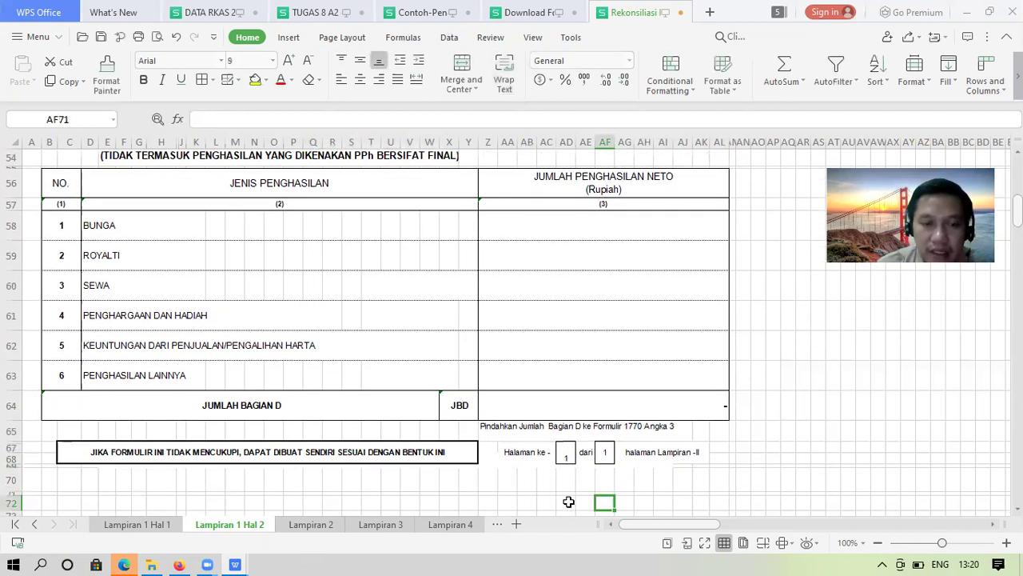
pyautogui.press('Down')
pyautogui.press('Down')
pyautogui.press('Down')
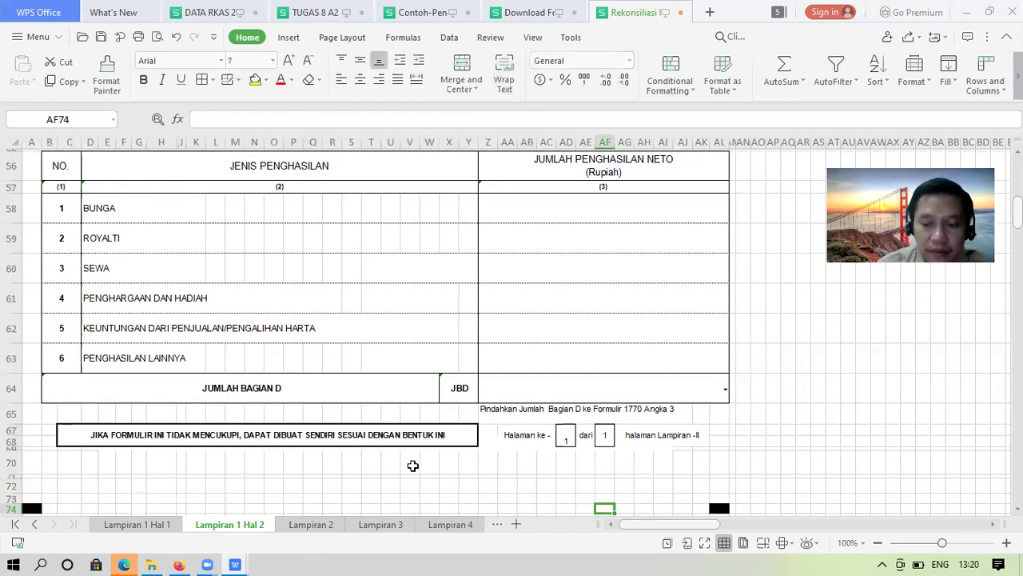
pyautogui.click(413, 465)
pyautogui.hotkey('ctrl', 'Home')
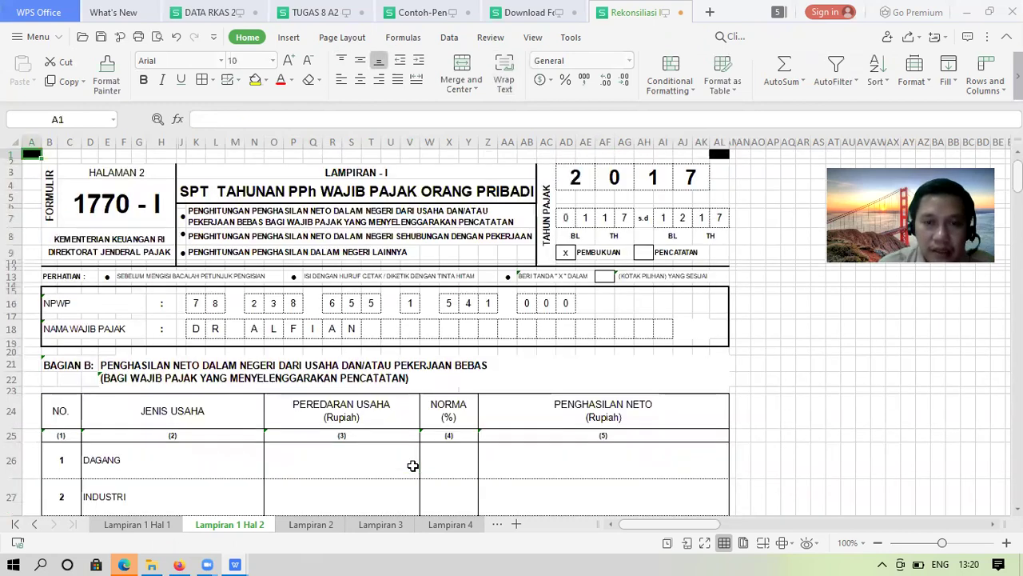
pyautogui.press('Down')
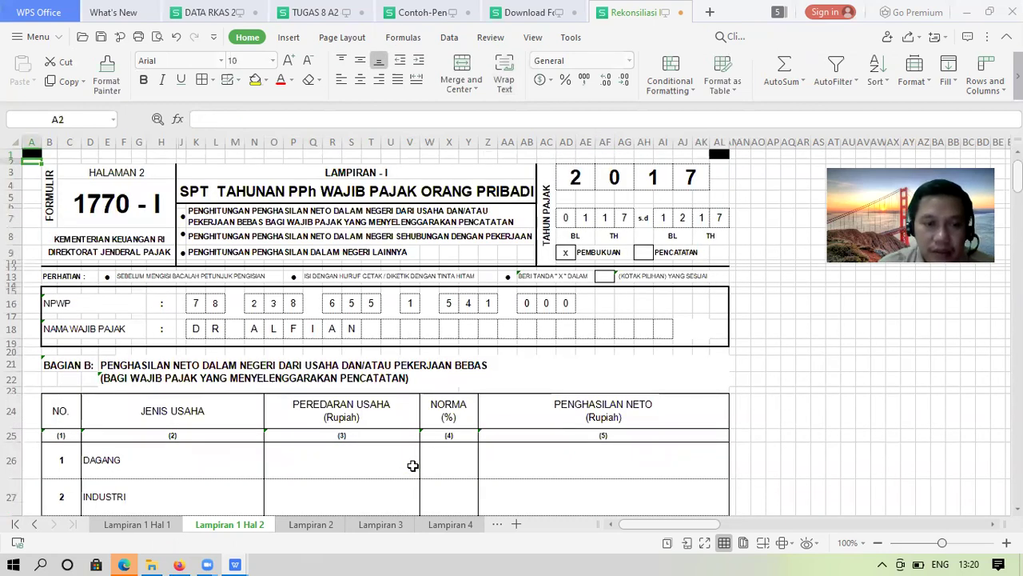
pyautogui.press('Down')
pyautogui.press('Down')
pyautogui.press('Down')
pyautogui.press('Down')
pyautogui.press('Down')
pyautogui.press('Down')
pyautogui.press('Down')
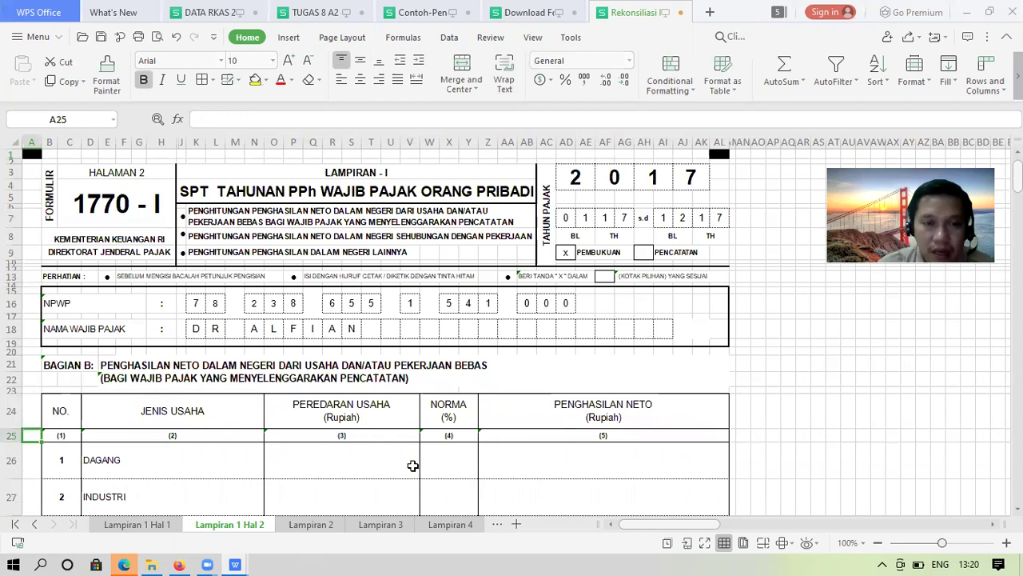
pyautogui.press('Down')
pyautogui.press('Down')
pyautogui.press('Down')
pyautogui.press('Down')
pyautogui.press('Down')
pyautogui.press('Down')
pyautogui.press('Down')
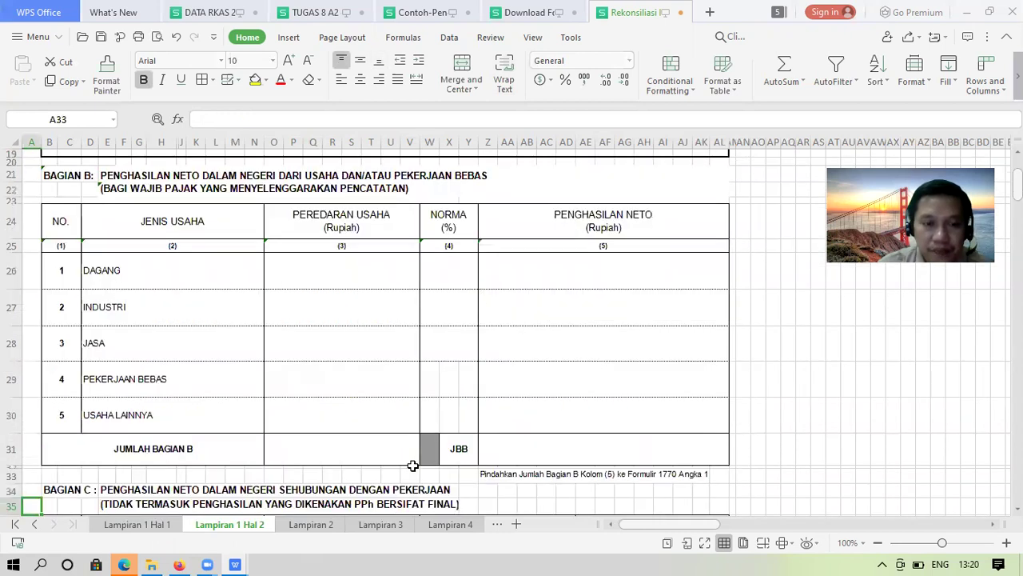
pyautogui.press('Down')
pyautogui.press('Down')
pyautogui.press('Down')
pyautogui.press('Down')
pyautogui.press('Down')
pyautogui.press('Down')
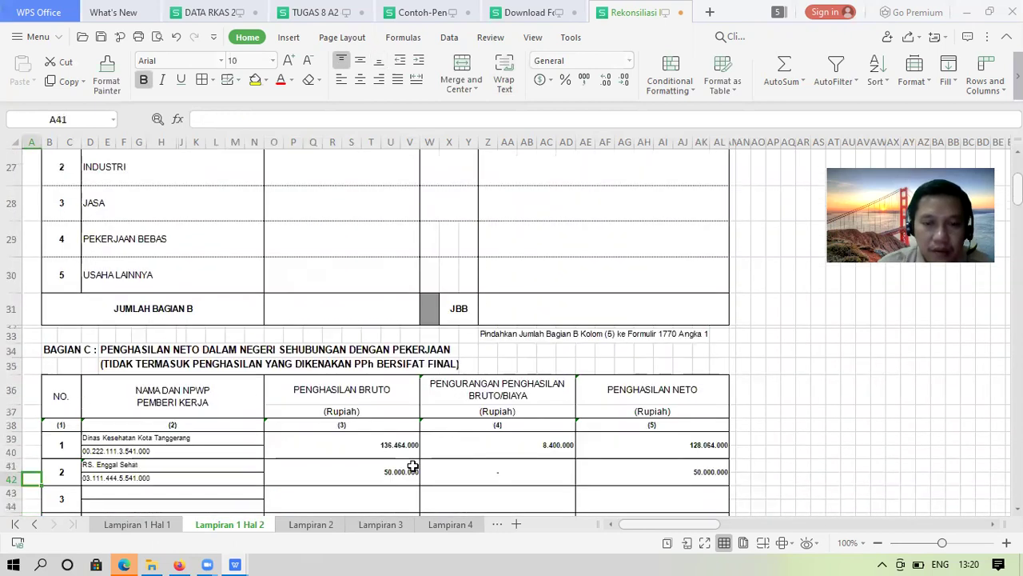
pyautogui.press('Down')
pyautogui.press('Down')
pyautogui.press('Down')
pyautogui.press('Down')
pyautogui.press('Down')
pyautogui.press('Down')
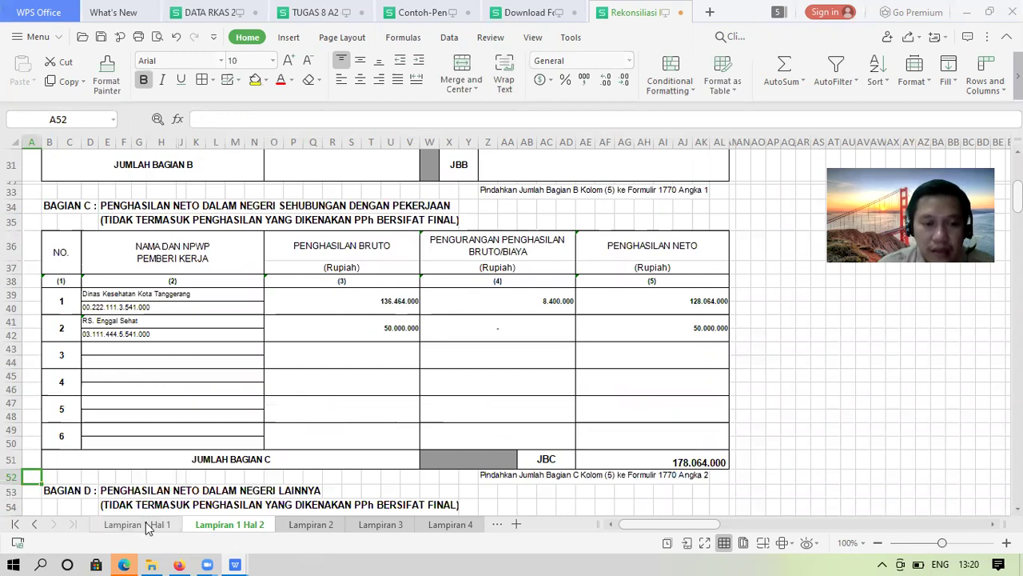
pyautogui.click(145, 524)
# Complete the tax year on Lampiran 1 Hal 1 as 2017 by entering the final digit 7
pyautogui.click(376, 449)
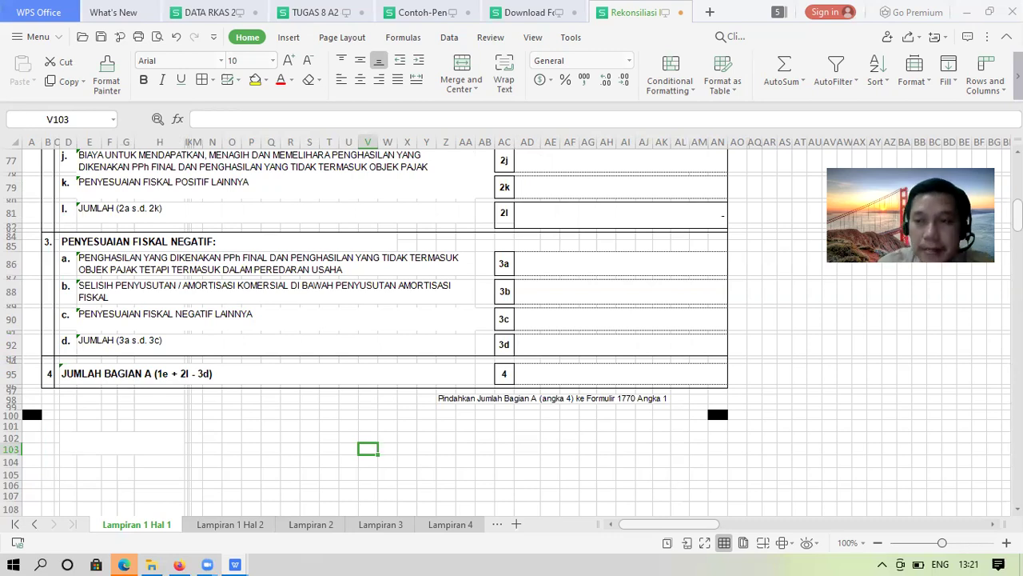
pyautogui.scroll(10, 512, 327)
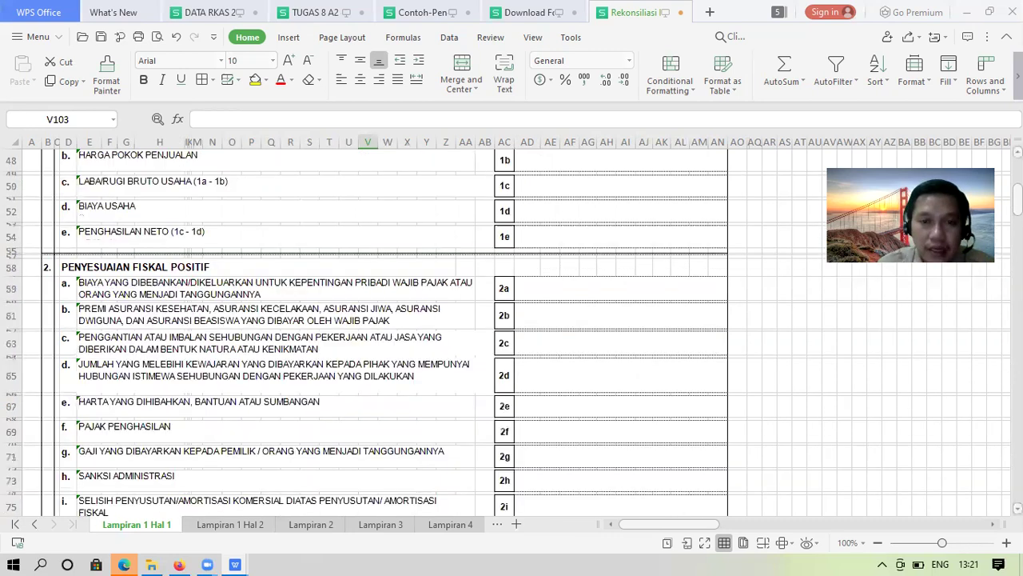
pyautogui.scroll(10, 676, 199)
pyautogui.scroll(3, 651, 177)
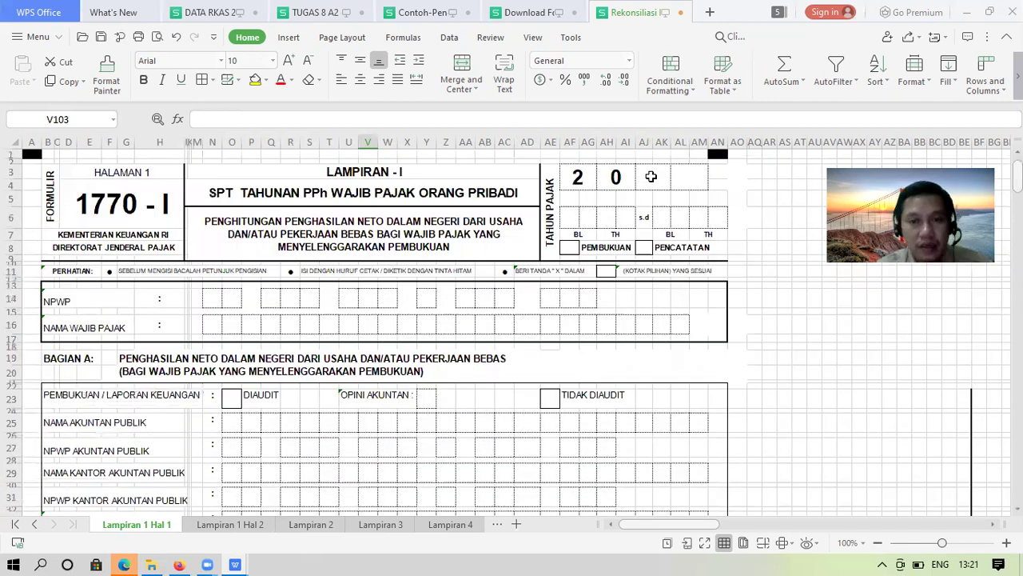
pyautogui.click(651, 177)
pyautogui.press('Right')
pyautogui.write('7')
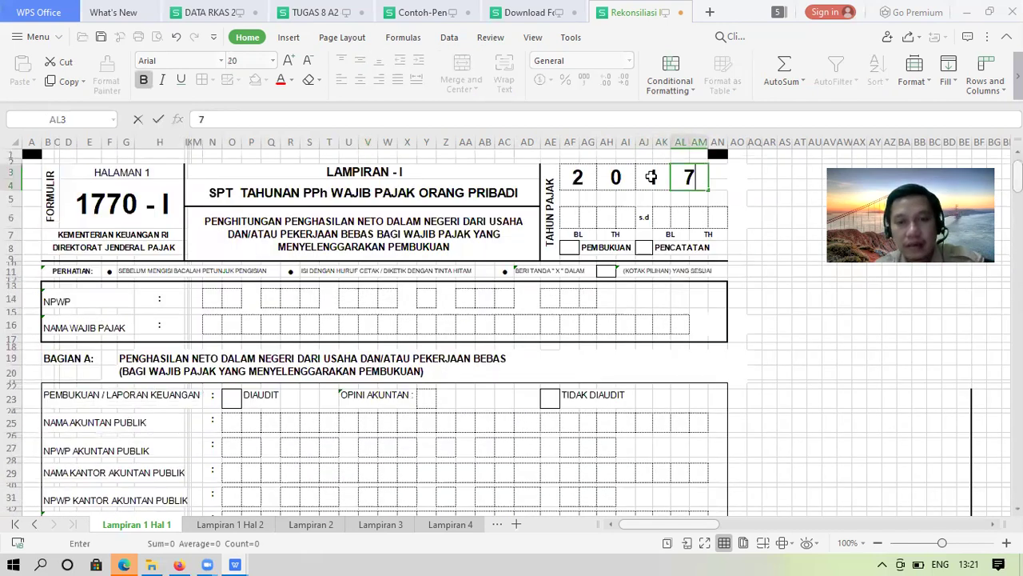
pyautogui.press('Return')
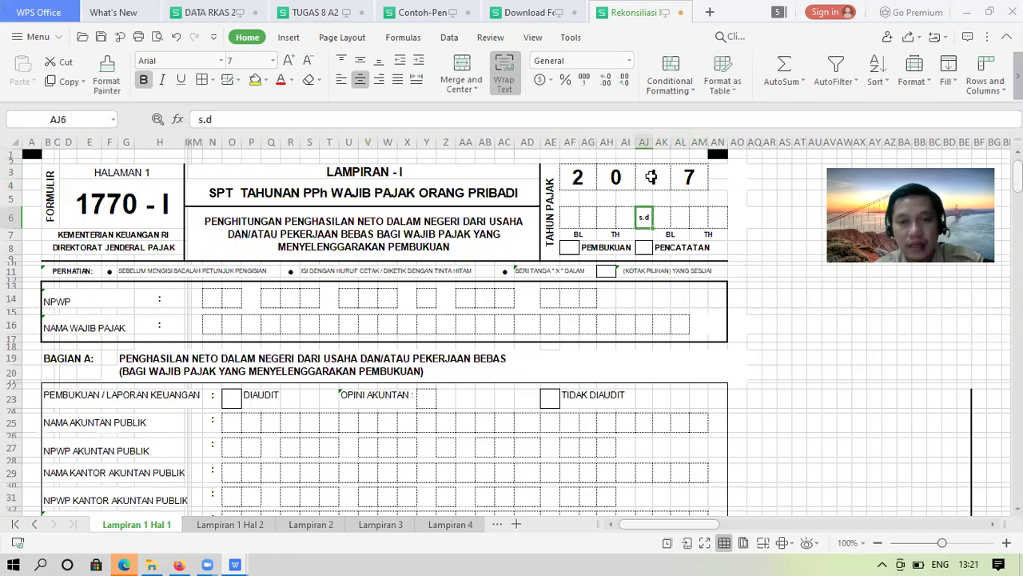
# Fill the tax period start boxes as 01/17
pyautogui.press('Left')
pyautogui.press('Left')
pyautogui.press('Left')
pyautogui.press('Left')
pyautogui.write('0')
pyautogui.press('Right')
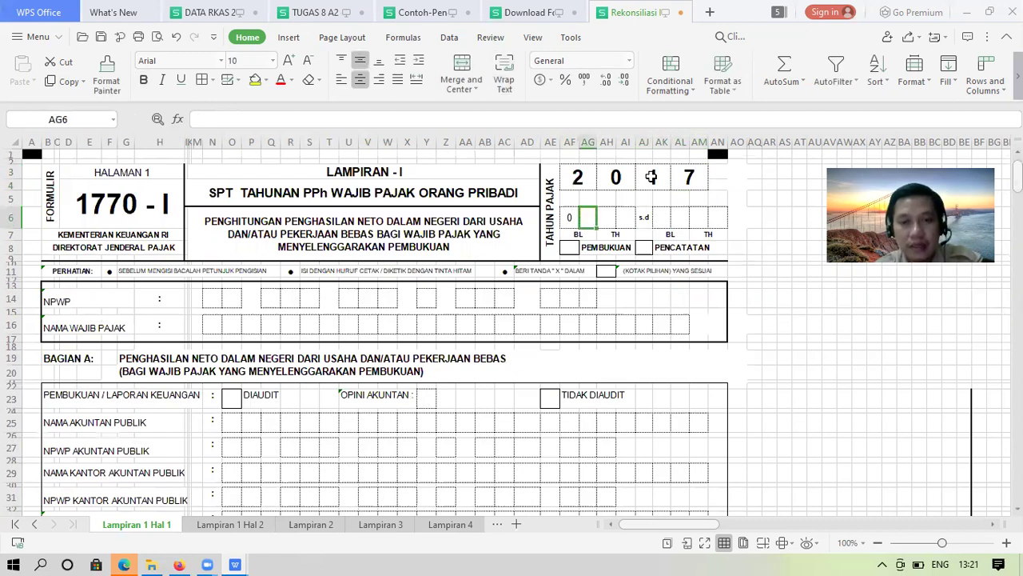
pyautogui.write('1')
pyautogui.press('Right')
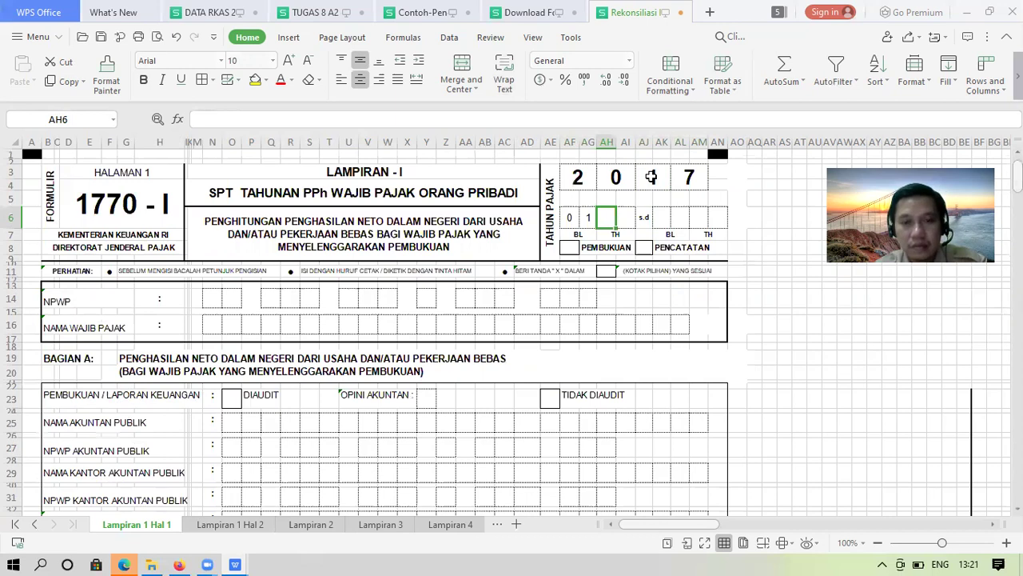
pyautogui.write('1')
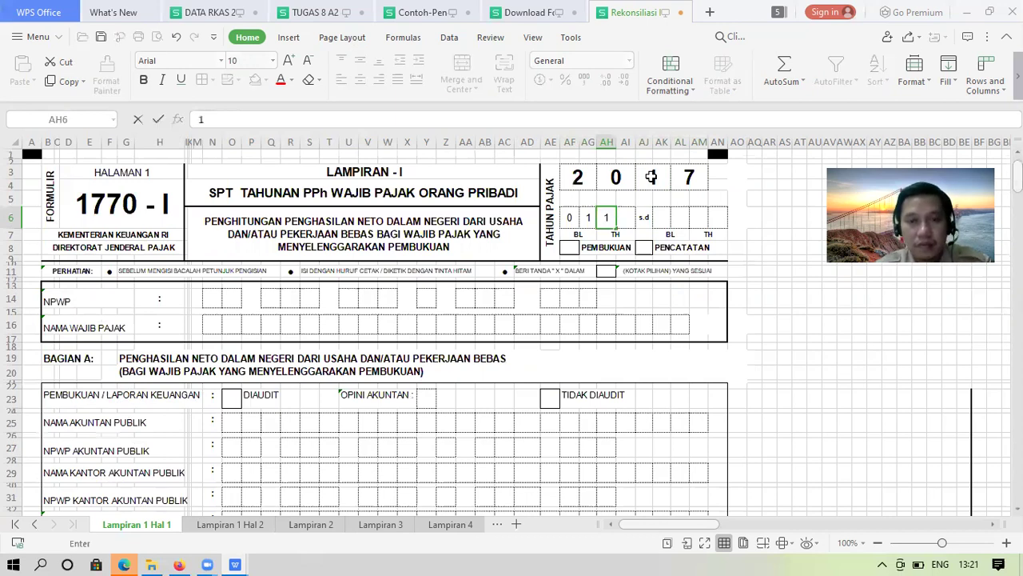
pyautogui.press('Tab')
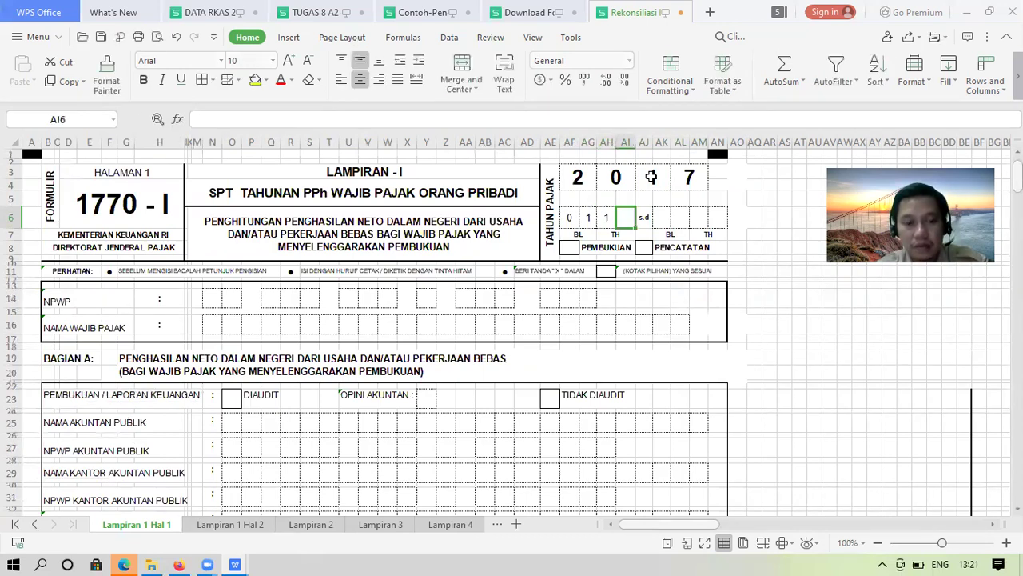
pyautogui.write('2')
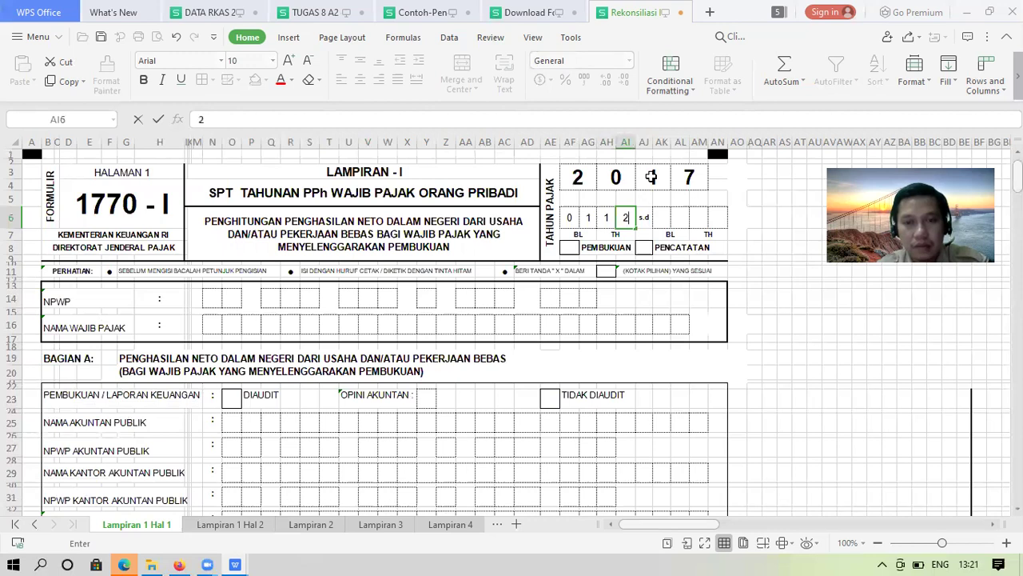
pyautogui.hotkey('ctrl', 'Return')
pyautogui.write('7')
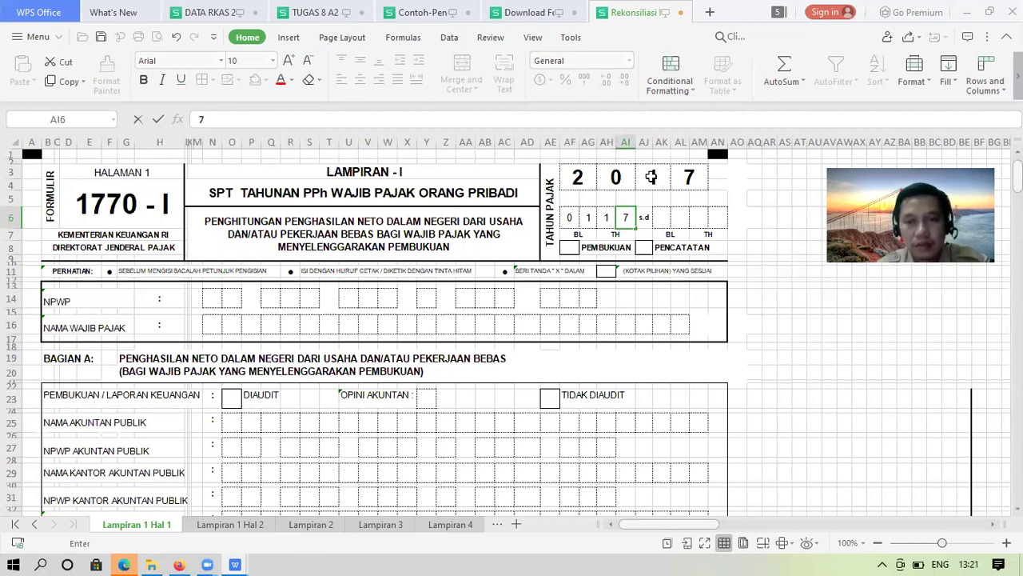
pyautogui.press('Tab')
pyautogui.press('Tab')
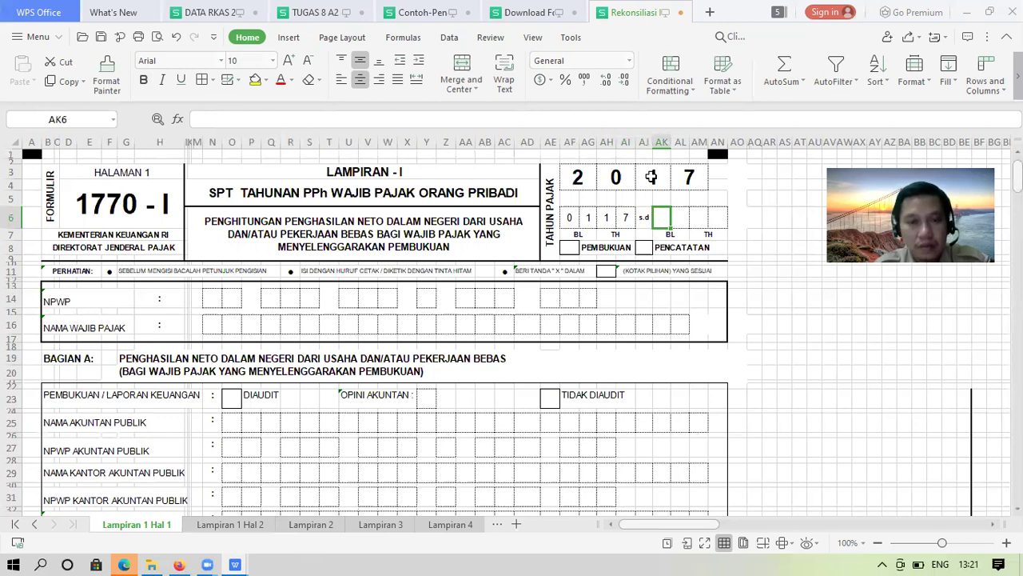
# Fill the tax period end boxes as 12/17
pyautogui.write('1')
pyautogui.press('Tab')
pyautogui.write('2')
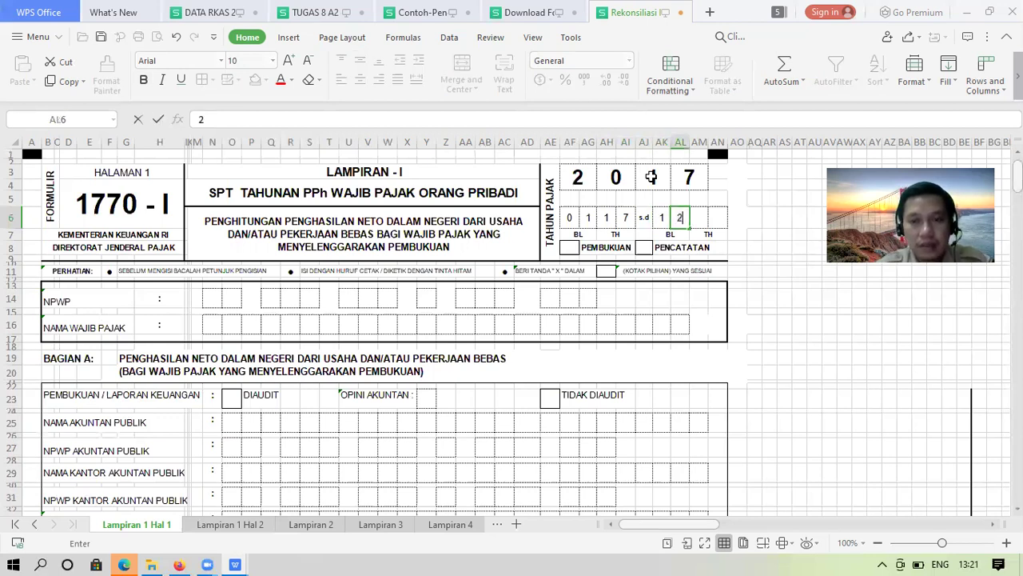
pyautogui.press('Tab')
pyautogui.write('1')
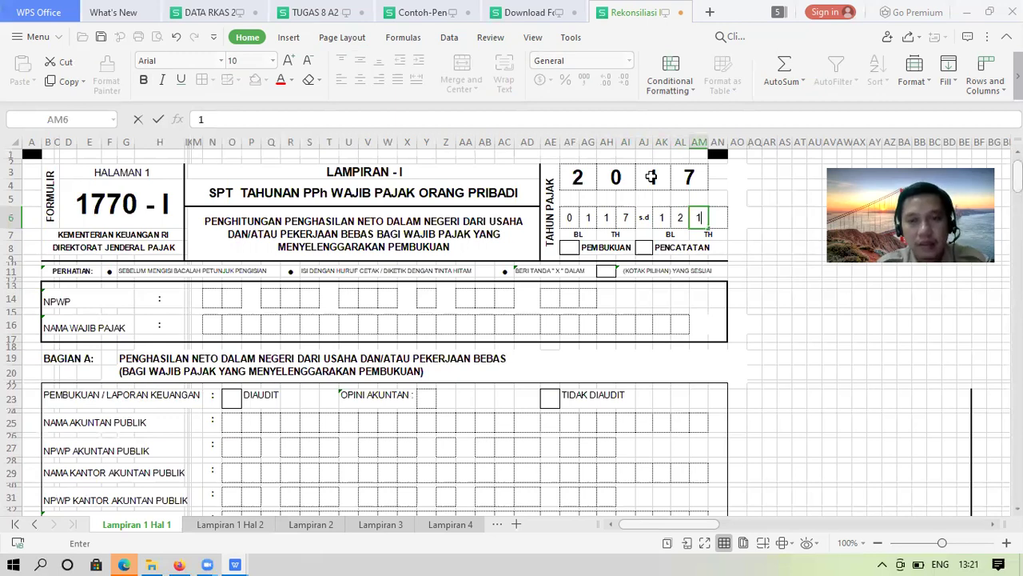
pyautogui.press('Tab')
pyautogui.write('7')
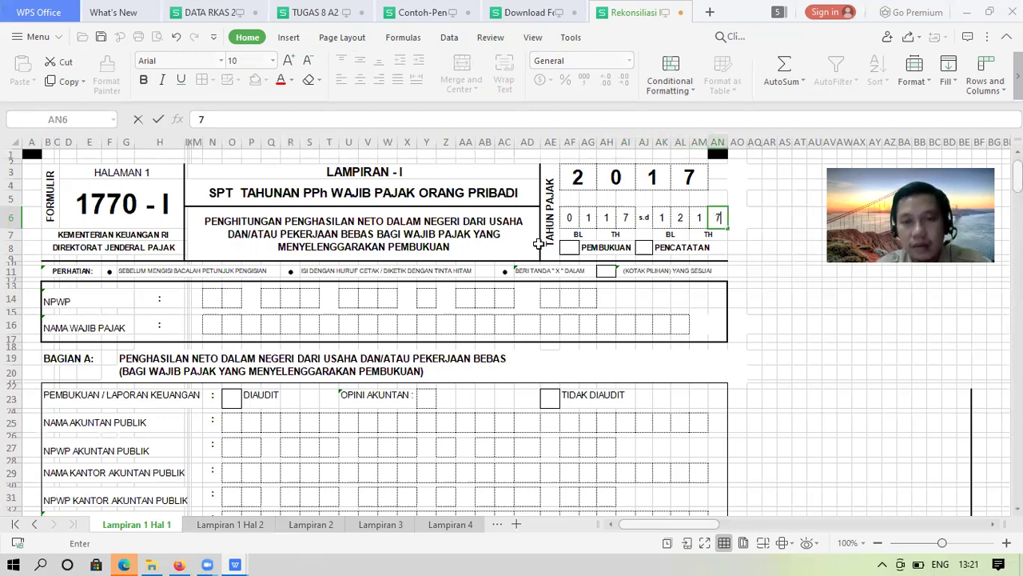
# Mark the PEMBUKUAN box with an x
pyautogui.click(566, 248)
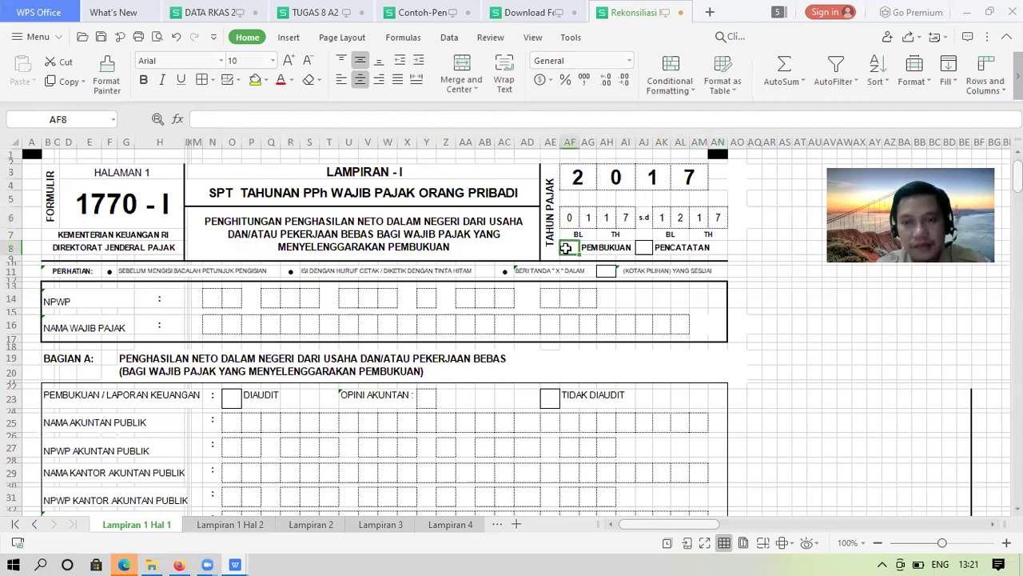
pyautogui.write('x')
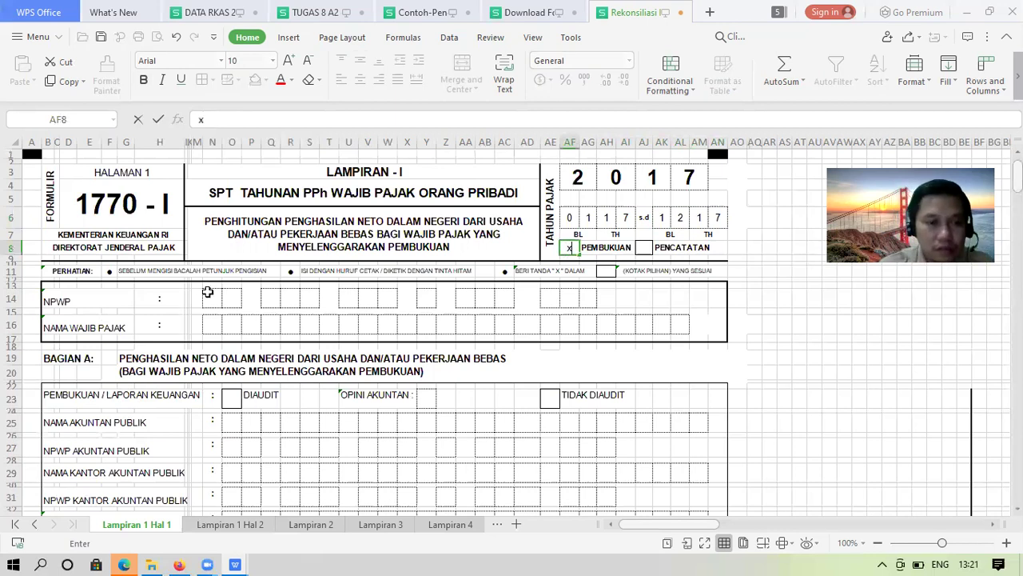
pyautogui.click(207, 299)
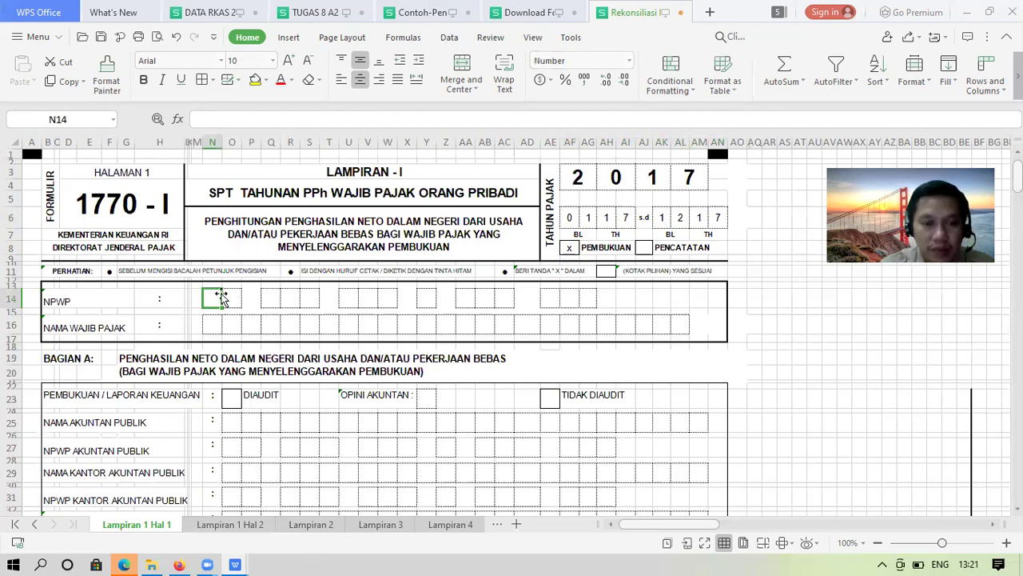
# Copy the NPWP and taxpayer name block from Lampiran 1 Hal 2 into Lampiran 1 Hal 1
pyautogui.click(256, 528)
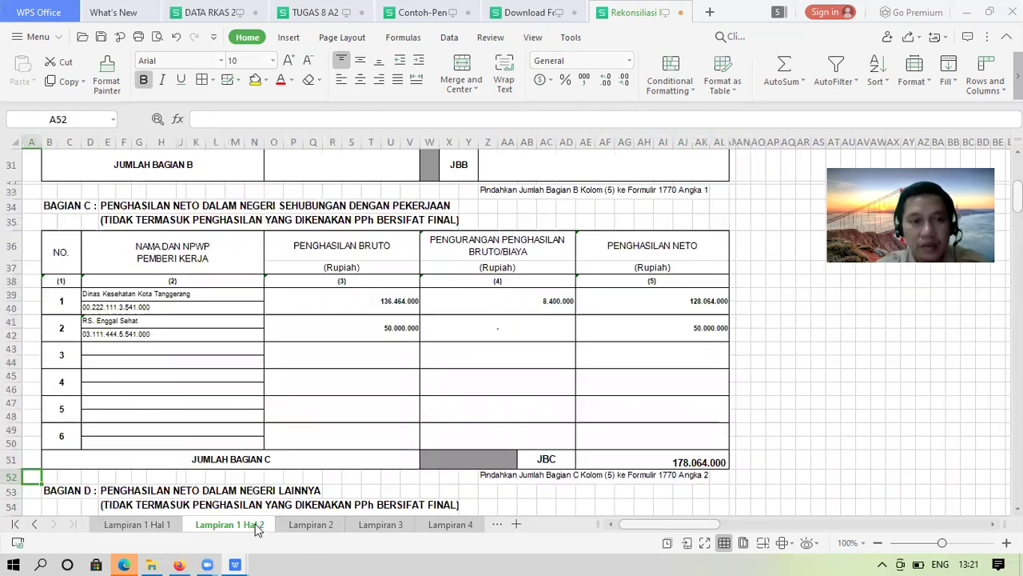
pyautogui.hotkey('ctrl', 'Home')
pyautogui.moveTo(192, 291); pyautogui.dragTo(569, 336)
pyautogui.hotkey('ctrl', 'c')
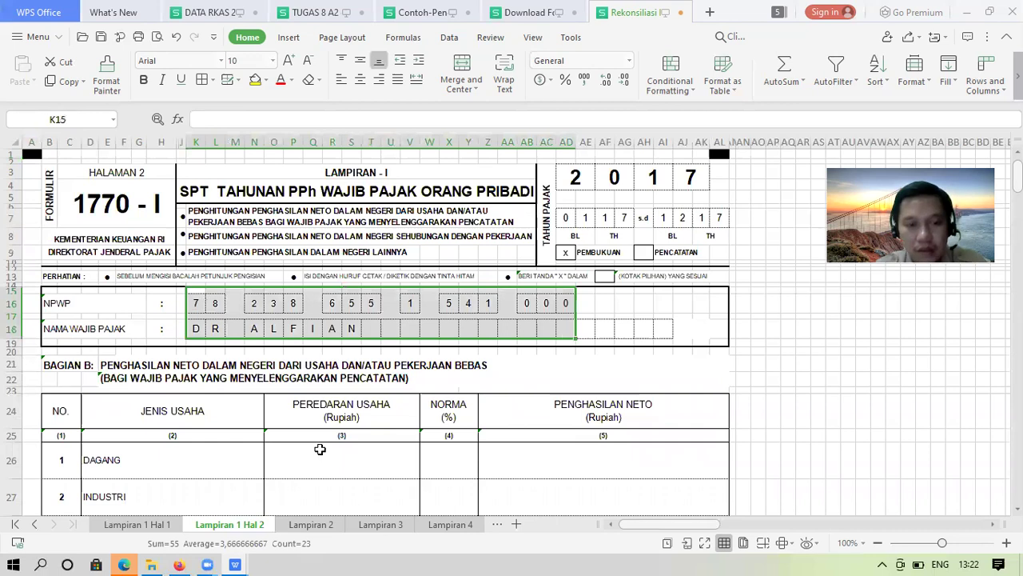
pyautogui.hotkey('ctrl', 'pageup')
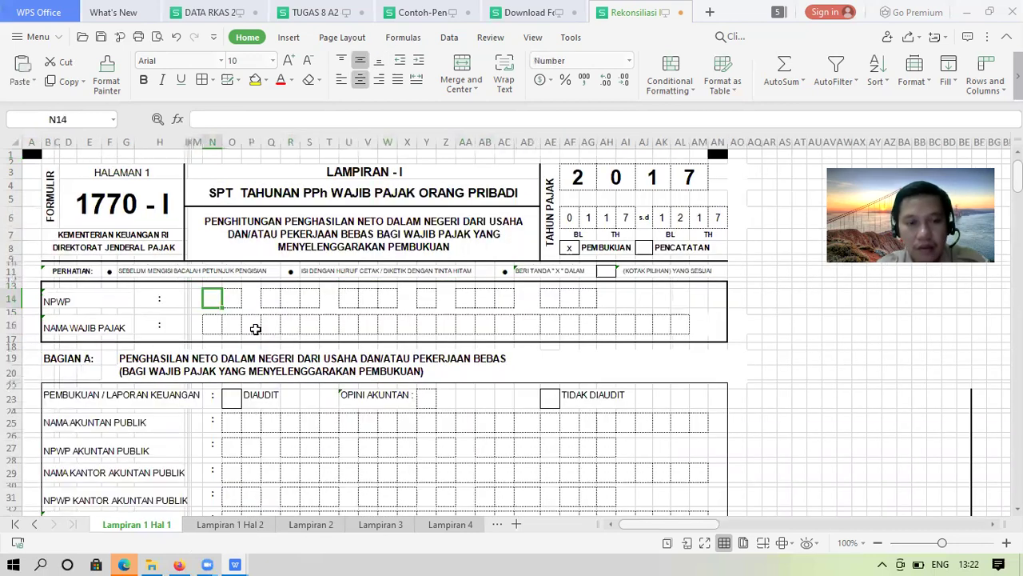
pyautogui.hotkey('ctrl', 'v')
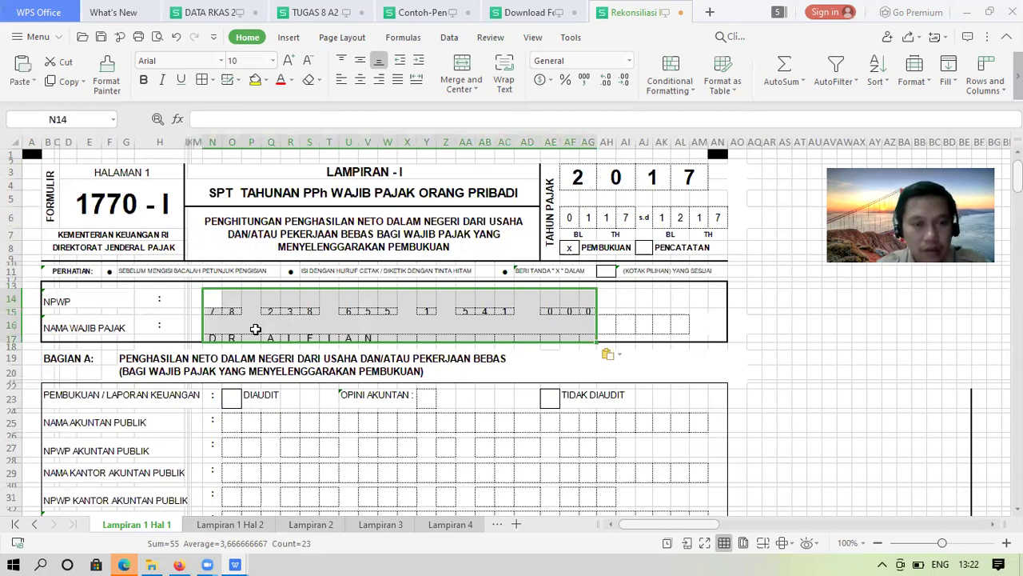
pyautogui.hotkey('ctrl', 'z')
pyautogui.hotkey('ctrl', 'v')
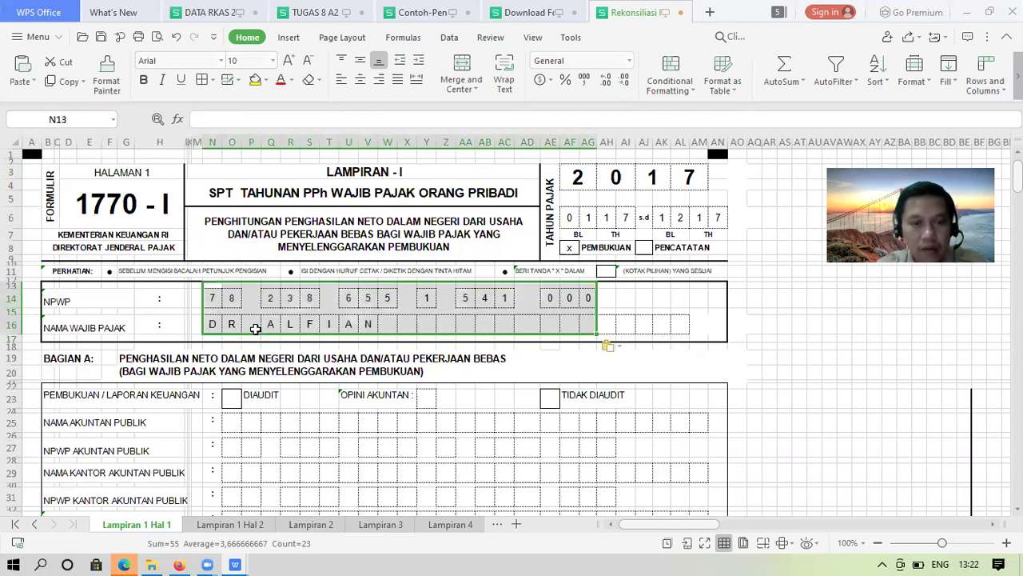
# Move to the DIAUDIT box in the audit-status row
pyautogui.click(261, 405)
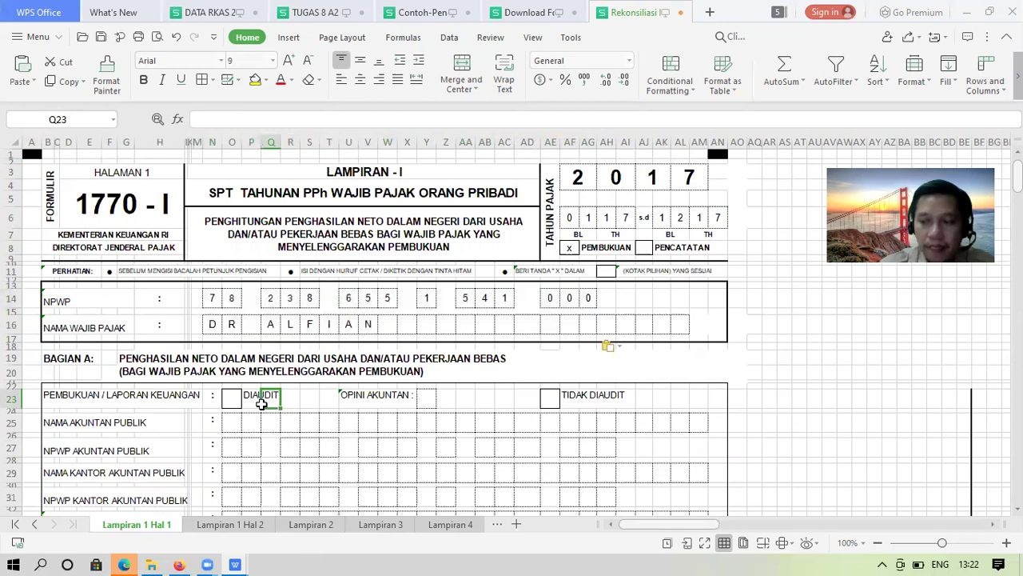
pyautogui.press('Down')
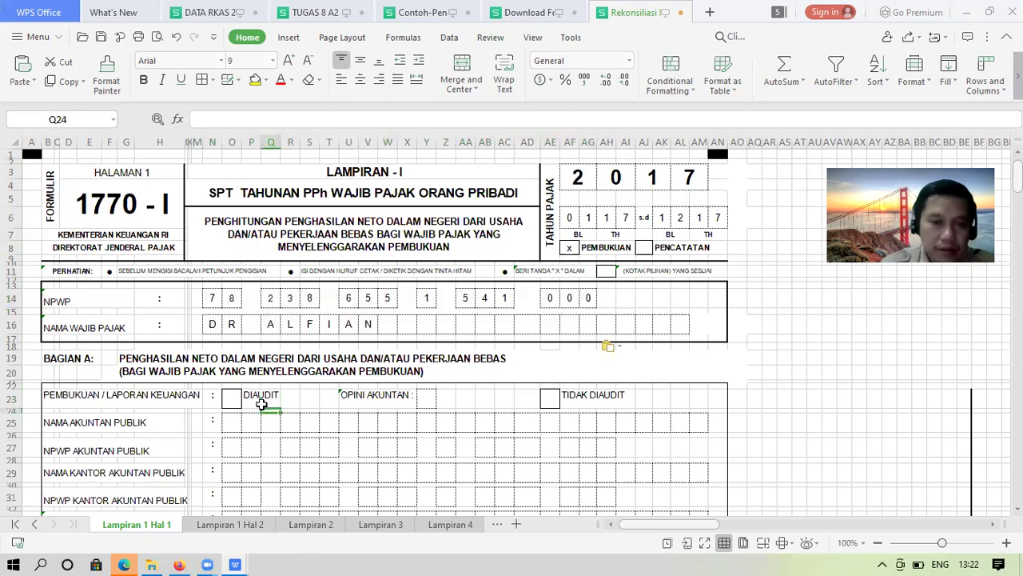
pyautogui.press('Down')
pyautogui.press('Left')
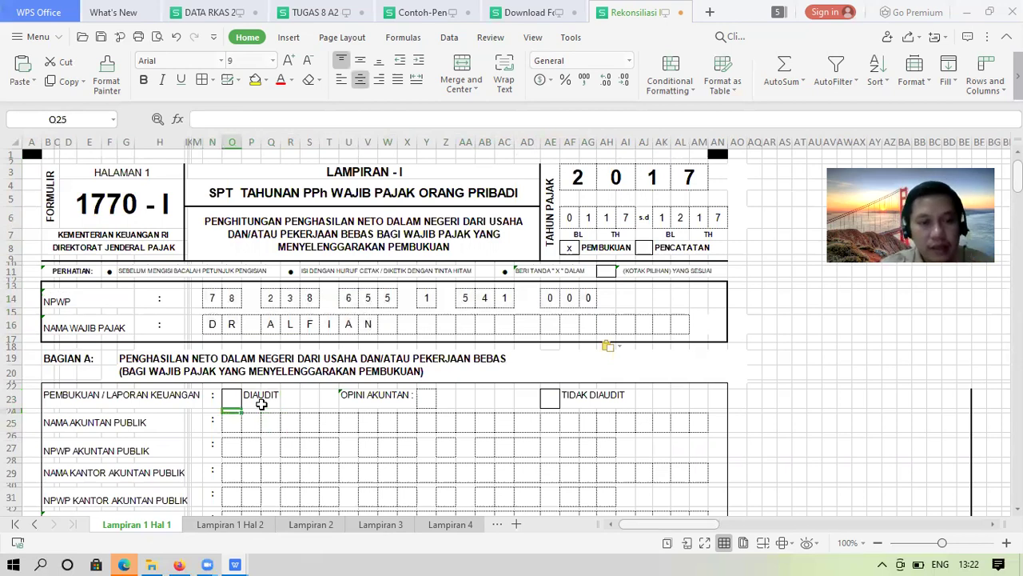
pyautogui.press('Up')
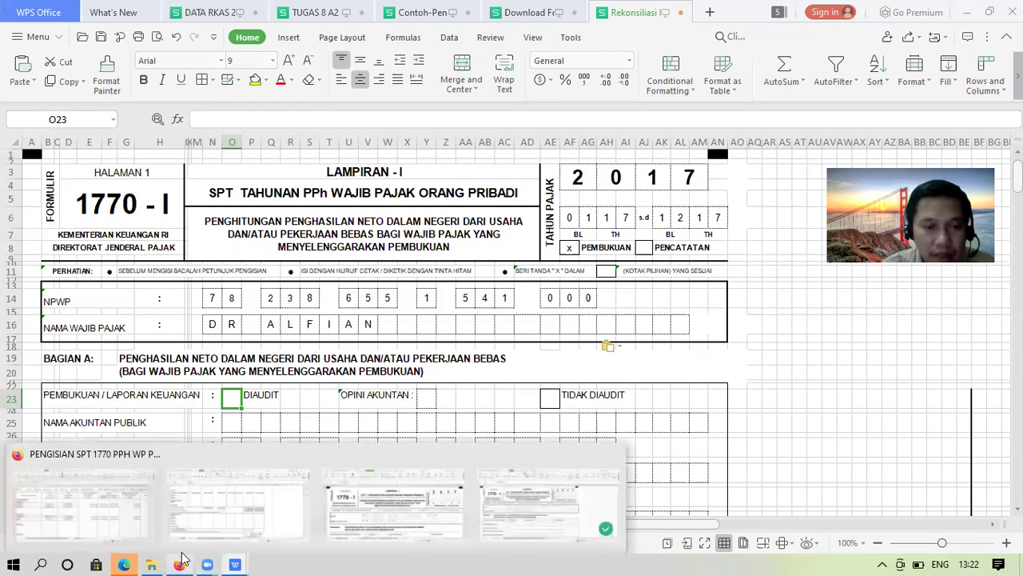
pyautogui.hotkey('alt', 'Tab')
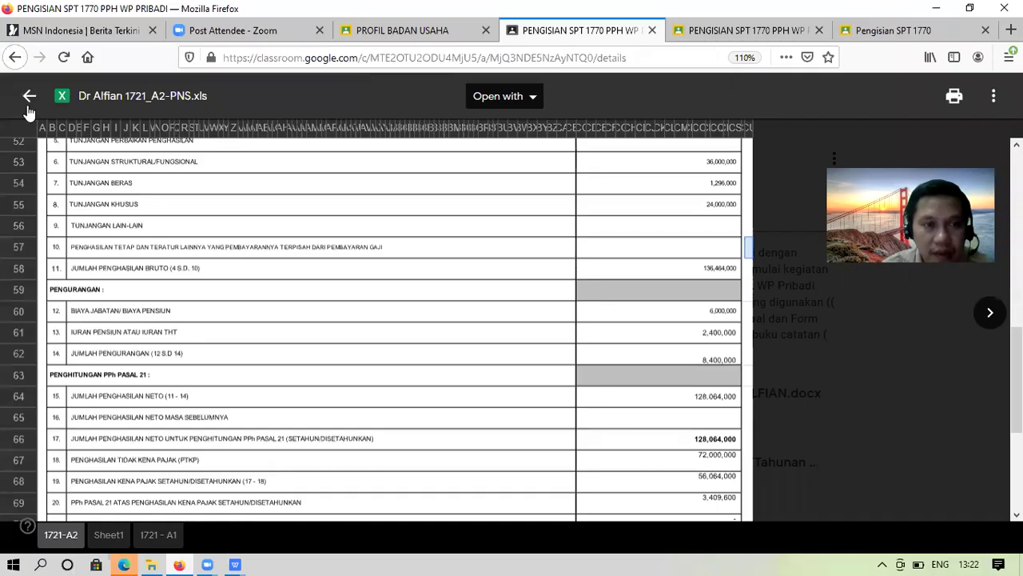
pyautogui.click(29, 96)
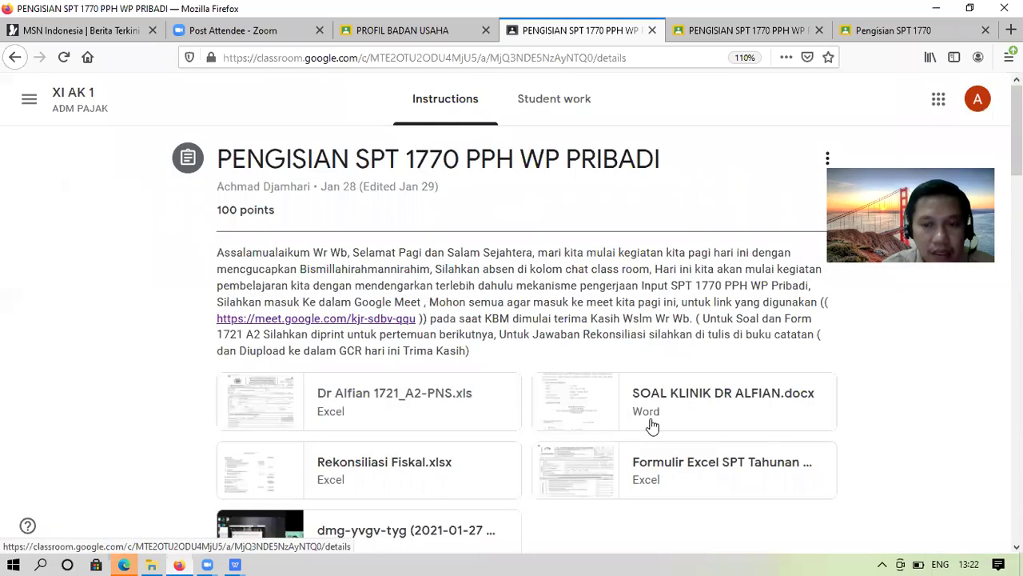
pyautogui.click(651, 395)
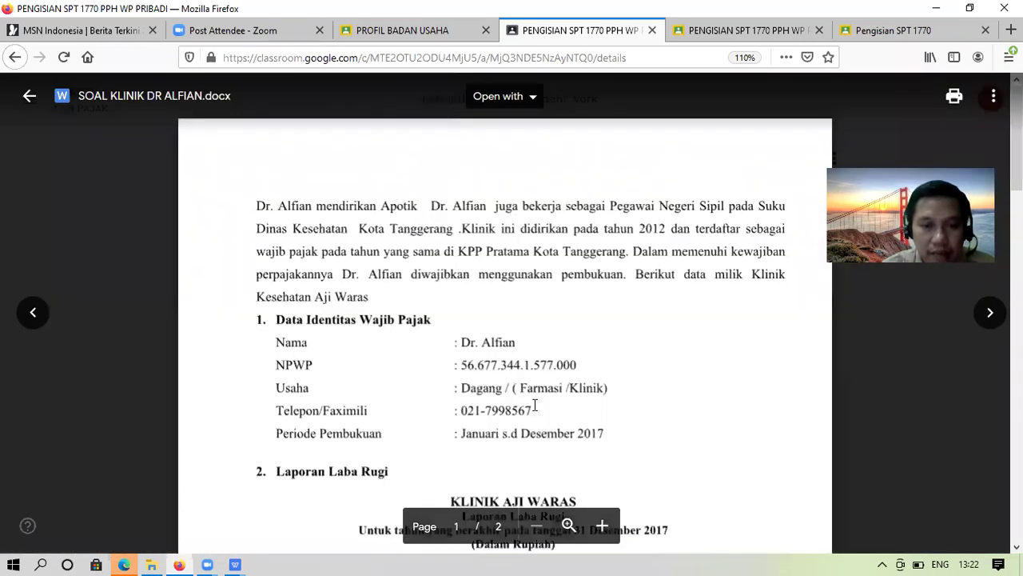
pyautogui.scroll(-1, 414, 343)
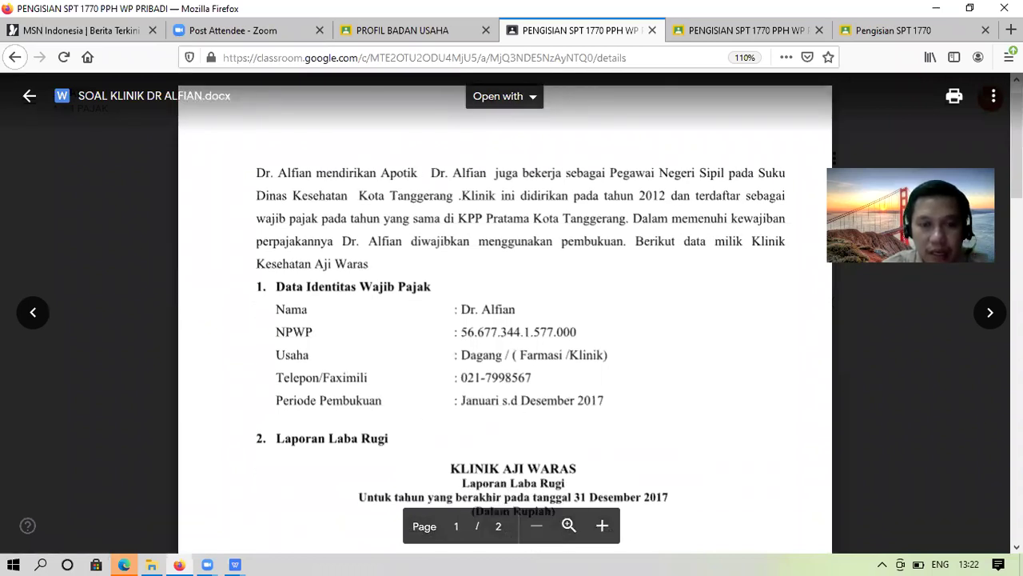
pyautogui.scroll(-10, 995, 328)
pyautogui.scroll(-5, 996, 383)
pyautogui.scroll(-3, 995, 536)
pyautogui.moveTo(1016, 488); pyautogui.dragTo(992, 137)
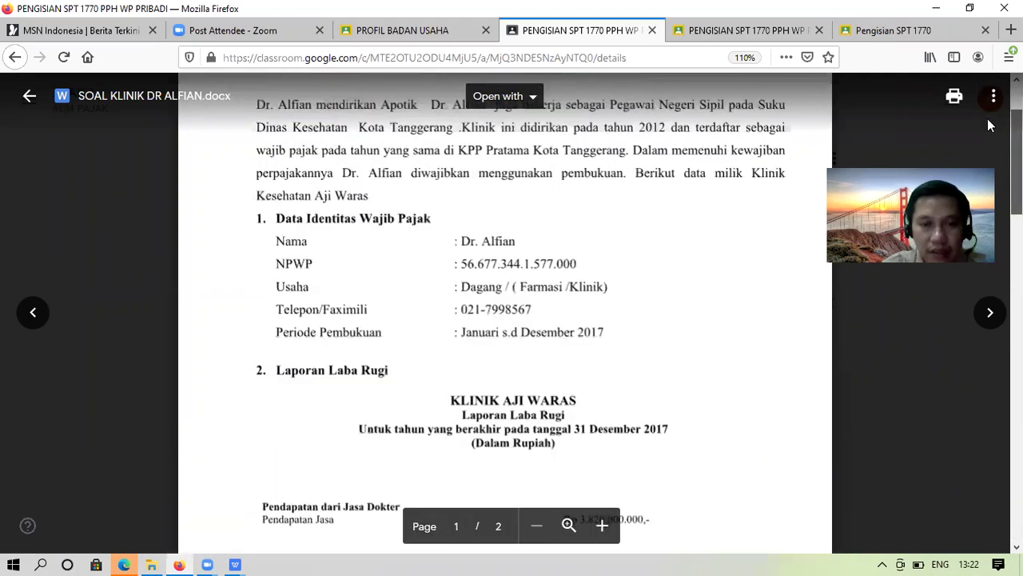
pyautogui.scroll(2, 562, 329)
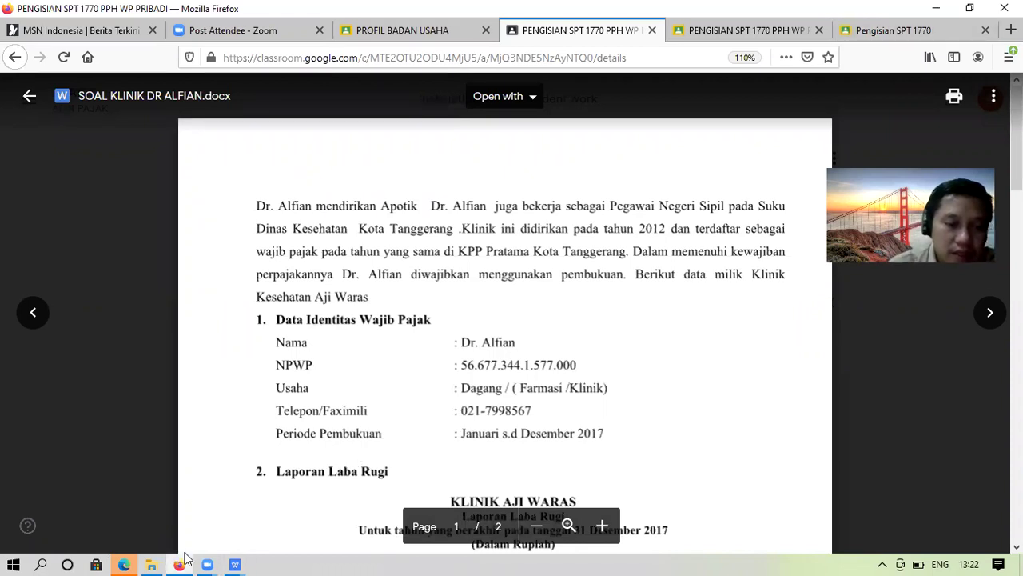
pyautogui.moveTo(235, 565)
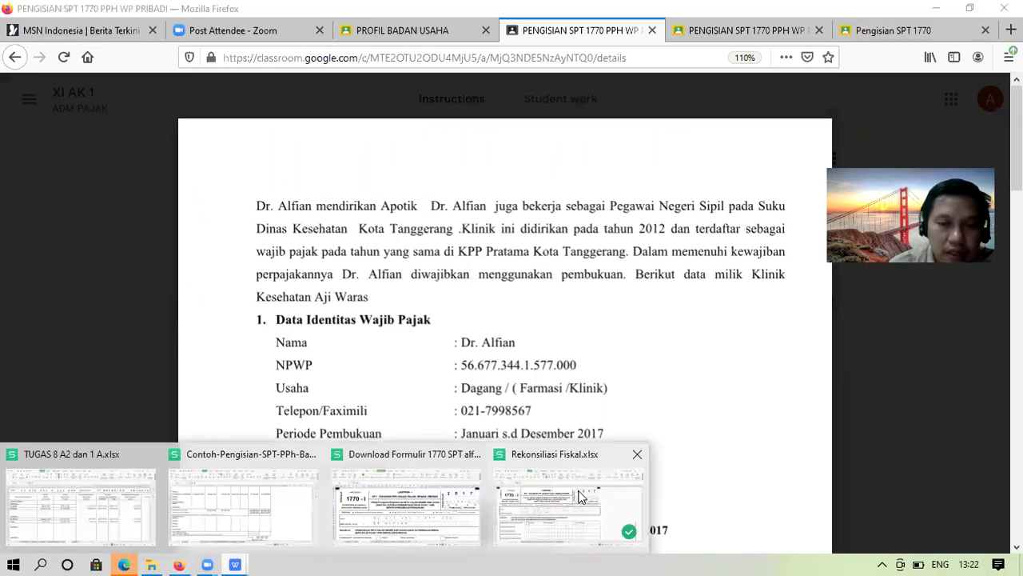
pyautogui.click(484, 532)
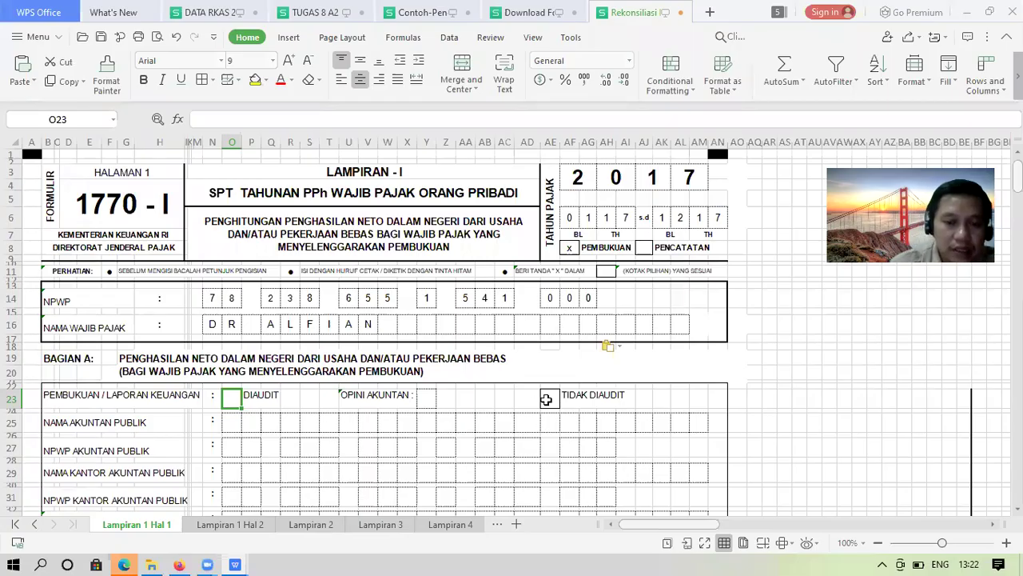
# Mark TIDAK DIAUDIT with an x and clear the stray x beside it
pyautogui.click(532, 393)
pyautogui.write('x')
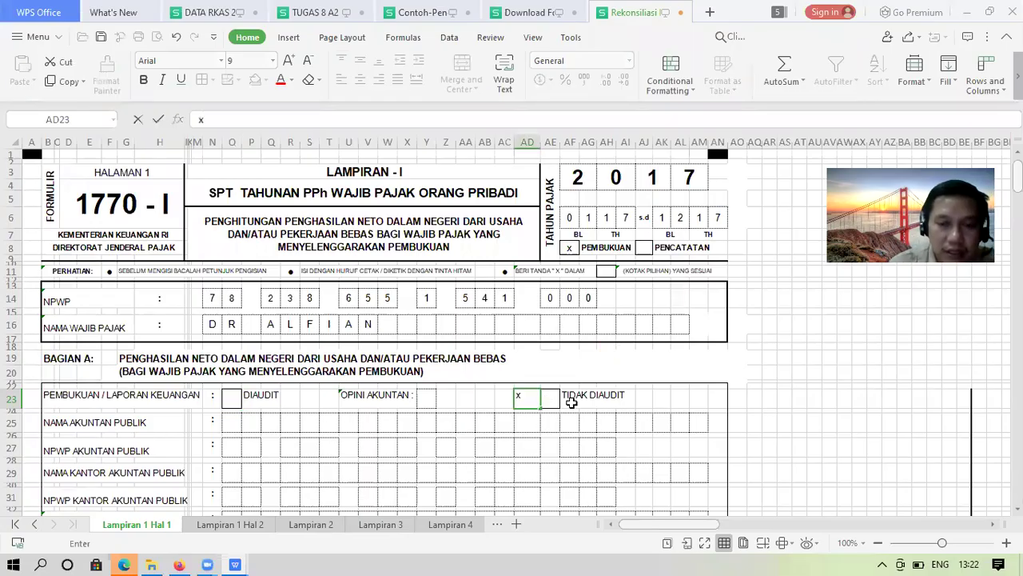
pyautogui.press('Tab')
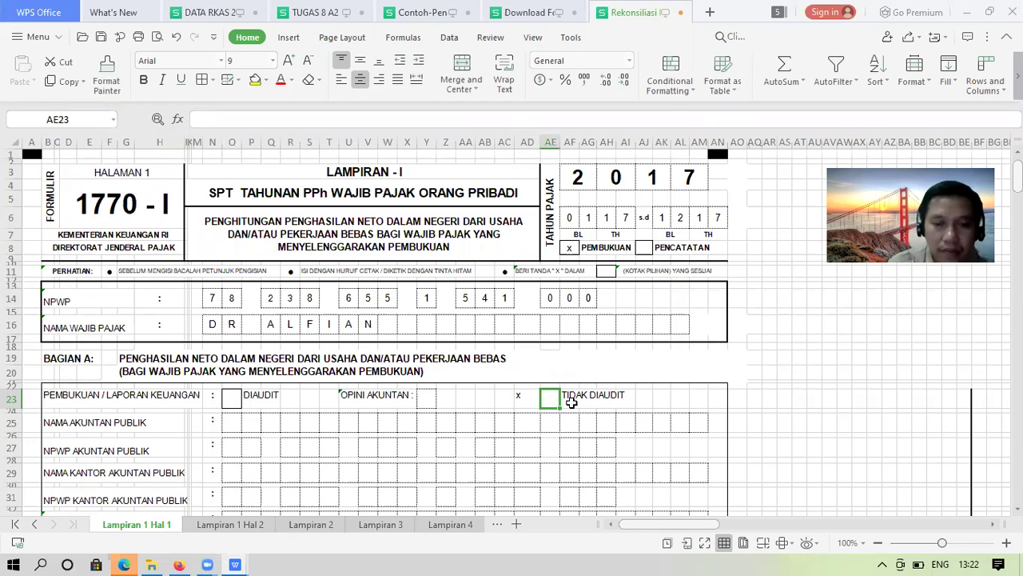
pyautogui.write('x')
pyautogui.press('Left')
pyautogui.press('Right')
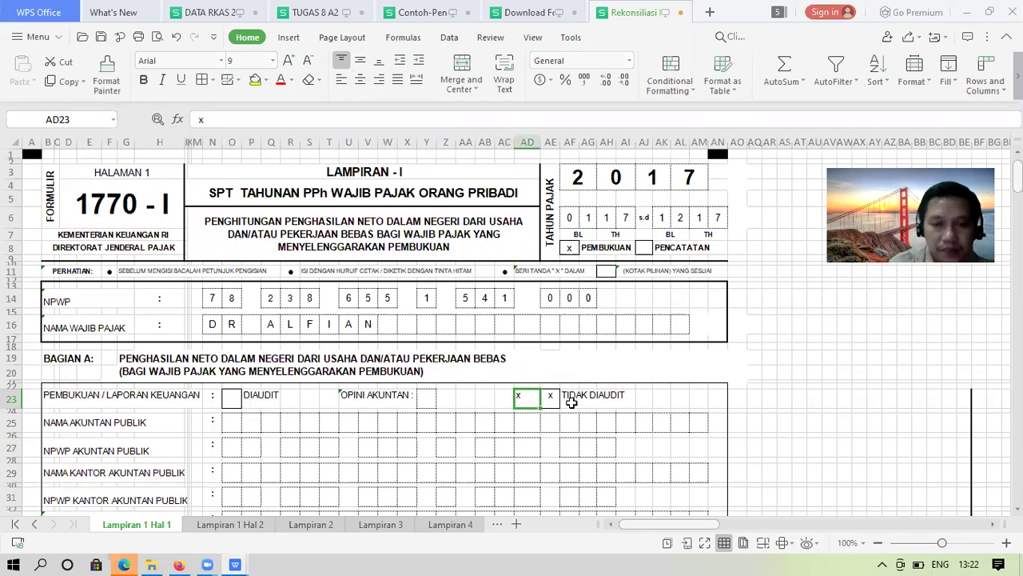
pyautogui.press('Delete')
# Move down past the accountant fields to the 1a–1e amount cells, then view the case document
pyautogui.press('Down')
pyautogui.press('Left')
pyautogui.press('Left')
pyautogui.press('Left')
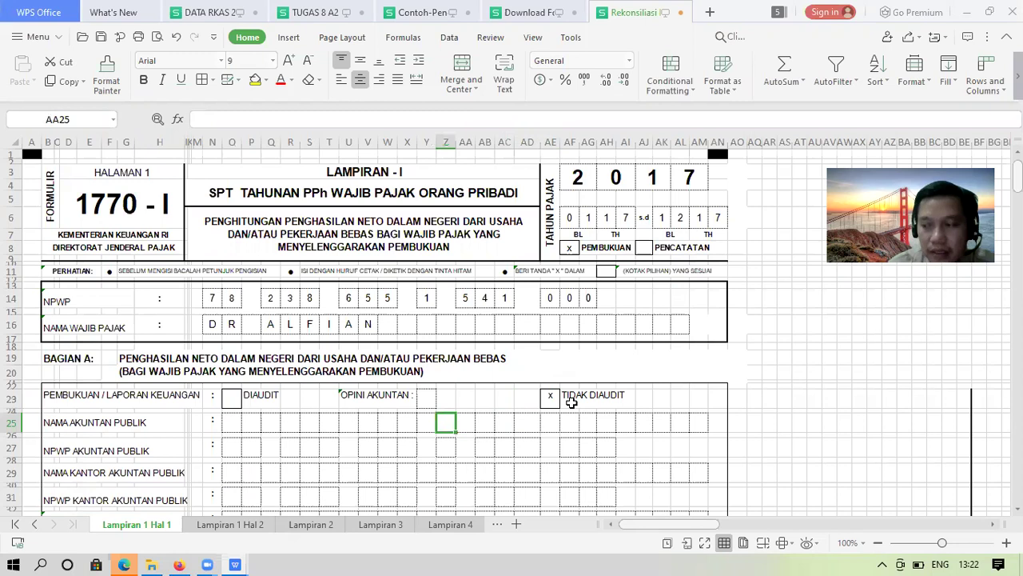
pyautogui.press('Left')
pyautogui.press('Left')
pyautogui.press('Left')
pyautogui.press('Left')
pyautogui.press('Left')
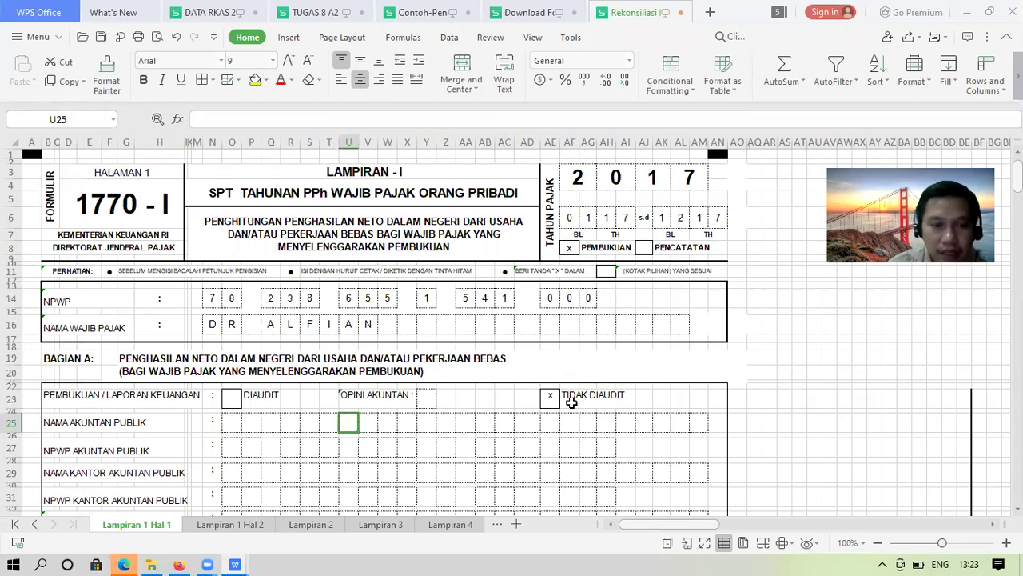
pyautogui.press('Left')
pyautogui.press('Left')
pyautogui.press('Left')
pyautogui.press('Left')
pyautogui.press('Left')
pyautogui.press('Left')
pyautogui.press('Down')
pyautogui.press('Down')
pyautogui.press('Down')
pyautogui.press('Down')
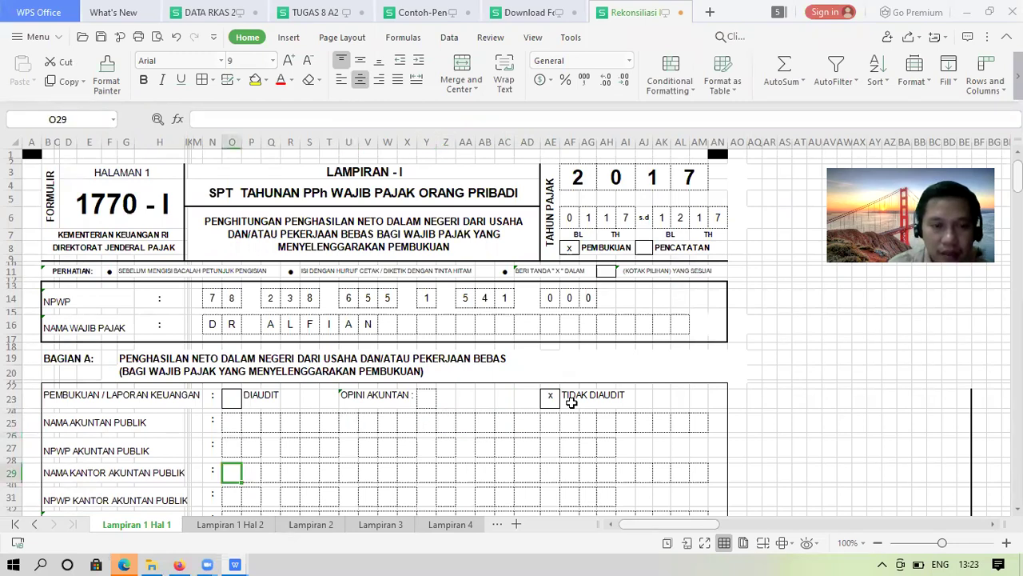
pyautogui.press('Down')
pyautogui.press('Down')
pyautogui.press('Down')
pyautogui.press('Down')
pyautogui.press('Down')
pyautogui.press('Down')
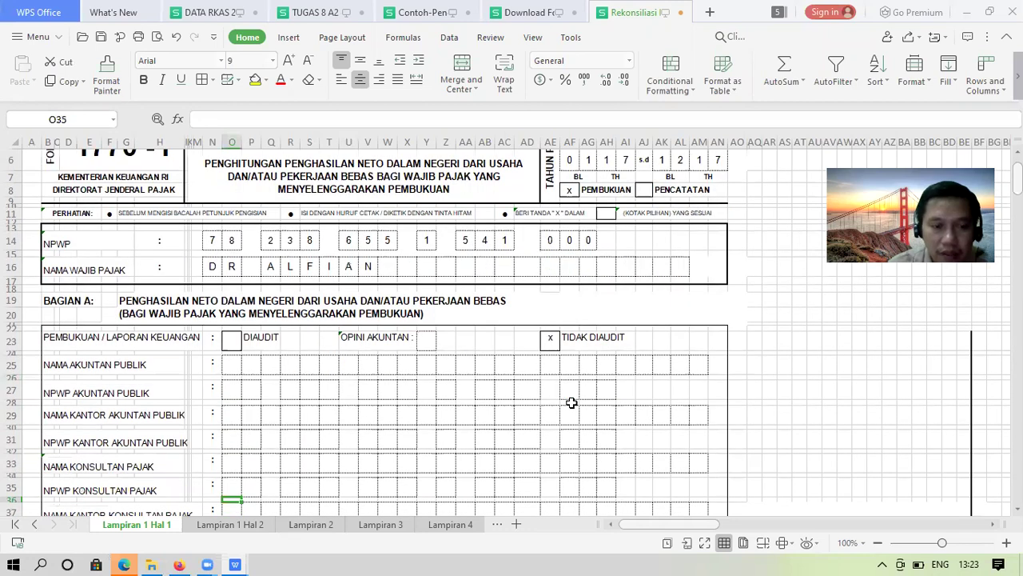
pyautogui.press('Down')
pyautogui.press('Down')
pyautogui.press('Down')
pyautogui.press('Down')
pyautogui.press('Down')
pyautogui.press('Down')
pyautogui.press('Down')
pyautogui.press('Down')
pyautogui.press('Down')
pyautogui.press('Down')
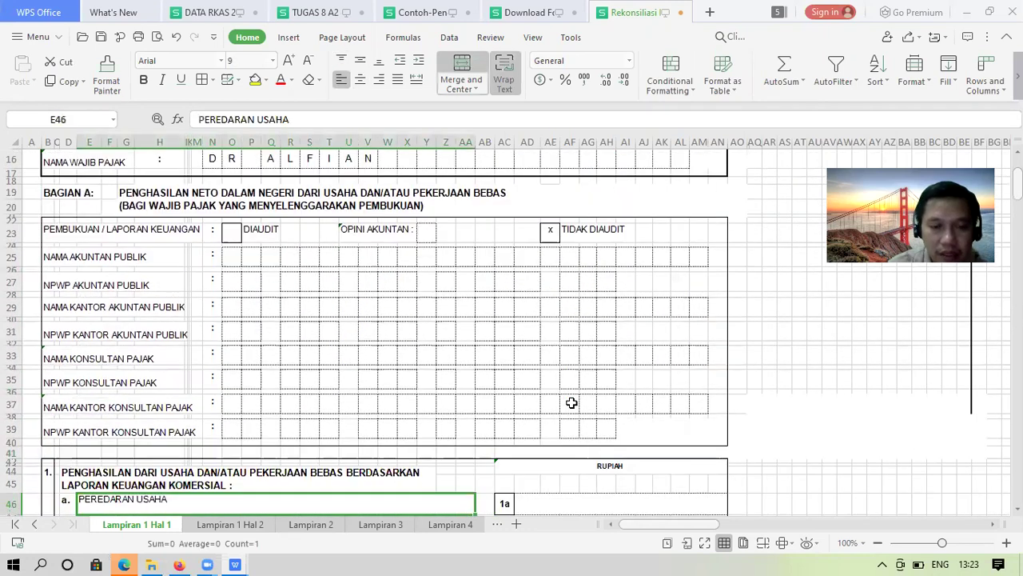
pyautogui.press('Down')
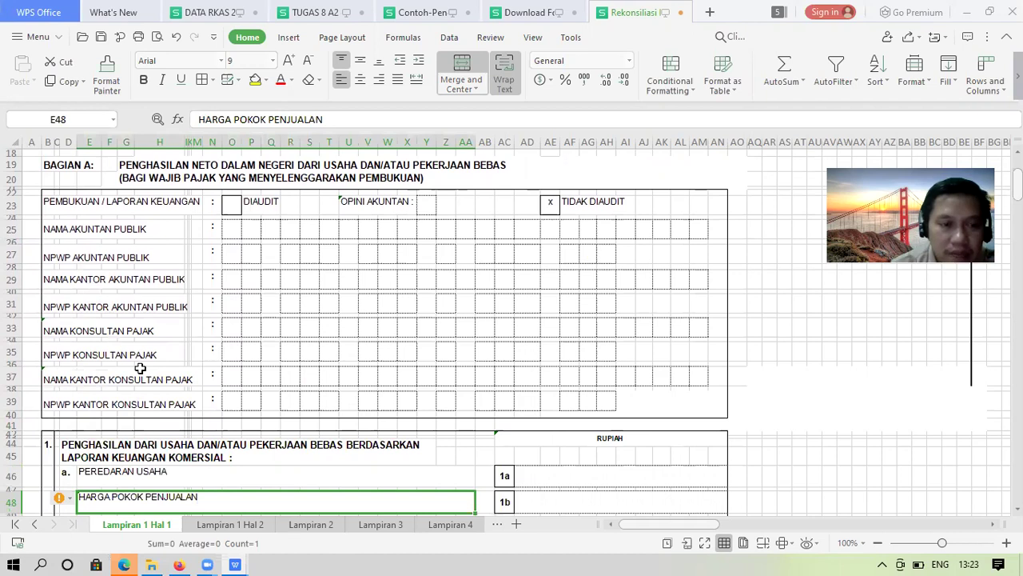
pyautogui.click(532, 477)
pyautogui.press('Down')
pyautogui.press('Down')
pyautogui.press('Down')
pyautogui.press('Down')
pyautogui.press('Down')
pyautogui.press('Down')
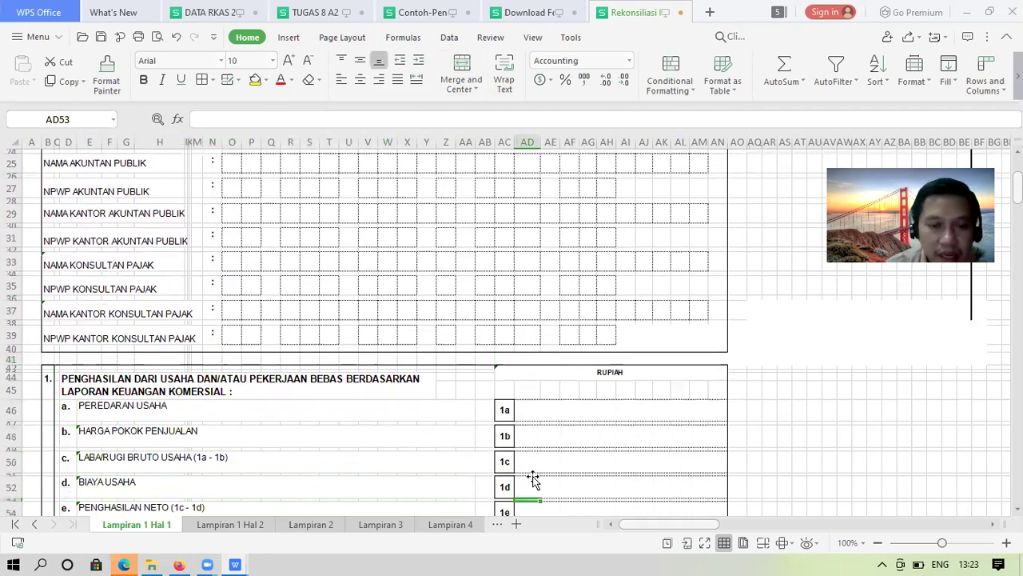
pyautogui.press('Down')
pyautogui.press('Down')
pyautogui.press('Down')
pyautogui.press('Down')
pyautogui.press('Down')
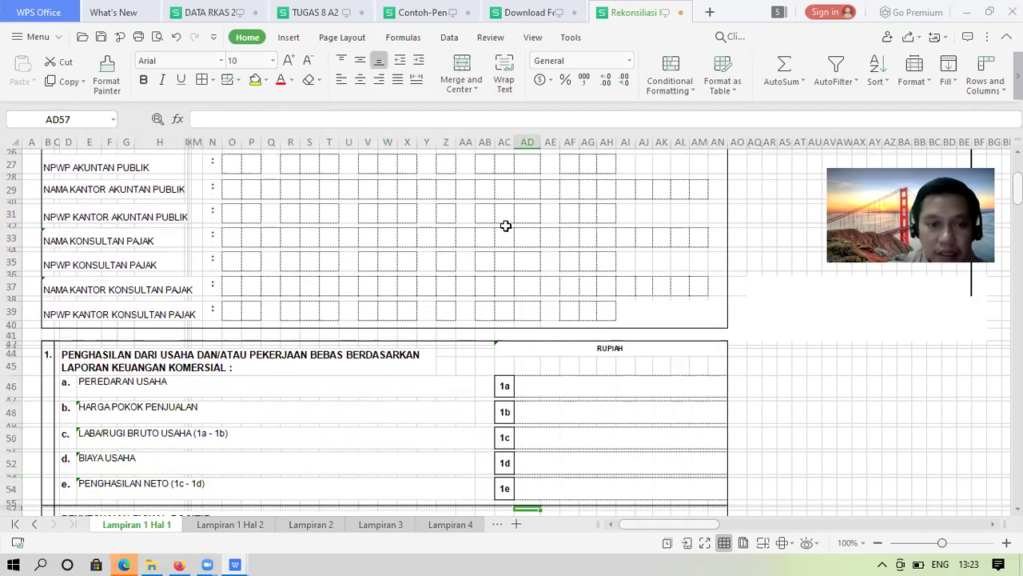
pyautogui.click(181, 557)
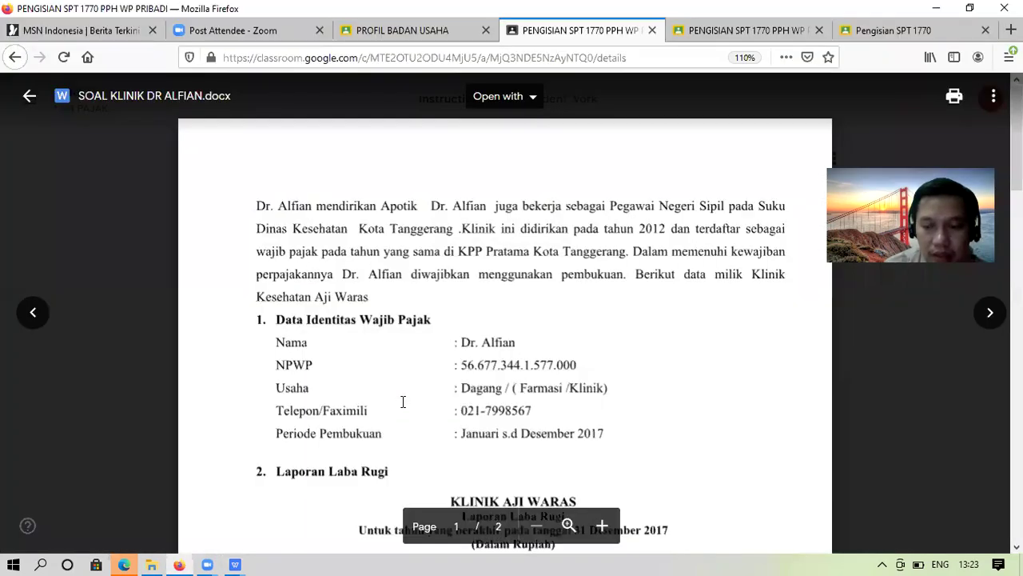
# Review the Klinik Aji Waras income statement, then return to Rekonsiliasi Fiskal.xlsx
pyautogui.scroll(-10, 403, 402)
pyautogui.scroll(1, 403, 401)
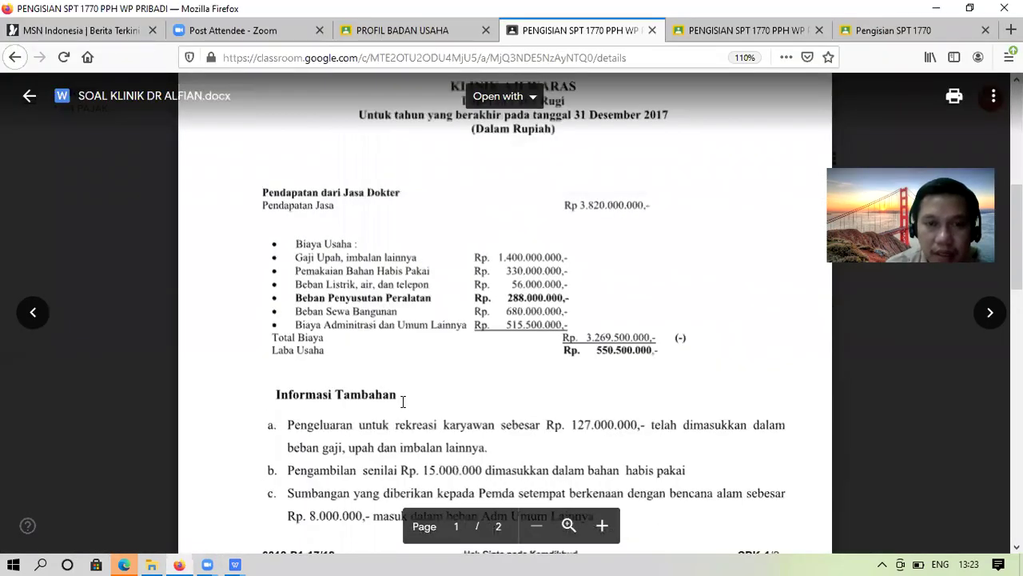
pyautogui.scroll(1, 403, 401)
pyautogui.scroll(-1, 403, 402)
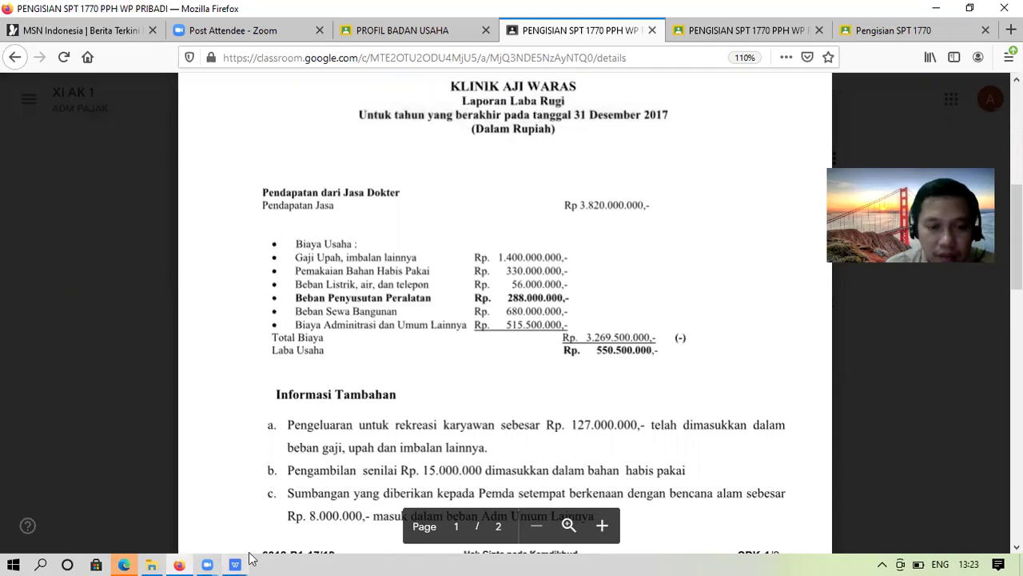
pyautogui.moveTo(235, 565)
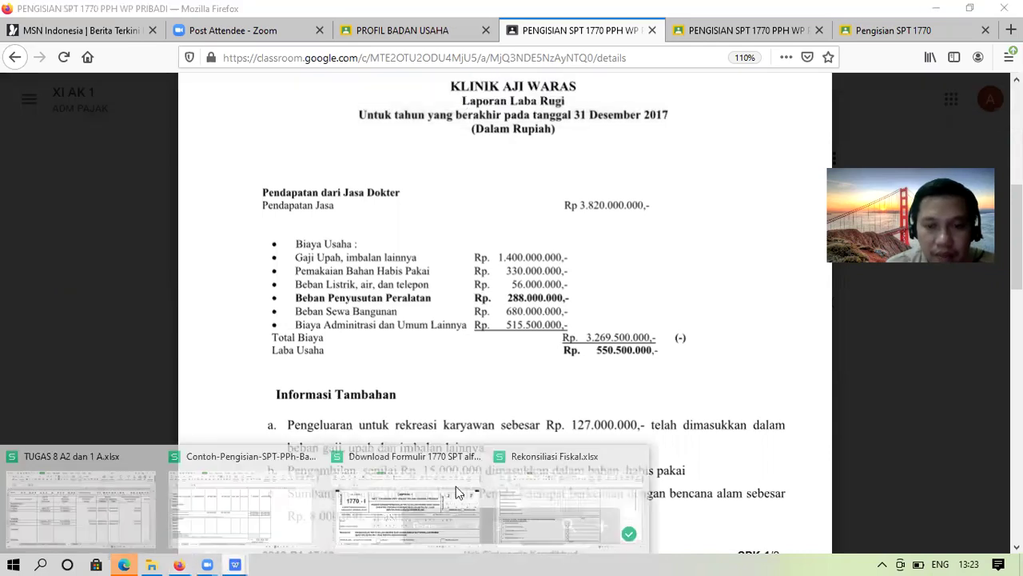
pyautogui.click(550, 489)
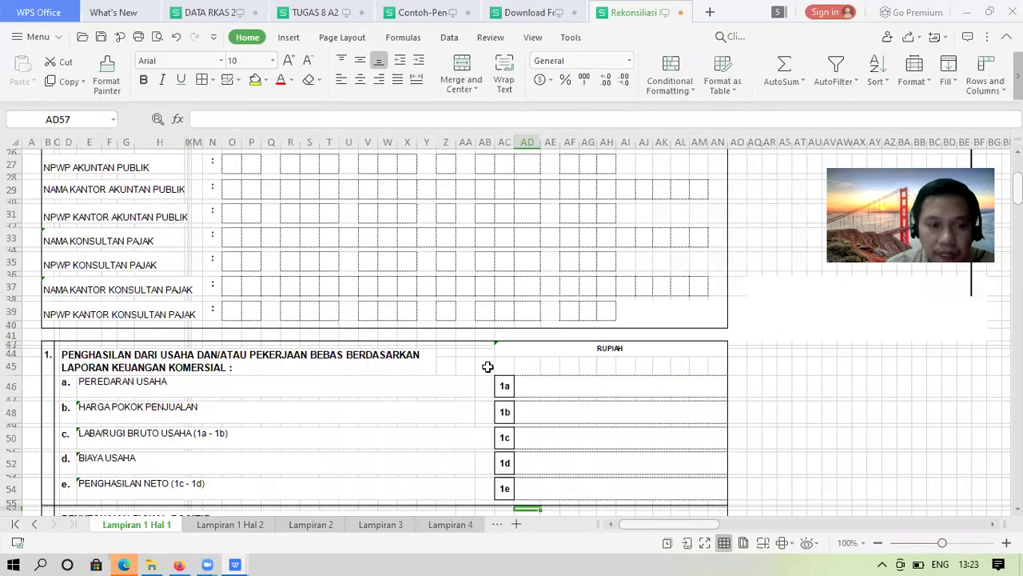
pyautogui.click(536, 381)
pyautogui.write('38')
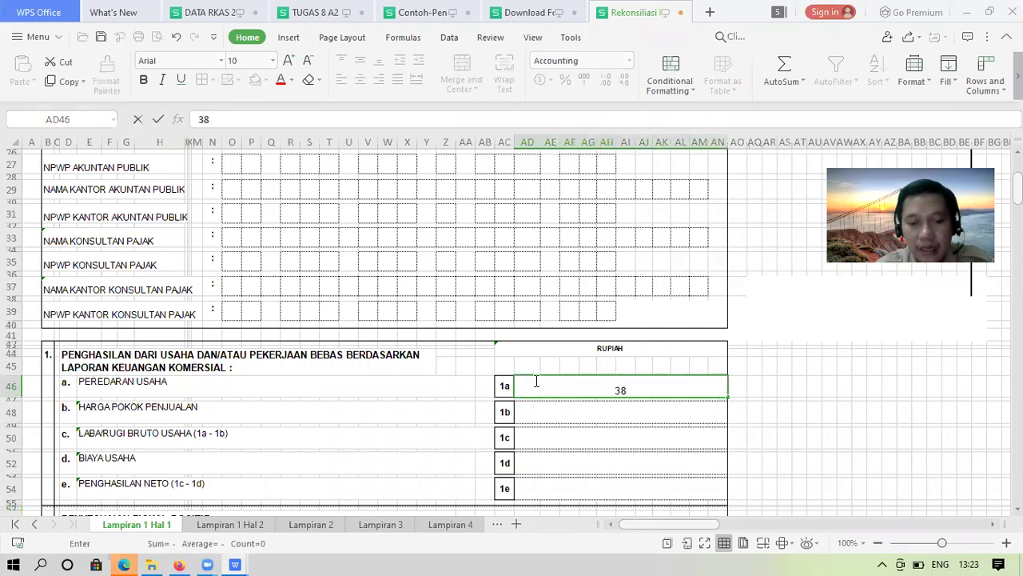
pyautogui.write('200')
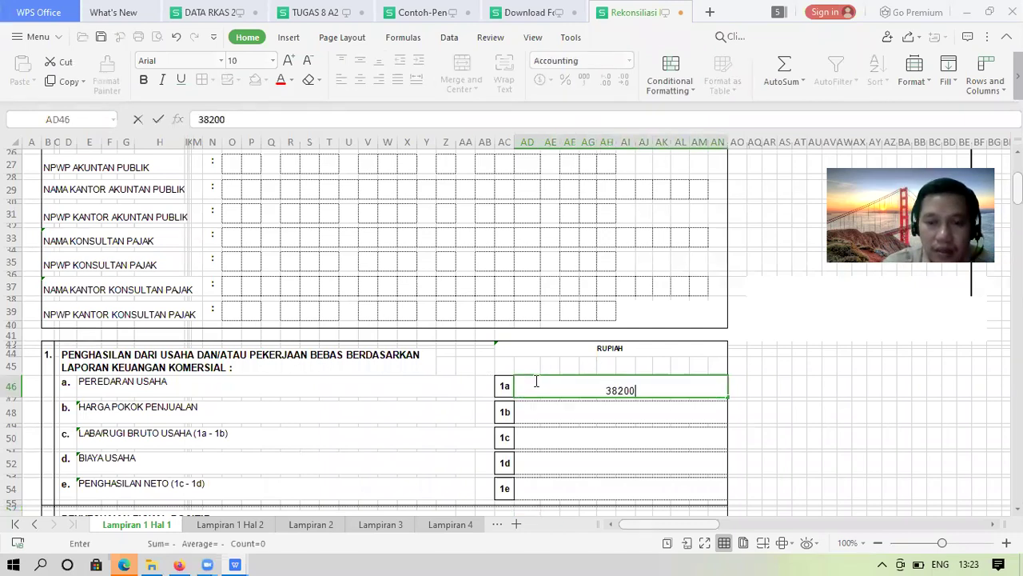
pyautogui.write('00000')
pyautogui.press('Return')
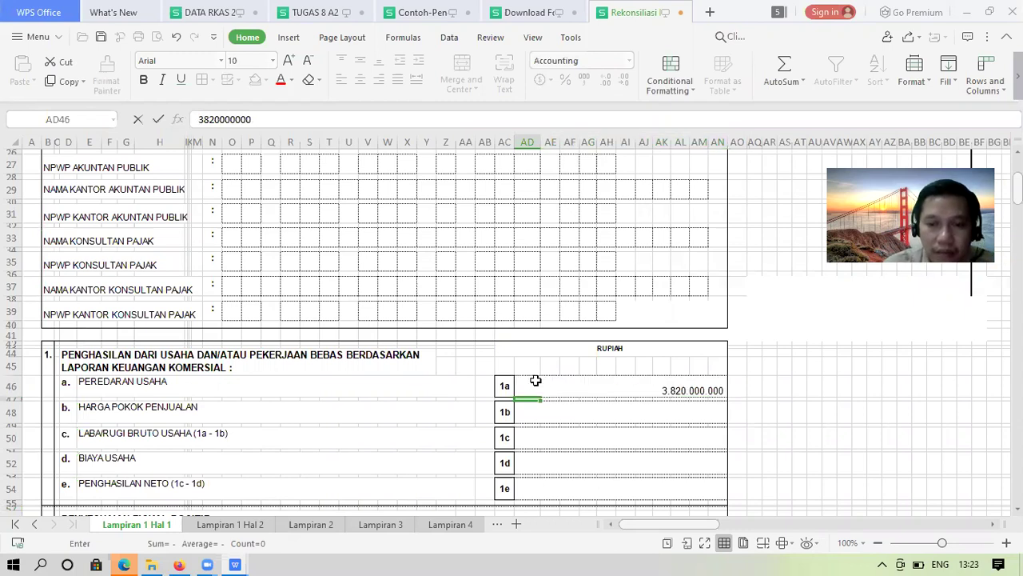
pyautogui.click(535, 381)
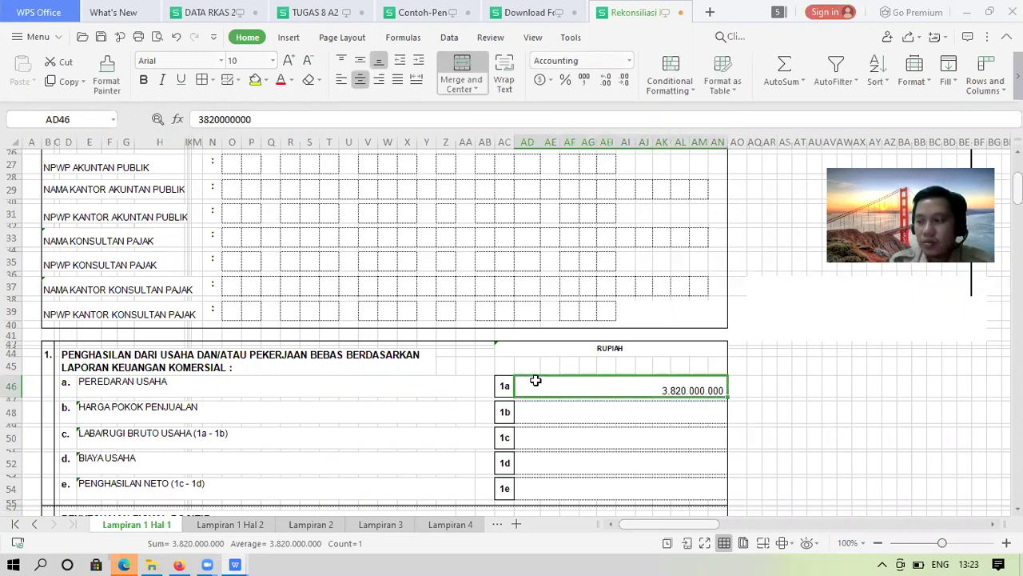
pyautogui.press('Return')
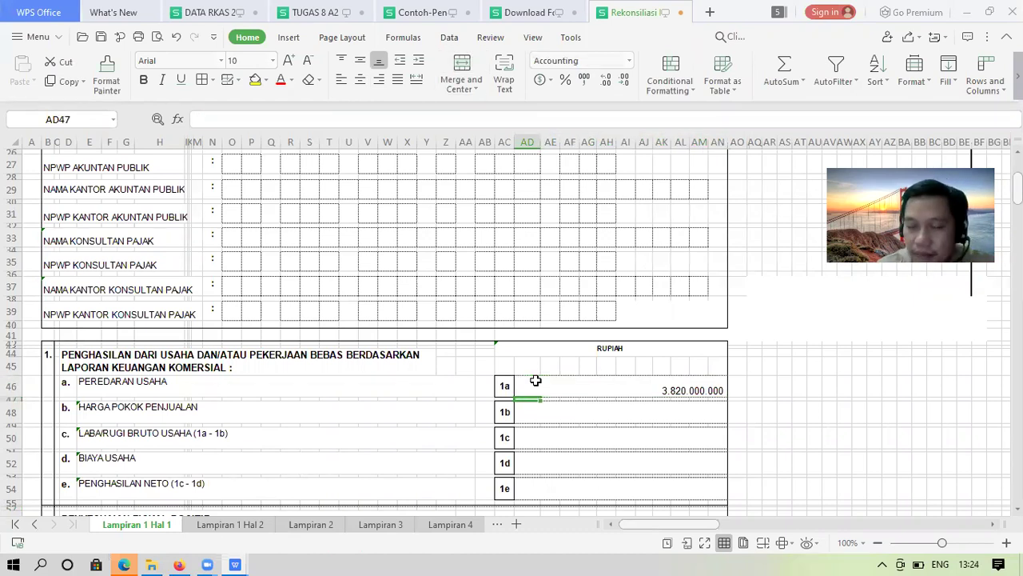
pyautogui.press('Return')
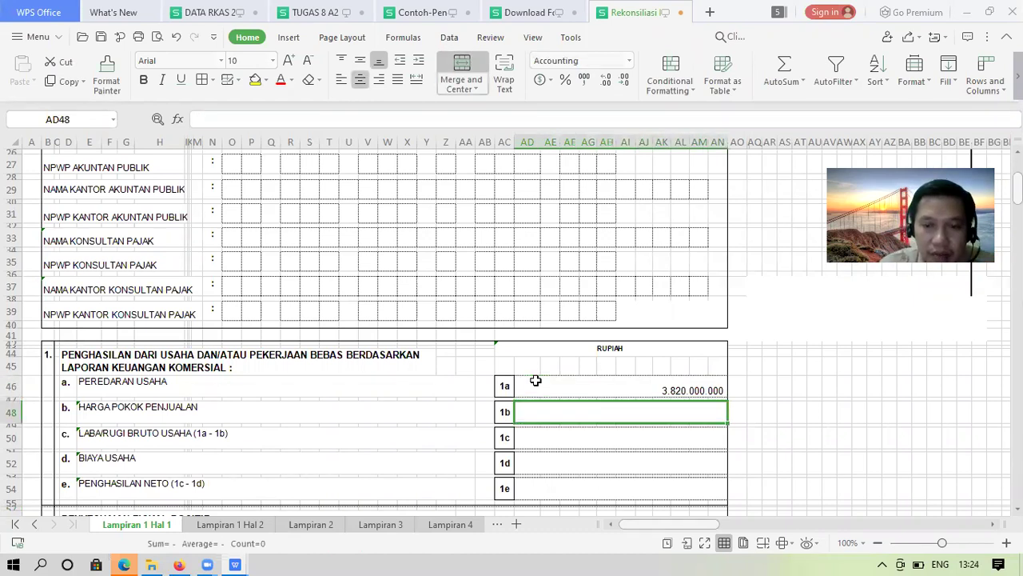
pyautogui.write('0')
pyautogui.press('Return')
pyautogui.press('Up')
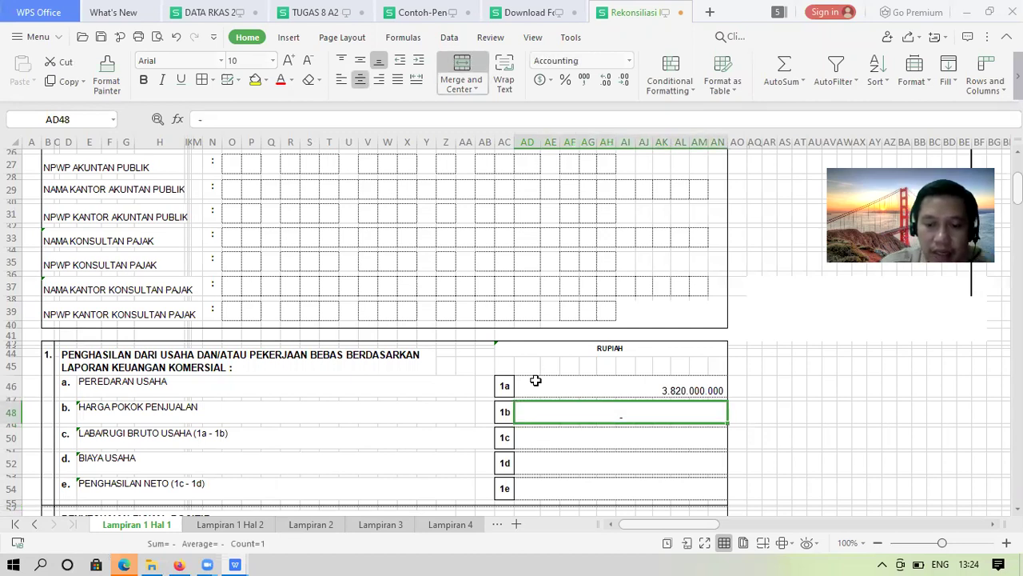
pyautogui.write('0')
pyautogui.press('Return')
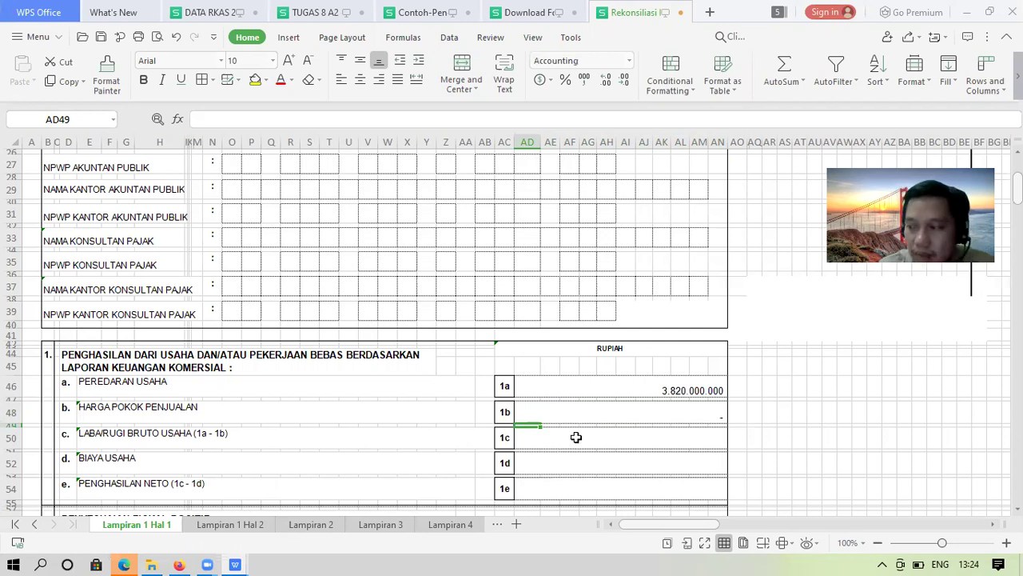
# Set 1c to =AD46-AD48 in Accounting format without decimals, then view the income statement
pyautogui.press('Down')
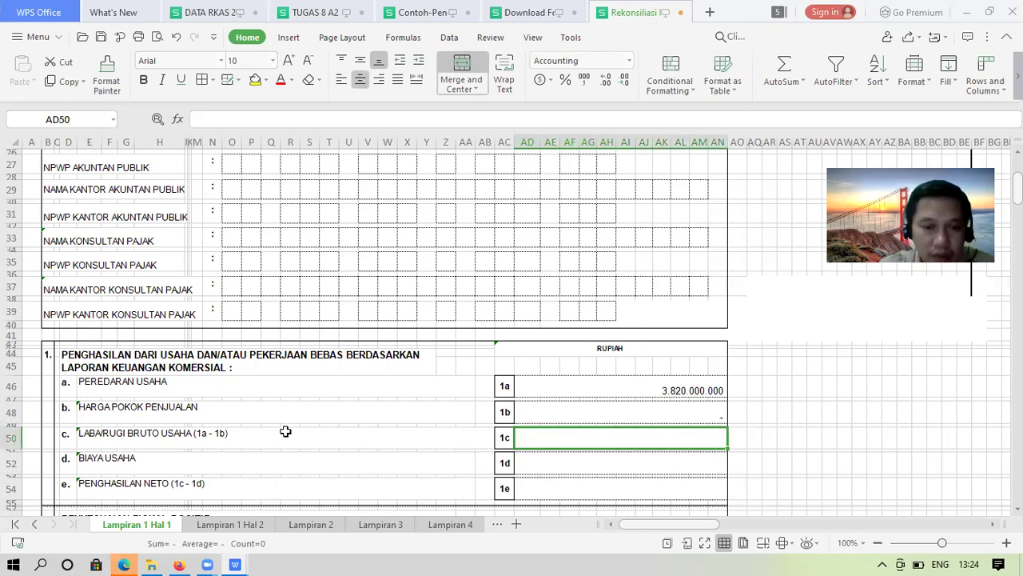
pyautogui.write('=')
pyautogui.click(529, 404)
pyautogui.press('Up')
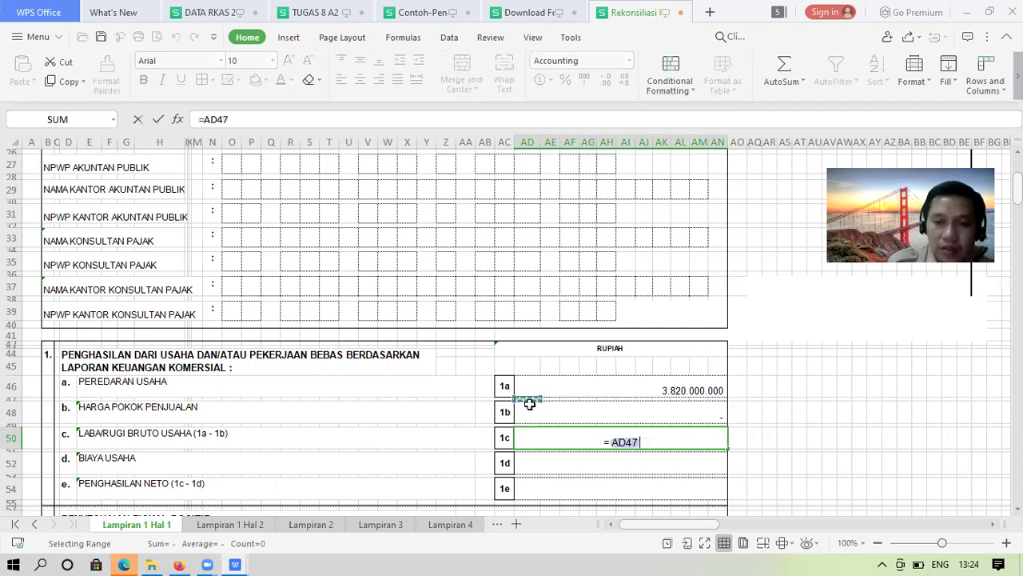
pyautogui.press('Up')
pyautogui.write('-')
pyautogui.press('Up')
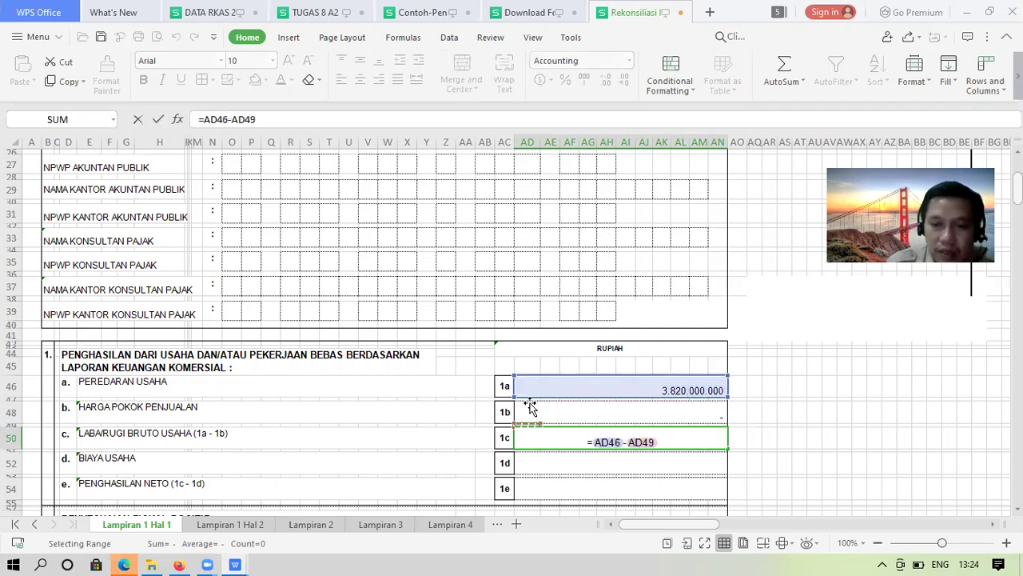
pyautogui.press('Return')
pyautogui.press('Up')
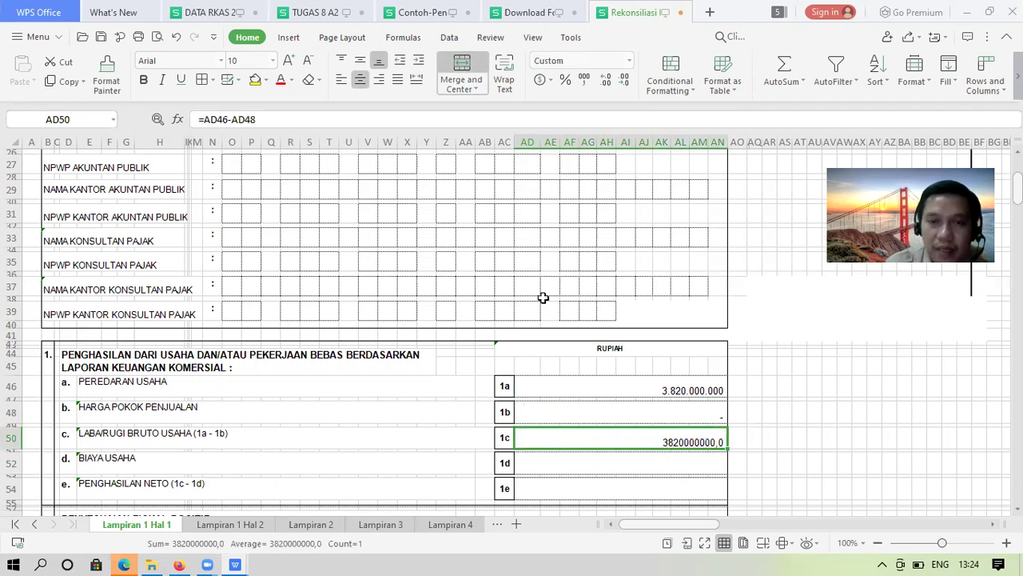
pyautogui.click(608, 81)
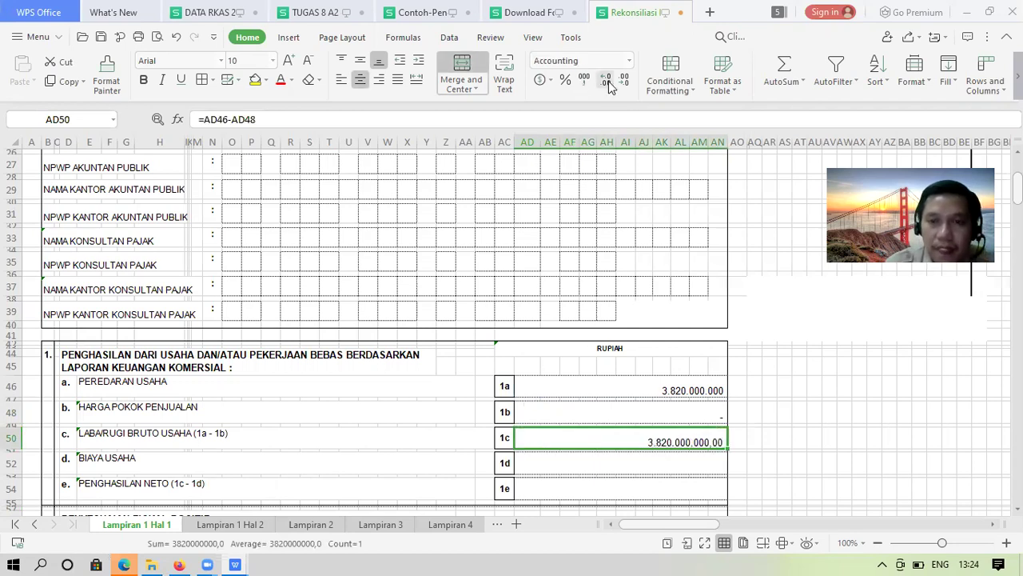
pyautogui.doubleClick(629, 80)
pyautogui.press('Down')
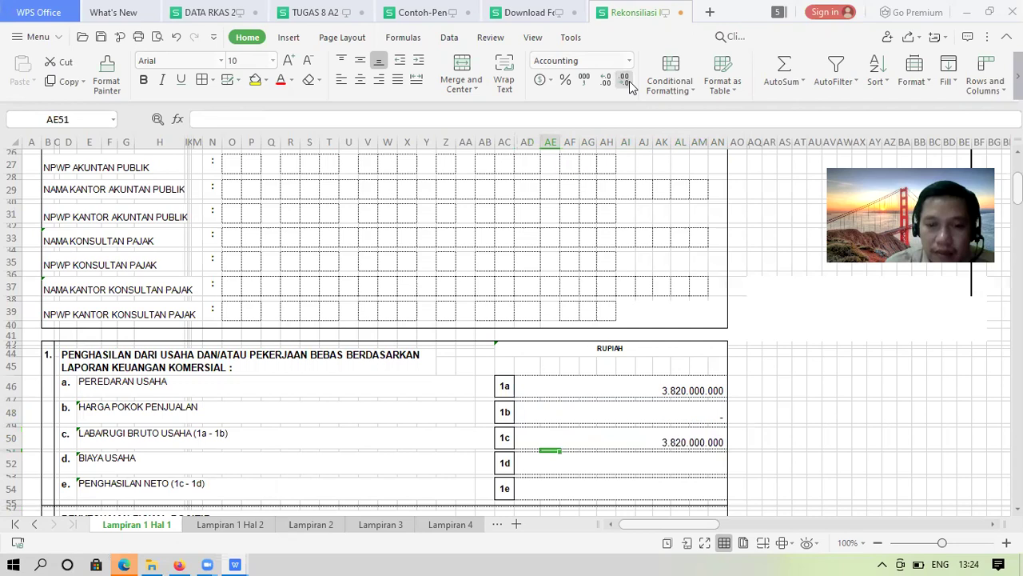
pyautogui.press('Down')
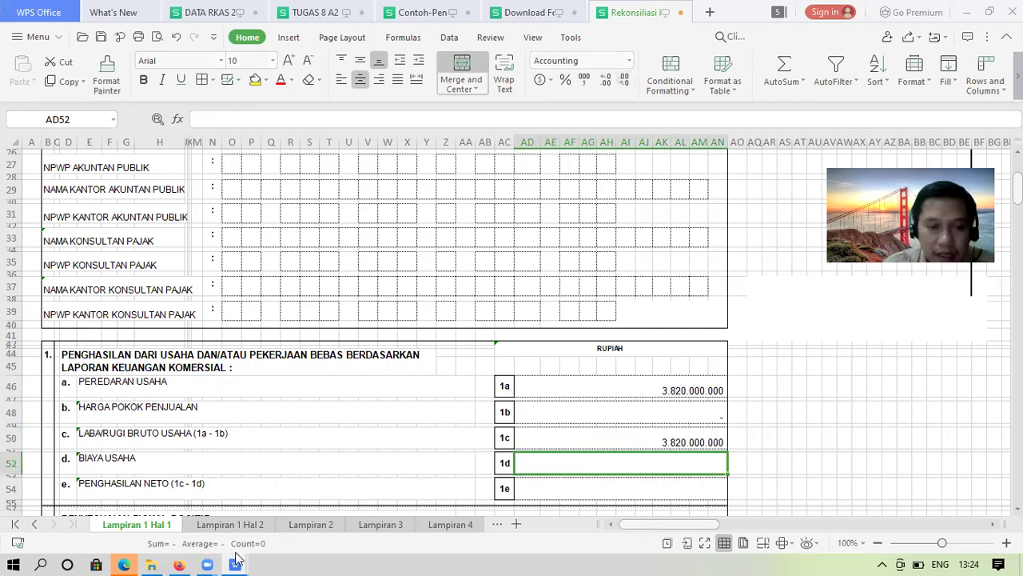
pyautogui.click(180, 562)
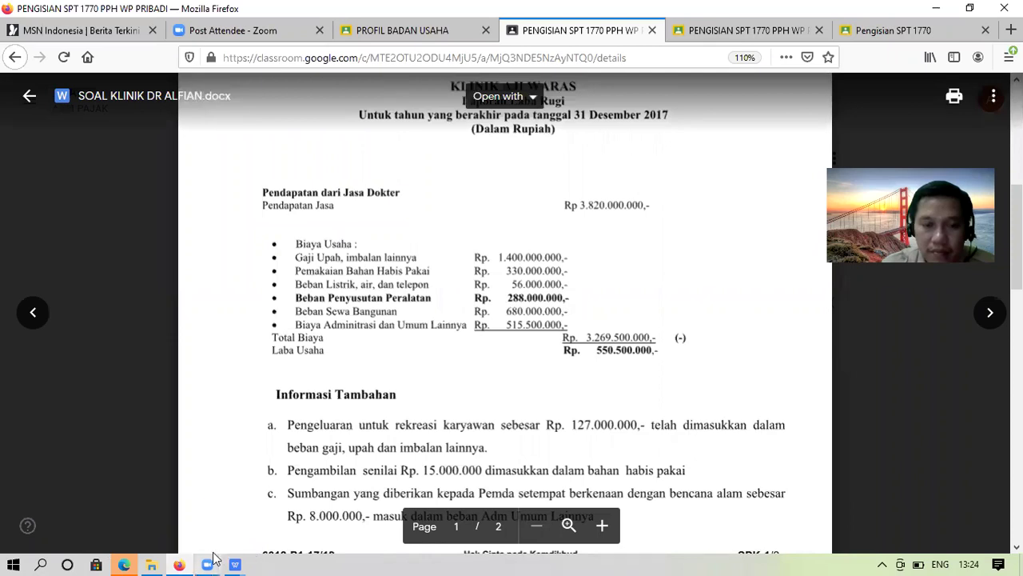
# Switch from Firefox back to the Rekonsiliasi Fiskal.xlsx window
pyautogui.moveTo(235, 564)
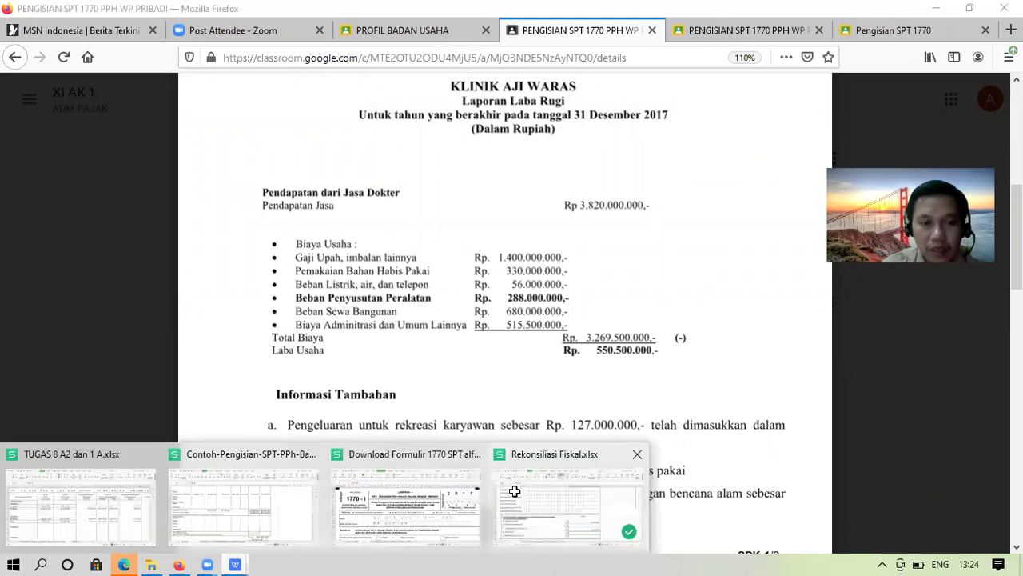
pyautogui.click(588, 550)
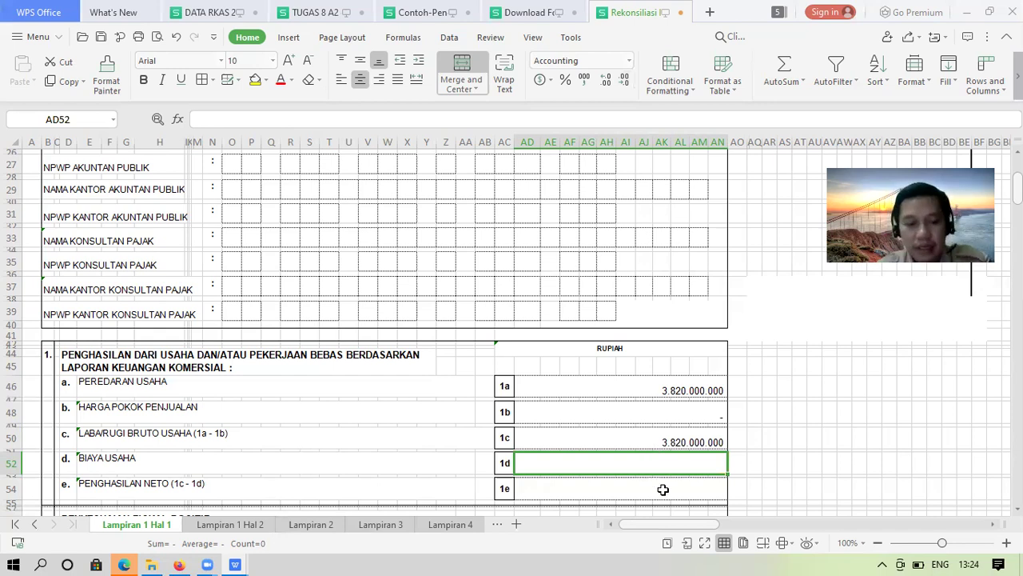
# Enter the 1d operating expenses of 3.269.500.000 and recheck the income statement
pyautogui.write('3')
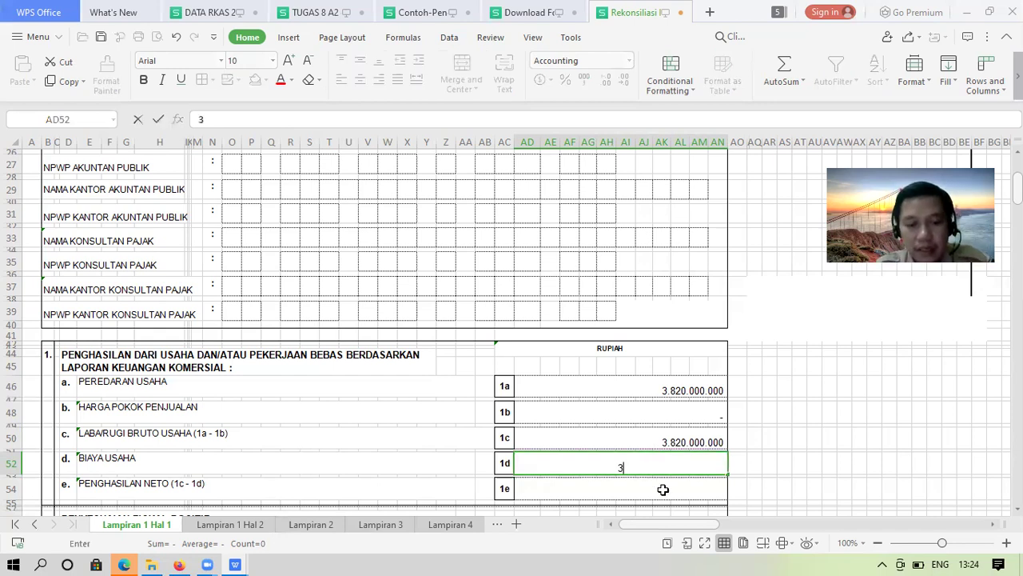
pyautogui.write('269')
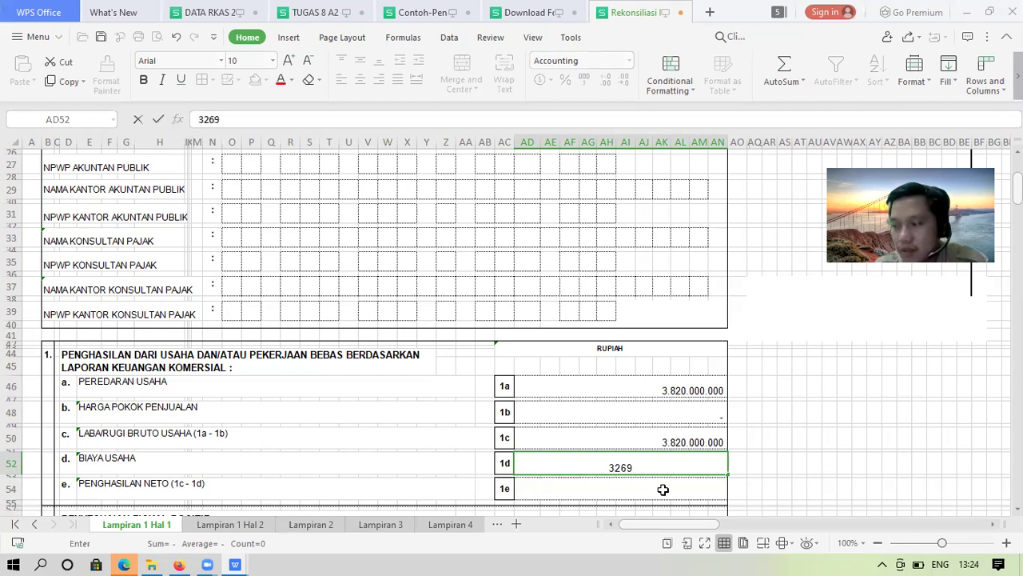
pyautogui.write('50')
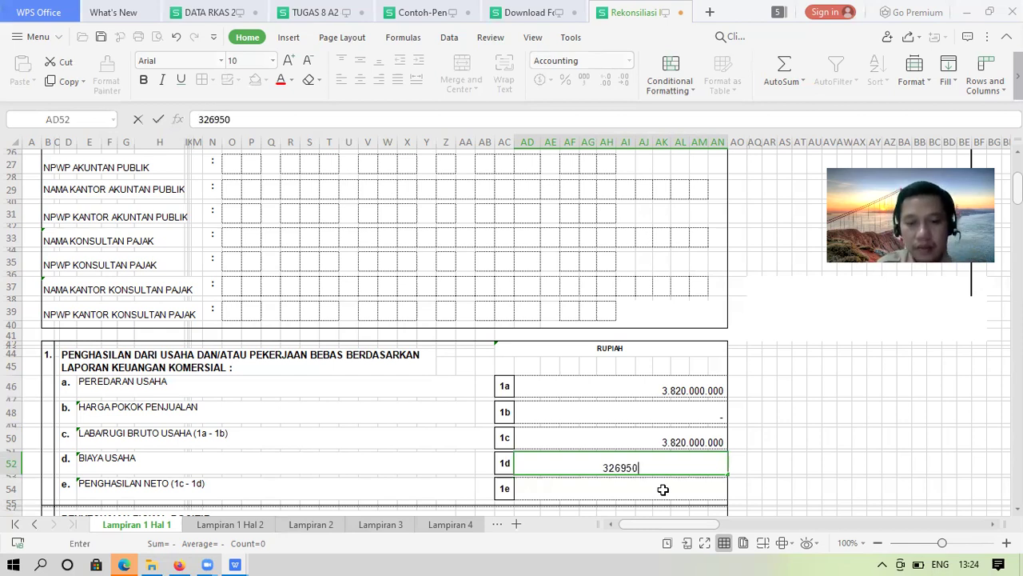
pyautogui.write('000')
pyautogui.press('Return')
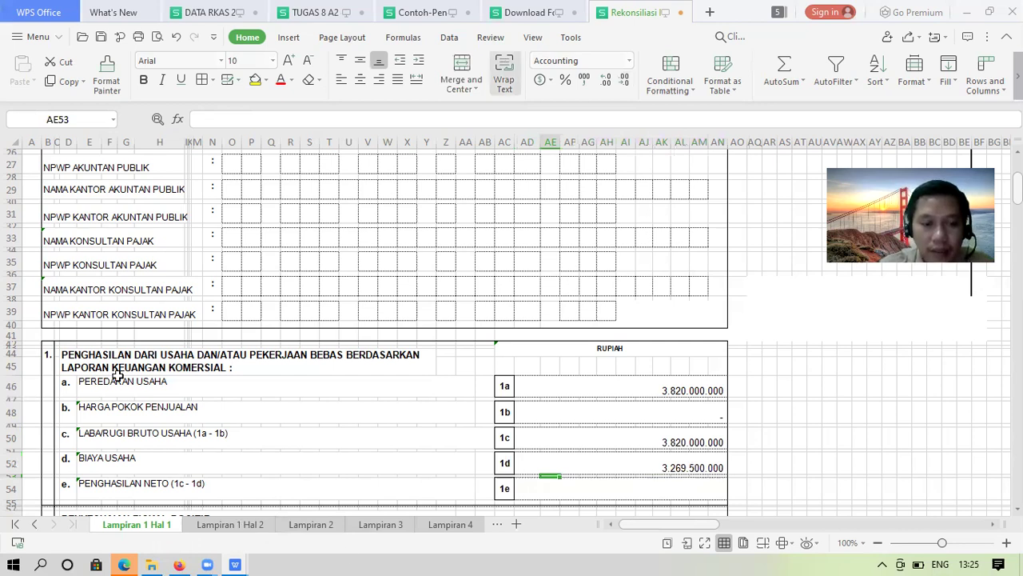
pyautogui.hotkey('alt', 'Tab')
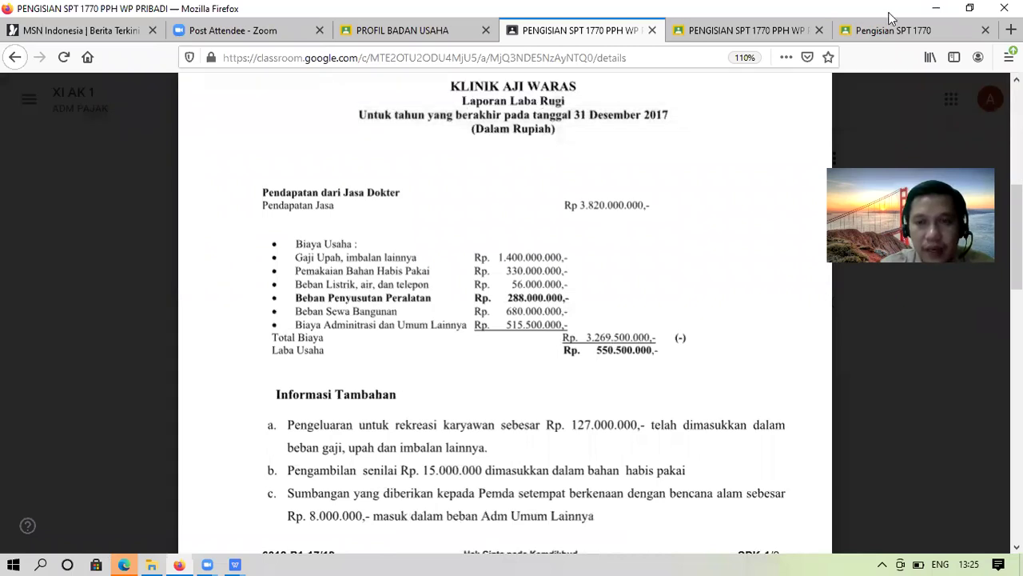
pyautogui.moveTo(583, 87)
pyautogui.hotkey('ctrl', 'Tab')
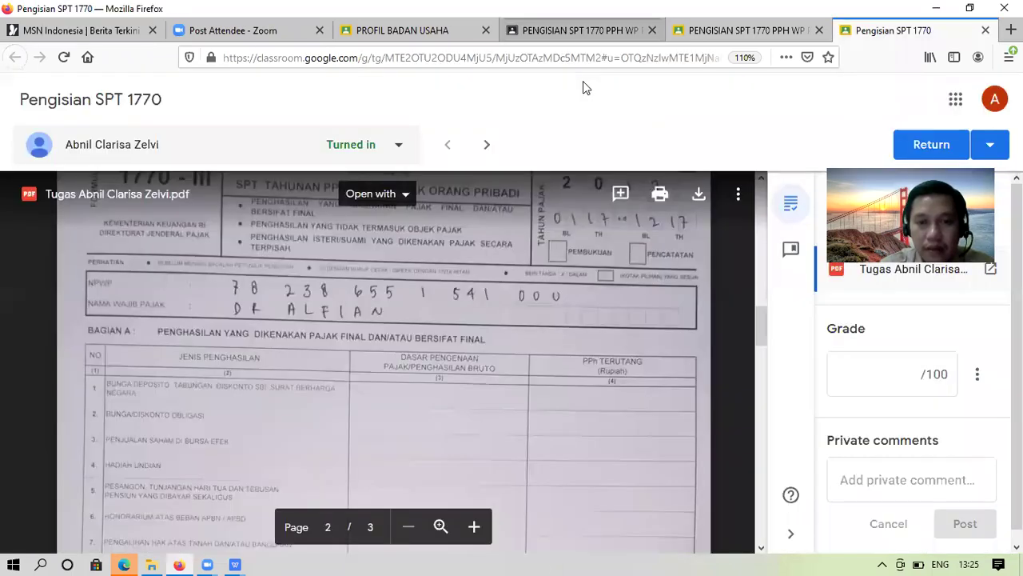
pyautogui.hotkey('ctrl', 'Tab')
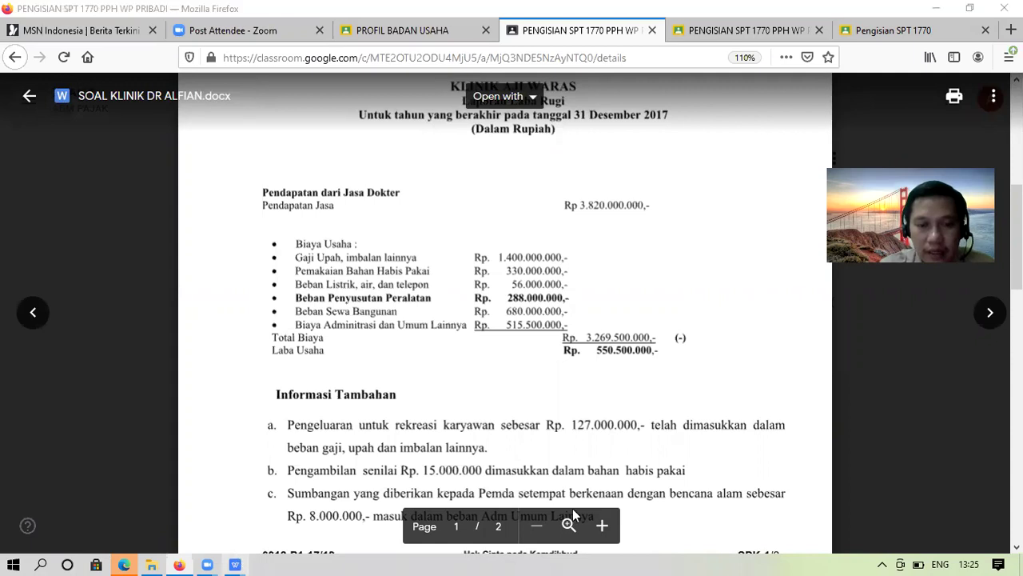
pyautogui.click(235, 563)
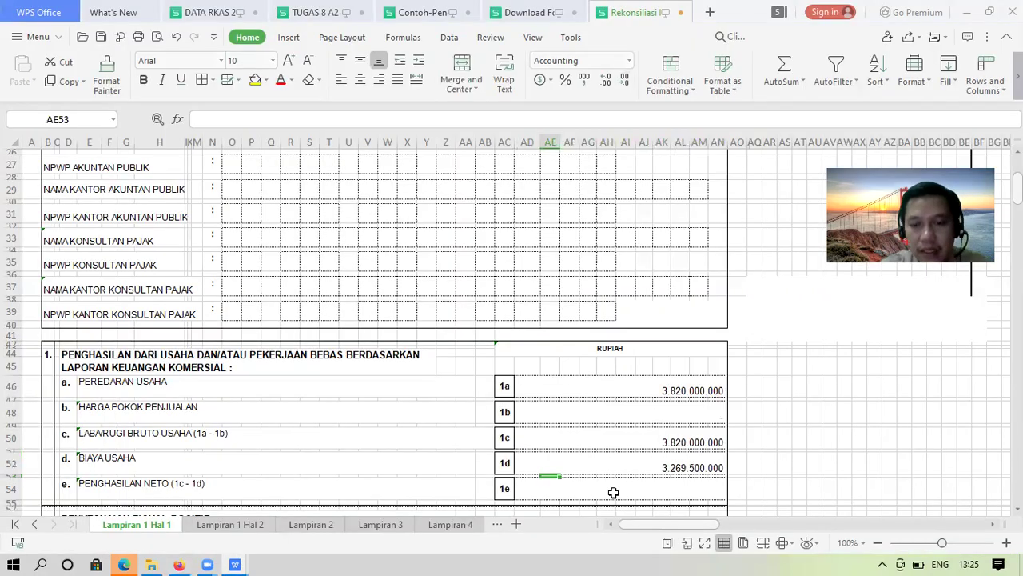
# Set 1e to =AD50-AD52, shown as 550.500.000 in Accounting format without decimals
pyautogui.click(613, 493)
pyautogui.write('=')
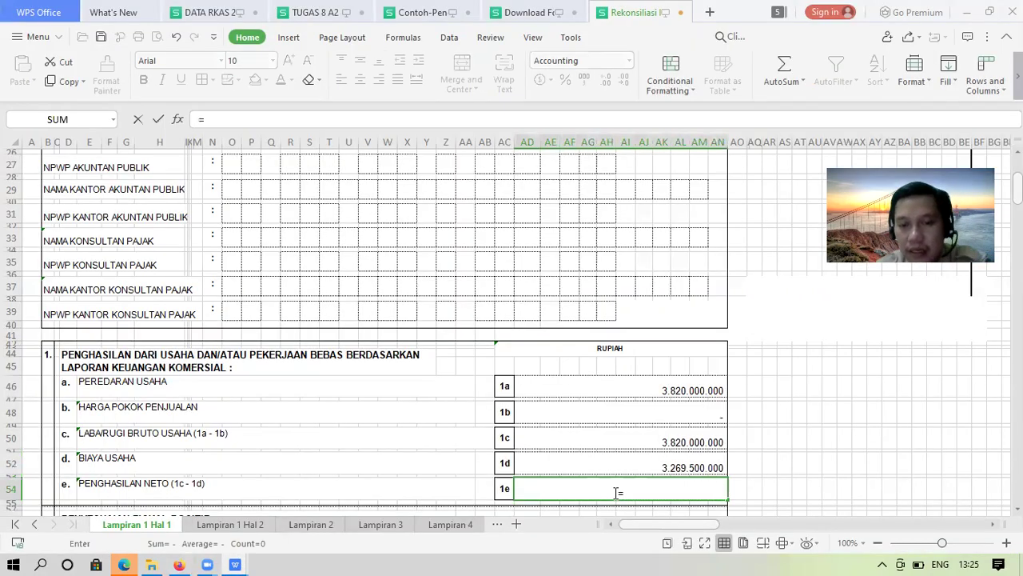
pyautogui.press('Up')
pyautogui.press('Up')
pyautogui.write('-')
pyautogui.press('Up')
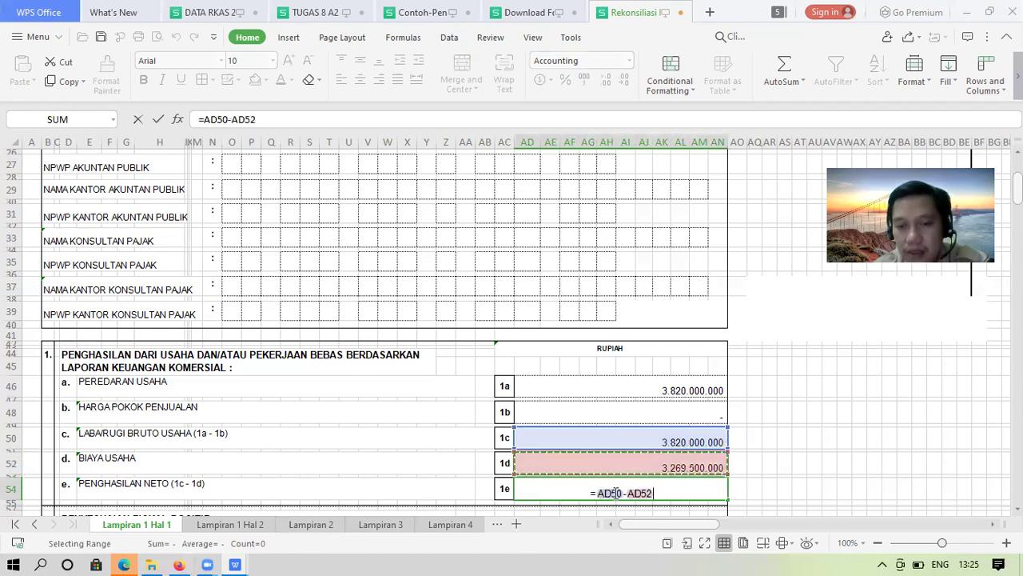
pyautogui.press('Up')
pyautogui.press('Down')
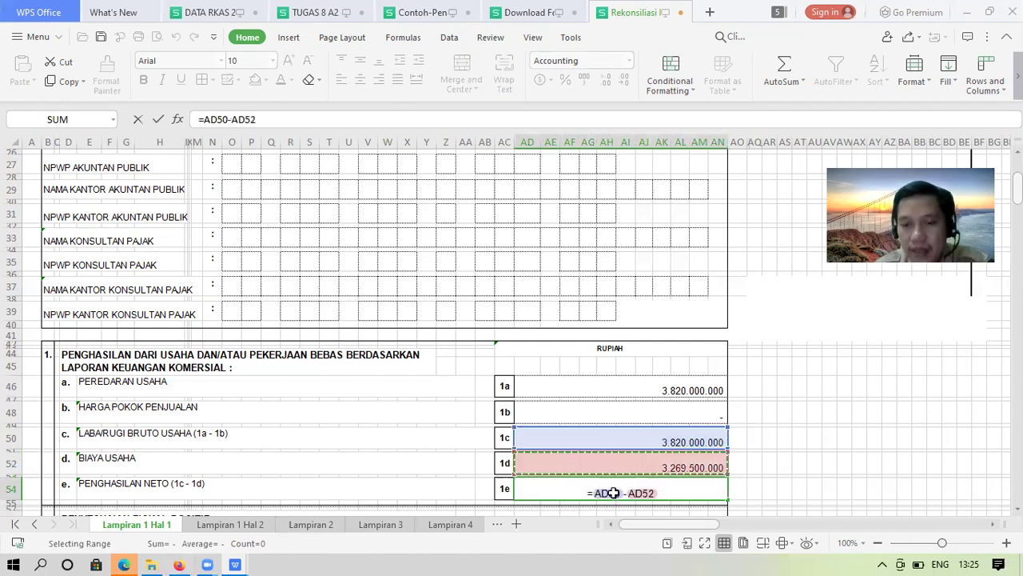
pyautogui.press('Return')
pyautogui.click(629, 494)
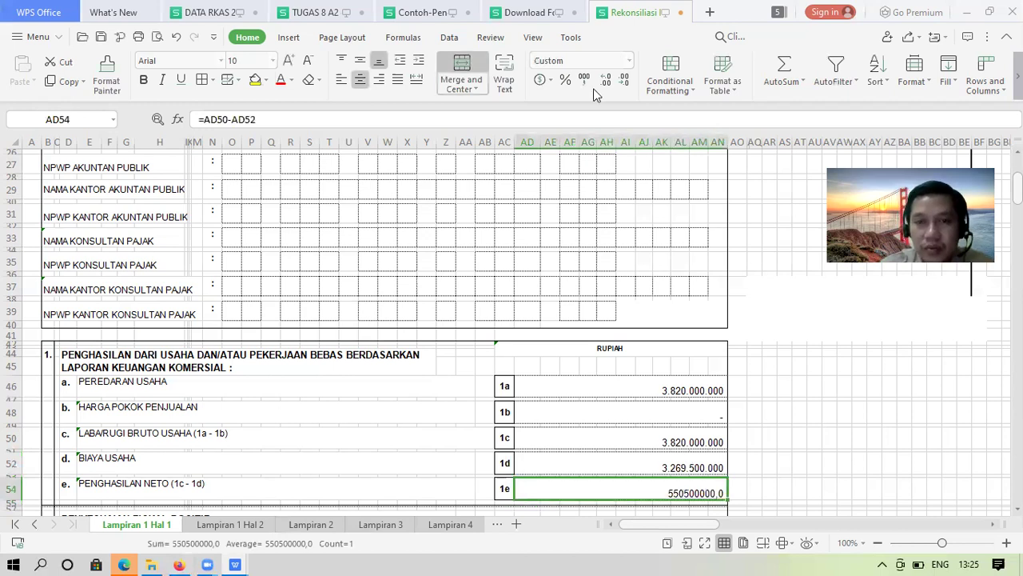
pyautogui.click(624, 80)
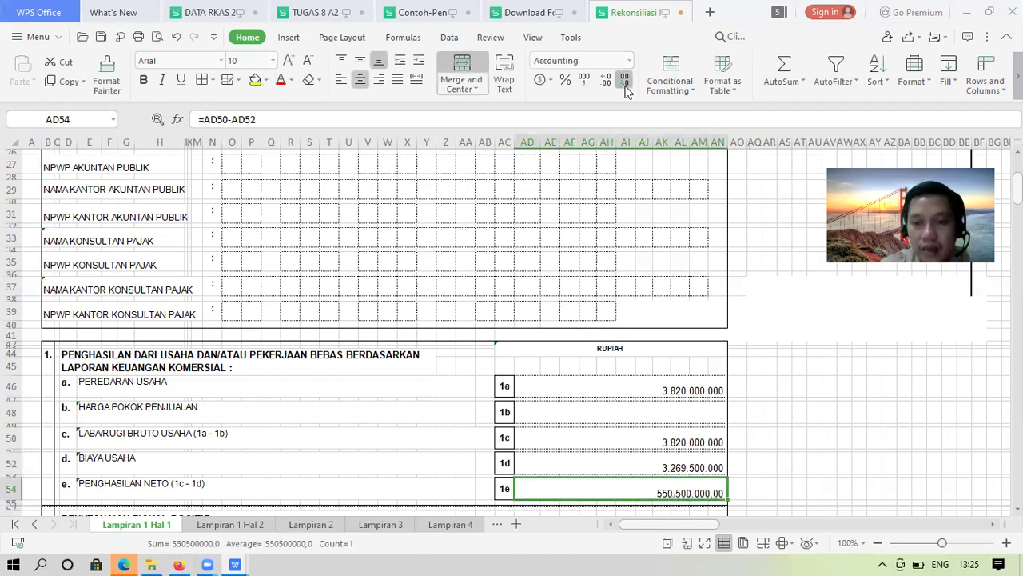
pyautogui.doubleClick(626, 83)
pyautogui.press('Return')
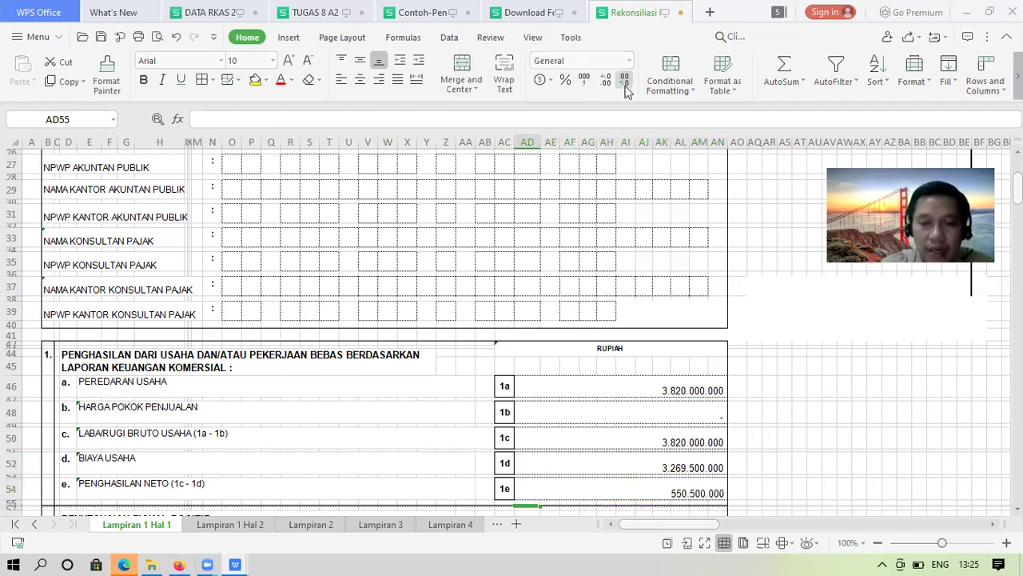
pyautogui.press('Return')
pyautogui.press('Return')
pyautogui.press('Return')
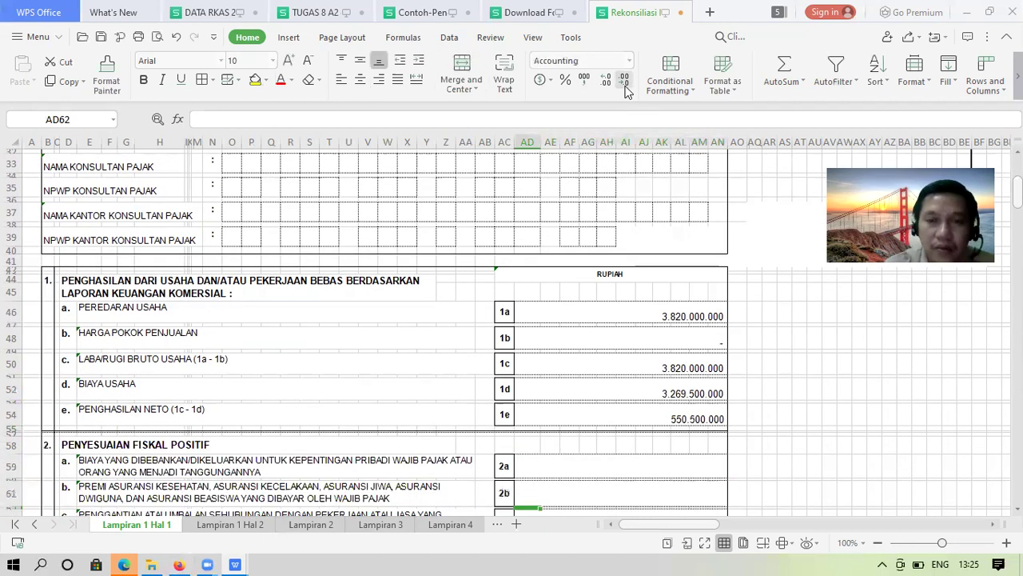
pyautogui.click(679, 423)
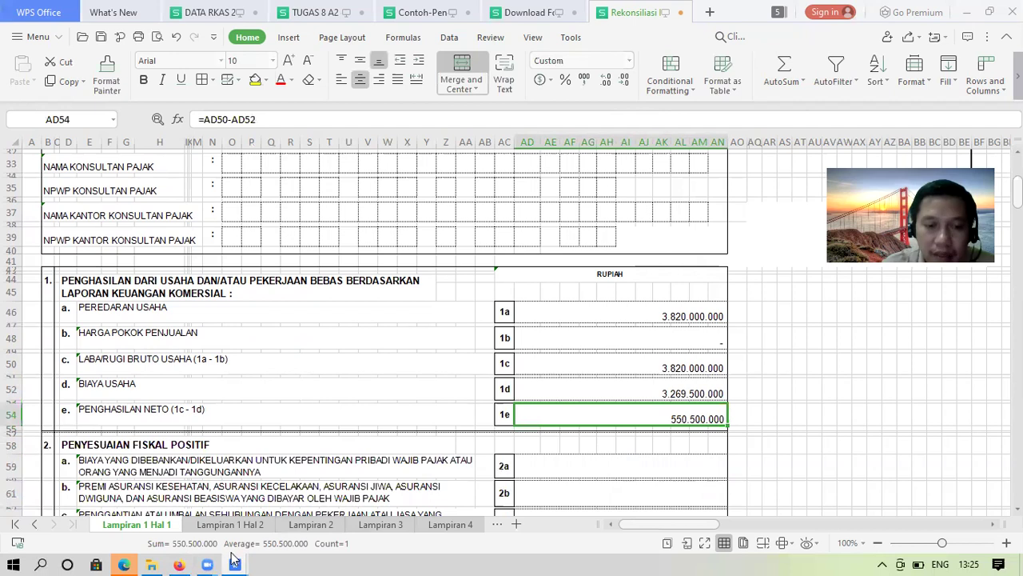
pyautogui.click(235, 467)
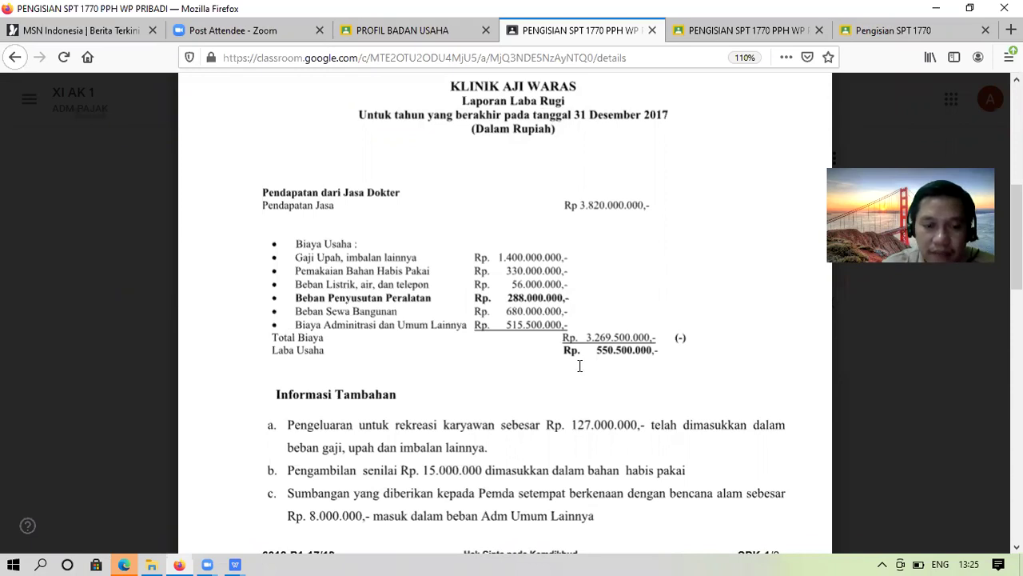
pyautogui.click(234, 562)
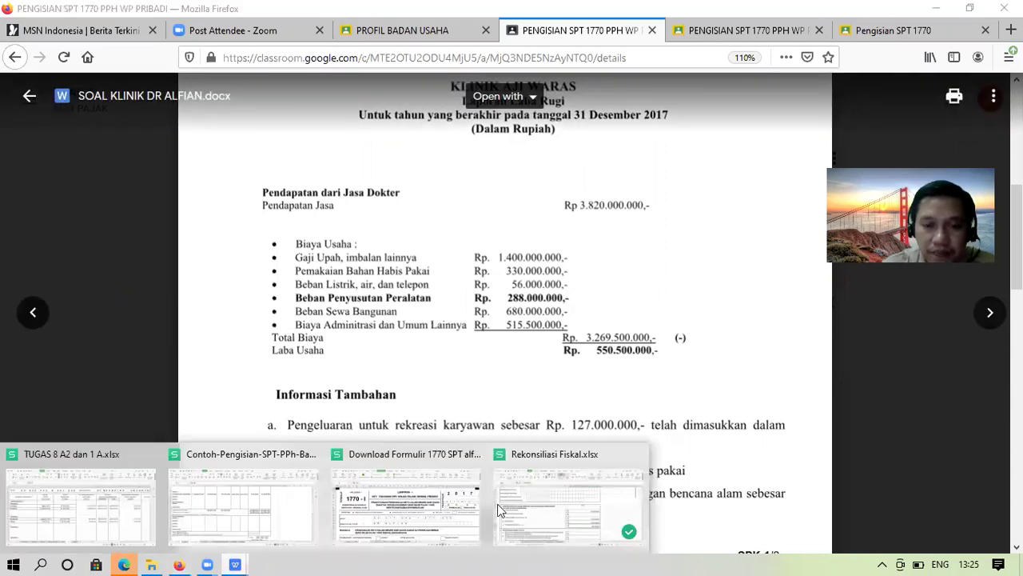
pyautogui.click(560, 500)
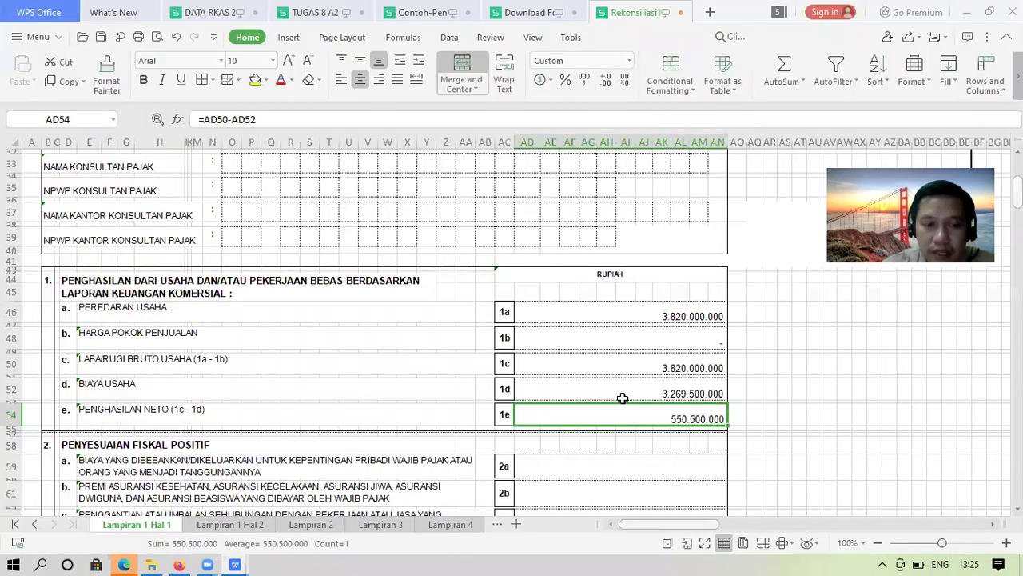
# Step through the 1d and 1e values and the adjustment amount cells below
pyautogui.press('Up')
pyautogui.press('Down')
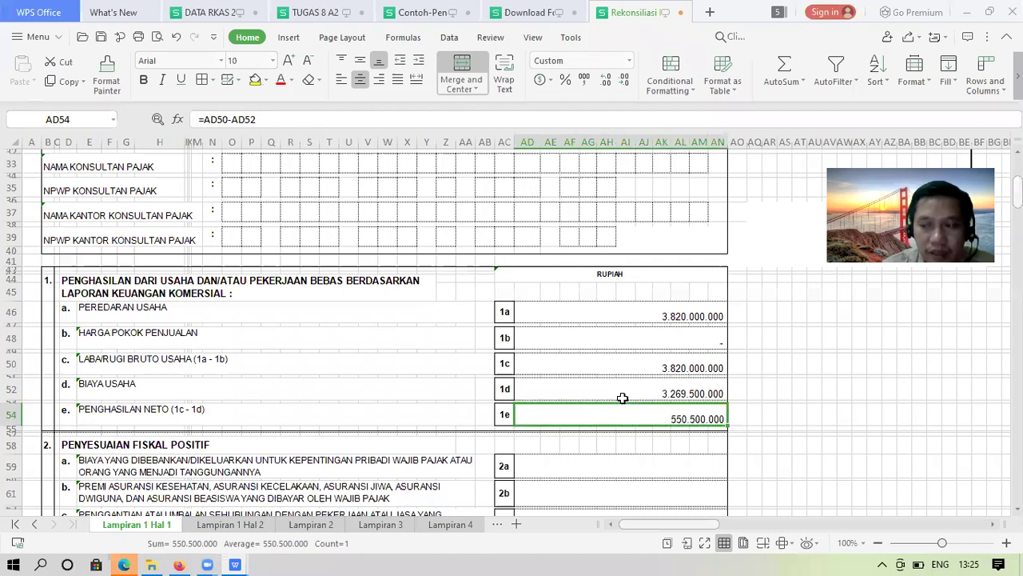
pyautogui.press('Down')
pyautogui.press('Down')
pyautogui.press('Down')
pyautogui.press('Down')
pyautogui.press('Down')
pyautogui.press('Down')
pyautogui.press('Down')
pyautogui.press('Down')
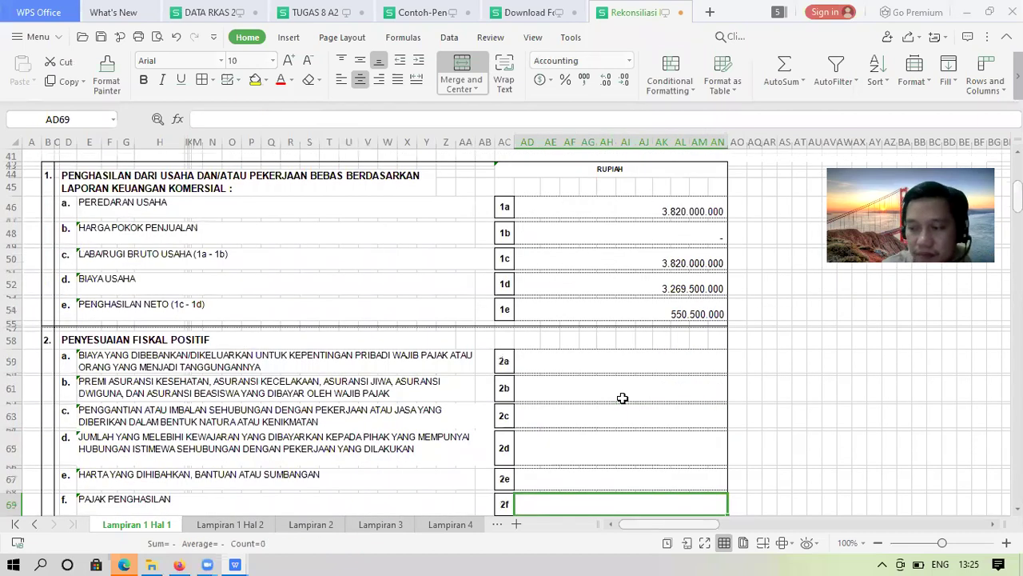
pyautogui.press('Down')
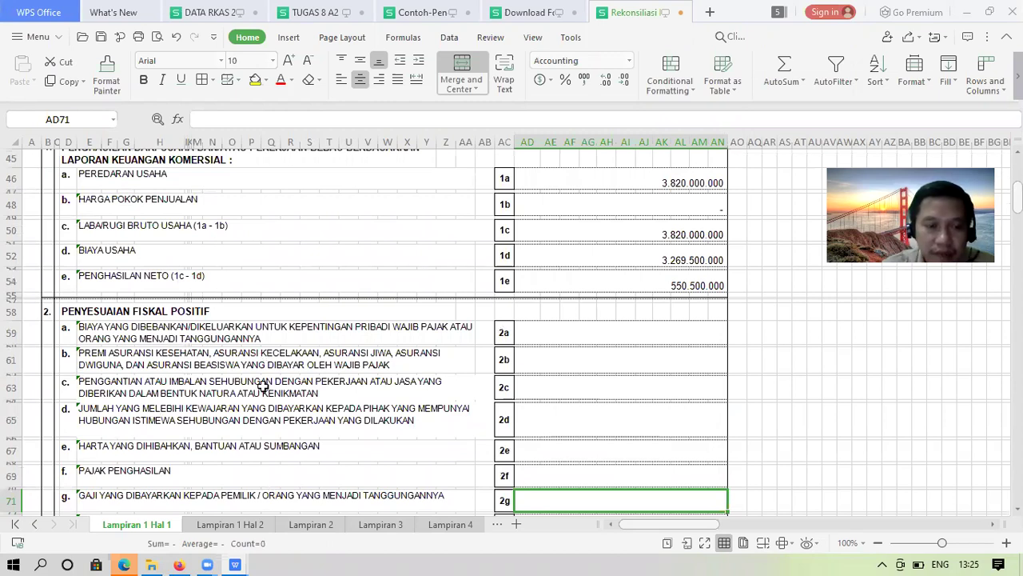
pyautogui.press('Down')
pyautogui.press('Down')
pyautogui.press('Down')
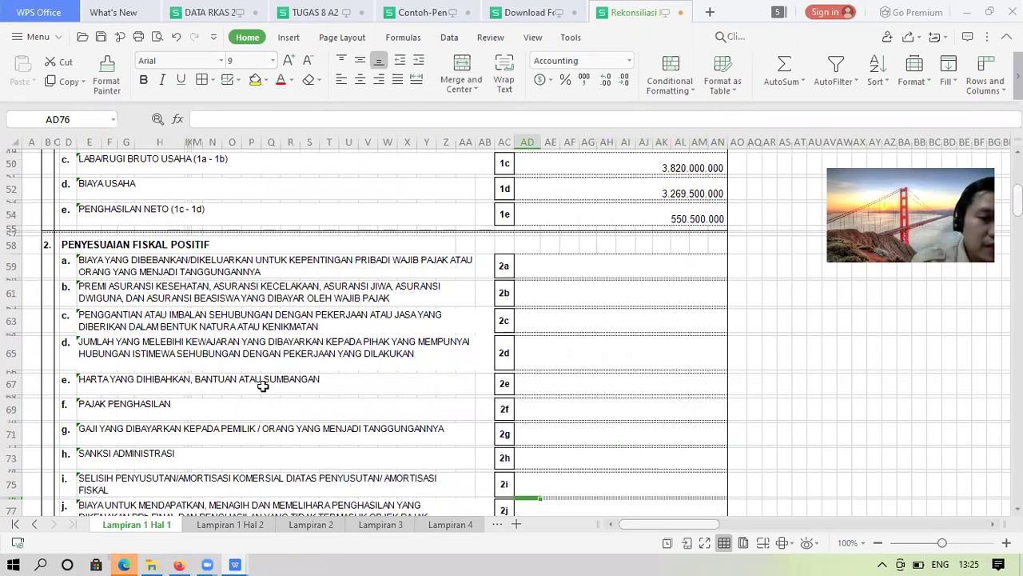
# Review the Penyesuaian Fiskal Positif descriptions 2a–2h, ending back at item 2a
pyautogui.click(91, 266)
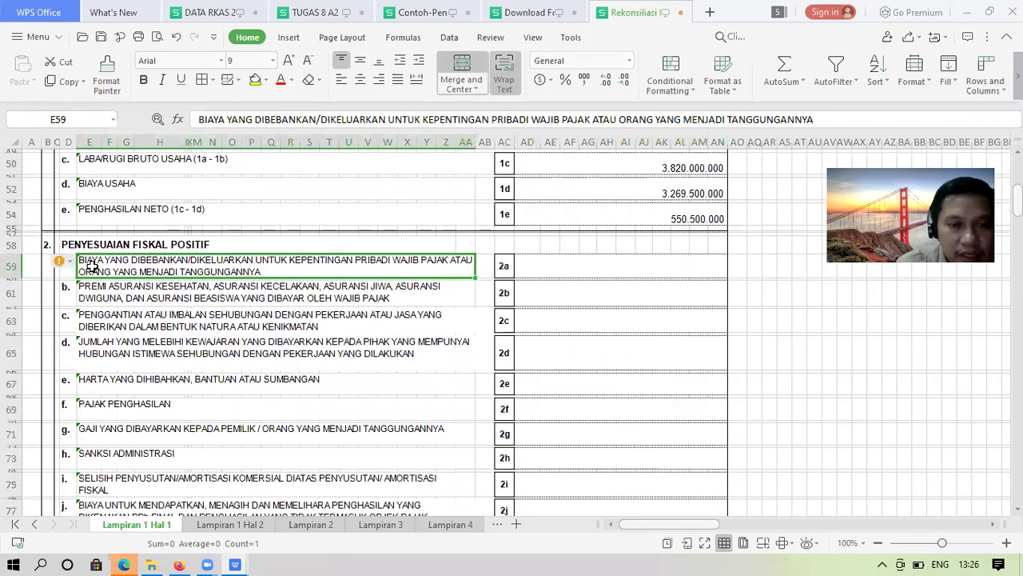
pyautogui.press('Down')
pyautogui.press('Down')
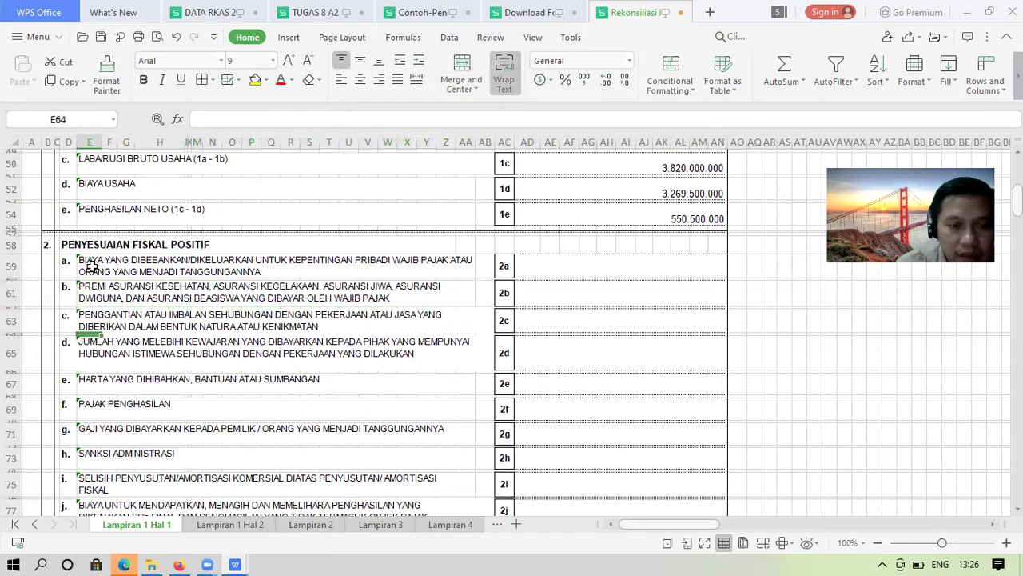
pyautogui.press('Down')
pyautogui.press('Down')
pyautogui.press('Down')
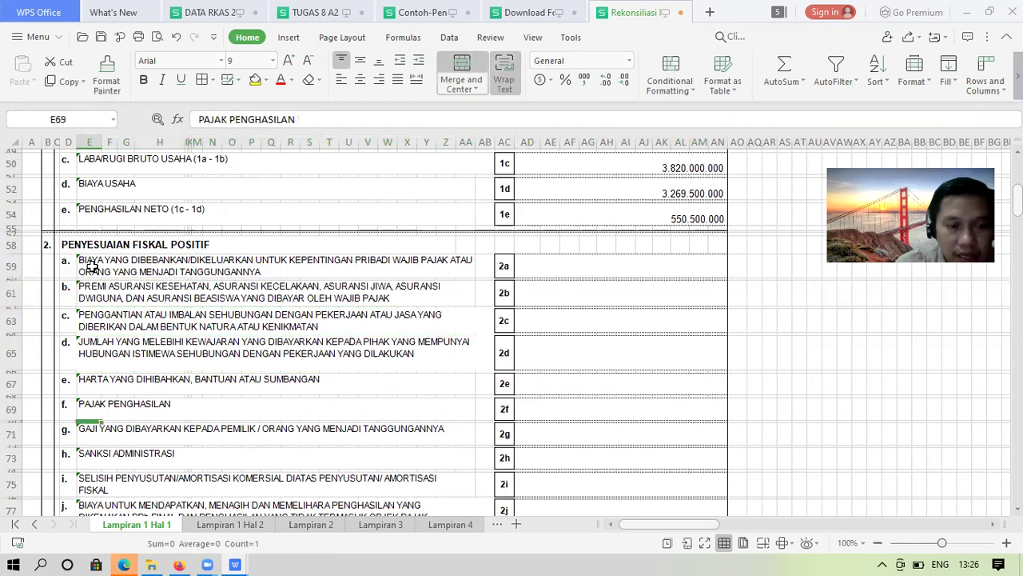
pyautogui.press('Down')
pyautogui.press('Down')
pyautogui.press('Down')
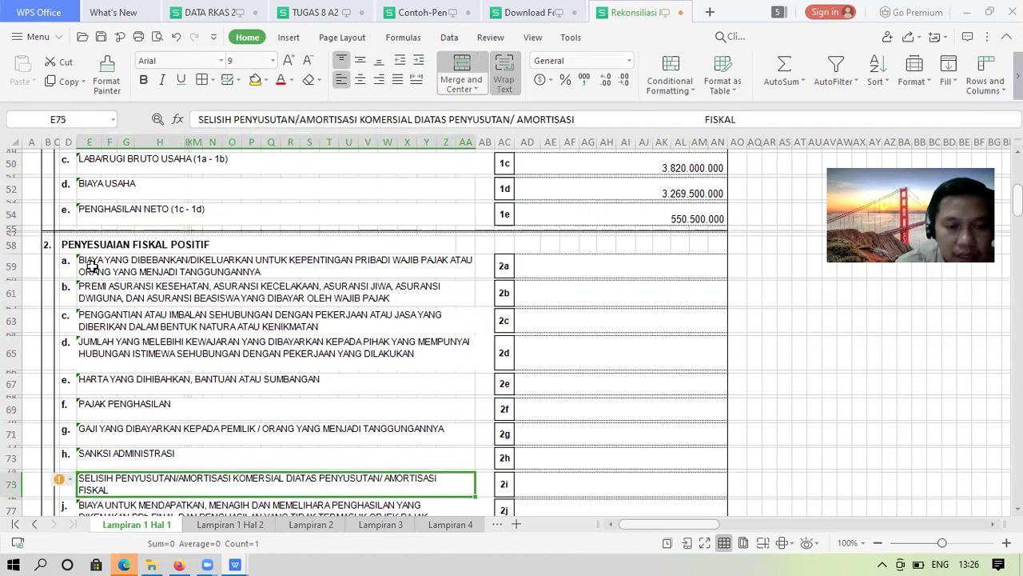
pyautogui.press('Down')
pyautogui.press('Down')
pyautogui.press('Down')
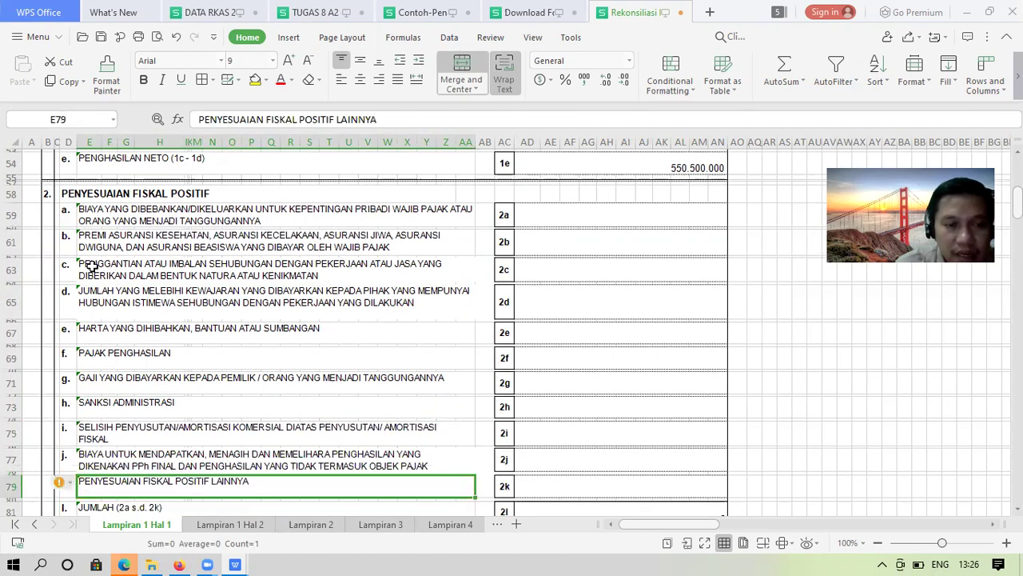
pyautogui.press('Up')
pyautogui.hotkey('ctrl', 'Up')
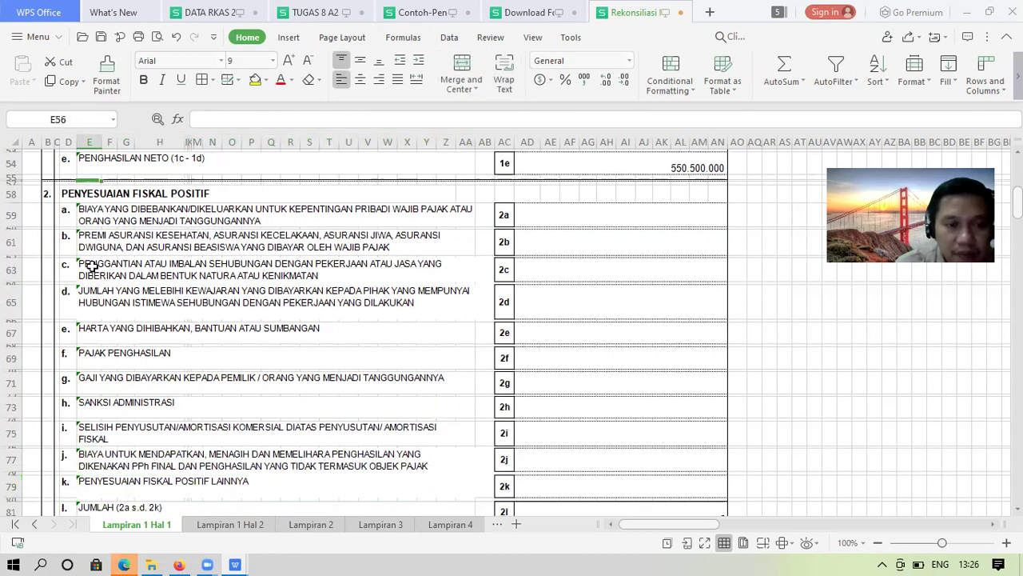
pyautogui.press('Down')
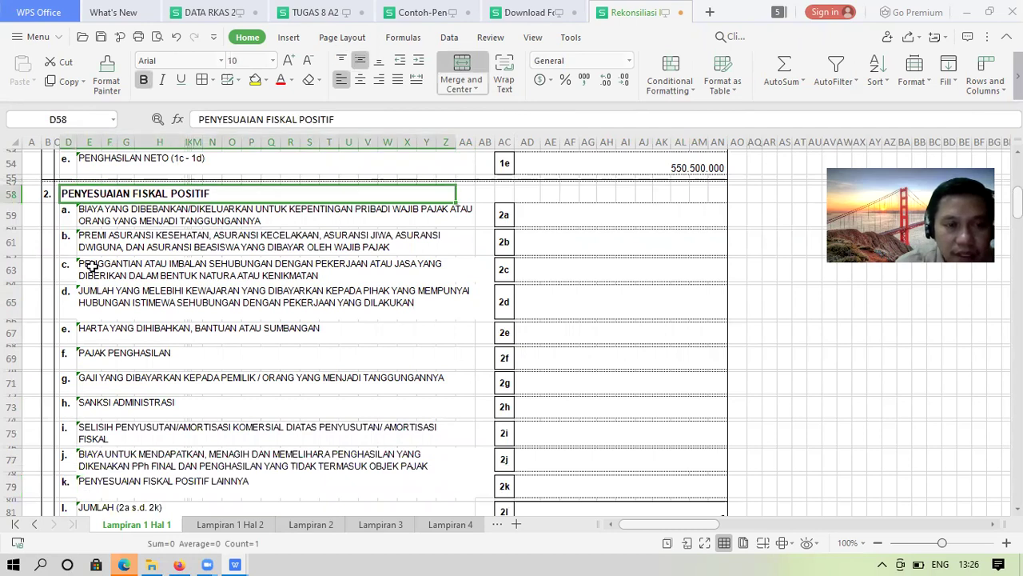
pyautogui.press('Down')
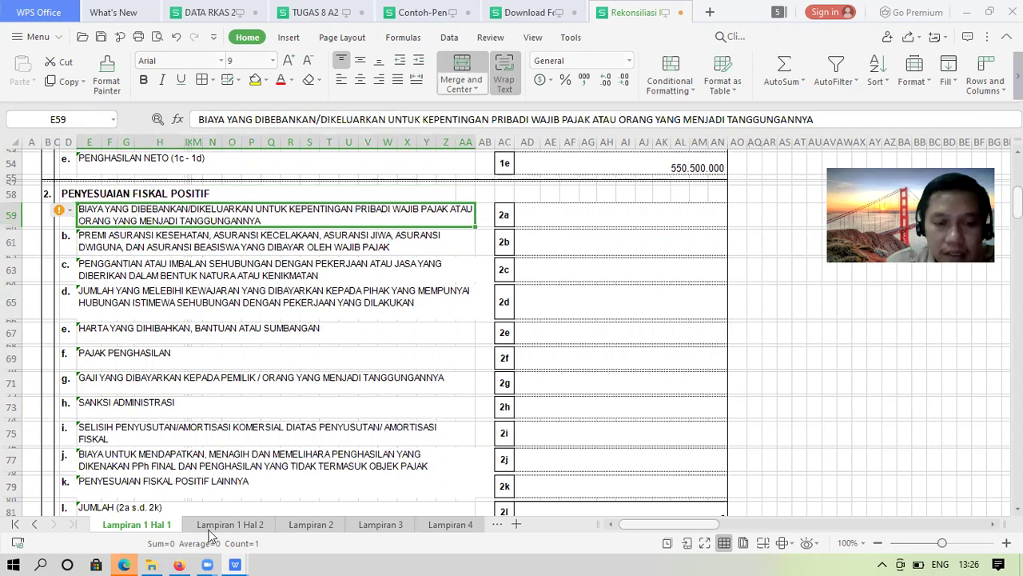
# Scroll the case document to Informasi Tambahan and the 290.000.000 fiscal depreciation note
pyautogui.moveTo(180, 558)
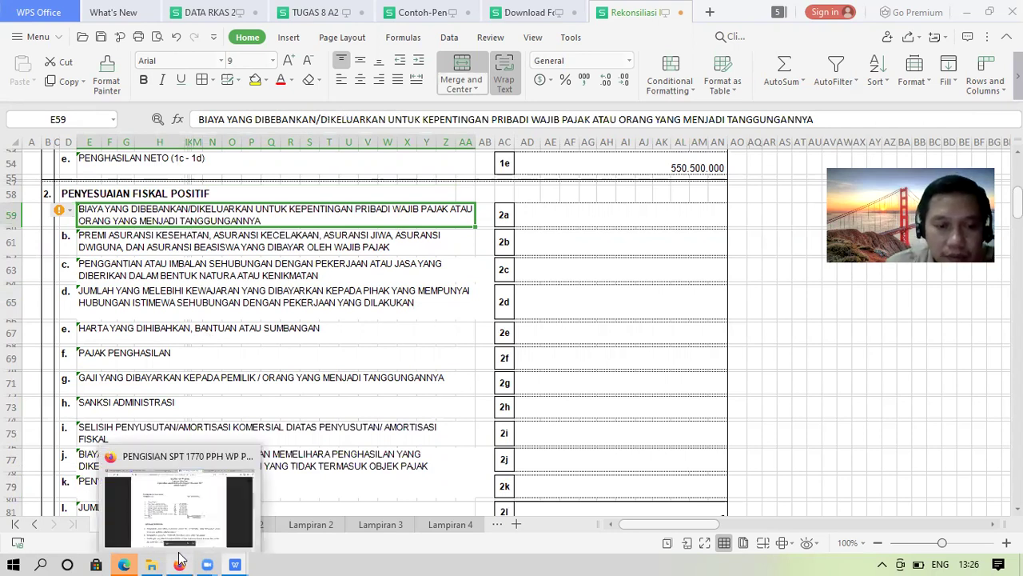
pyautogui.click(177, 512)
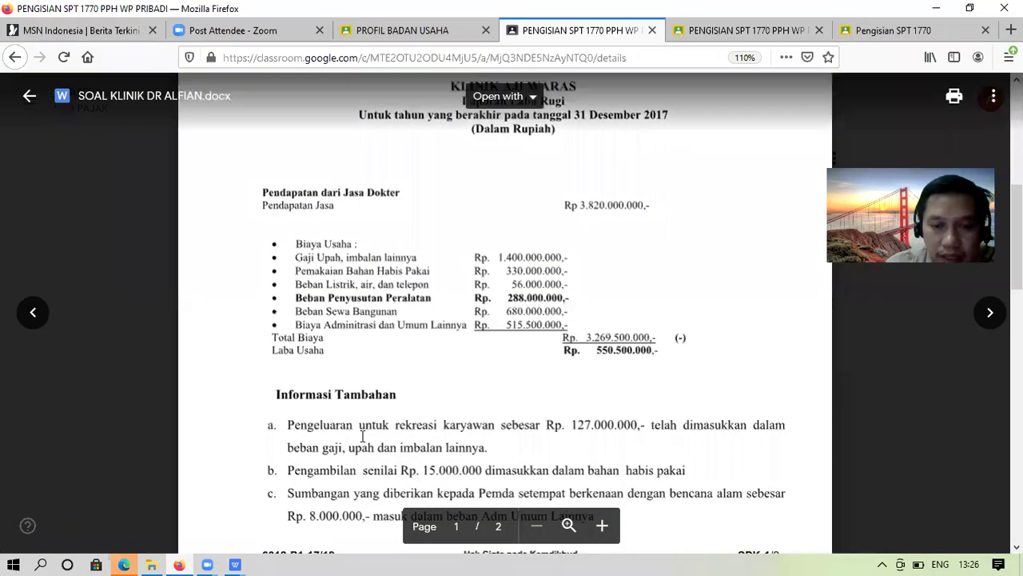
pyautogui.scroll(-2, 362, 435)
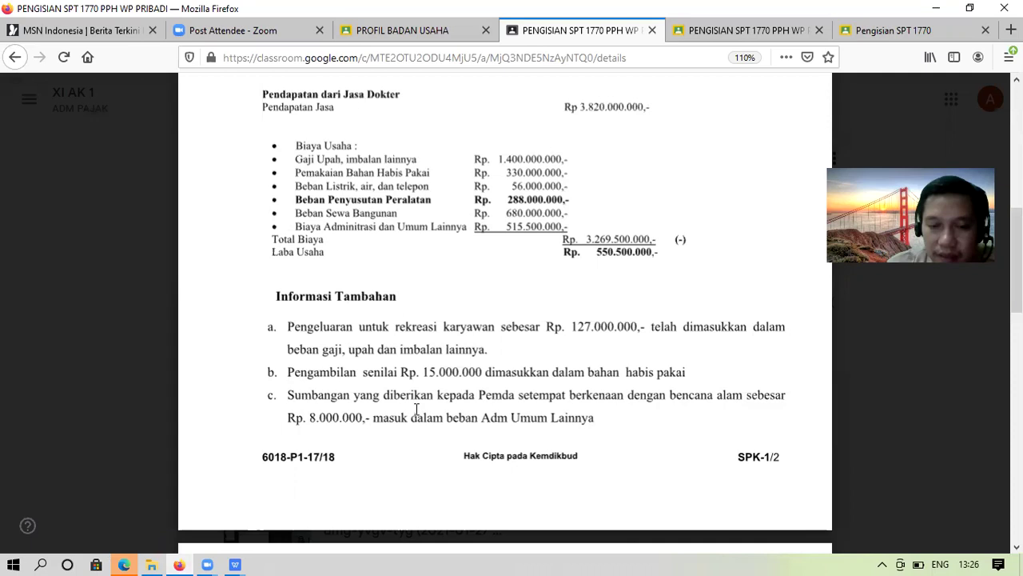
pyautogui.scroll(-2, 416, 408)
pyautogui.scroll(-1, 416, 408)
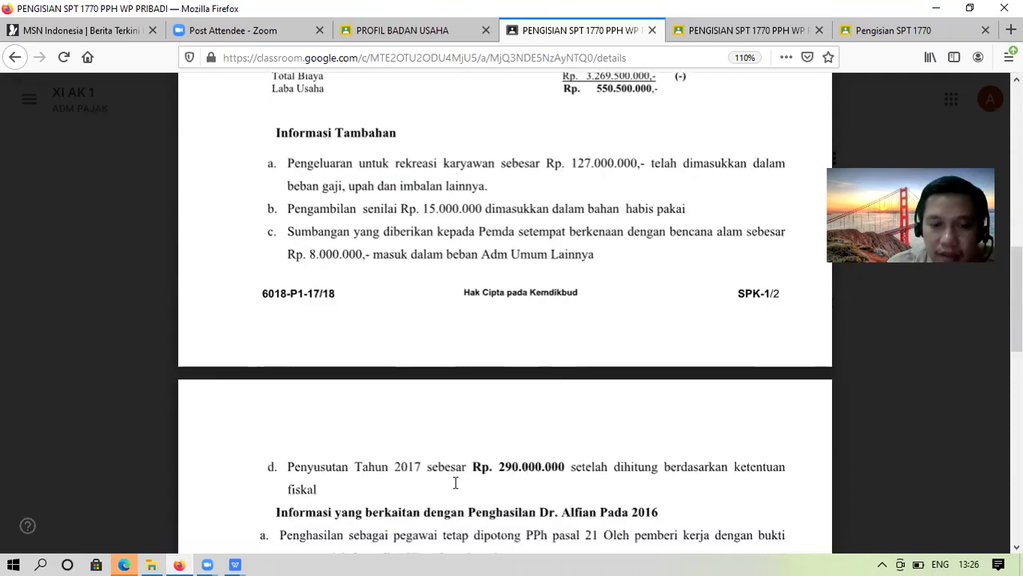
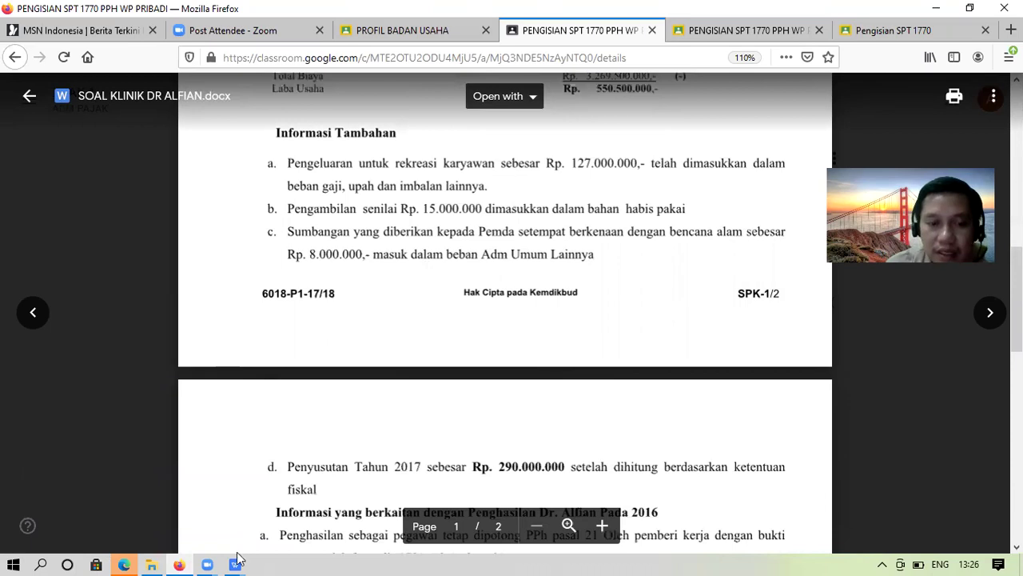
# Switch from the Firefox case document back to the Rekonsiliasi Fiskal.xlsx workbook window
pyautogui.moveTo(237, 559)
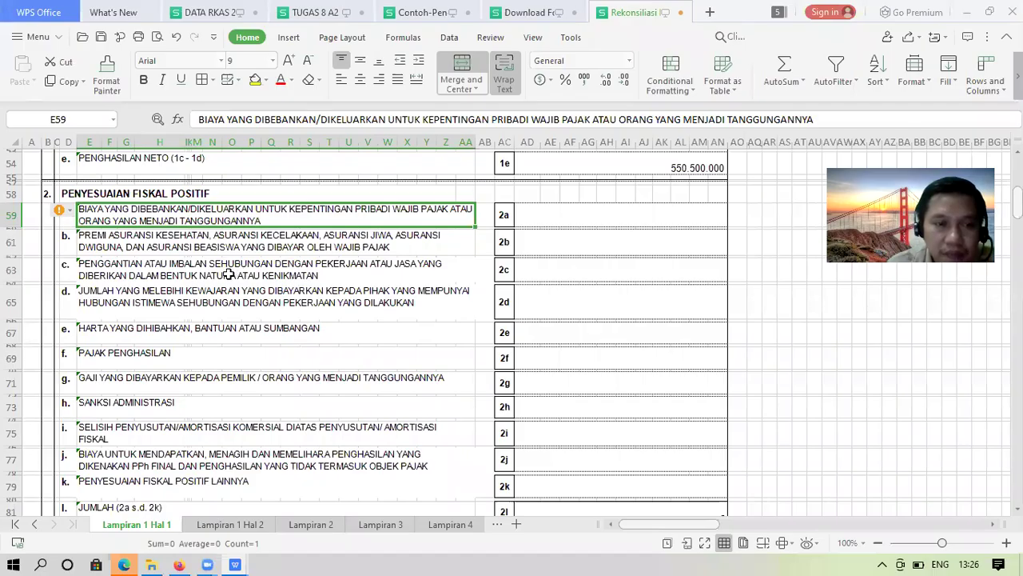
# Enter 127.000.000 in AD63 for the 2c benefits-in-kind line, then switch back to Firefox
pyautogui.click(195, 269)
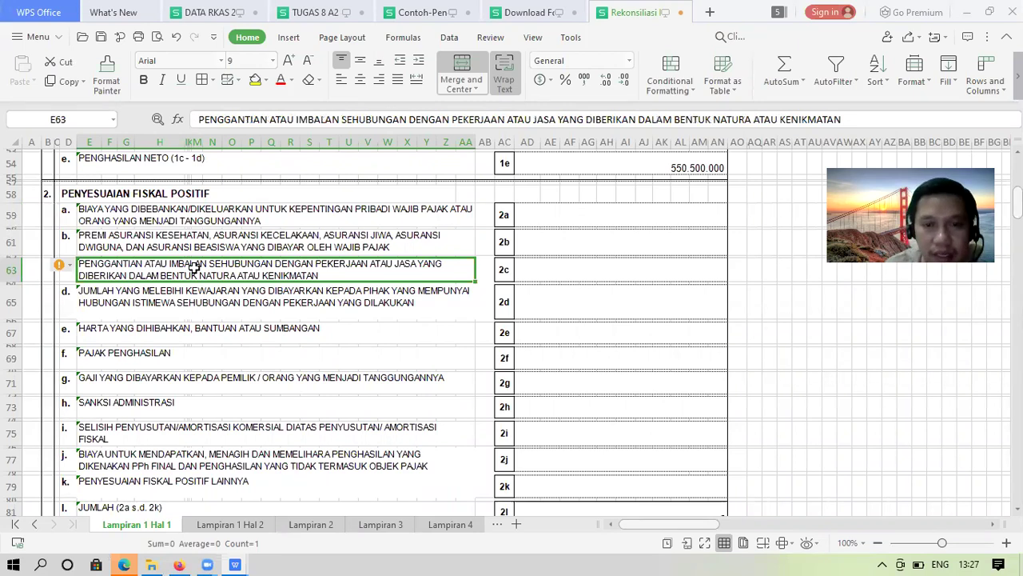
pyautogui.press('Right')
pyautogui.press('Right')
pyautogui.press('Right')
pyautogui.write('15')
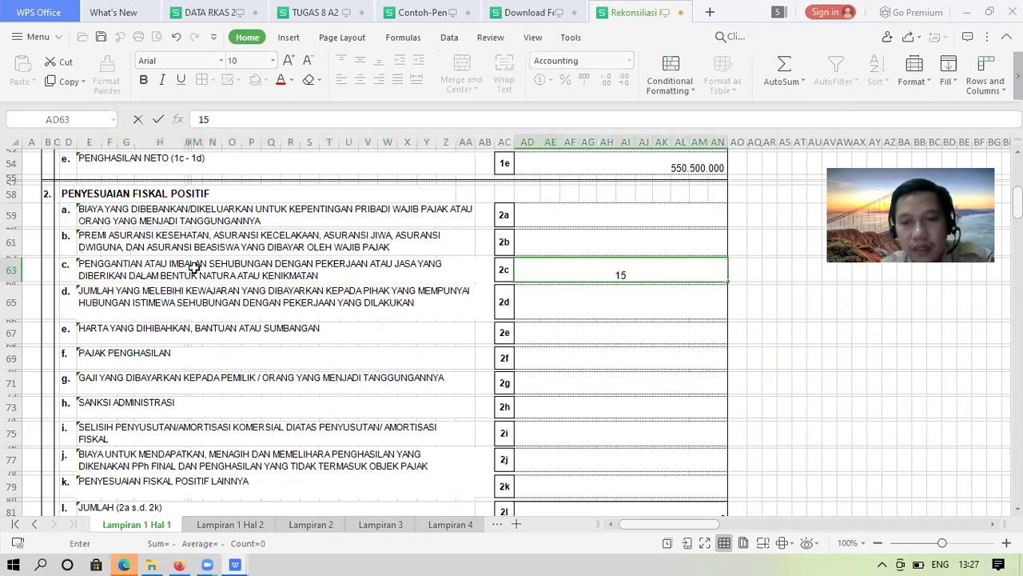
pyautogui.write('0000000')
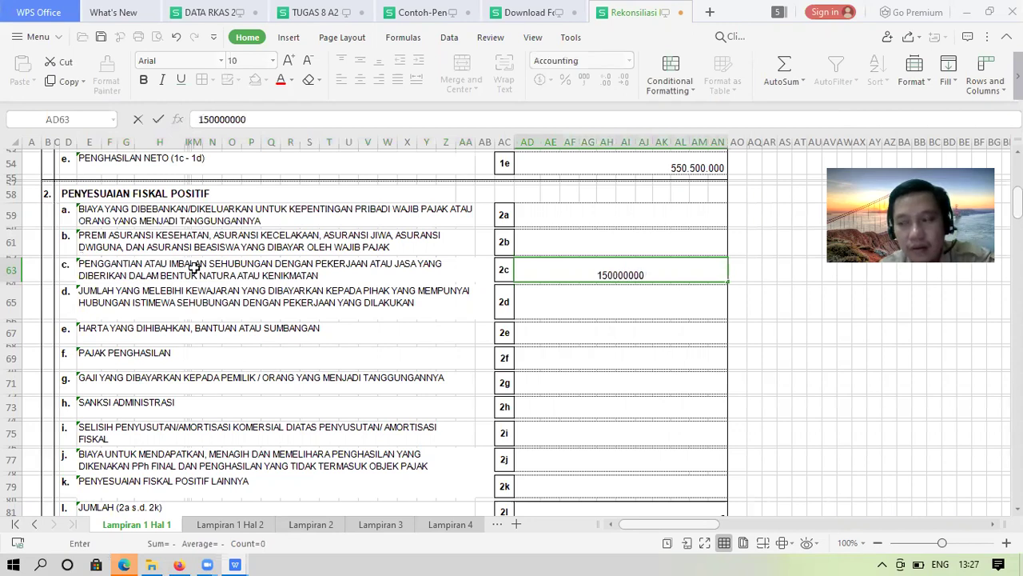
pyautogui.write('0')
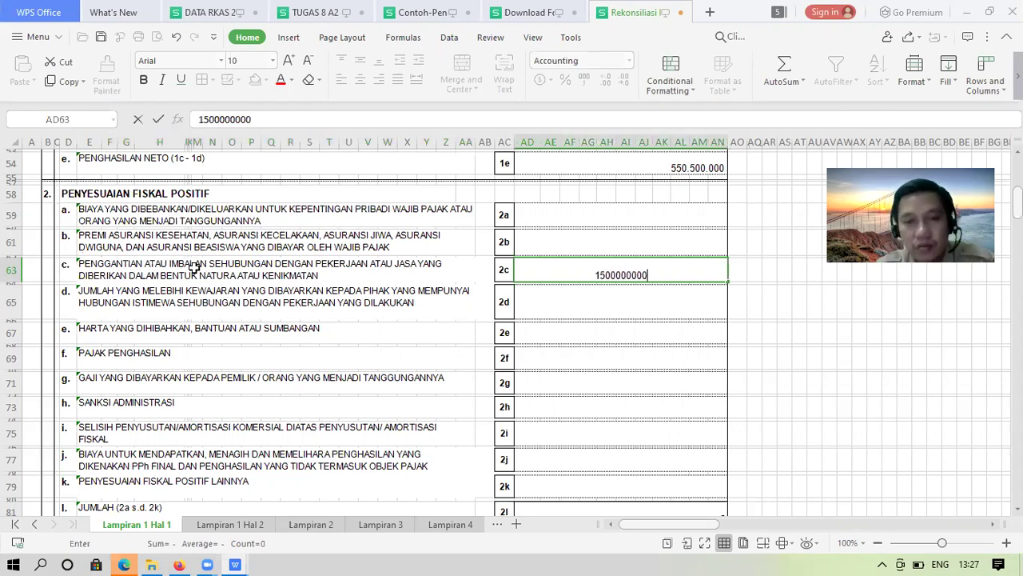
pyautogui.press('BackSpace')
pyautogui.press('BackSpace')
pyautogui.press('BackSpace')
pyautogui.press('BackSpace')
pyautogui.press('BackSpace')
pyautogui.press('BackSpace')
pyautogui.press('BackSpace')
pyautogui.press('BackSpace')
pyautogui.press('BackSpace')
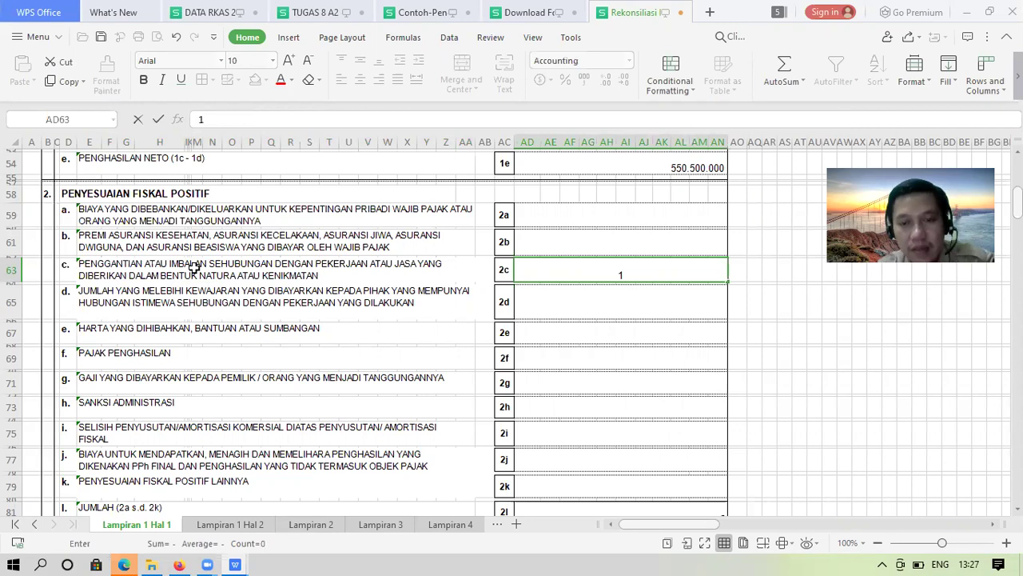
pyautogui.write('2700000')
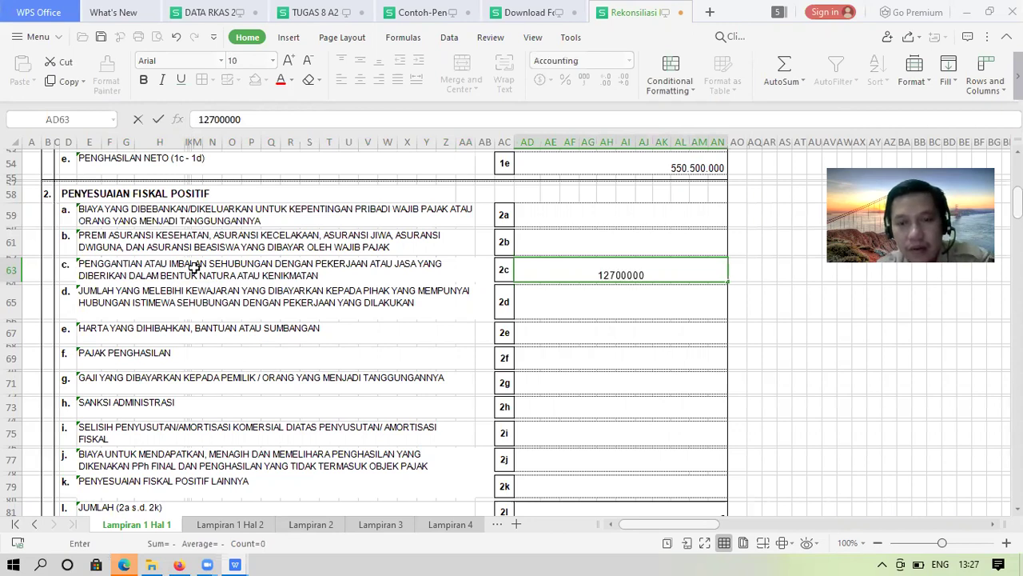
pyautogui.write('0')
pyautogui.press('Return')
pyautogui.press('Up')
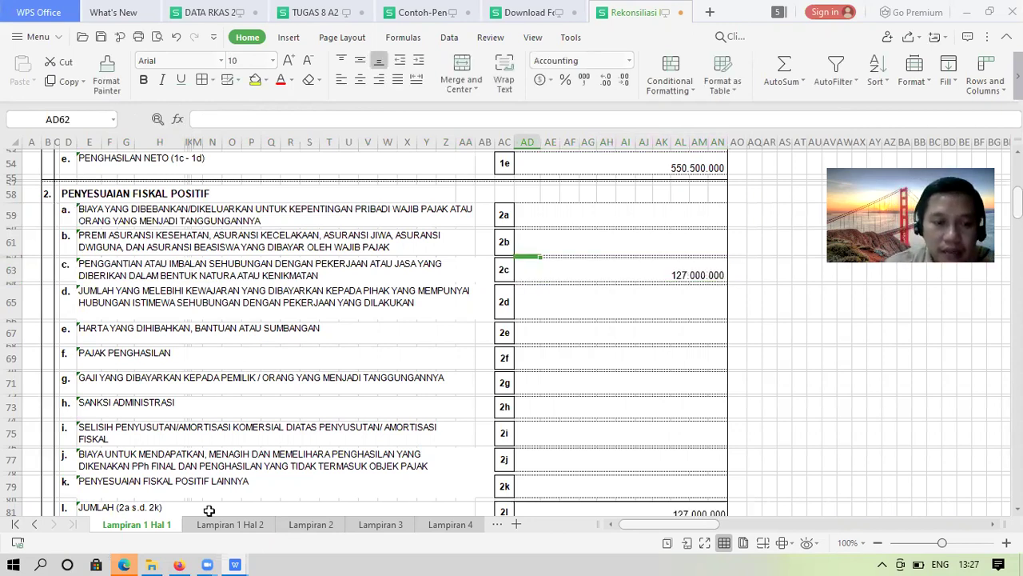
pyautogui.hotkey('alt', 'Tab')
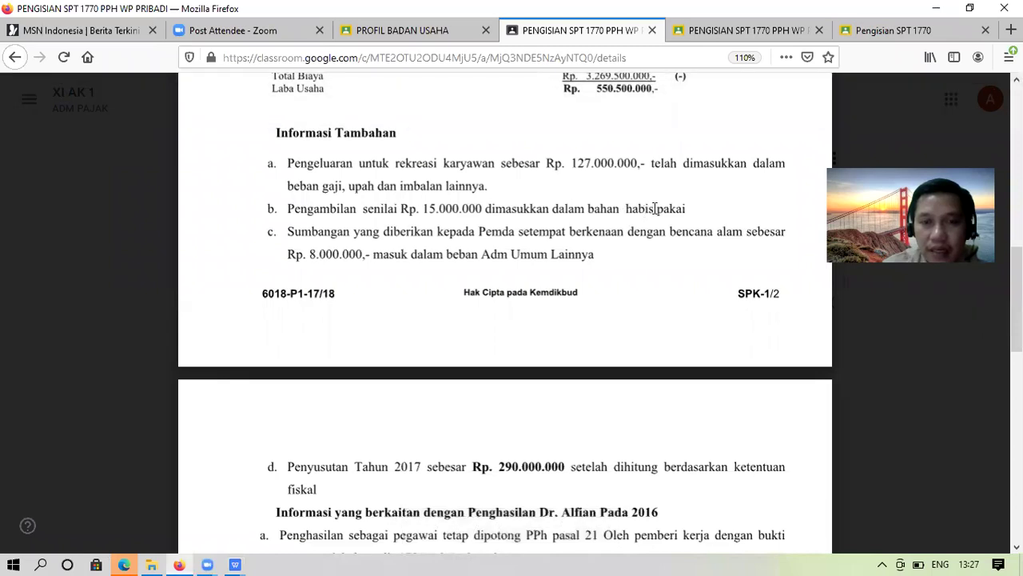
# Leave the exam documents and bring the Rekonsiliasi Fiskal workbook to the front
pyautogui.click(886, 32)
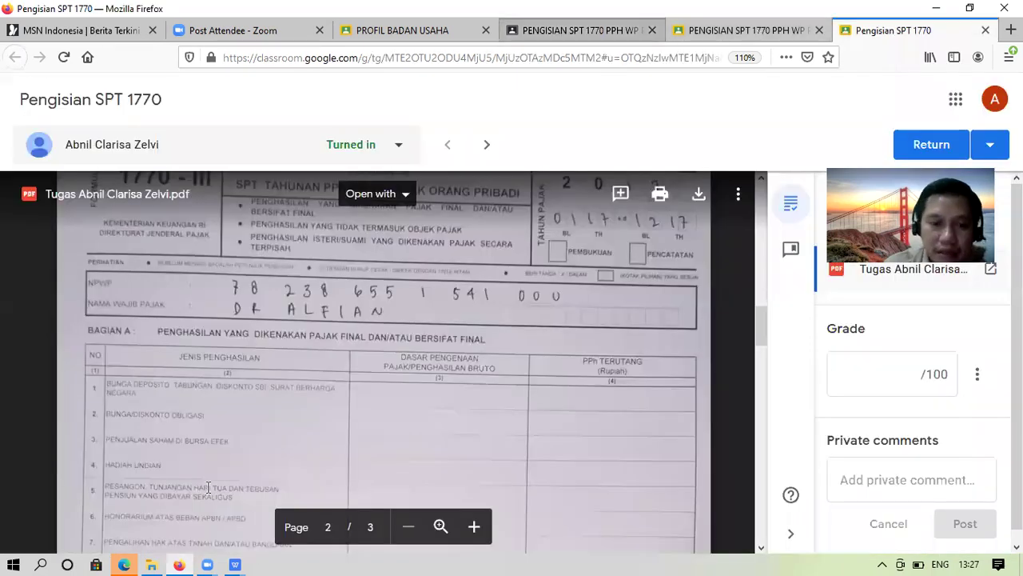
pyautogui.hotkey('ctrl', '4')
pyautogui.click(235, 563)
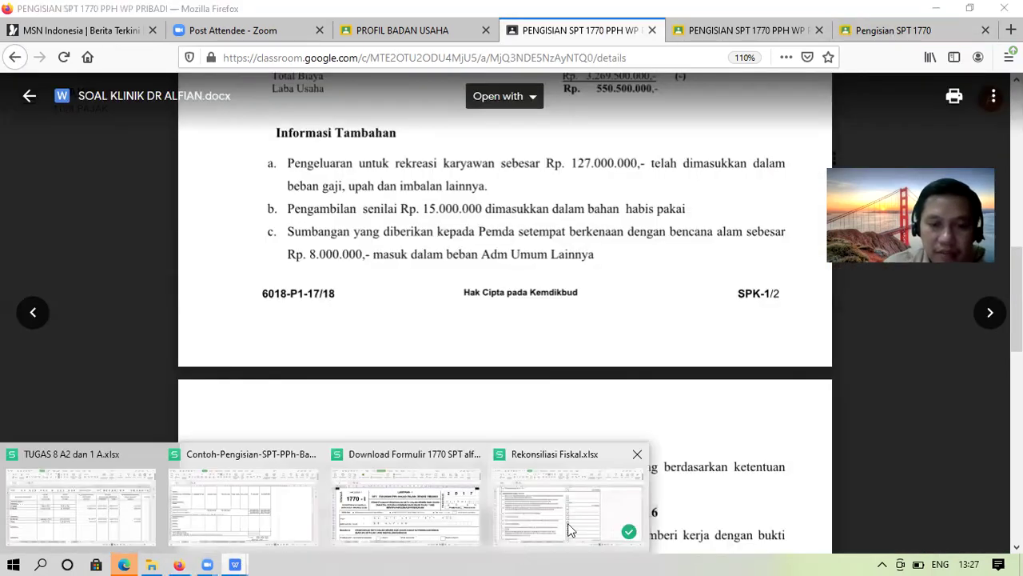
pyautogui.press('Return')
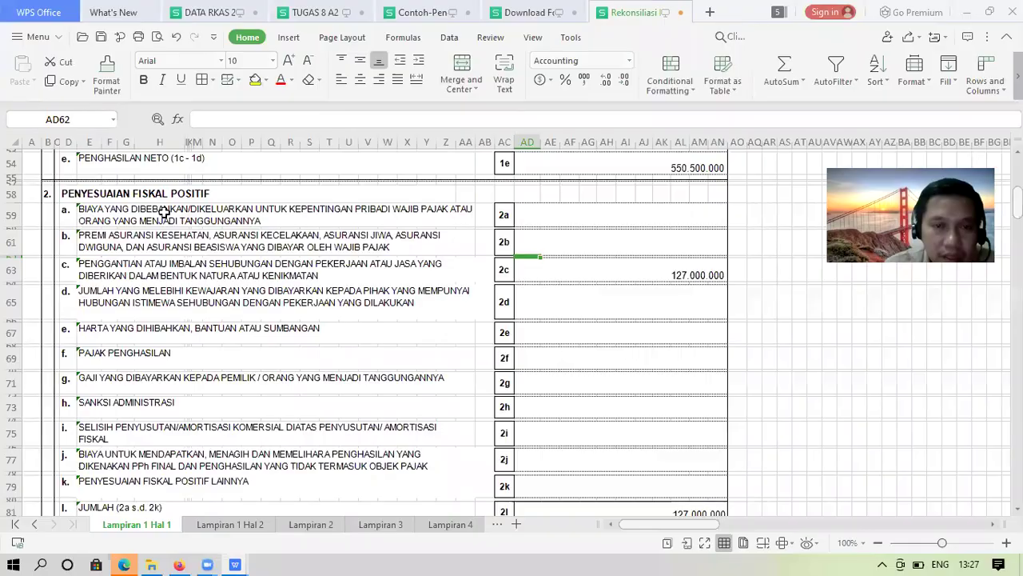
# Enter 15.000.000 in AD59 for the 2a personal-expense line, then return to Firefox
pyautogui.click(163, 212)
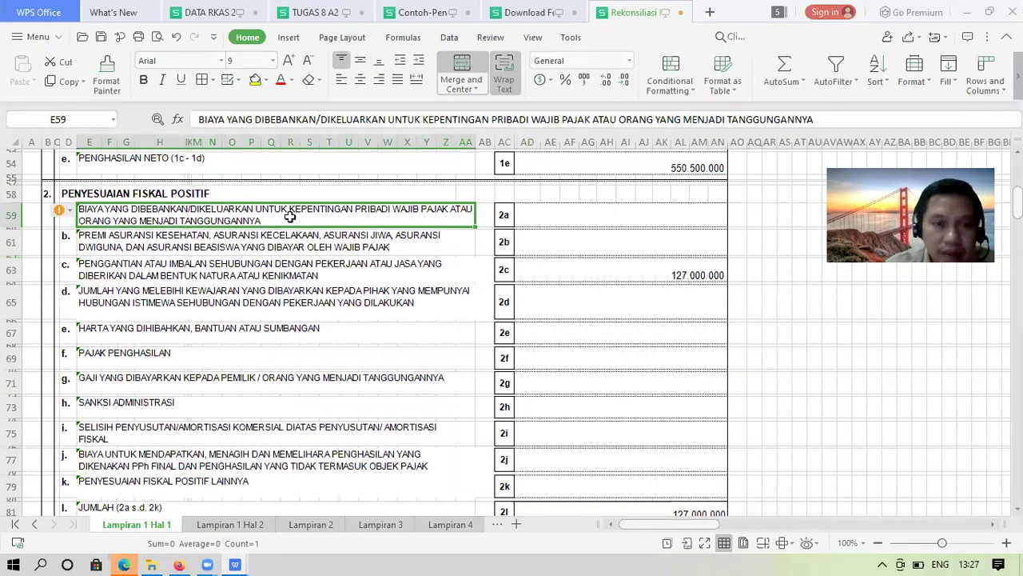
pyautogui.click(544, 215)
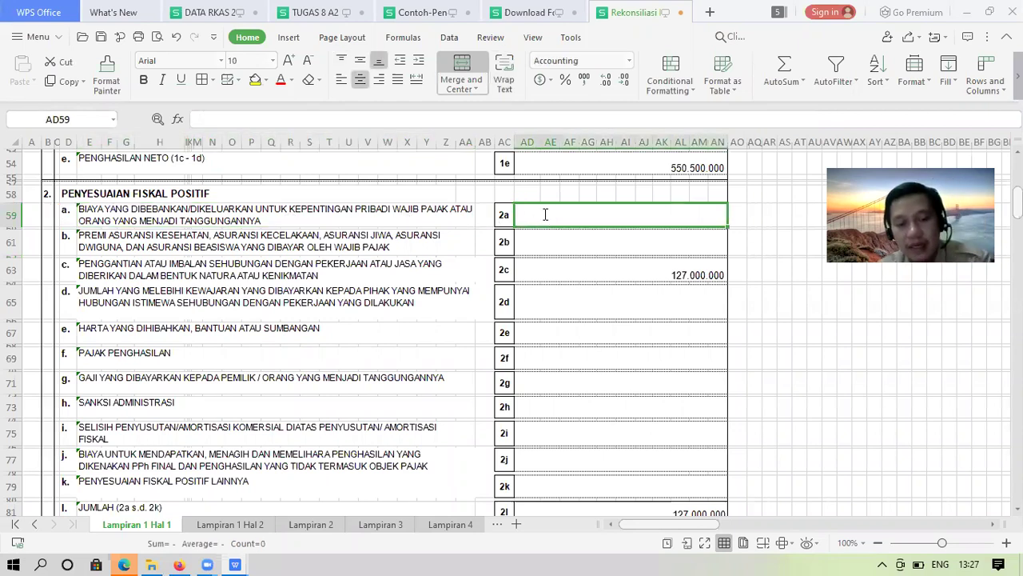
pyautogui.write('150000')
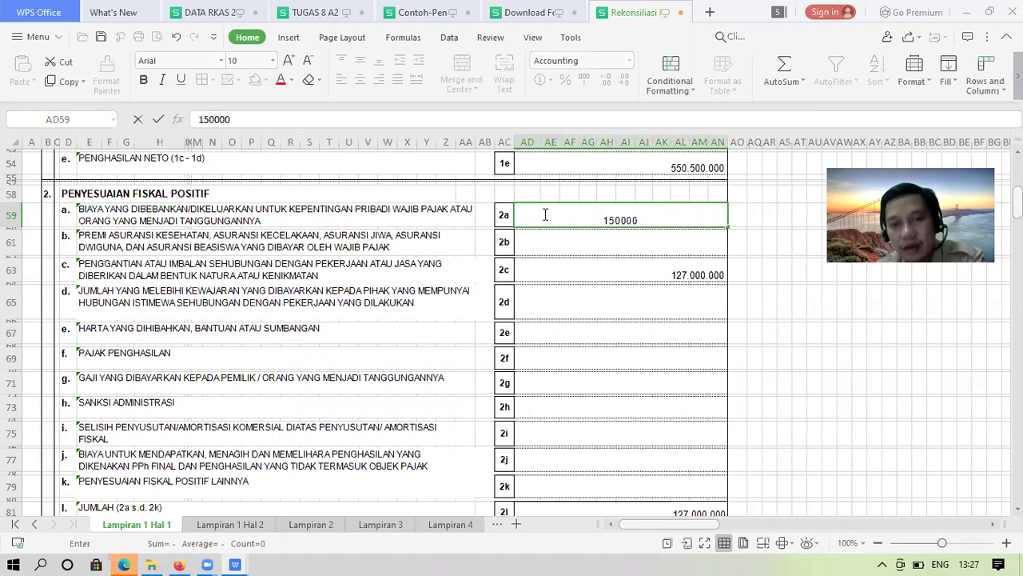
pyautogui.write('000')
pyautogui.hotkey('ctrl', 'Return')
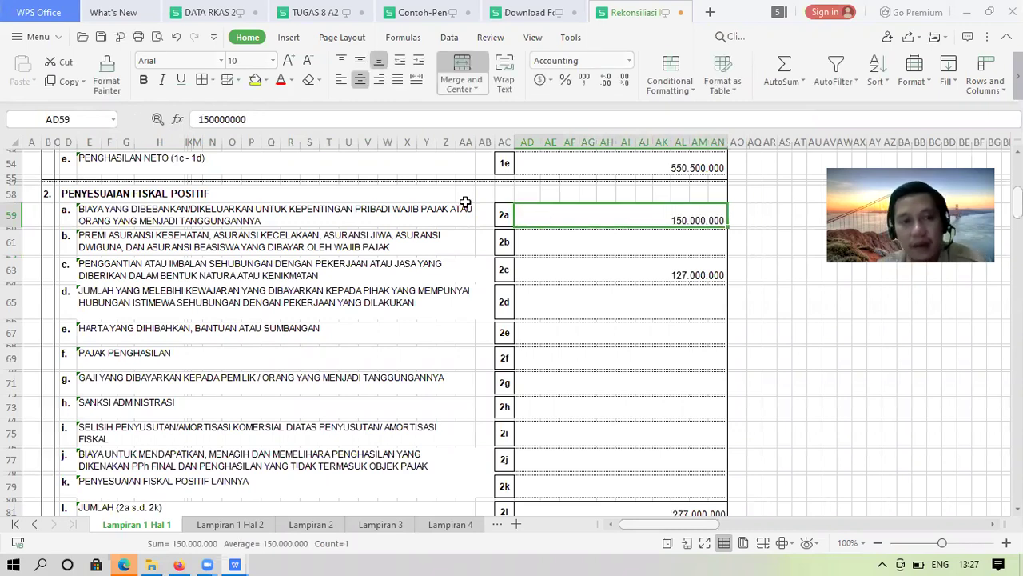
pyautogui.hotkey('ctrl', 'z')
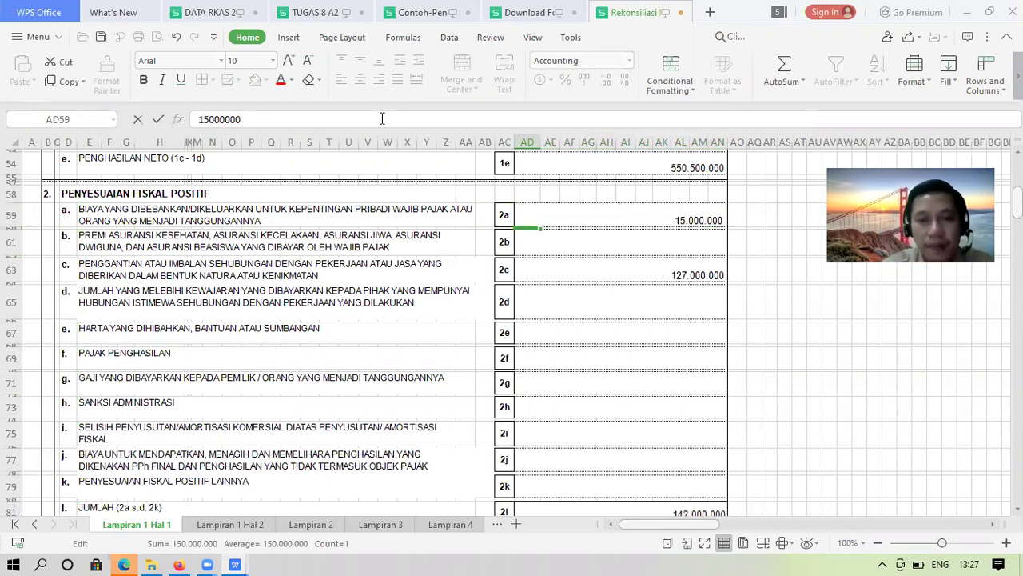
pyautogui.press('Down')
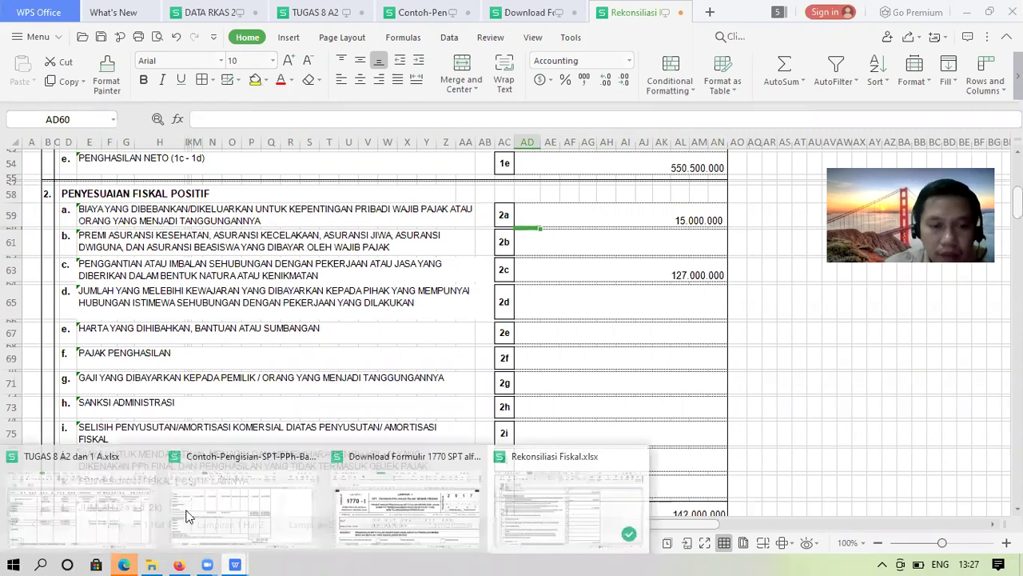
pyautogui.hotkey('alt', 'Tab')
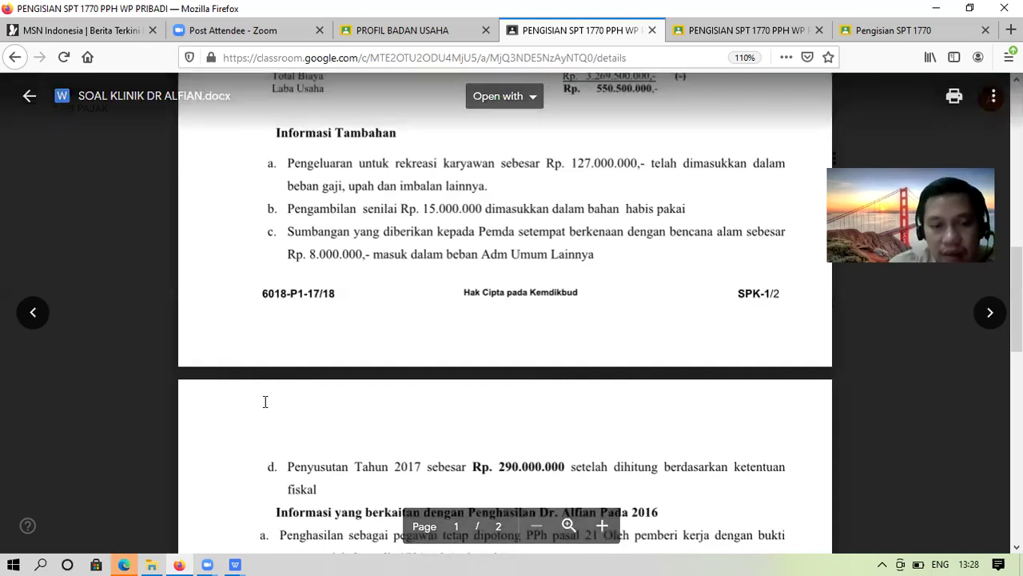
# Put 8.000.000 in AD67 for 2e donations, removing an extra zero, so 2l reaches 150.000.000
pyautogui.click(238, 562)
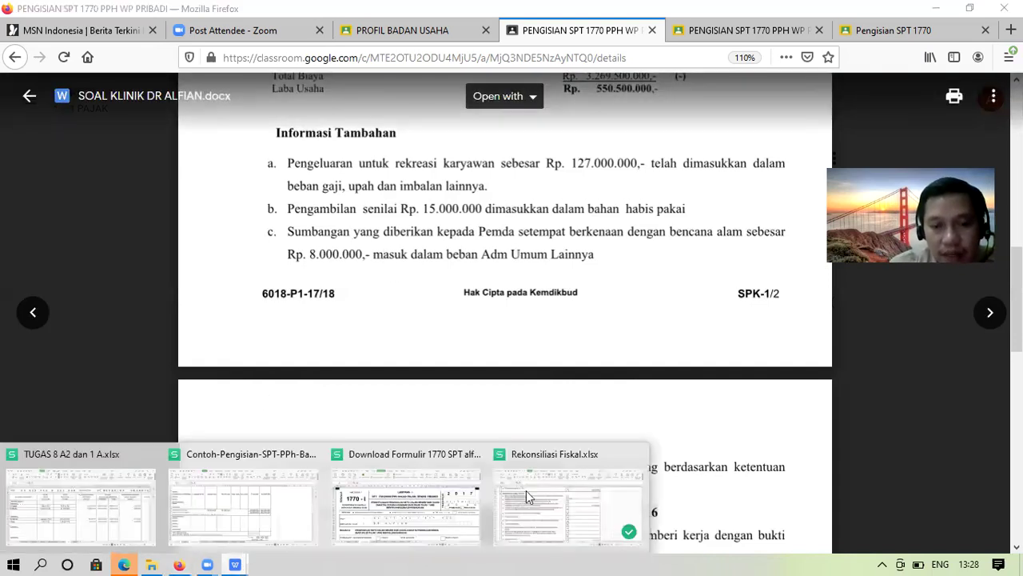
pyautogui.click(525, 496)
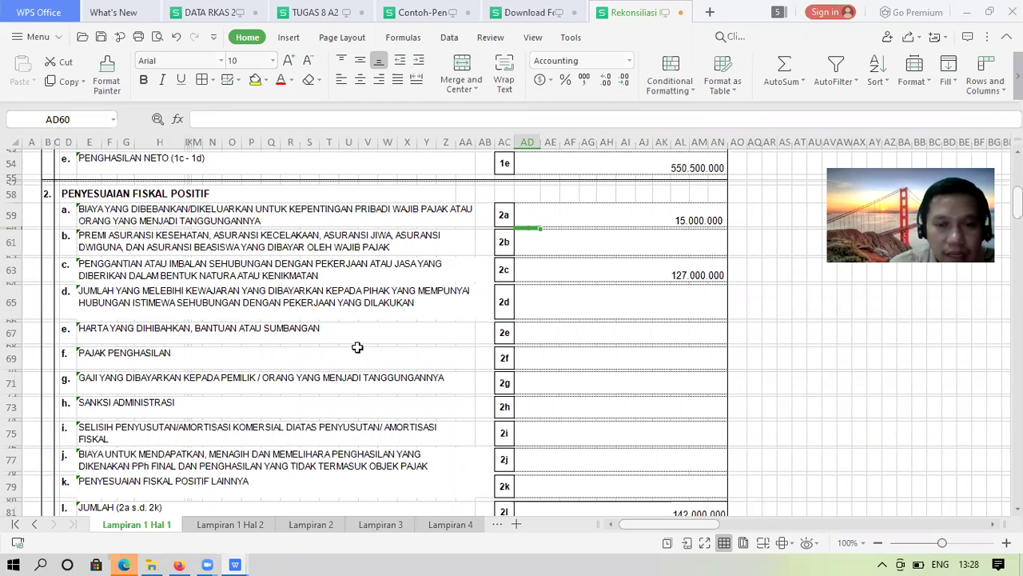
pyautogui.click(549, 329)
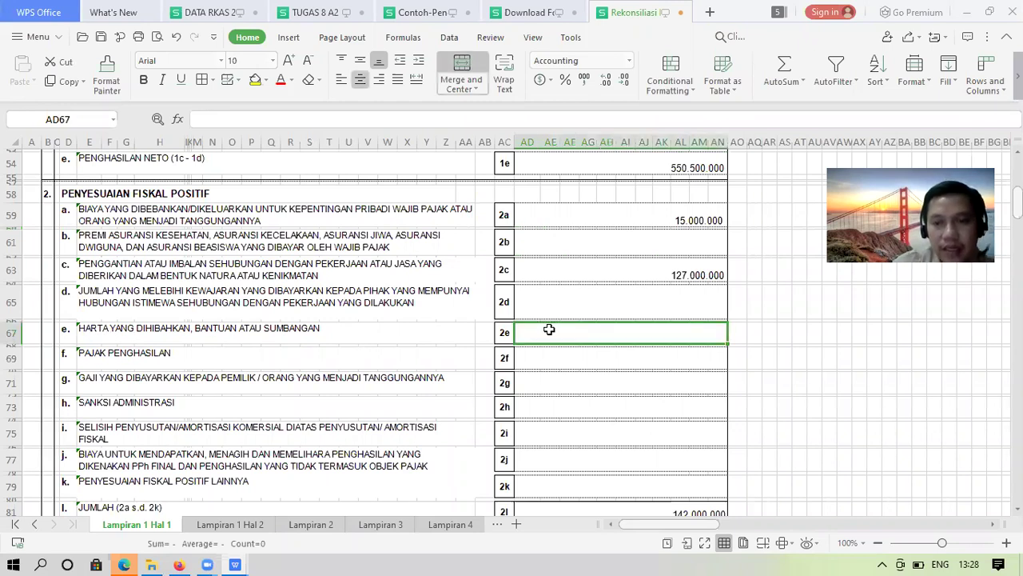
pyautogui.write('8')
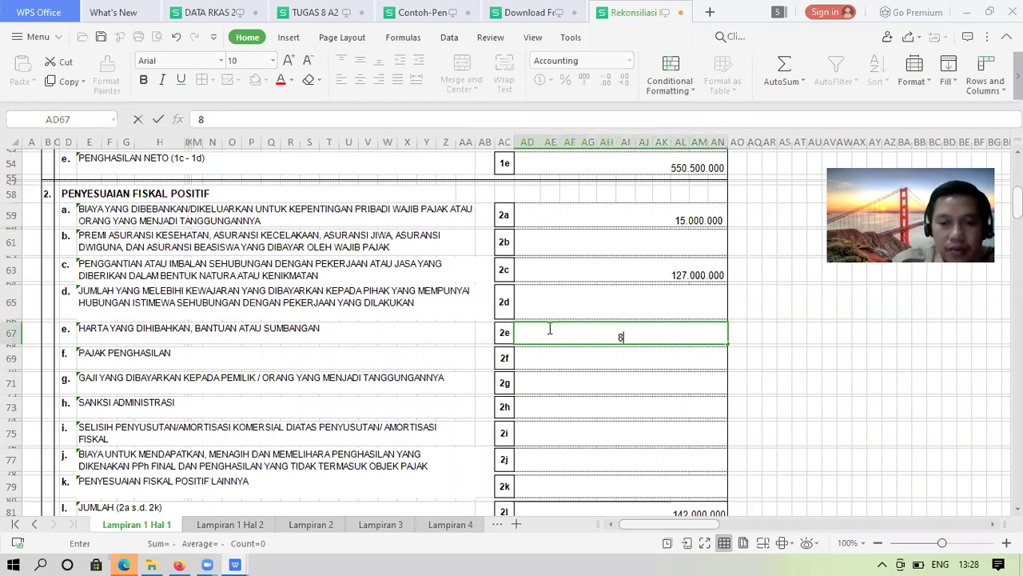
pyautogui.write('00000')
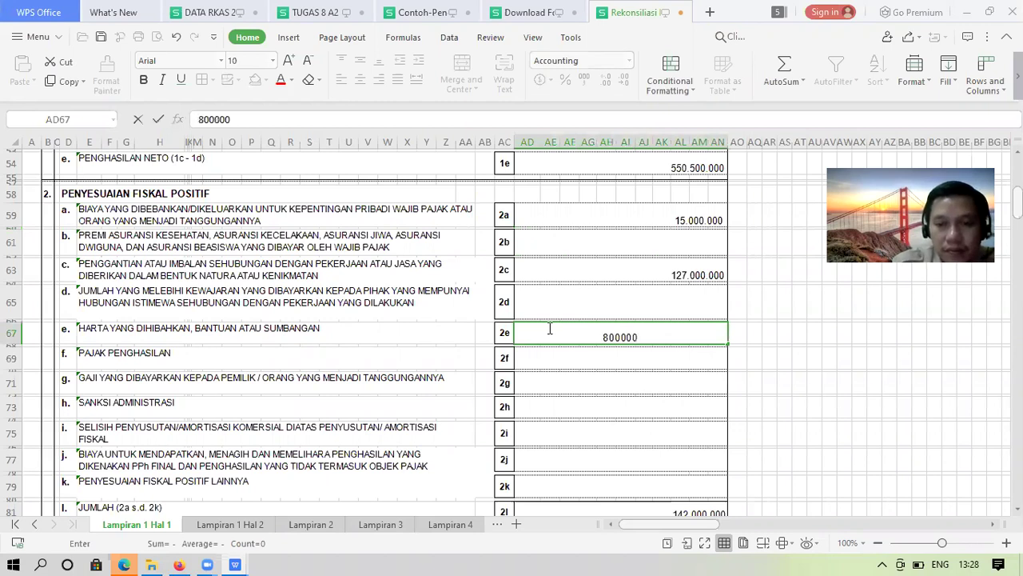
pyautogui.write('00')
pyautogui.press('Return')
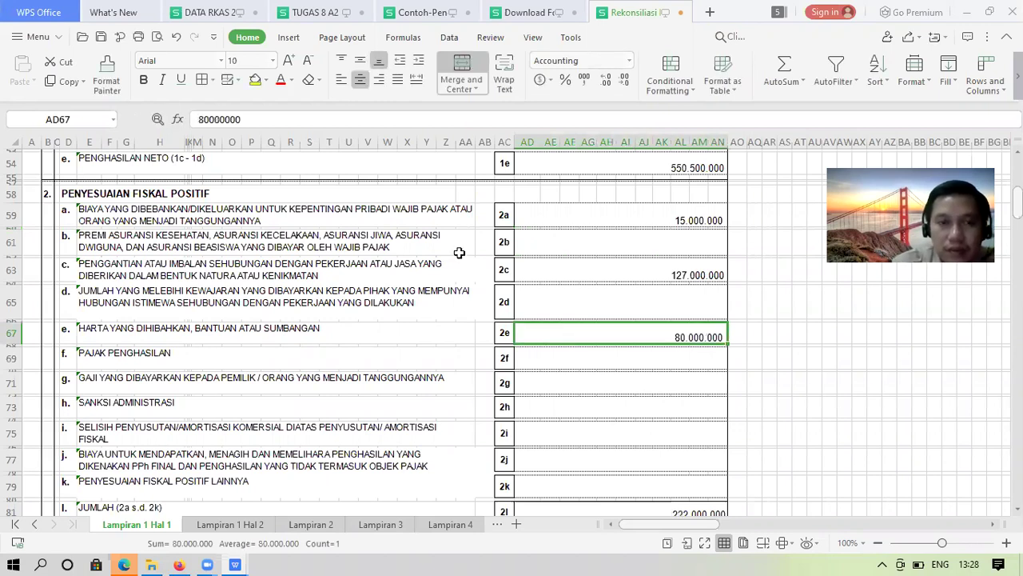
pyautogui.click(359, 119)
pyautogui.press('BackSpace')
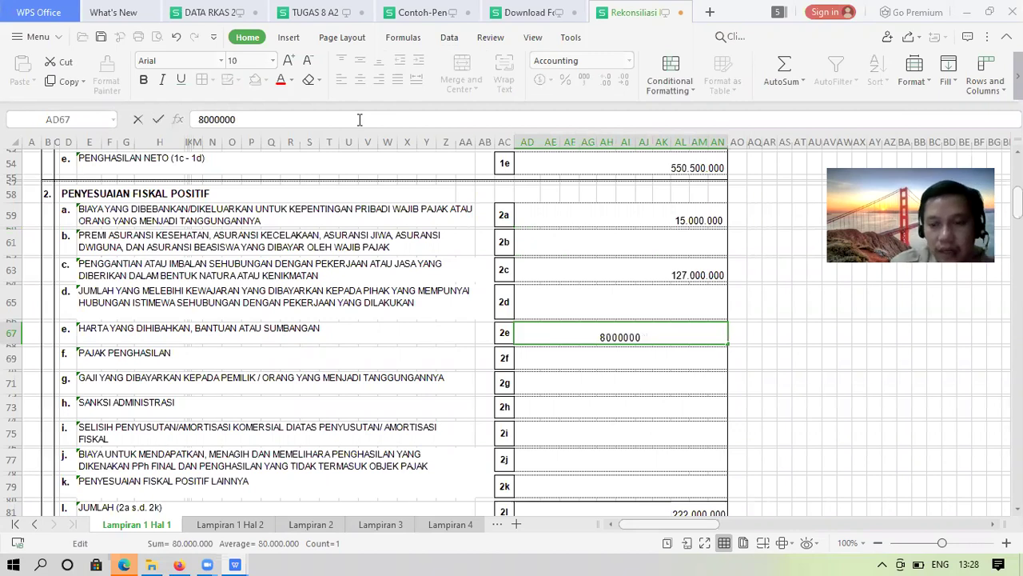
pyautogui.press('Return')
pyautogui.press('Down')
pyautogui.press('Down')
pyautogui.press('Down')
pyautogui.press('Down')
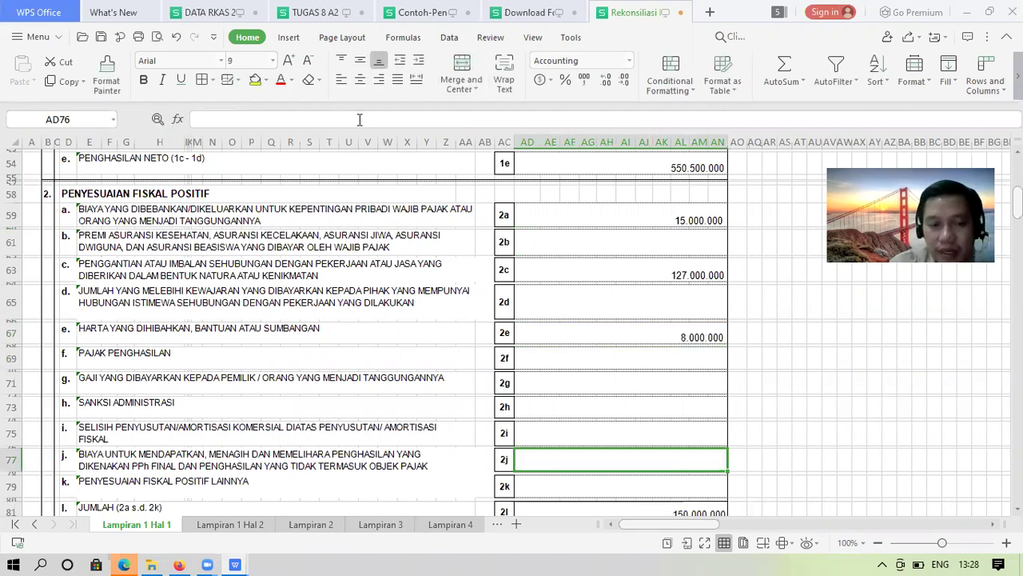
pyautogui.press('Down')
pyautogui.press('Down')
pyautogui.press('Down')
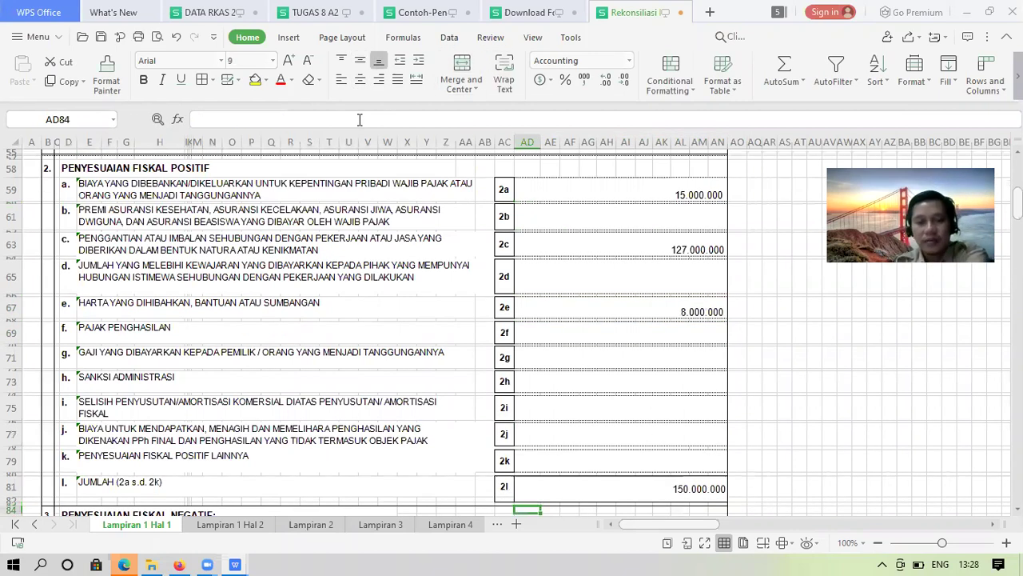
pyautogui.press('Down')
pyautogui.press('Down')
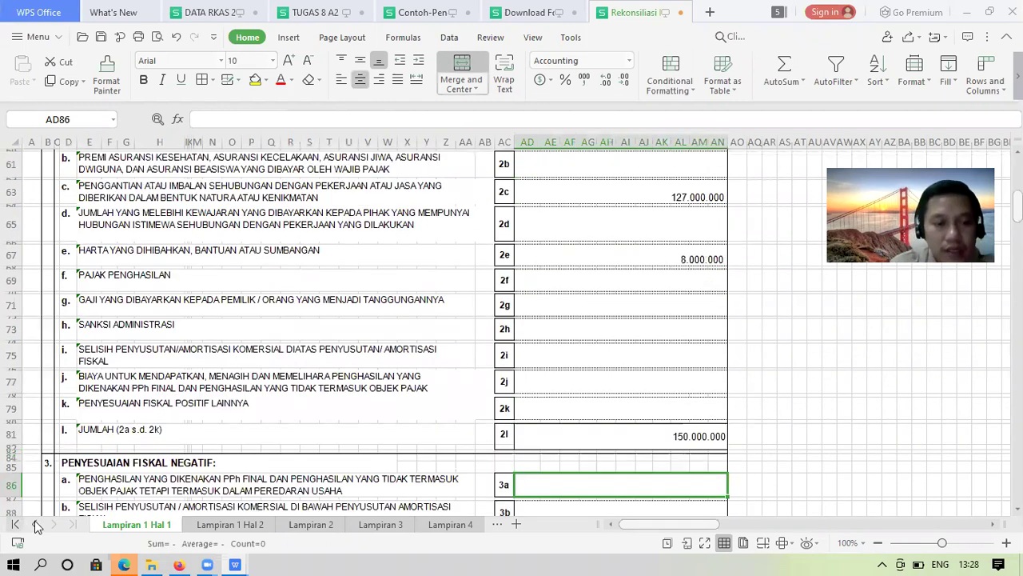
pyautogui.click(35, 525)
pyautogui.click(35, 524)
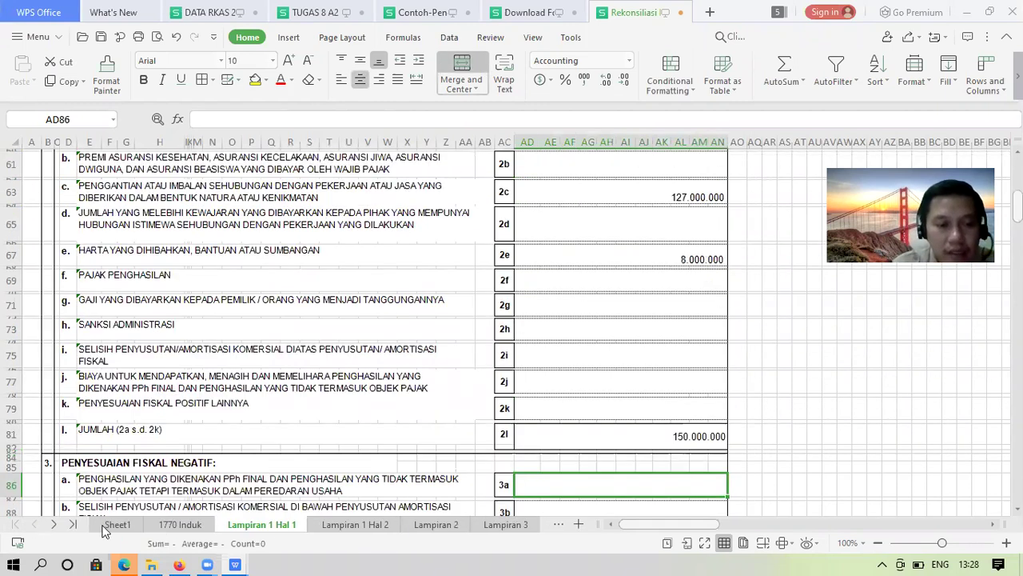
pyautogui.click(117, 524)
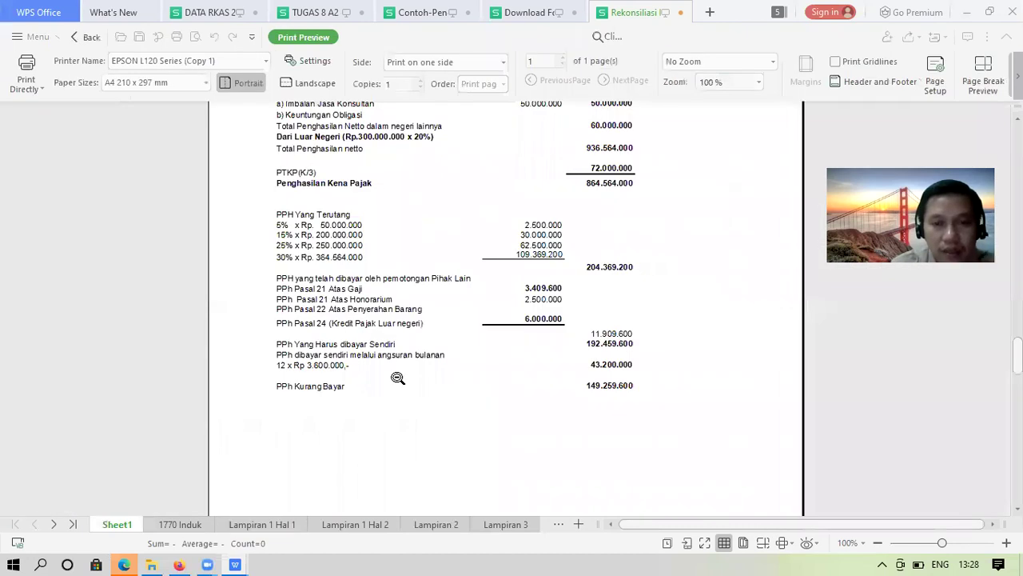
pyautogui.scroll(3, 515, 252)
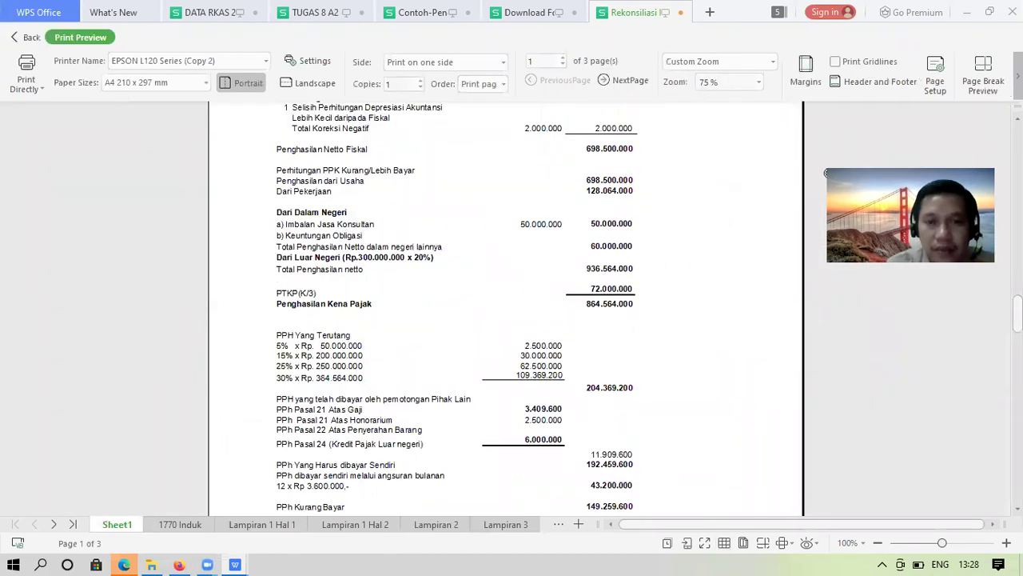
pyautogui.click(726, 206)
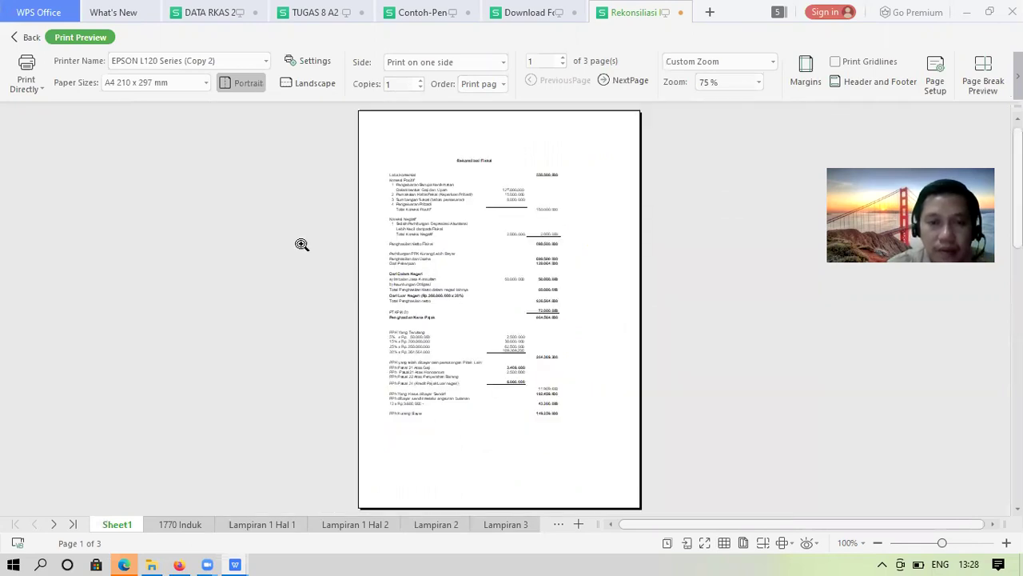
pyautogui.click(612, 390)
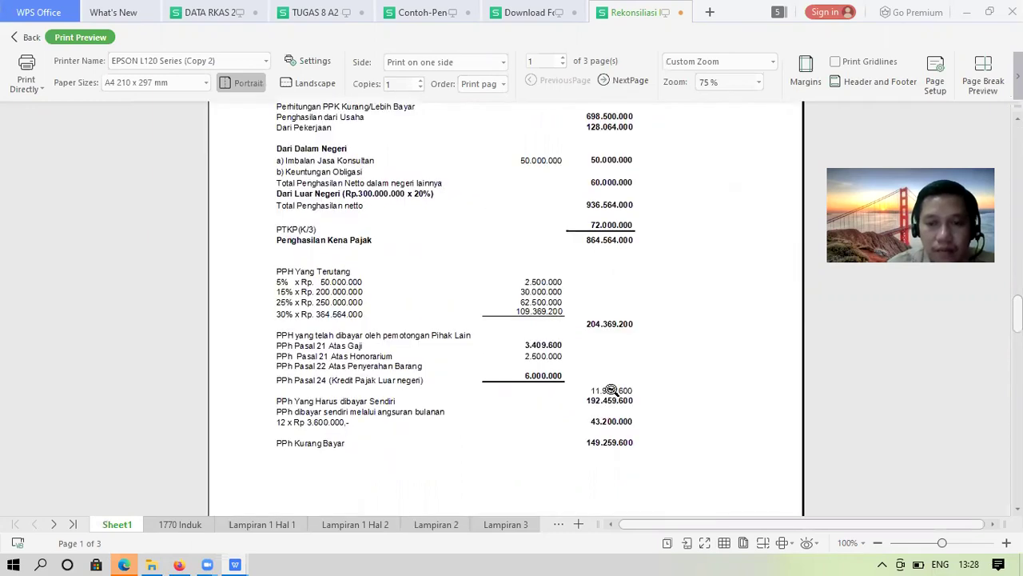
pyautogui.click(611, 389)
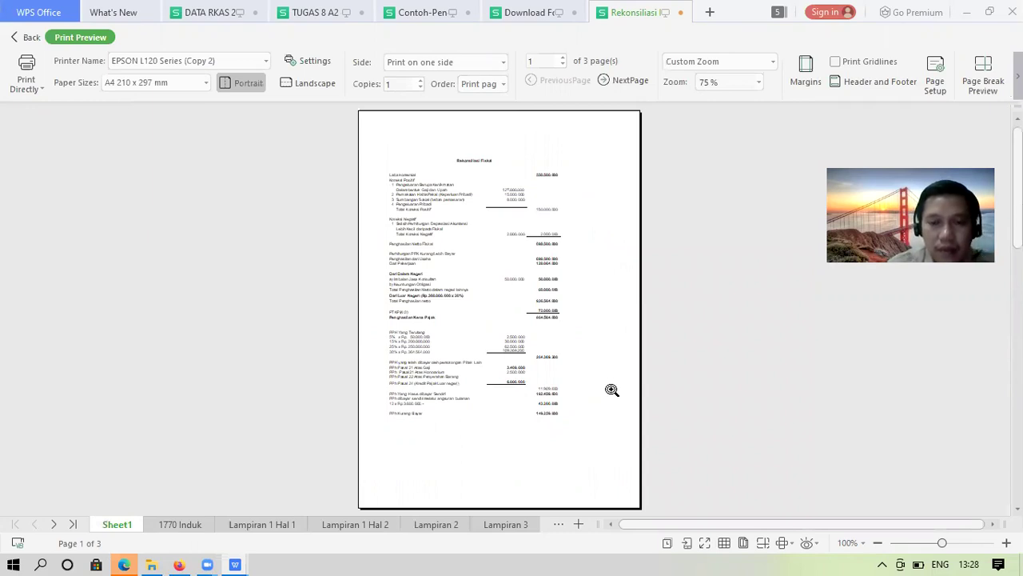
pyautogui.click(611, 390)
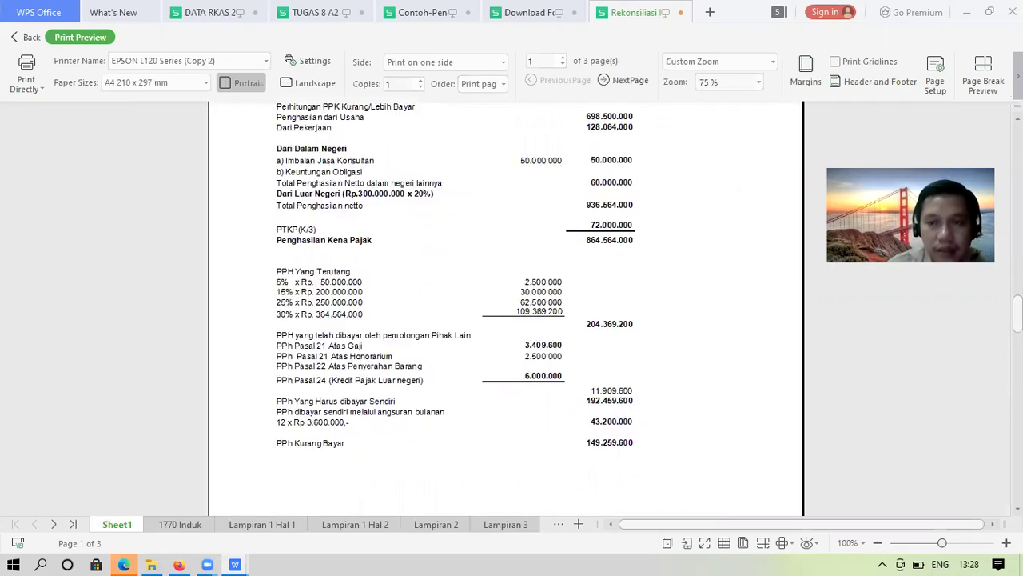
pyautogui.scroll(5, 387, 209)
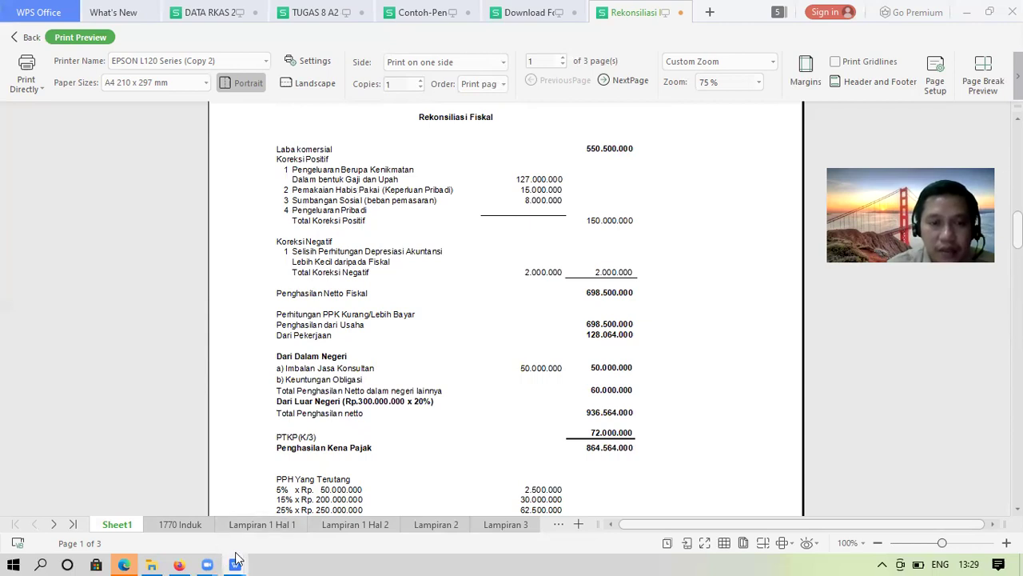
pyautogui.moveTo(236, 564)
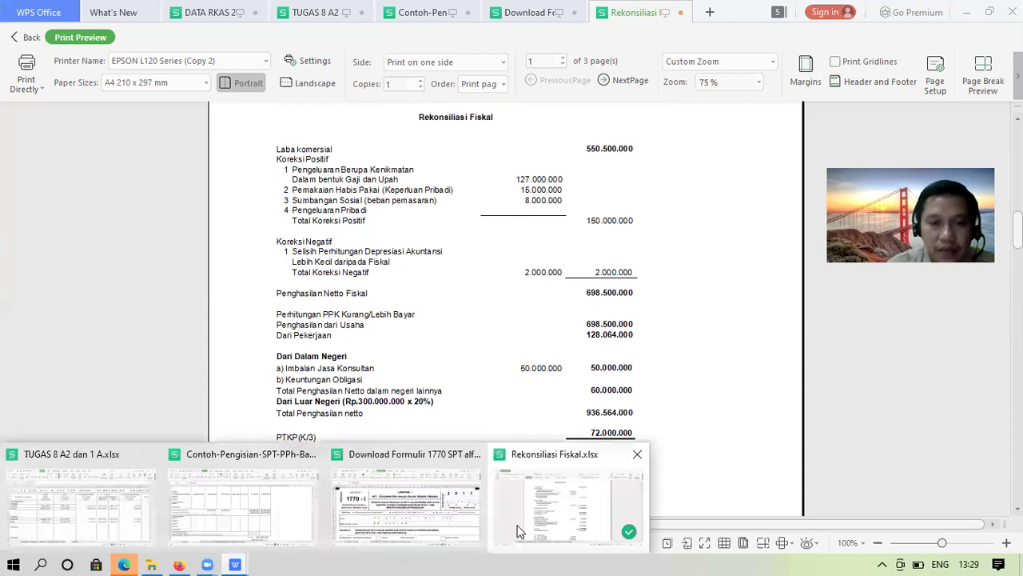
pyautogui.click(426, 520)
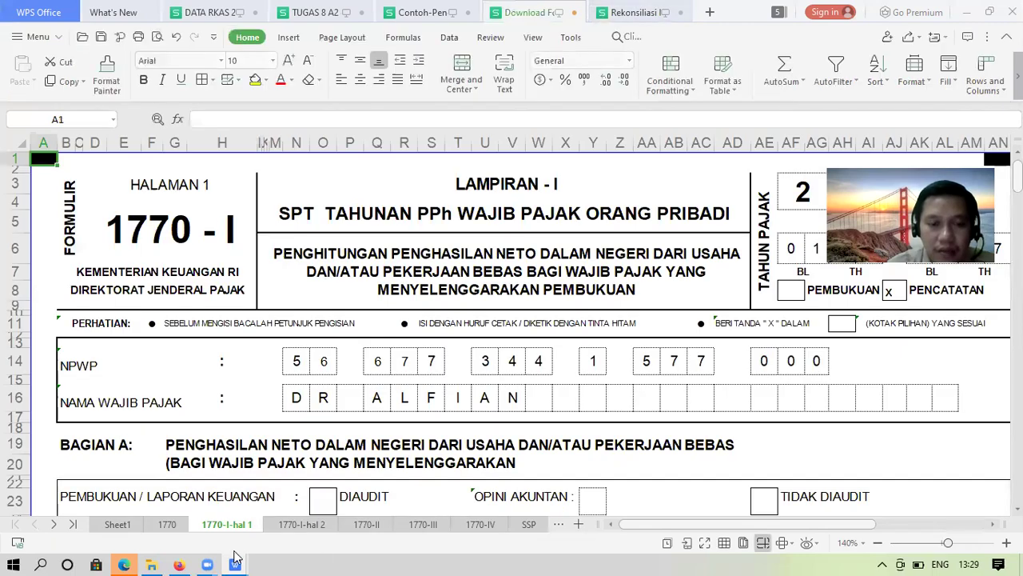
pyautogui.moveTo(237, 562)
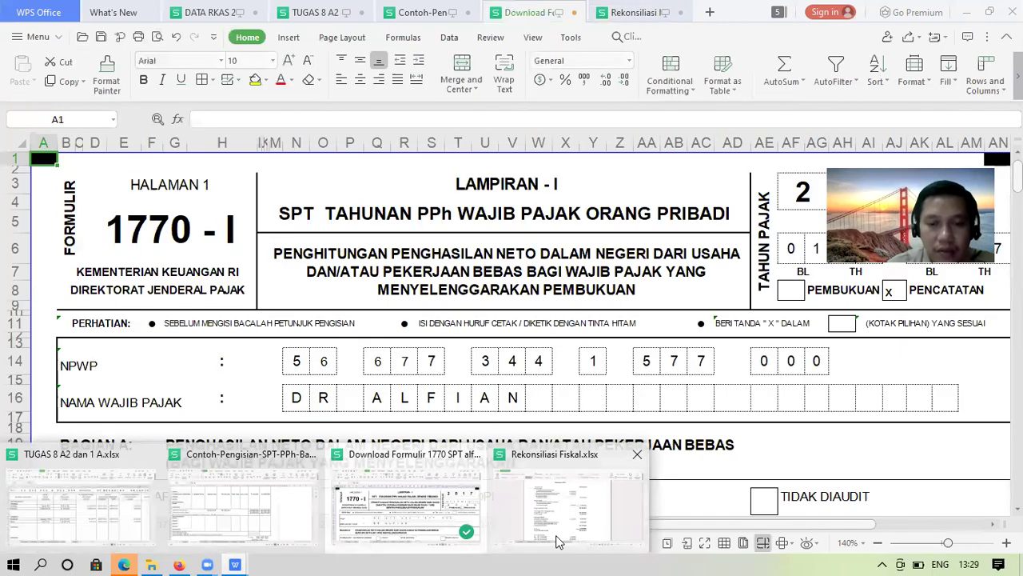
pyautogui.click(558, 541)
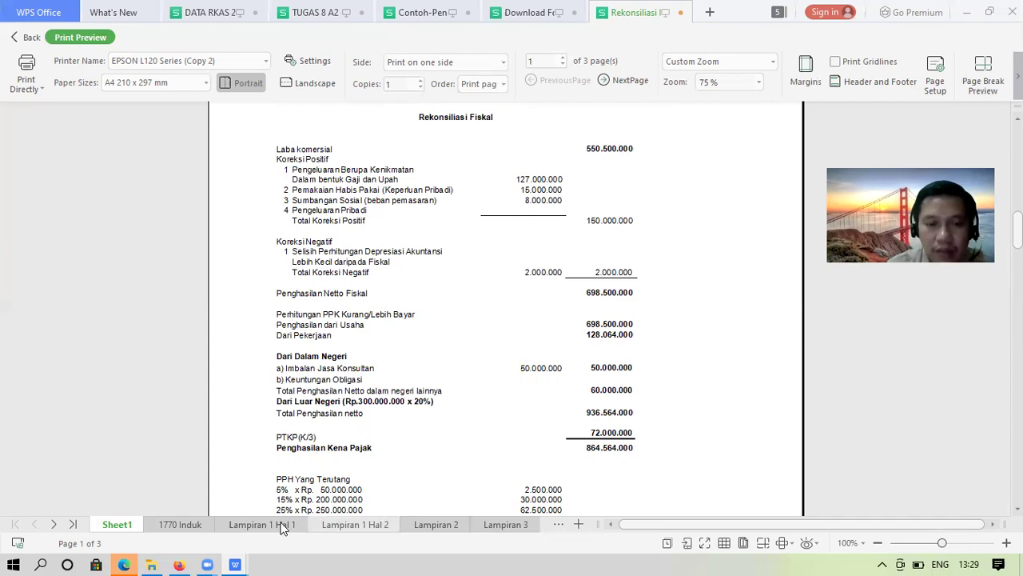
pyautogui.click(281, 525)
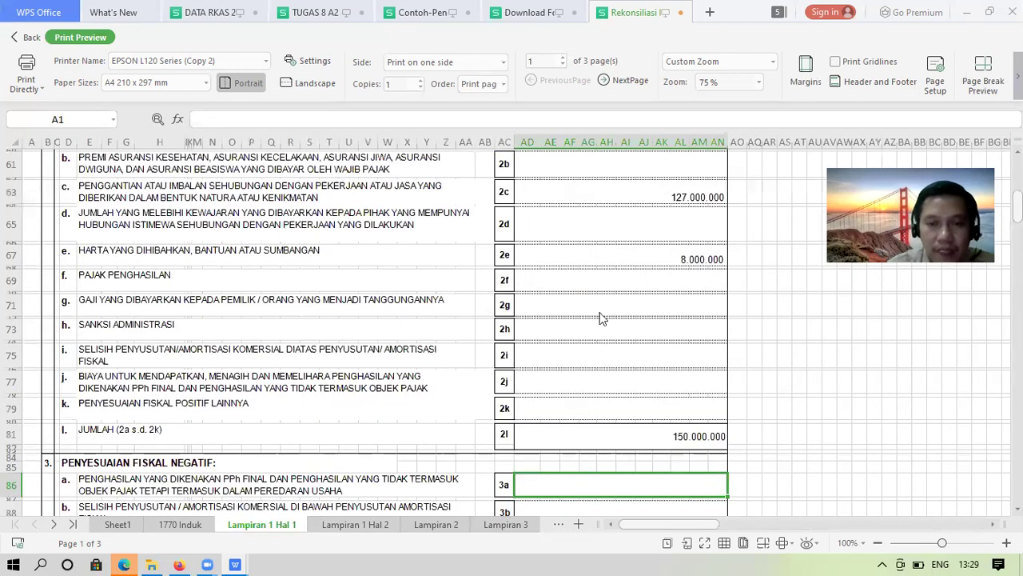
pyautogui.click(597, 276)
pyautogui.hotkey('ctrl', 'Down')
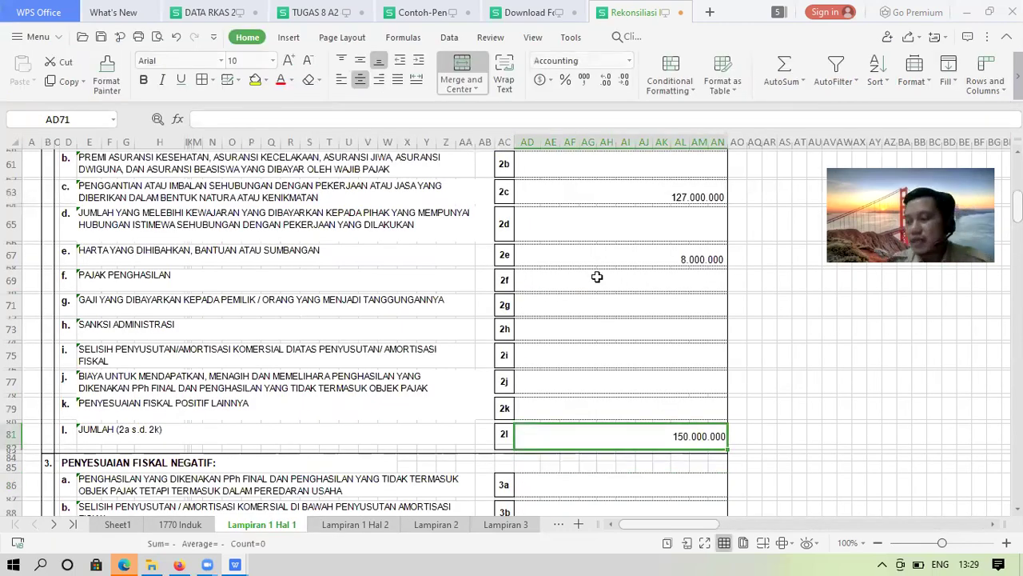
pyautogui.press('Down')
pyautogui.press('Down')
pyautogui.press('Down')
pyautogui.press('Down')
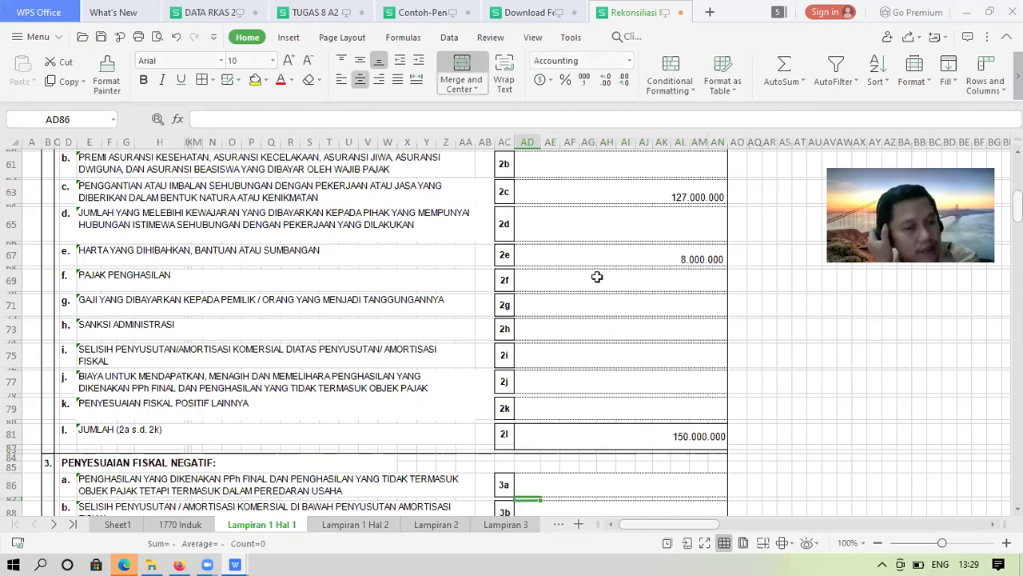
pyautogui.press('Down')
pyautogui.press('Down')
pyautogui.press('Down')
pyautogui.press('Down')
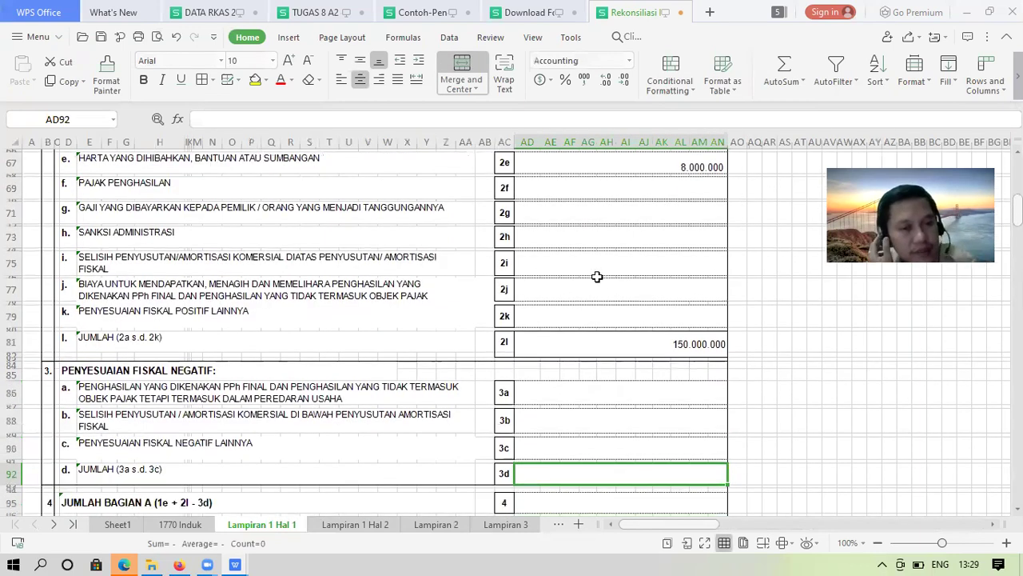
pyautogui.press('Up')
pyautogui.press('Up')
pyautogui.press('Up')
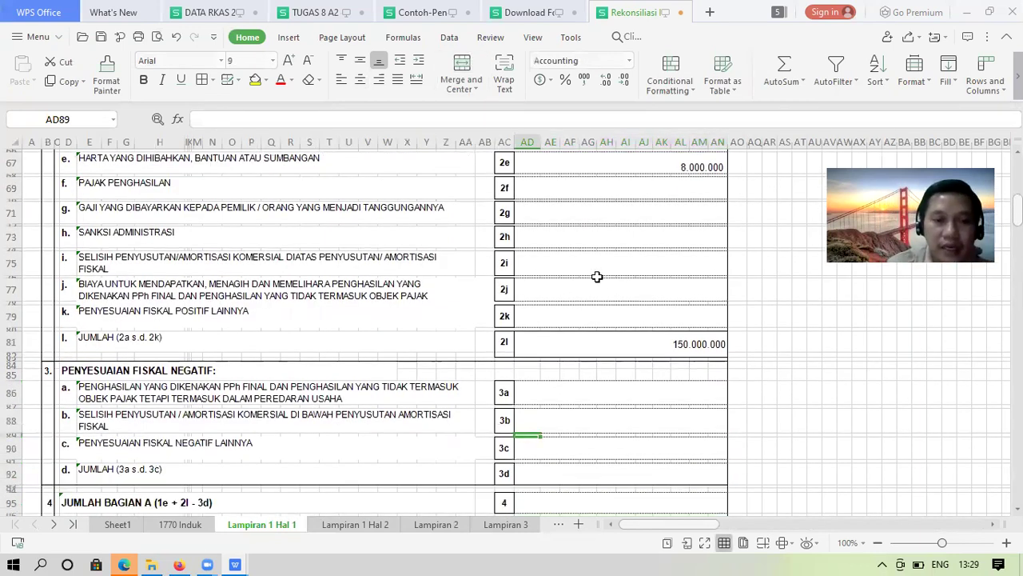
pyautogui.click(217, 418)
pyautogui.press('Right')
pyautogui.press('Right')
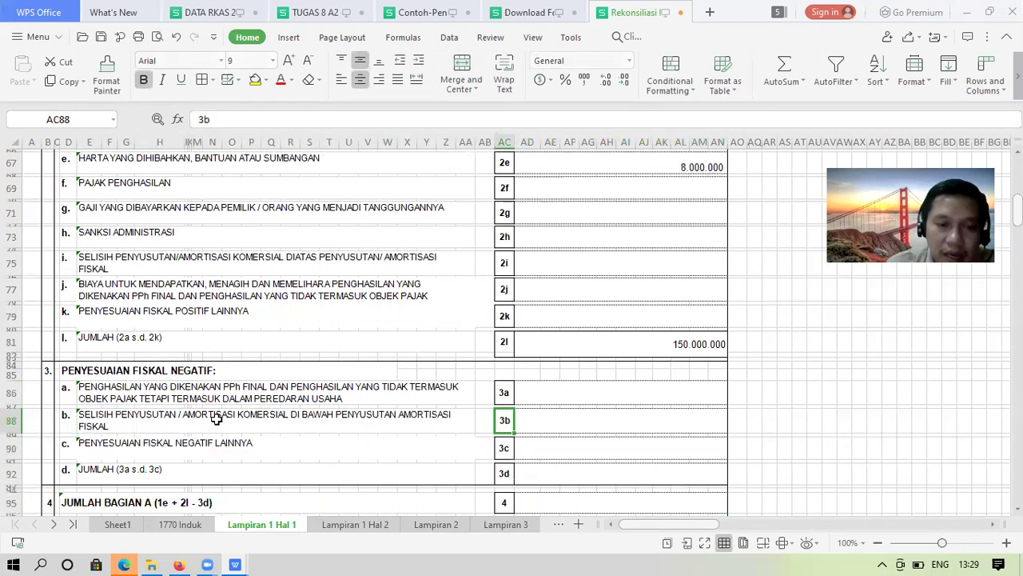
pyautogui.press('Right')
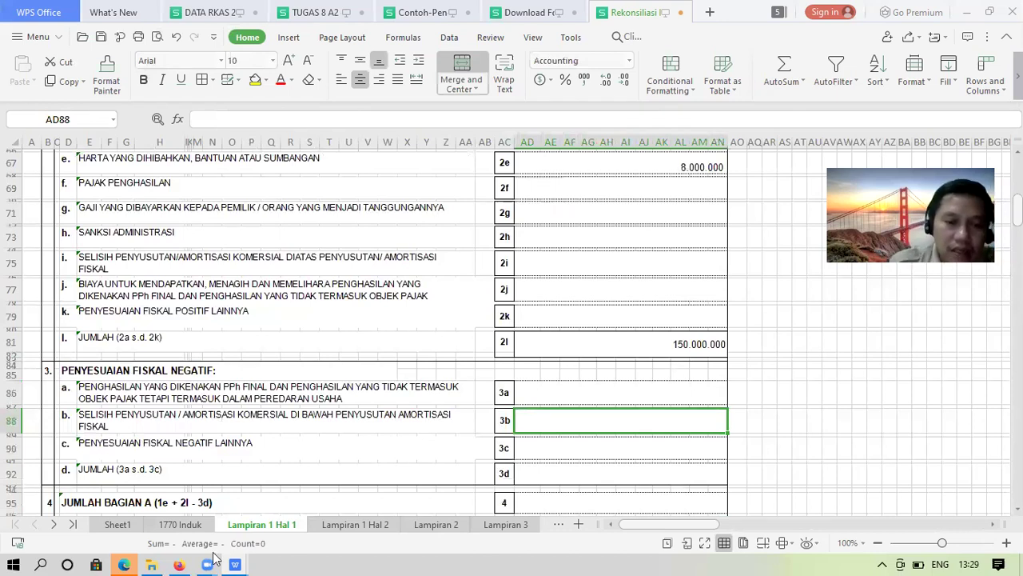
# Check the reconciliation figures on Sheet1, then return to the Lampiran 1 Hal 1 sheet
pyautogui.click(120, 525)
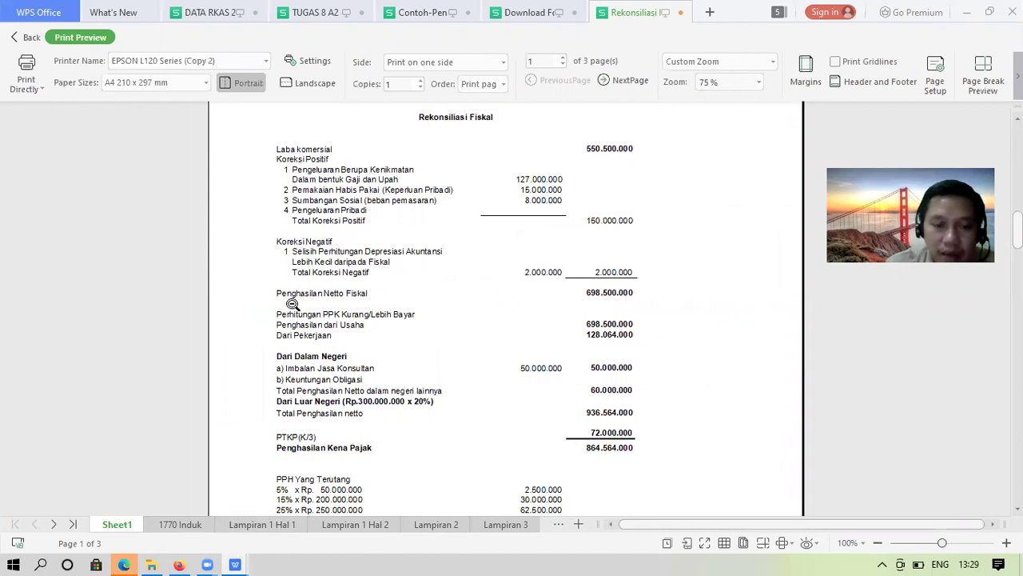
pyautogui.click(248, 524)
# Enter 2.000.000 as the 3b depreciation adjustment, correcting an extra zero
pyautogui.click(518, 430)
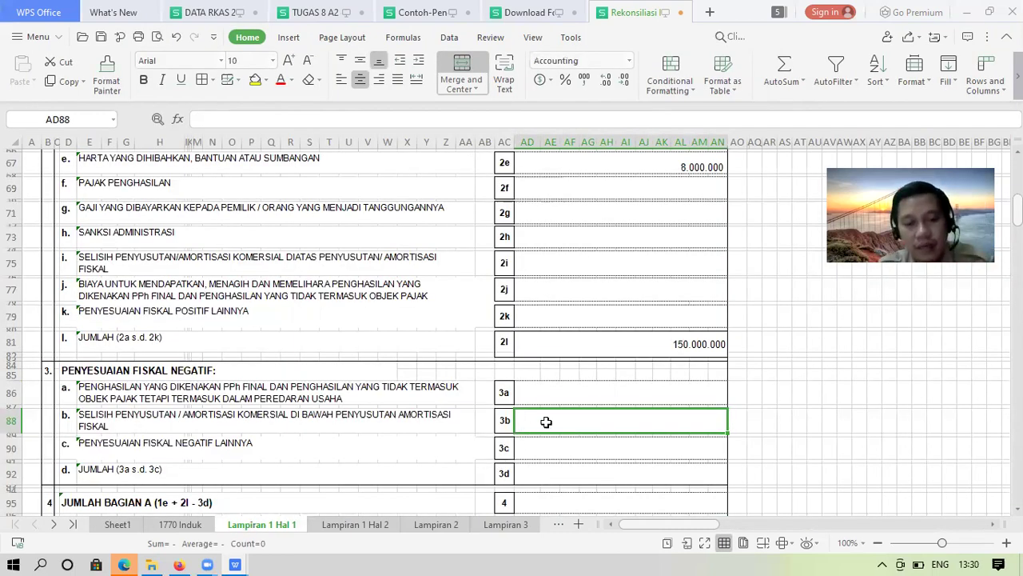
pyautogui.write('20.')
pyautogui.write('000')
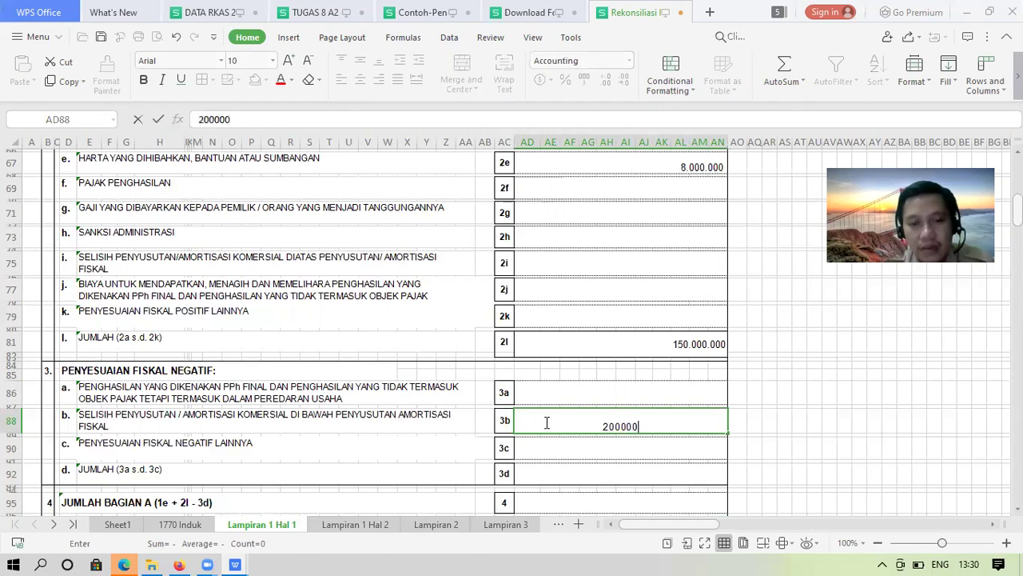
pyautogui.write('.000')
pyautogui.press('Return')
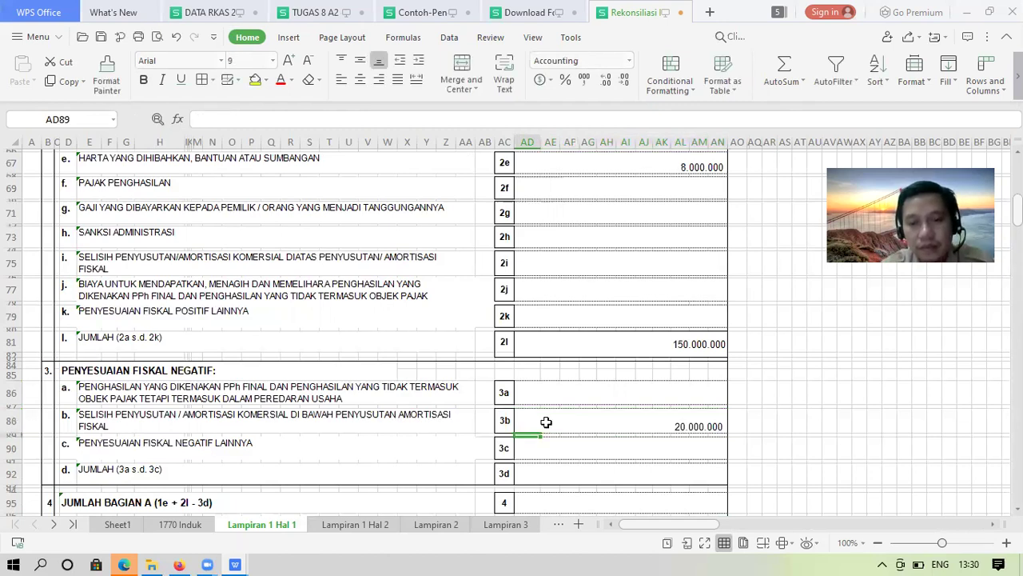
pyautogui.press('Up')
pyautogui.click(326, 119)
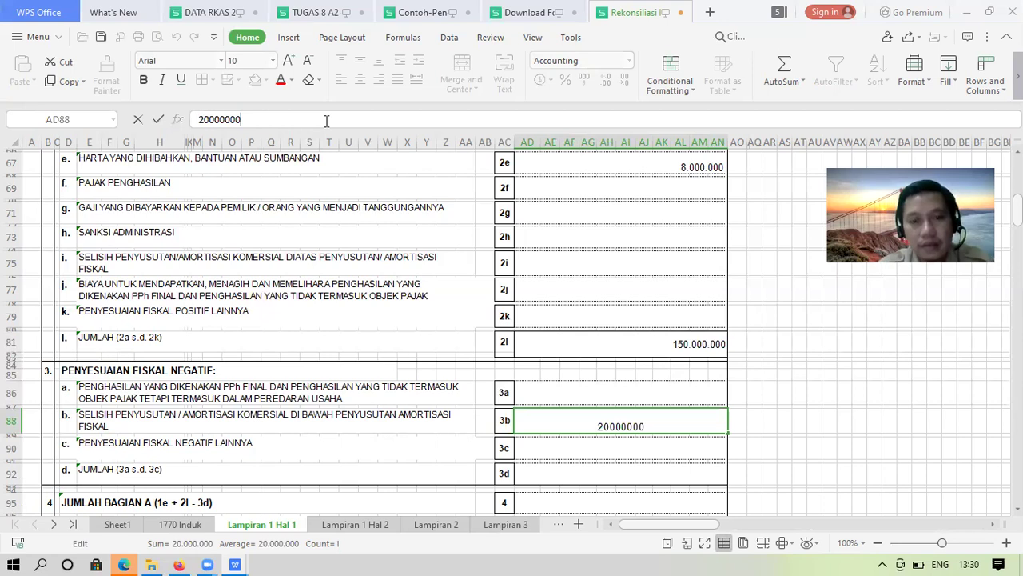
pyautogui.press('BackSpace')
pyautogui.press('Return')
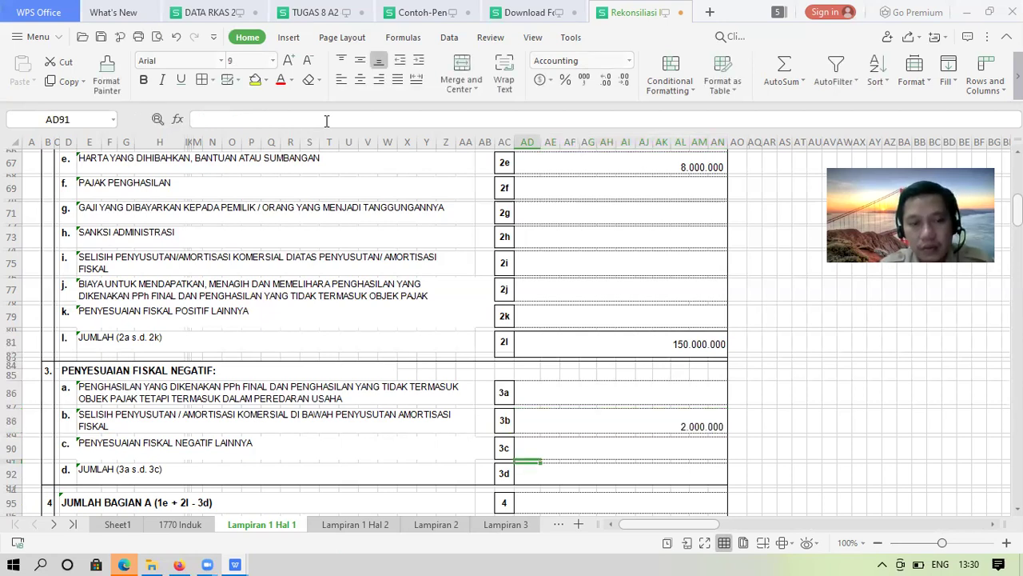
# Total line 3d with the formula =AD86+AD88+AD90
pyautogui.press('Down')
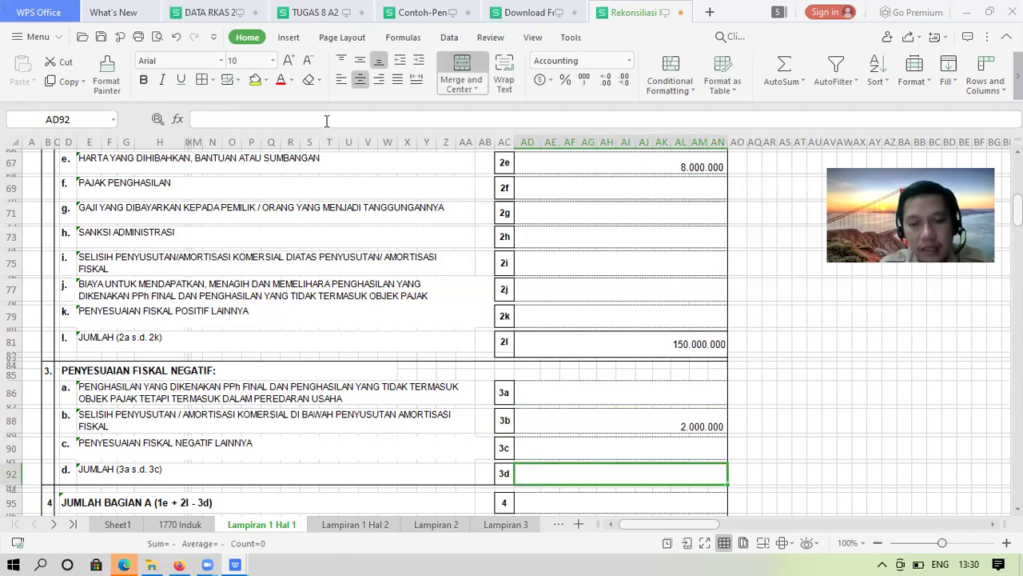
pyautogui.write('2')
pyautogui.press('BackSpace')
pyautogui.write('-')
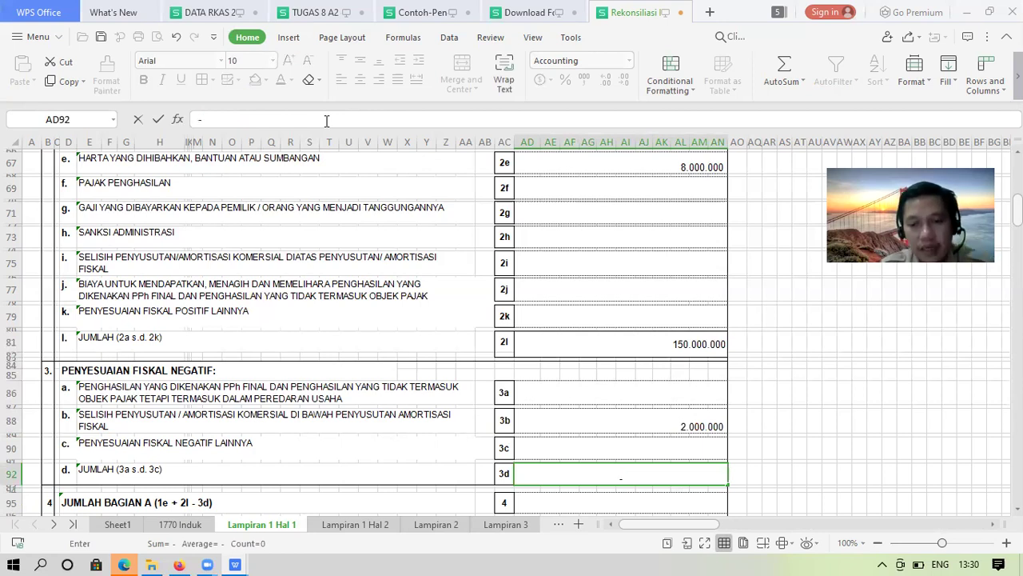
pyautogui.press('BackSpace')
pyautogui.write('=')
pyautogui.press('Up')
pyautogui.press('Up')
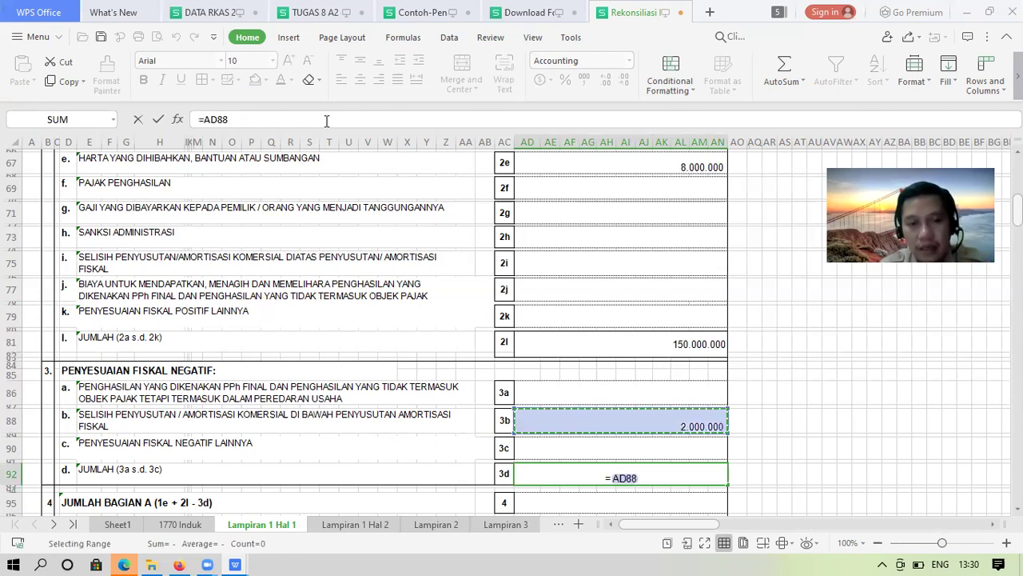
pyautogui.press('Up')
pyautogui.press('Up')
pyautogui.write('+')
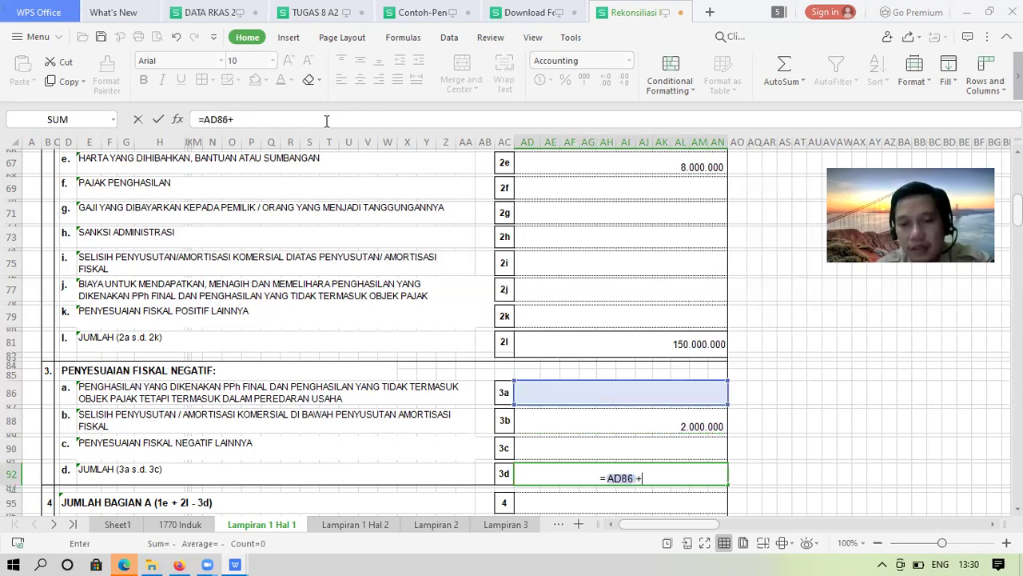
pyautogui.press('Up')
pyautogui.press('Up')
pyautogui.write('+')
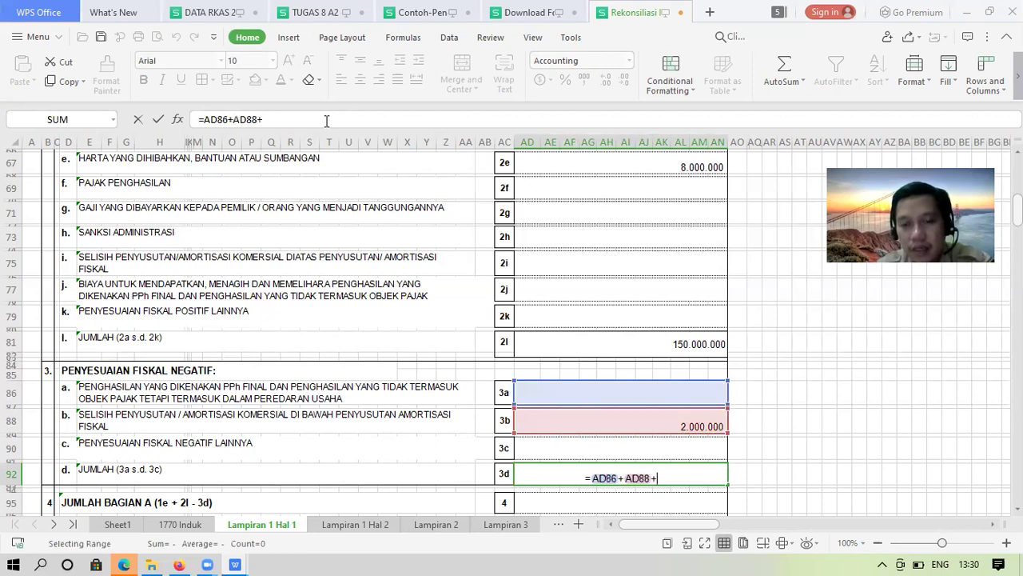
pyautogui.press('Up')
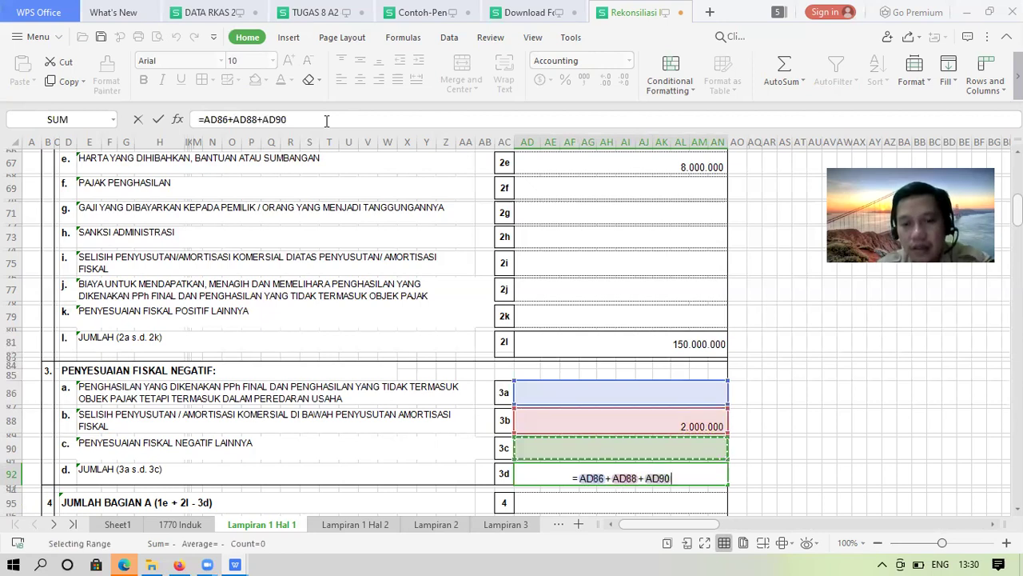
pyautogui.press('Return')
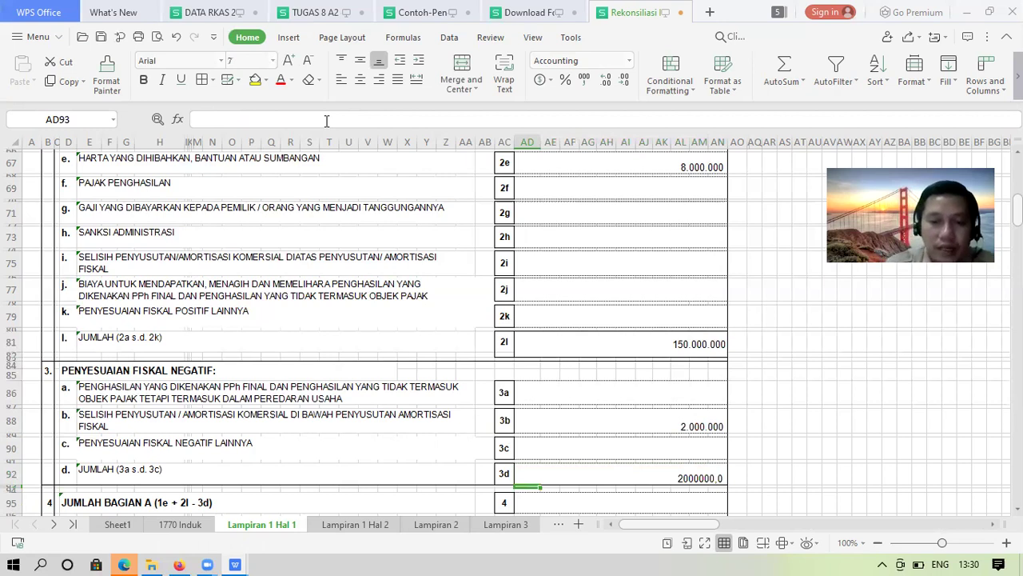
# Format the 3d total as Accounting without decimals, showing 2.000.000
pyautogui.press('Up')
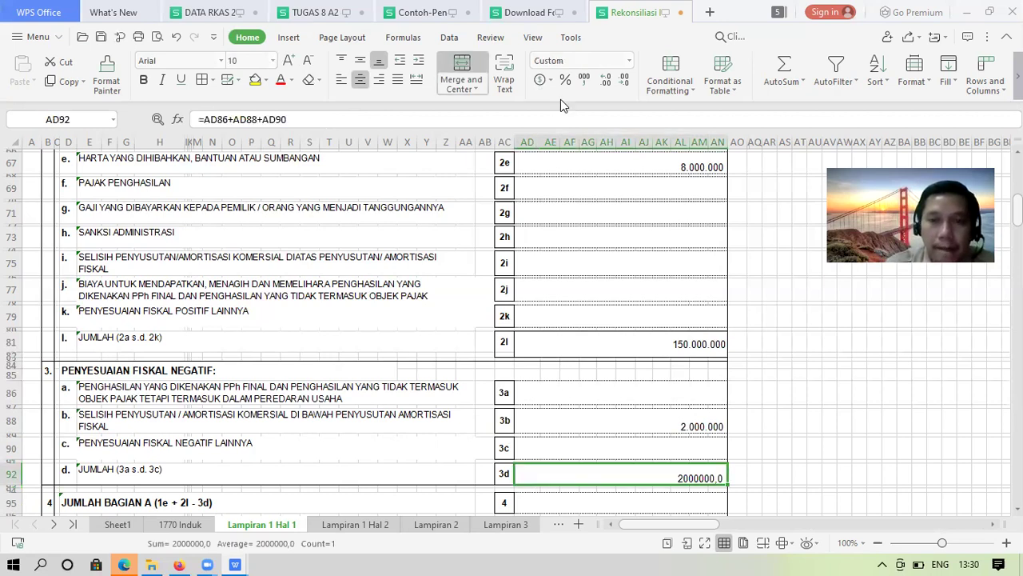
pyautogui.click(584, 79)
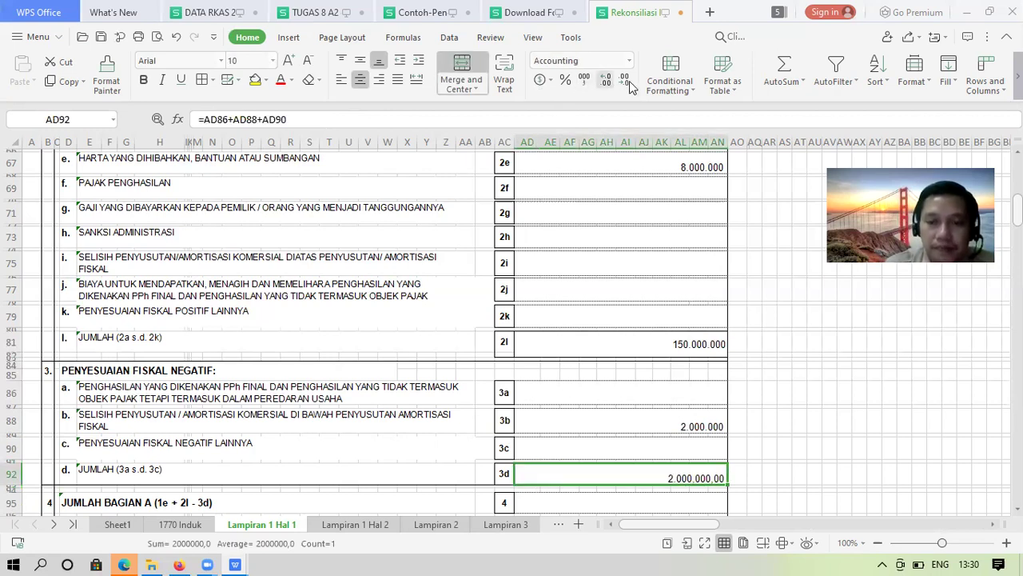
pyautogui.doubleClick(629, 81)
pyautogui.press('Down')
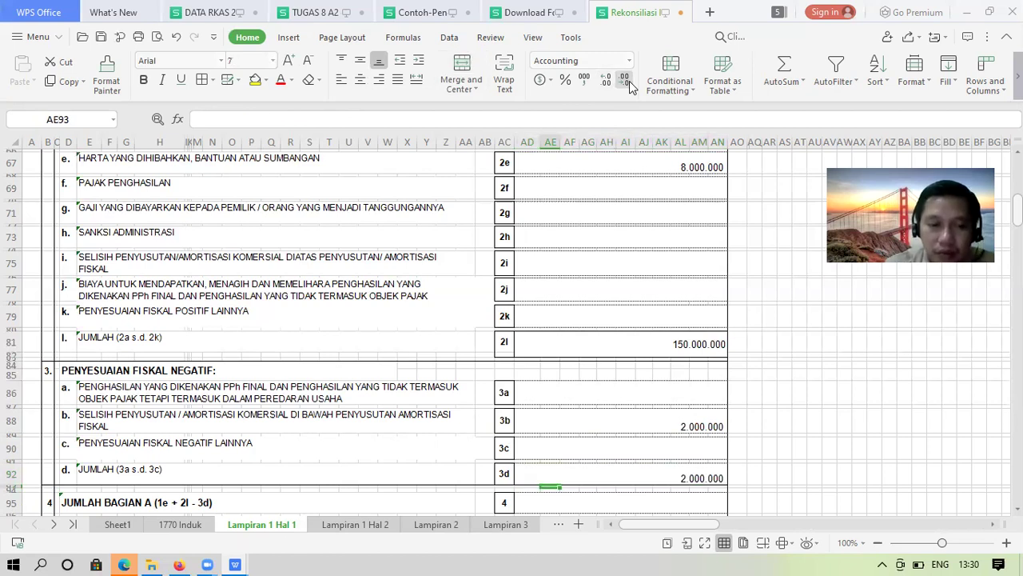
pyautogui.press('Down')
pyautogui.press('Down')
pyautogui.press('Down')
pyautogui.press('Down')
pyautogui.press('Down')
pyautogui.press('Down')
pyautogui.press('Down')
pyautogui.press('Down')
pyautogui.press('Up')
pyautogui.press('Up')
pyautogui.press('Up')
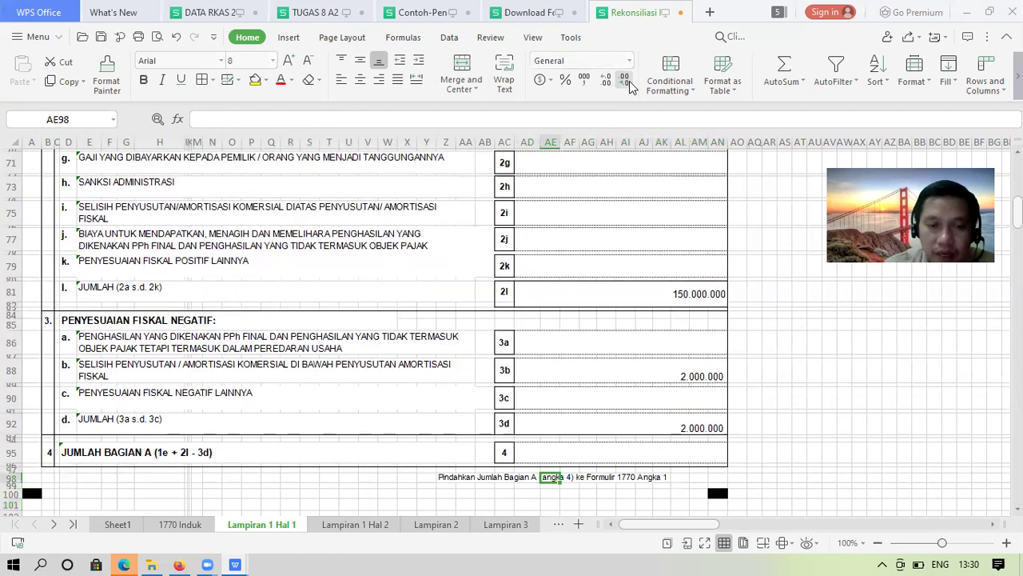
pyautogui.press('Up')
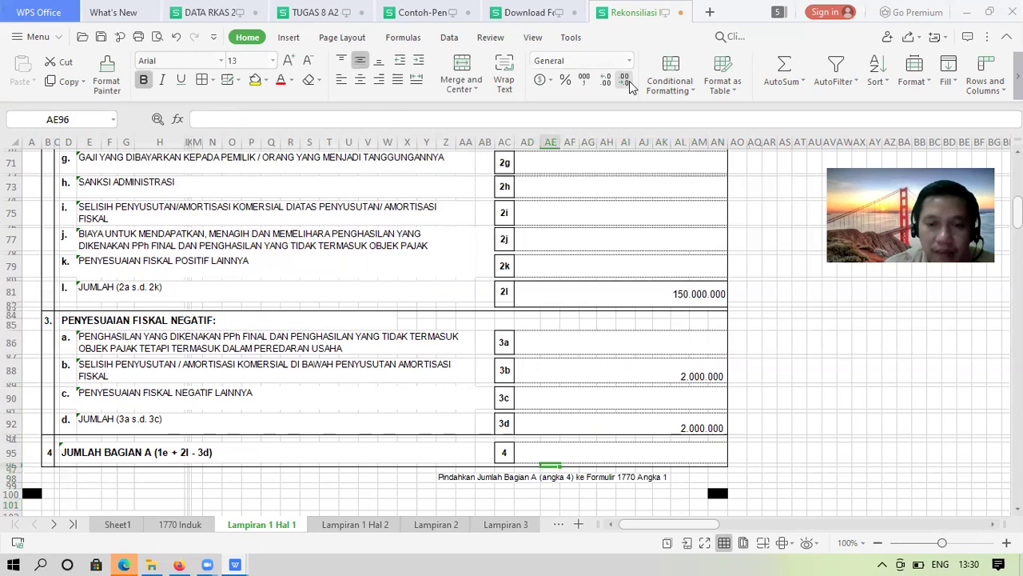
pyautogui.press('Up')
pyautogui.press('Up')
# Start the line 4 formula in AD95 with a reference to the 1e net income
pyautogui.write('=')
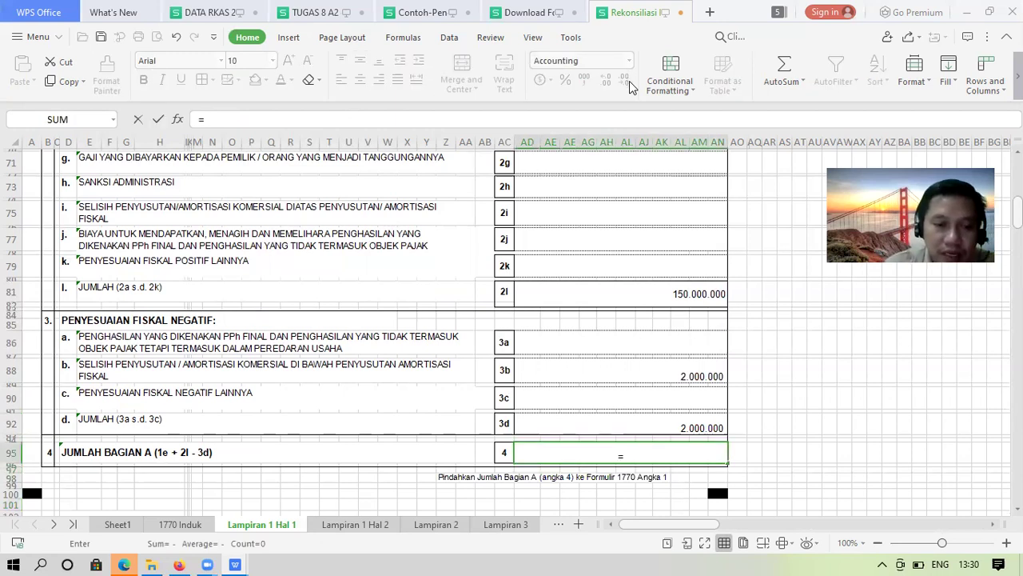
pyautogui.press('Up')
pyautogui.press('Up')
pyautogui.press('Up')
pyautogui.press('Up')
pyautogui.press('Up')
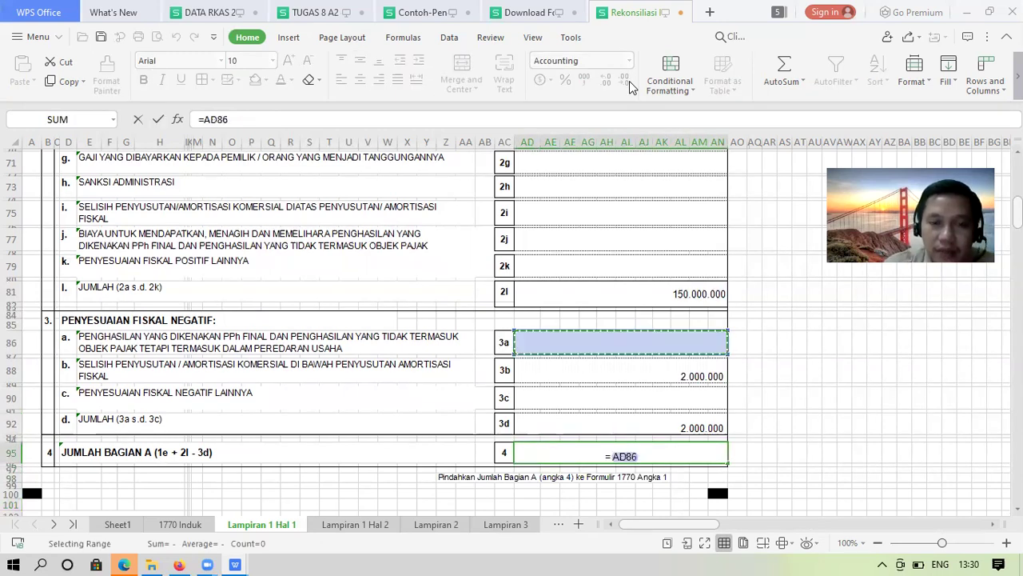
pyautogui.press('pageup')
pyautogui.press('pageup')
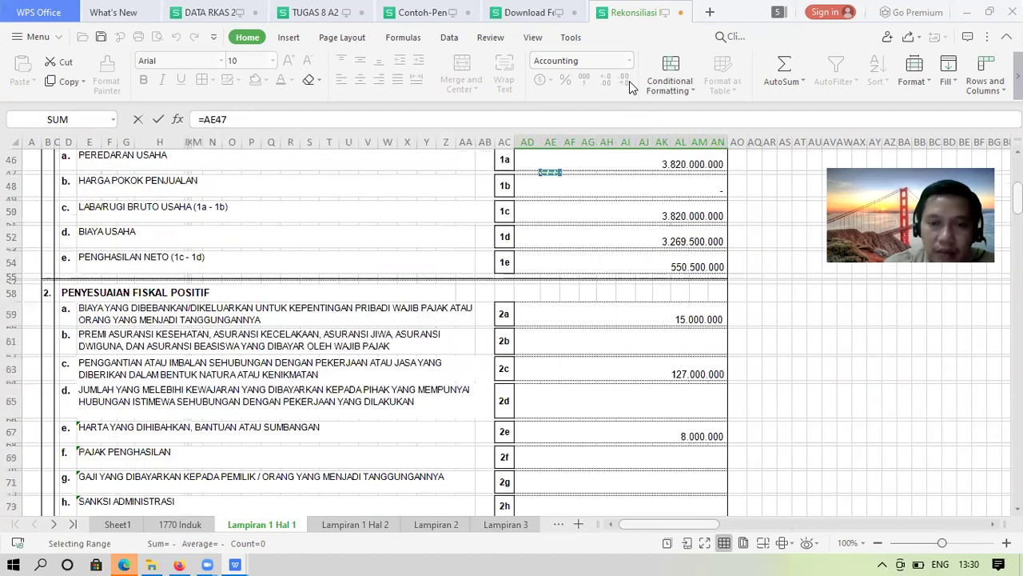
pyautogui.press('Down')
pyautogui.press('Down')
pyautogui.press('Down')
pyautogui.press('Down')
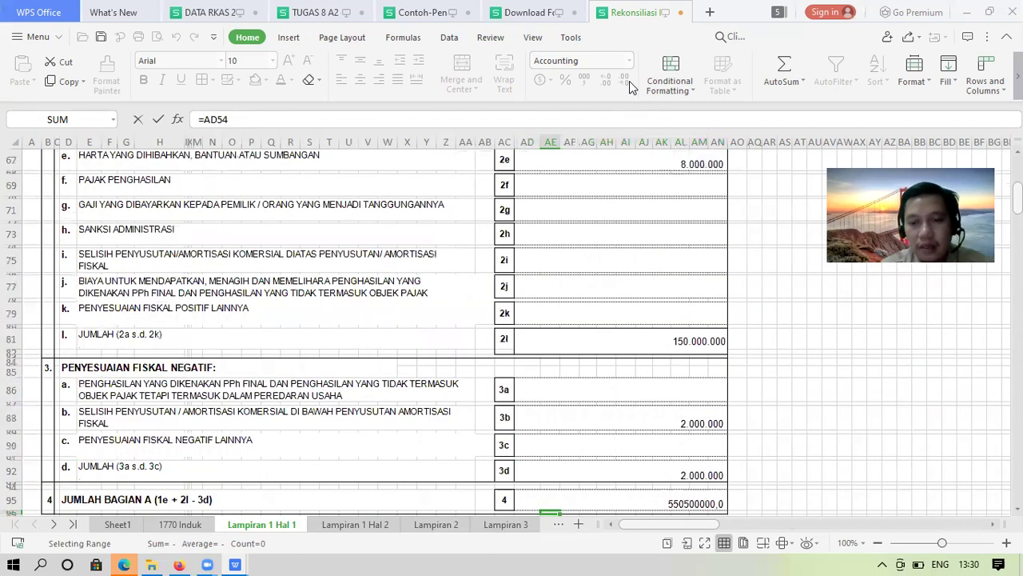
pyautogui.press('Return')
pyautogui.press('Up')
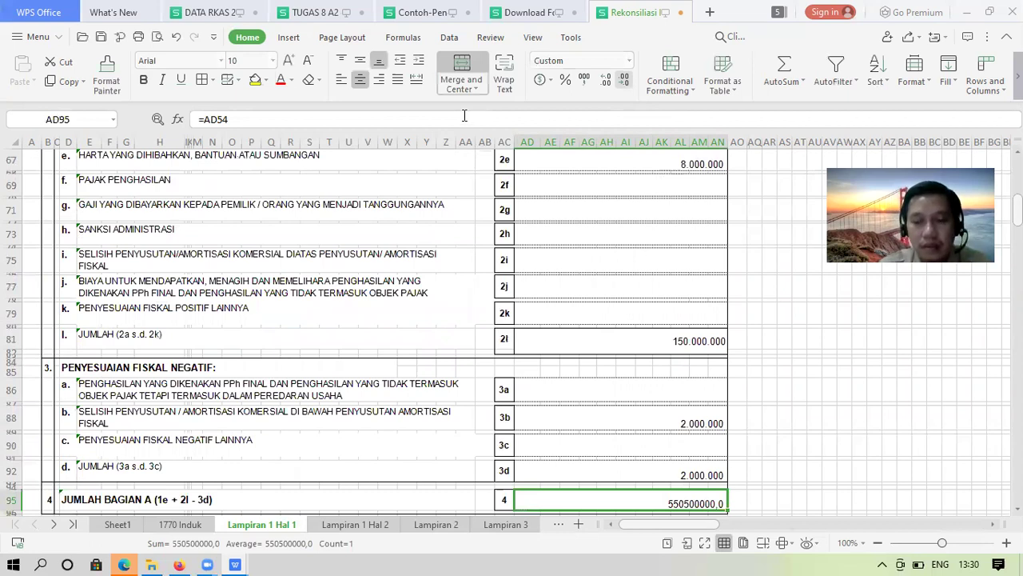
# Add the 2l total to the line 4 formula and dismiss the bracket error
pyautogui.click(464, 116)
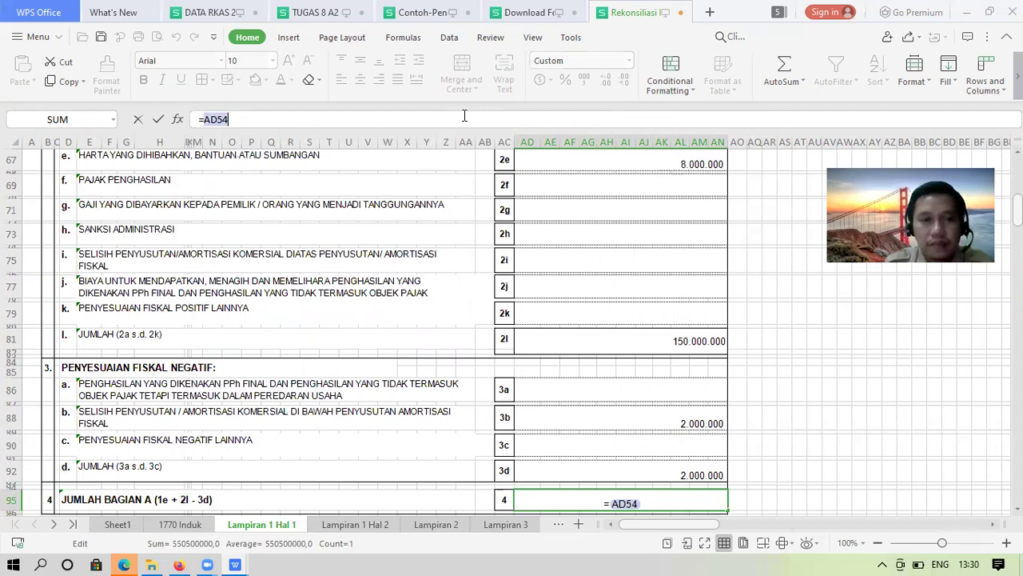
pyautogui.write('+')
pyautogui.click(582, 337)
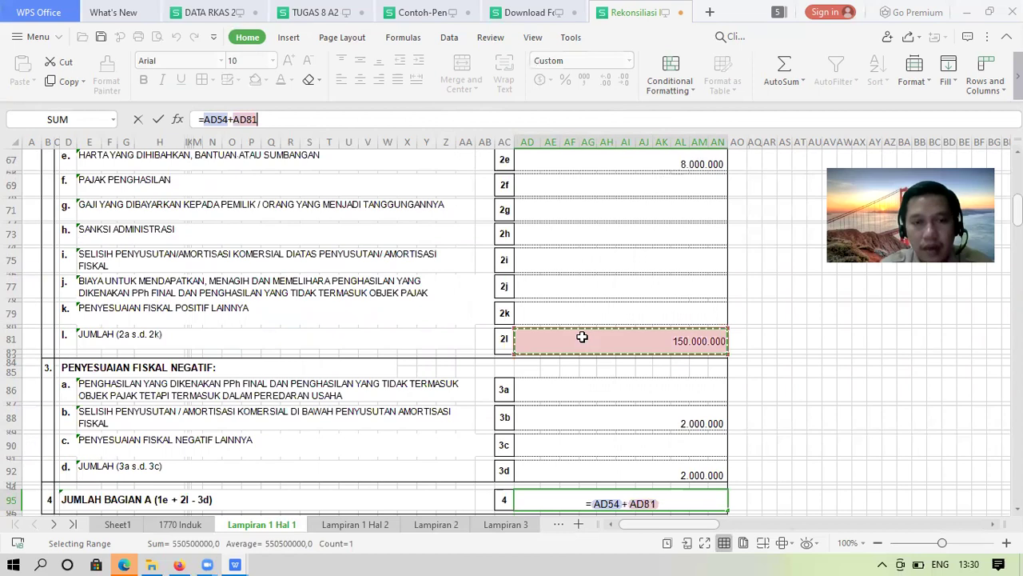
pyautogui.write(')')
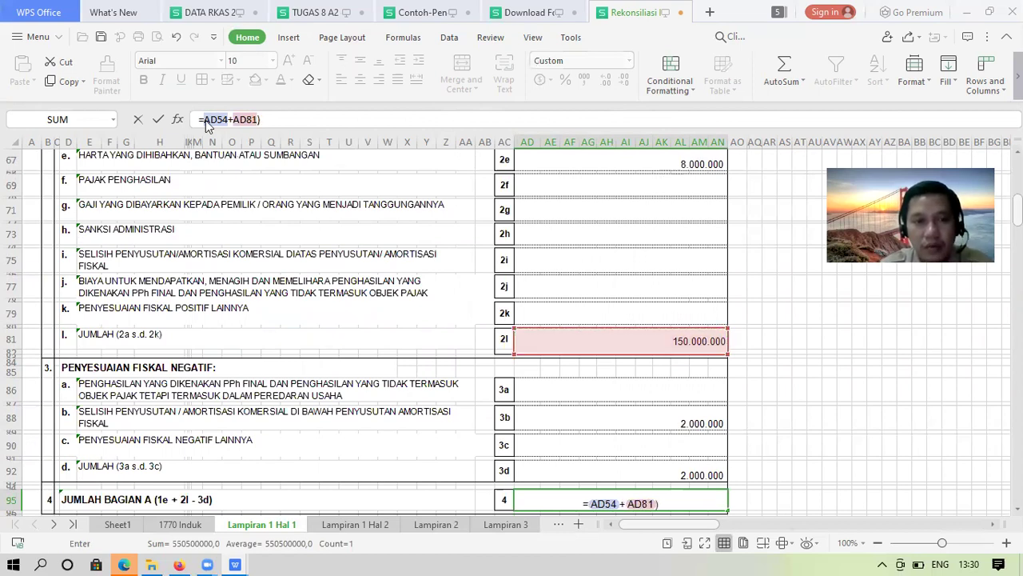
pyautogui.press('Return')
pyautogui.click(514, 302)
# Finish the formula as =(AD54+AD81)-AD92 and drop decimals, showing 698.500.000
pyautogui.click(202, 117)
pyautogui.write('(')
pyautogui.click(274, 122)
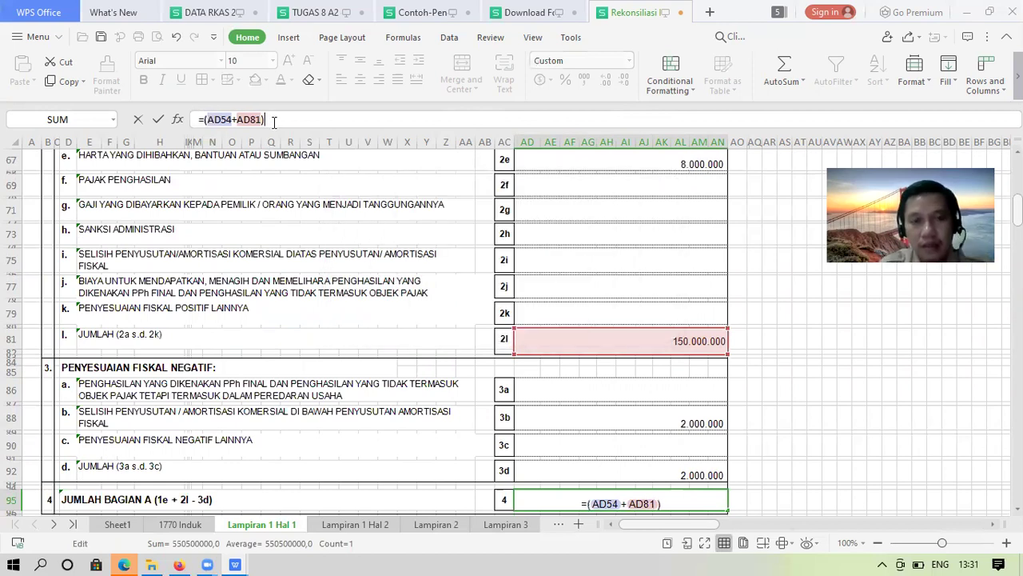
pyautogui.write('-')
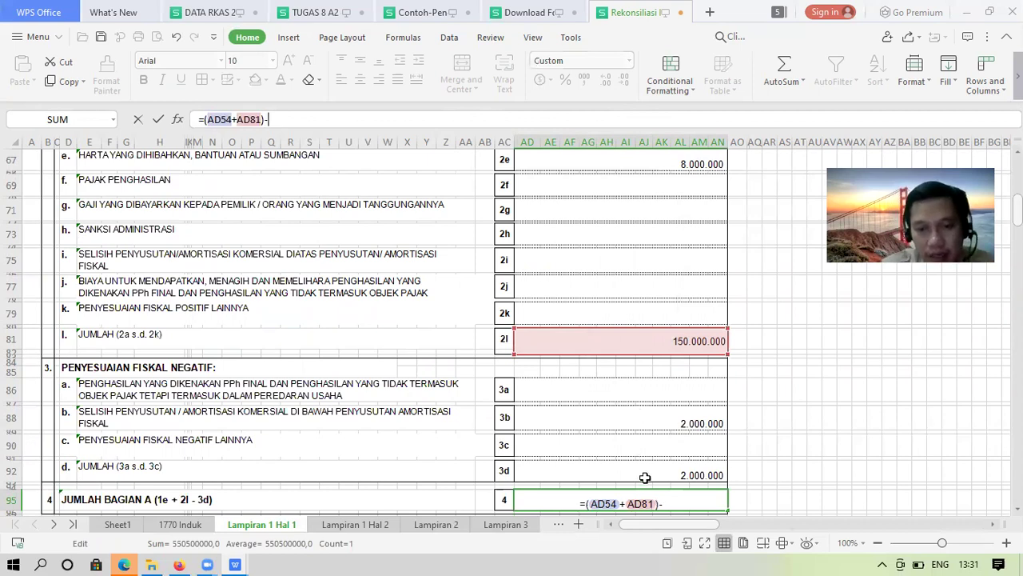
pyautogui.click(645, 475)
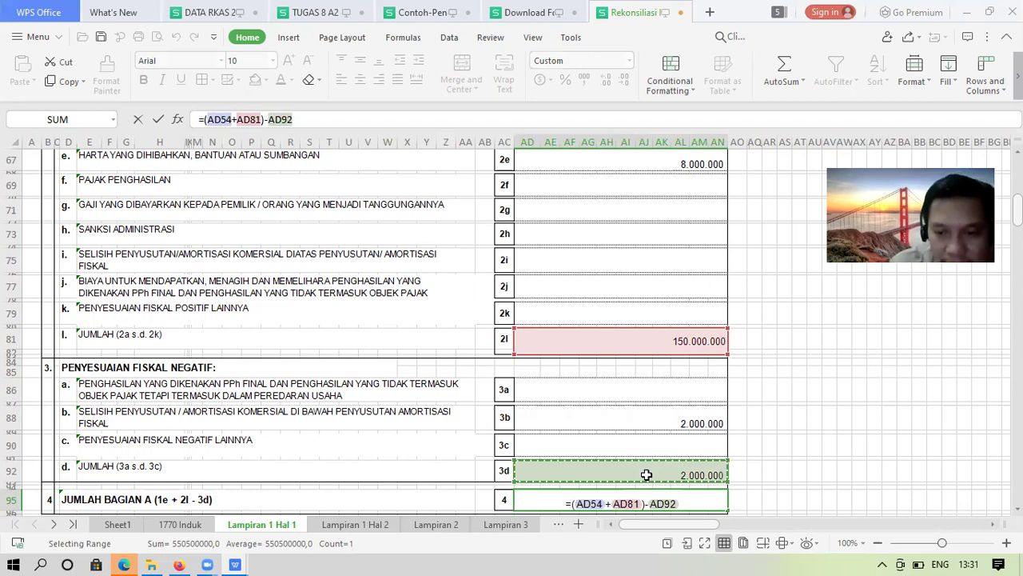
pyautogui.press('Return')
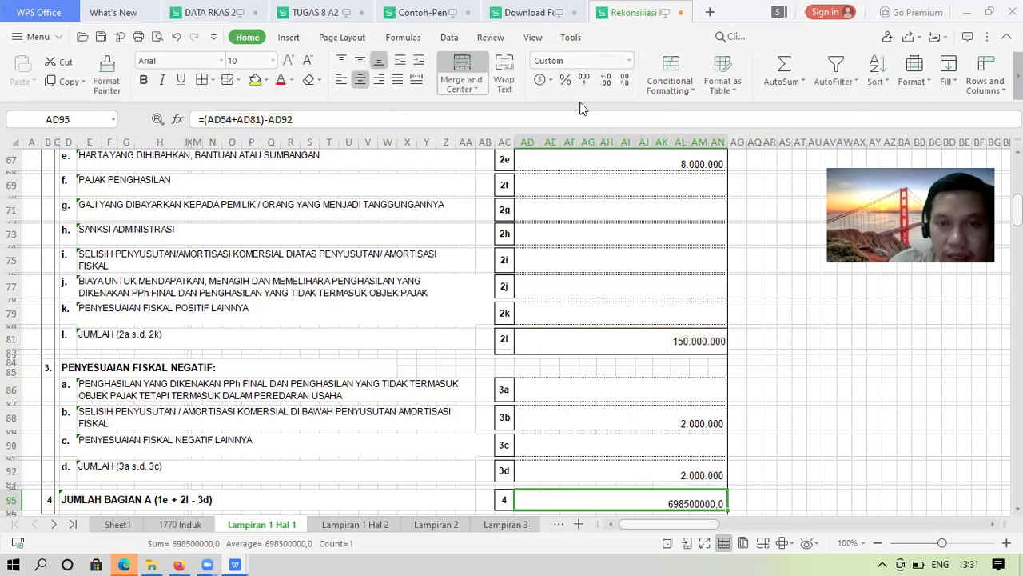
pyautogui.click(624, 81)
pyautogui.click(624, 82)
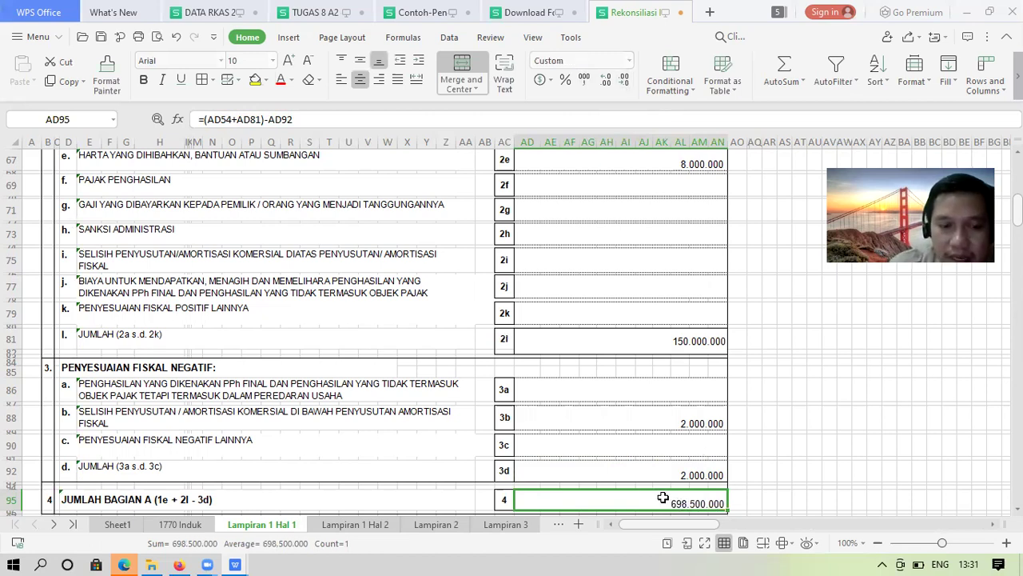
pyautogui.click(116, 524)
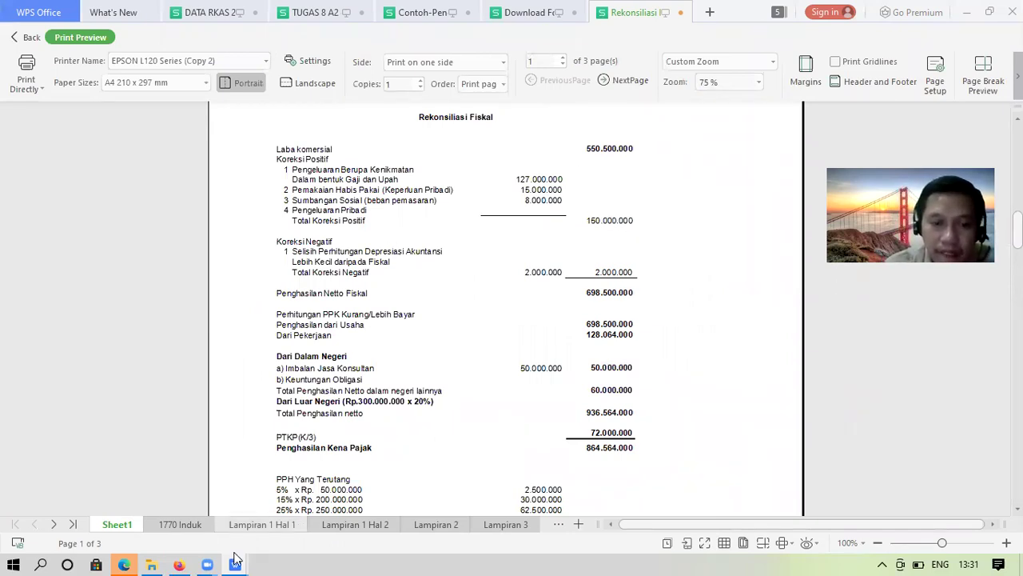
pyautogui.click(332, 523)
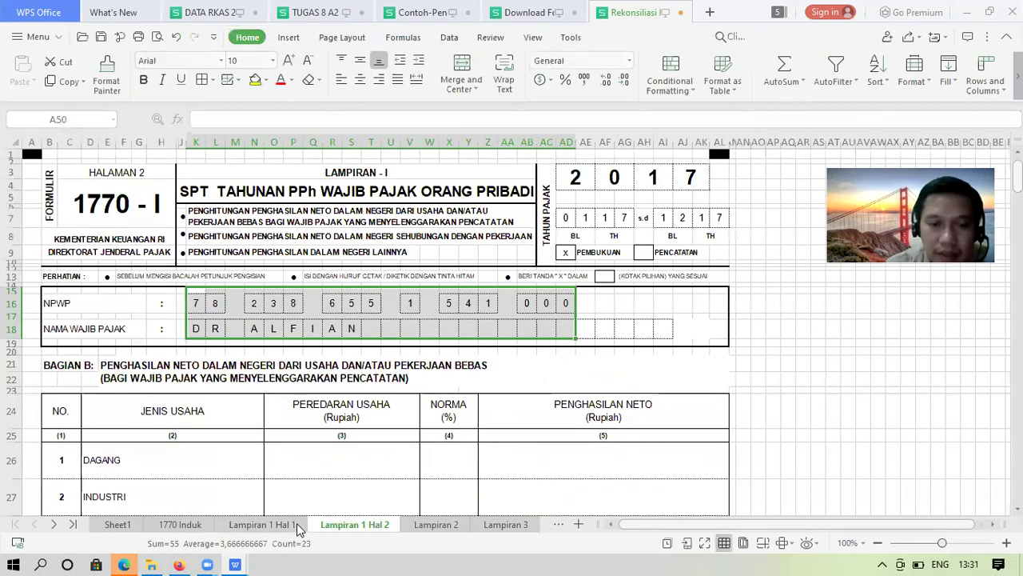
pyautogui.click(297, 523)
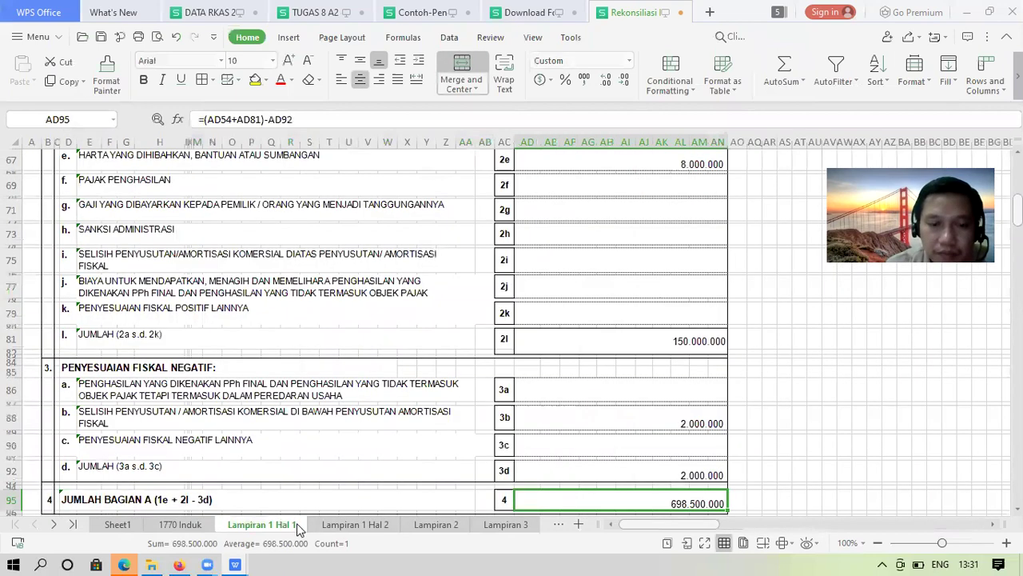
pyautogui.press('Down')
pyautogui.press('Down')
pyautogui.press('Down')
pyautogui.press('Down')
pyautogui.press('Down')
pyautogui.press('Down')
pyautogui.press('Down')
pyautogui.press('Down')
pyautogui.press('Down')
pyautogui.press('Down')
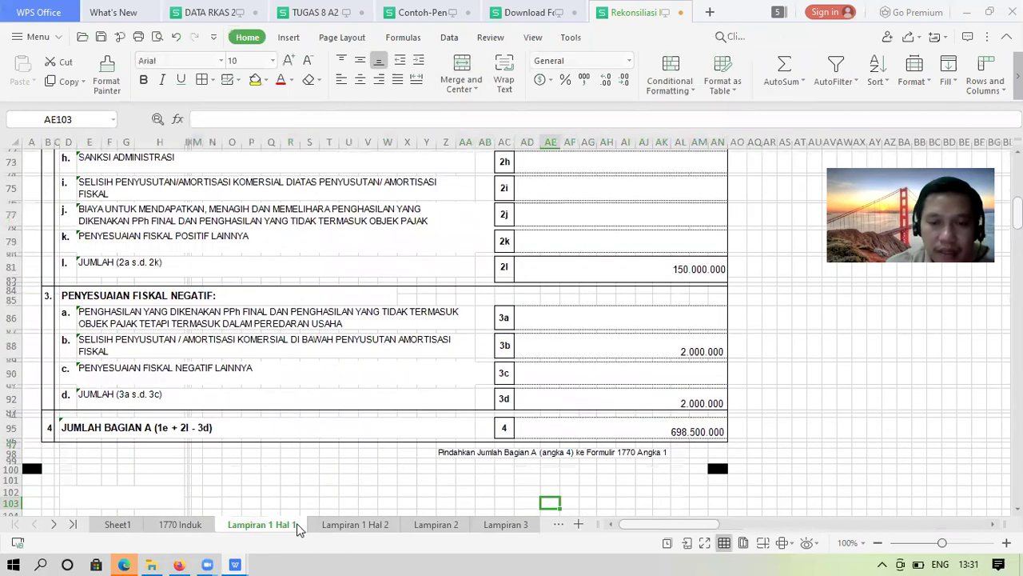
pyautogui.press('Up')
pyautogui.press('Up')
pyautogui.press('Up')
pyautogui.press('Up')
pyautogui.press('Up')
pyautogui.press('Up')
pyautogui.press('Up')
pyautogui.press('Up')
pyautogui.press('Up')
pyautogui.press('Up')
pyautogui.press('Up')
pyautogui.press('Up')
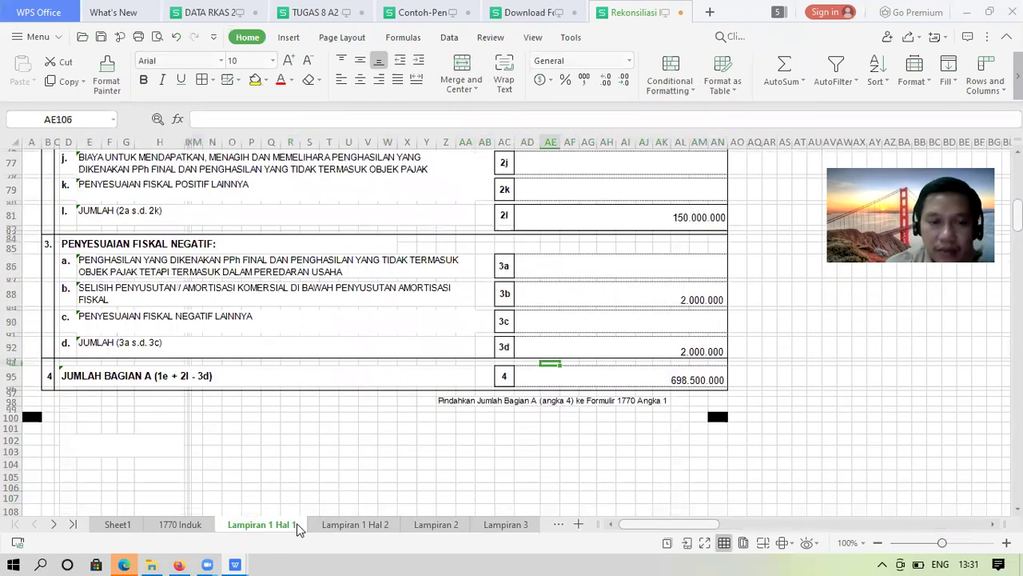
pyautogui.press('Up')
pyautogui.press('Up')
pyautogui.press('Up')
pyautogui.press('Up')
pyautogui.press('Up')
pyautogui.press('Up')
pyautogui.press('Up')
pyautogui.press('Up')
pyautogui.press('Up')
pyautogui.press('Up')
pyautogui.press('Up')
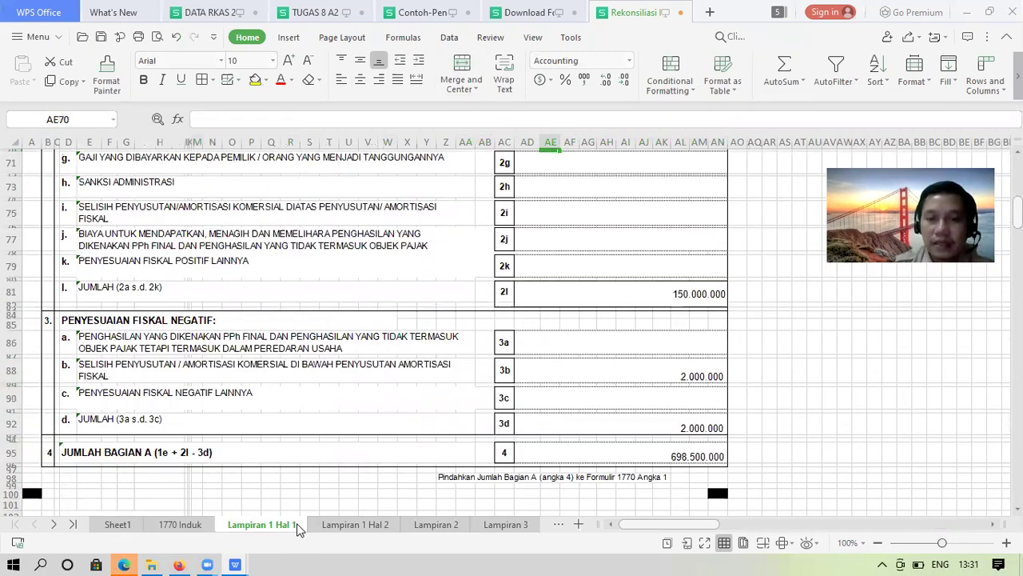
pyautogui.hotkey('ctrl', 'Up')
pyautogui.hotkey('ctrl', 'Up')
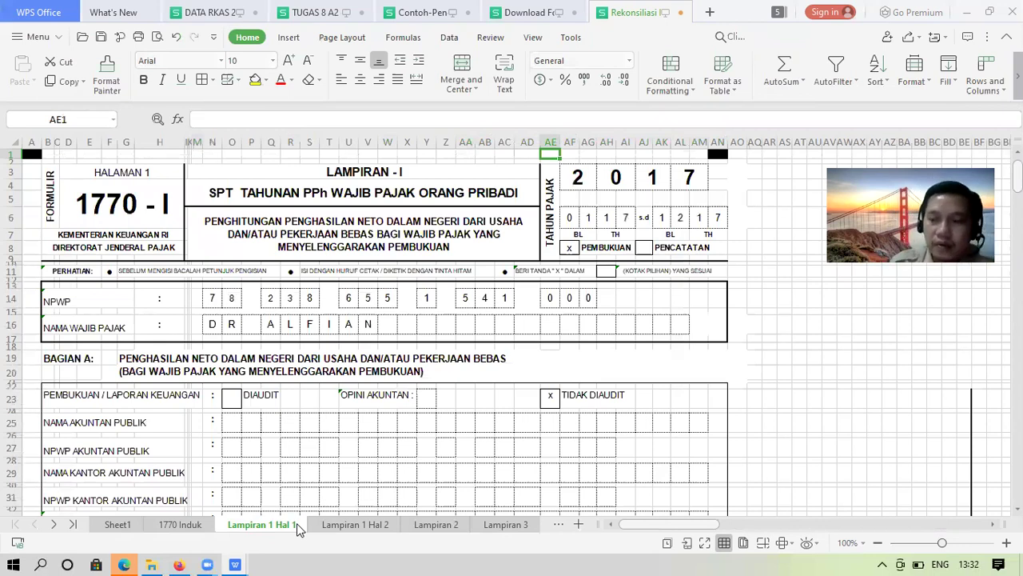
# On the 1770 Induk sheet, complete the tax year as 2017 with a final 7
pyautogui.click(179, 524)
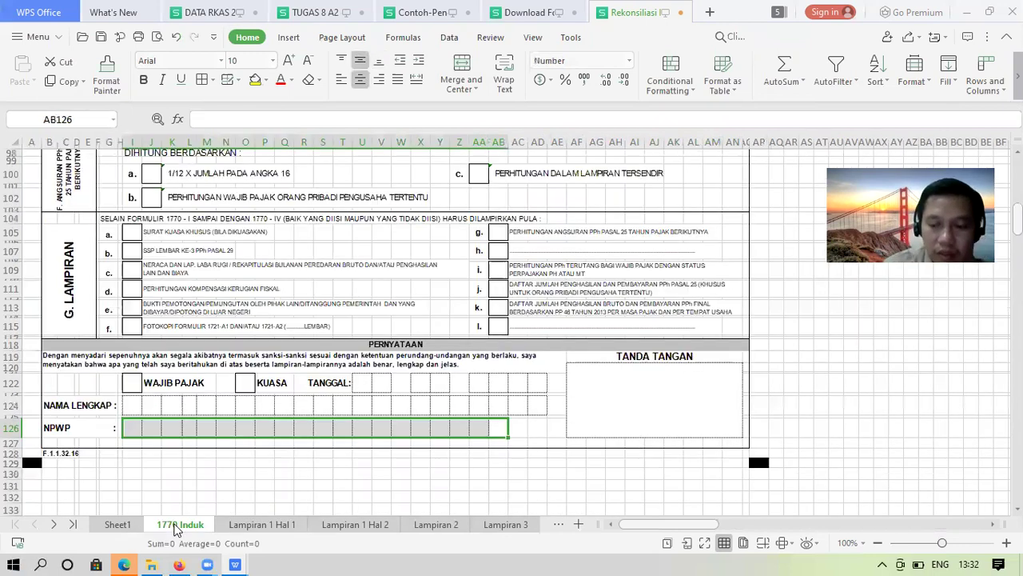
pyautogui.hotkey('ctrl', 'Home')
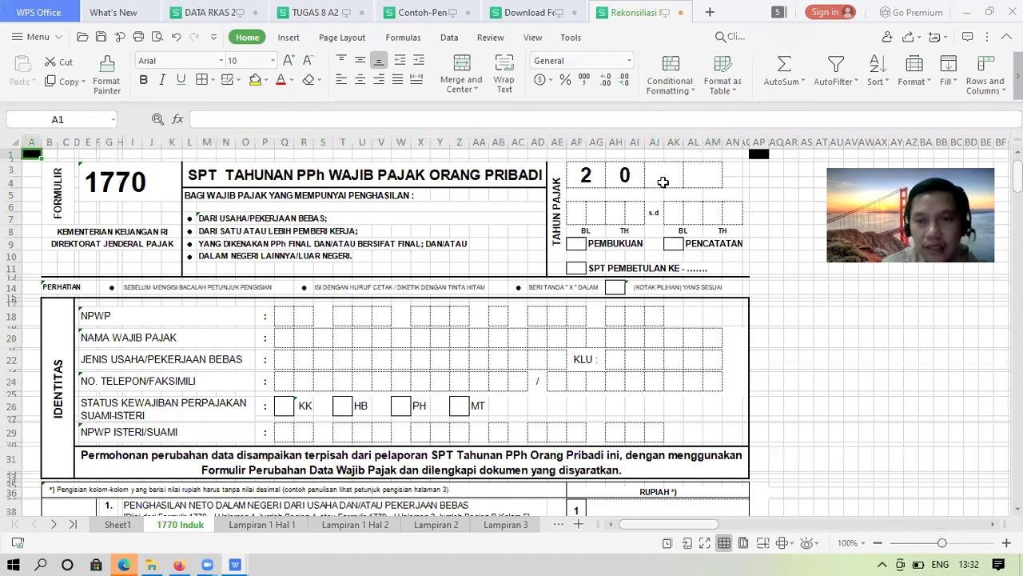
pyautogui.click(663, 177)
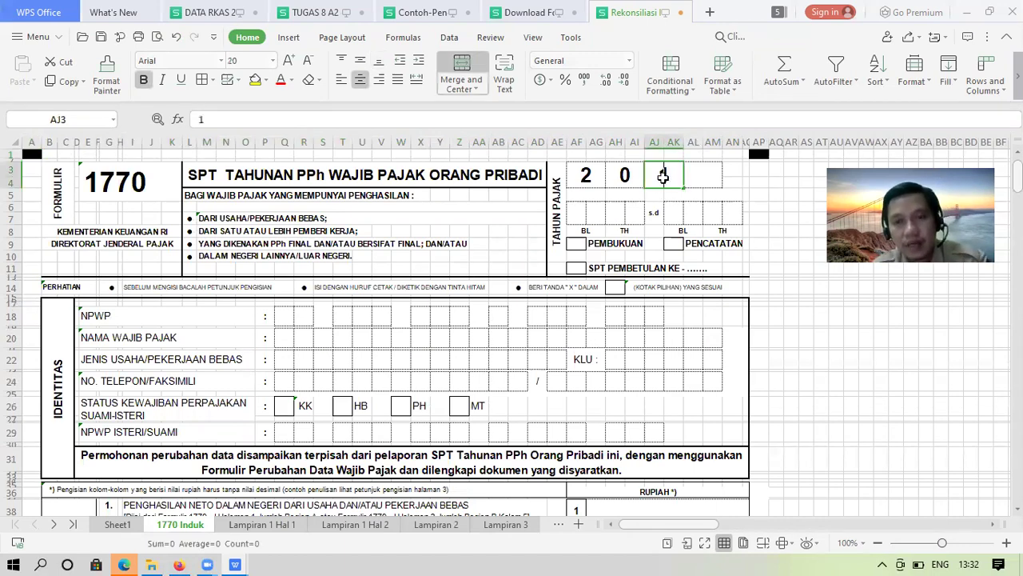
pyautogui.press('Right')
pyautogui.write('7')
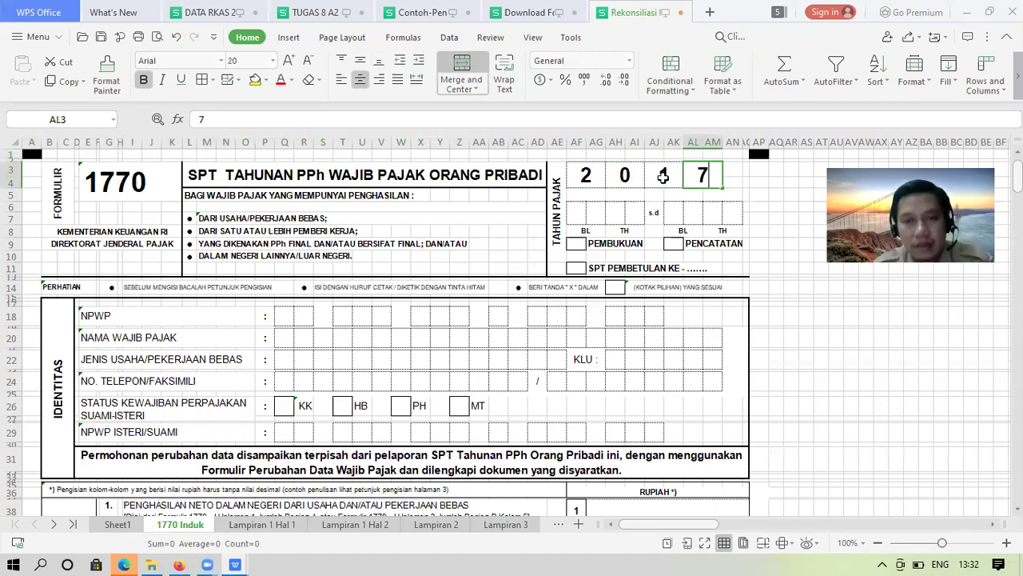
pyautogui.press('Return')
# Fill the tax period boxes as 01 17 through 12 17
pyautogui.press('Left')
pyautogui.press('Left')
pyautogui.press('Left')
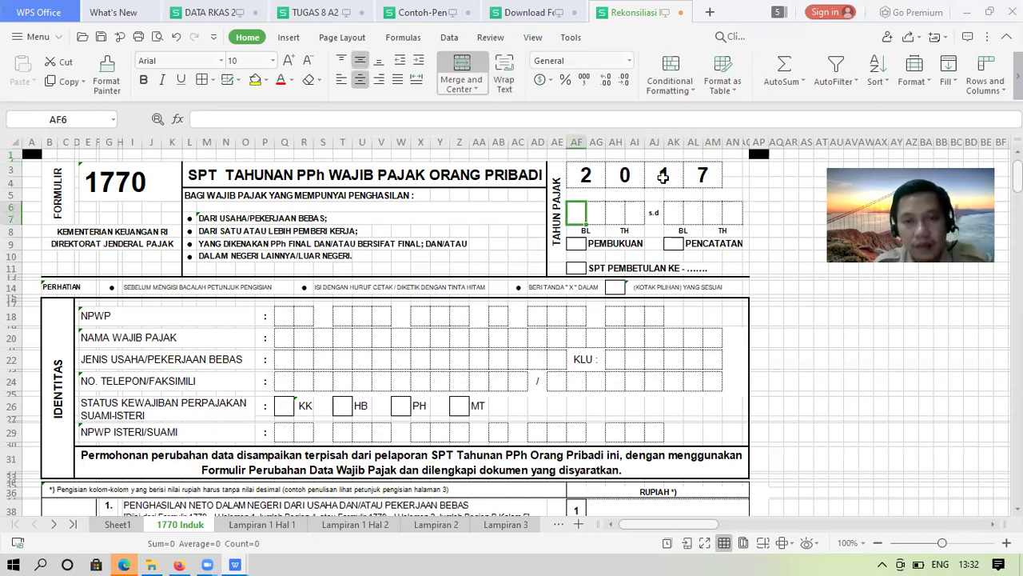
pyautogui.write('0')
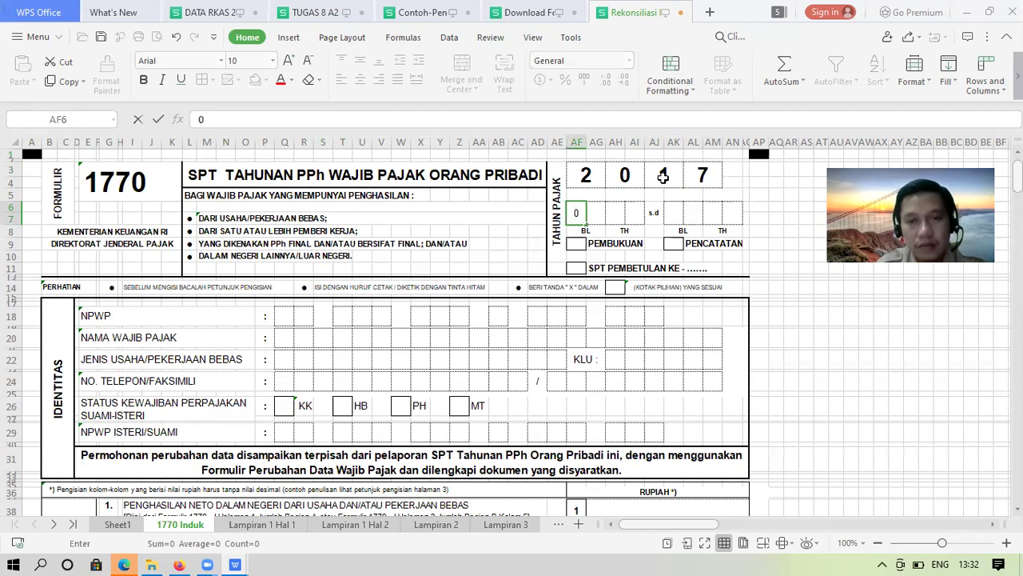
pyautogui.press('Right')
pyautogui.write('1')
pyautogui.press('Right')
pyautogui.write('1')
pyautogui.press('Right')
pyautogui.write('7')
pyautogui.press('Right')
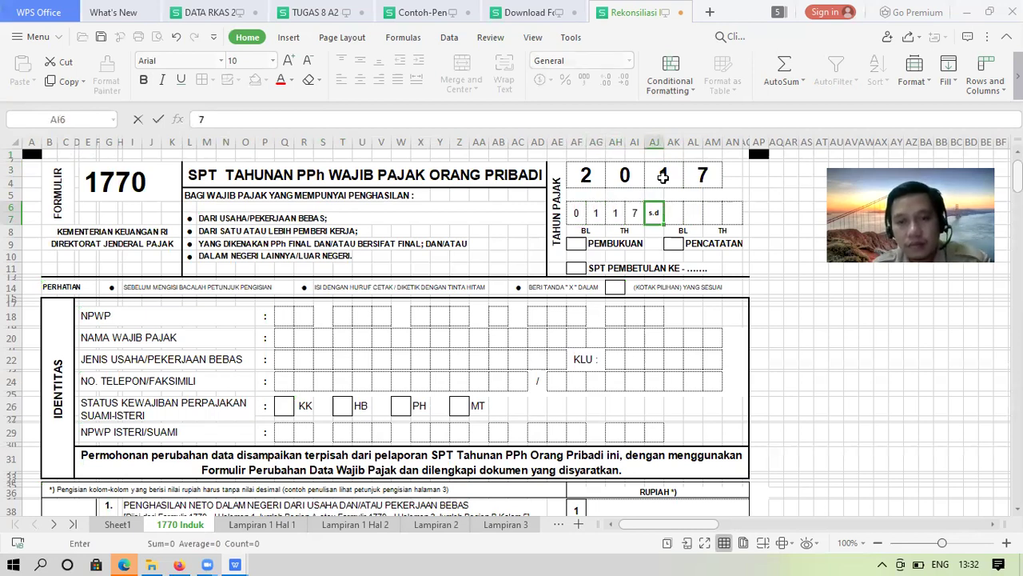
pyautogui.press('Right')
pyautogui.write('1')
pyautogui.press('Right')
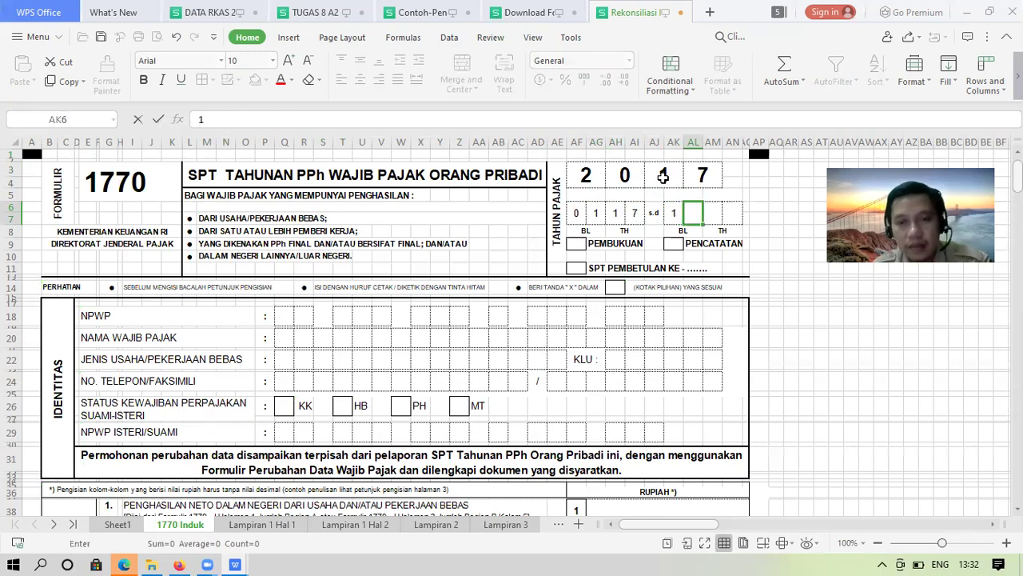
pyautogui.write('2')
pyautogui.press('Right')
pyautogui.write('1')
pyautogui.press('Right')
pyautogui.write('7')
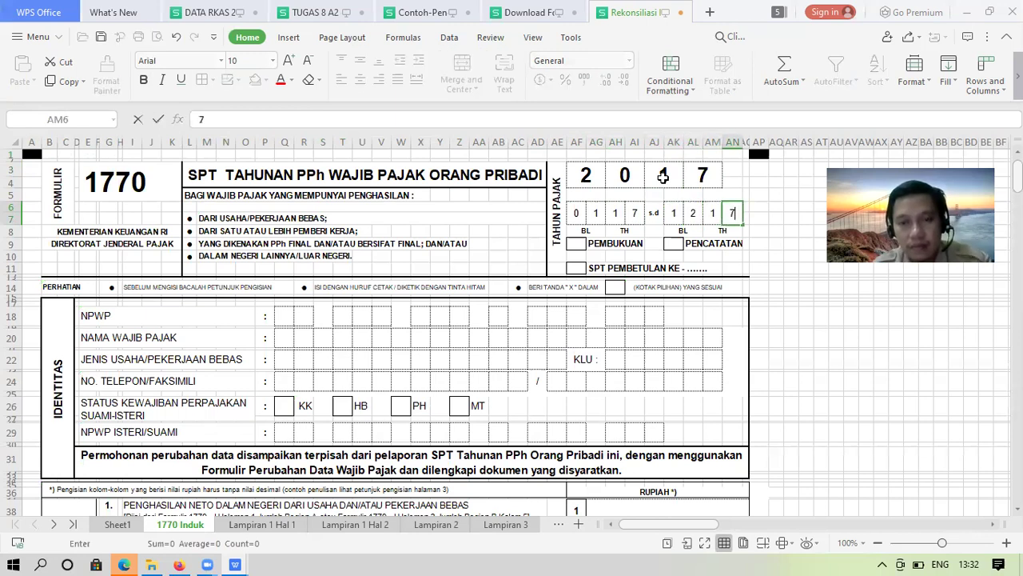
pyautogui.press('Down')
pyautogui.press('Down')
# Mark the PEMBUKUAN box in AF9 with an x
pyautogui.press('Left')
pyautogui.press('Left')
pyautogui.press('Left')
pyautogui.press('Left')
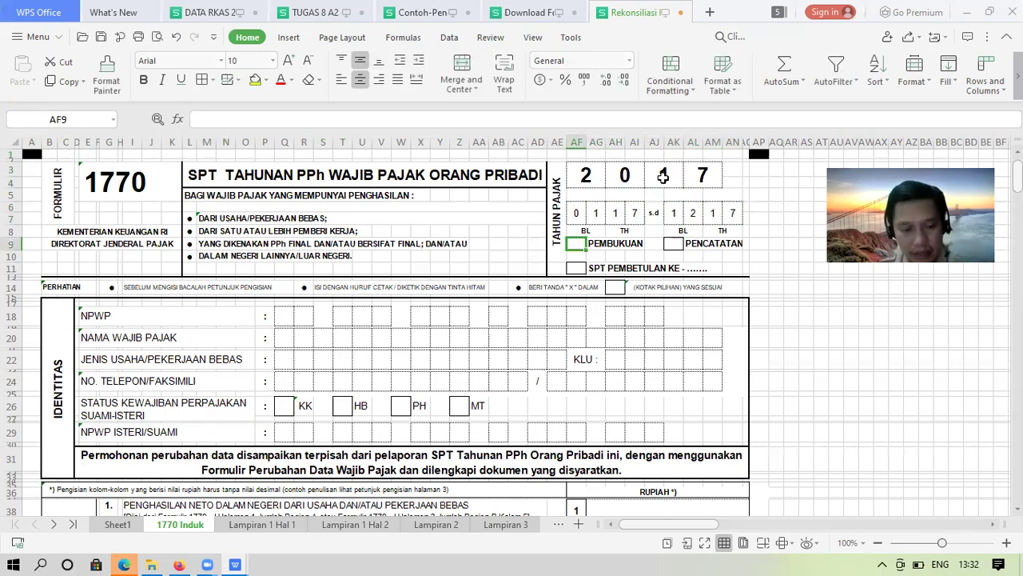
pyautogui.write('x')
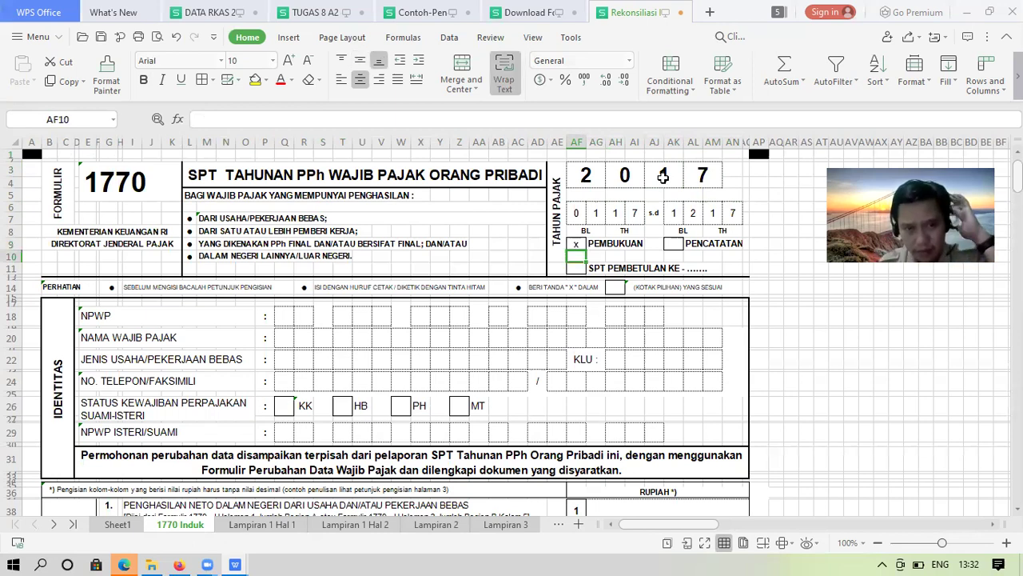
pyautogui.press('Down')
pyautogui.press('Down')
pyautogui.press('Down')
pyautogui.press('Down')
pyautogui.press('Down')
pyautogui.press('Down')
pyautogui.press('Left')
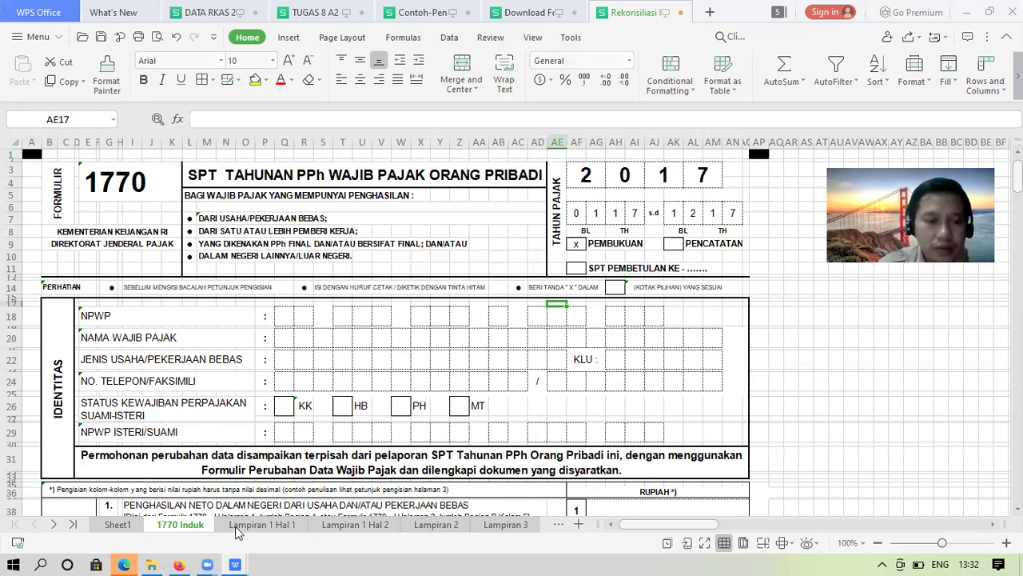
# Copy the NPWP and taxpayer name from Lampiran 1 Hal 1 (N14:AG16) into 1770 Induk at Q18
pyautogui.hotkey('ctrl', 'pagedown')
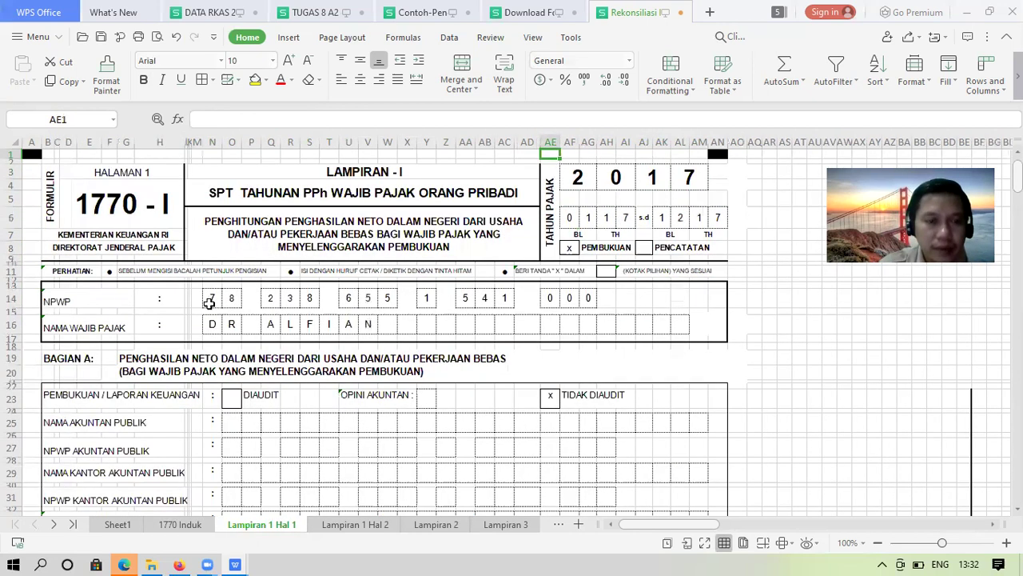
pyautogui.moveTo(206, 297); pyautogui.dragTo(591, 315)
pyautogui.hotkey('ctrl', 'c')
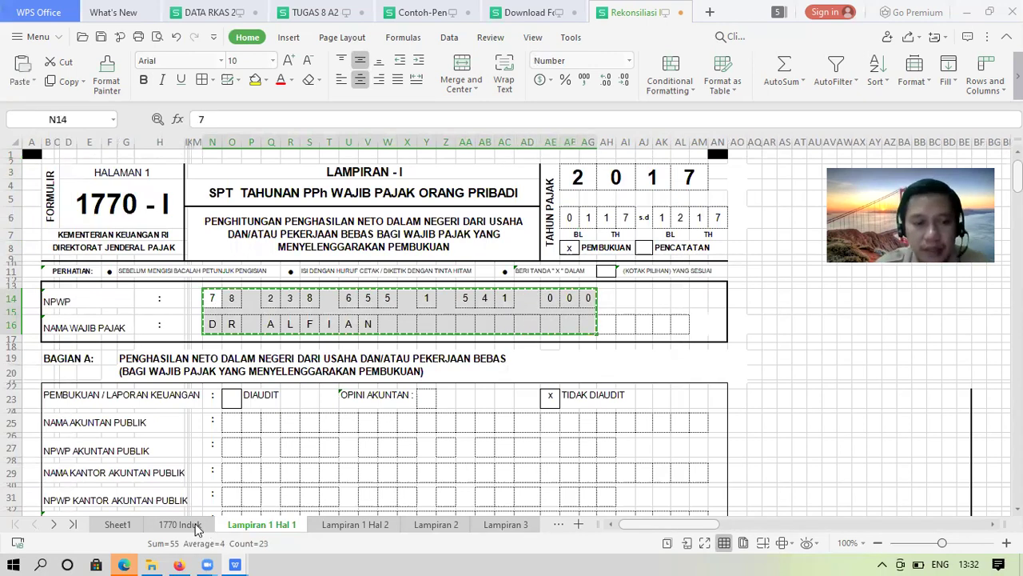
pyautogui.hotkey('ctrl', 'pageup')
pyautogui.click(286, 313)
pyautogui.hotkey('ctrl', 'v')
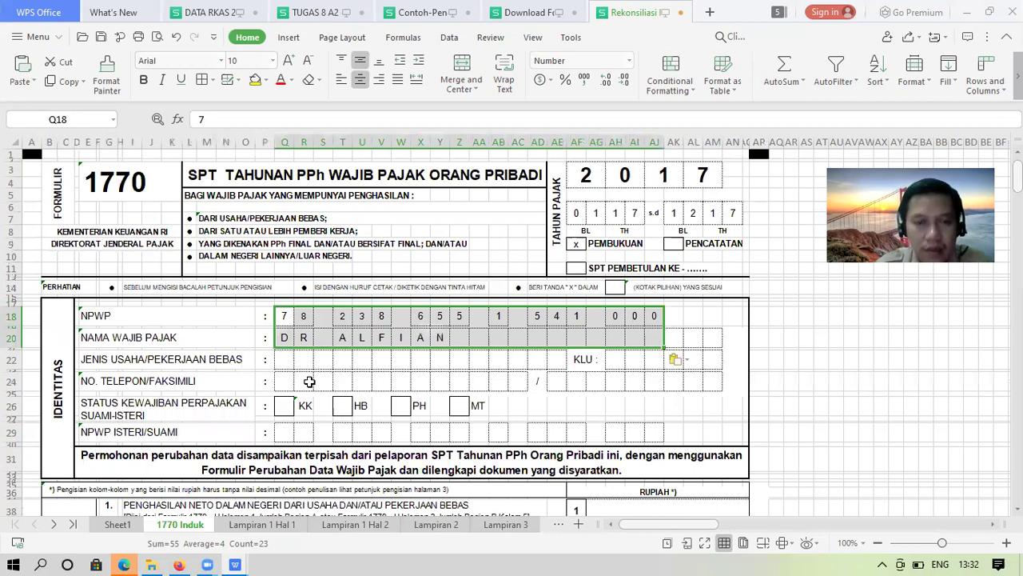
pyautogui.click(310, 382)
# Fill the row 22 business type boxes with JASA, correcting a mistyped letter
pyautogui.click(286, 361)
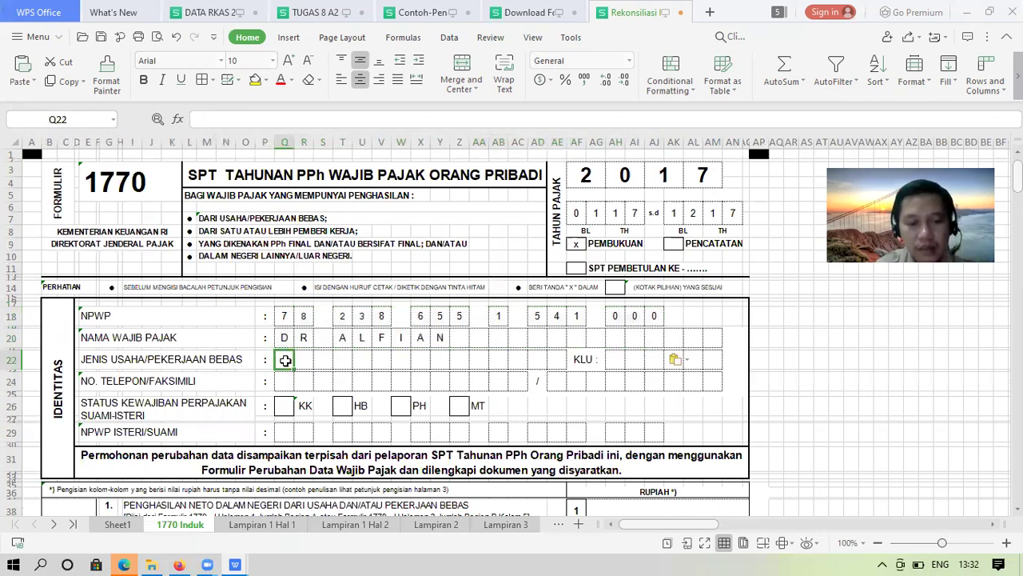
pyautogui.write('D')
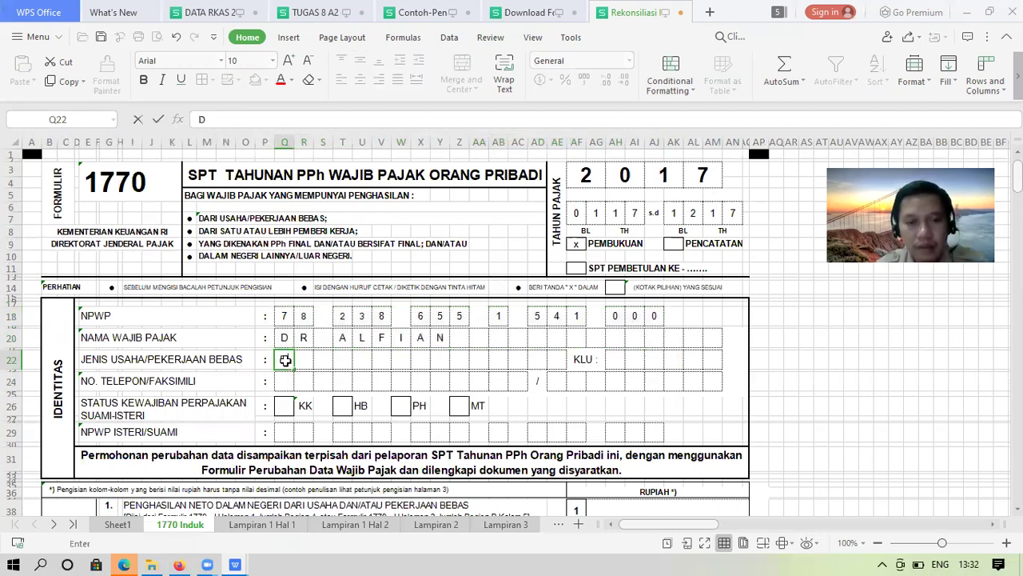
pyautogui.press('Tab')
pyautogui.write('A')
pyautogui.press('Tab')
pyautogui.write('G')
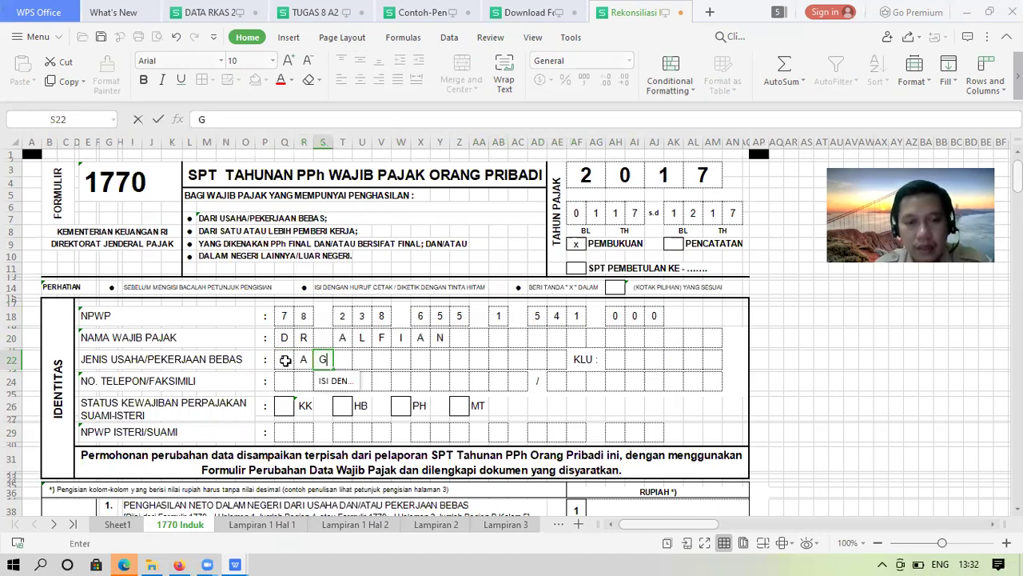
pyautogui.press('Tab')
pyautogui.hotkey('shift', 'Tab')
pyautogui.click(285, 360)
pyautogui.press('Tab')
pyautogui.press('Tab')
pyautogui.write('S')
pyautogui.press('Tab')
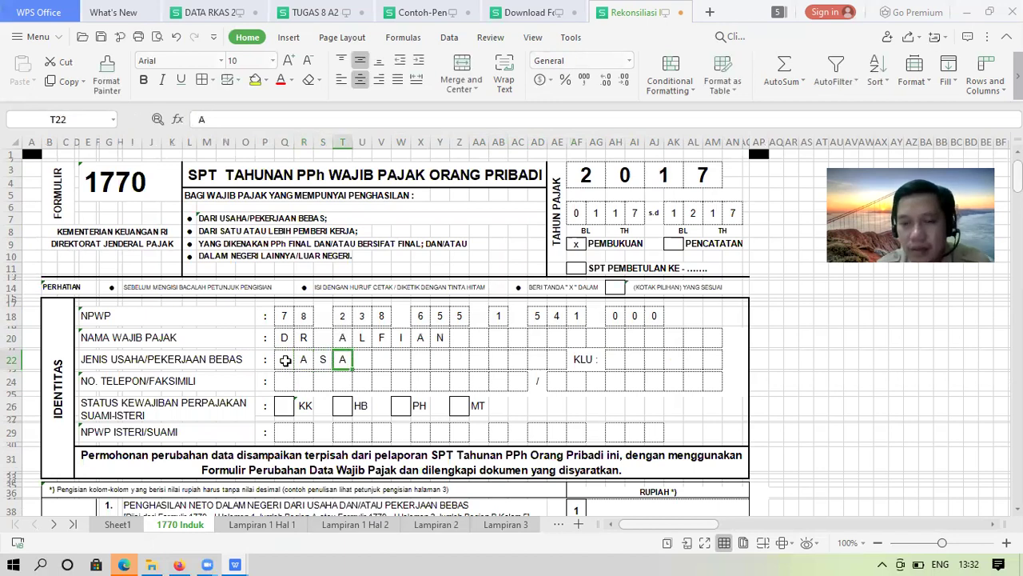
pyautogui.press('Return')
# Start the taxpayer's telephone number in row 24 with the area code and a dash
pyautogui.press('Down')
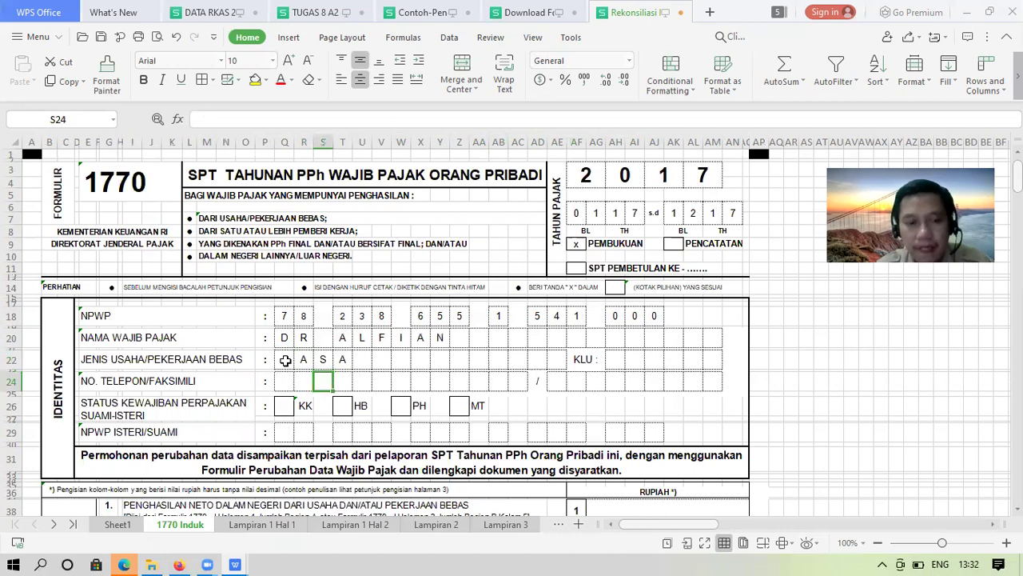
pyautogui.press('Left')
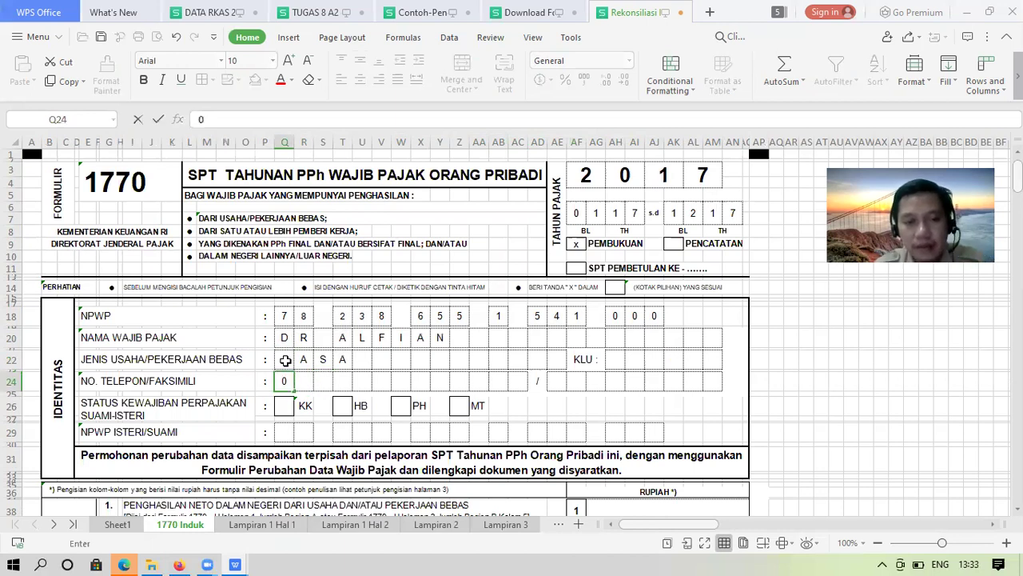
pyautogui.press('Tab')
pyautogui.press('Tab')
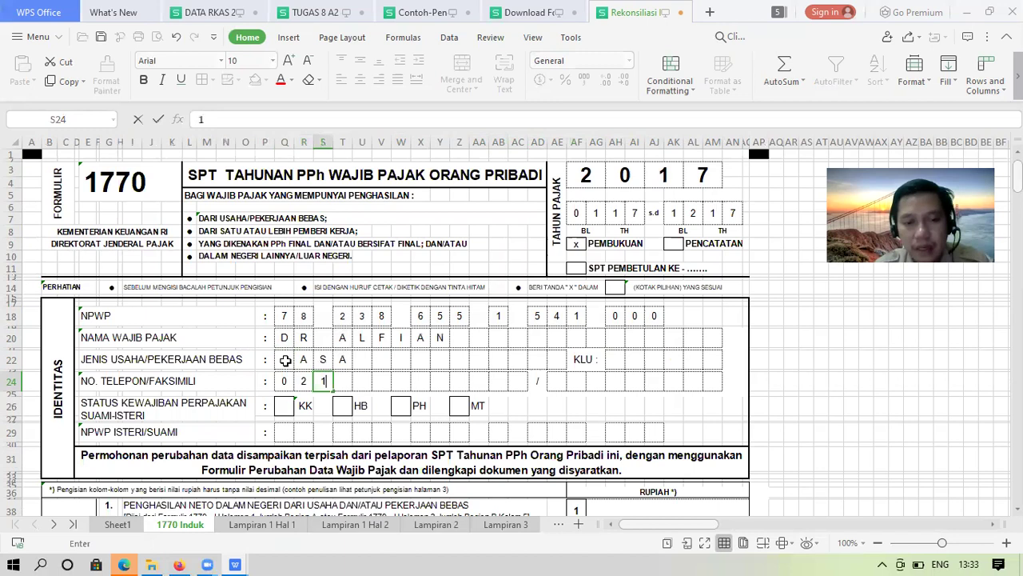
pyautogui.press('Tab')
pyautogui.press('Right')
pyautogui.write('7')
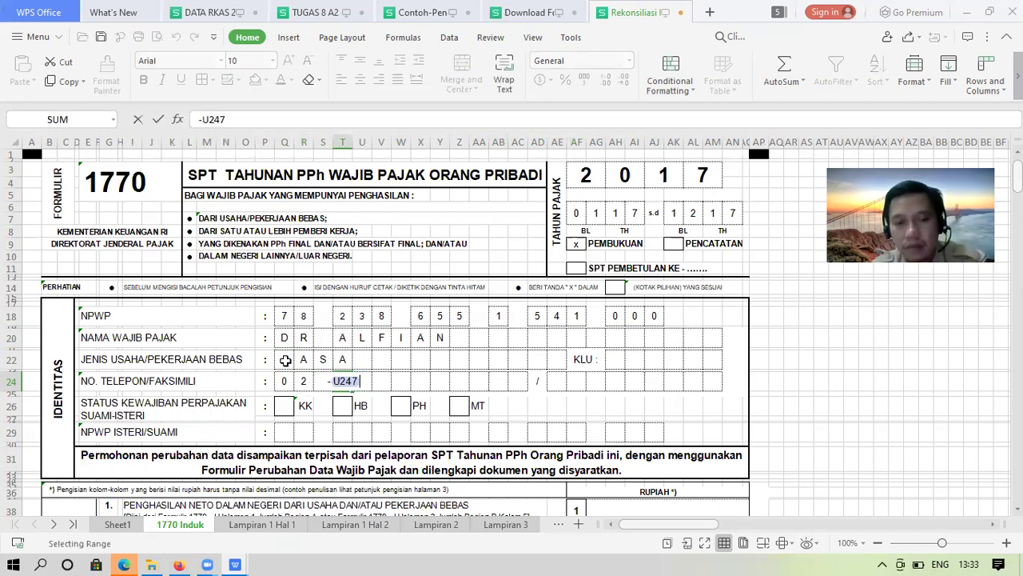
pyautogui.press('BackSpace')
pyautogui.press('BackSpace')
pyautogui.press('BackSpace')
pyautogui.press('BackSpace')
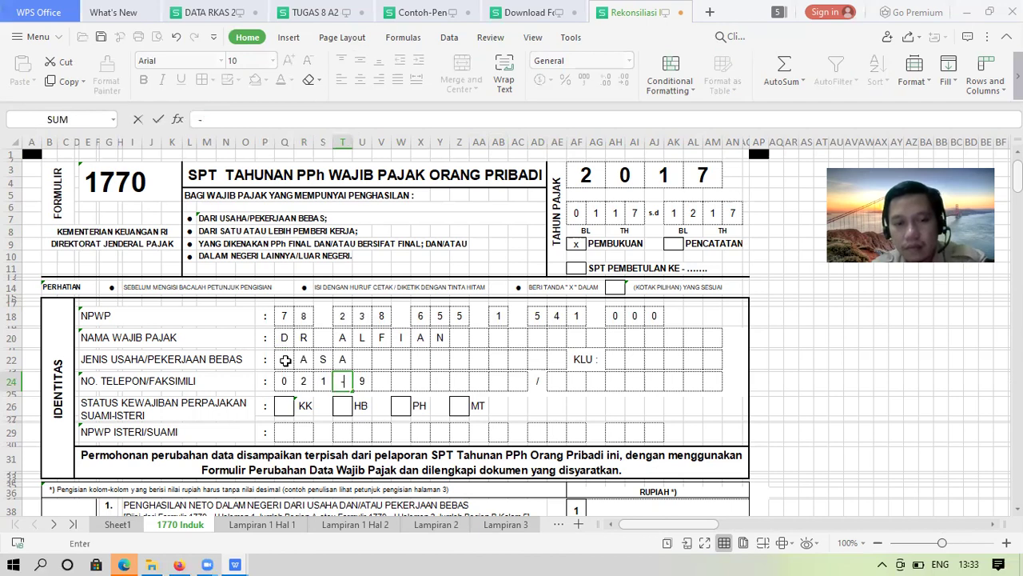
pyautogui.press('Right')
pyautogui.press('BackSpace')
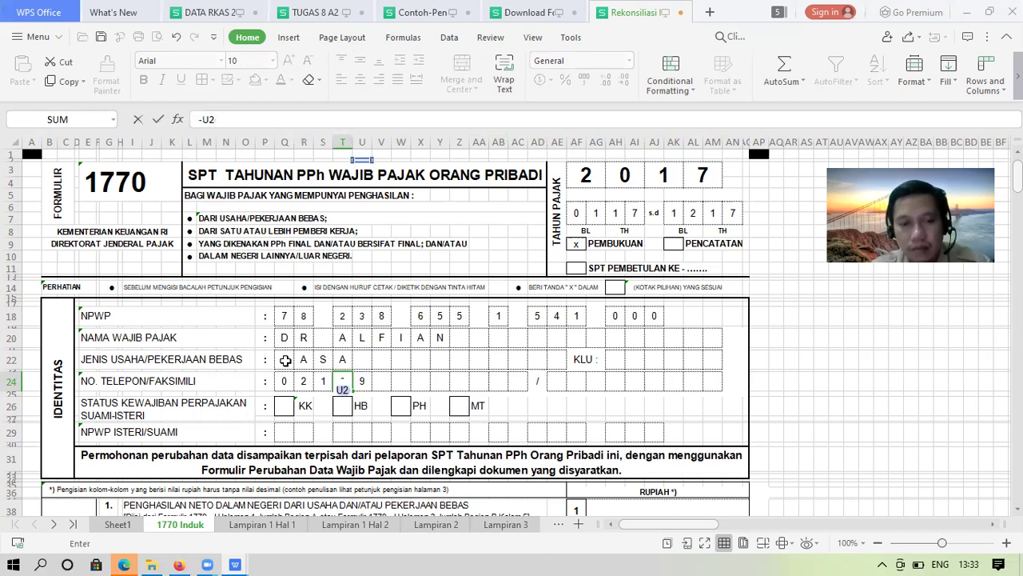
pyautogui.press('BackSpace')
pyautogui.press('BackSpace')
pyautogui.press('Escape')
# Enter the remaining telephone digits in the following row 24 boxes
pyautogui.press('Right')
pyautogui.press('Right')
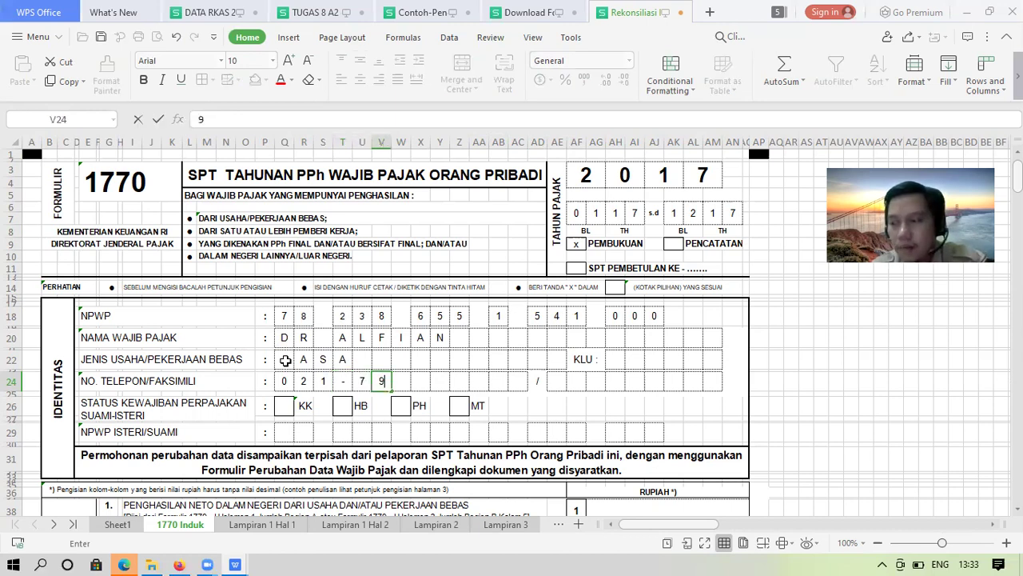
pyautogui.press('Right')
pyautogui.press('Right')
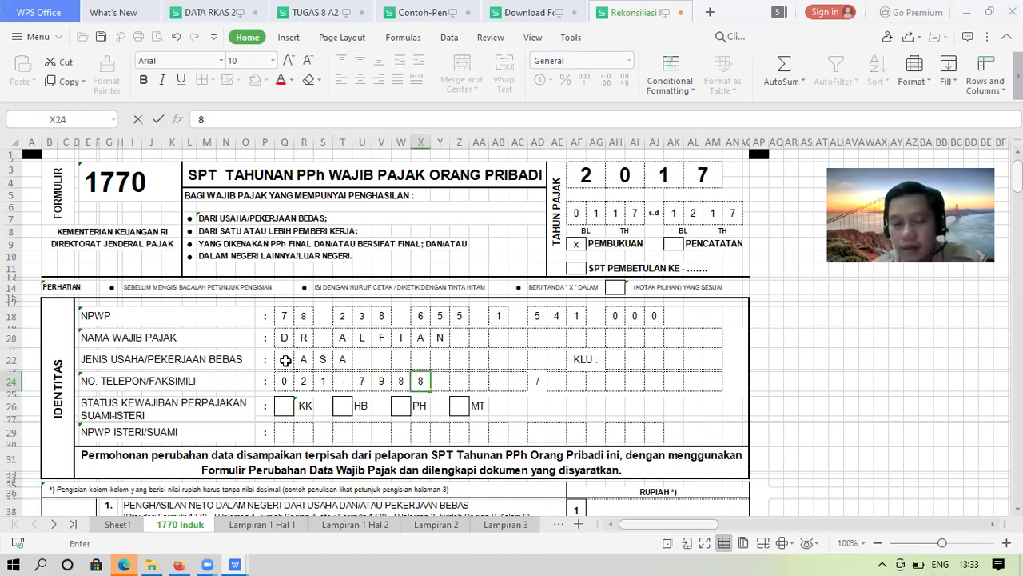
pyautogui.press('Right')
pyautogui.press('Right')
pyautogui.press('Right')
pyautogui.press('Return')
# Mark the KK status box in Q26 with an X
pyautogui.press('Left')
pyautogui.press('Left')
pyautogui.press('Left')
pyautogui.press('Left')
pyautogui.press('Left')
pyautogui.press('Left')
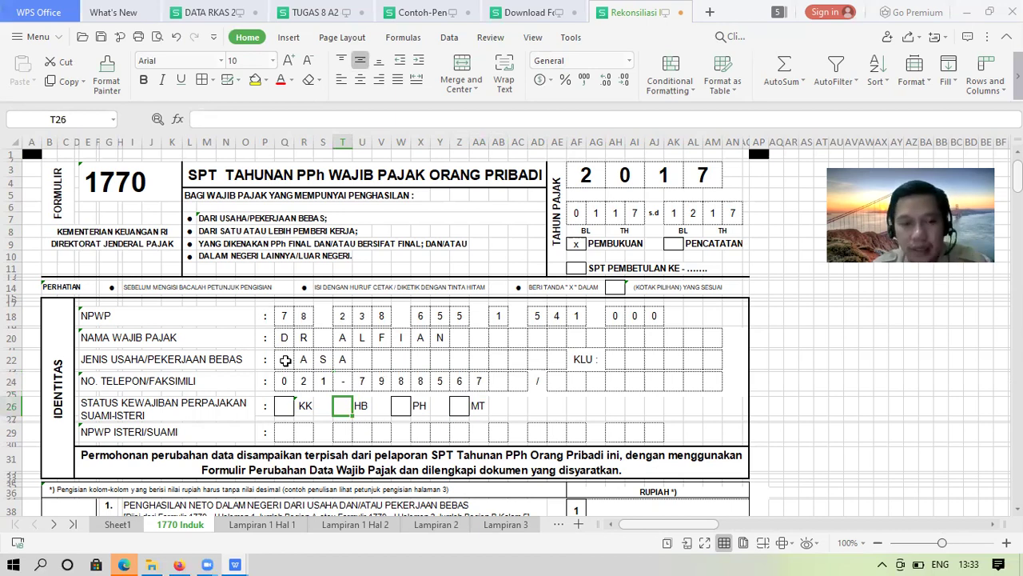
pyautogui.press('Left')
pyautogui.press('Left')
pyautogui.press('Left')
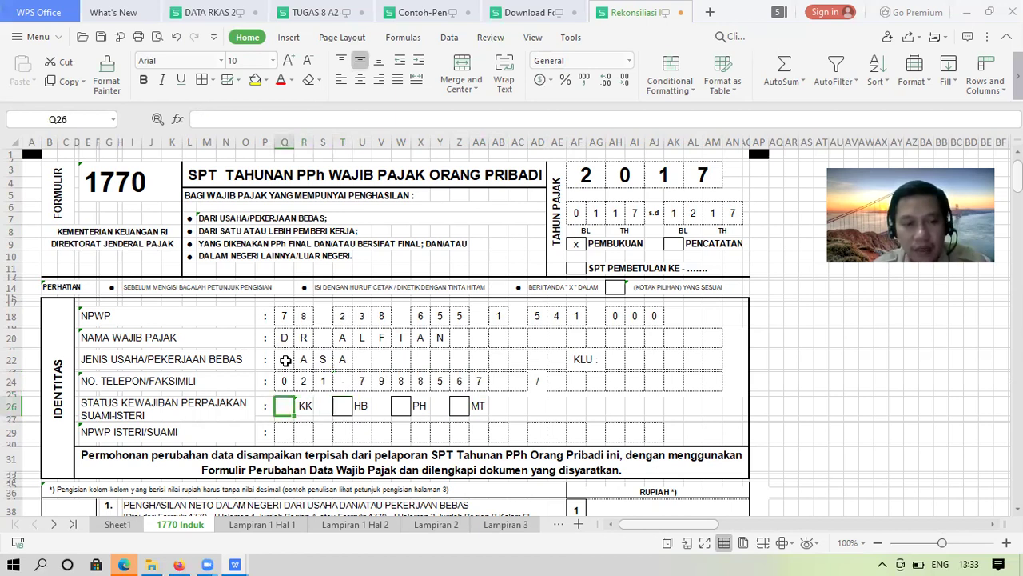
pyautogui.write('X')
pyautogui.press('Return')
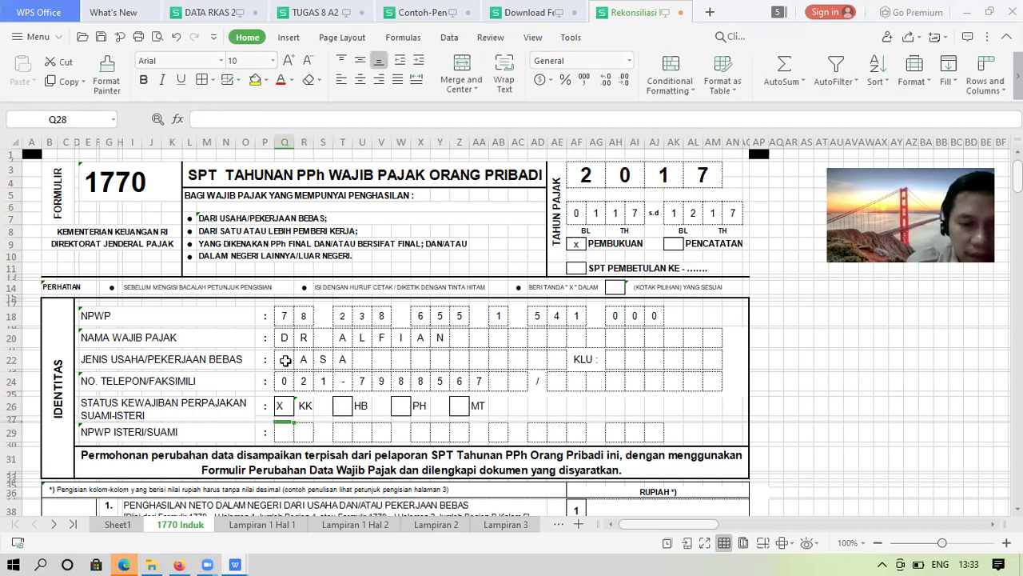
pyautogui.press('Down')
pyautogui.press('Down')
pyautogui.press('Down')
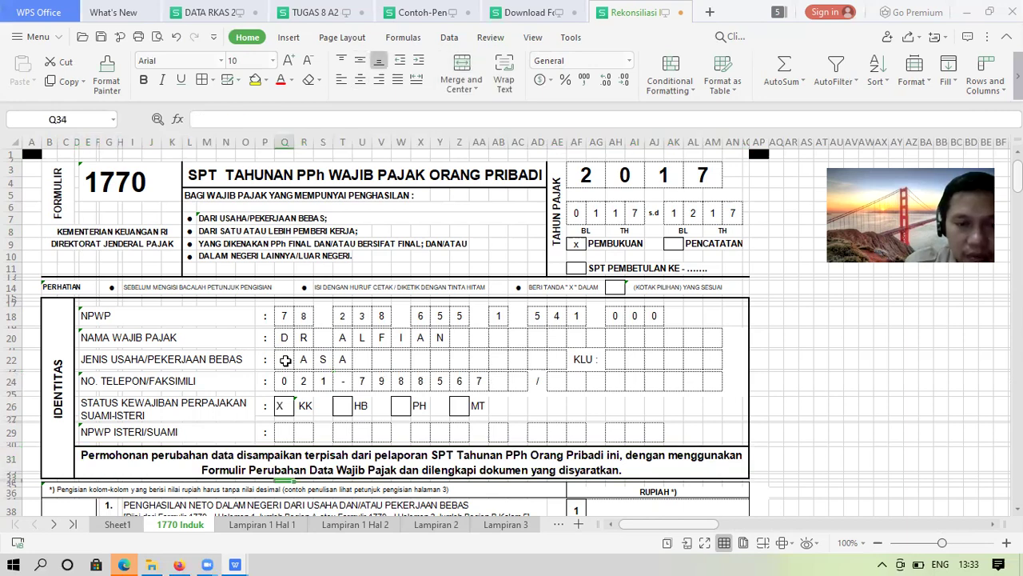
# Link line 1 (AG38) to the Bagian A total in Lampiran 1 Hal 1 cell AD95
pyautogui.press('Down')
pyautogui.press('Down')
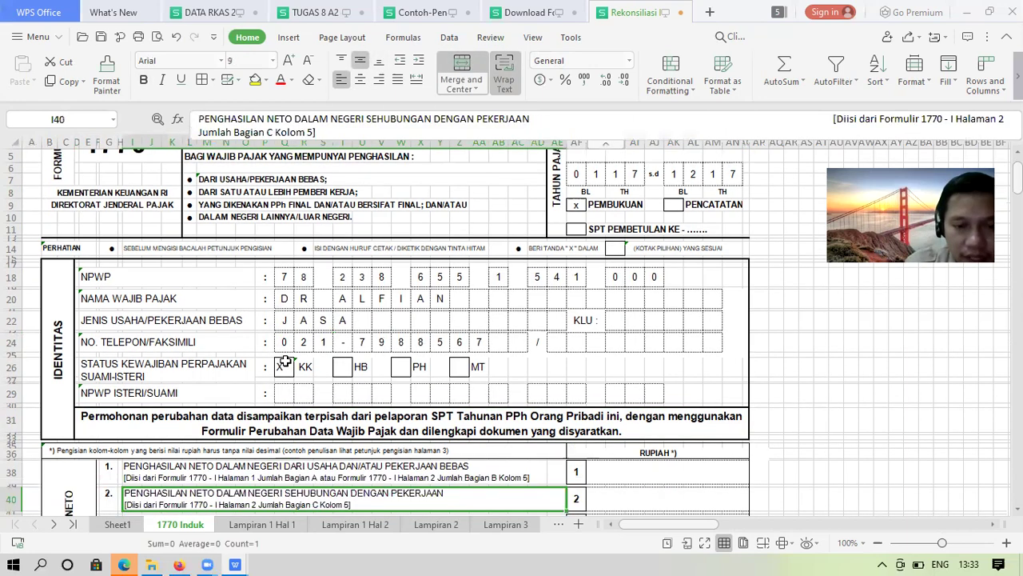
pyautogui.press('Down')
pyautogui.press('Down')
pyautogui.press('Down')
pyautogui.press('Down')
pyautogui.press('Down')
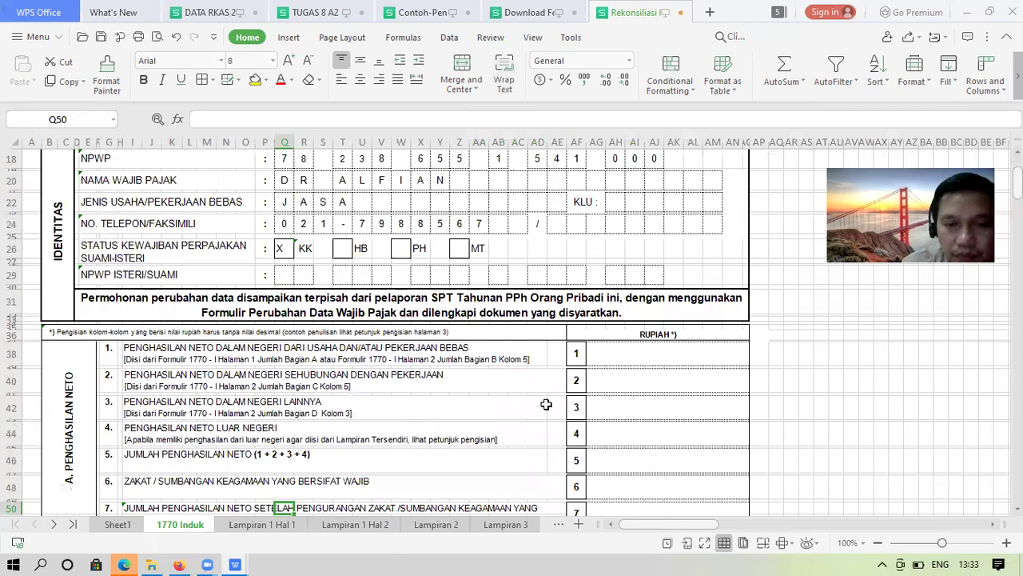
pyautogui.click(630, 348)
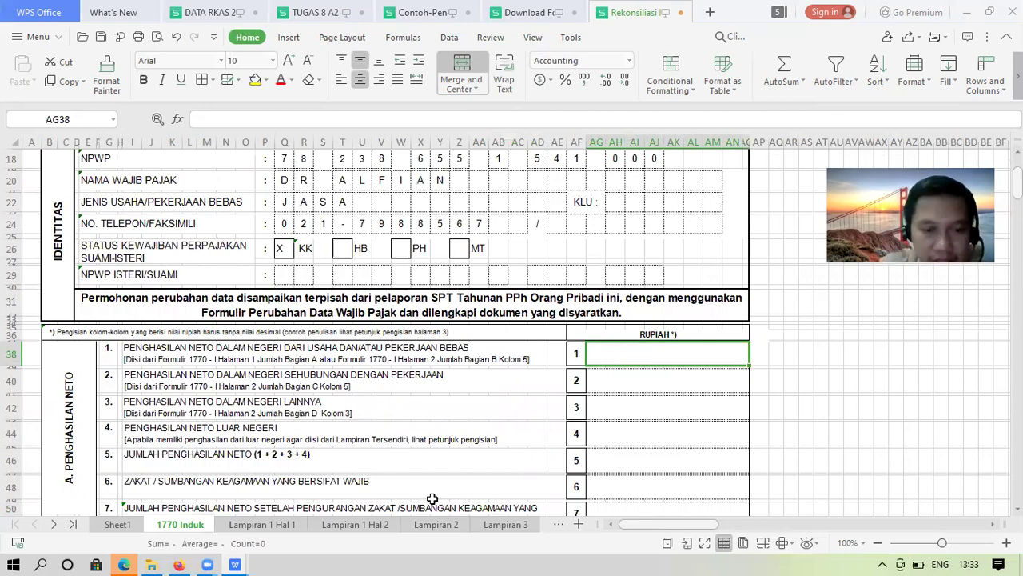
pyautogui.click(287, 525)
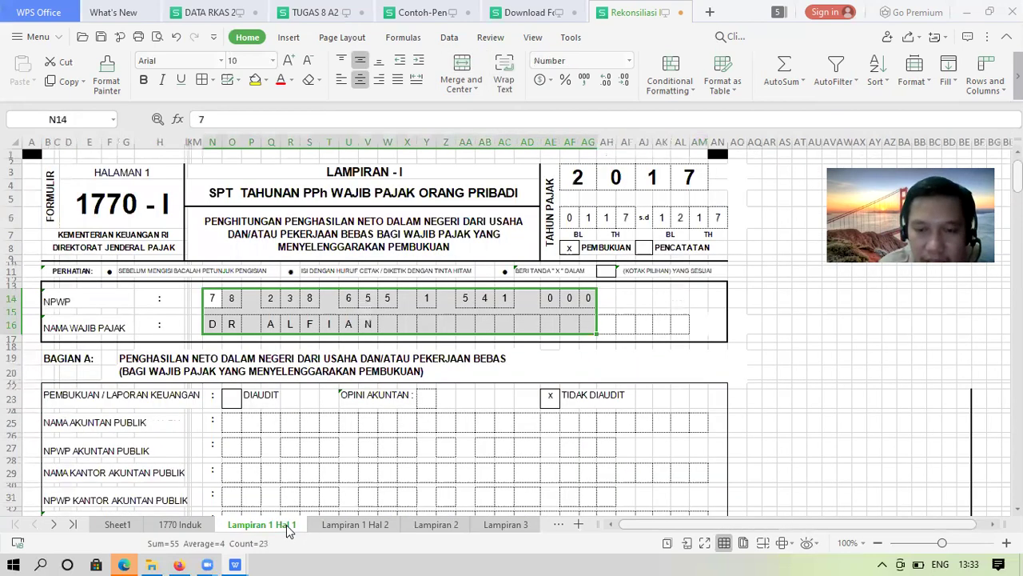
pyautogui.press('pagedown')
pyautogui.press('pagedown')
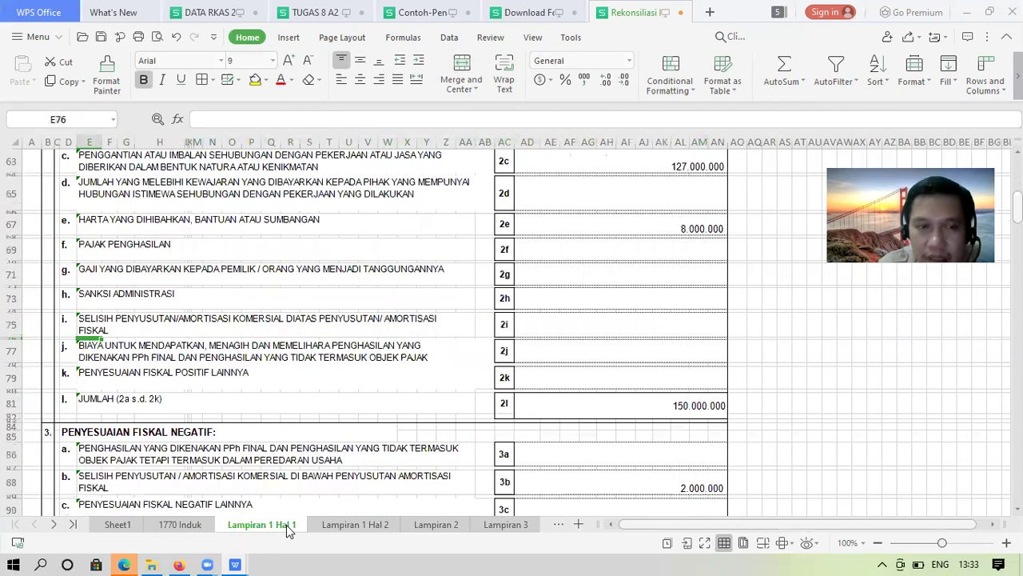
pyautogui.press('pagedown')
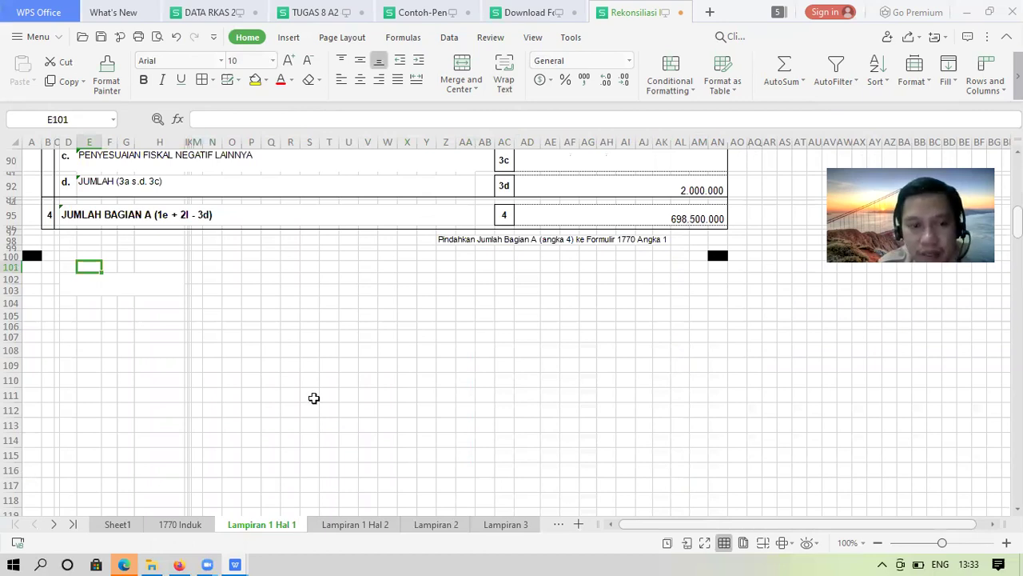
pyautogui.click(177, 523)
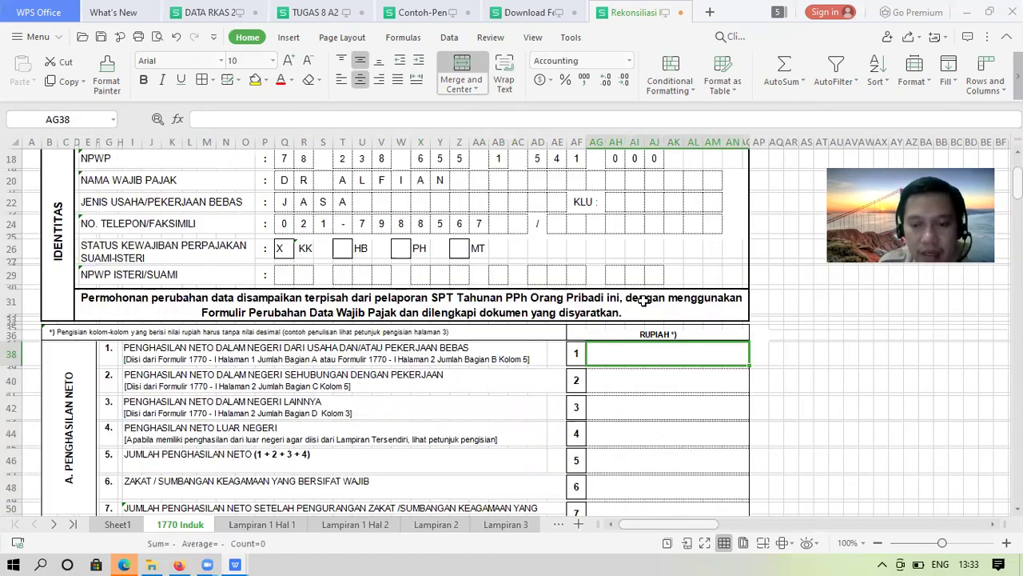
pyautogui.write('=')
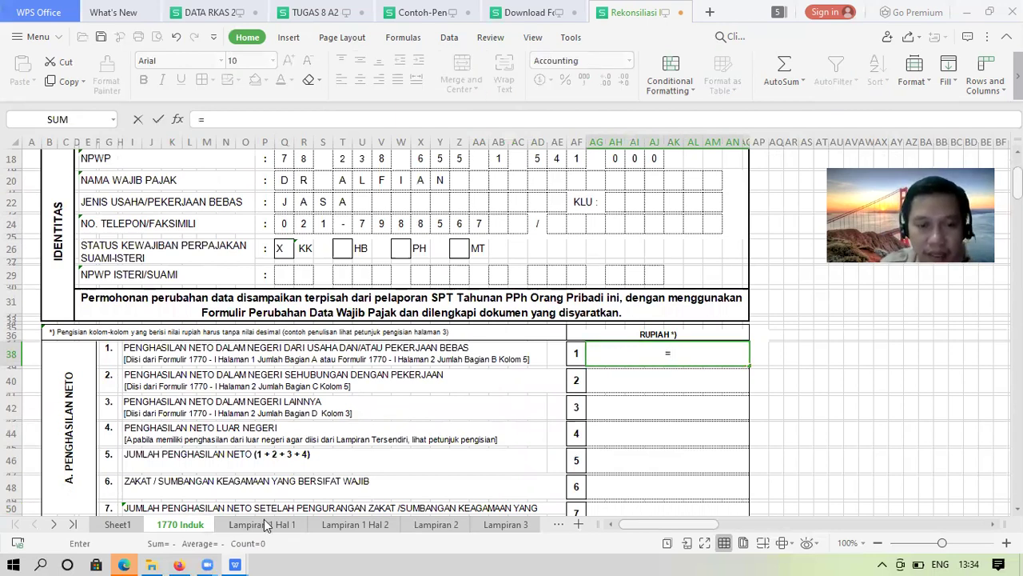
pyautogui.click(264, 522)
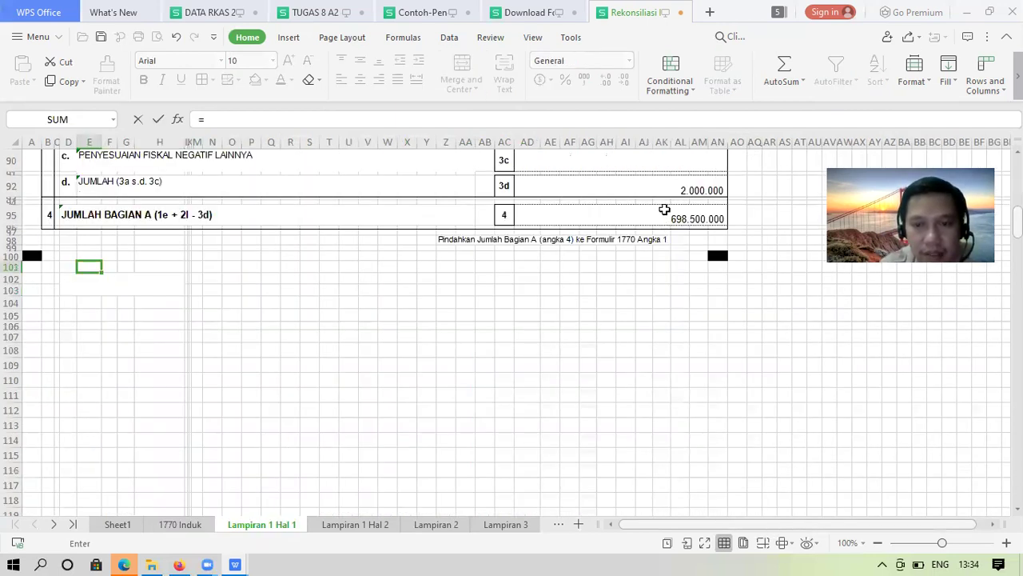
pyautogui.click(664, 209)
pyautogui.press('Return')
# Format the line 1 amount as 698.500.000 with thousands separators and no decimals
pyautogui.press('Up')
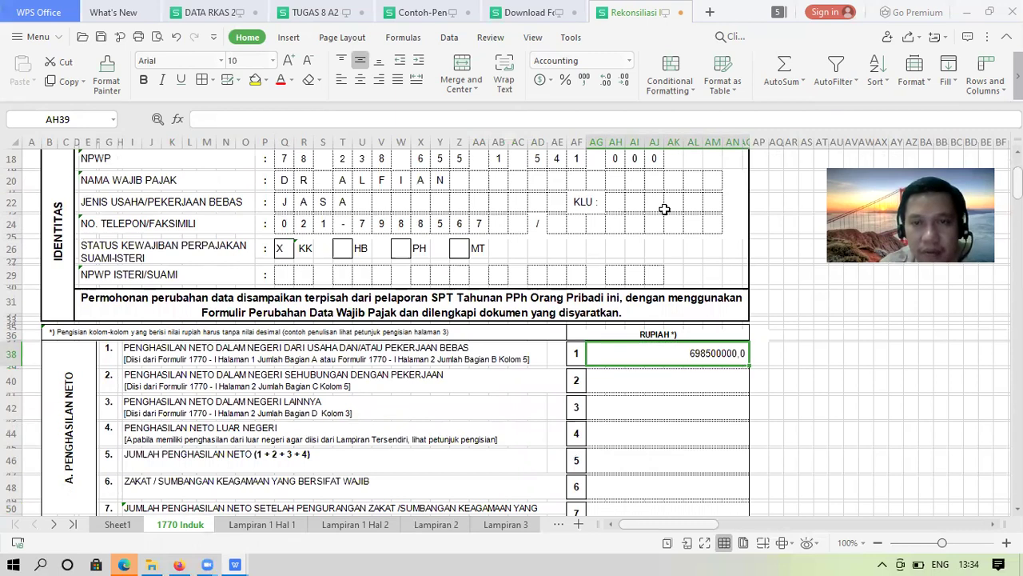
pyautogui.click(588, 81)
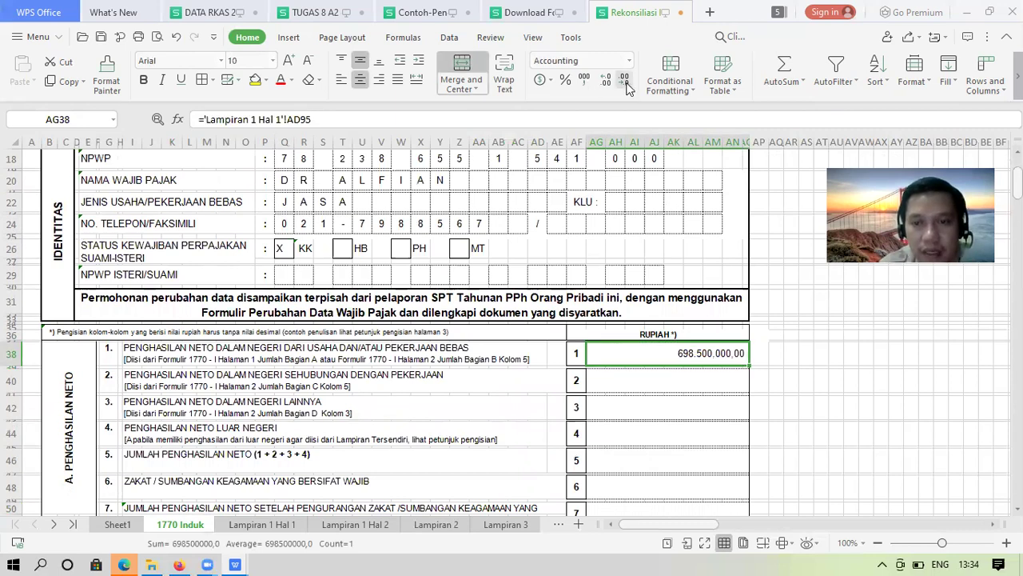
pyautogui.doubleClick(626, 83)
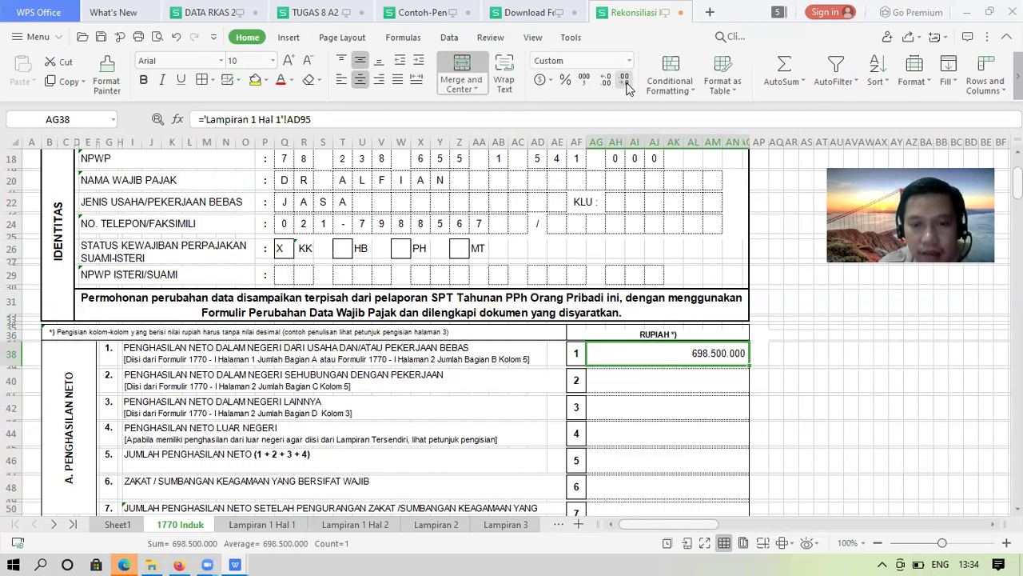
pyautogui.press('Down')
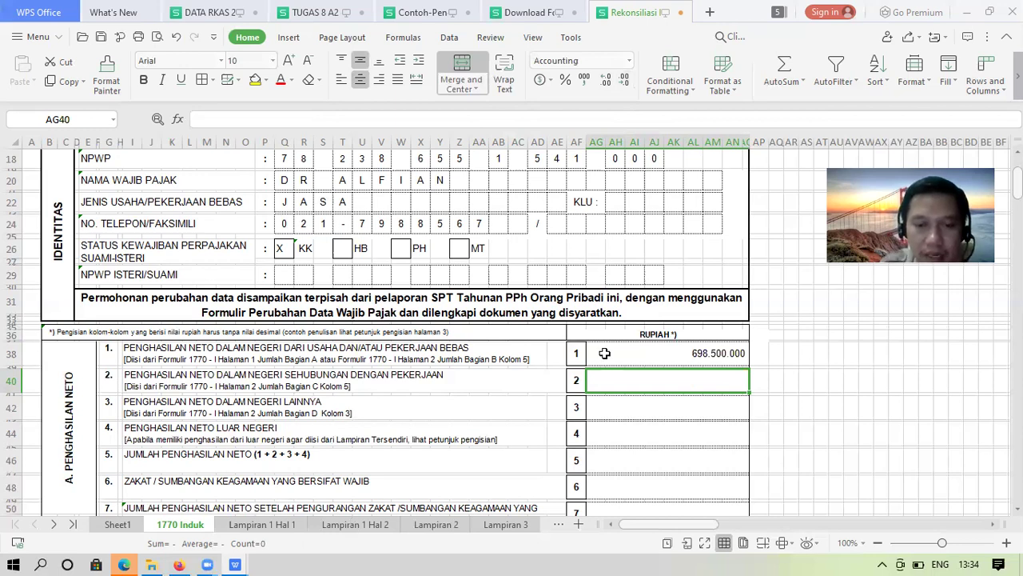
# Link line 2 to the 178.064.000 Bagian C total in Lampiran 1 Hal 2 (AE51), Accounting format without decimals
pyautogui.write('=')
pyautogui.click(344, 531)
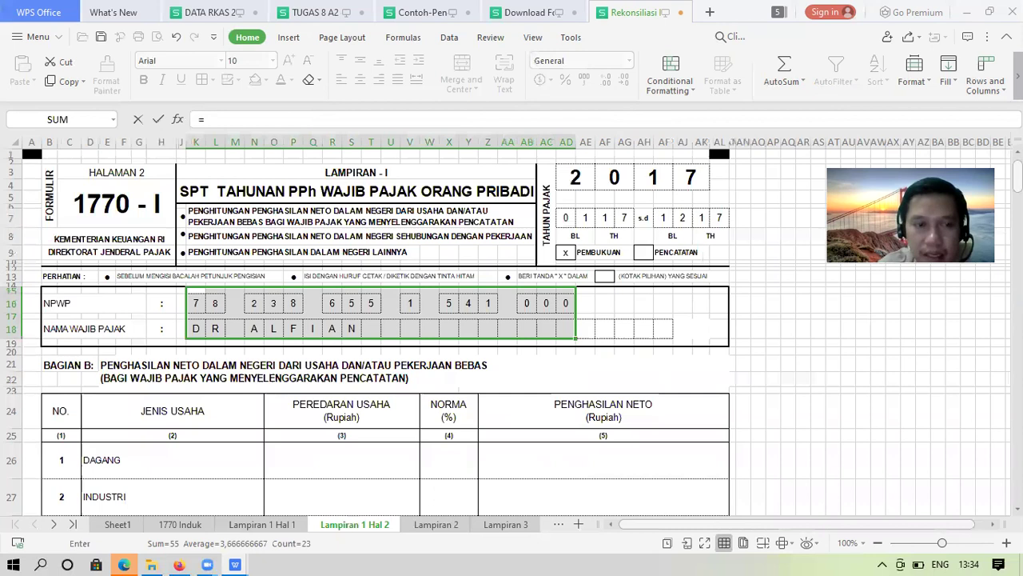
pyautogui.scroll(-5, 869, 319)
pyautogui.scroll(-9, 507, 332)
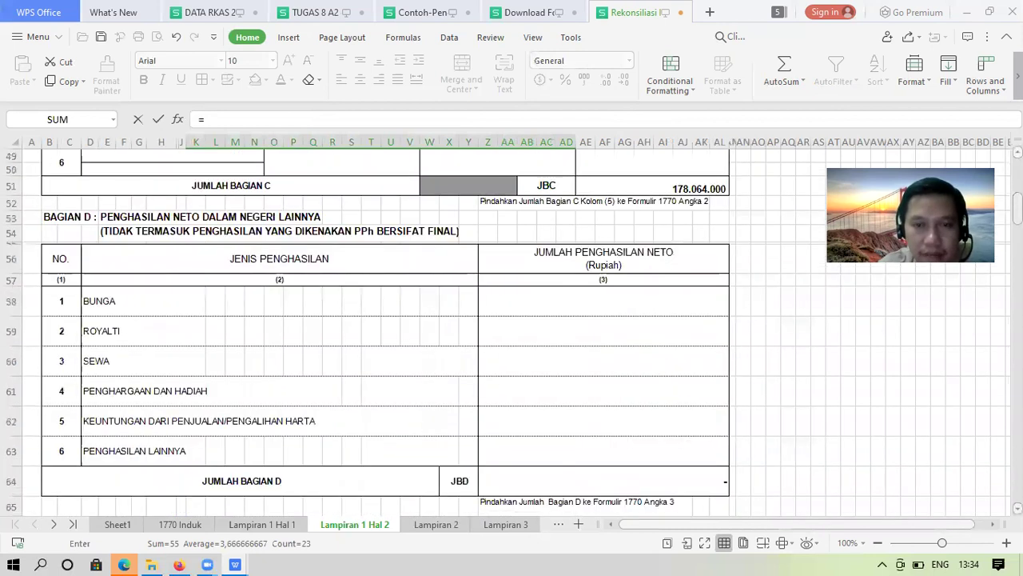
pyautogui.scroll(6, 794, 375)
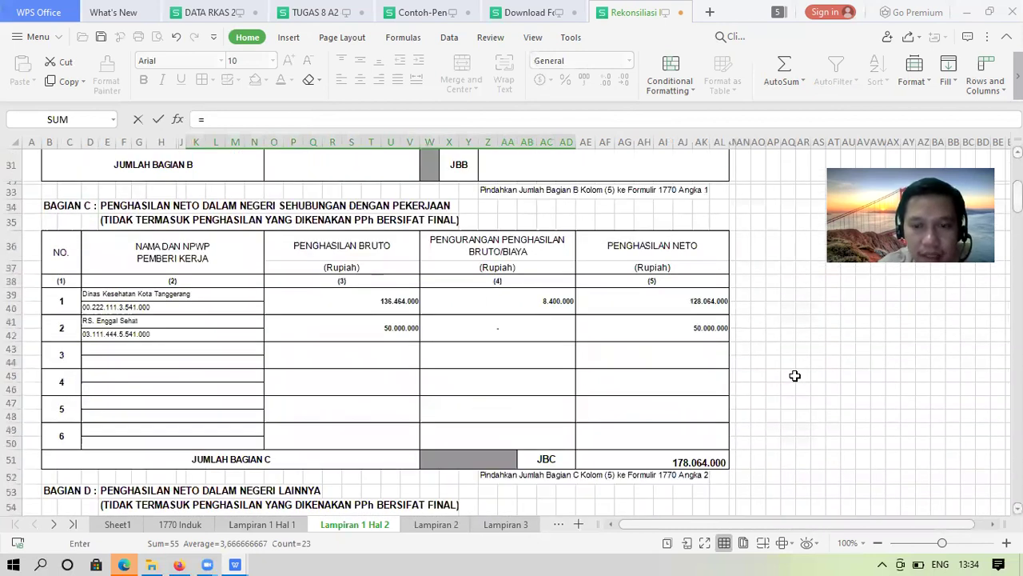
pyautogui.click(687, 462)
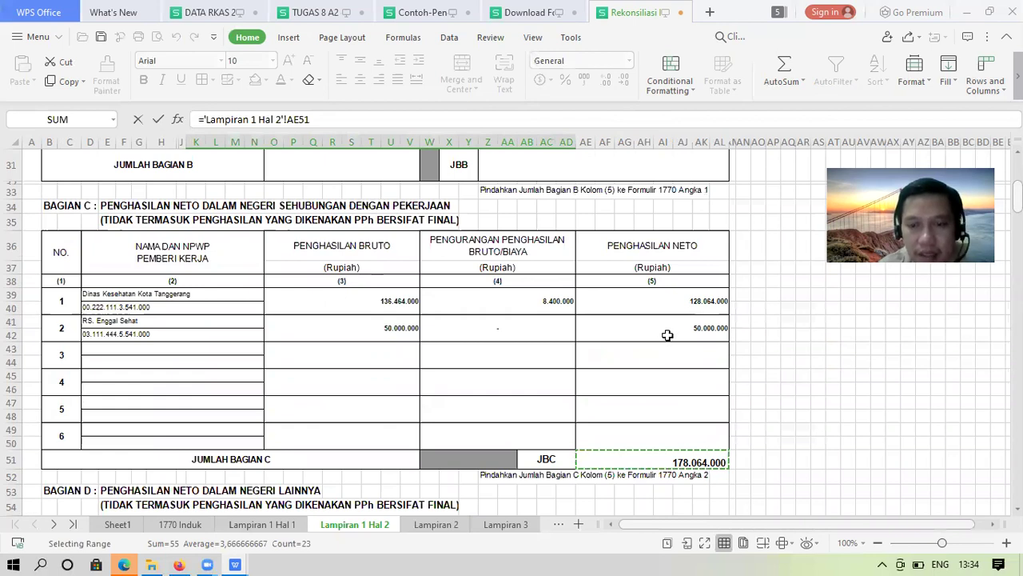
pyautogui.press('Return')
pyautogui.press('Up')
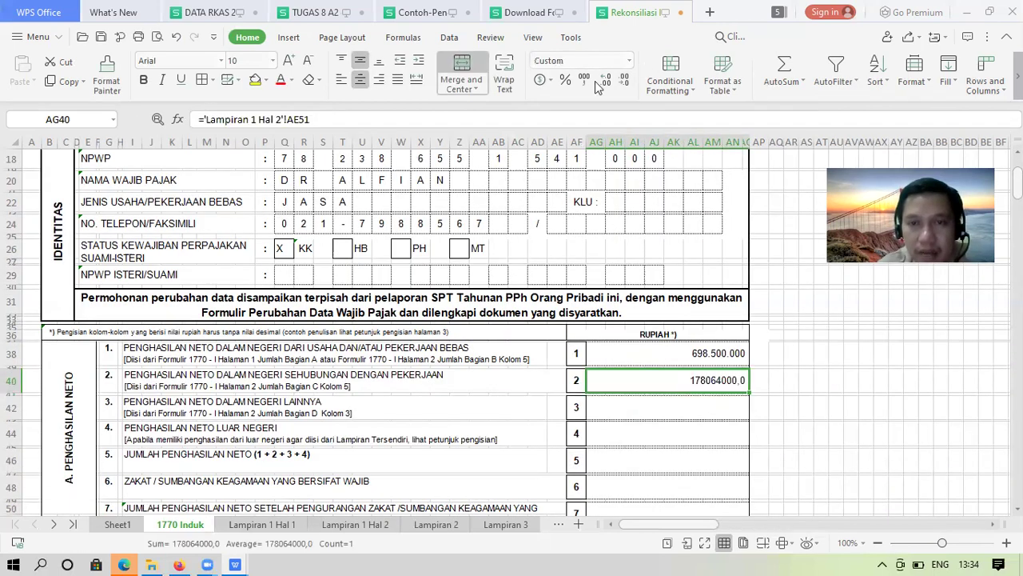
pyautogui.click(582, 83)
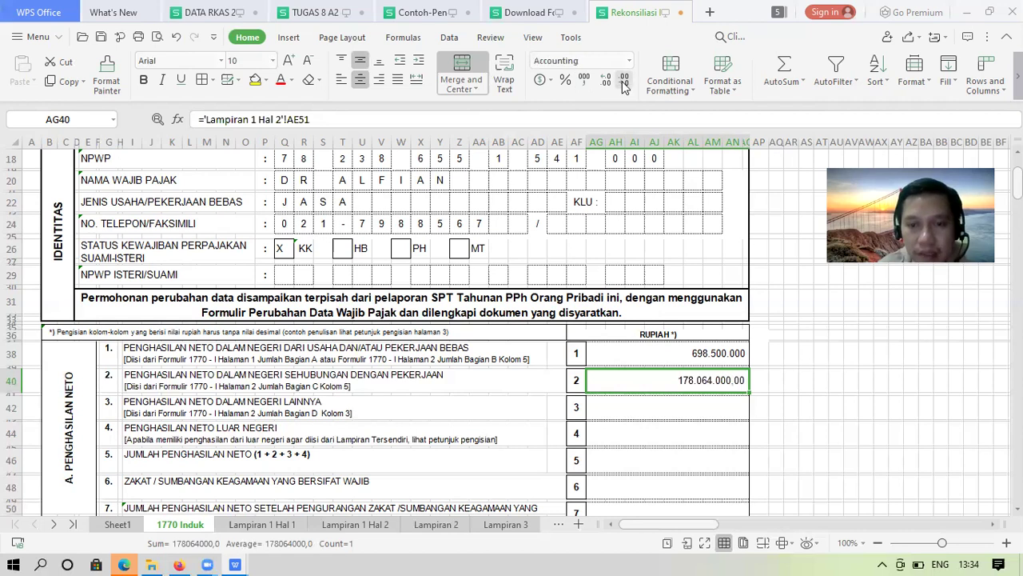
pyautogui.click(625, 83)
pyautogui.click(624, 82)
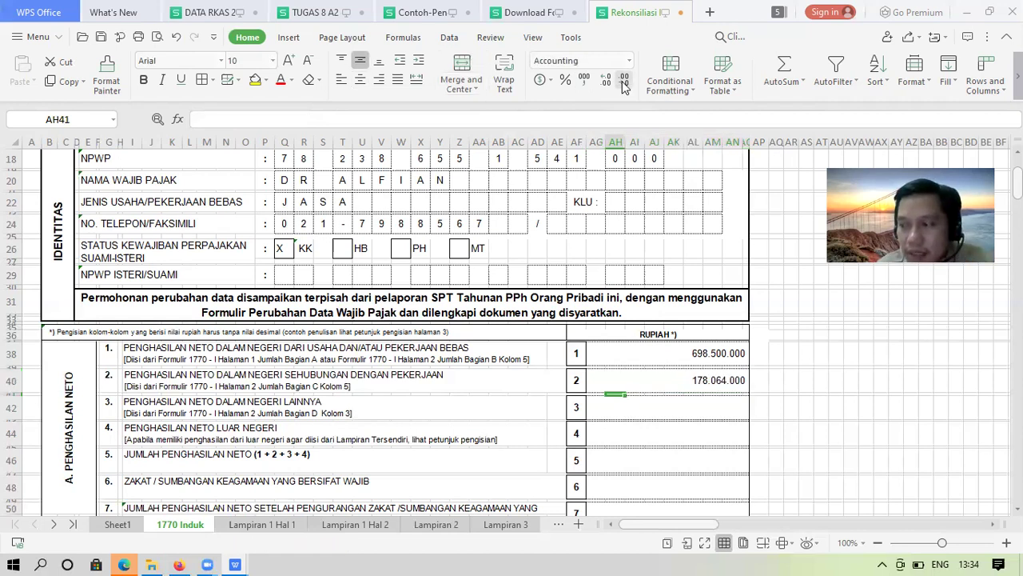
# Enter a dash as the line 3 amount in AG42
pyautogui.press('Down')
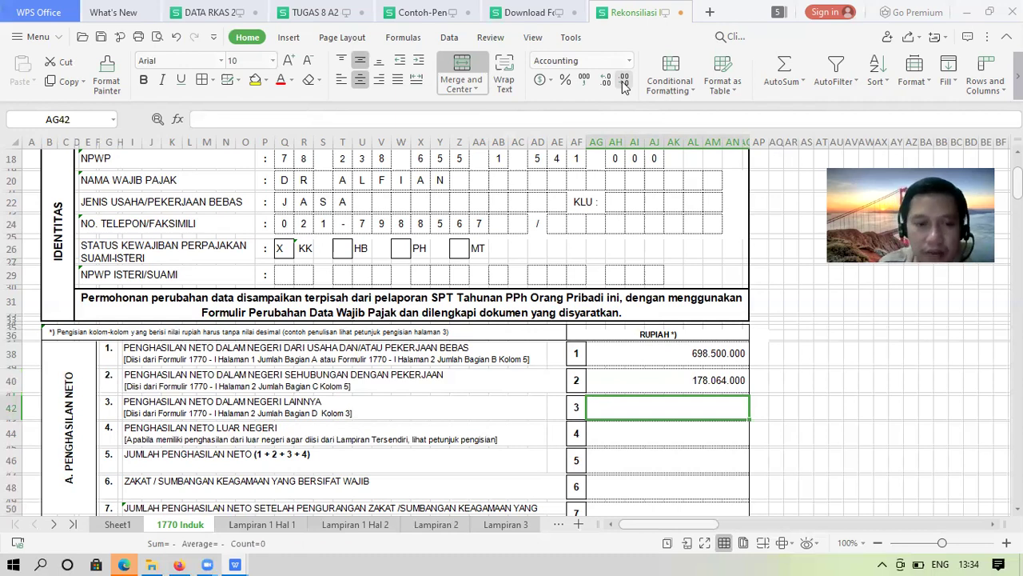
pyautogui.write('-')
pyautogui.press('Return')
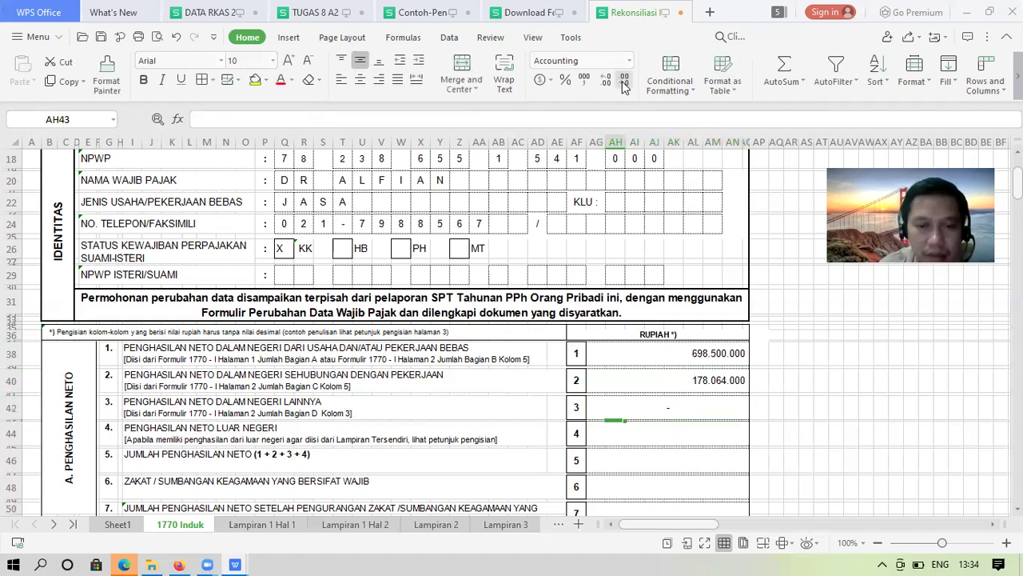
pyautogui.press('Down')
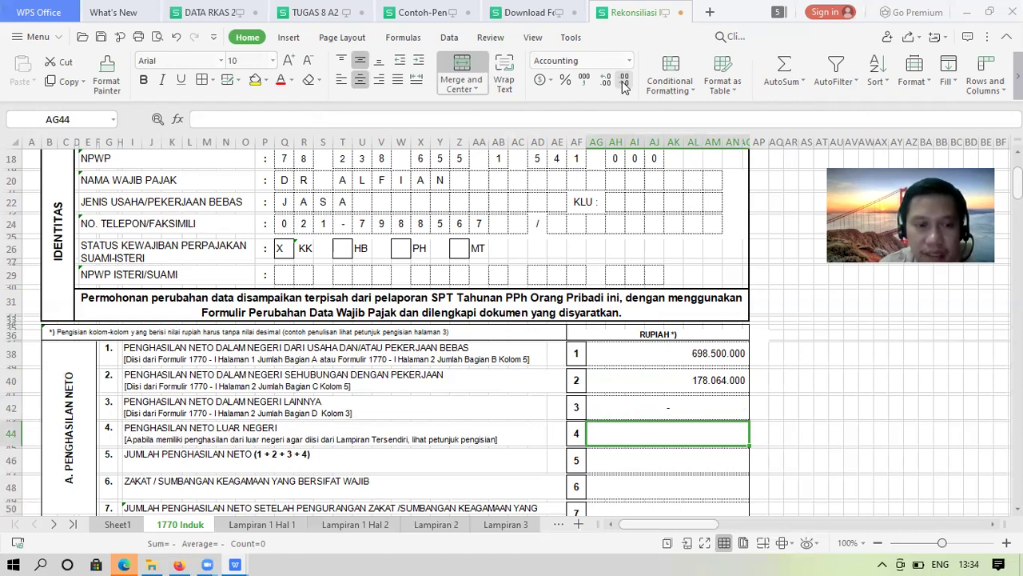
pyautogui.click(125, 527)
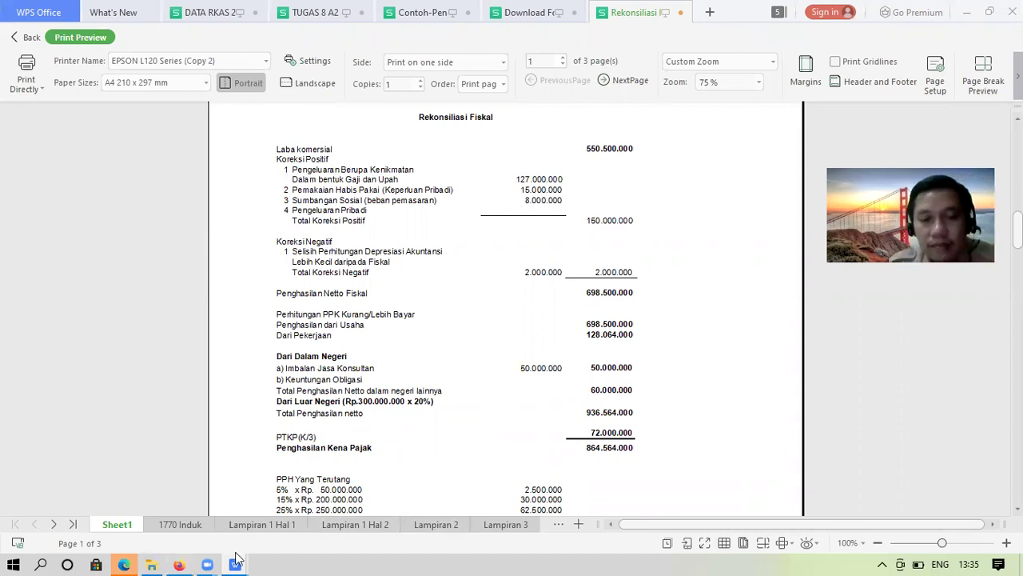
pyautogui.click(178, 561)
pyautogui.moveTo(235, 559)
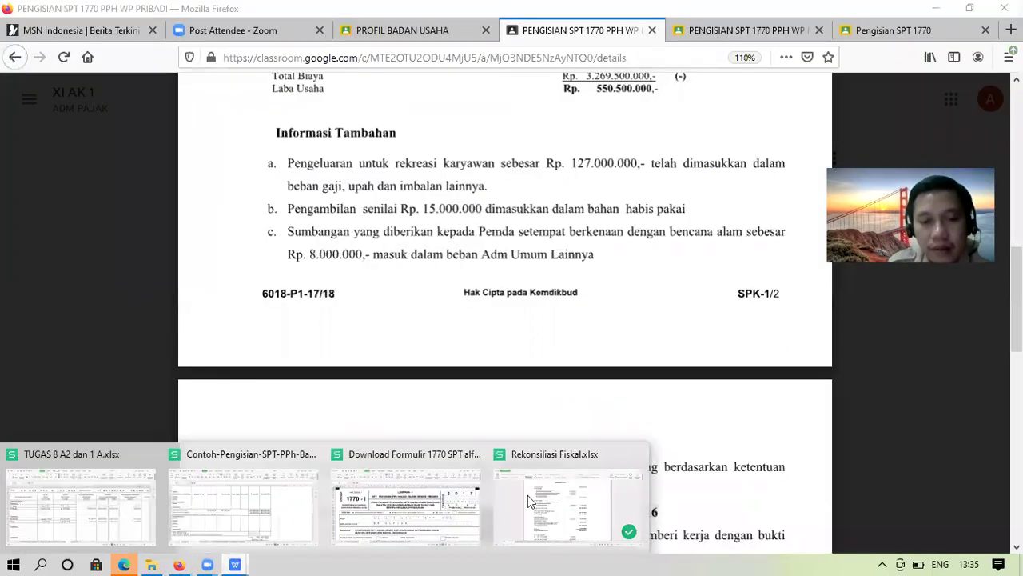
pyautogui.click(245, 530)
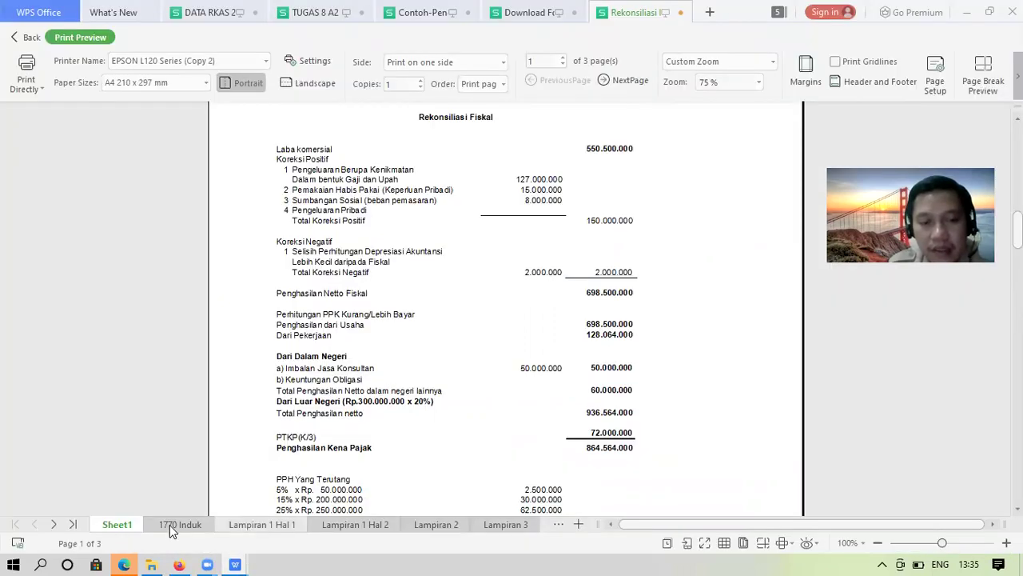
pyautogui.click(171, 524)
pyautogui.press('Escape')
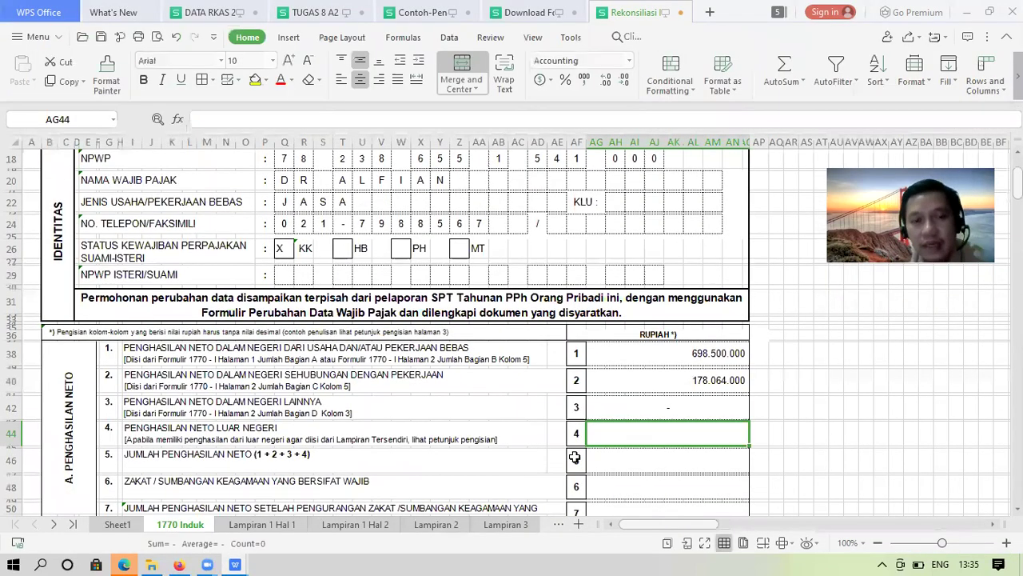
# Enter 60.000.000 as the line 4 foreign net income
pyautogui.doubleClick(704, 434)
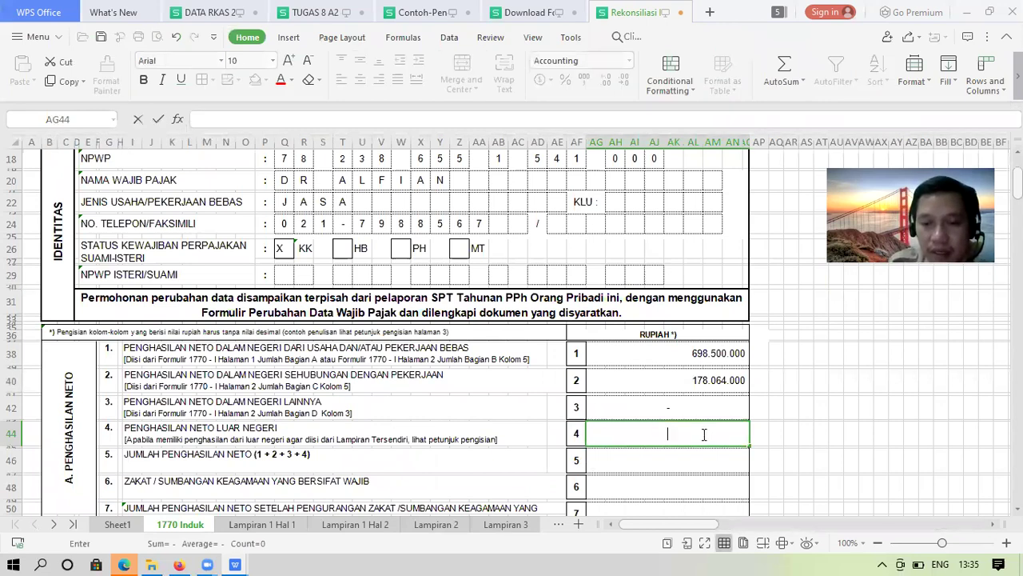
pyautogui.write('60')
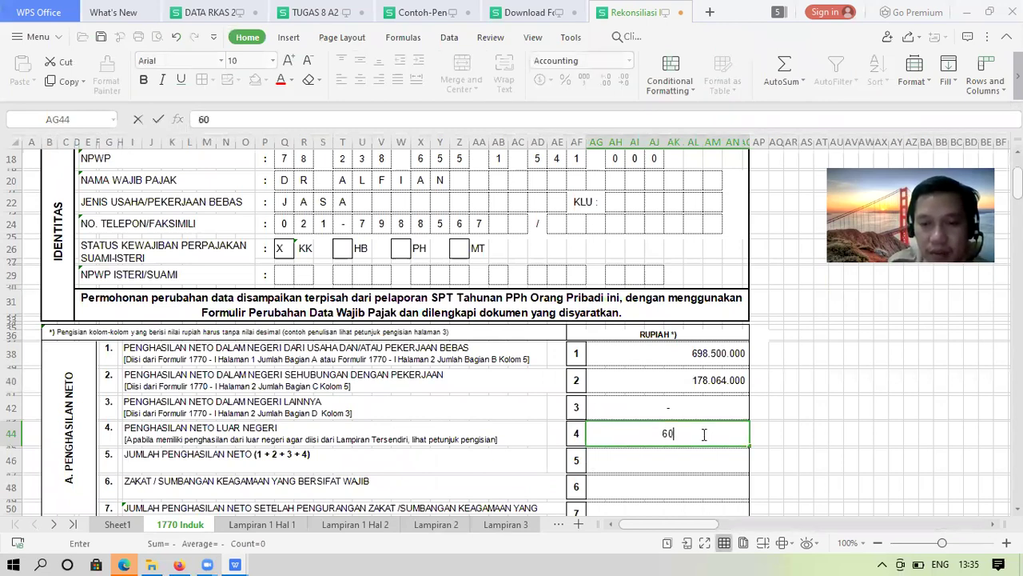
pyautogui.write('00000')
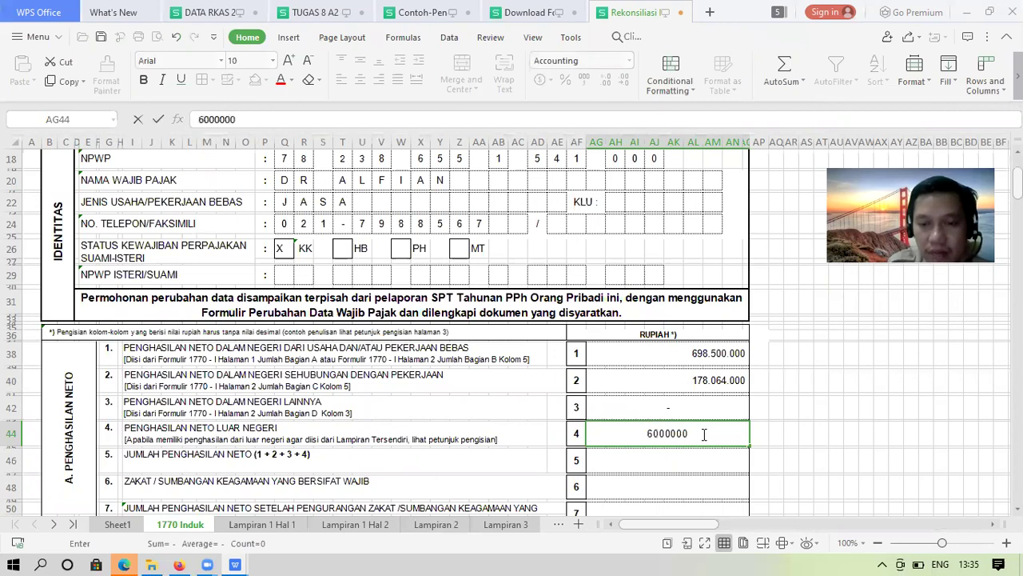
pyautogui.write('00')
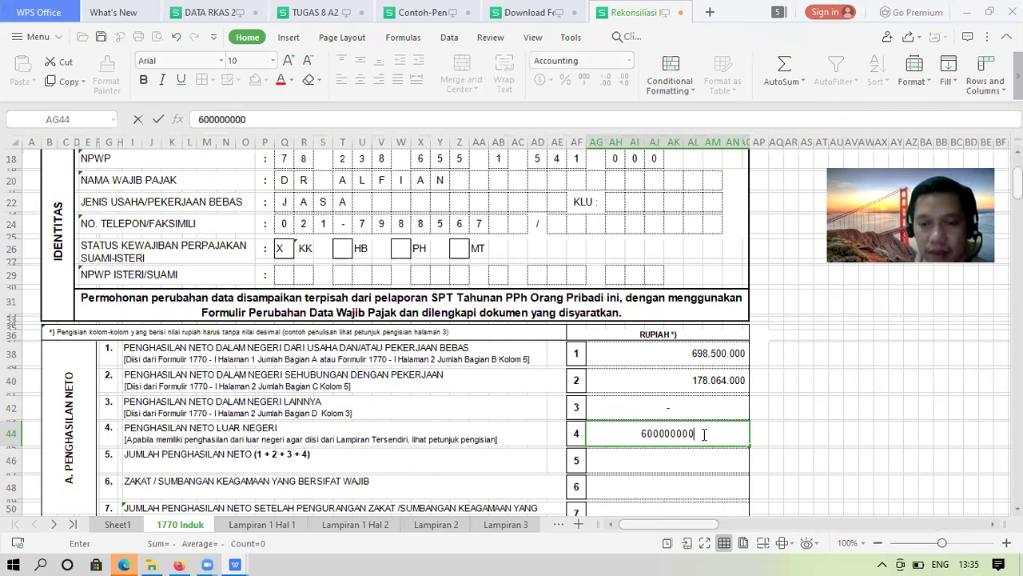
pyautogui.press('Return')
pyautogui.press('Down')
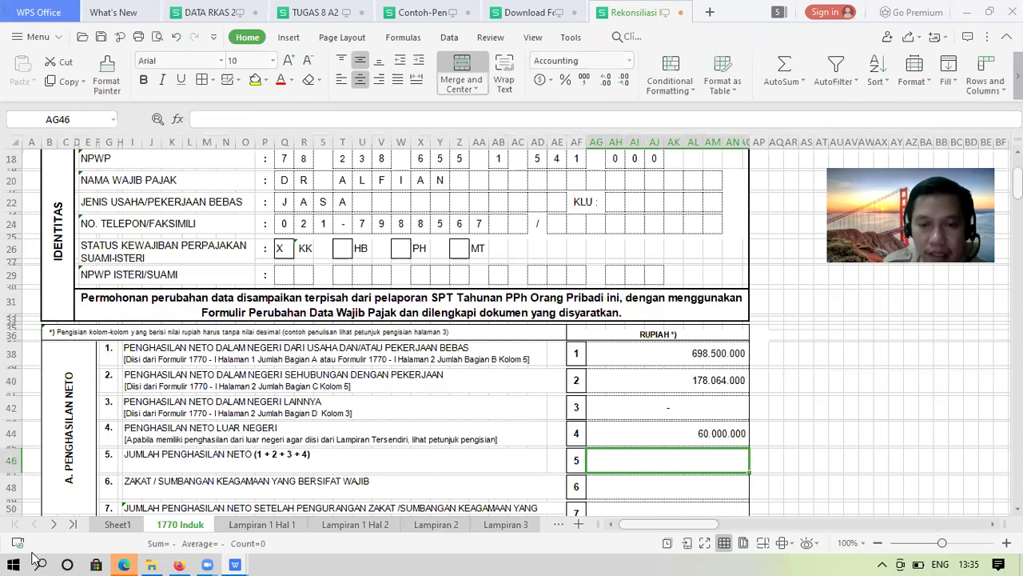
# Make line 5 the sum of lines 1–4 with =AG38+AG40+AG42+AG44
pyautogui.write('=')
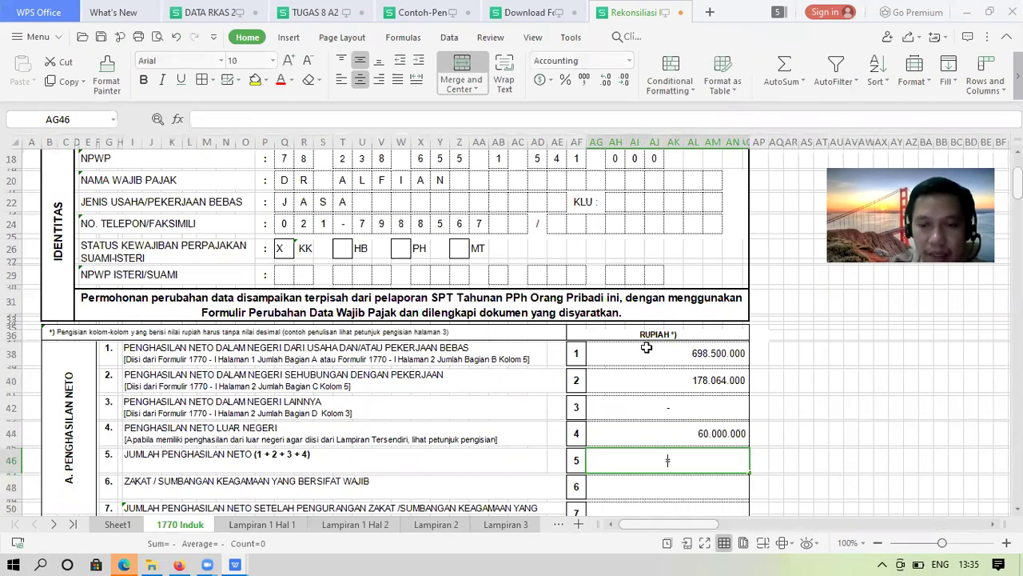
pyautogui.click(649, 347)
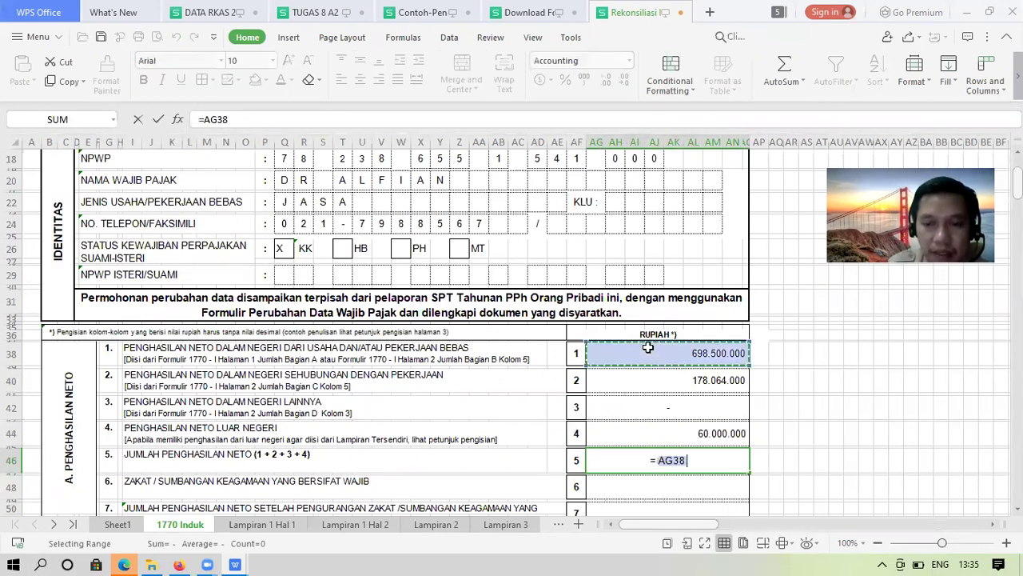
pyautogui.write('+')
pyautogui.click(649, 381)
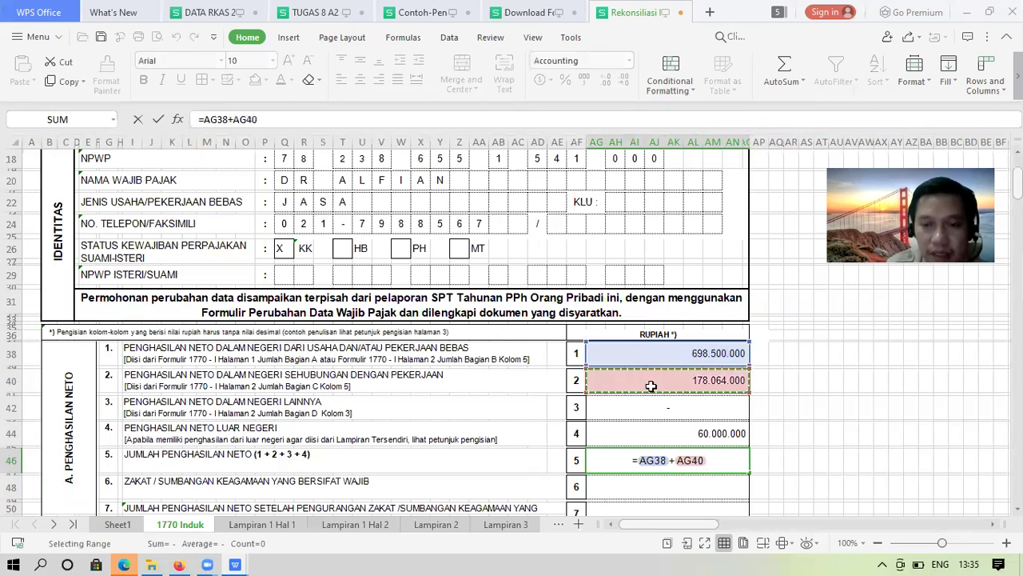
pyautogui.write('+')
pyautogui.click(651, 406)
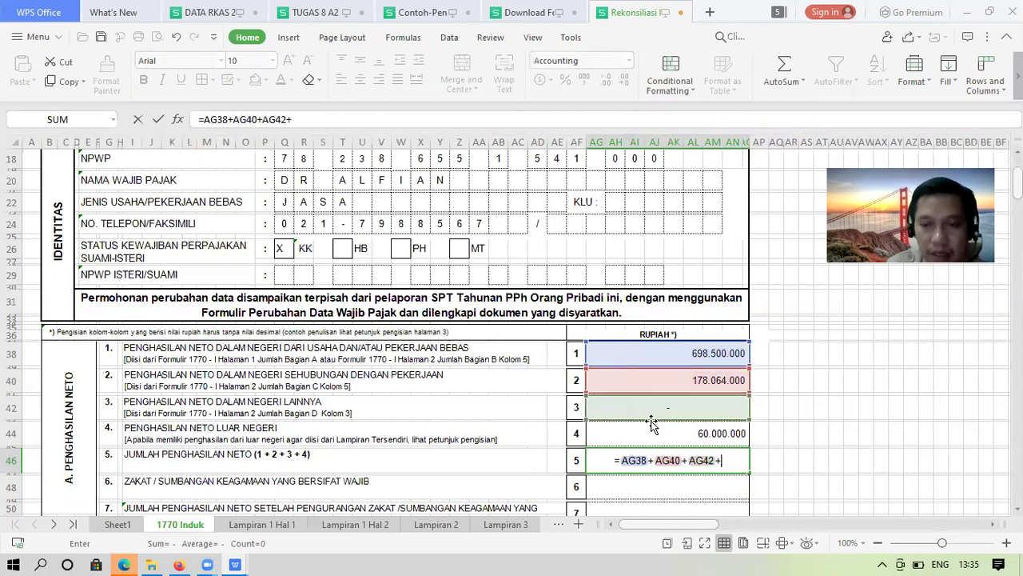
pyautogui.write('+')
pyautogui.click(652, 433)
pyautogui.press('Return')
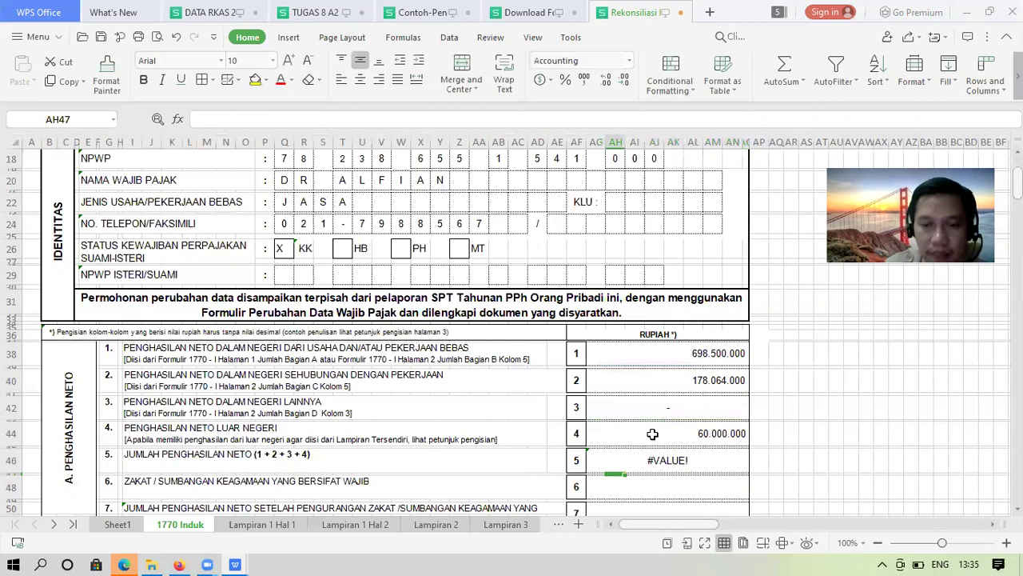
pyautogui.press('Up')
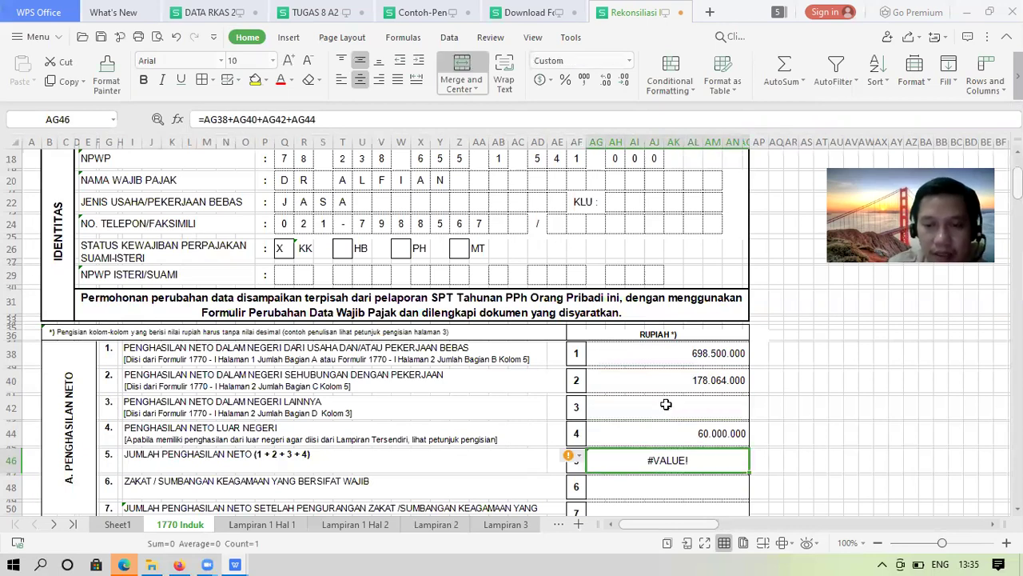
# Replace line 3 with 0 and show the 936.564.000 total with thousands separators, no decimals
pyautogui.click(666, 404)
pyautogui.write('0')
pyautogui.press('Return')
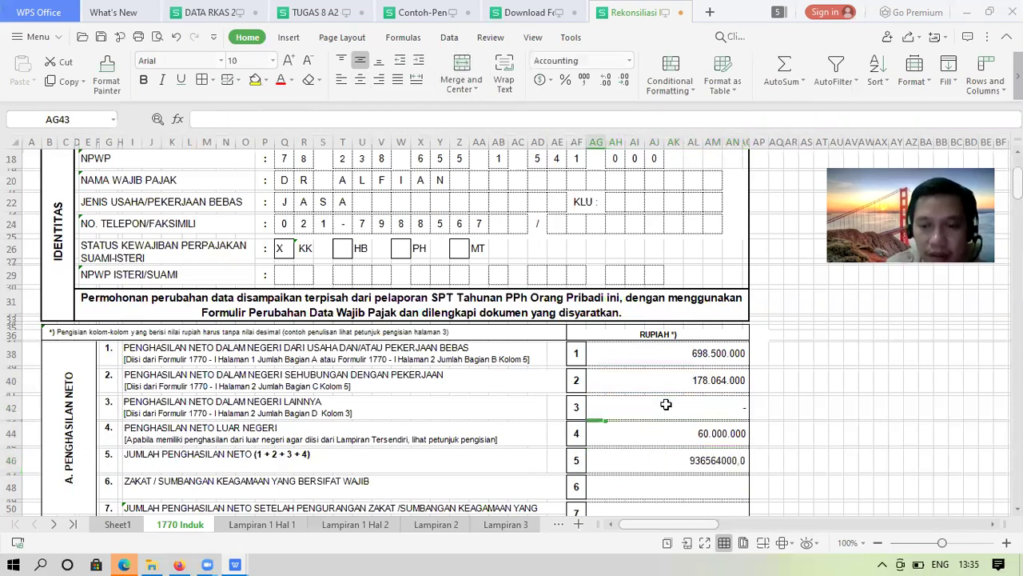
pyautogui.click(697, 459)
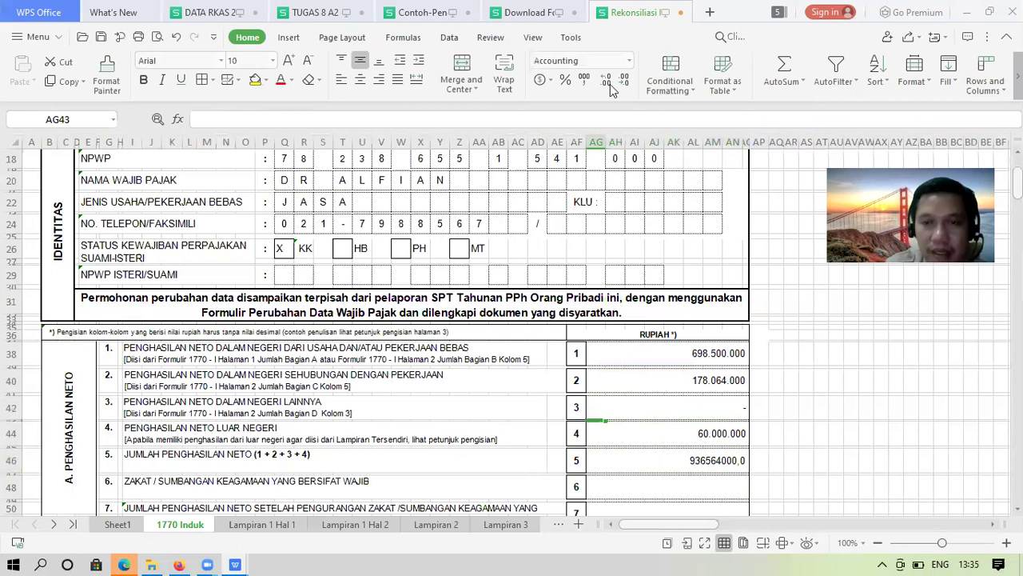
pyautogui.click(584, 79)
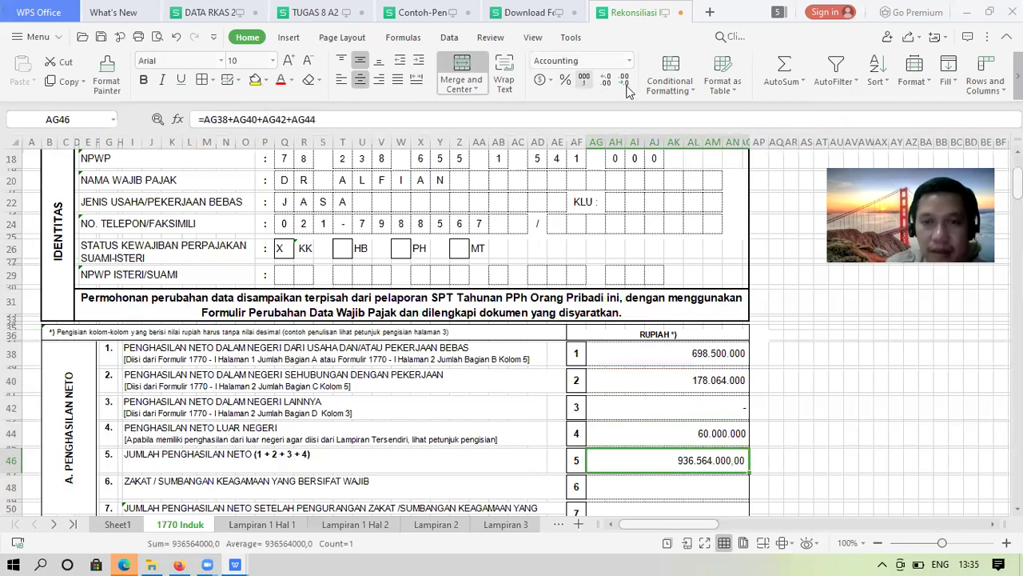
pyautogui.click(624, 80)
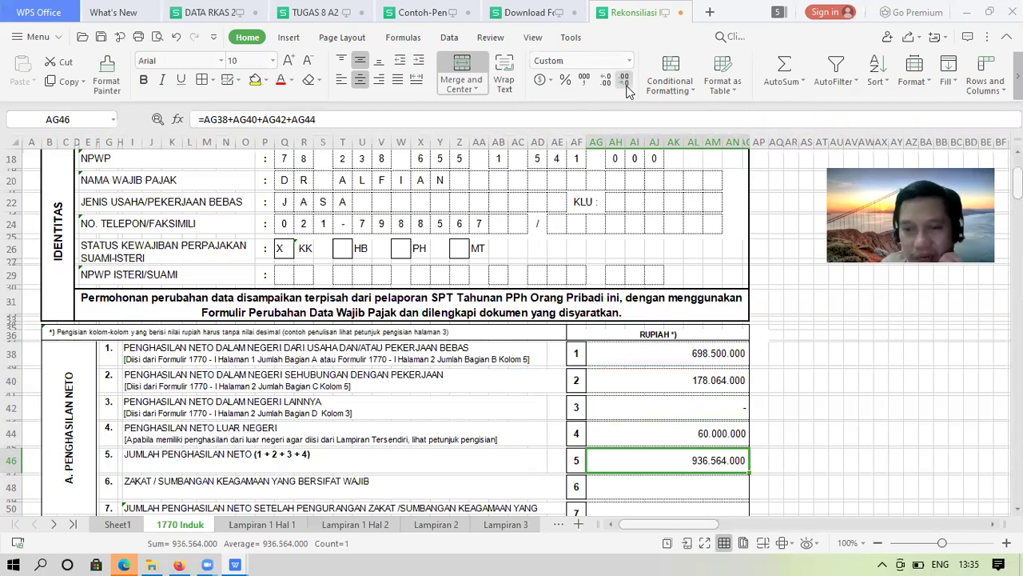
pyautogui.press('Down')
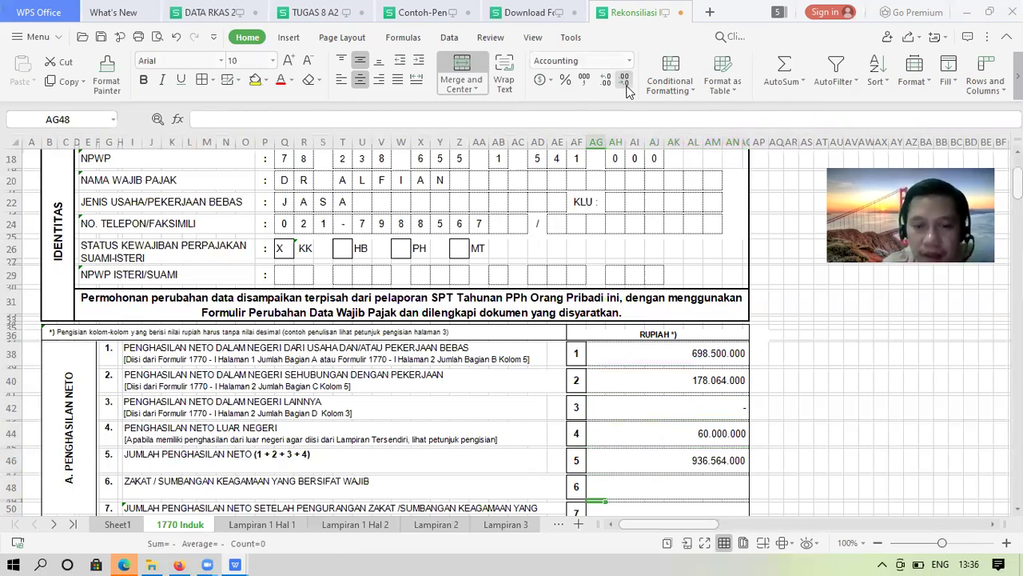
# Make line 7 equal line 5 minus line 6 with =AG46-AG48
pyautogui.press('Down')
pyautogui.press('Down')
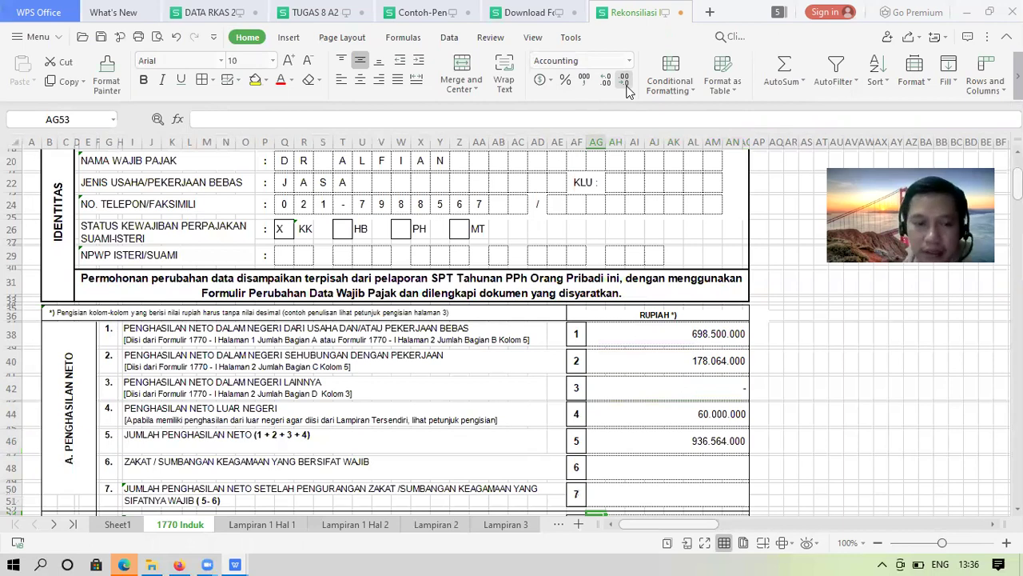
pyautogui.press('Down')
pyautogui.press('Down')
pyautogui.press('Up')
pyautogui.press('Up')
pyautogui.press('Up')
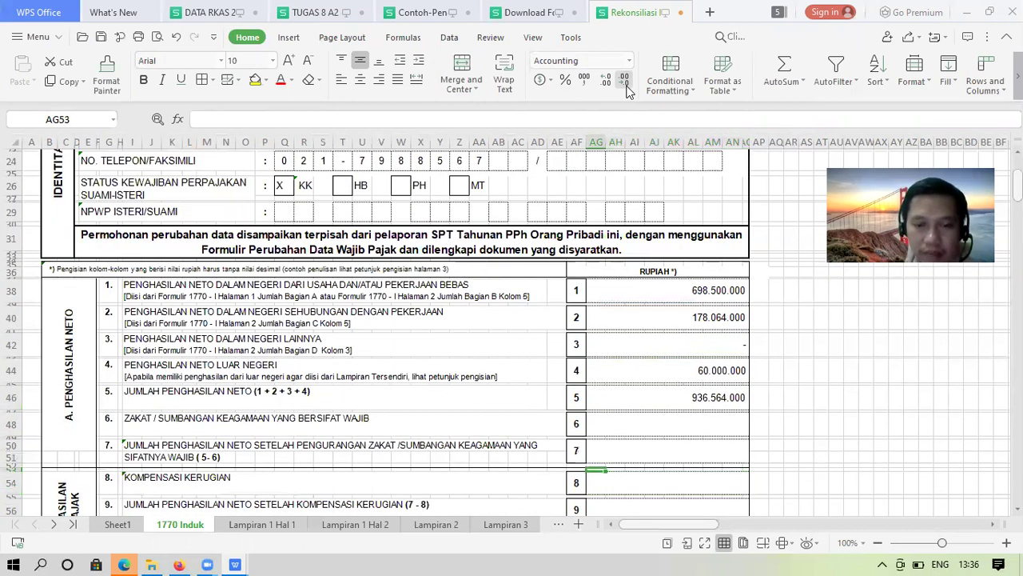
pyautogui.press('Up')
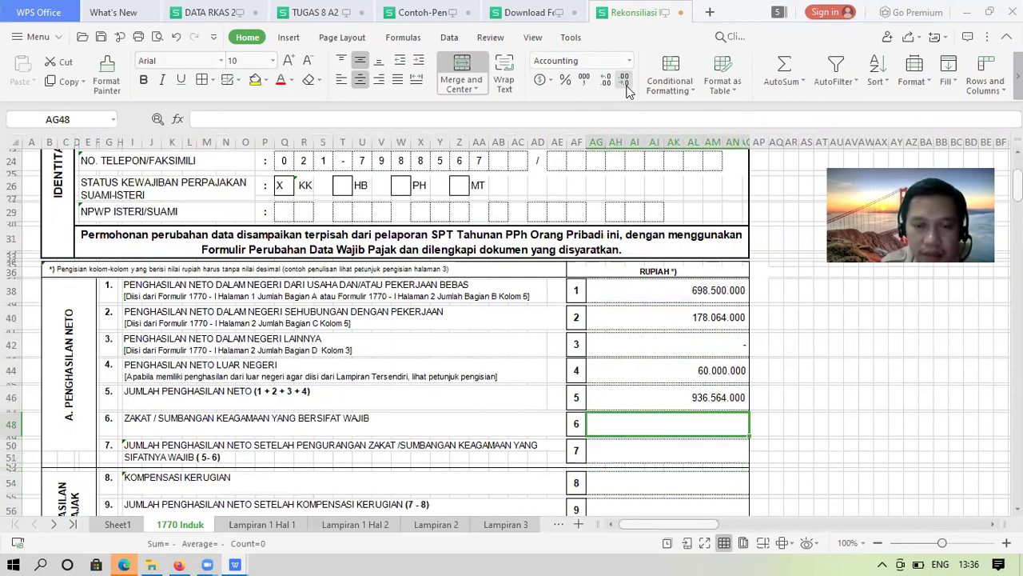
pyautogui.press('Down')
pyautogui.press('Down')
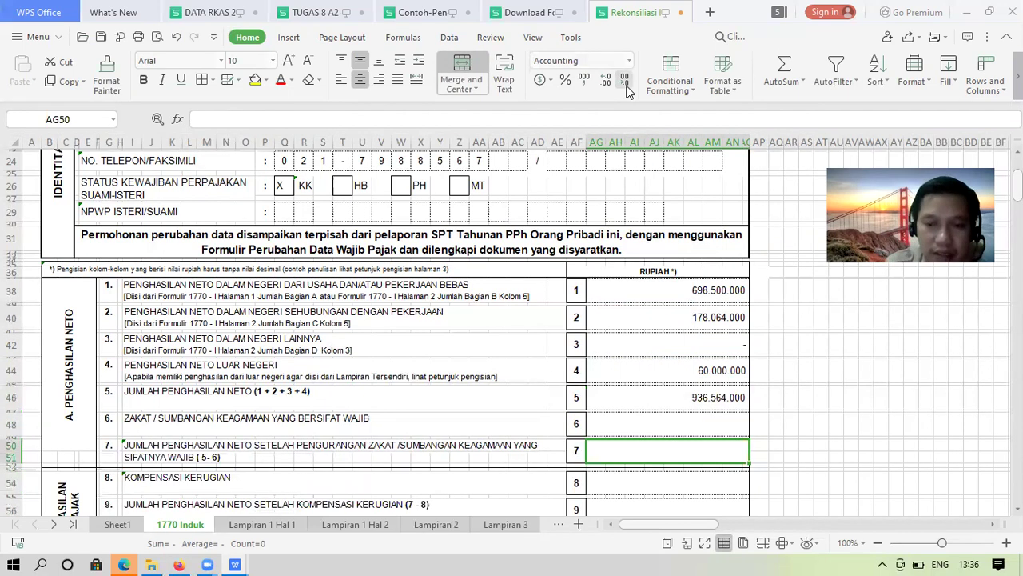
pyautogui.write('=')
pyautogui.press('Up')
pyautogui.press('Up')
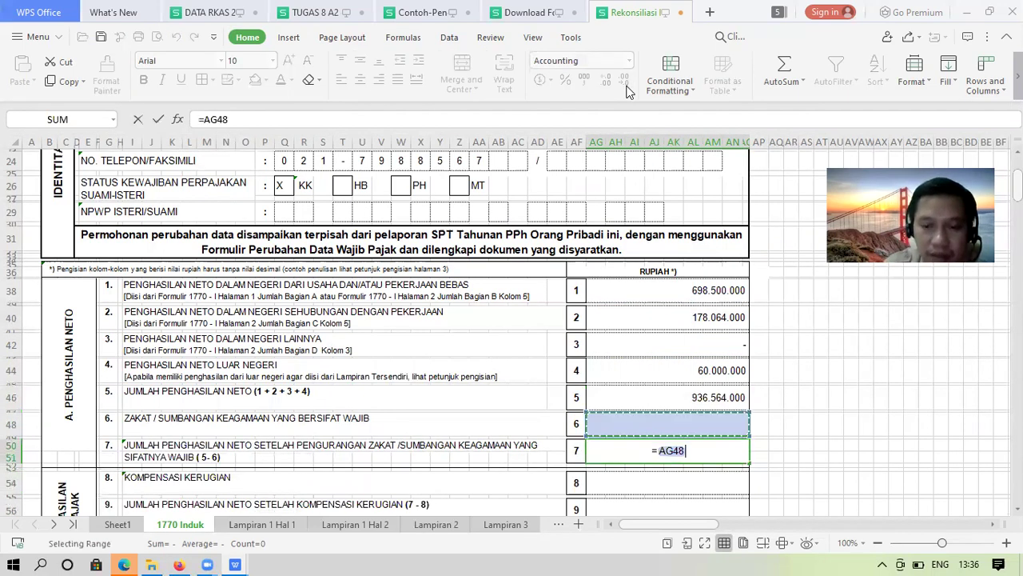
pyautogui.press('Up')
pyautogui.press('Up')
pyautogui.write('-')
pyautogui.press('Up')
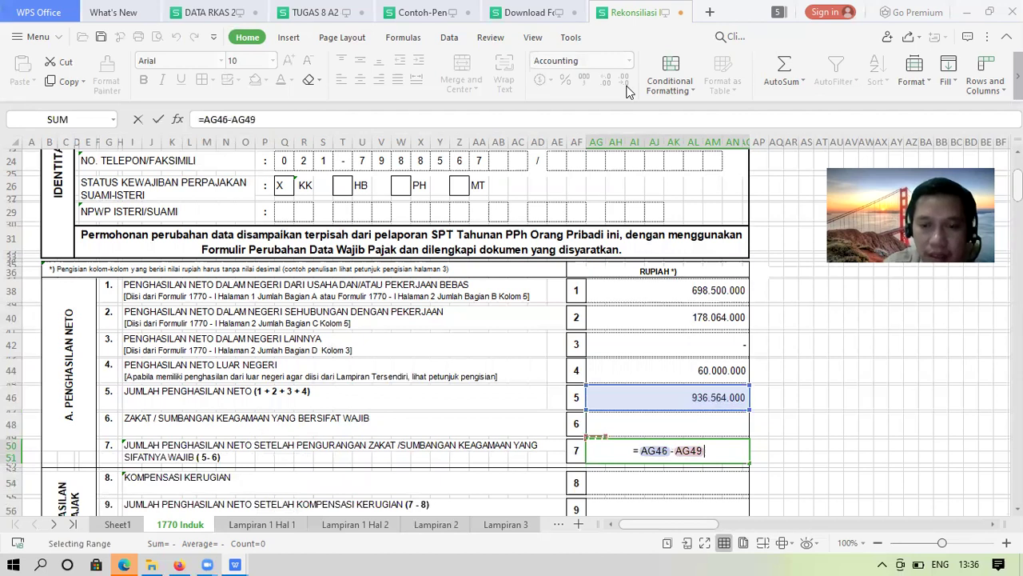
pyautogui.press('Up')
pyautogui.hotkey('ctrl', 'Return')
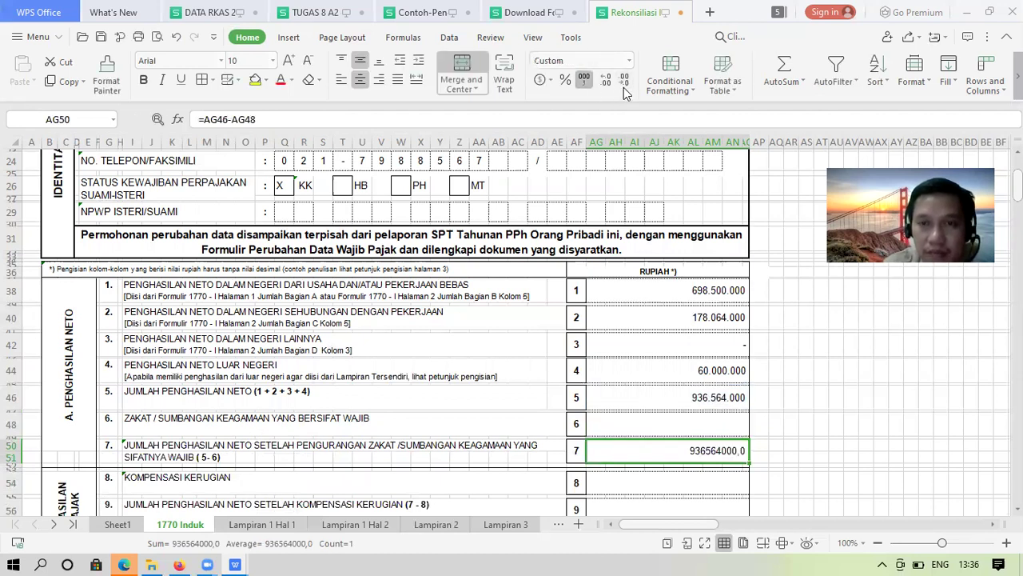
# Drop the decimals from line 7 and record 0 as the line 8 loss compensation
pyautogui.click(623, 81)
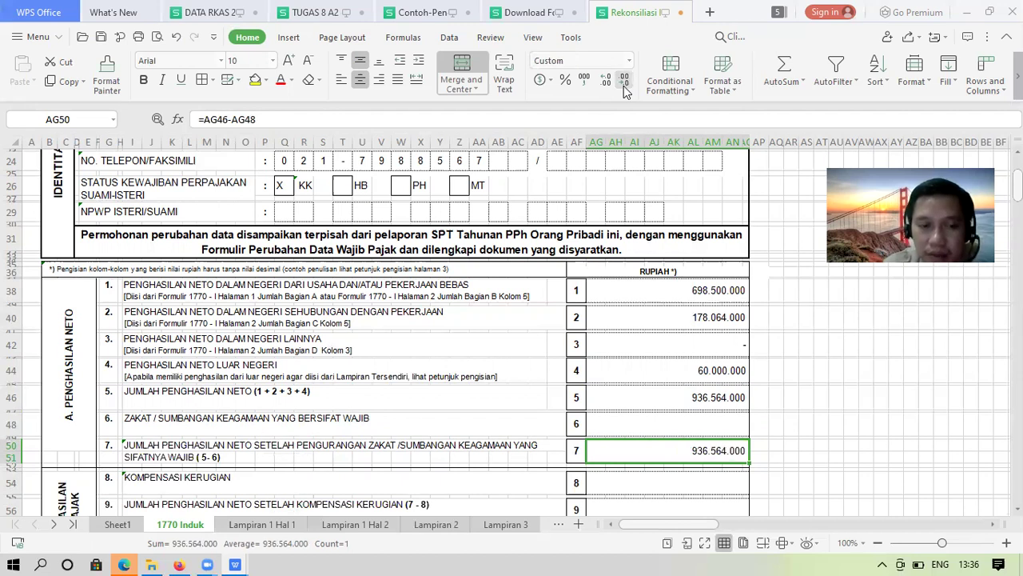
pyautogui.press('Down')
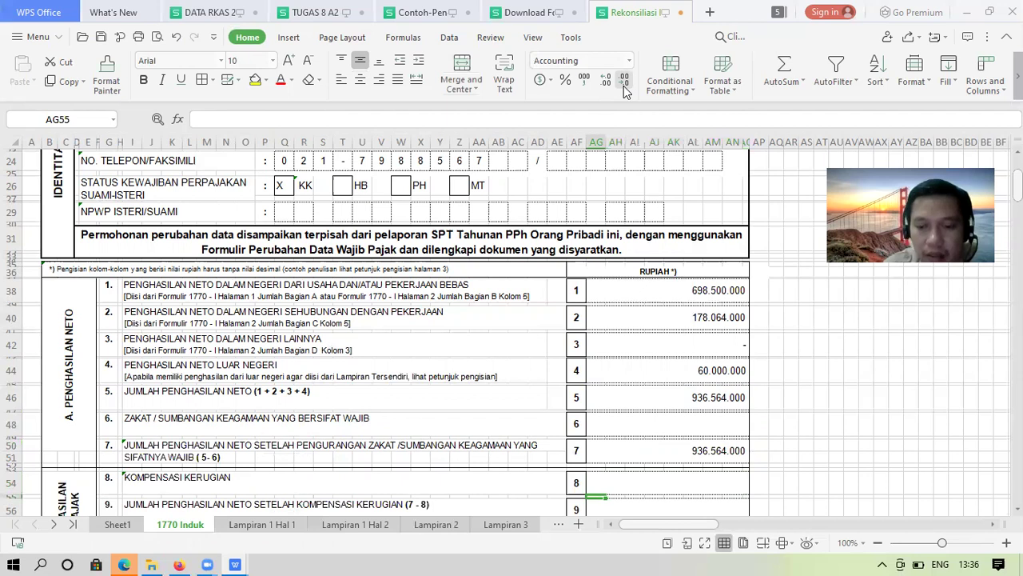
pyautogui.write('0')
pyautogui.press('Return')
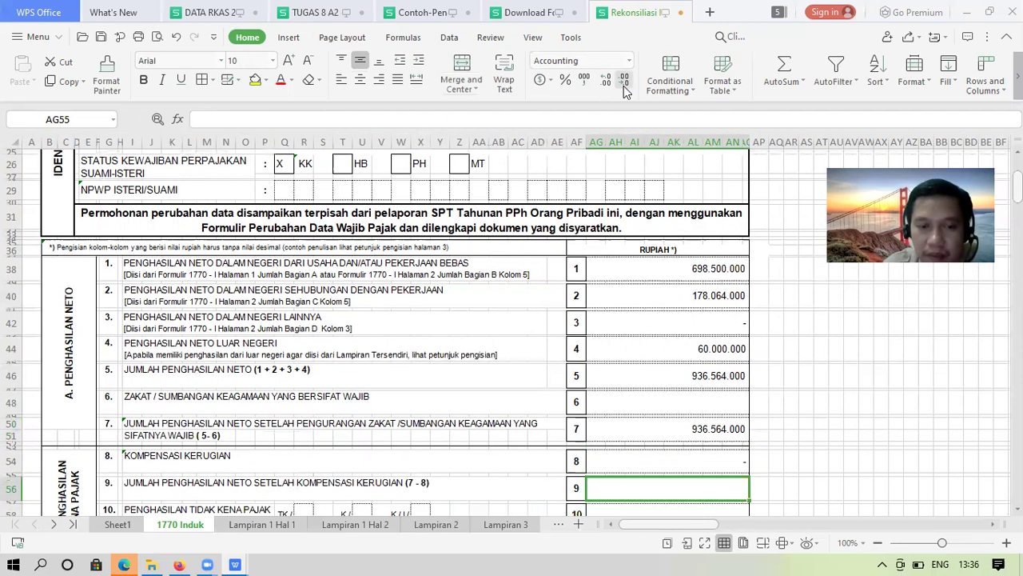
pyautogui.press('Up')
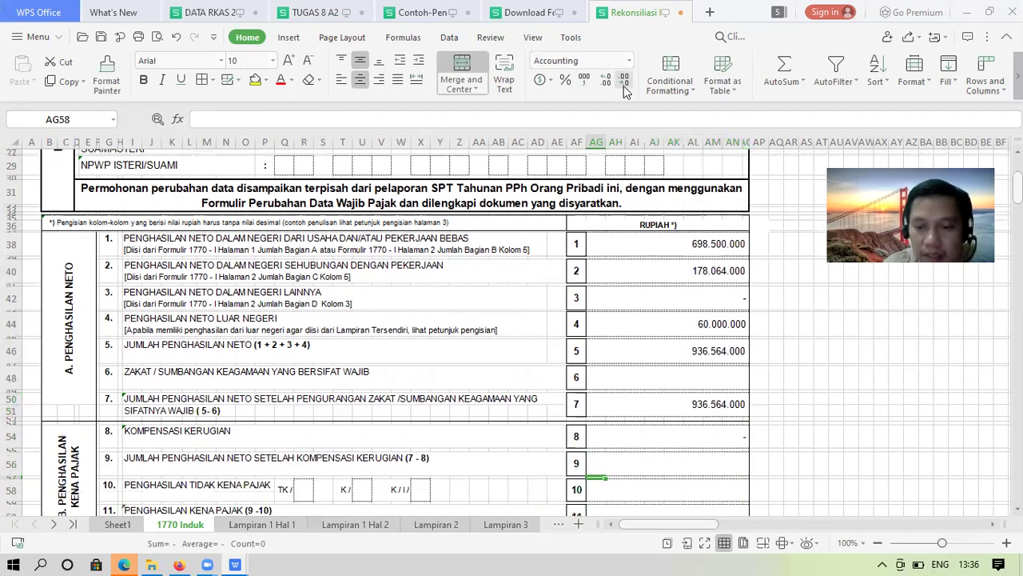
# Make line 9 equal line 7 minus line 8, giving 936564000,0
pyautogui.write('=')
pyautogui.press('Up')
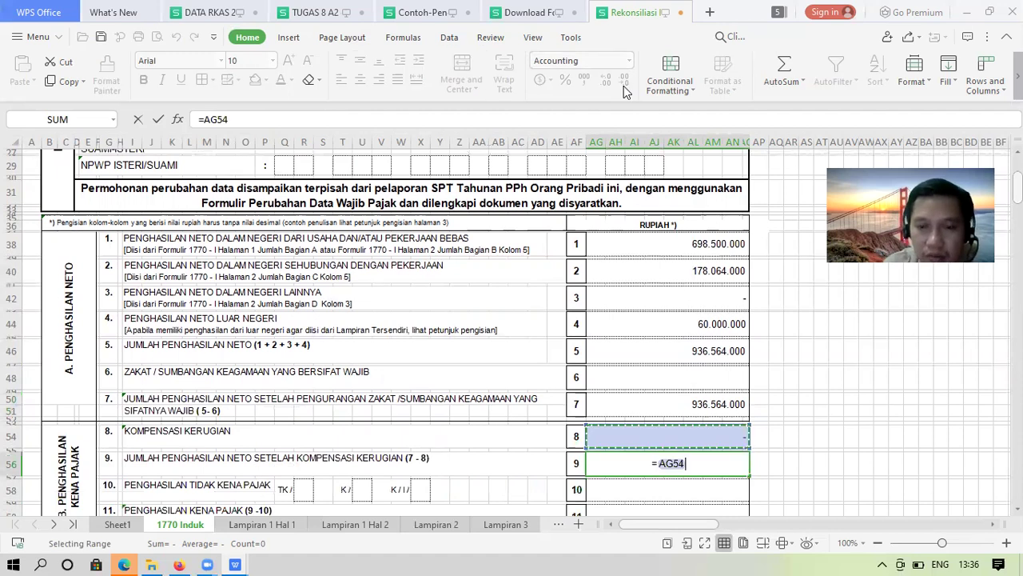
pyautogui.press('Up')
pyautogui.press('Up')
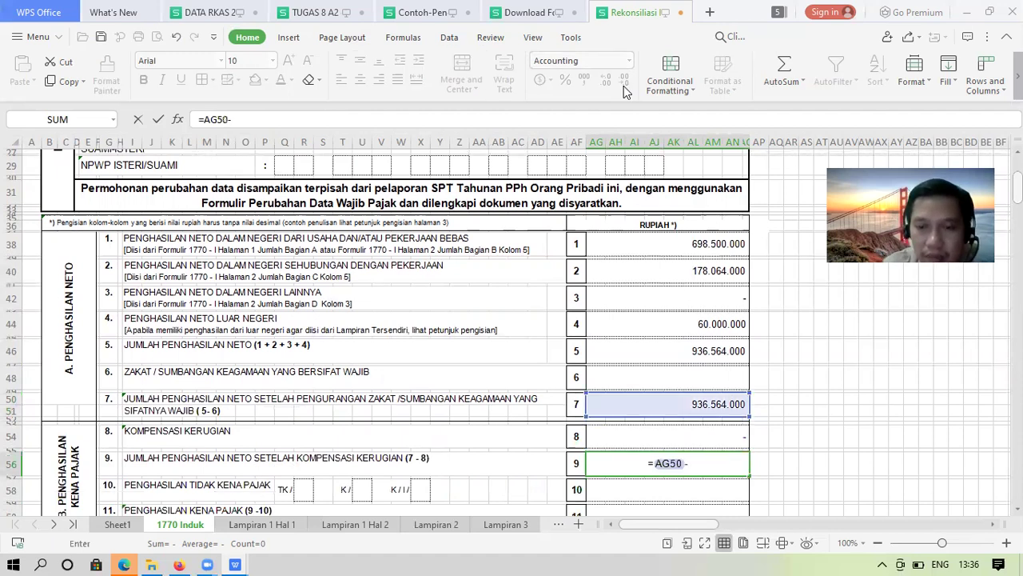
pyautogui.write('-')
pyautogui.press('Up')
pyautogui.press('Return')
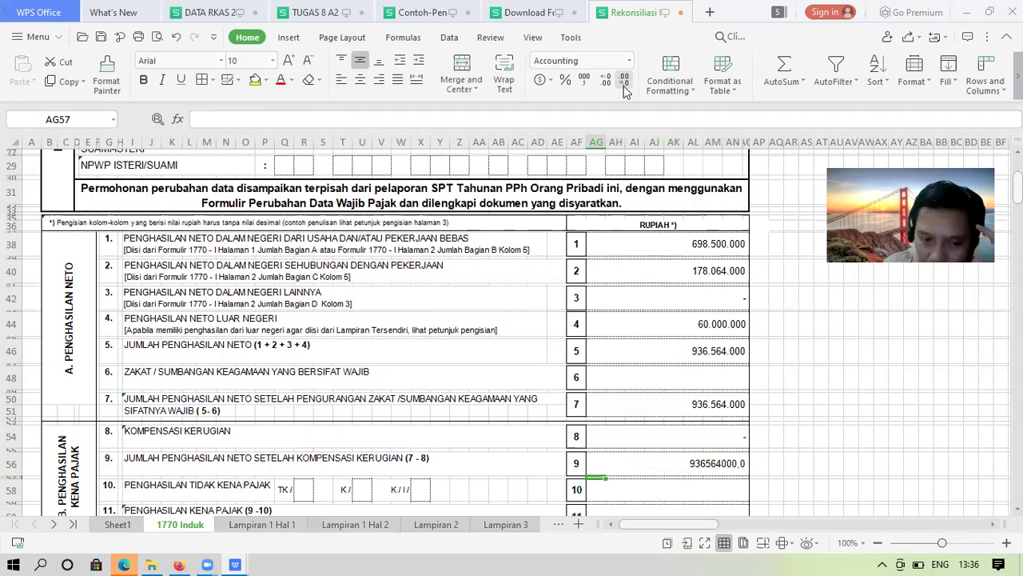
# Enter 3 in the K/ family-status box on row 58 and reach line 10's amount cell AG58
pyautogui.press('Left')
pyautogui.press('Left')
pyautogui.press('Left')
pyautogui.press('Left')
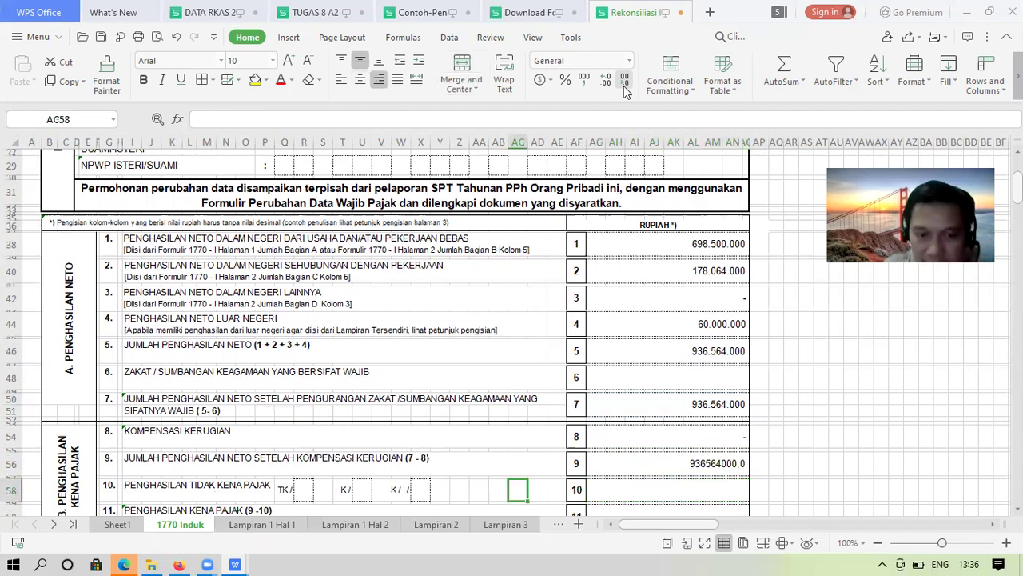
pyautogui.press('Left')
pyautogui.press('Left')
pyautogui.press('Left')
pyautogui.press('Left')
pyautogui.press('Left')
pyautogui.press('Left')
pyautogui.press('Left')
pyautogui.press('Left')
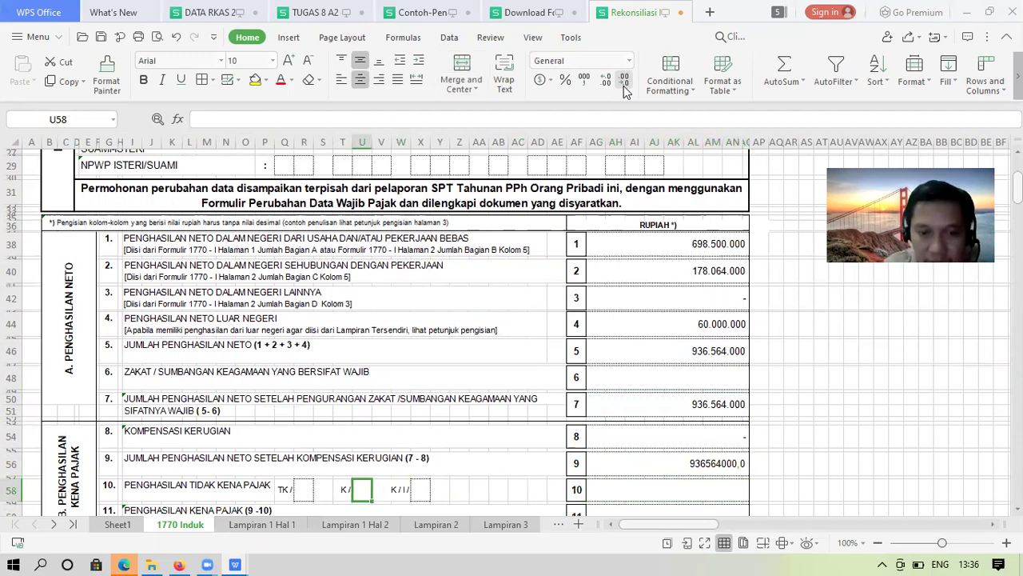
pyautogui.press('Right')
pyautogui.press('Right')
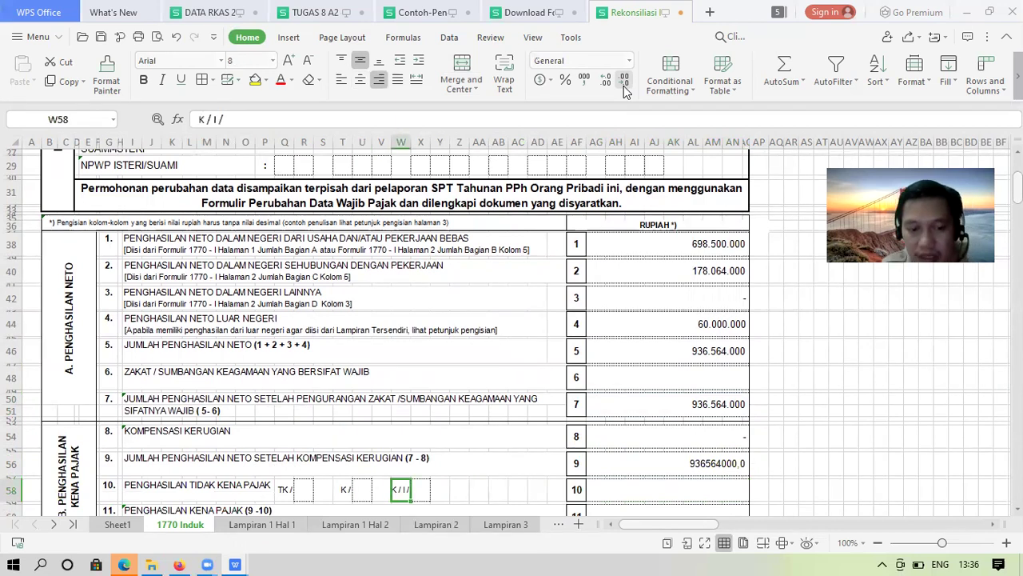
pyautogui.press('Right')
pyautogui.write('3')
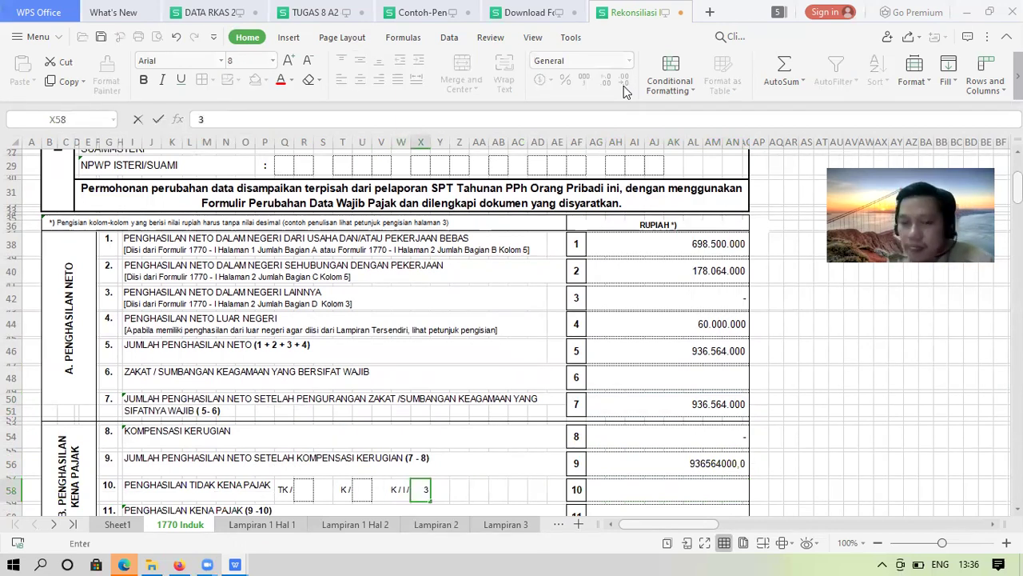
pyautogui.press('Escape')
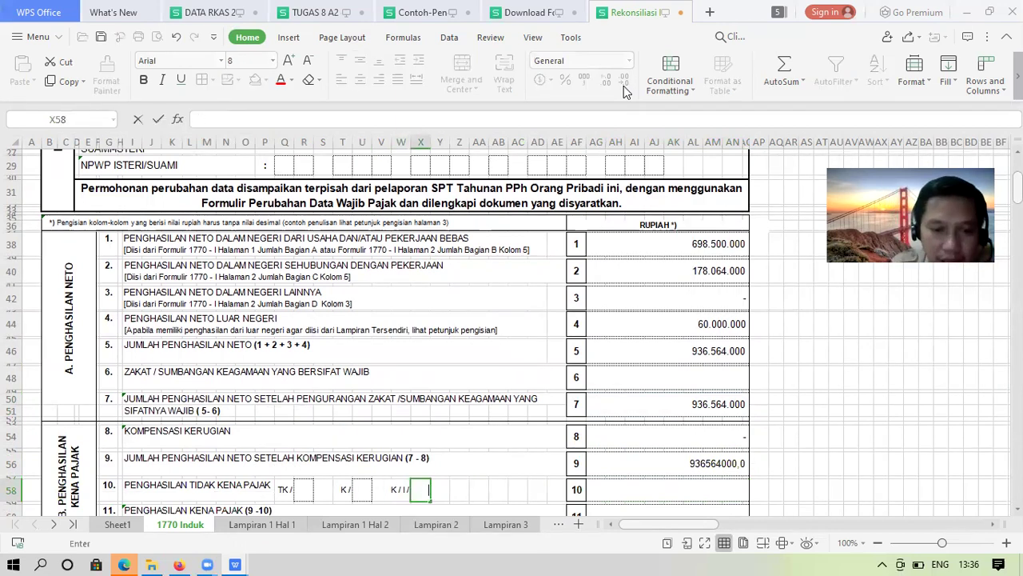
pyautogui.press('Left')
pyautogui.press('Left')
pyautogui.press('Left')
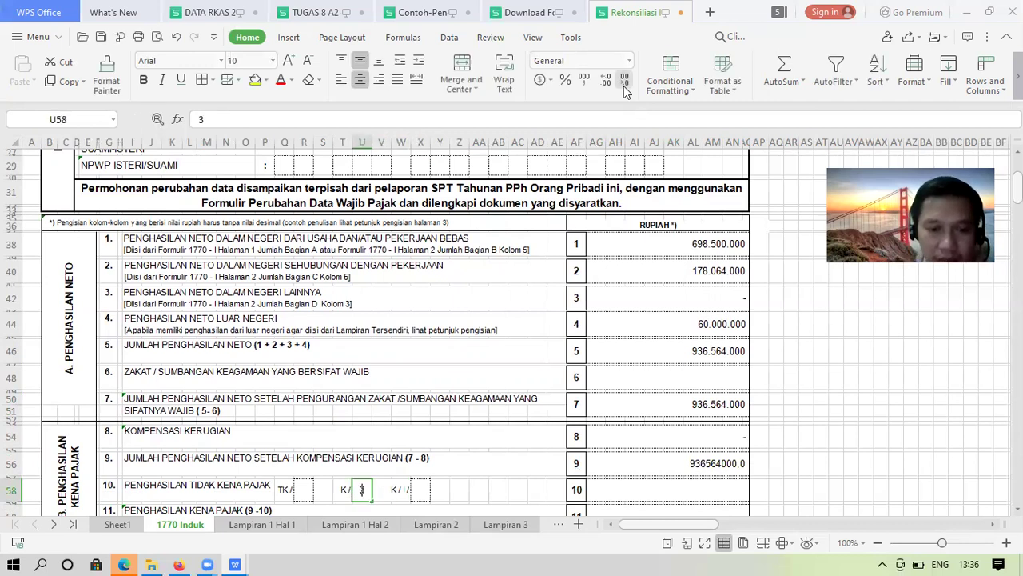
pyautogui.press('Right')
pyautogui.press('Right')
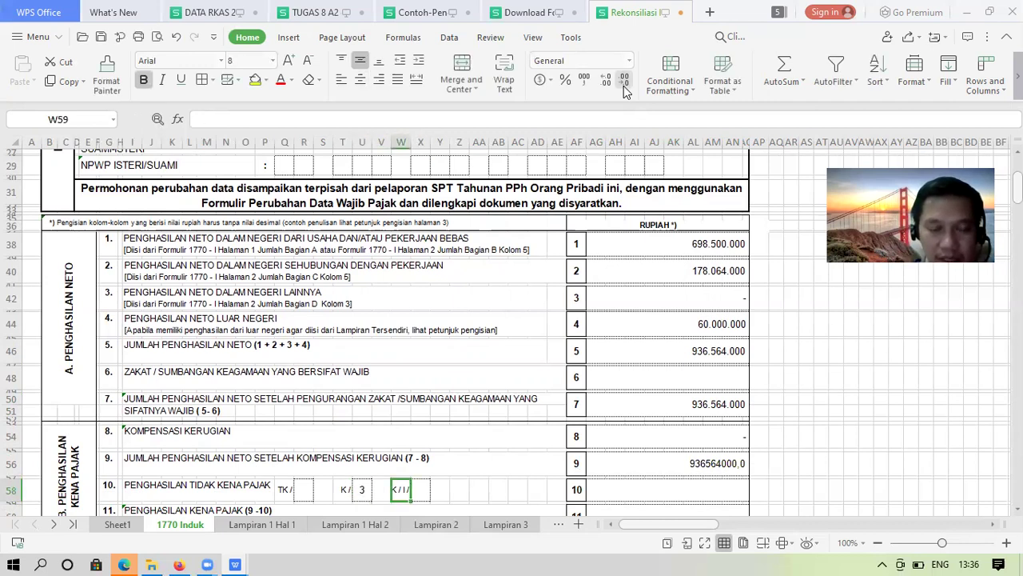
pyautogui.press('Up')
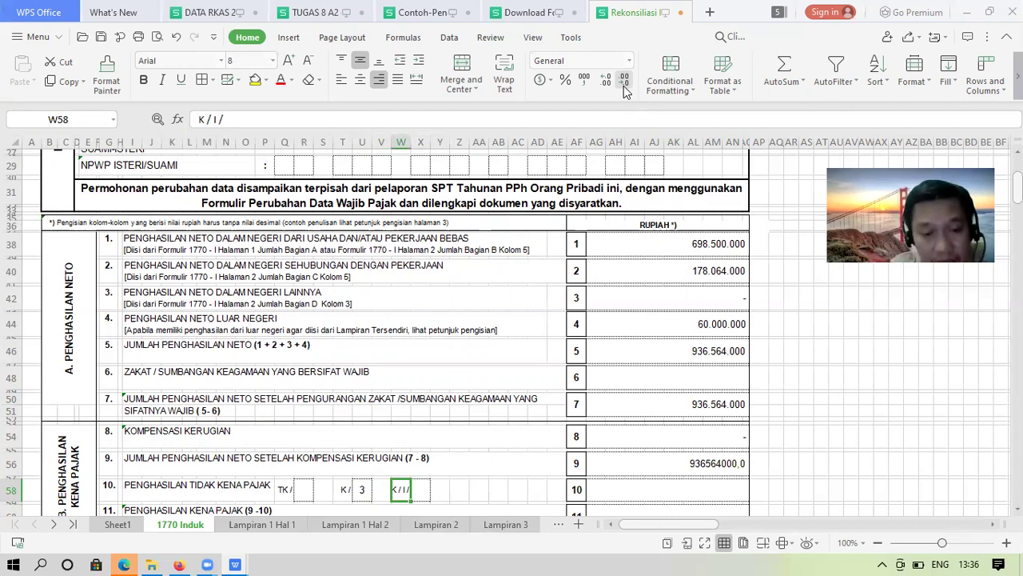
pyautogui.press('Right')
pyautogui.press('Right')
pyautogui.press('Right')
pyautogui.press('Right')
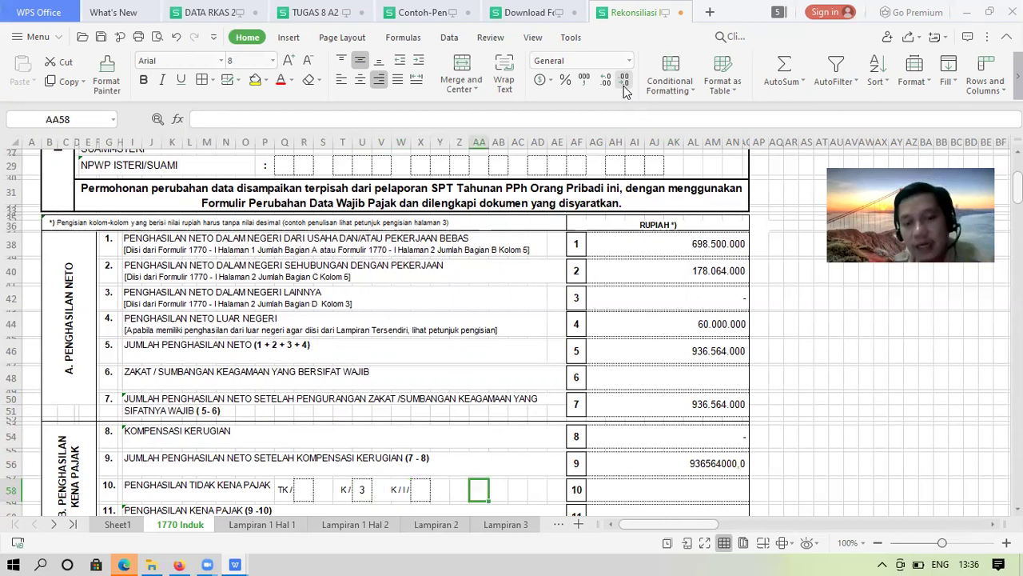
pyautogui.press('Right')
pyautogui.press('Right')
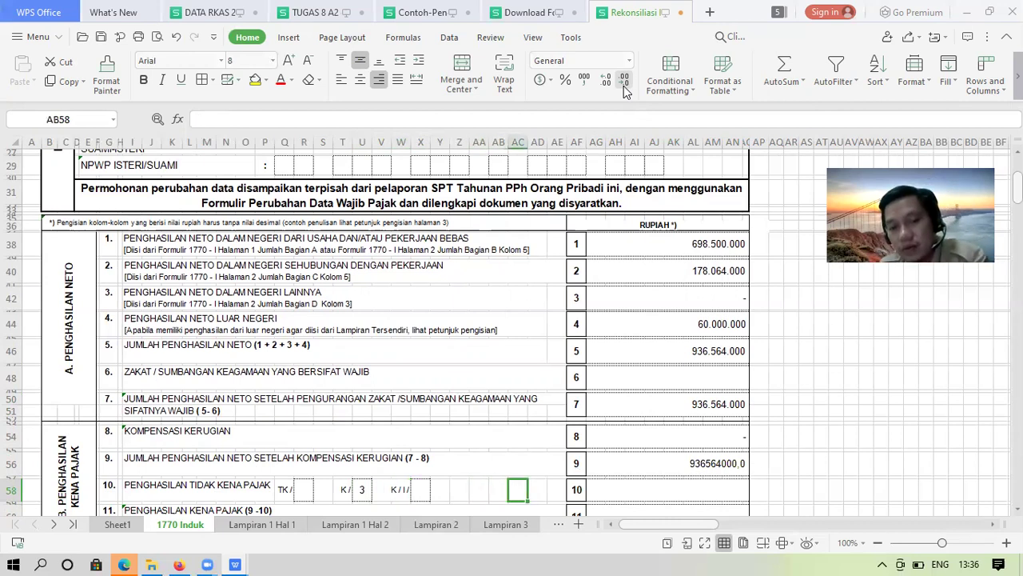
pyautogui.press('Right')
pyautogui.press('Right')
pyautogui.press('Right')
pyautogui.press('Right')
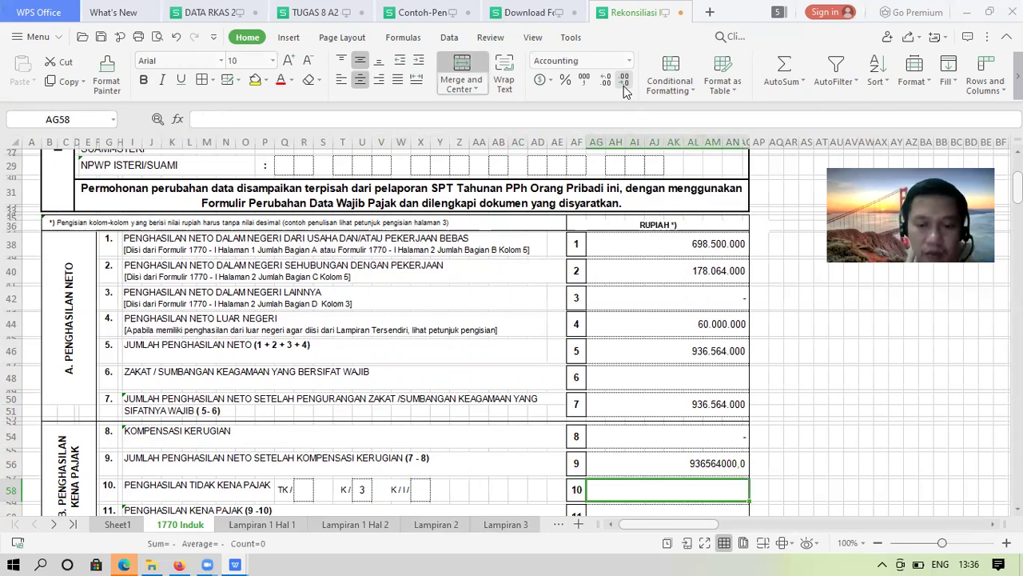
# Enter 72.000.000 as line 10's PTKP and set line 11 to line 9 minus line 10 (864.564.000)
pyautogui.write('7')
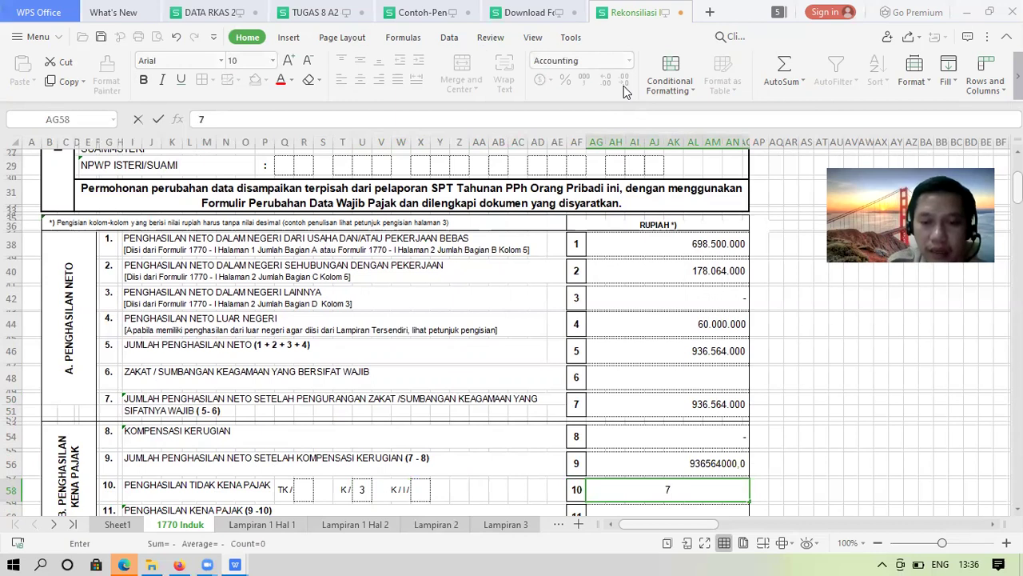
pyautogui.write('2.00')
pyautogui.write('0.000')
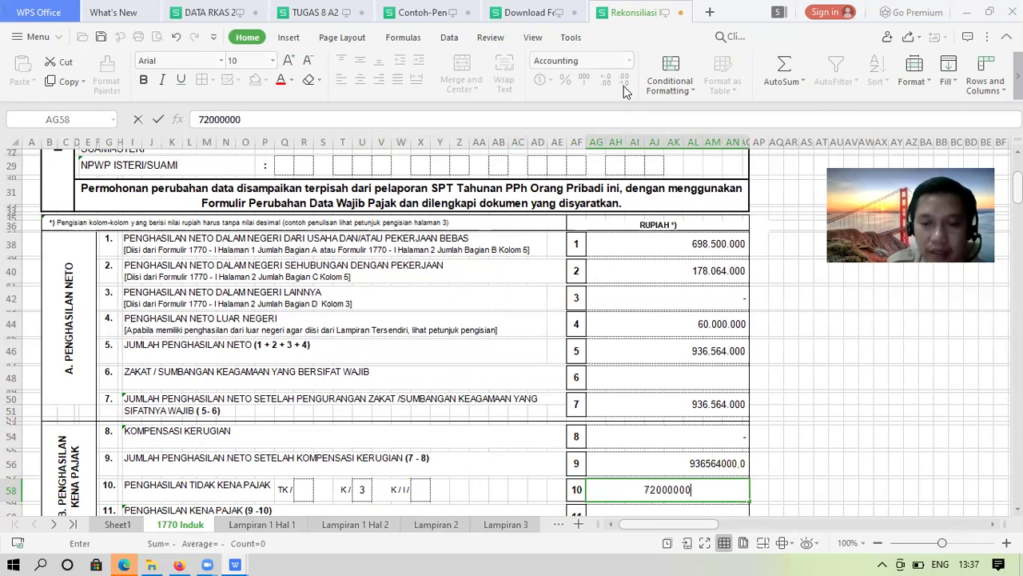
pyautogui.press('Return')
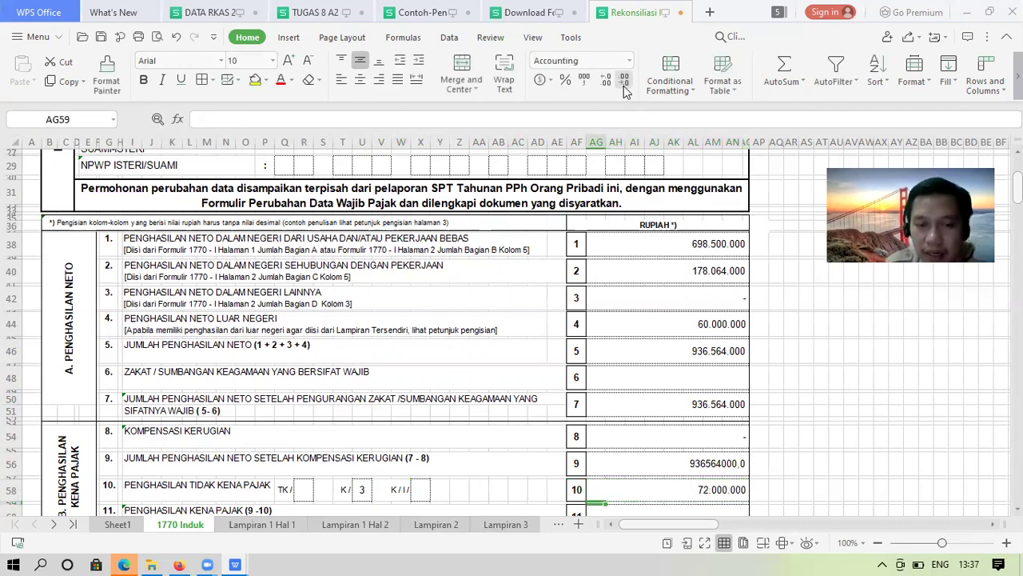
pyautogui.press('Down')
pyautogui.write('=')
pyautogui.press('Up')
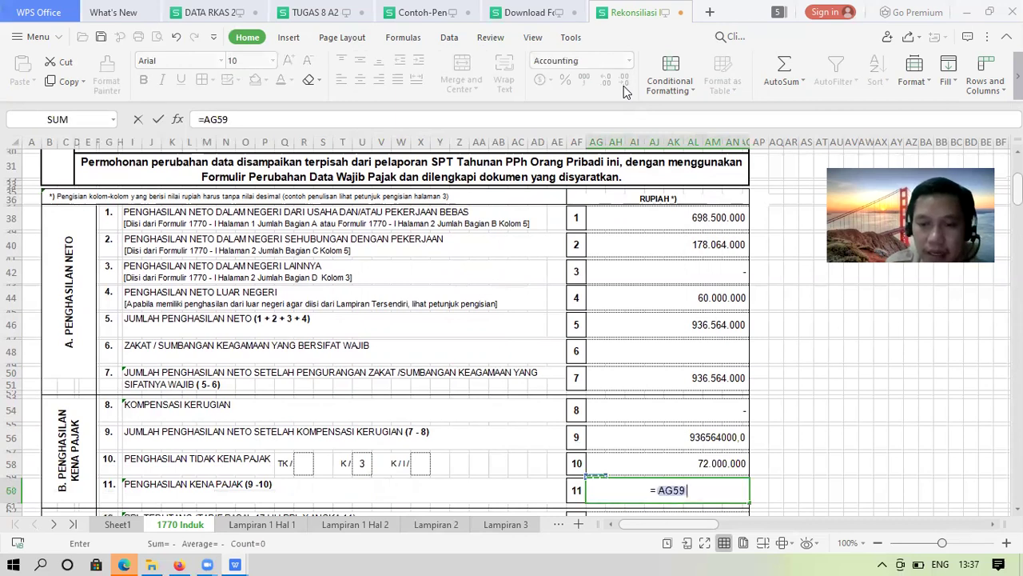
pyautogui.press('Up')
pyautogui.press('Up')
pyautogui.write('-')
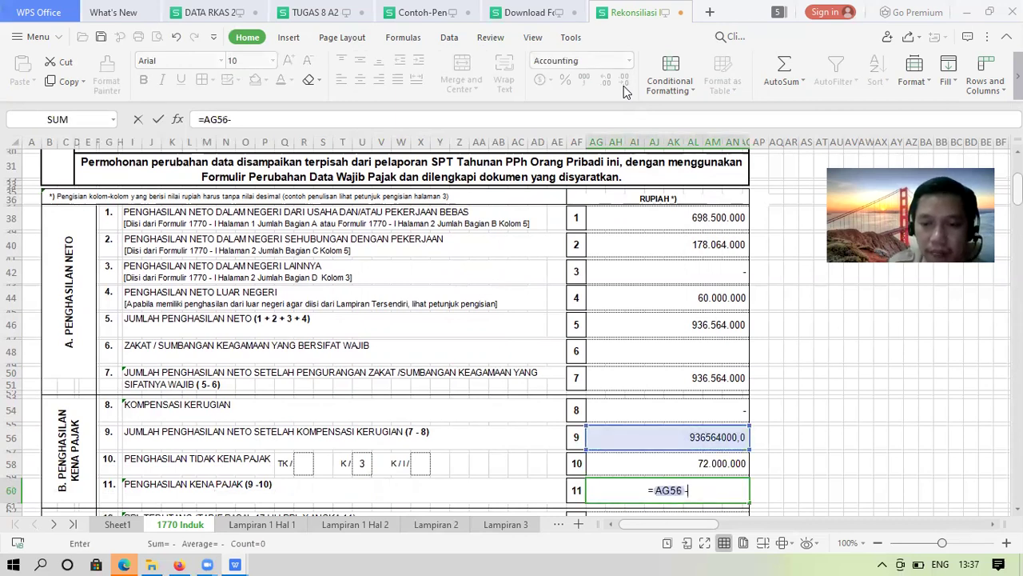
pyautogui.press('Up')
pyautogui.press('Return')
# Format line 9 with thousands separators and no decimals, showing 936.564.000
pyautogui.press('Up')
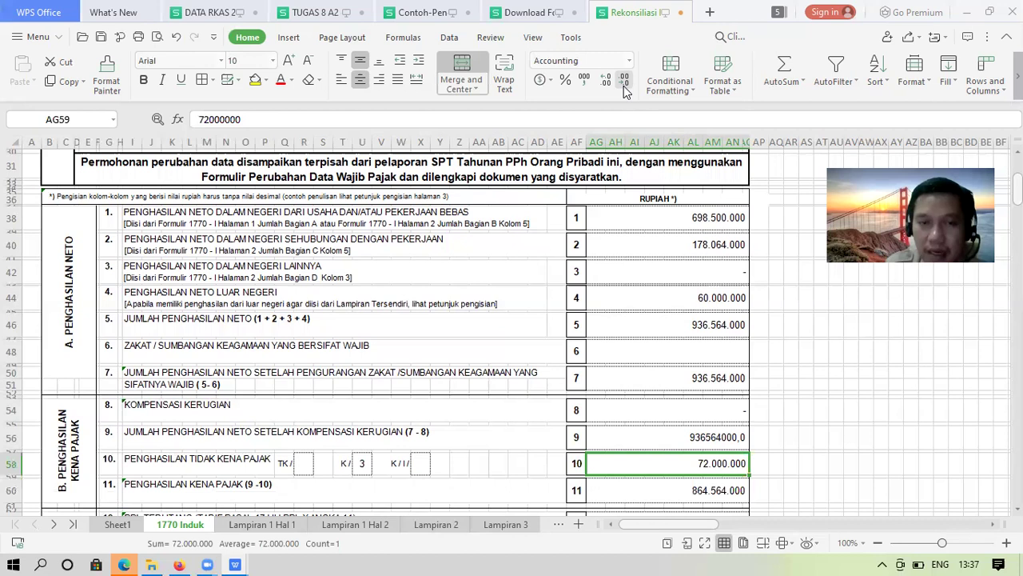
pyautogui.press('Up')
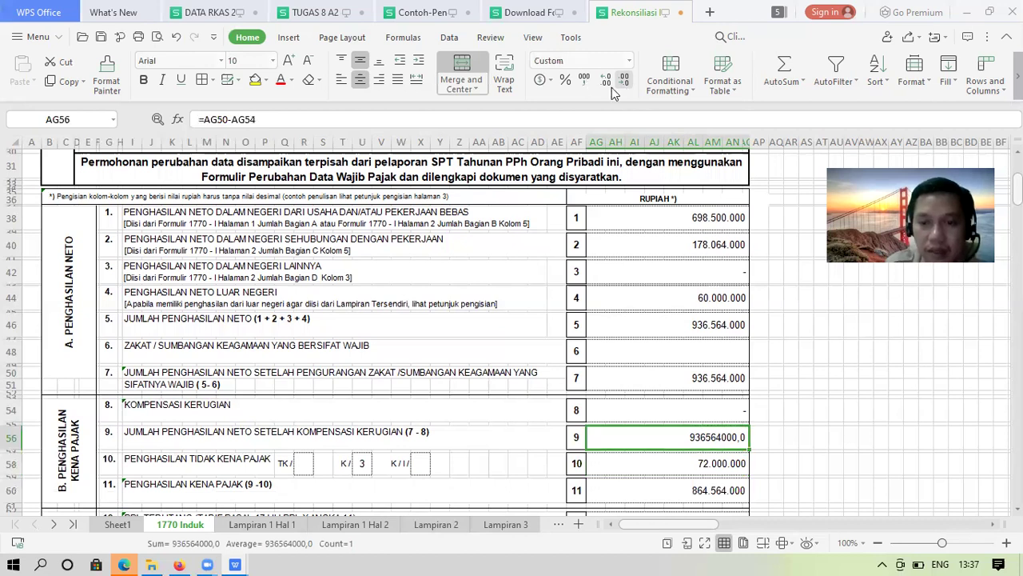
pyautogui.click(621, 82)
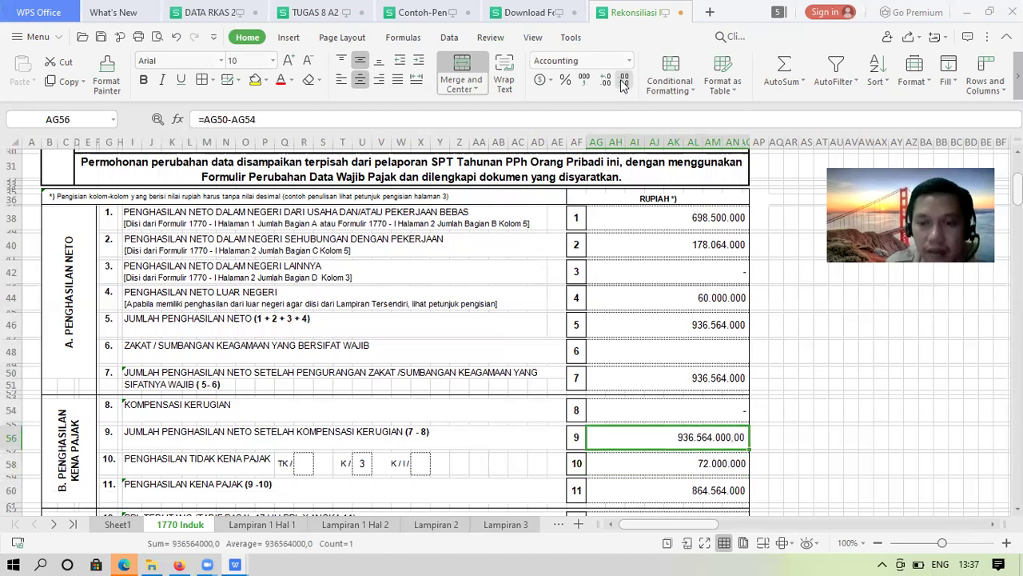
pyautogui.doubleClick(623, 84)
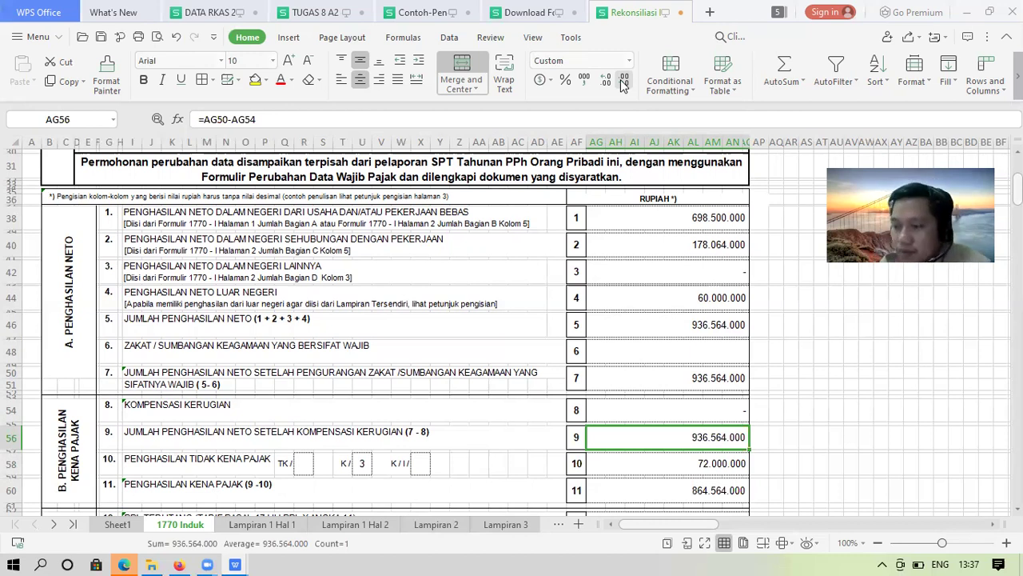
pyautogui.press('Down')
pyautogui.press('Down')
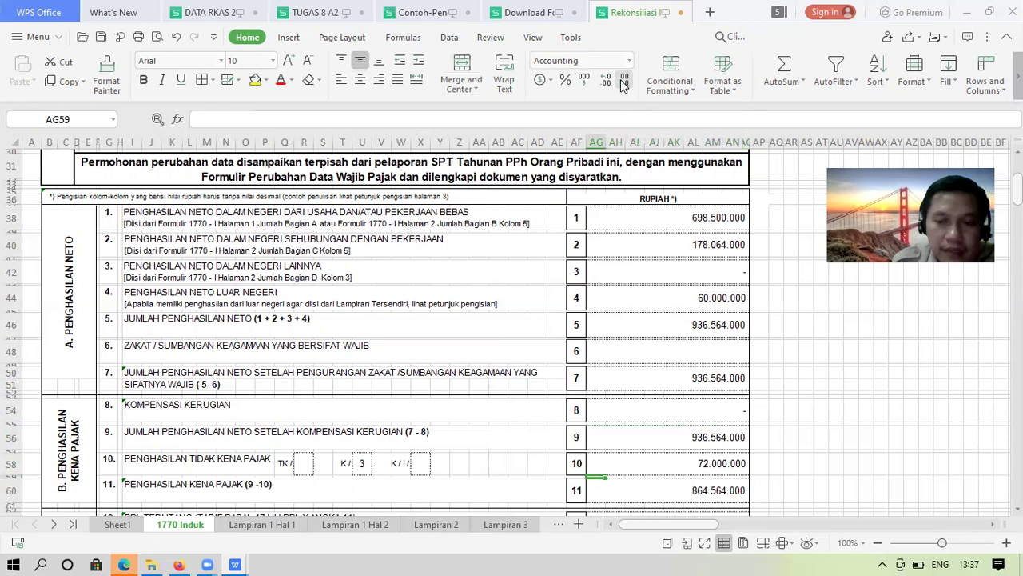
pyautogui.press('Down')
pyautogui.press('Down')
pyautogui.press('Down')
pyautogui.press('Down')
pyautogui.press('Down')
pyautogui.press('Down')
pyautogui.press('Down')
pyautogui.press('Down')
pyautogui.press('Down')
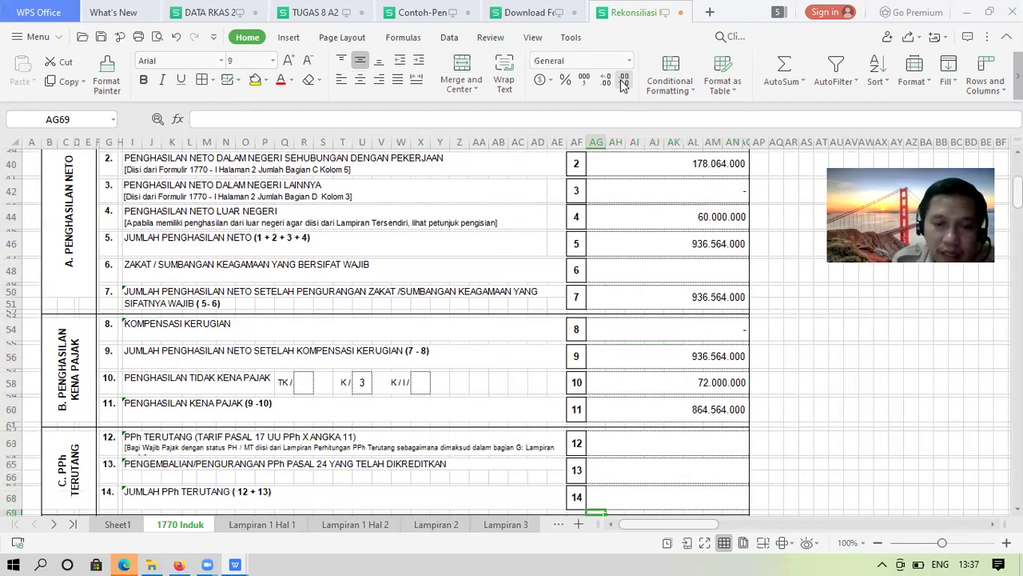
pyautogui.press('Up')
pyautogui.press('Up')
pyautogui.press('Up')
pyautogui.press('Up')
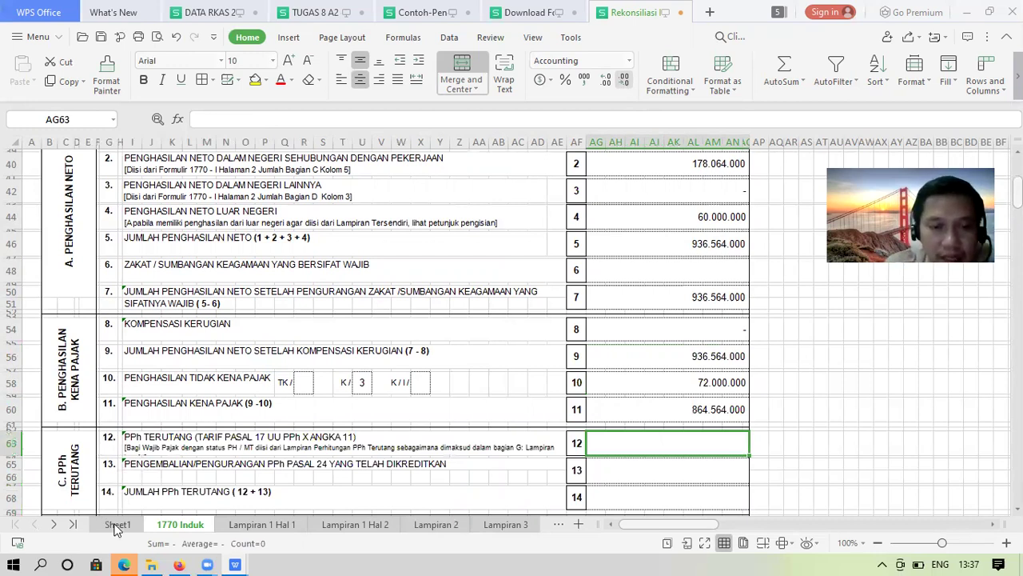
# Review the PPh totals in Sheet1's zoomed print preview
pyautogui.hotkey('ctrl', 'p')
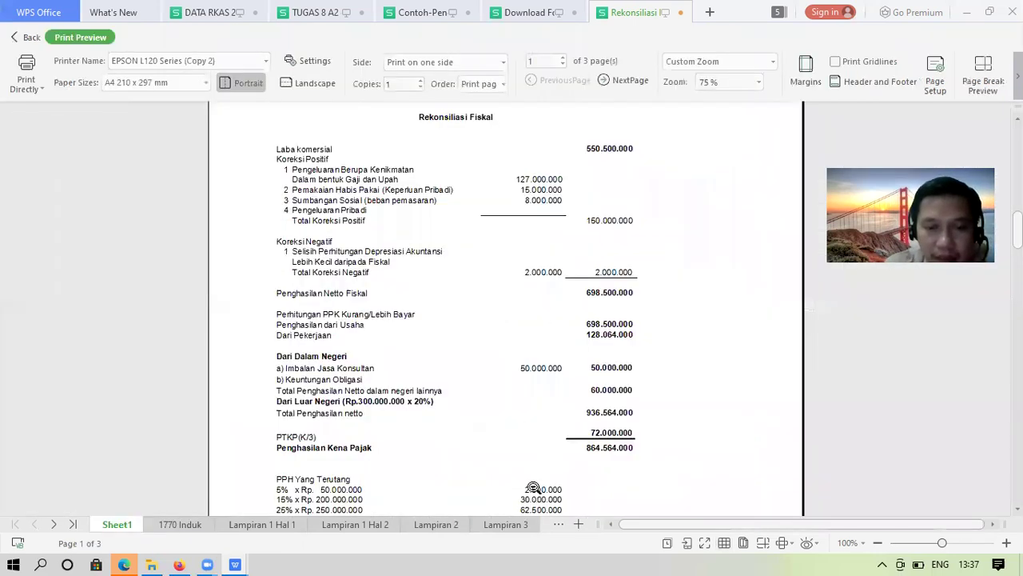
pyautogui.click(534, 487)
pyautogui.click(533, 486)
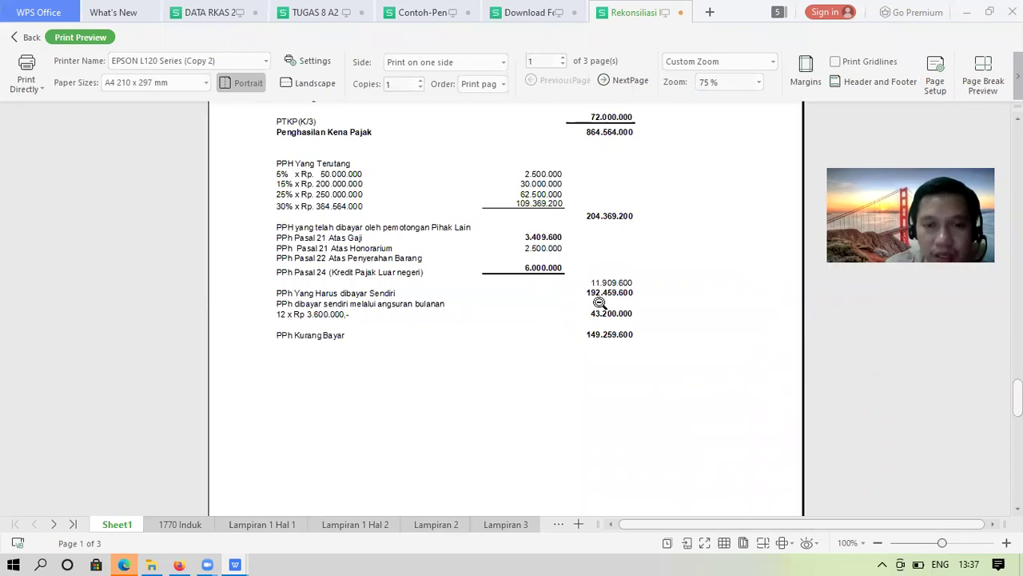
# Rename Sheet1 to 'Rekonsiliasi Fiskal' and return to the 1770 Induk form
pyautogui.doubleClick(127, 524)
pyautogui.write('rEKO')
pyautogui.press('BackSpace')
pyautogui.press('BackSpace')
pyautogui.press('BackSpace')
pyautogui.press('BackSpace')
pyautogui.write('Rekon')
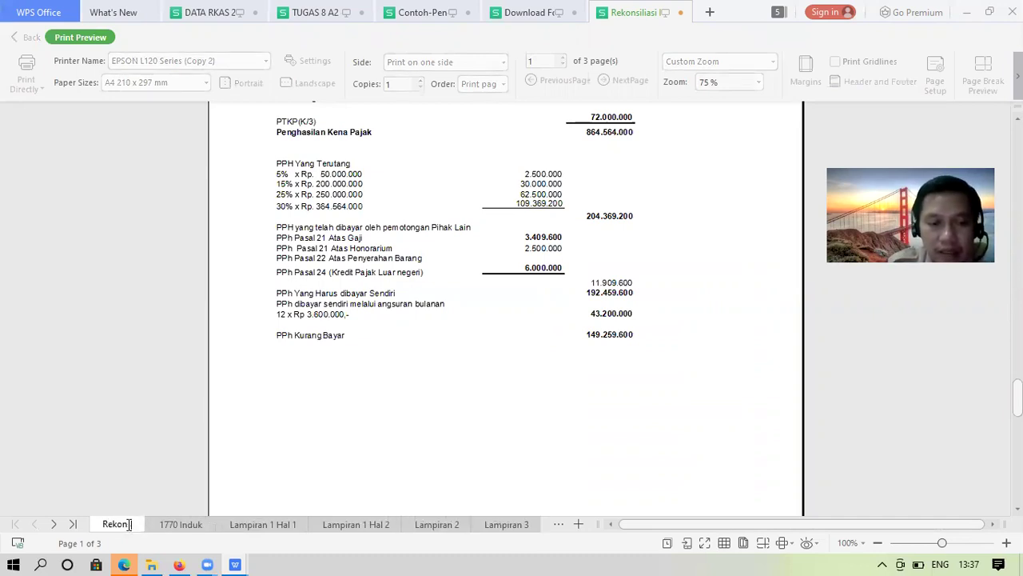
pyautogui.write('siliasi')
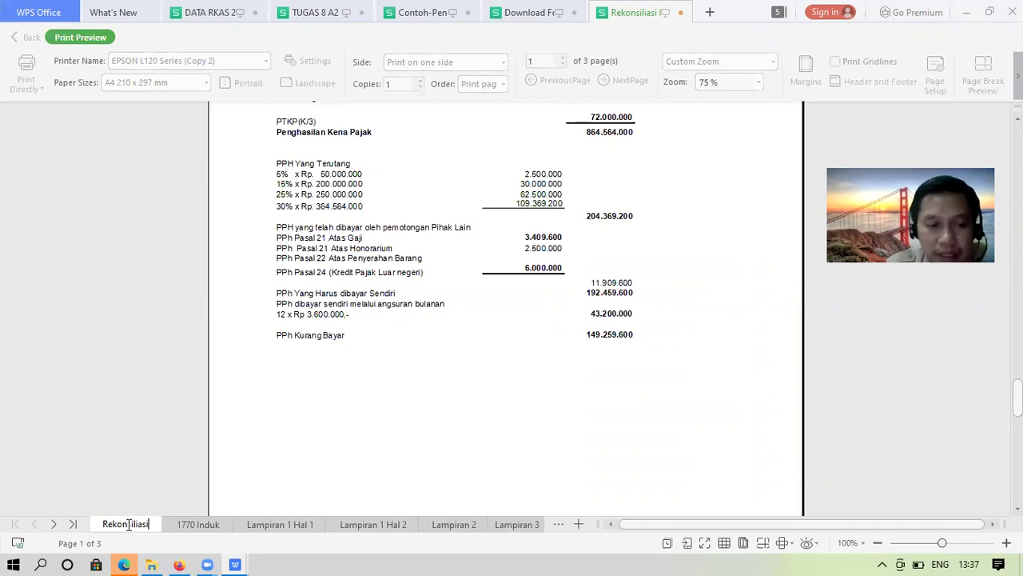
pyautogui.write(' Fiskal')
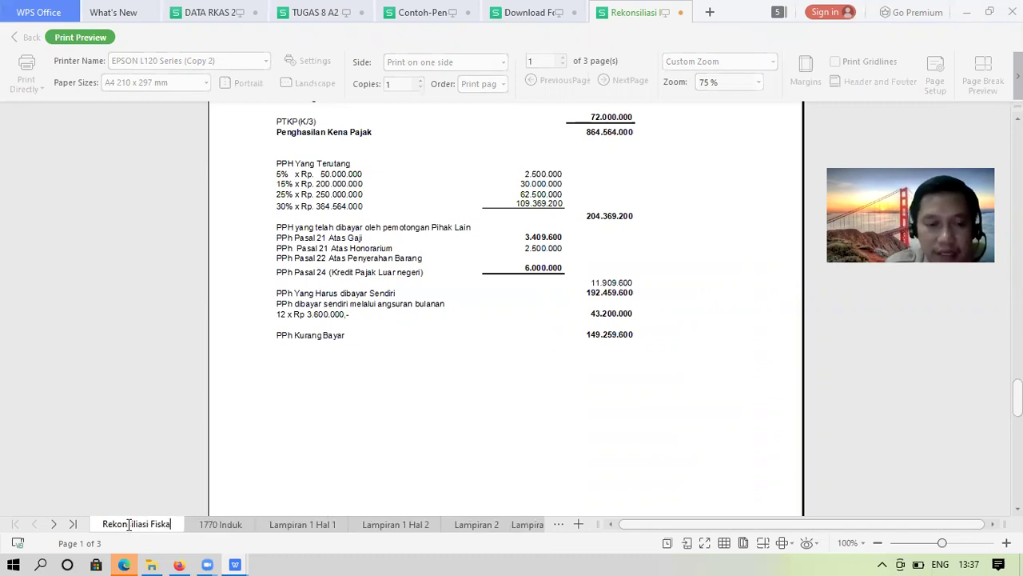
pyautogui.click(229, 524)
pyautogui.click(152, 526)
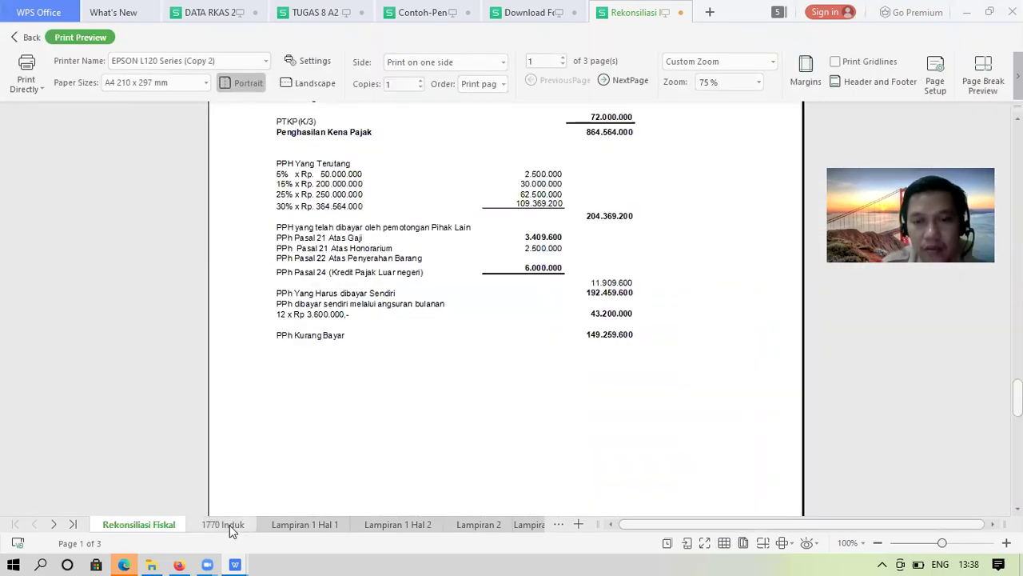
pyautogui.click(230, 524)
# Enter 204.369.200 as line 12's PPh Terutang, checking it against the Rekonsiliasi Fiskal sheet
pyautogui.write('20')
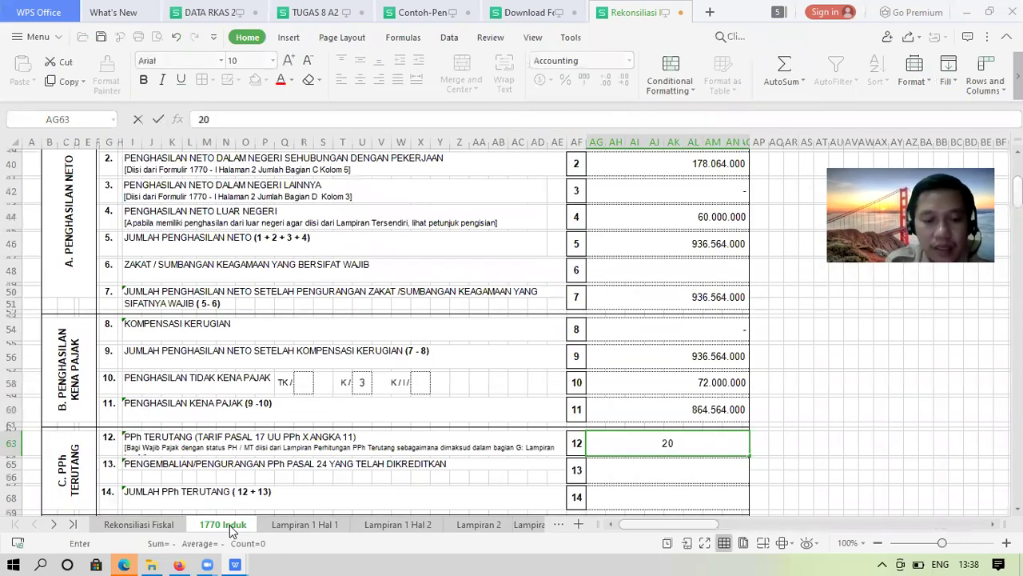
pyautogui.write('4.369')
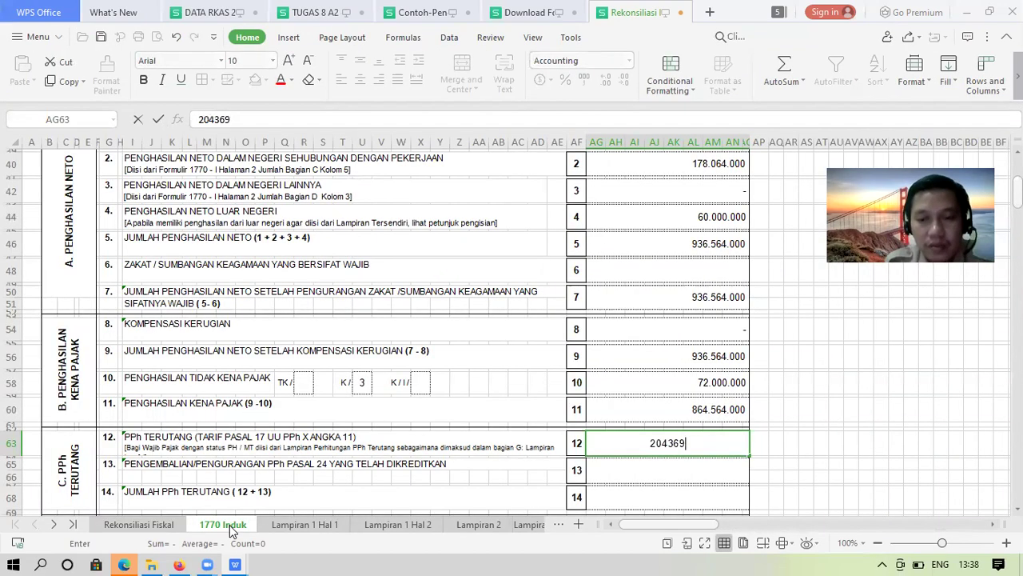
pyautogui.write('.200')
pyautogui.press('Return')
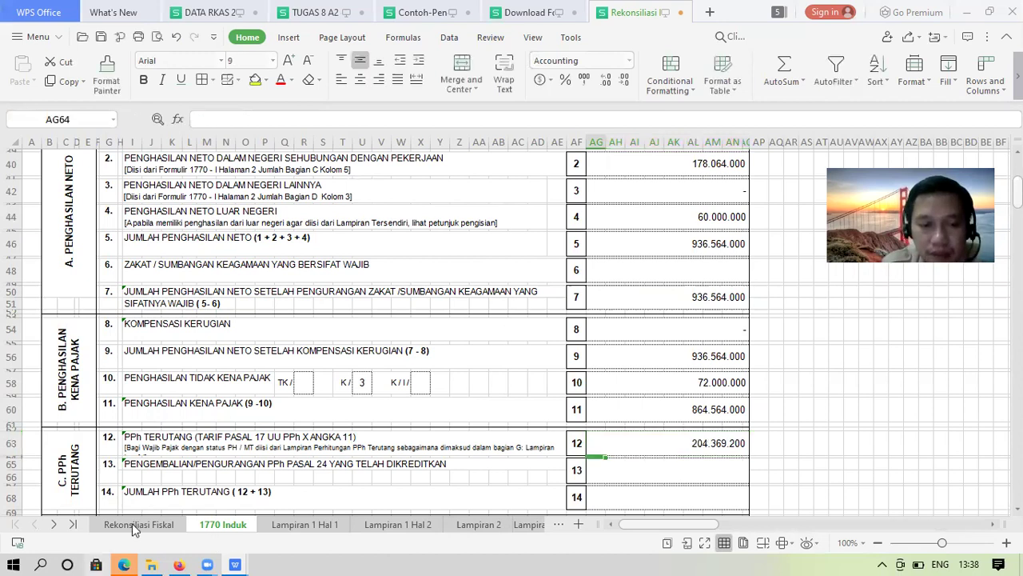
pyautogui.click(132, 523)
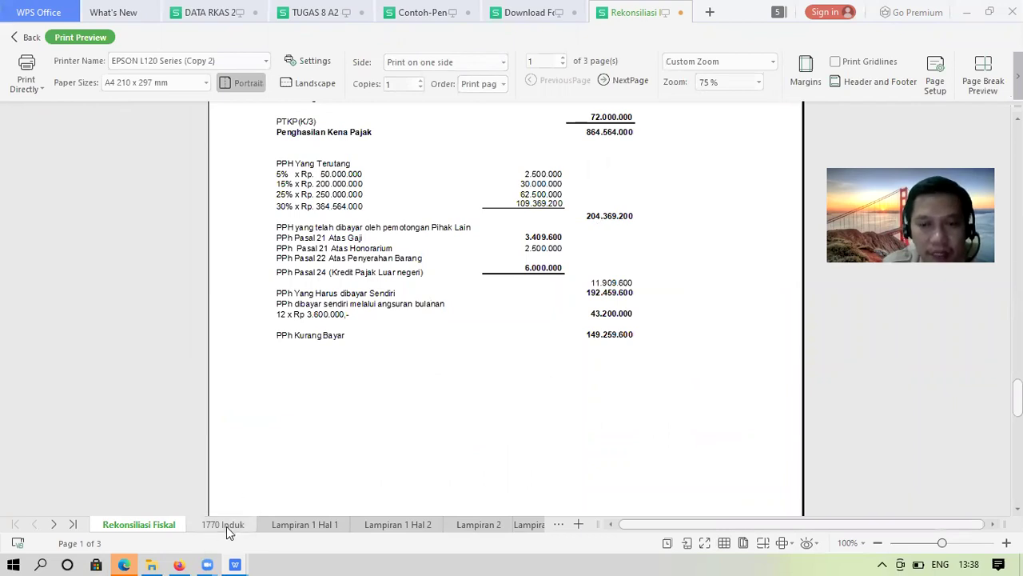
pyautogui.press('Escape')
# Enter a dash (zero) as row 13's amount
pyautogui.press('Down')
pyautogui.press('Down')
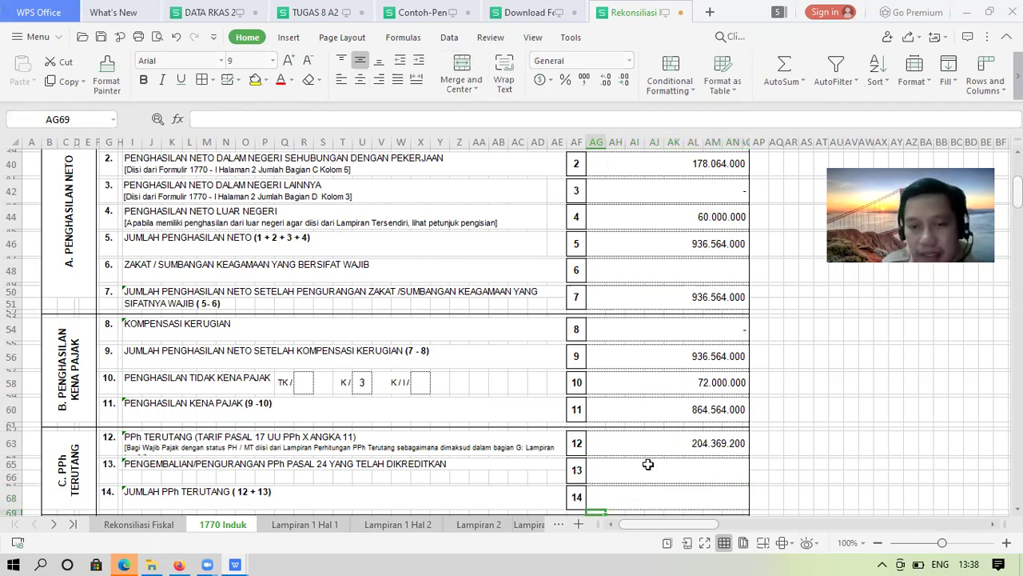
pyautogui.press('Up')
pyautogui.click(647, 464)
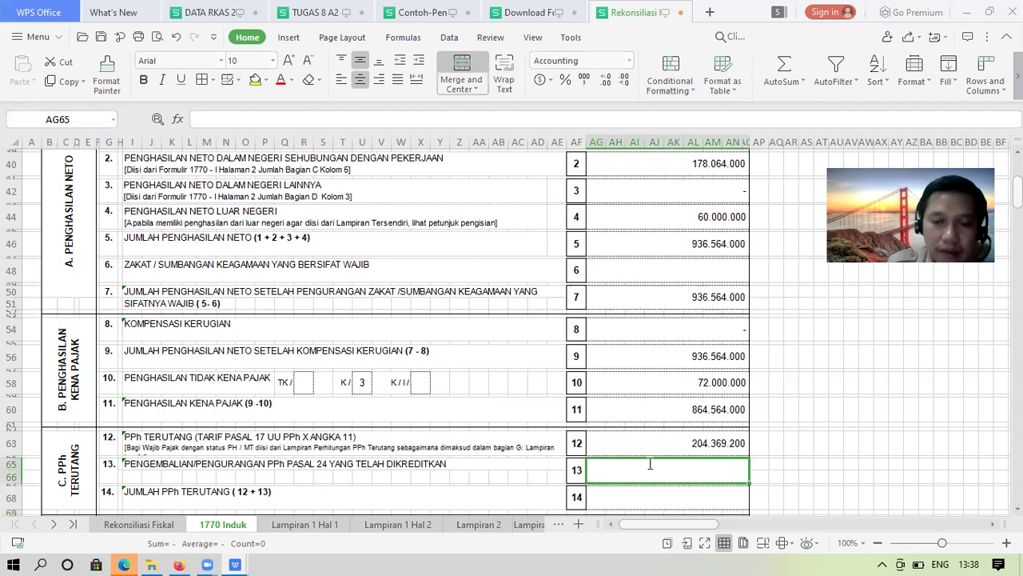
pyautogui.write('-')
pyautogui.click(648, 464)
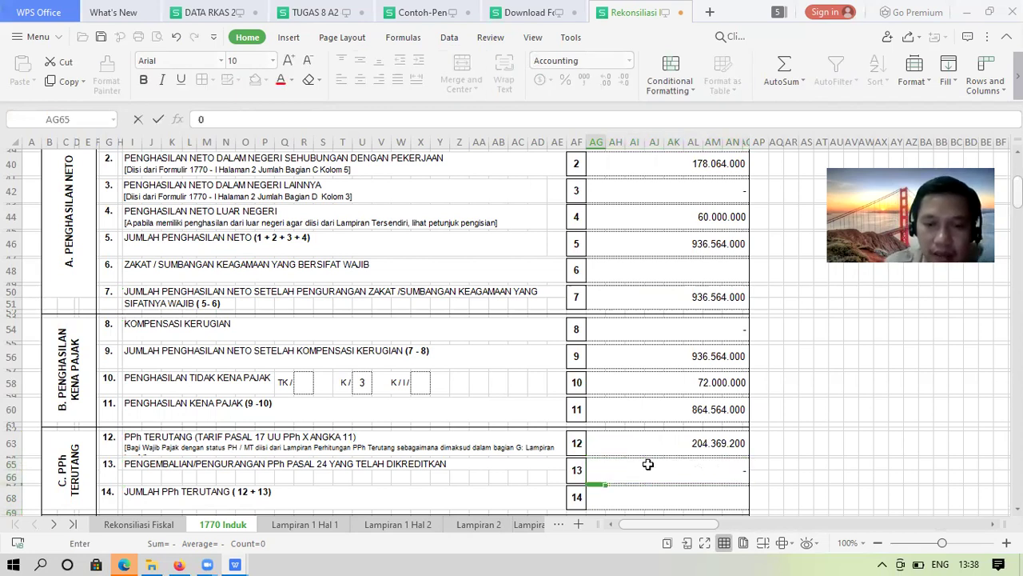
# Set row 14 to the sum of rows 12 and 13 (204.369.200)
pyautogui.press('Return')
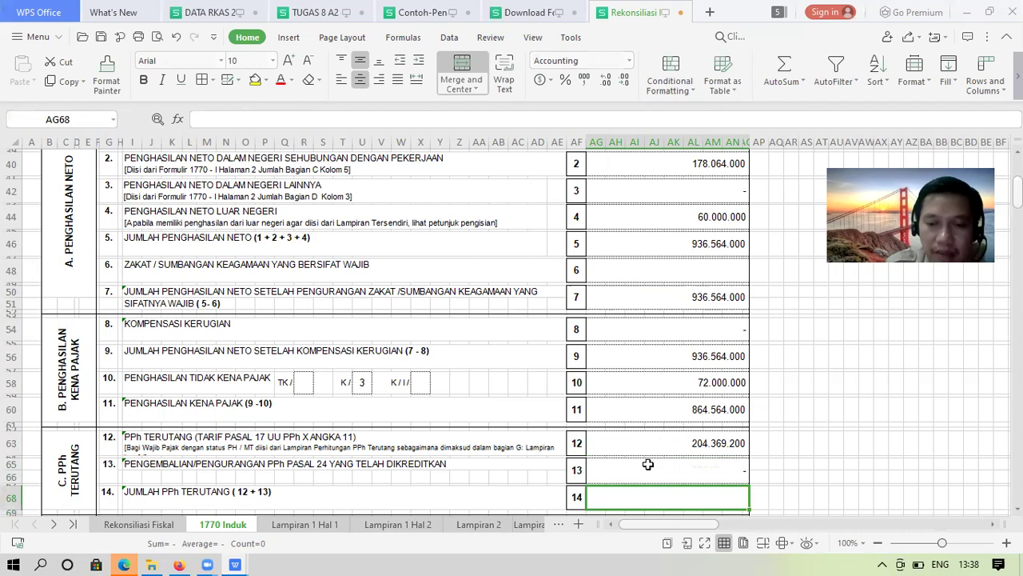
pyautogui.write('=')
pyautogui.click(648, 463)
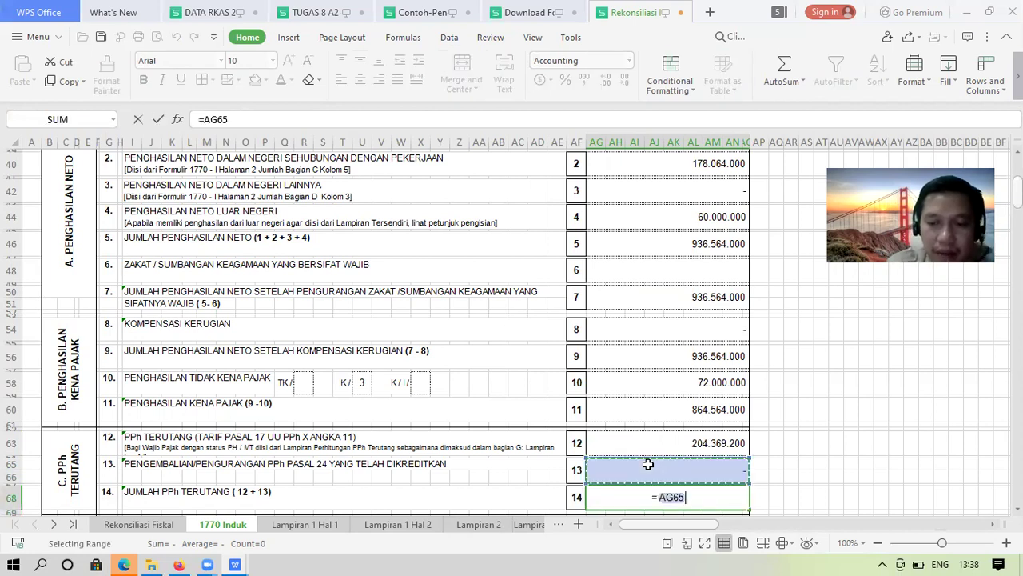
pyautogui.write('+')
pyautogui.press('Up')
pyautogui.press('Up')
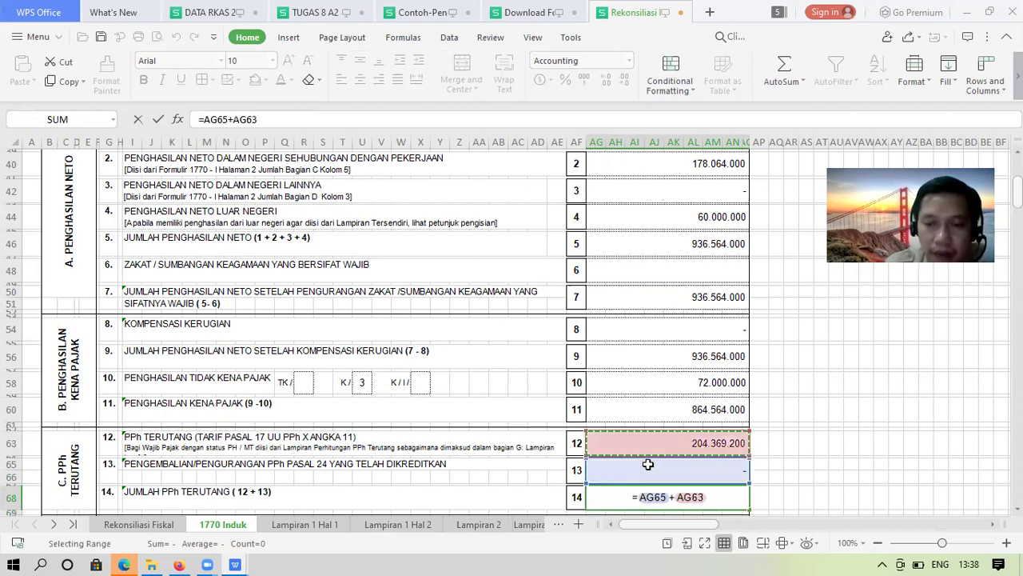
pyautogui.press('Return')
pyautogui.press('Down')
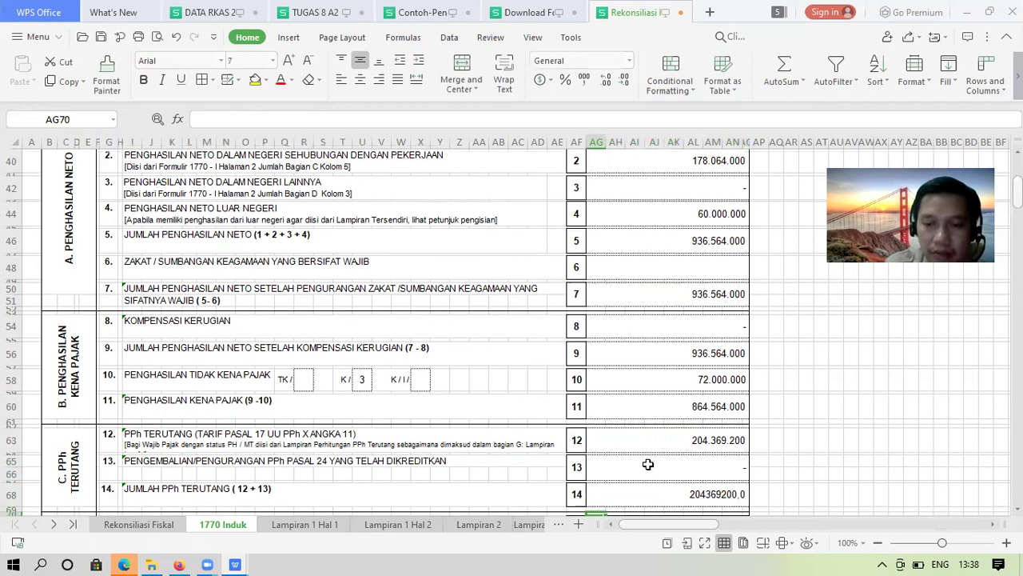
pyautogui.press('Up')
pyautogui.press('Up')
pyautogui.press('Down')
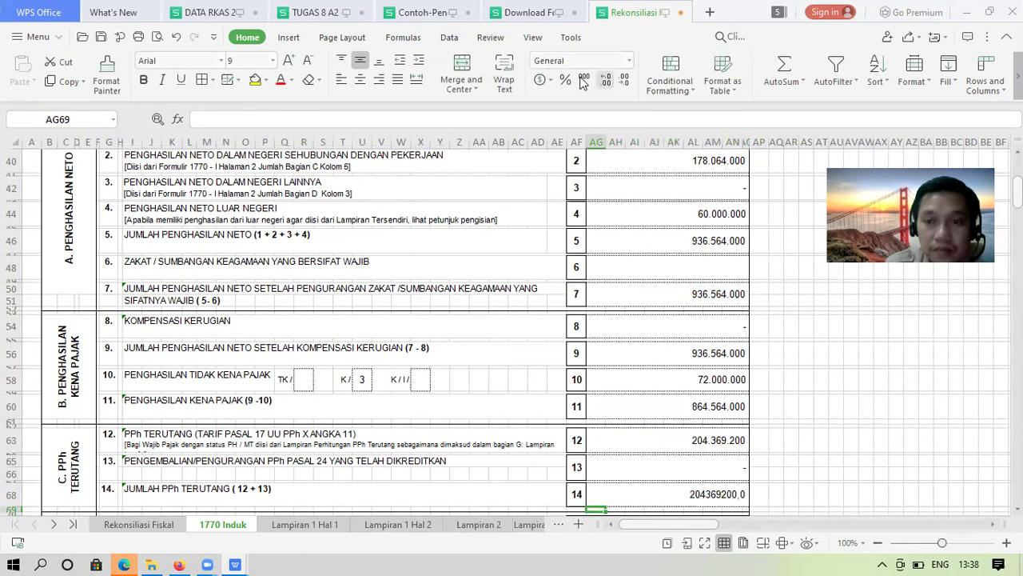
# Give row 14 Accounting format with no decimals, then open the Rekonsiliasi Fiskal print preview
pyautogui.click(607, 80)
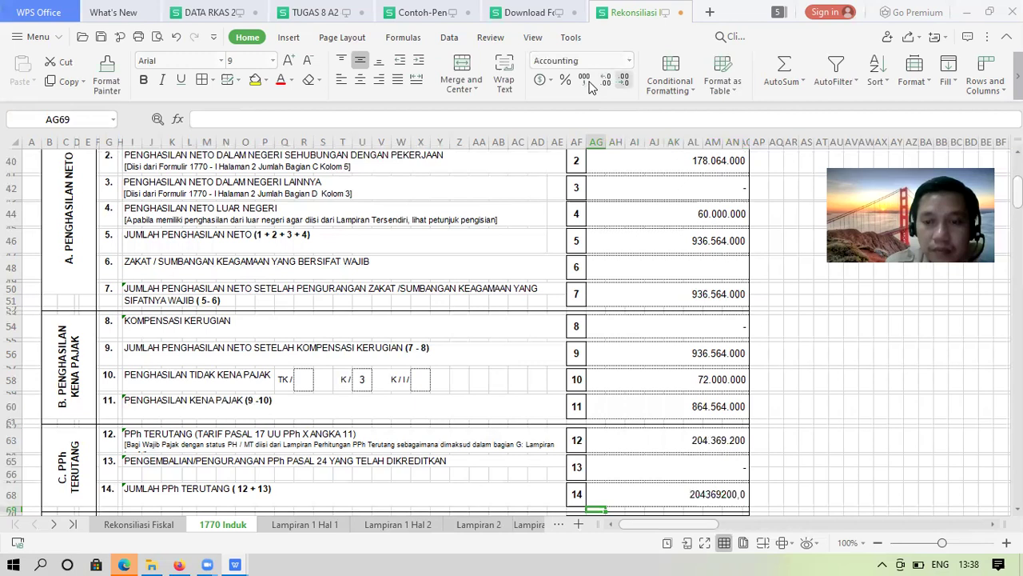
pyautogui.click(659, 488)
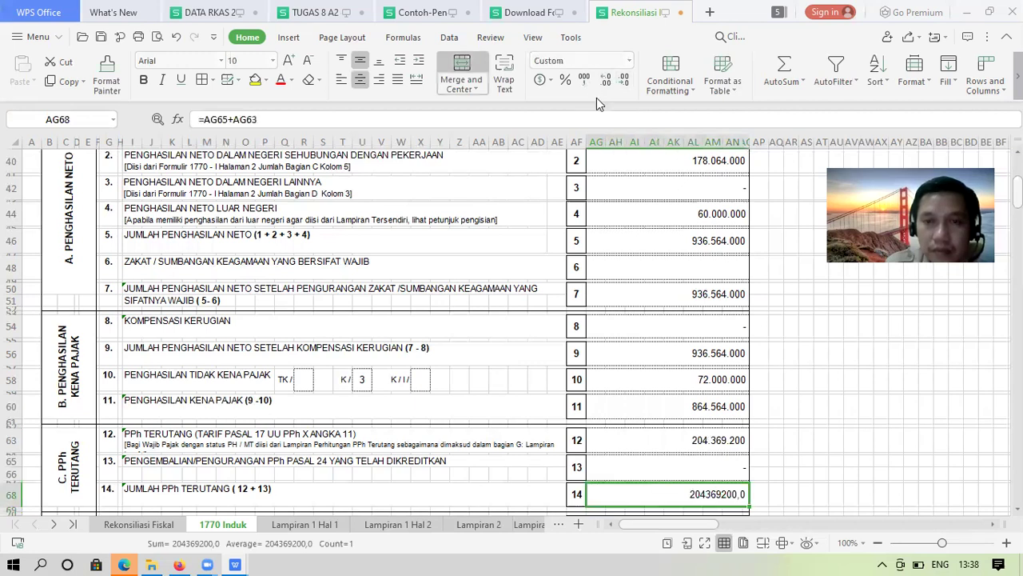
pyautogui.click(624, 81)
pyautogui.doubleClick(624, 80)
pyautogui.click(624, 81)
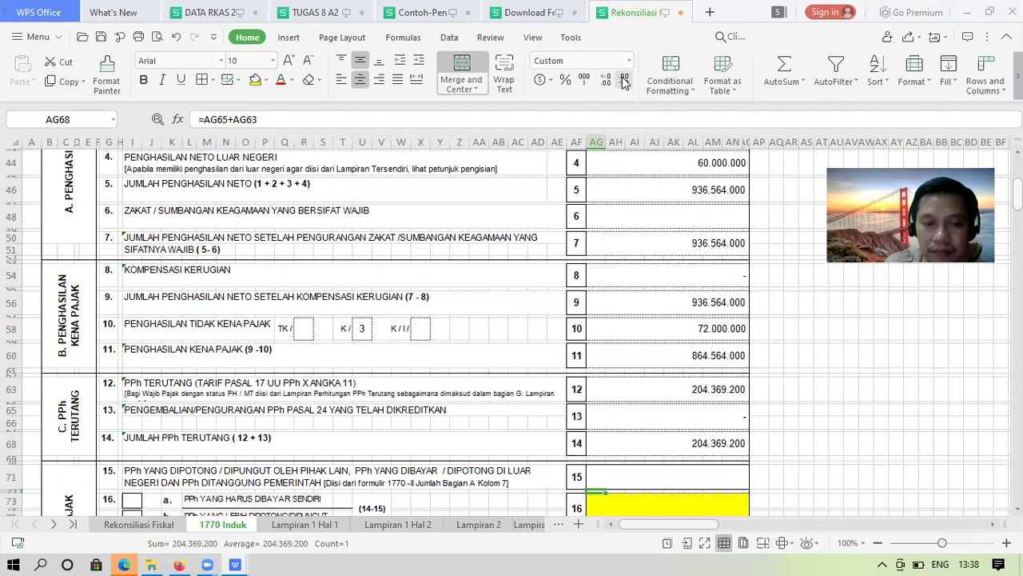
pyautogui.press('Down')
pyautogui.press('Down')
pyautogui.press('Down')
pyautogui.press('Down')
pyautogui.press('Down')
pyautogui.press('Down')
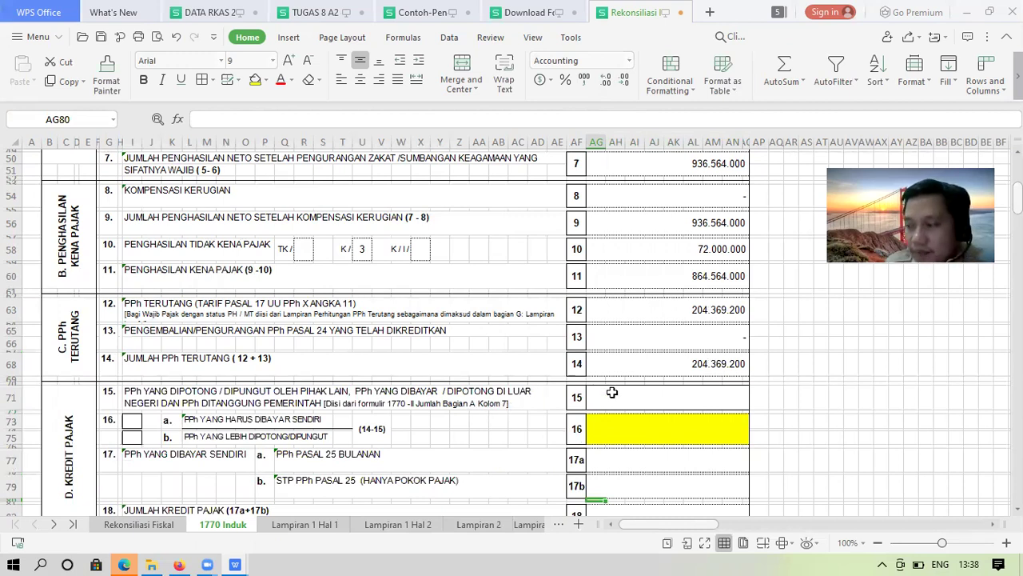
pyautogui.click(629, 397)
pyautogui.click(155, 524)
pyautogui.click(567, 265)
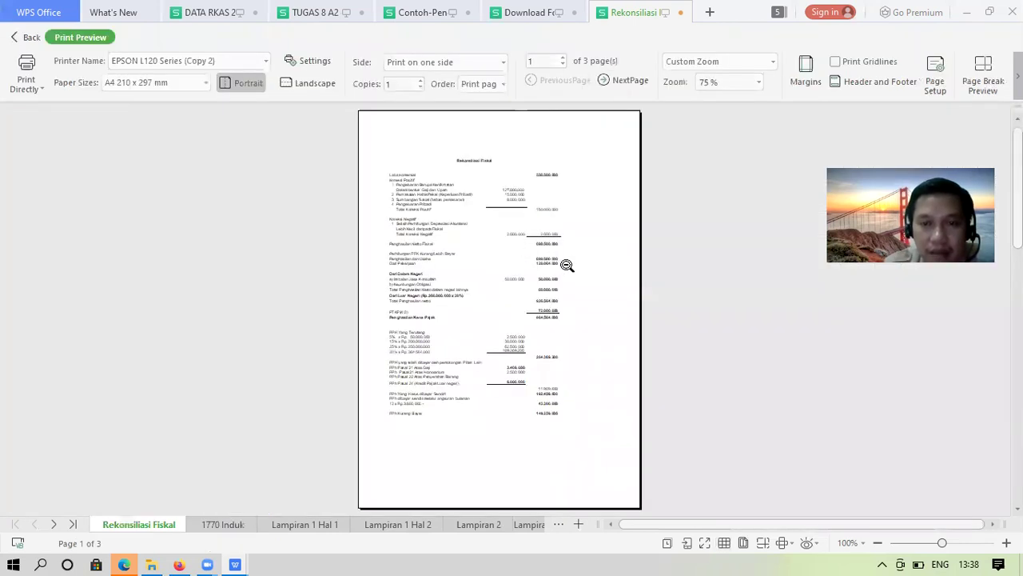
# Find the withheld PPh total of 11.909.600 in the zoomed Rekonsiliasi Fiskal preview, then return to 1770 Induk
pyautogui.click(566, 265)
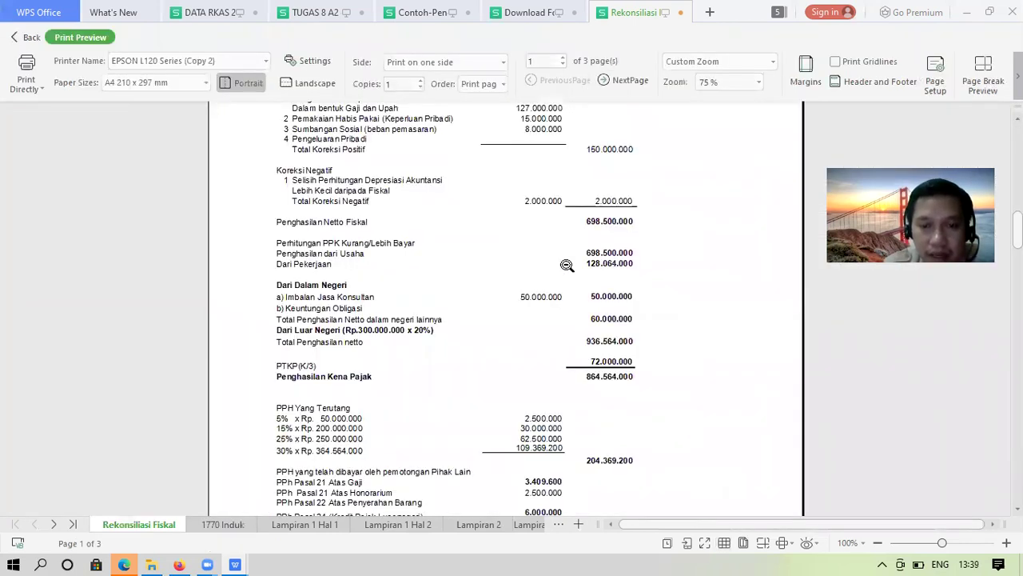
pyautogui.scroll(2, 567, 265)
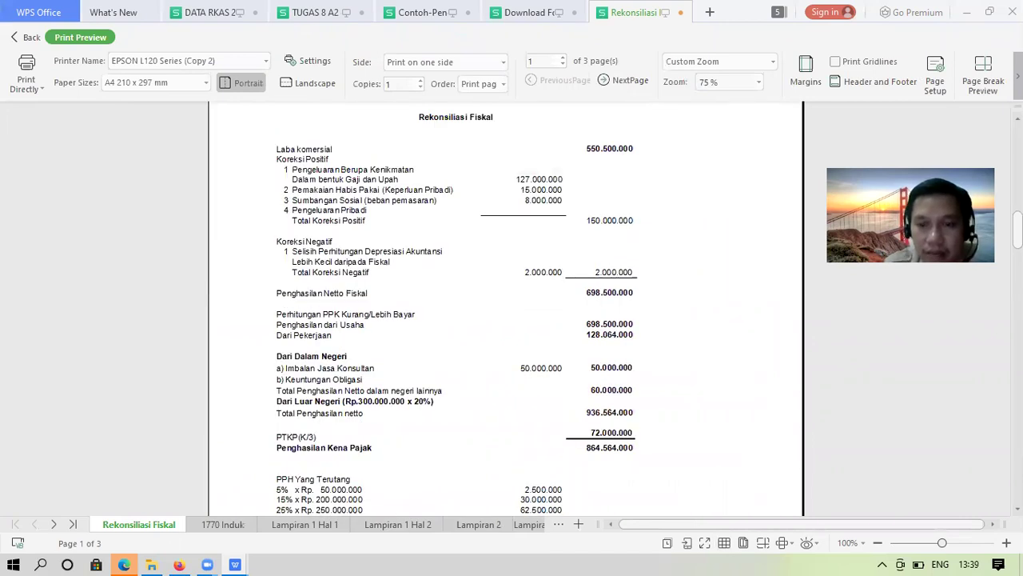
pyautogui.scroll(-2, 505, 308)
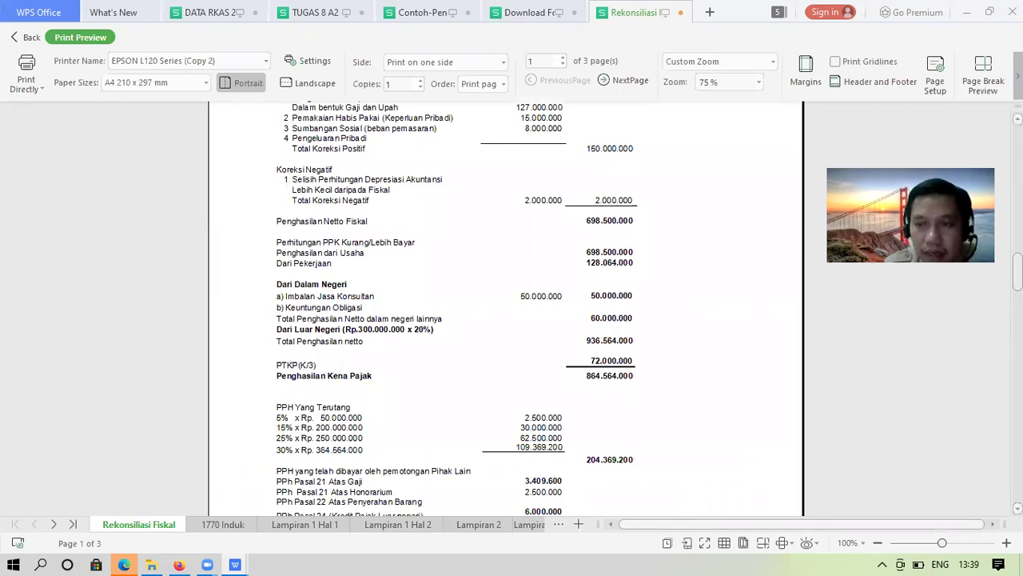
pyautogui.scroll(-2, 569, 471)
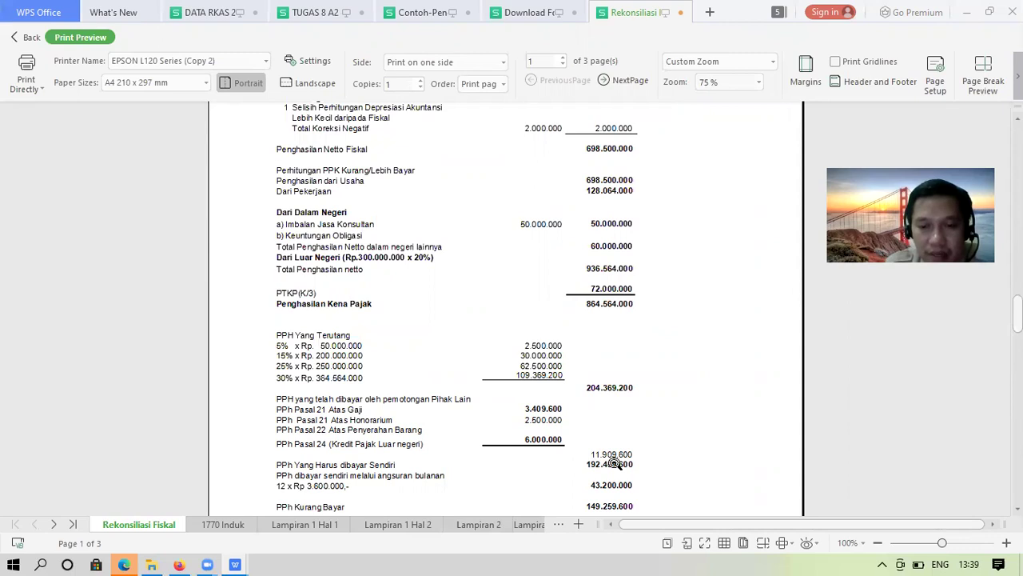
pyautogui.click(240, 526)
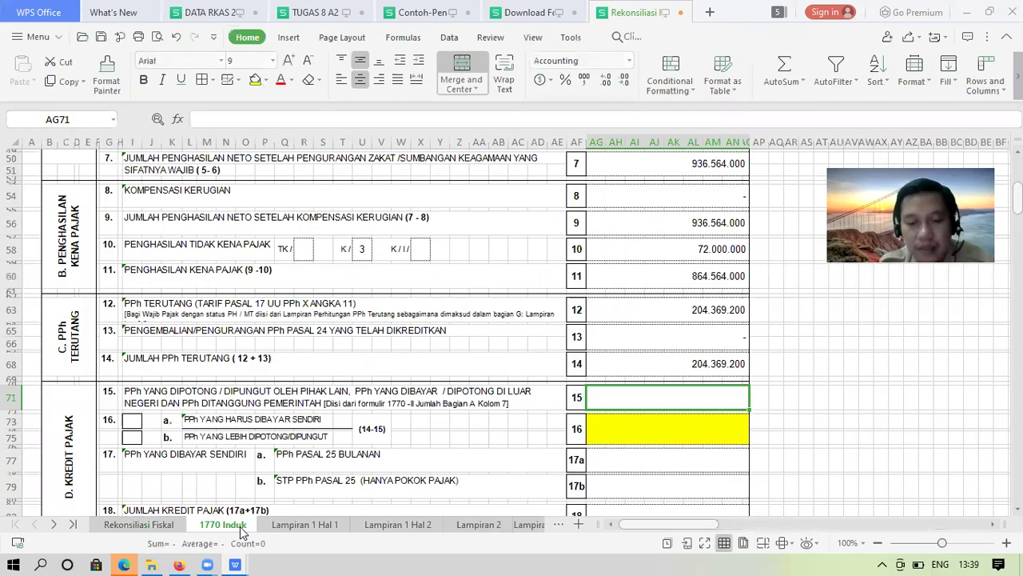
# Enter 11.909.600 as row 15's withheld tax
pyautogui.write('11909')
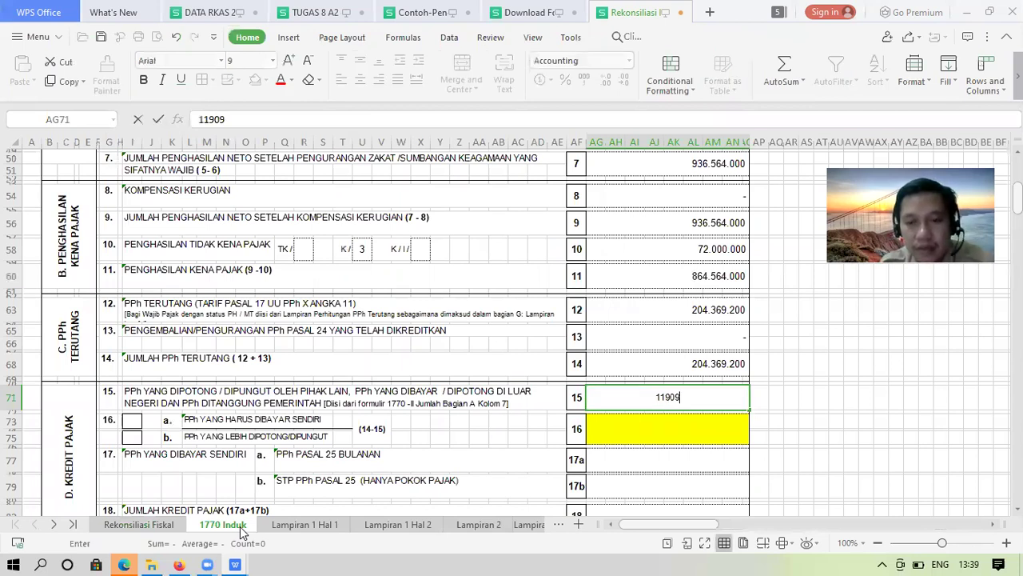
pyautogui.write('600')
pyautogui.press('Return')
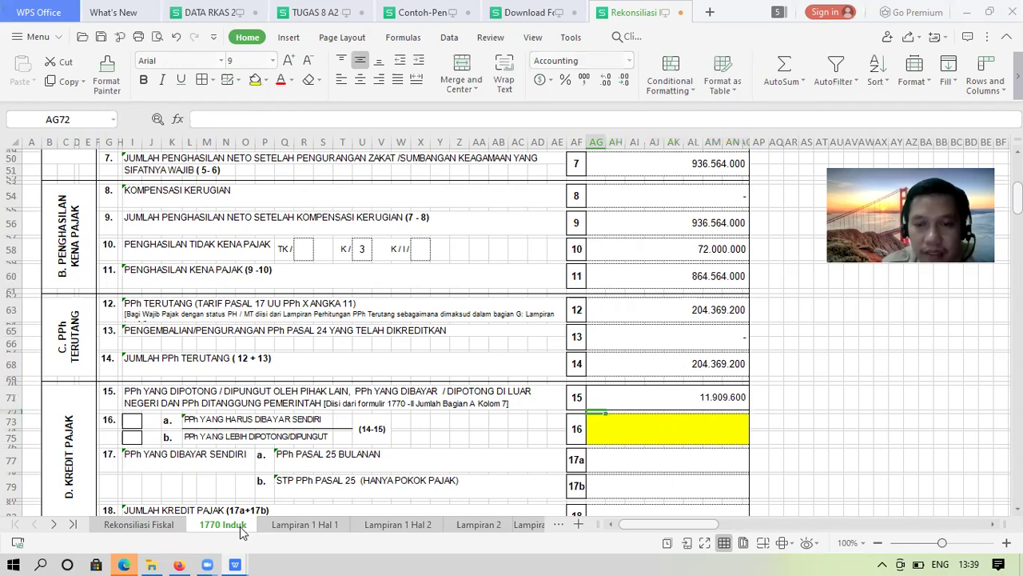
pyautogui.press('Up')
pyautogui.press('Up')
pyautogui.press('Up')
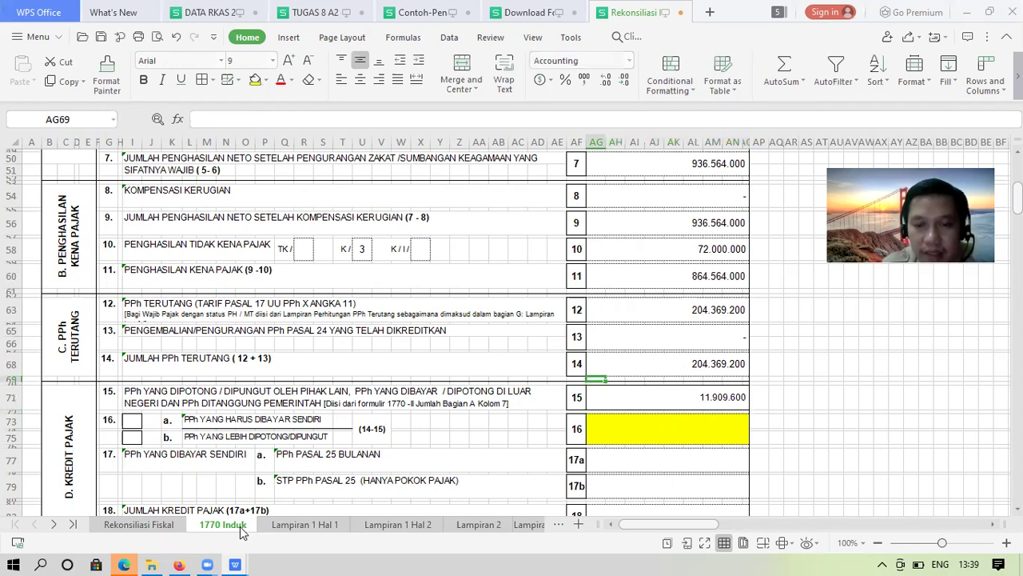
# Set row 16 to row 14 minus row 15, giving 192.459.600
pyautogui.press('Up')
pyautogui.press('Down')
pyautogui.press('Down')
pyautogui.press('Down')
pyautogui.press('Down')
pyautogui.press('Down')
pyautogui.write('=')
pyautogui.press('Up')
pyautogui.press('Up')
pyautogui.press('Up')
pyautogui.press('Up')
pyautogui.press('Up')
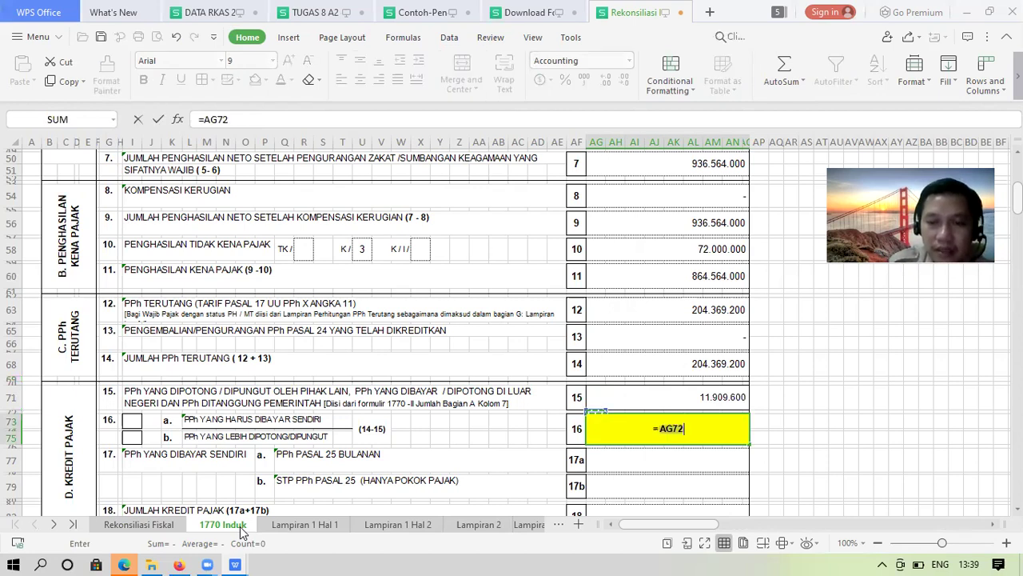
pyautogui.write('-')
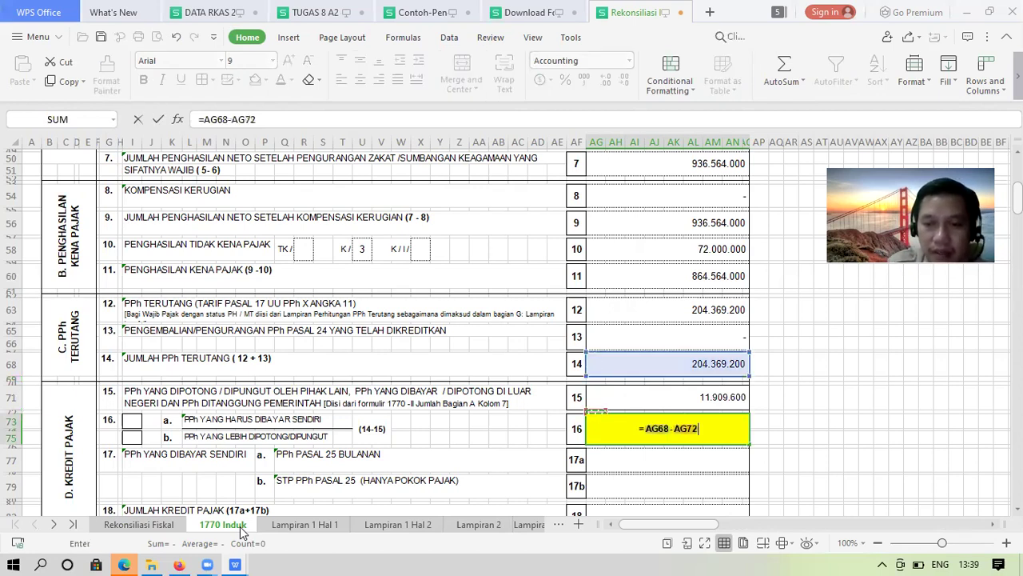
pyautogui.press('Up')
pyautogui.press('Return')
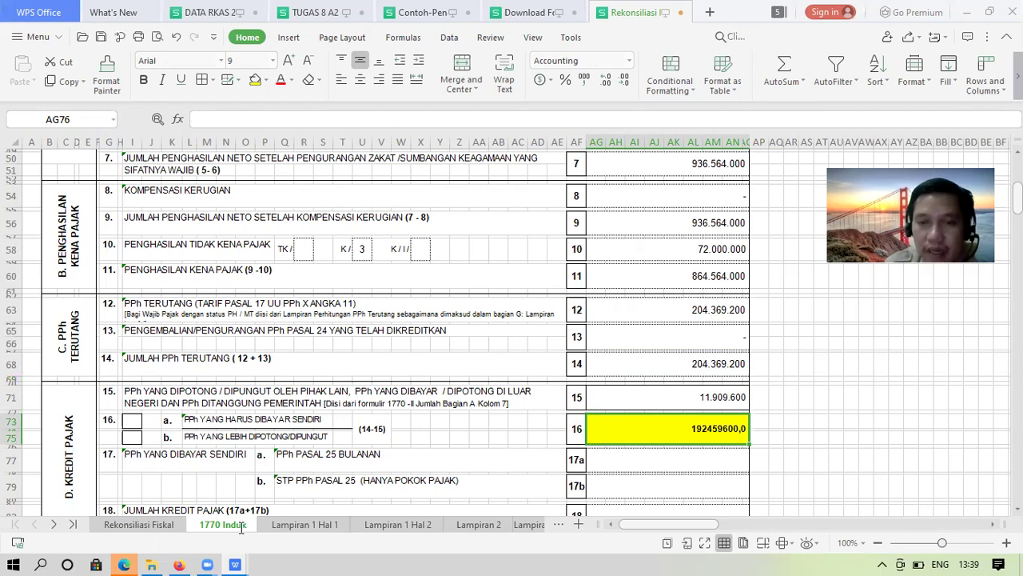
pyautogui.press('Up')
# Format row 16 with thousands separators and no decimals
pyautogui.click(590, 83)
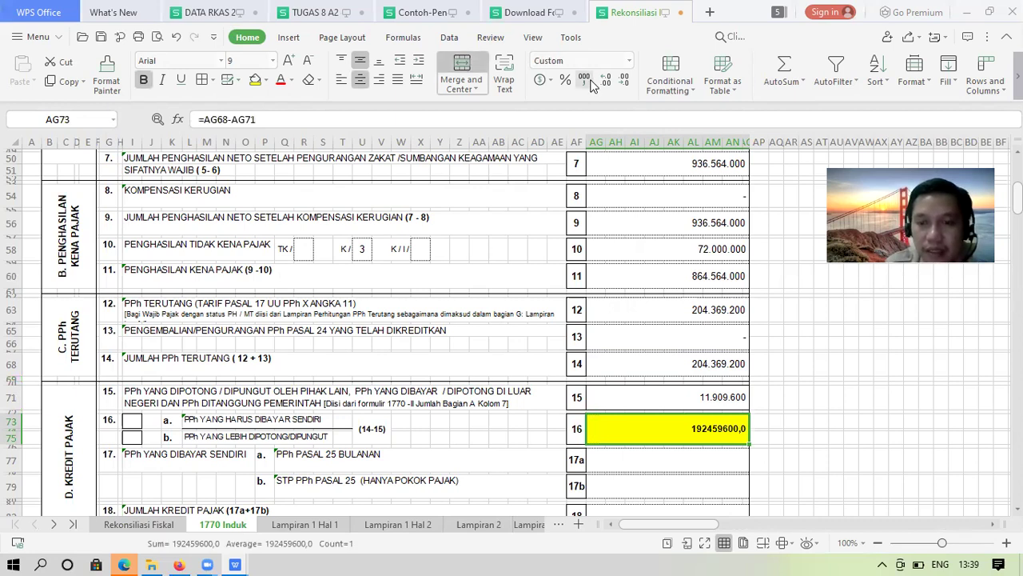
pyautogui.click(622, 83)
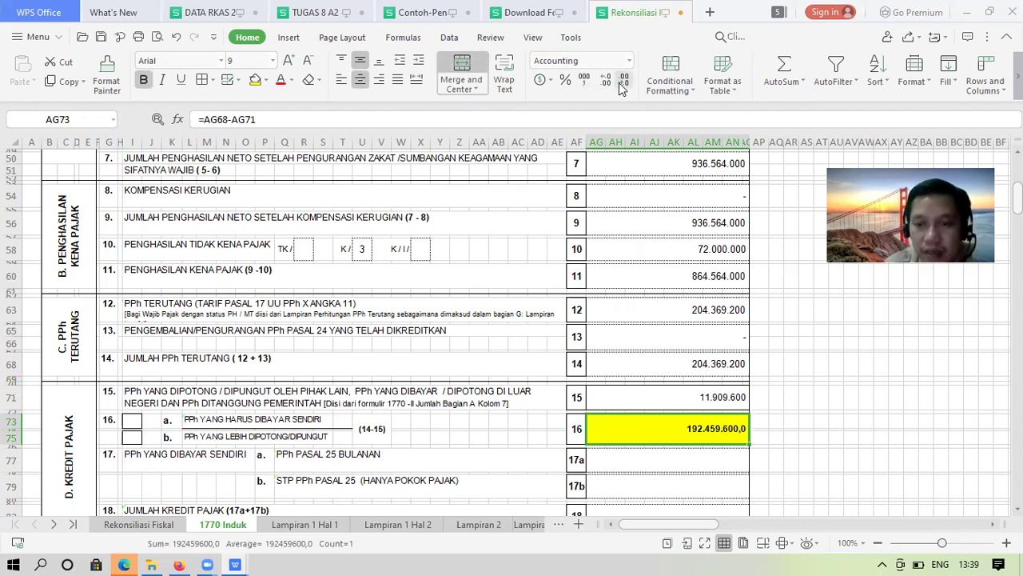
pyautogui.click(622, 83)
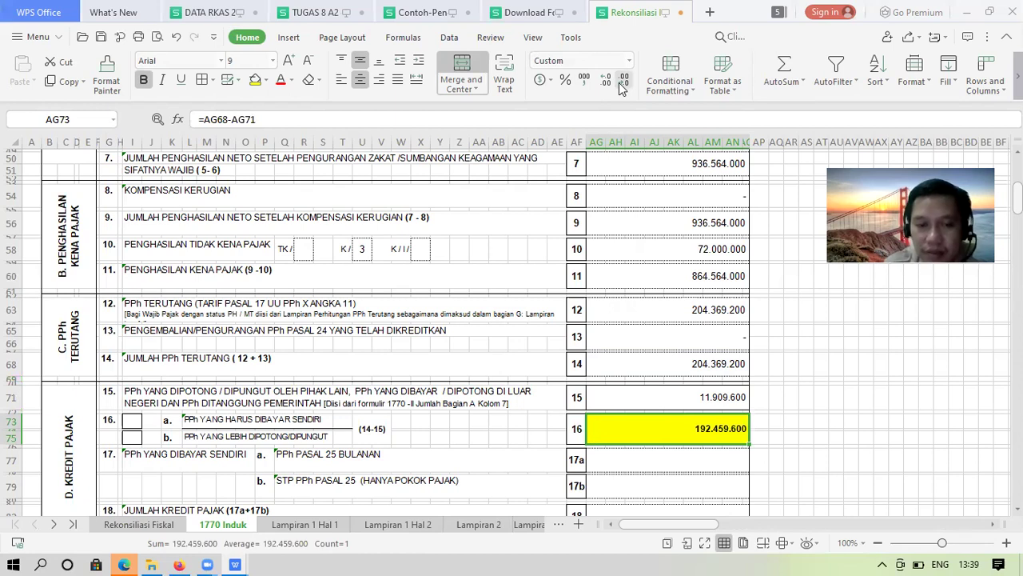
pyautogui.press('Return')
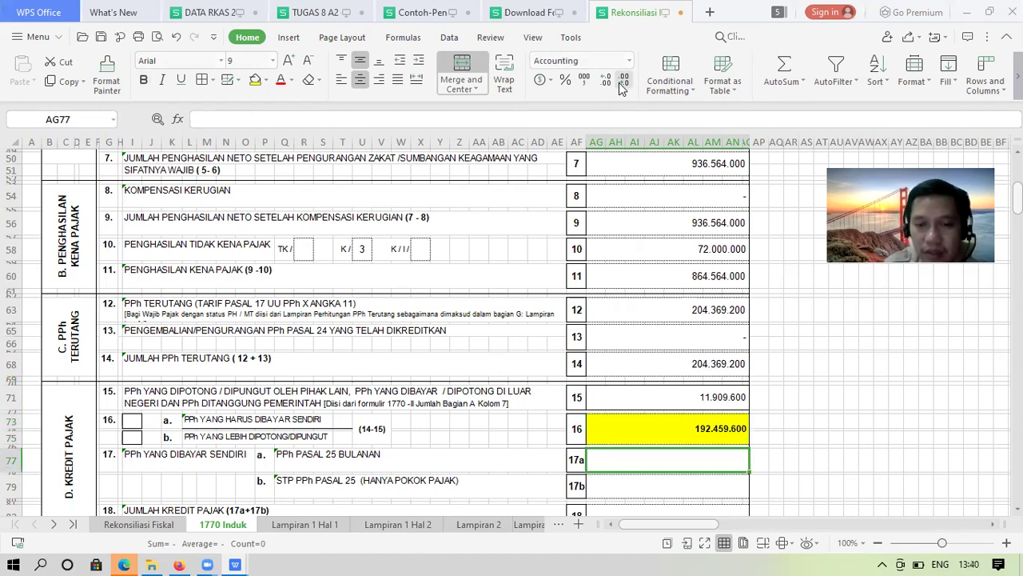
pyautogui.press('Return')
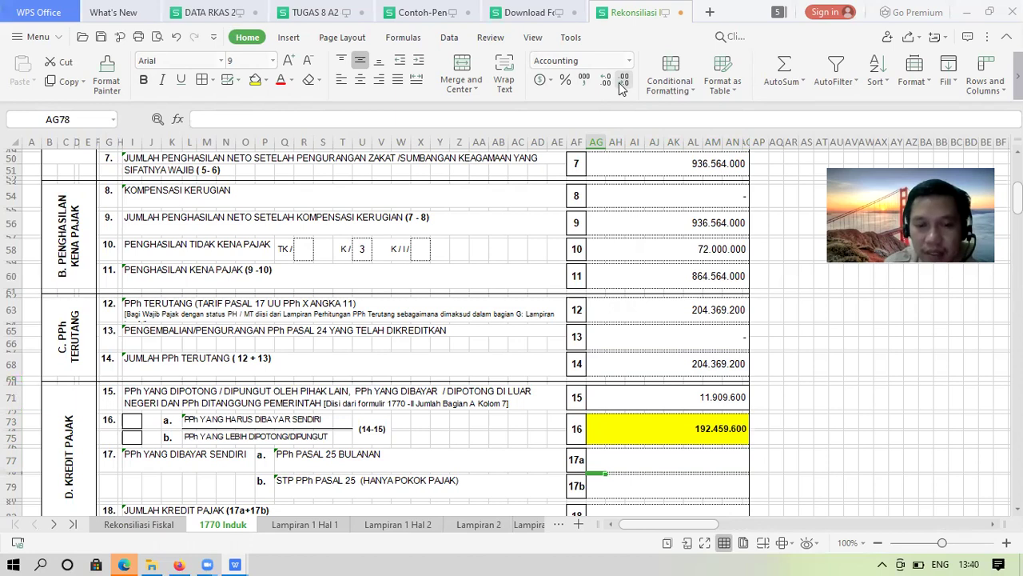
pyautogui.press('Return')
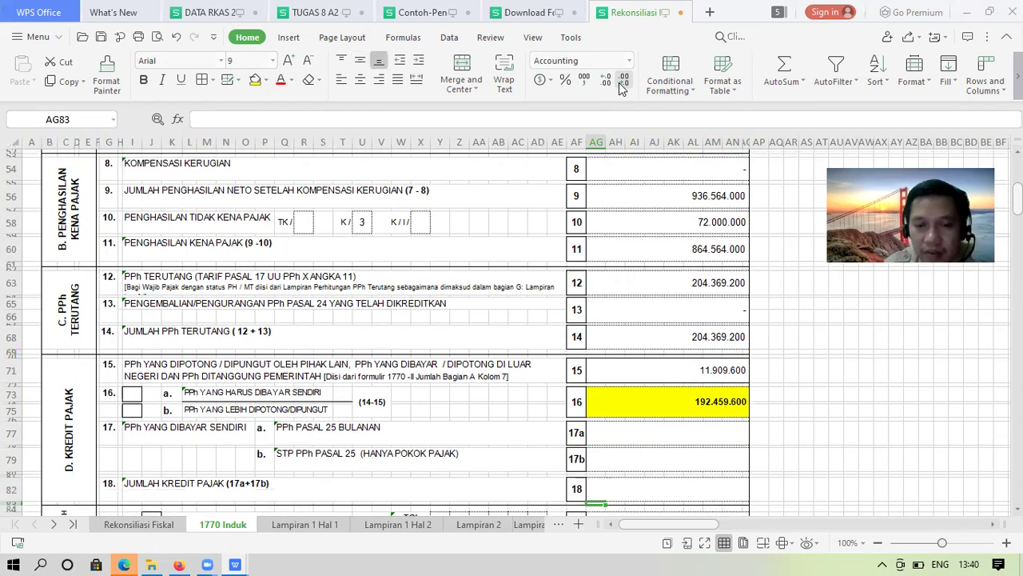
pyautogui.press('Up')
pyautogui.press('Up')
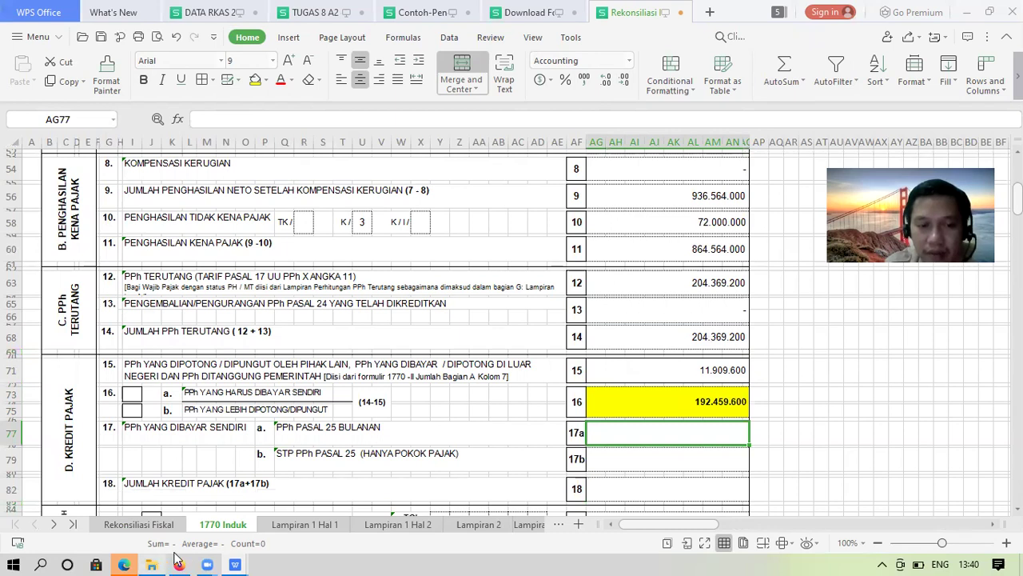
pyautogui.click(178, 563)
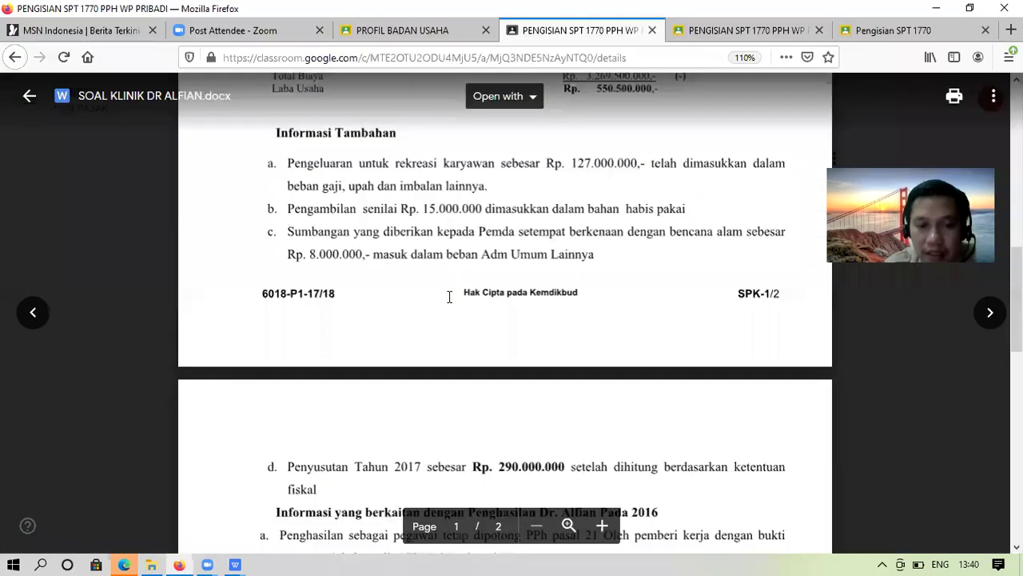
# Read the Lain-Lain monthly PPh installment details, then bring the 1770 Induk workbook to the front
pyautogui.scroll(-1, 450, 296)
pyautogui.scroll(-4, 450, 297)
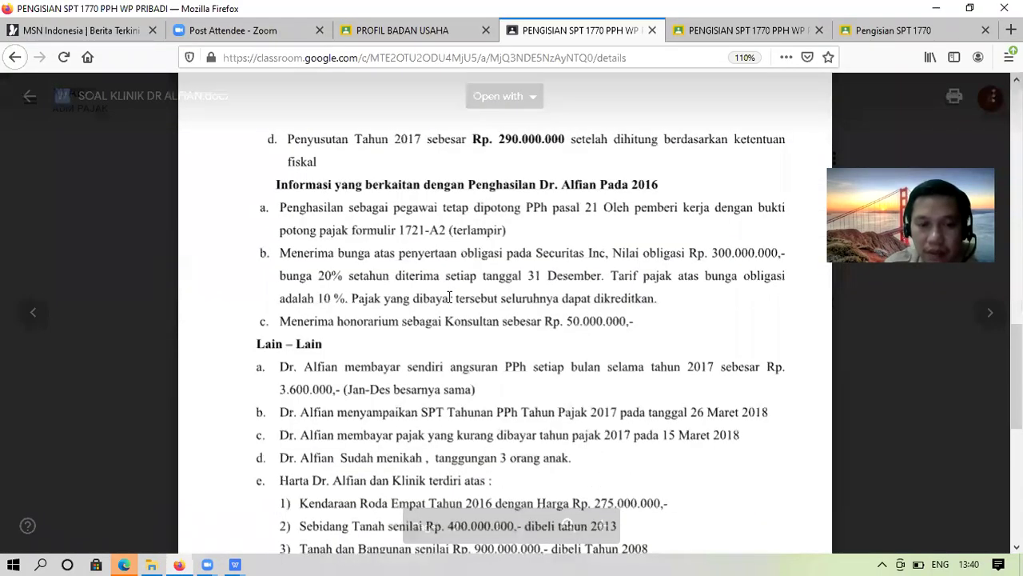
pyautogui.scroll(-2, 449, 296)
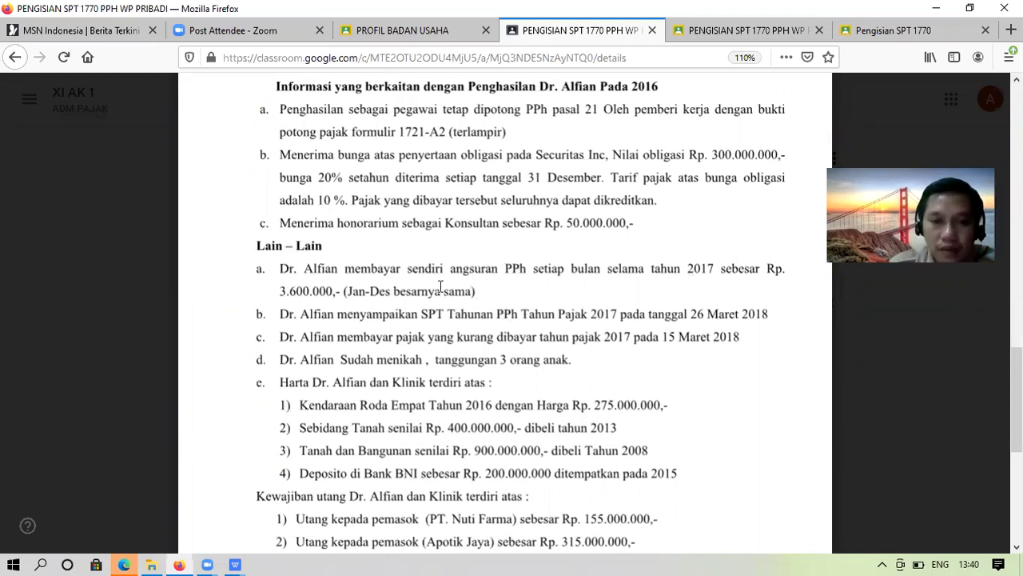
pyautogui.moveTo(329, 292)
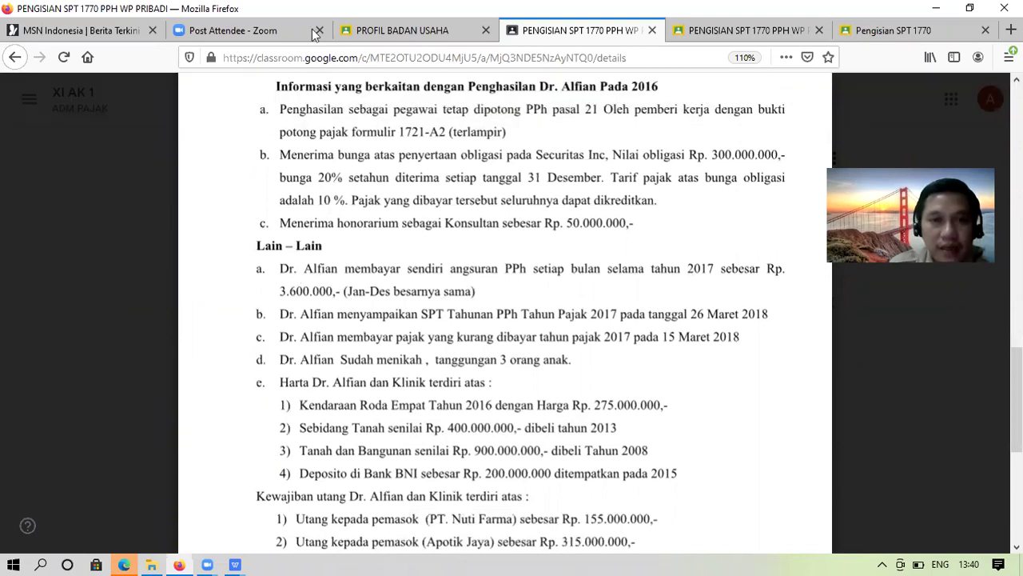
pyautogui.click(234, 565)
pyautogui.click(568, 492)
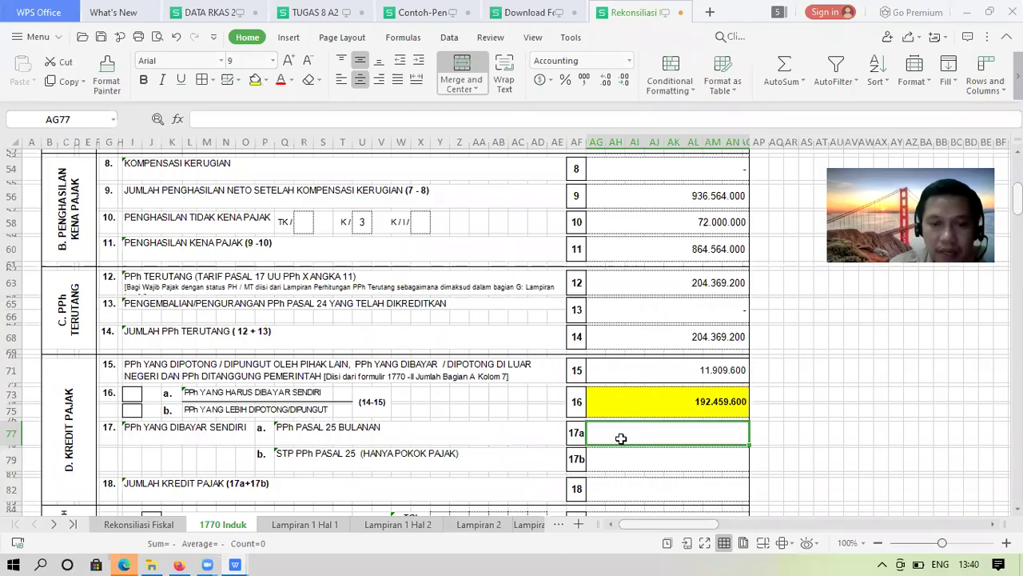
# Enter =3600000*12 in line 17a for 43.200.000 in yearly installments
pyautogui.write('=')
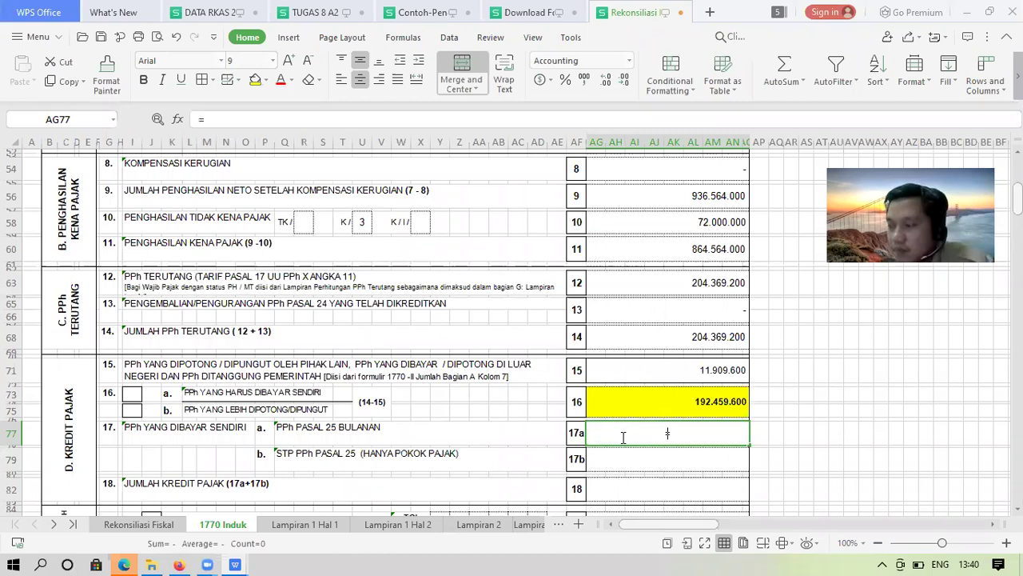
pyautogui.write('3')
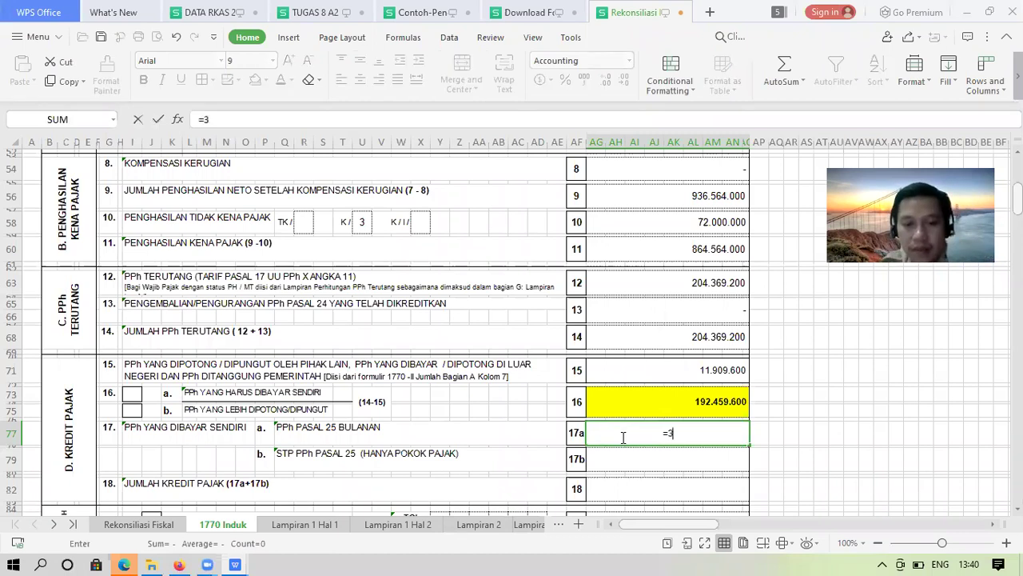
pyautogui.write('60000')
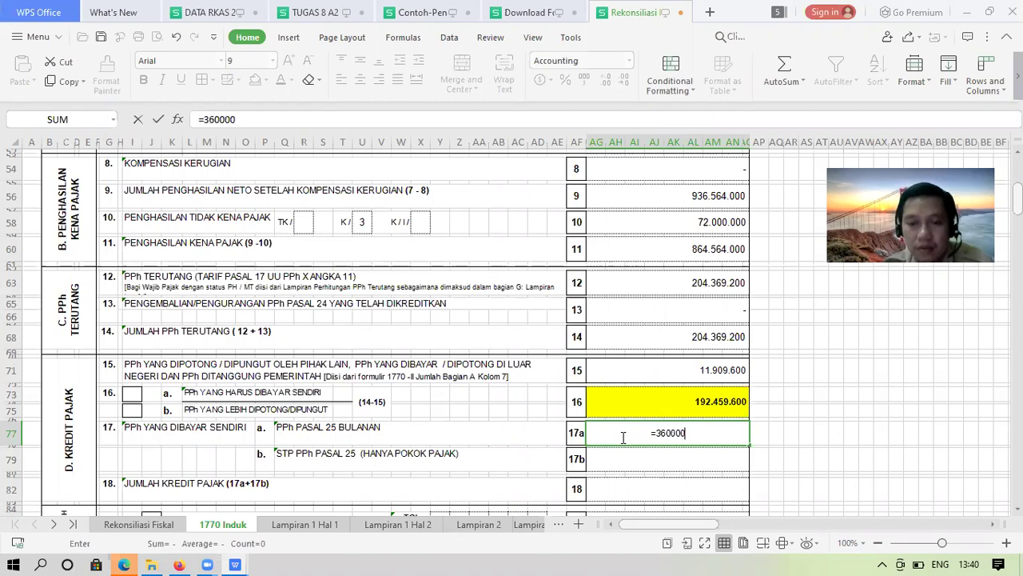
pyautogui.write('0*12')
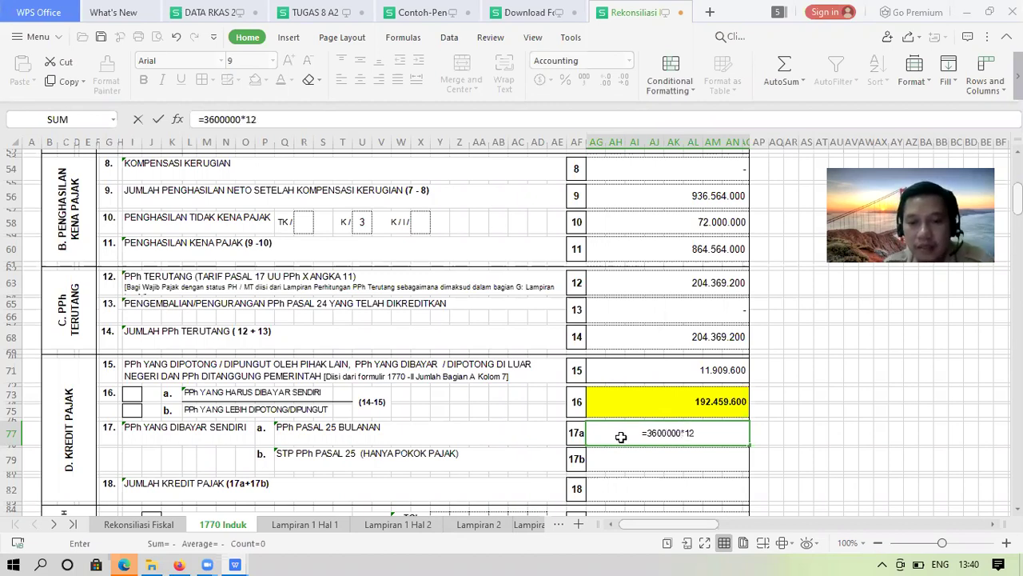
pyautogui.press('Return')
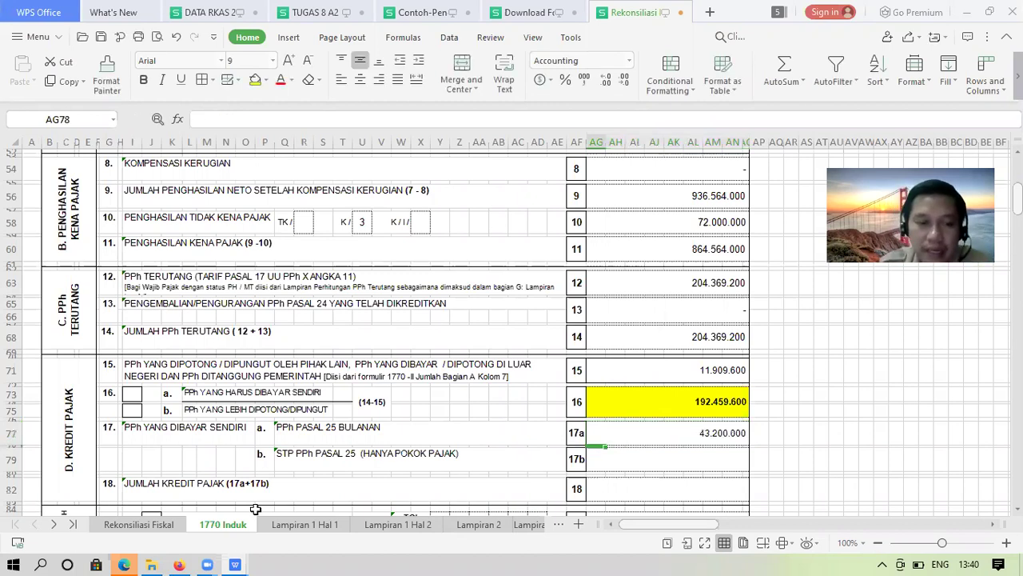
pyautogui.click(166, 526)
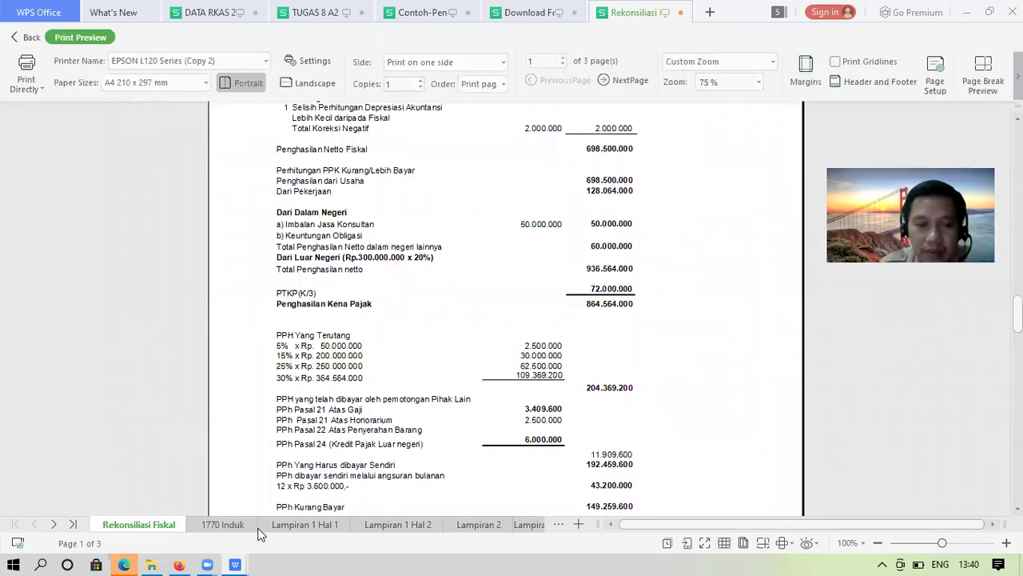
pyautogui.press('Escape')
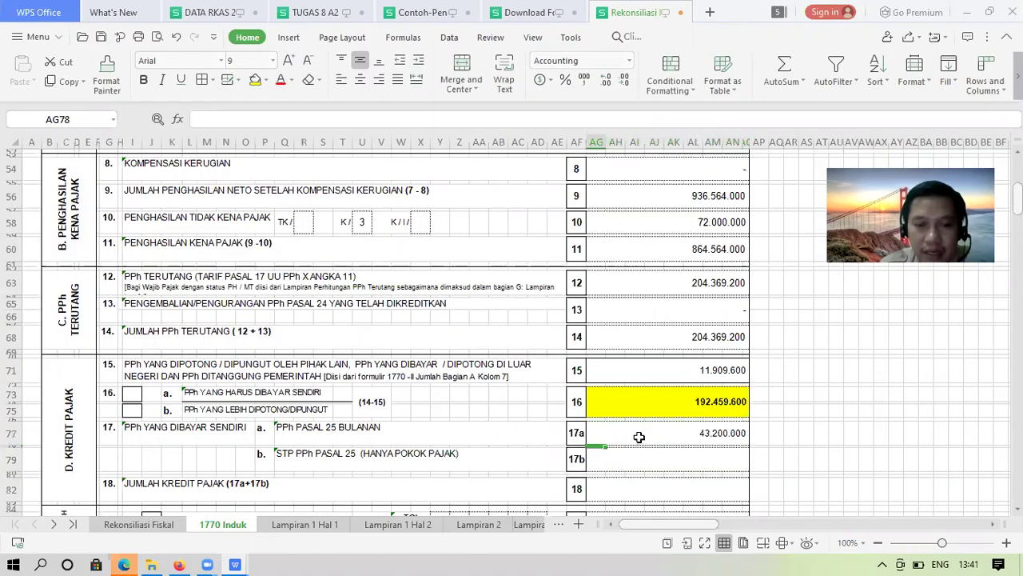
# Enter 0 as line 17b's amount
pyautogui.click(640, 437)
pyautogui.press('Down')
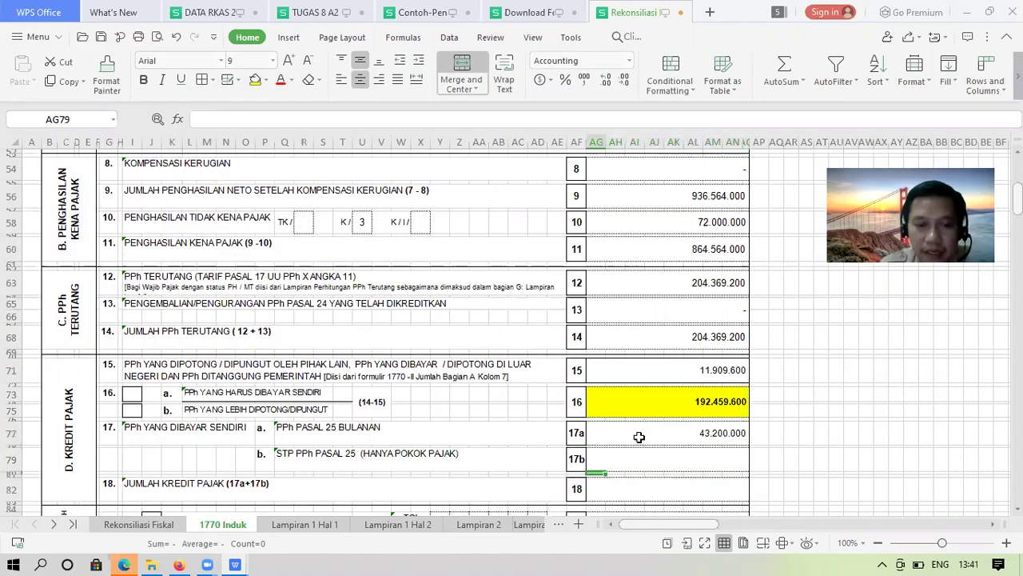
pyautogui.press('Down')
pyautogui.press('Up')
pyautogui.press('Down')
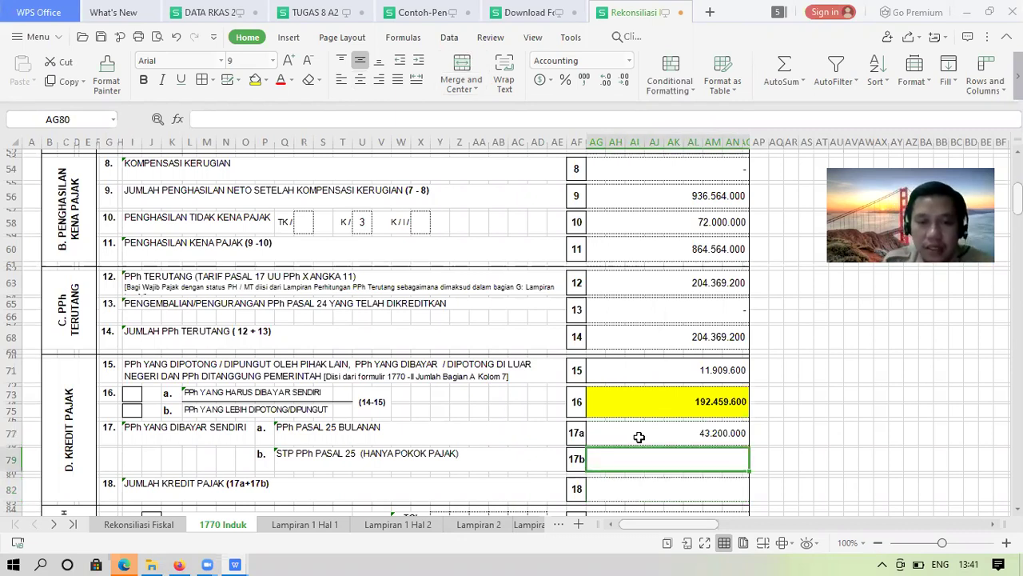
pyautogui.write('0')
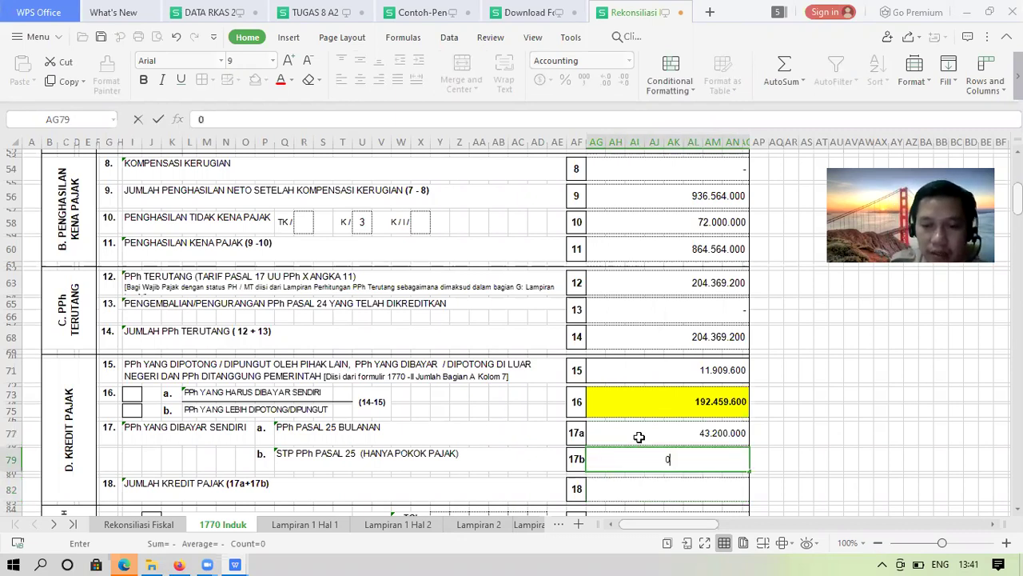
pyautogui.press('Return')
# Total 17a and 17b on line 18 (43.200.000) in Accounting format without decimals
pyautogui.write('=')
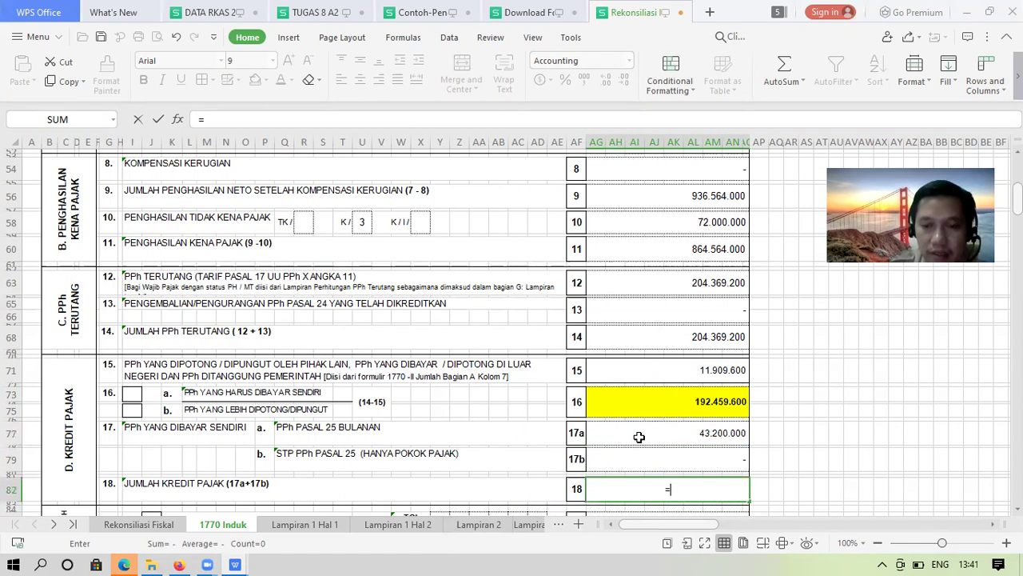
pyautogui.press('Up')
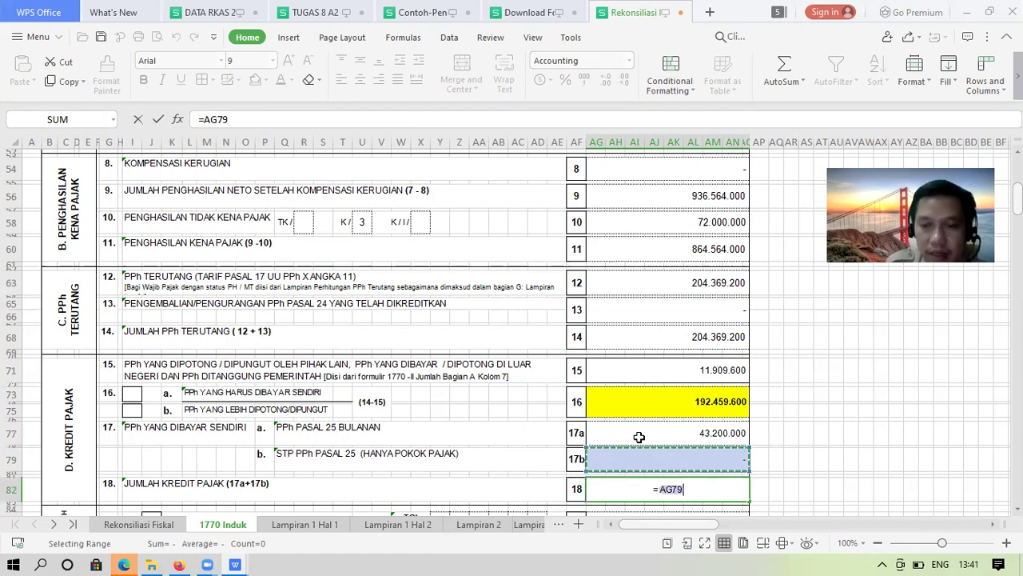
pyautogui.write('+')
pyautogui.press('Up')
pyautogui.press('Up')
pyautogui.press('Return')
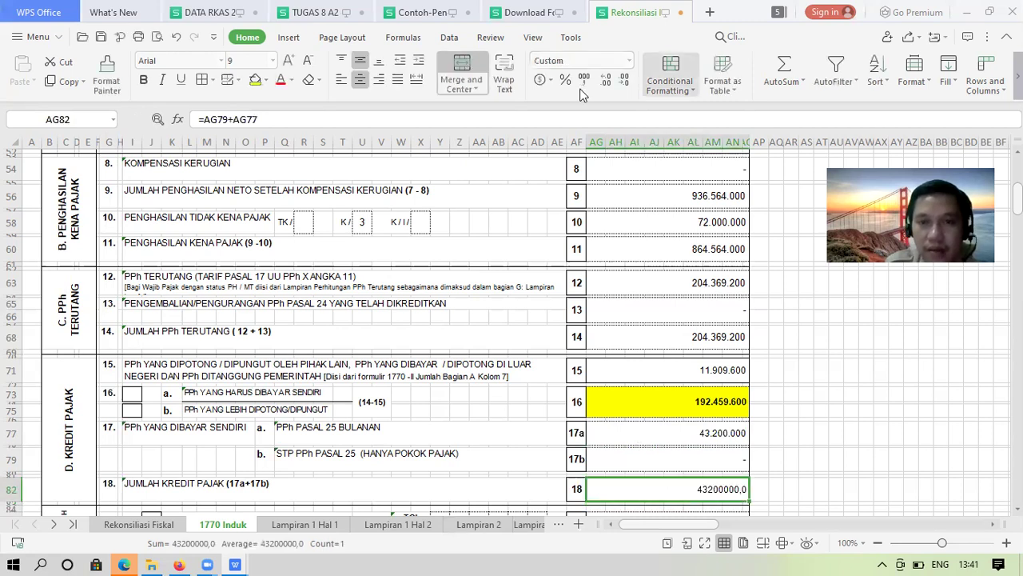
pyautogui.click(583, 84)
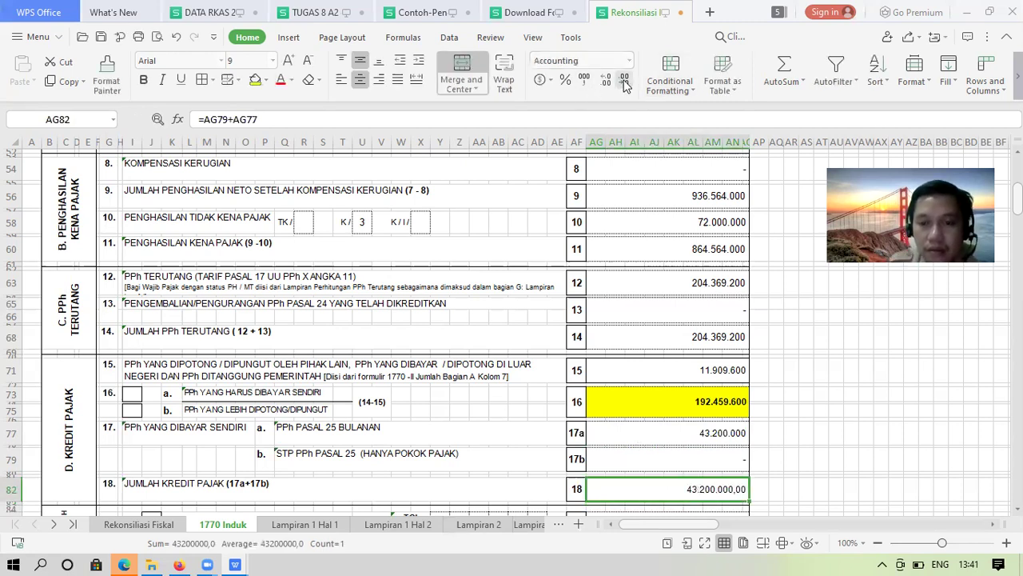
pyautogui.doubleClick(626, 84)
# Mark the 19a (PPh kurang dibayar) box with an x
pyautogui.press('Down')
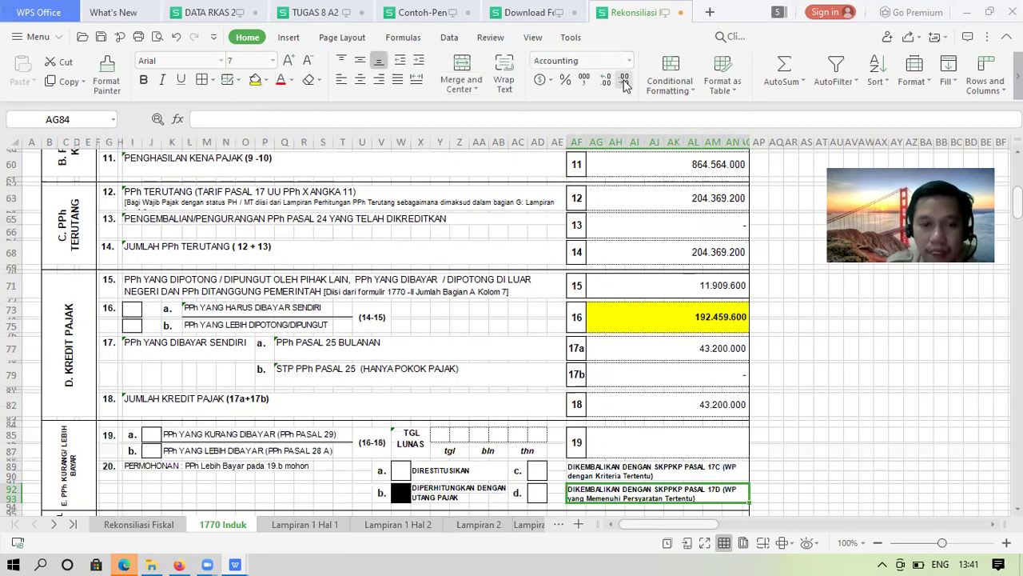
pyautogui.press('Down')
pyautogui.press('Up')
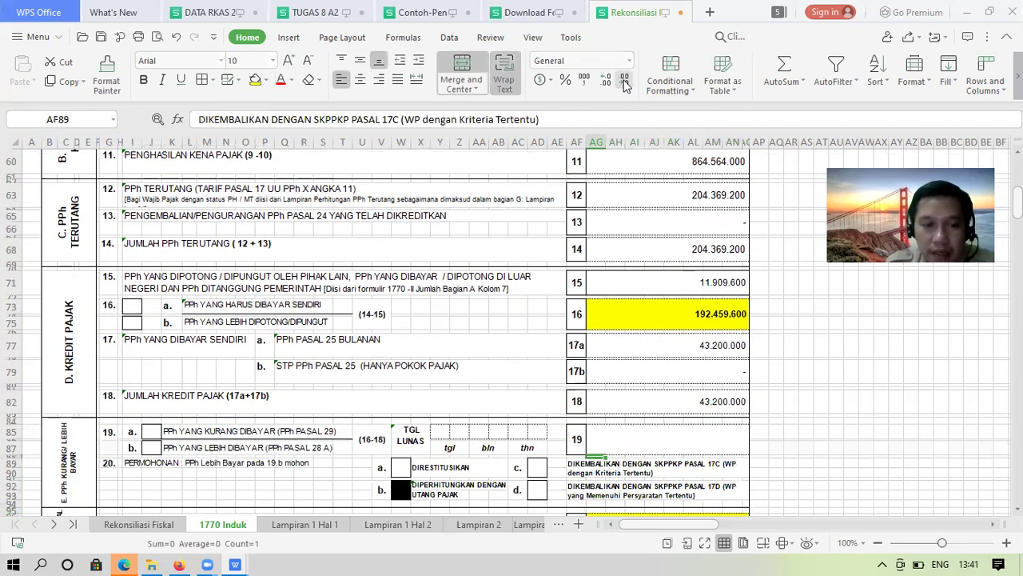
pyautogui.press('Up')
pyautogui.press('Up')
pyautogui.press('Left')
pyautogui.press('Left')
pyautogui.press('Left')
pyautogui.press('Left')
pyautogui.press('Left')
pyautogui.press('Left')
pyautogui.press('Left')
pyautogui.press('Left')
pyautogui.press('Left')
pyautogui.press('Left')
pyautogui.press('Left')
pyautogui.press('Left')
pyautogui.press('Left')
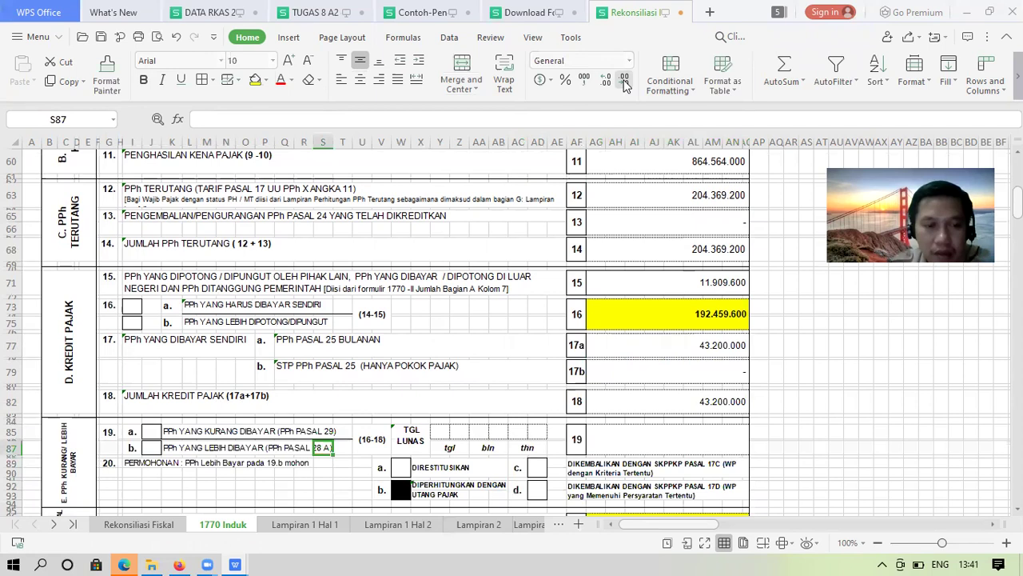
pyautogui.press('Left')
pyautogui.press('Left')
pyautogui.press('Left')
pyautogui.press('Left')
pyautogui.press('Left')
pyautogui.press('Left')
pyautogui.press('Left')
pyautogui.press('Left')
pyautogui.press('Left')
pyautogui.press('Left')
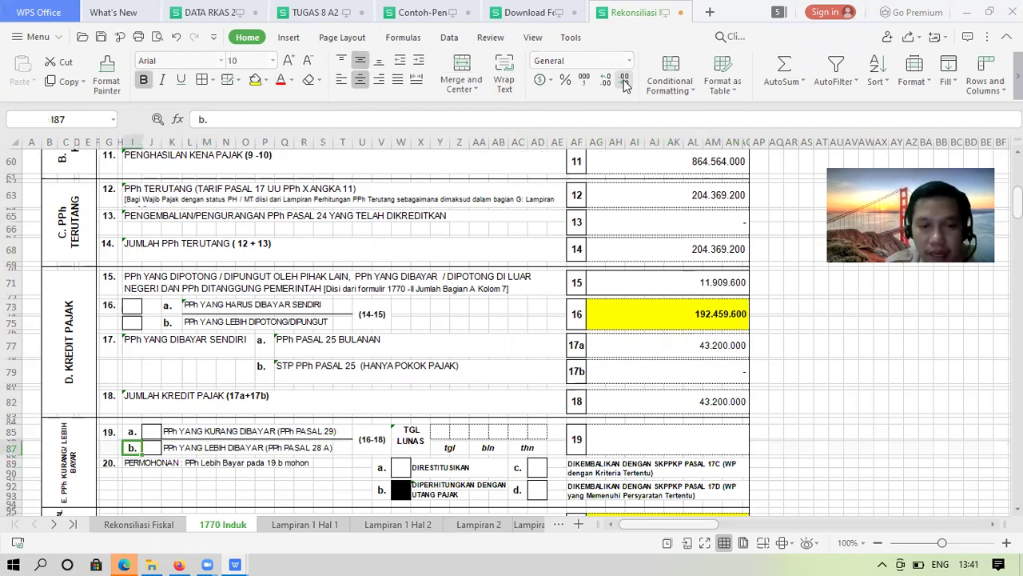
pyautogui.press('Up')
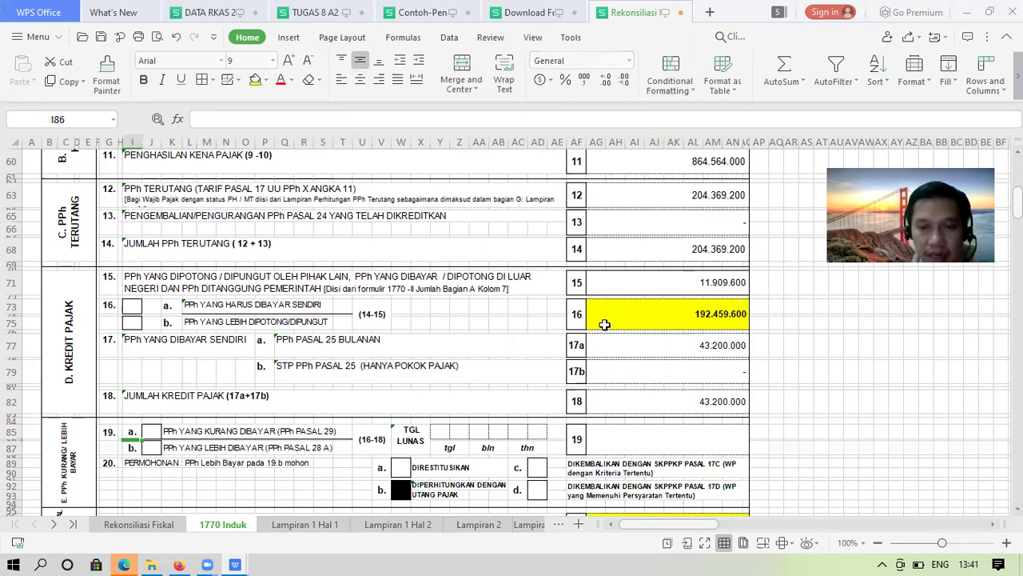
pyautogui.click(152, 427)
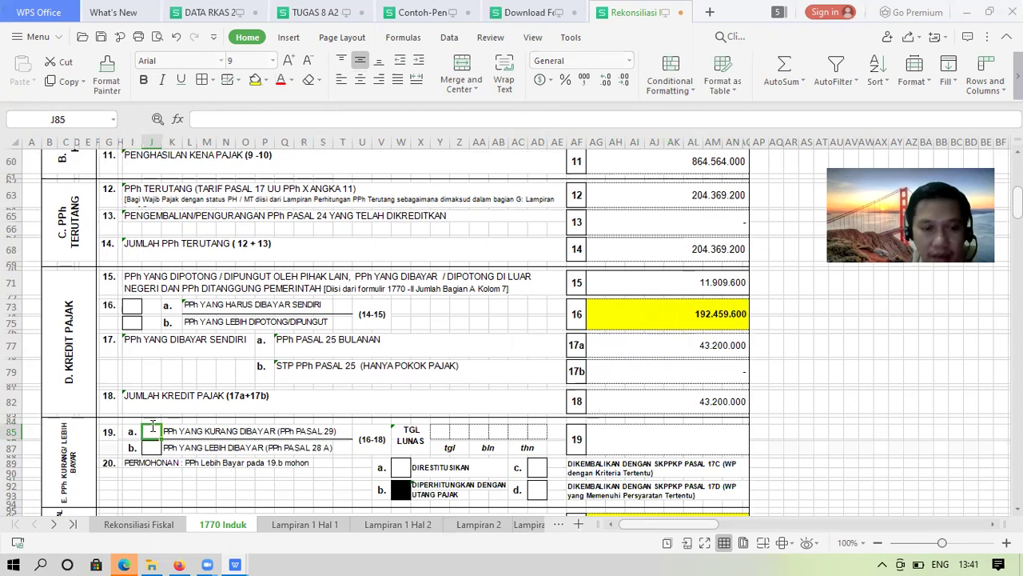
pyautogui.write('x')
pyautogui.press('Tab')
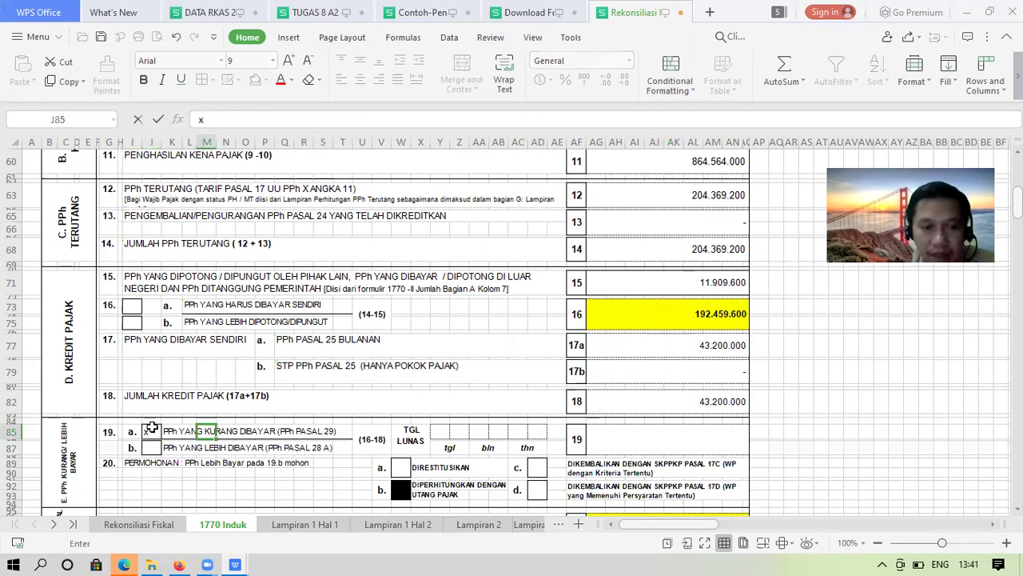
# Mark the 16a (PPh yang harus dibayar sendiri) box with an x
pyautogui.press('Tab')
pyautogui.press('Tab')
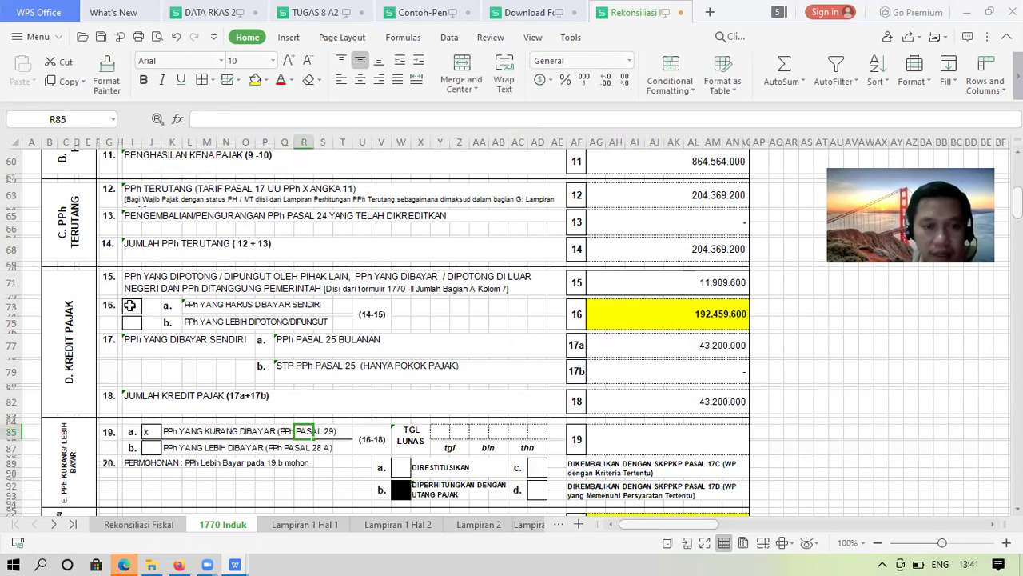
pyautogui.click(129, 305)
pyautogui.write('x')
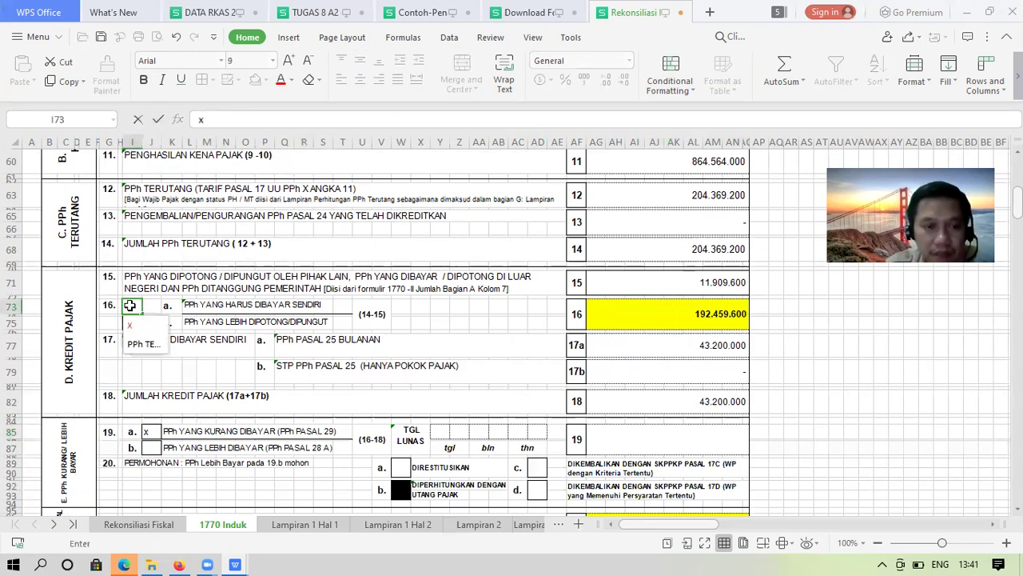
pyautogui.press('Return')
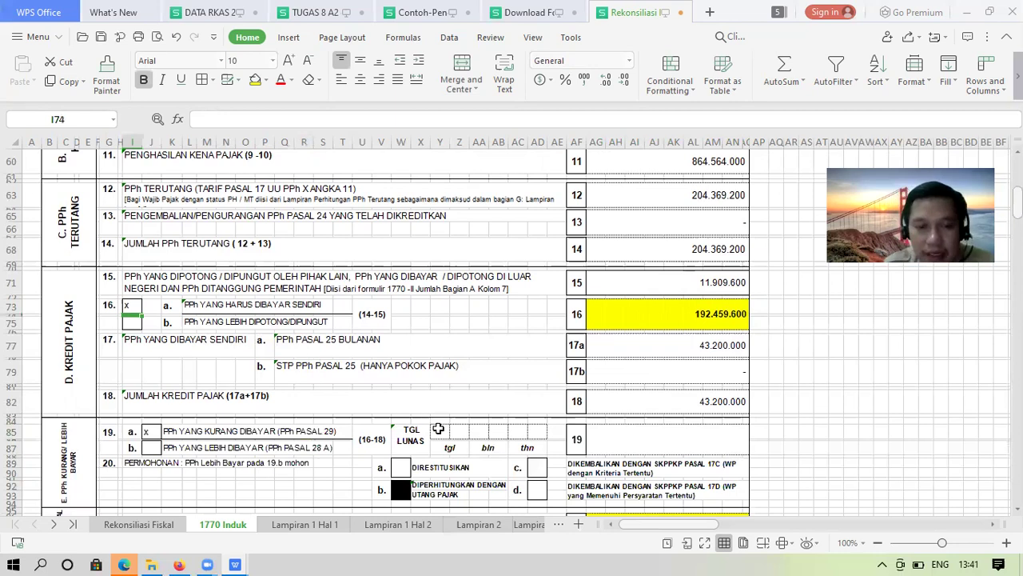
# Fill row 19's payment date boxes with 15 03 18
pyautogui.click(438, 431)
pyautogui.write('1')
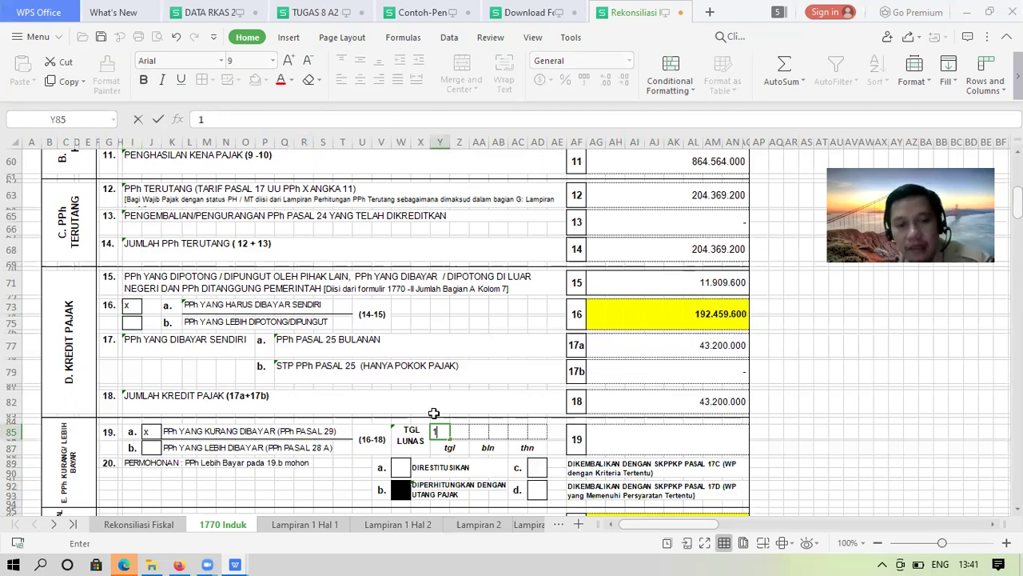
pyautogui.press('Tab')
pyautogui.write('5')
pyautogui.press('Tab')
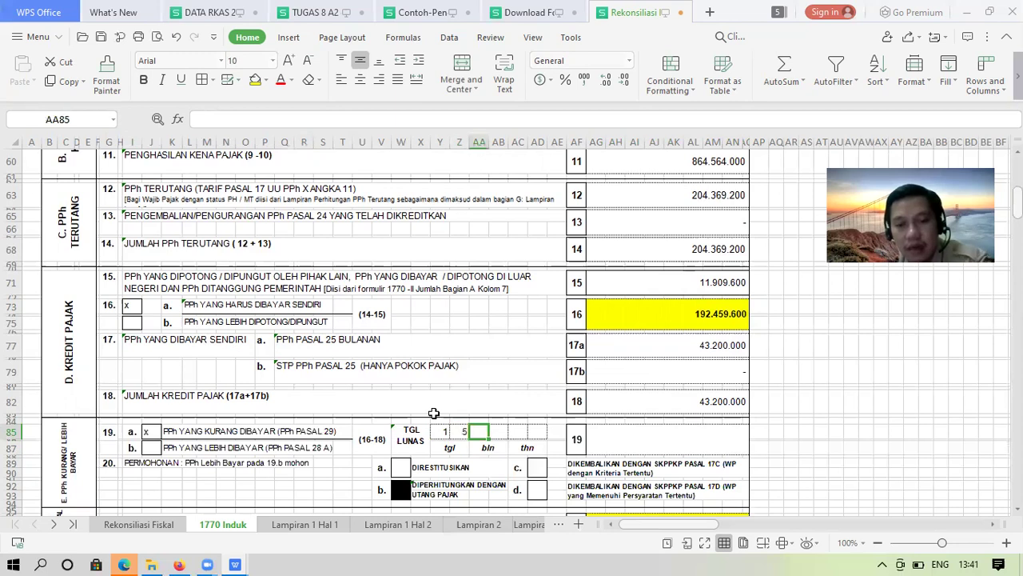
pyautogui.write('0')
pyautogui.press('Tab')
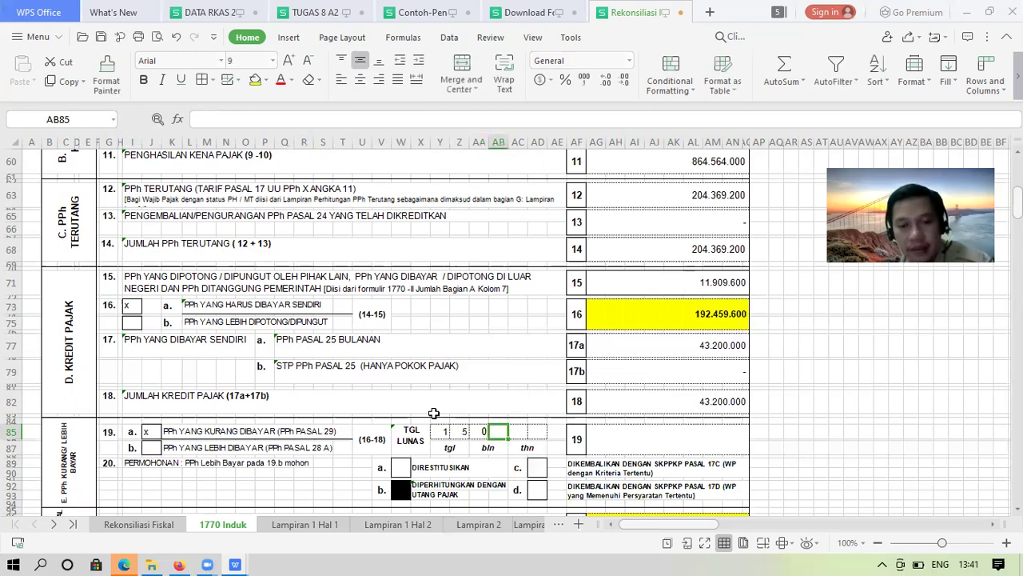
pyautogui.write('3')
pyautogui.press('Tab')
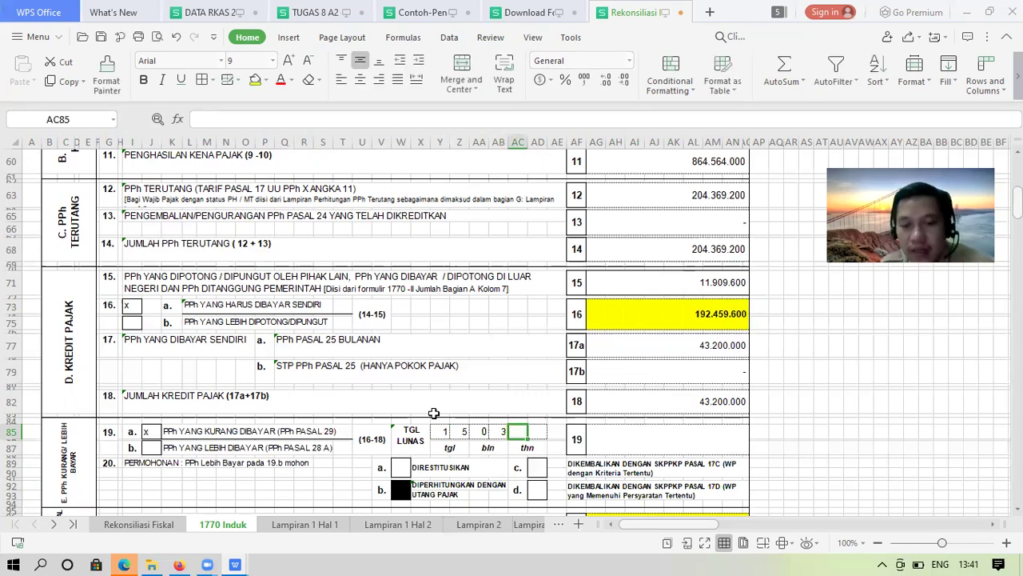
pyautogui.write('1')
pyautogui.press('Tab')
pyautogui.write('8')
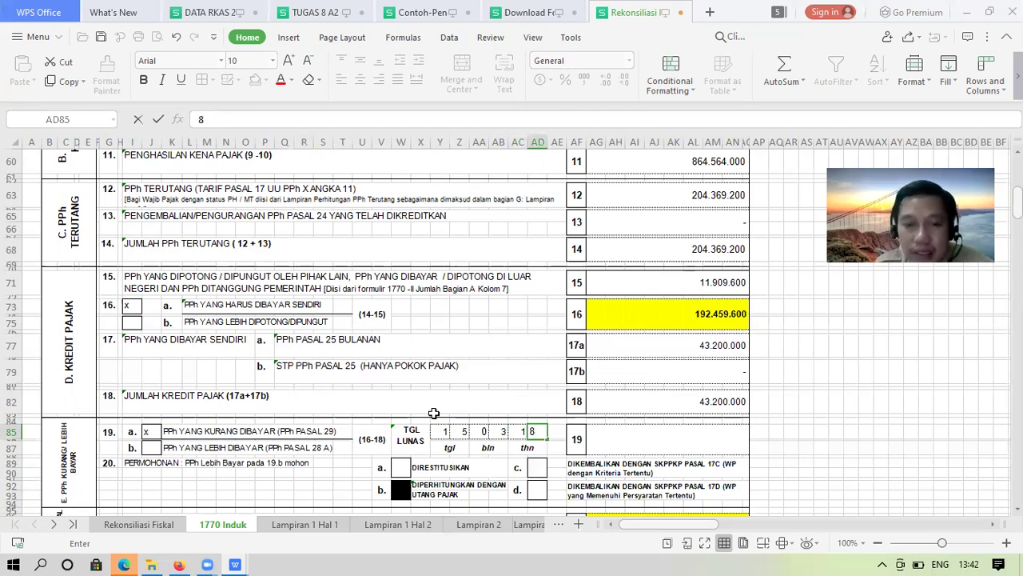
pyautogui.press('Tab')
# Set row 19's amount in AG85 to =AG73-AG82, showing 149.259.600 with separators and no decimals
pyautogui.press('Tab')
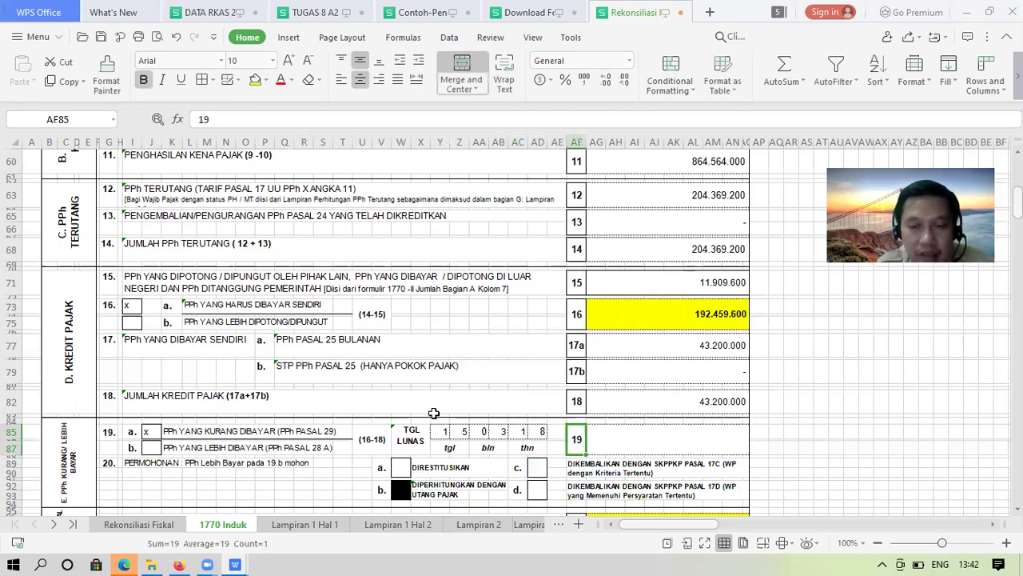
pyautogui.press('Tab')
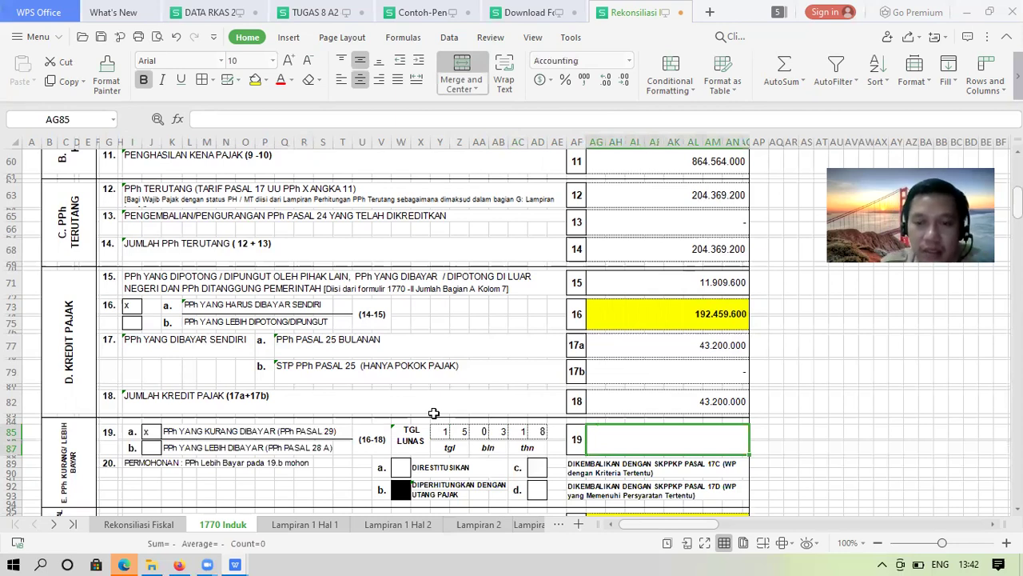
pyautogui.write('=')
pyautogui.press('Up')
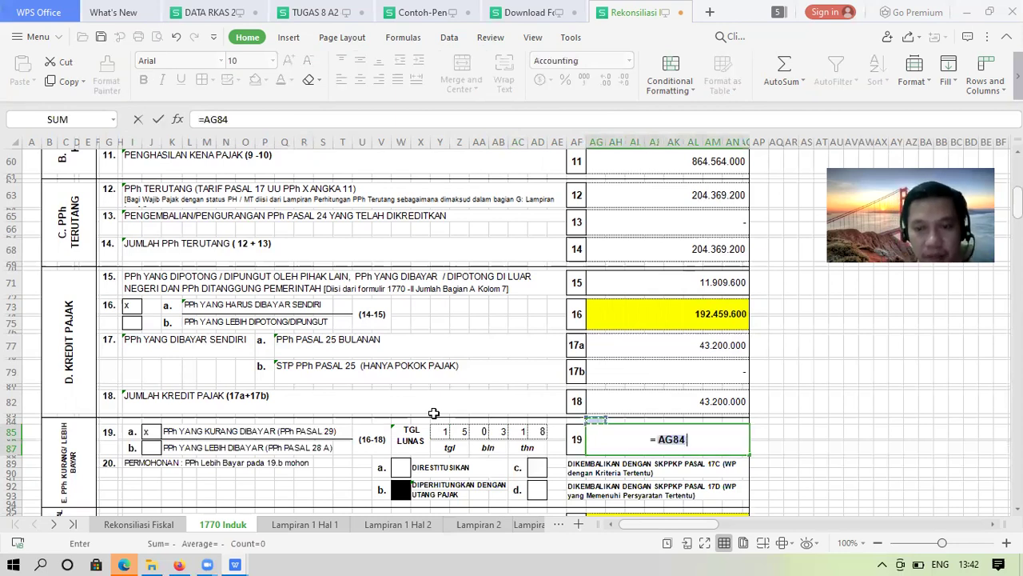
pyautogui.press('Up')
pyautogui.press('Up')
pyautogui.press('Up')
pyautogui.press('Up')
pyautogui.press('Up')
pyautogui.press('Up')
pyautogui.press('Up')
pyautogui.press('Up')
pyautogui.press('Up')
pyautogui.press('Up')
pyautogui.press('Up')
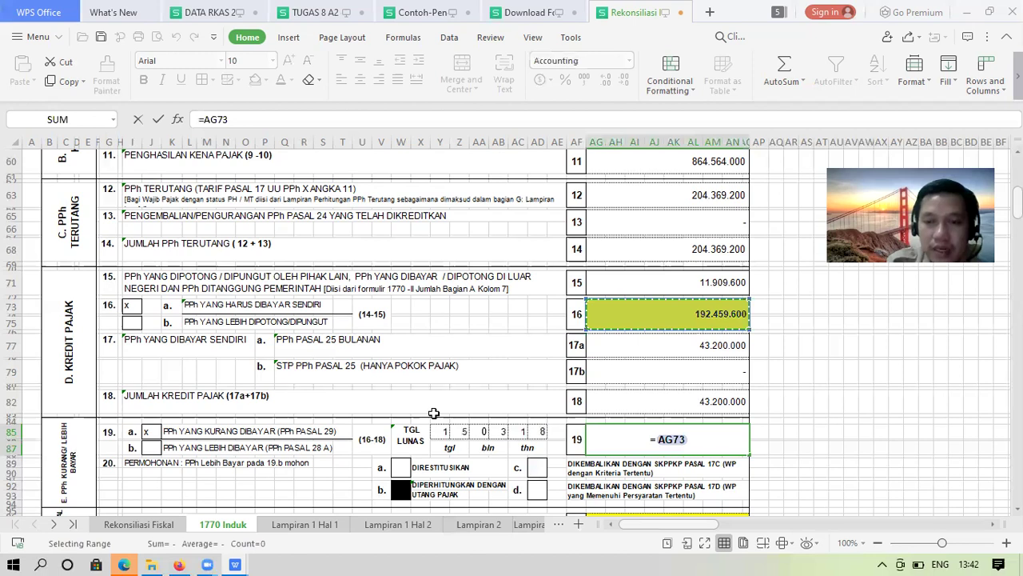
pyautogui.write('-')
pyautogui.press('Up')
pyautogui.press('Up')
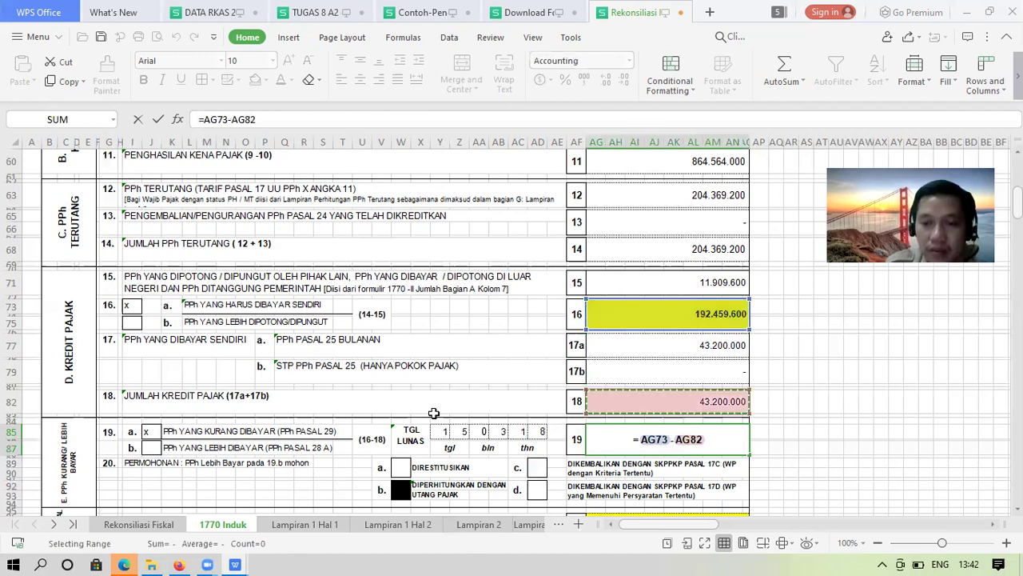
pyautogui.press('Return')
pyautogui.click(668, 439)
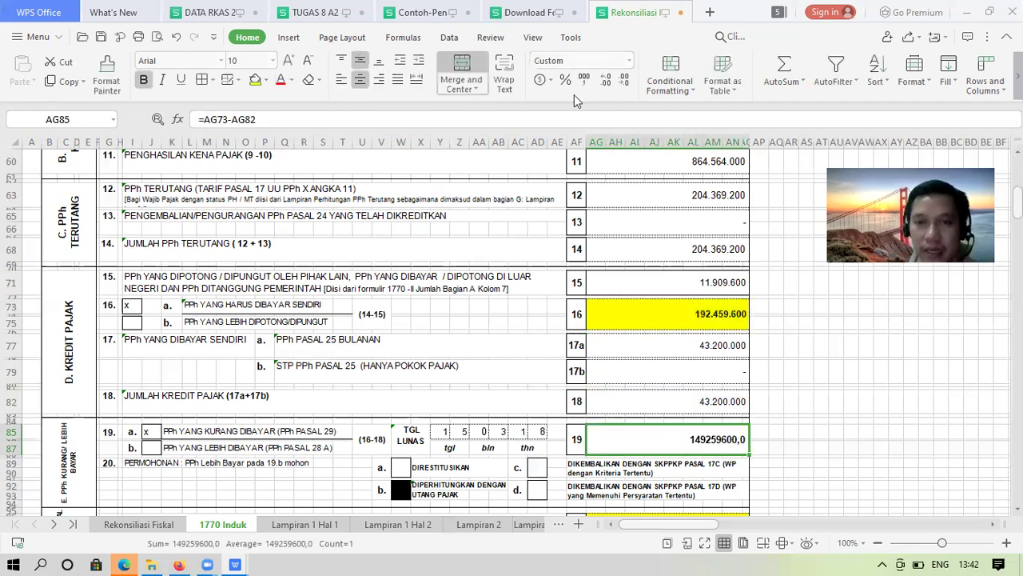
pyautogui.click(585, 79)
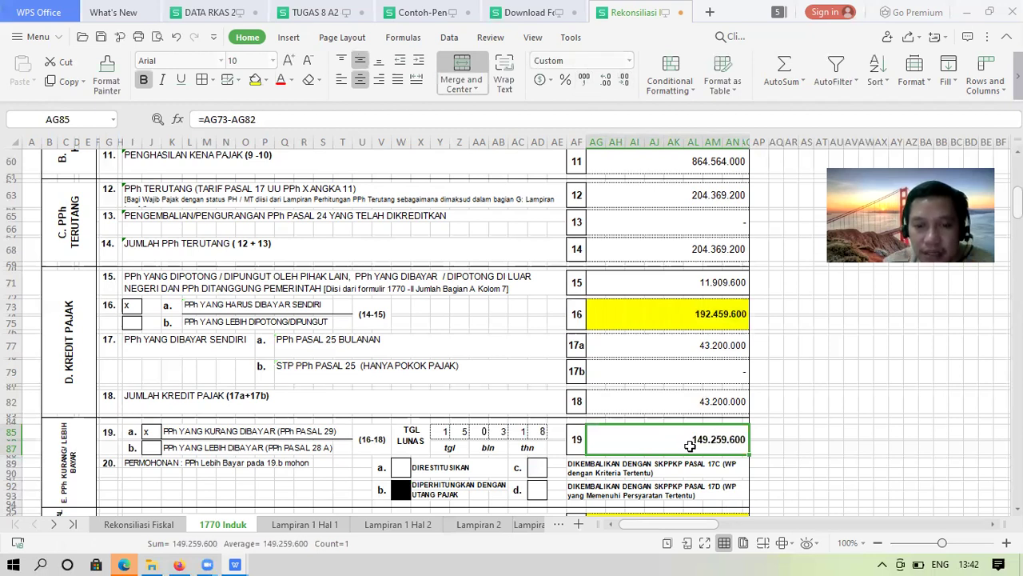
pyautogui.click(141, 524)
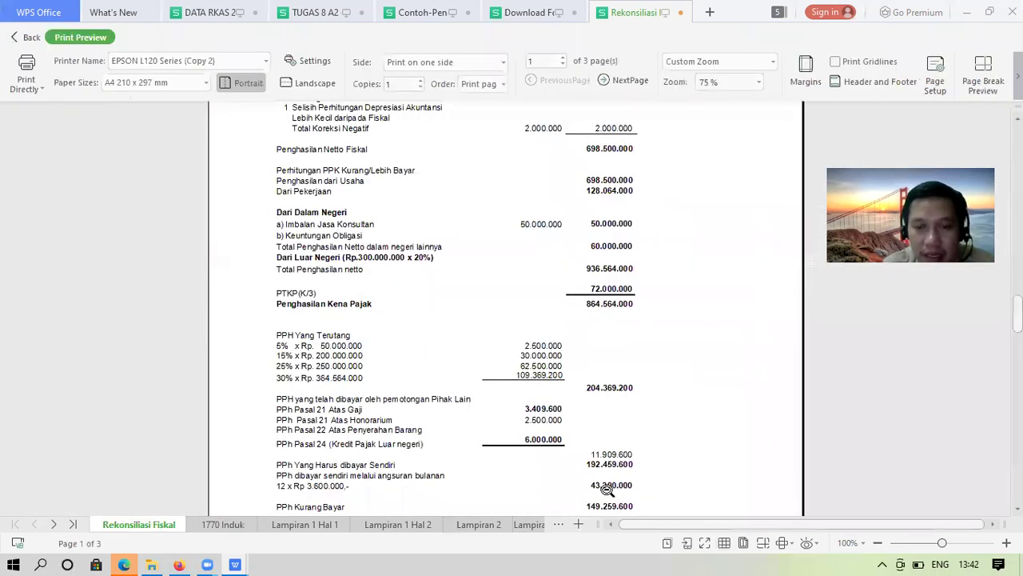
# Confirm PPh Kurang Bayar of 149.259.600 in the Rekonsiliasi Fiskal preview, then return to 1770 Induk
pyautogui.scroll(-3, 607, 489)
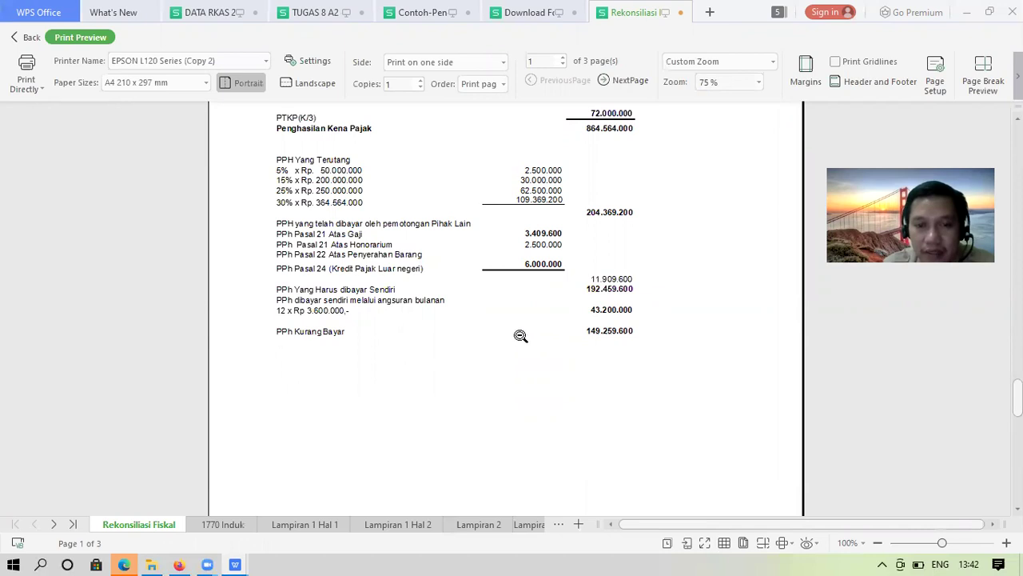
pyautogui.click(235, 529)
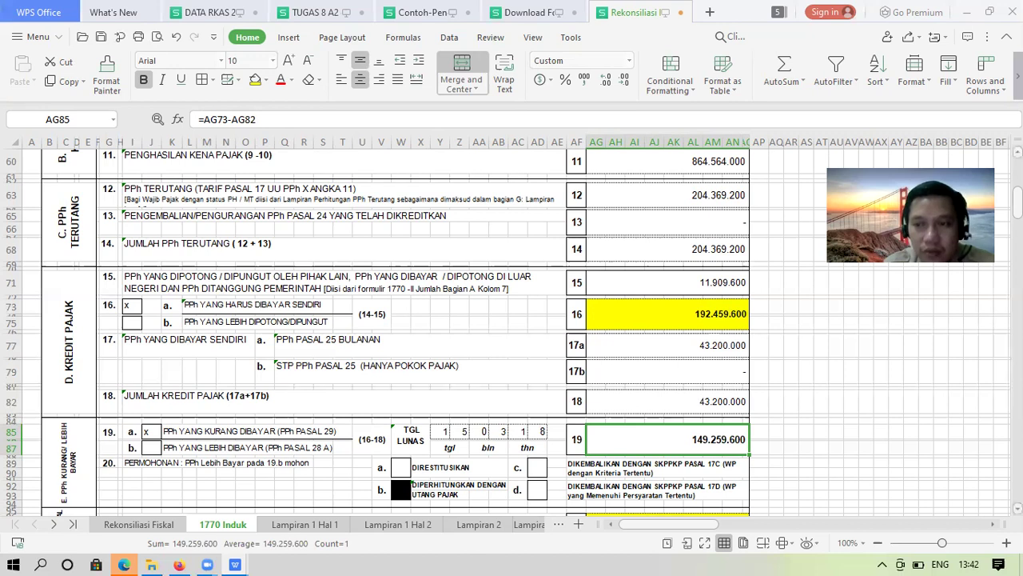
# Put an x in the checkbox for row 21's basis option a (1/12 of item 16)
pyautogui.scroll(-5, 396, 328)
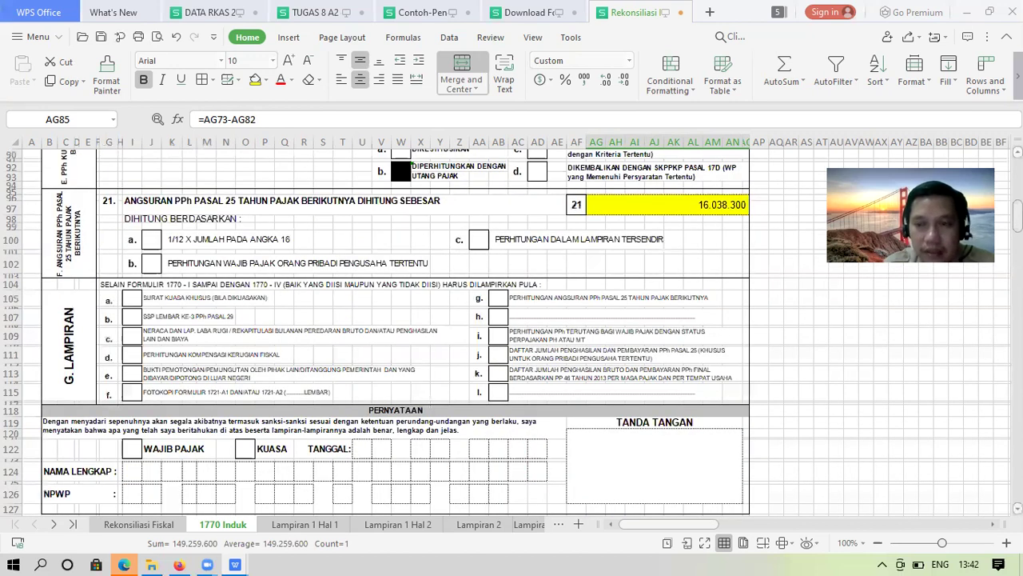
pyautogui.scroll(-8, 396, 328)
pyautogui.scroll(12, 395, 328)
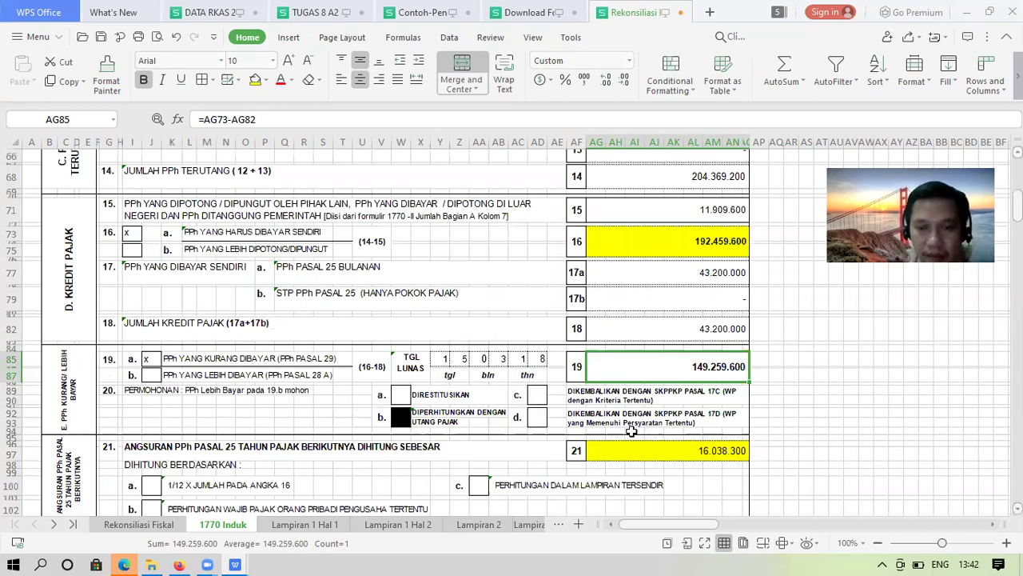
pyautogui.click(674, 454)
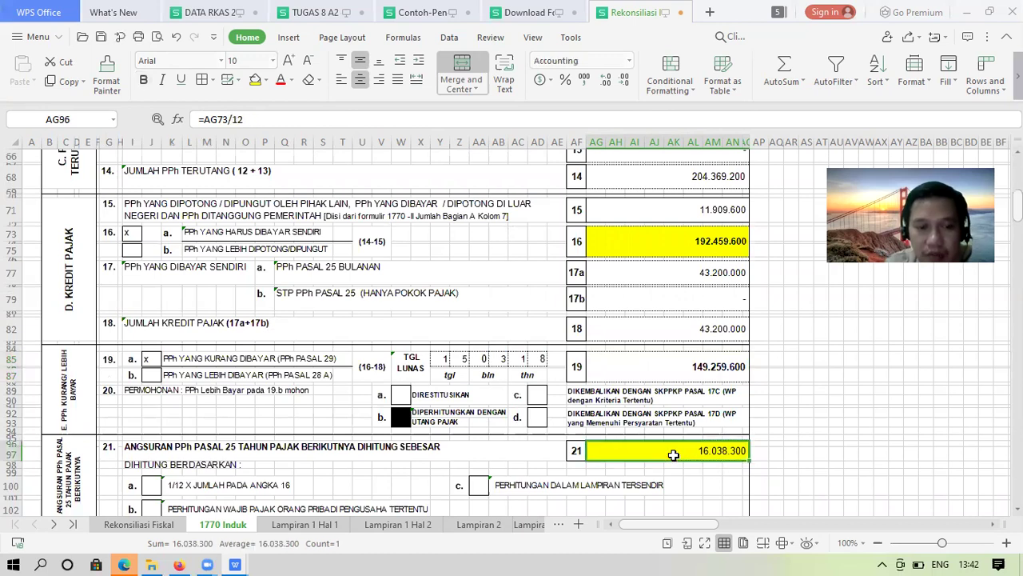
pyautogui.press('Down')
pyautogui.press('Down')
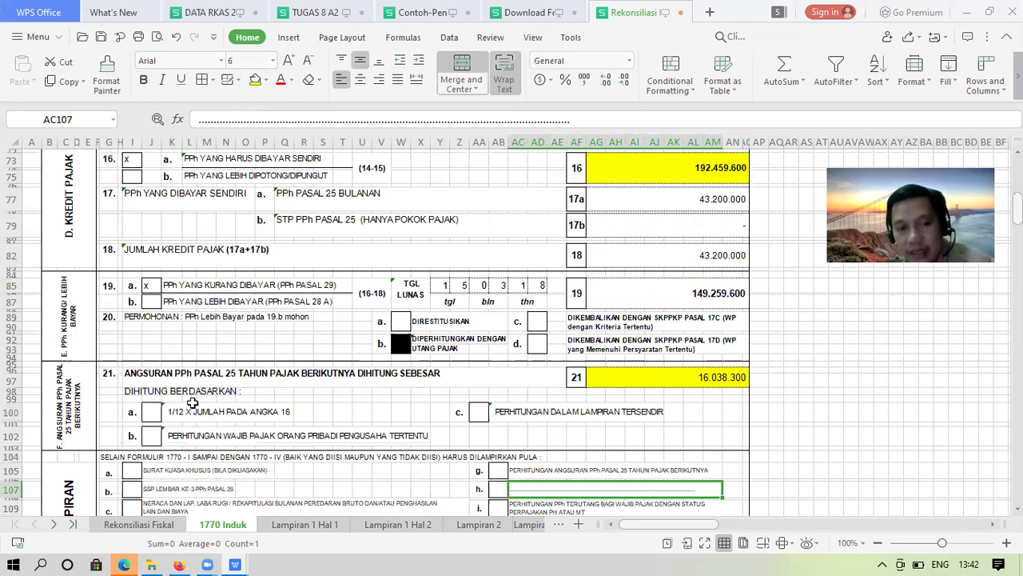
pyautogui.click(147, 411)
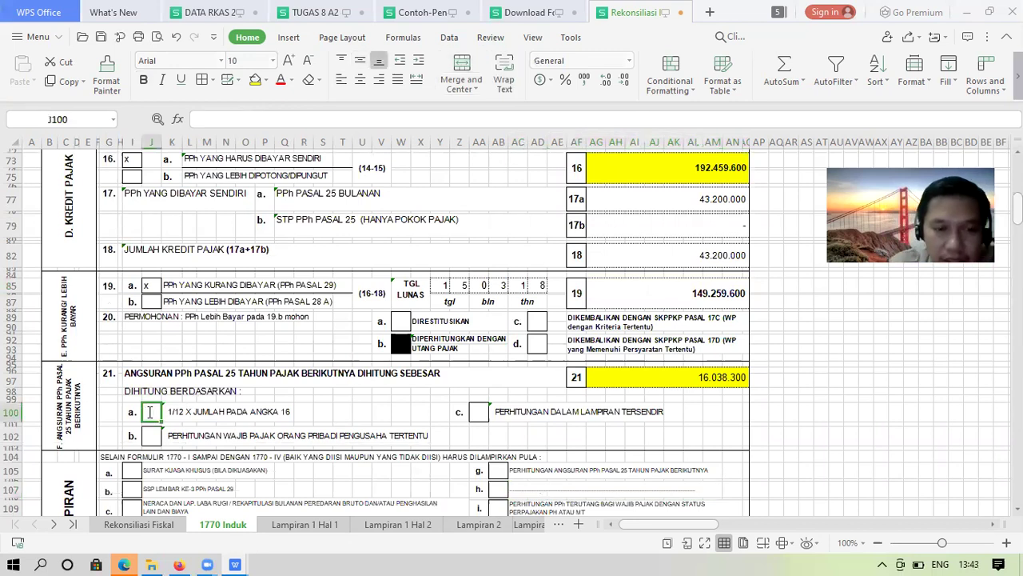
pyautogui.write('x')
pyautogui.click(598, 434)
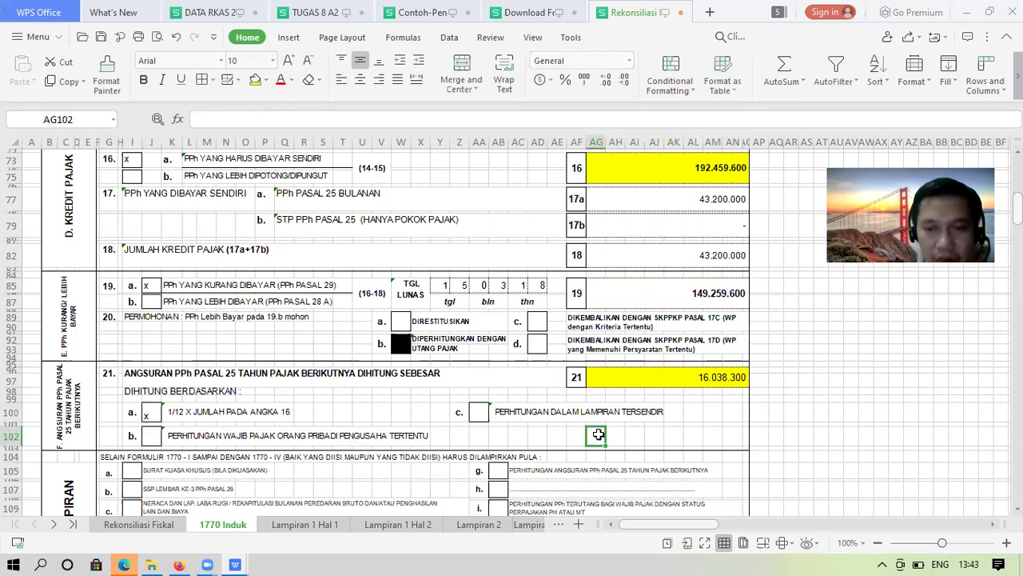
# Inspect the row 21 installment formula and the row 19 amount formula
pyautogui.click(630, 372)
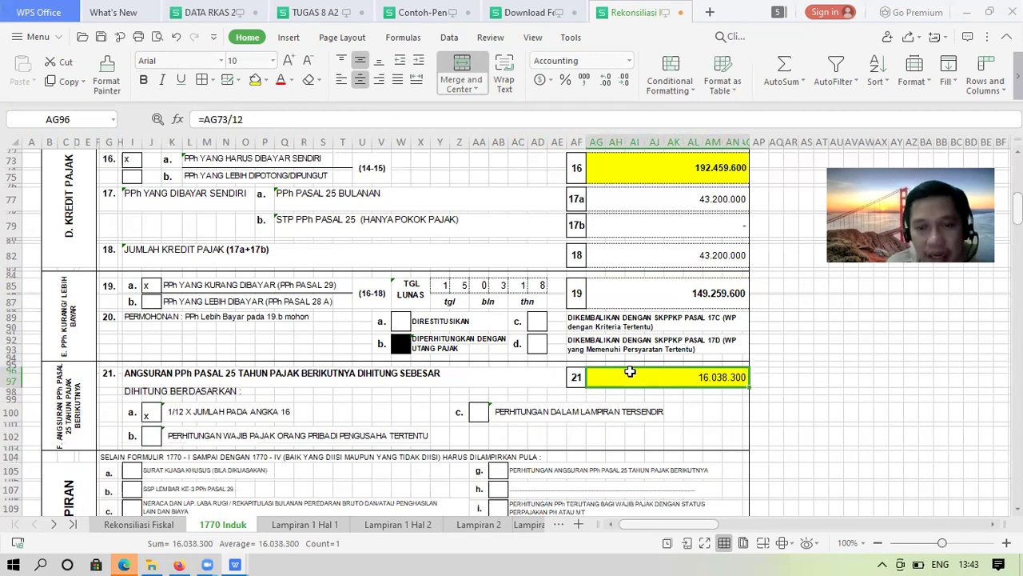
pyautogui.click(663, 295)
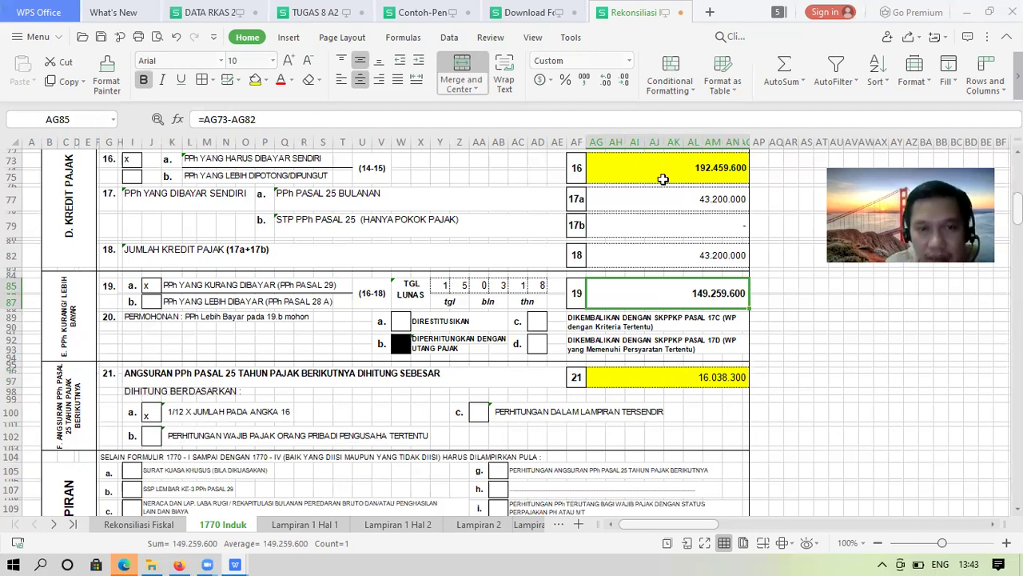
pyautogui.click(607, 378)
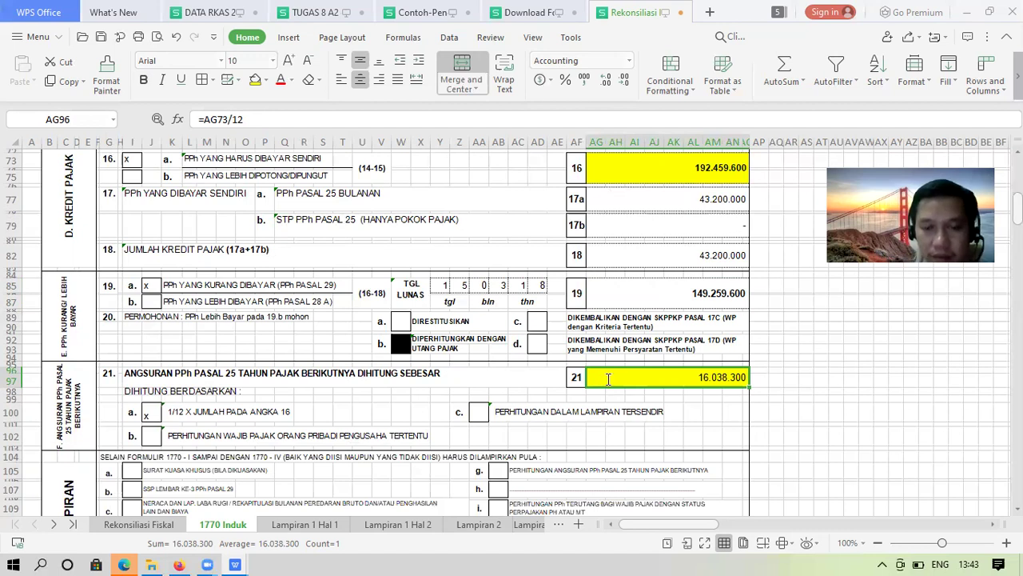
# Replace AG96's formula with =AG73*1/12, formatted with thousands separators and no decimals
pyautogui.doubleClick(608, 378)
pyautogui.press('Escape')
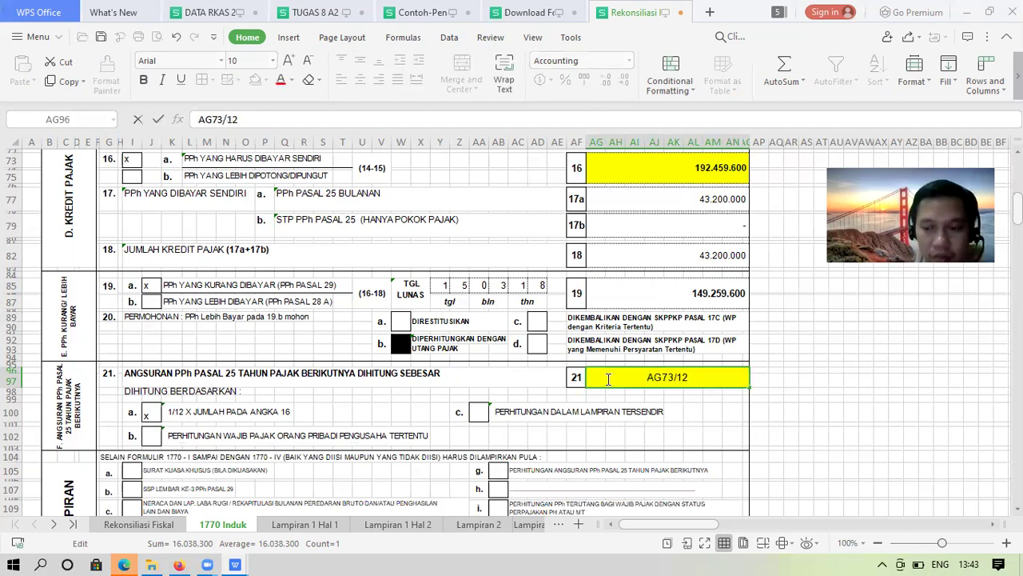
pyautogui.doubleClick(608, 378)
pyautogui.press('Delete')
pyautogui.press('Delete')
pyautogui.press('Delete')
pyautogui.press('Delete')
pyautogui.press('Delete')
pyautogui.press('Delete')
pyautogui.press('Delete')
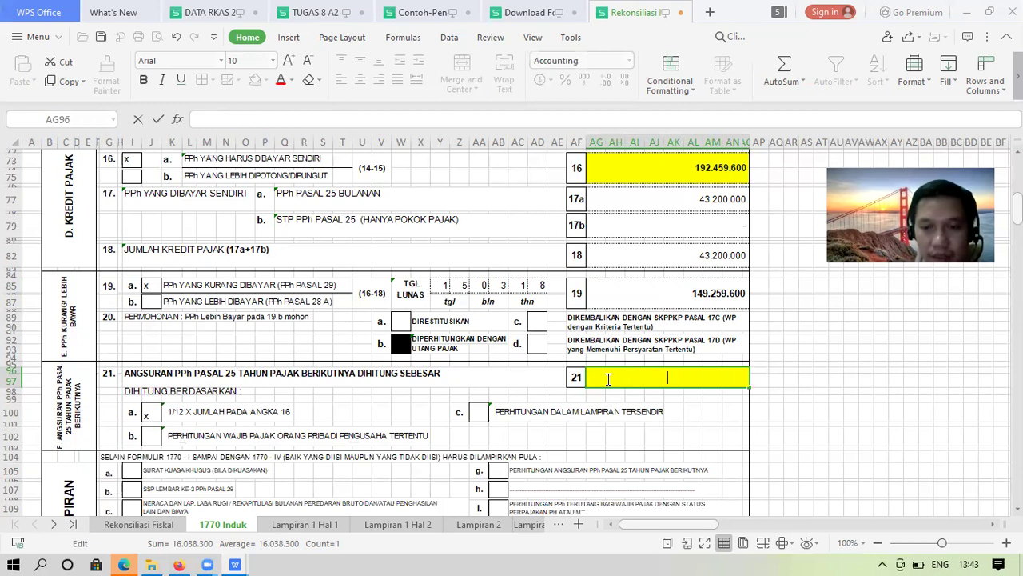
pyautogui.write('=')
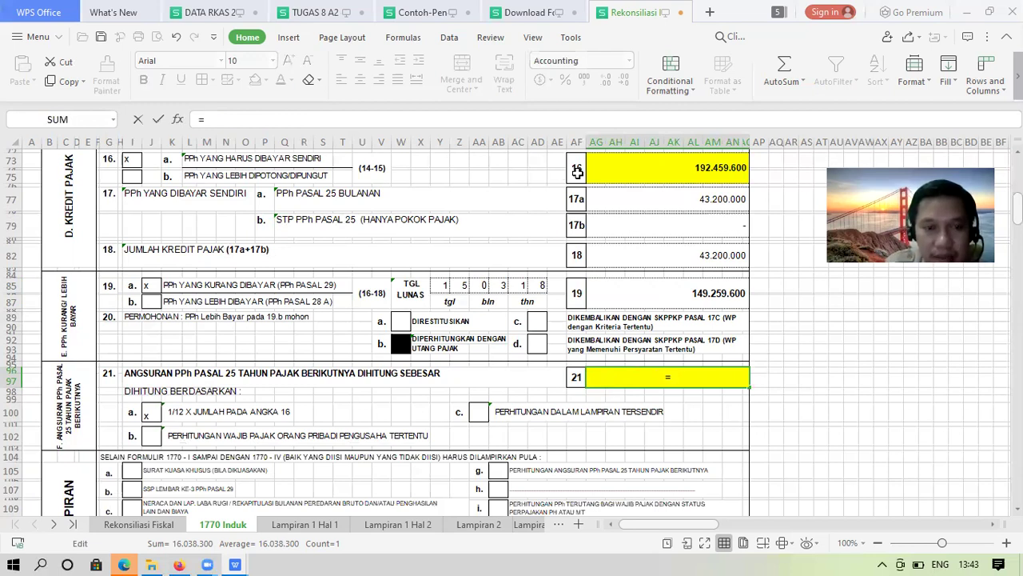
pyautogui.click(640, 165)
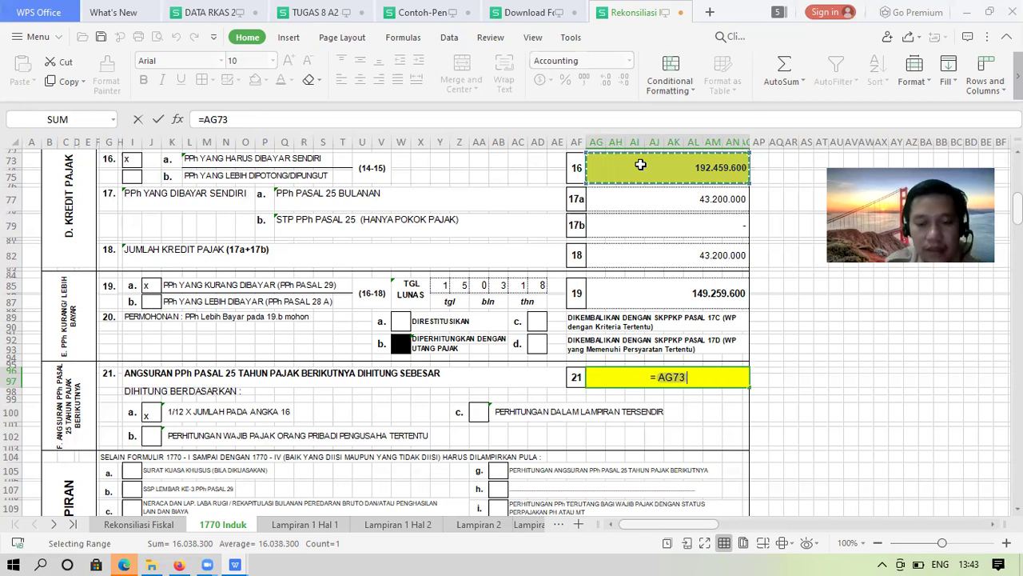
pyautogui.write('*1/12')
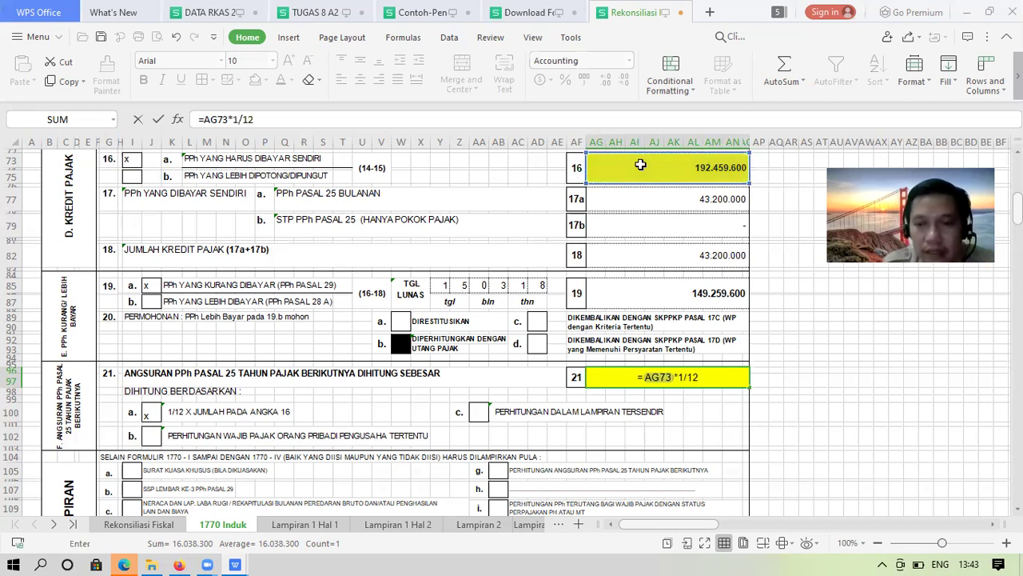
pyautogui.press('Return')
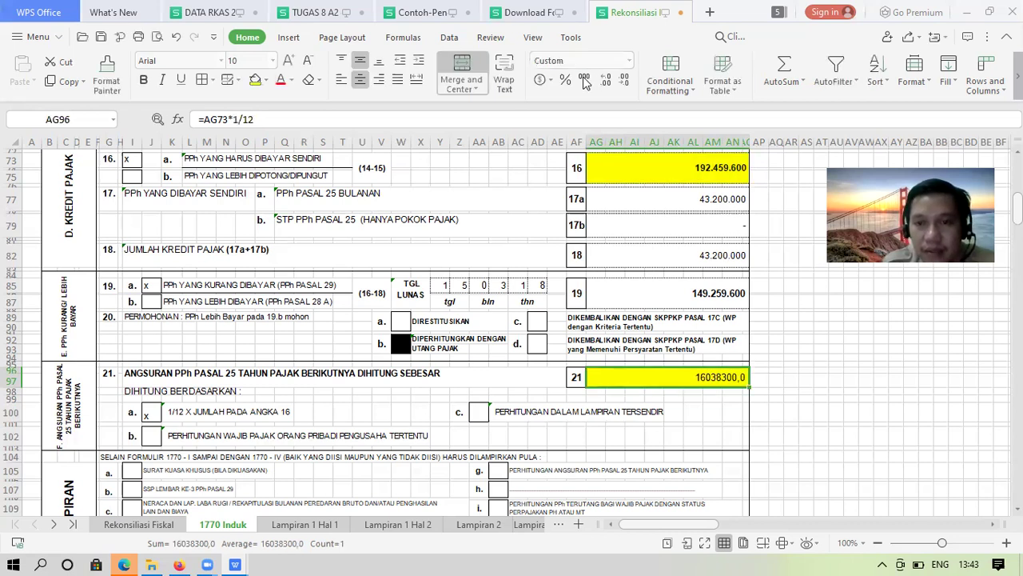
pyautogui.click(584, 81)
pyautogui.click(625, 81)
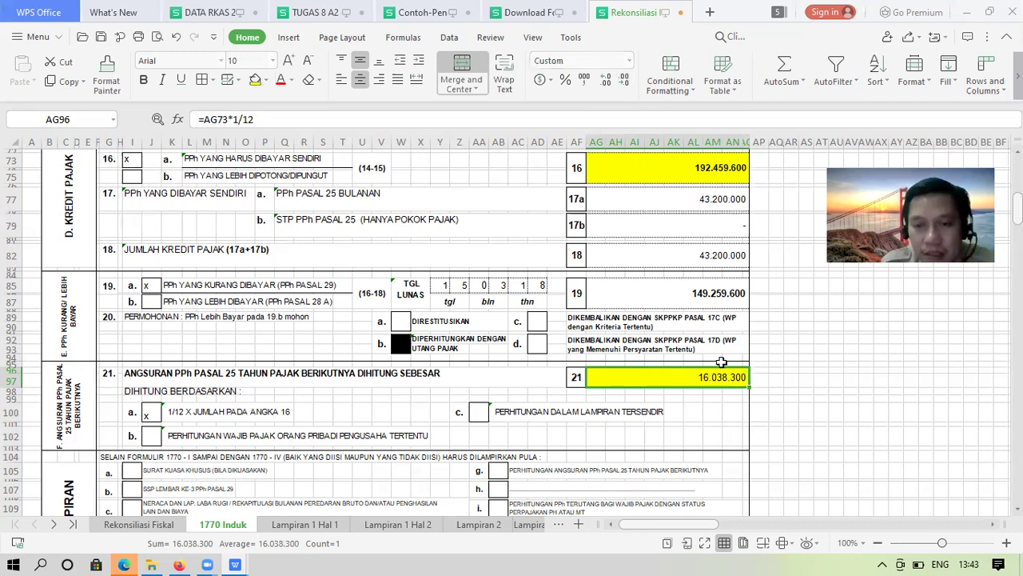
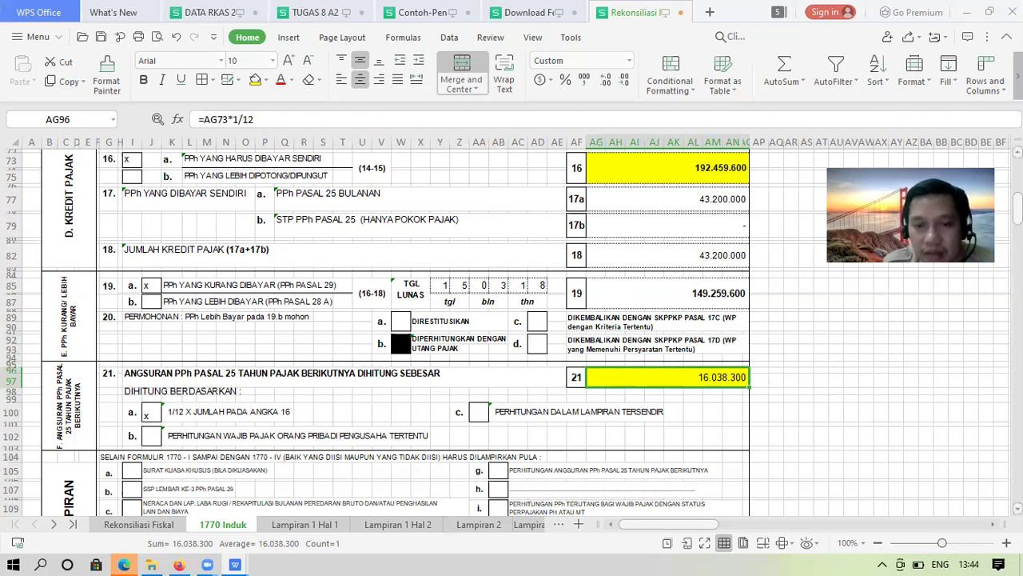
# Tick attachments b, c, e and f in the Lampiran checklist with an x
pyautogui.scroll(-20, 506, 333)
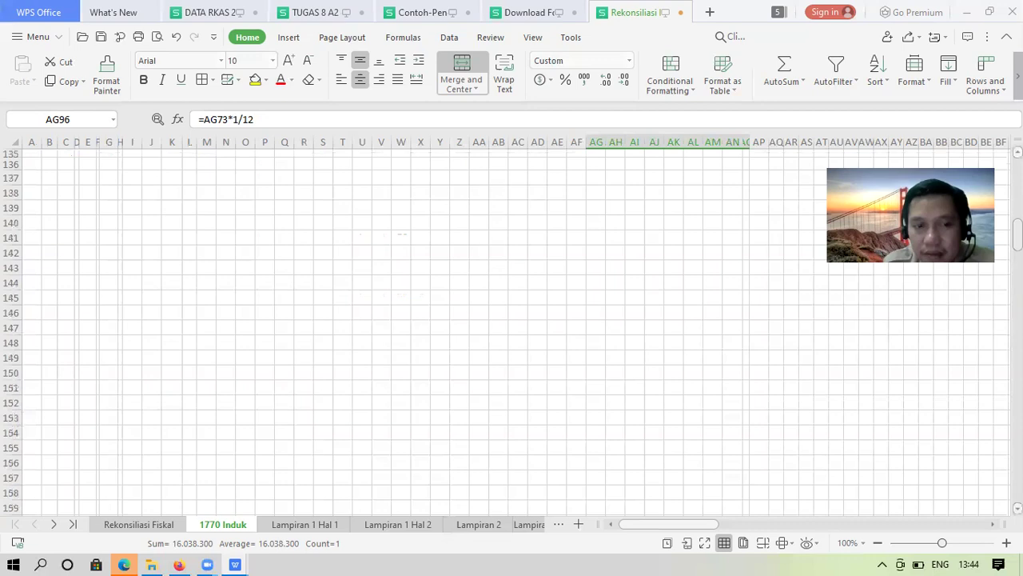
pyautogui.scroll(17, 133, 350)
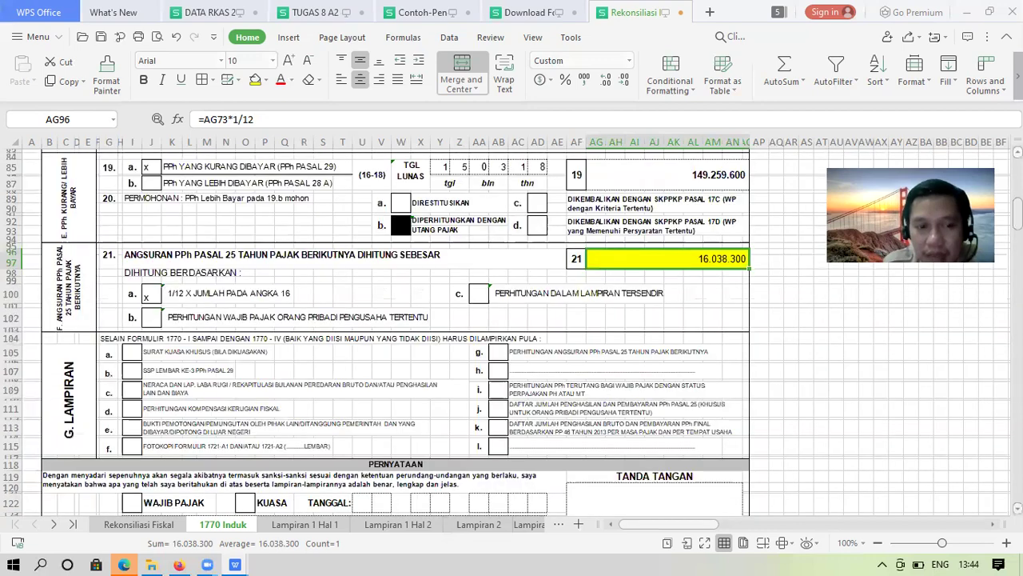
pyautogui.click(133, 352)
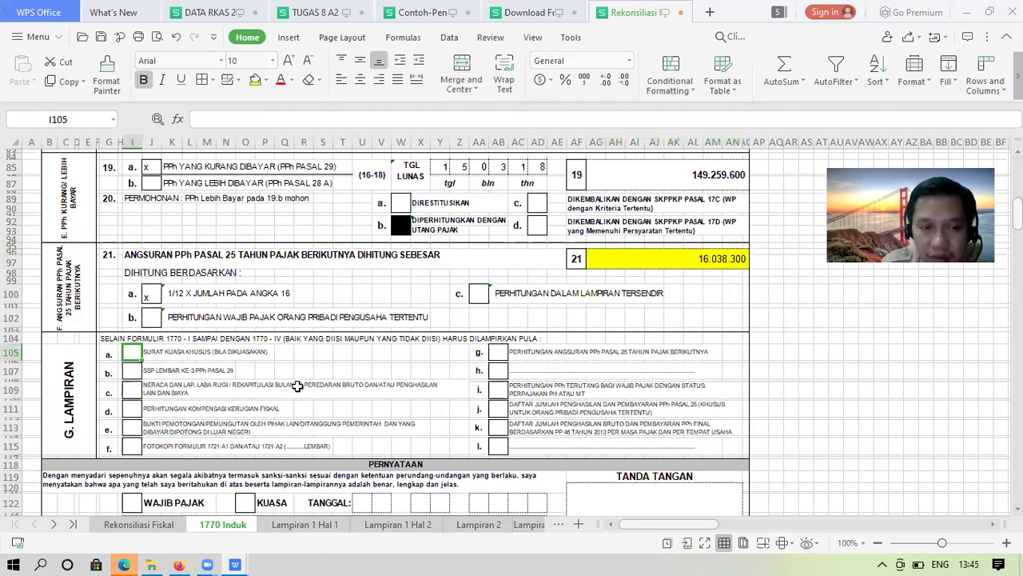
pyautogui.press('Down')
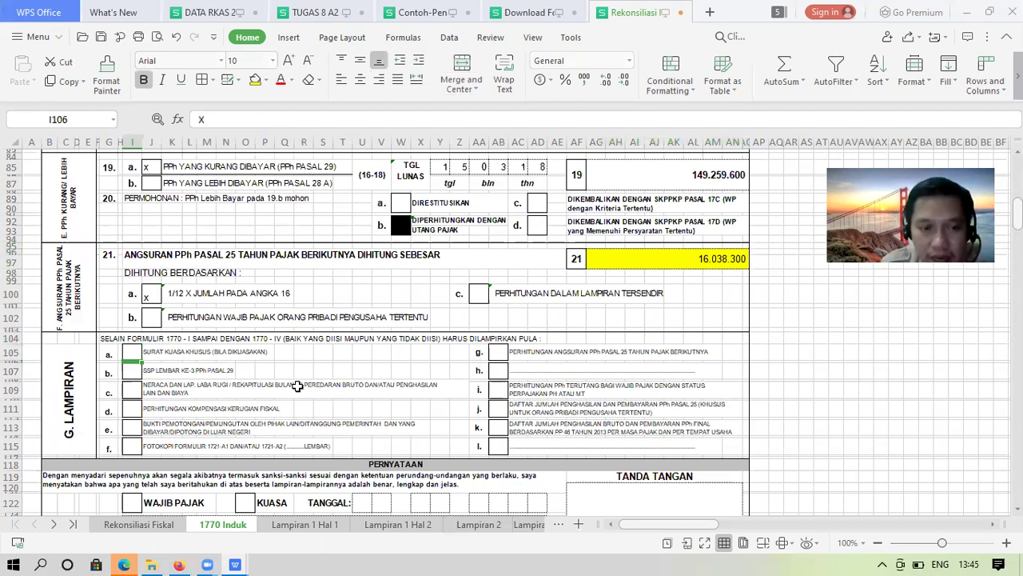
pyautogui.press('Down')
pyautogui.write('x')
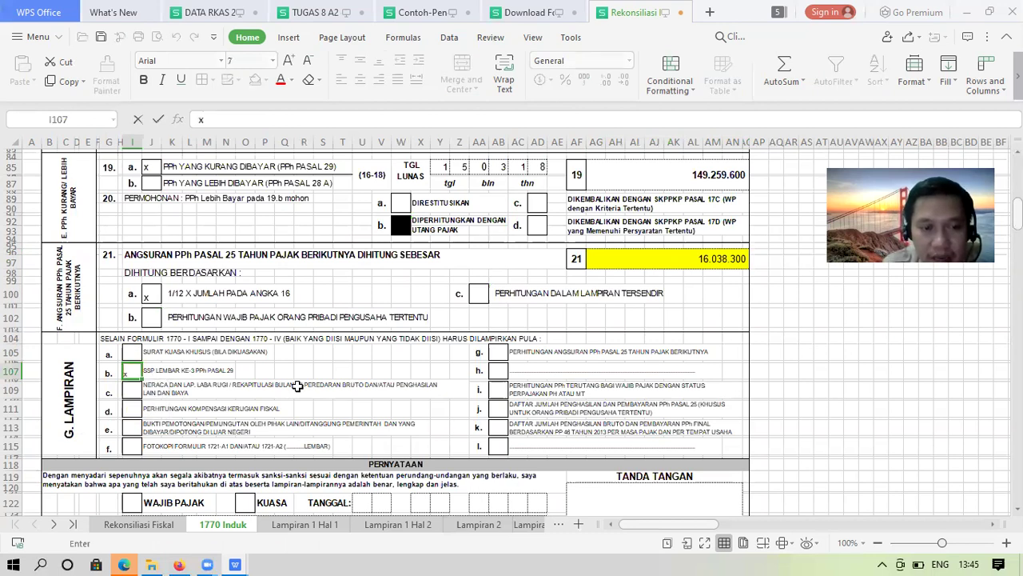
pyautogui.press('Return')
pyautogui.write('x')
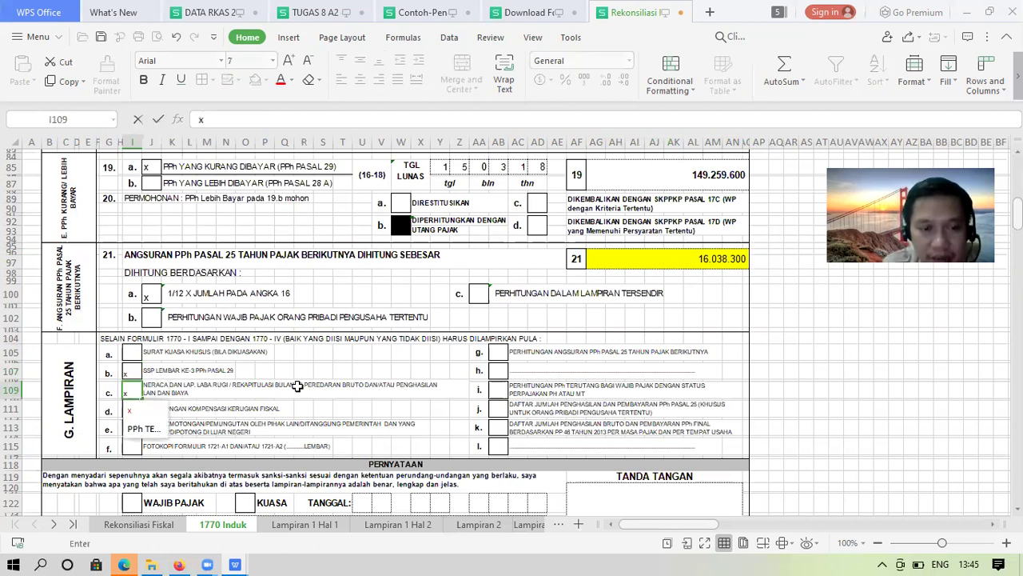
pyautogui.press('Return')
pyautogui.press('Up')
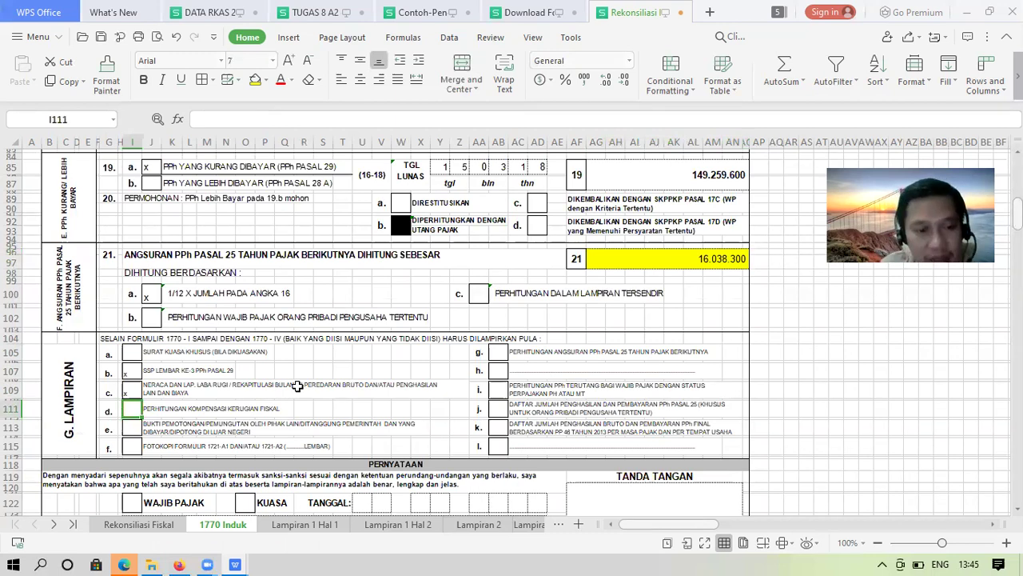
pyautogui.press('Down')
pyautogui.press('Down')
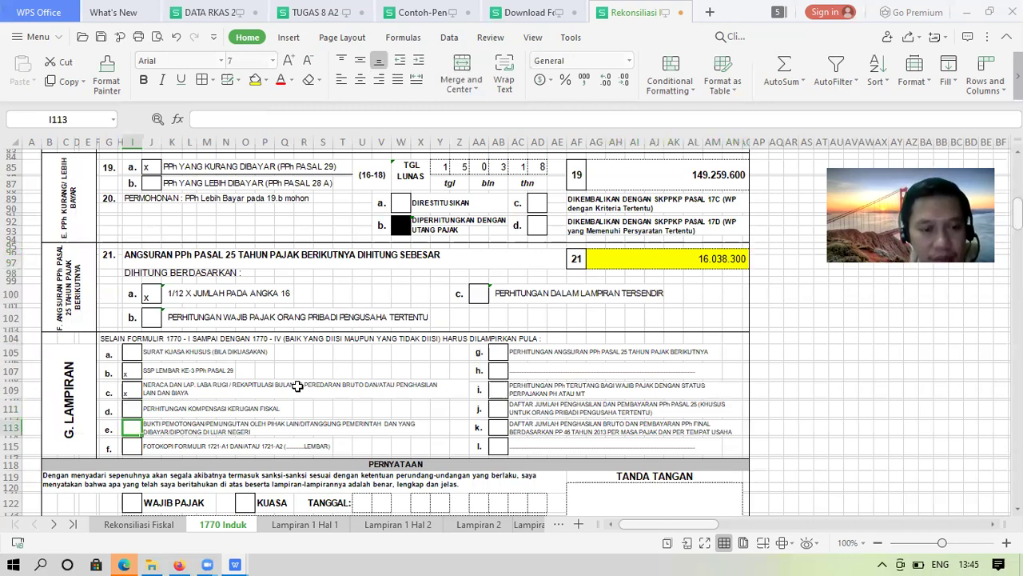
pyautogui.write('x')
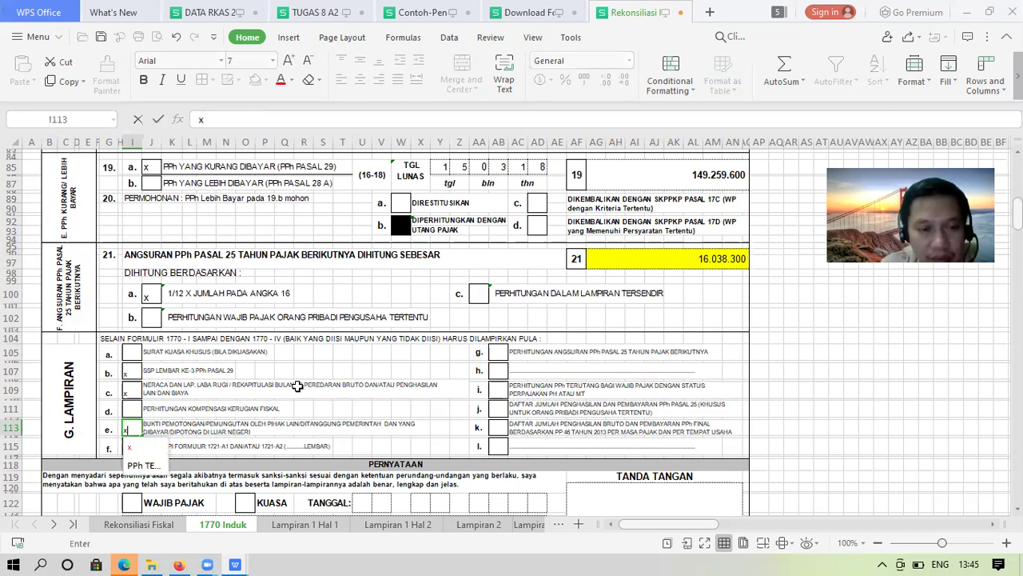
pyautogui.press('Return')
pyautogui.press('Down')
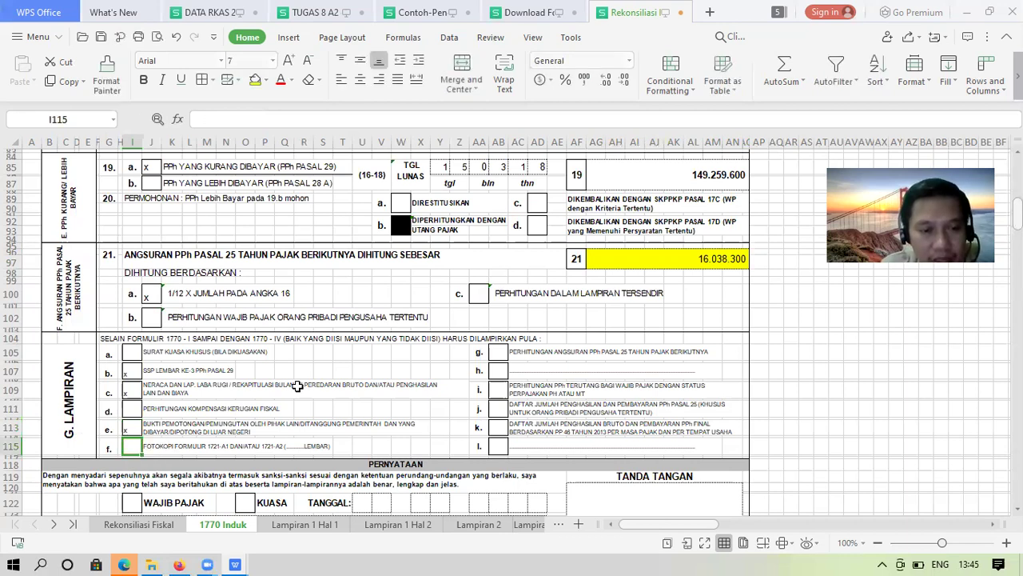
pyautogui.write('x')
pyautogui.press('Return')
# Record 1 Lembar in R115 as the sheet count for item f's 1721-A1/A2 photocopies
pyautogui.press('Right')
pyautogui.press('Right')
pyautogui.press('Right')
pyautogui.press('Right')
pyautogui.press('Right')
pyautogui.press('Up')
pyautogui.press('Right')
pyautogui.press('Right')
pyautogui.press('Left')
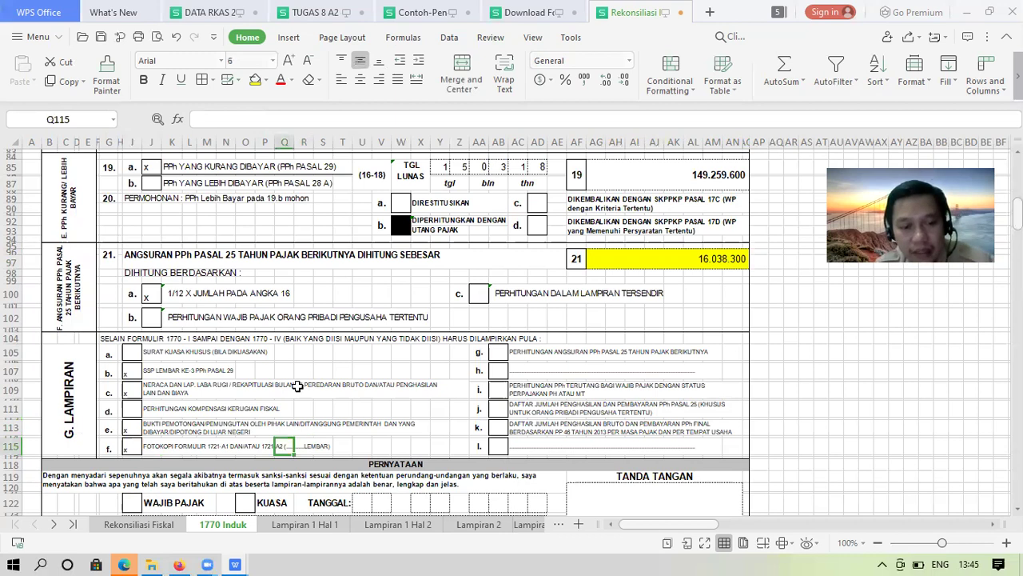
pyautogui.press('Right')
pyautogui.write('1')
pyautogui.press('Return')
pyautogui.press('Up')
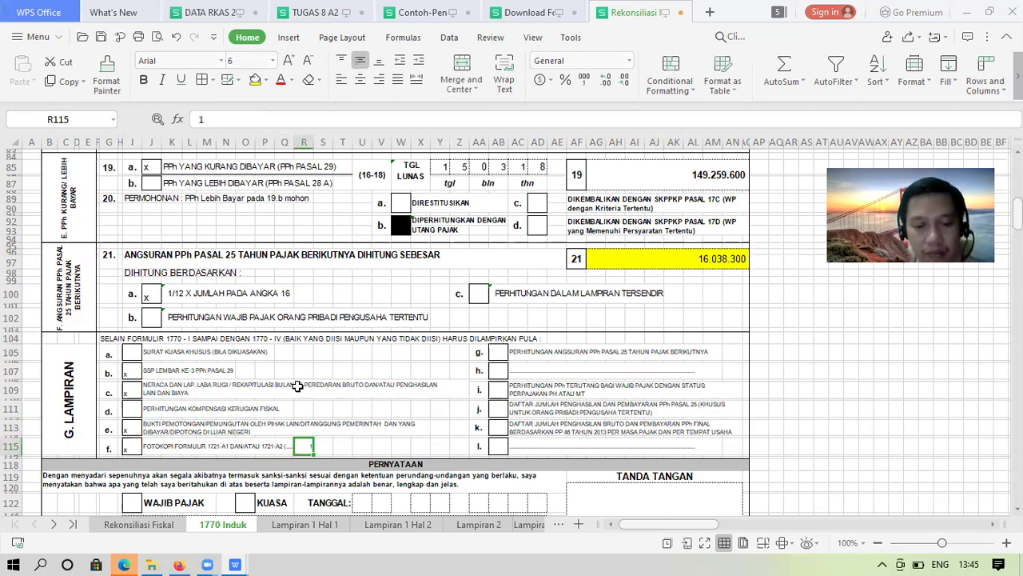
pyautogui.write('1 Lembar')
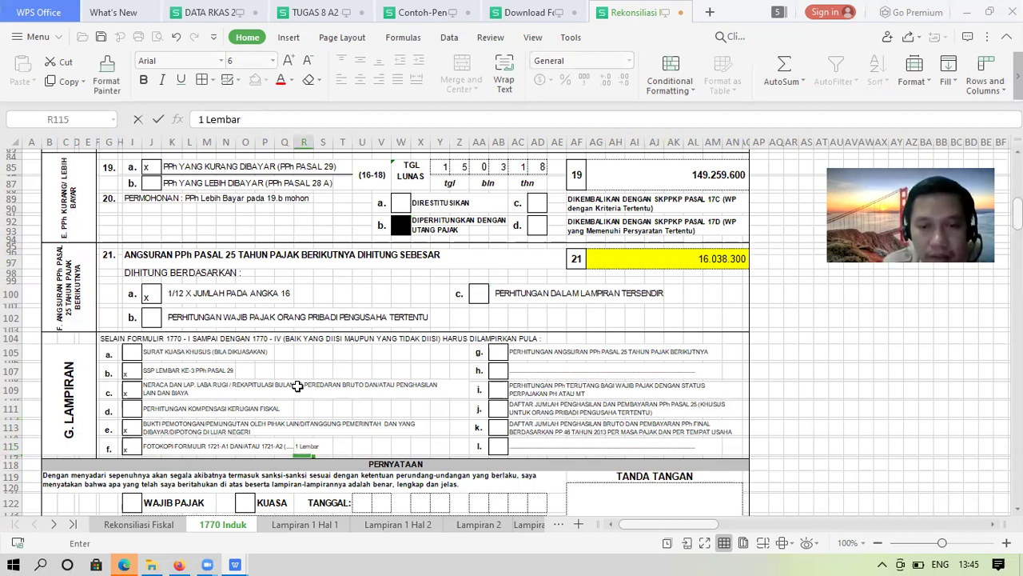
pyautogui.press('Return')
pyautogui.press('Right')
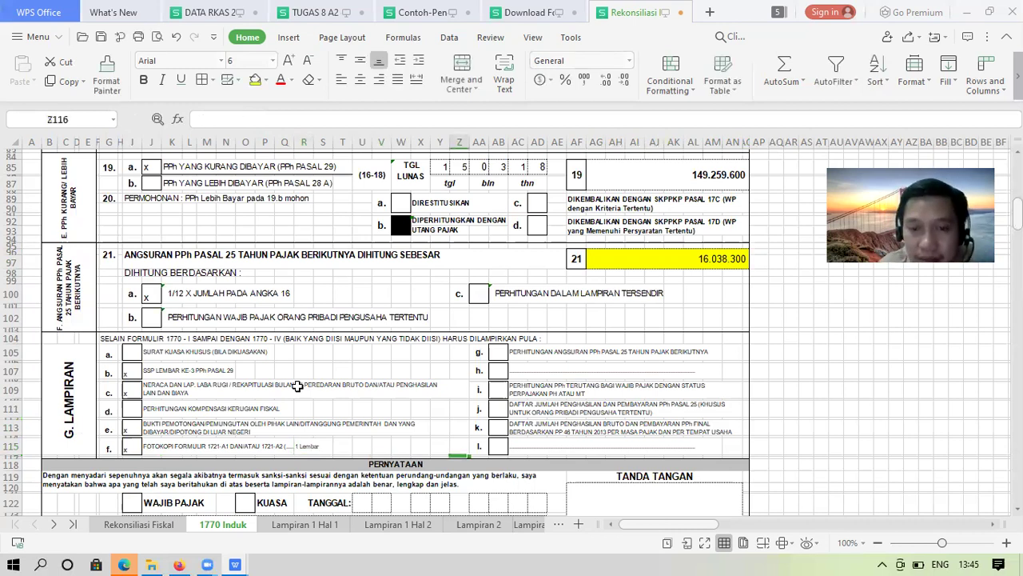
pyautogui.press('Up')
pyautogui.press('Up')
# Review the descriptions of attachments c through j before the declaration rows
pyautogui.click(297, 386)
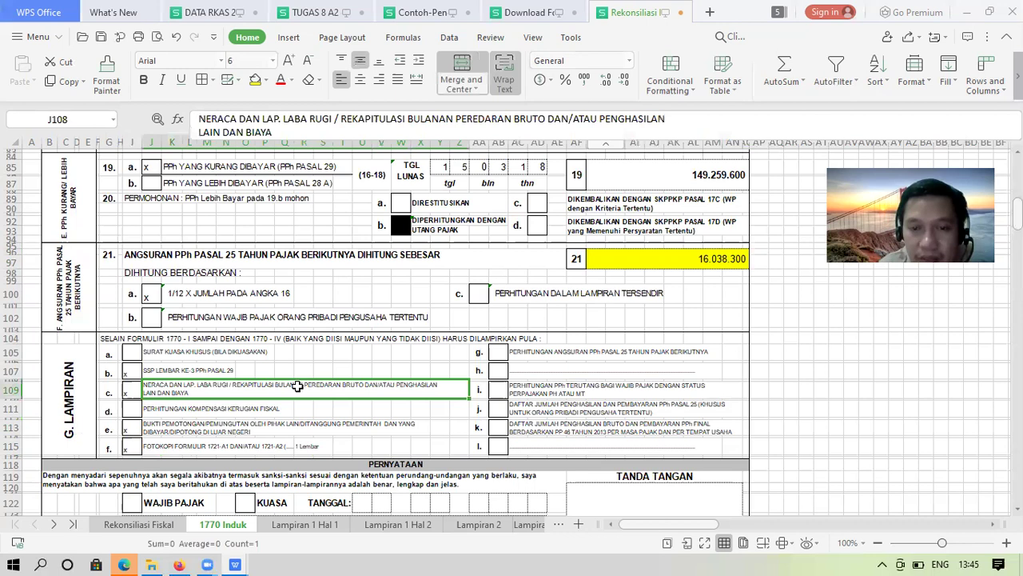
pyautogui.press('Right')
pyautogui.press('Right')
pyautogui.press('Right')
pyautogui.press('Up')
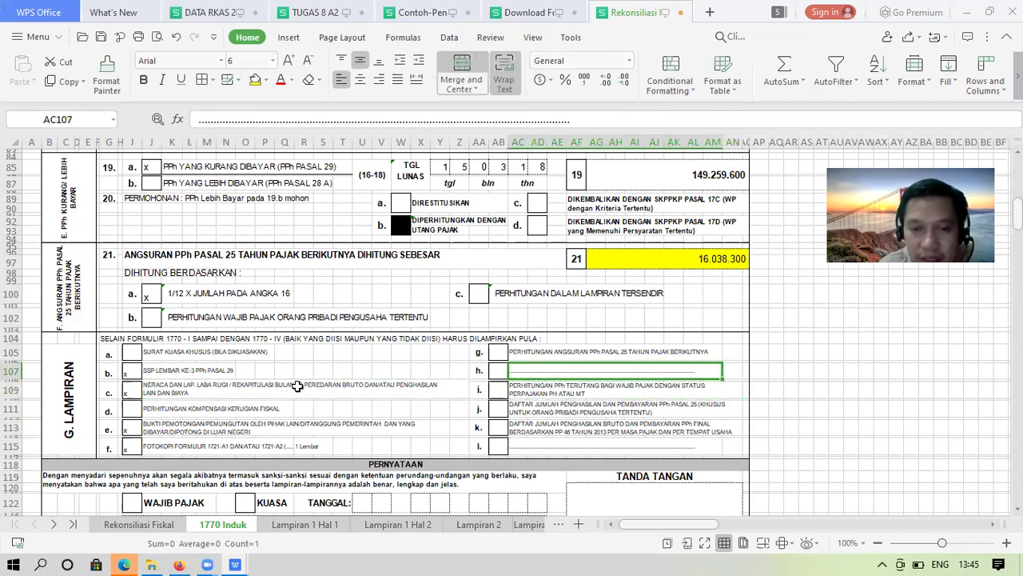
pyautogui.press('Up')
pyautogui.press('Down')
pyautogui.press('Down')
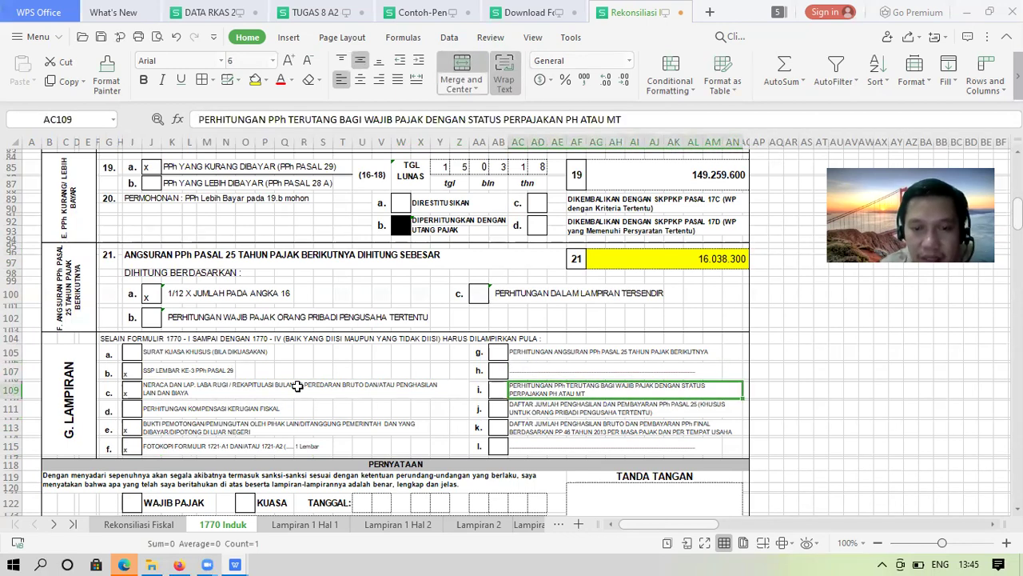
pyautogui.press('Down')
pyautogui.press('Down')
pyautogui.press('Down')
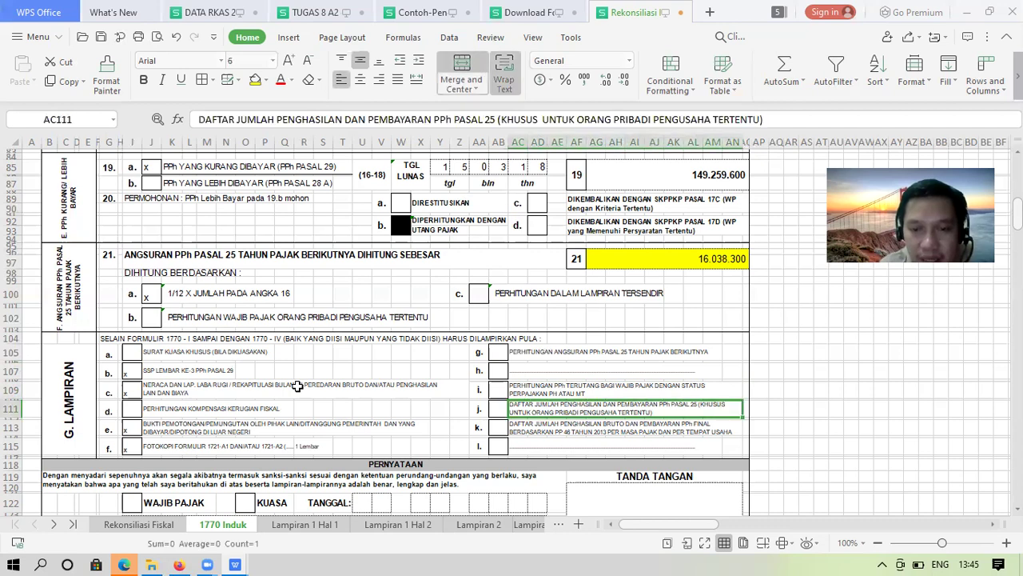
pyautogui.press('Down')
pyautogui.press('Down')
pyautogui.press('Down')
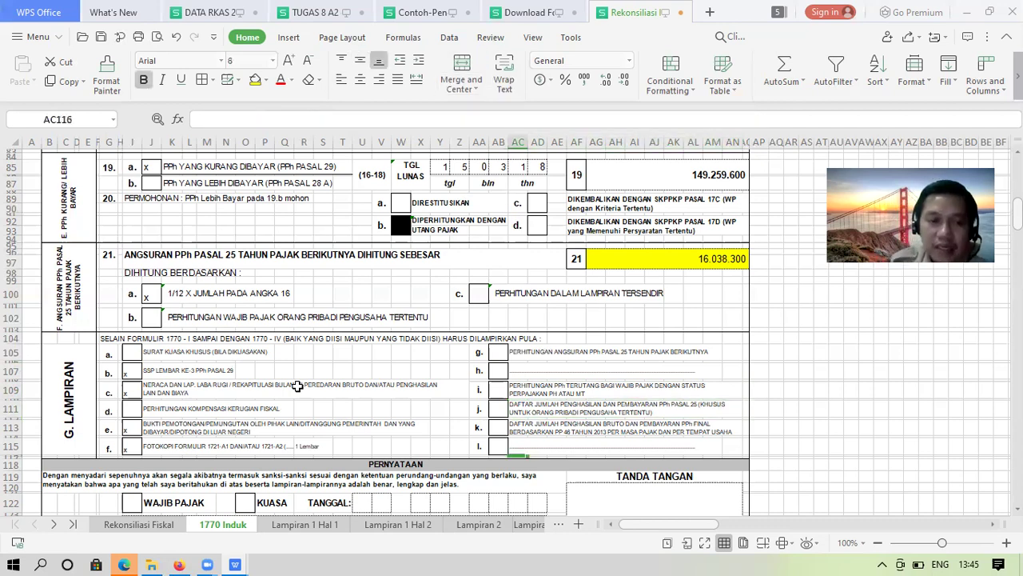
pyautogui.press('Down')
pyautogui.press('Down')
pyautogui.press('Down')
pyautogui.press('Left')
pyautogui.press('Left')
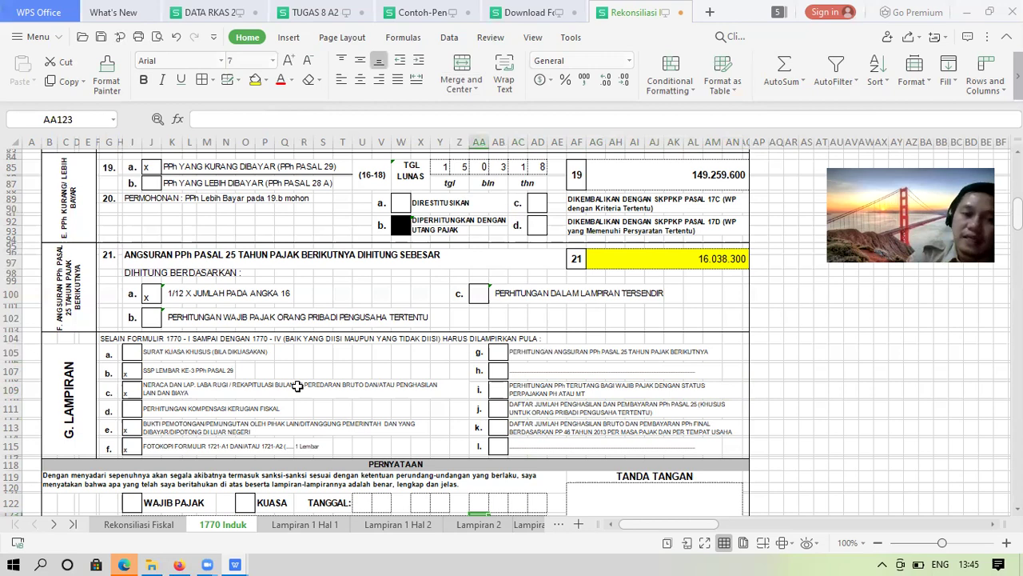
pyautogui.press('Left')
pyautogui.press('Left')
pyautogui.press('Left')
pyautogui.press('Left')
pyautogui.press('Left')
pyautogui.press('Down')
pyautogui.press('Down')
pyautogui.press('Down')
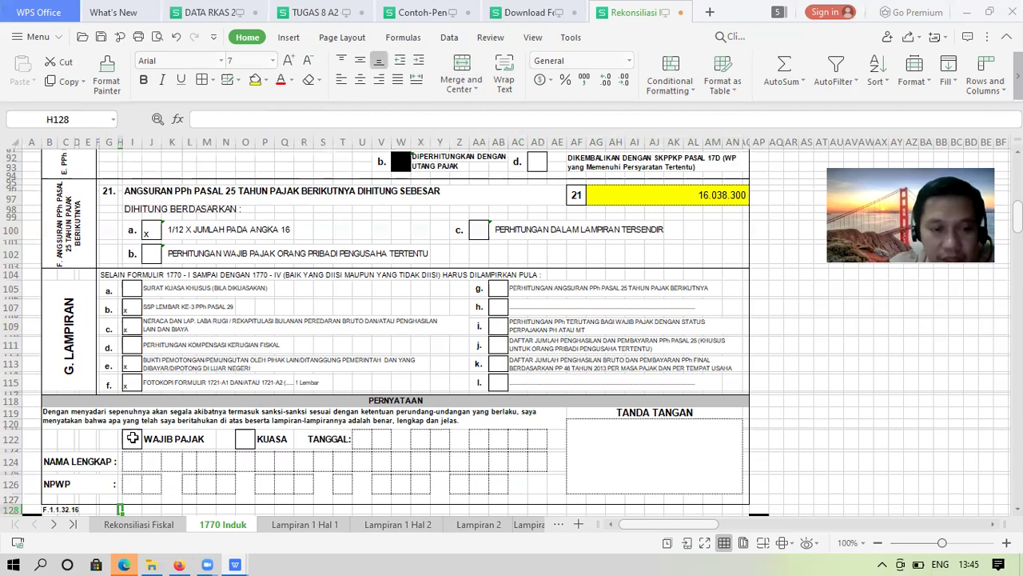
# Tick the Wajib Pajak box in the declaration with an x
pyautogui.click(133, 438)
pyautogui.write('x')
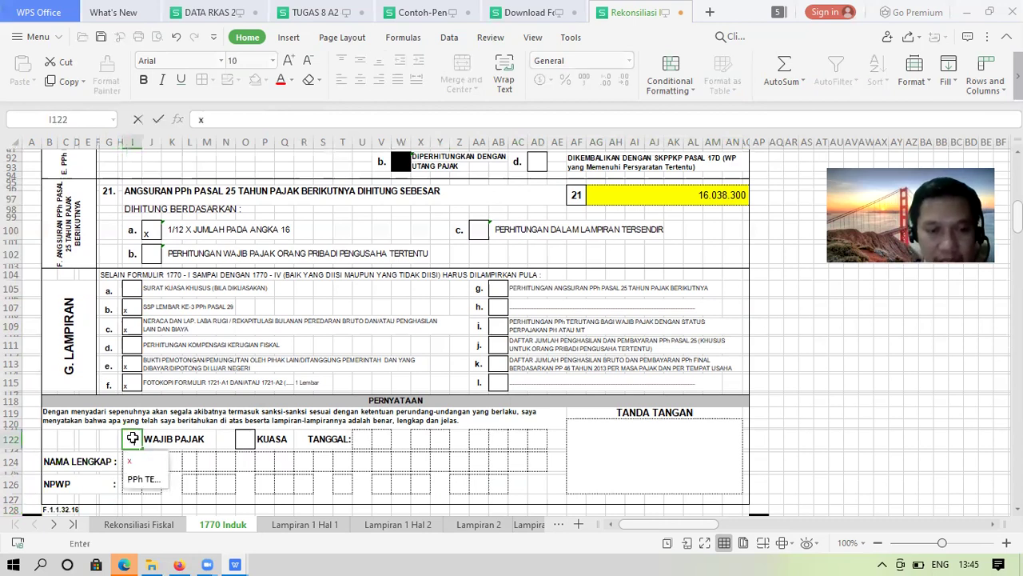
pyautogui.press('Tab')
pyautogui.press('Tab')
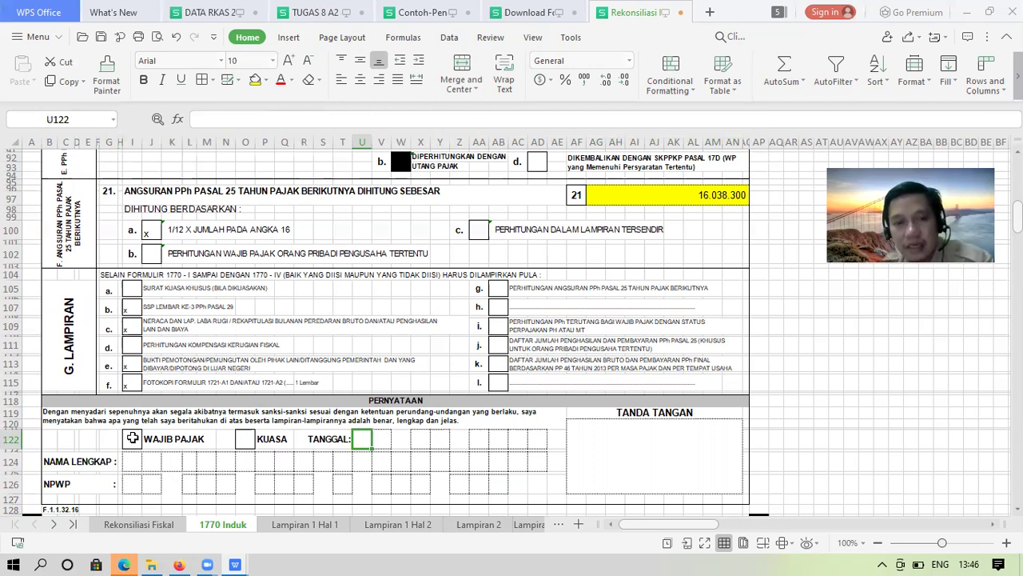
# Enter the date 26 03 2018 digit by digit in the Tanggal boxes
pyautogui.write('2')
pyautogui.press('Tab')
pyautogui.write('6')
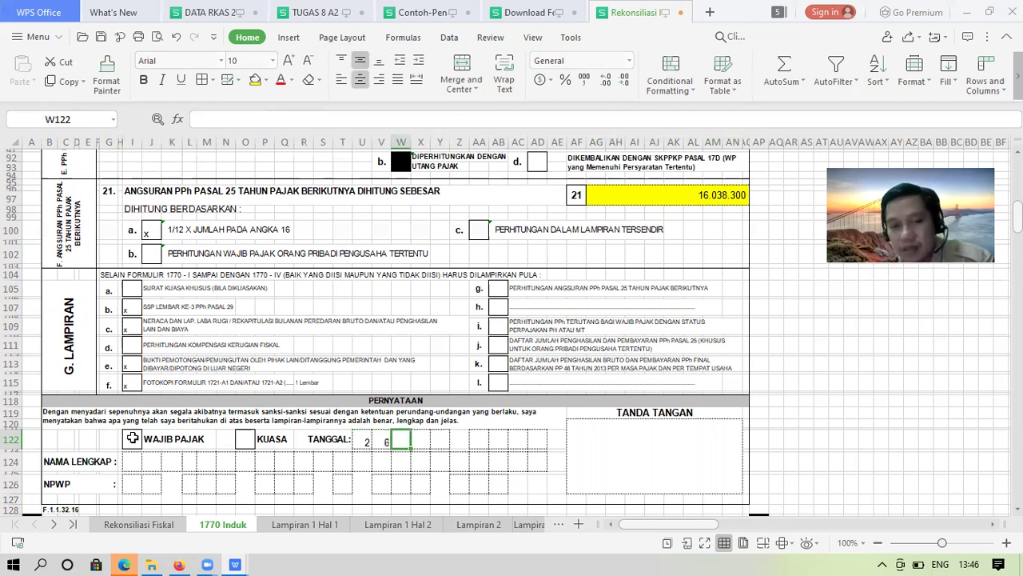
pyautogui.press('Tab')
pyautogui.write('0')
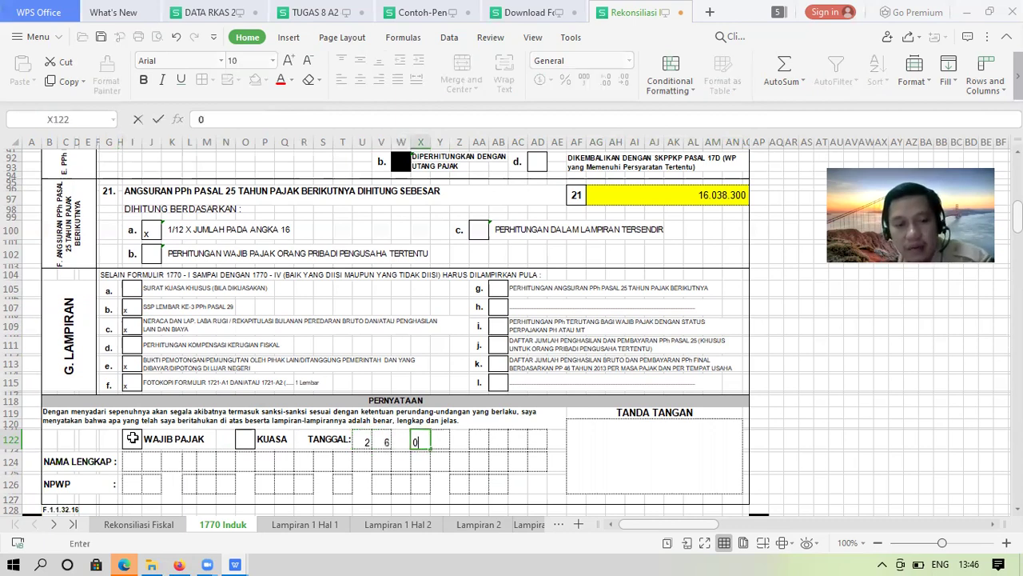
pyautogui.press('Tab')
pyautogui.write('3')
pyautogui.press('Tab')
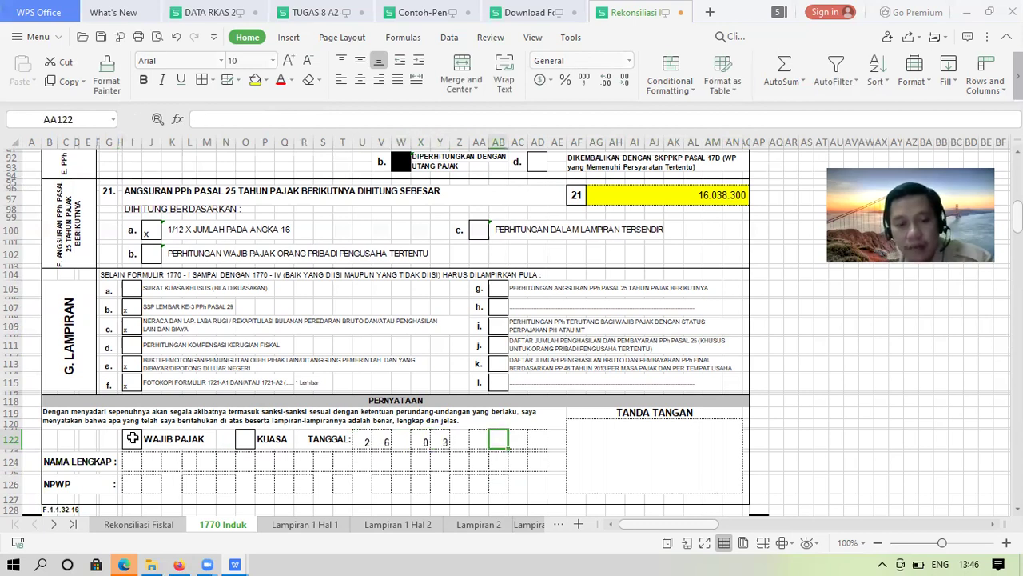
pyautogui.press('Left')
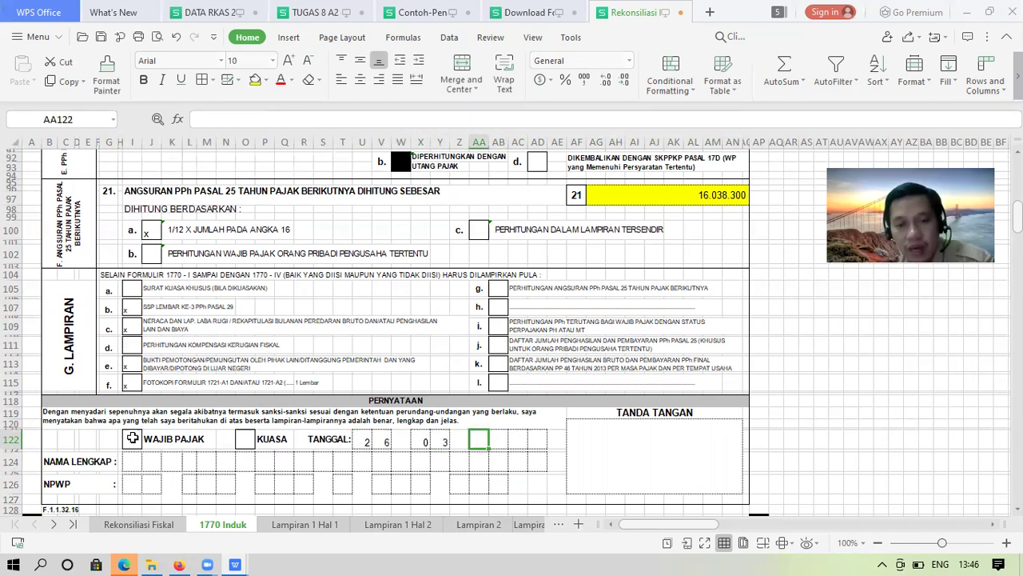
pyautogui.write('2')
pyautogui.press('Tab')
pyautogui.write('0')
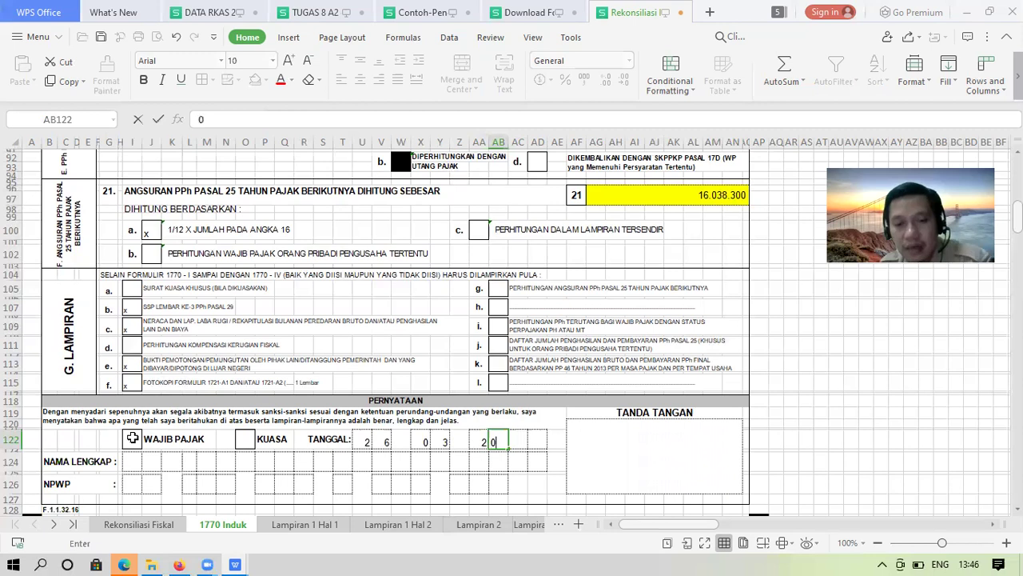
pyautogui.press('Tab')
pyautogui.write('1')
pyautogui.press('Tab')
pyautogui.write('8')
pyautogui.press('Return')
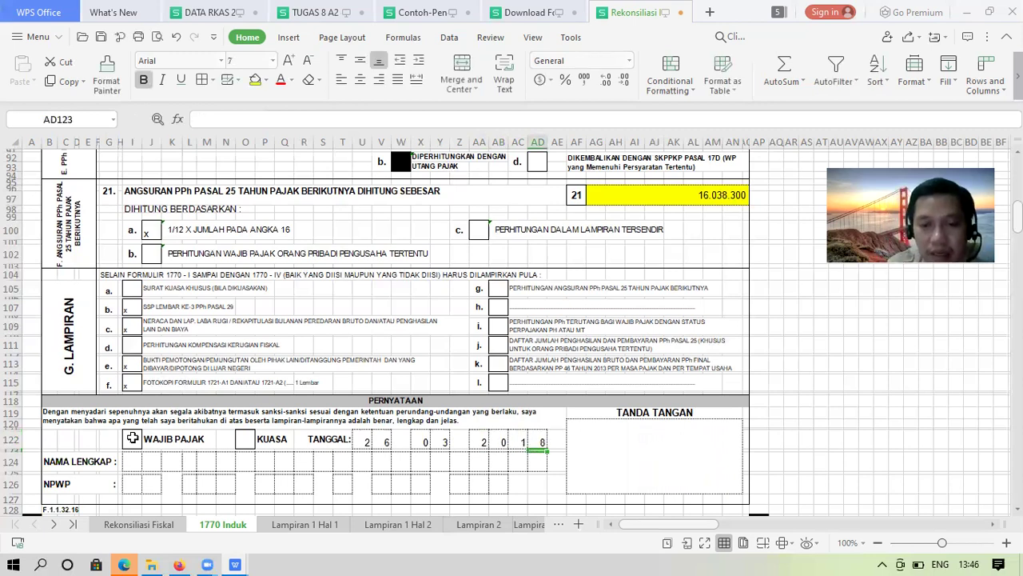
pyautogui.press('Right')
pyautogui.press('Right')
# Type the taxpayer's signature into the merged Tanda Tangan cell
pyautogui.write('al')
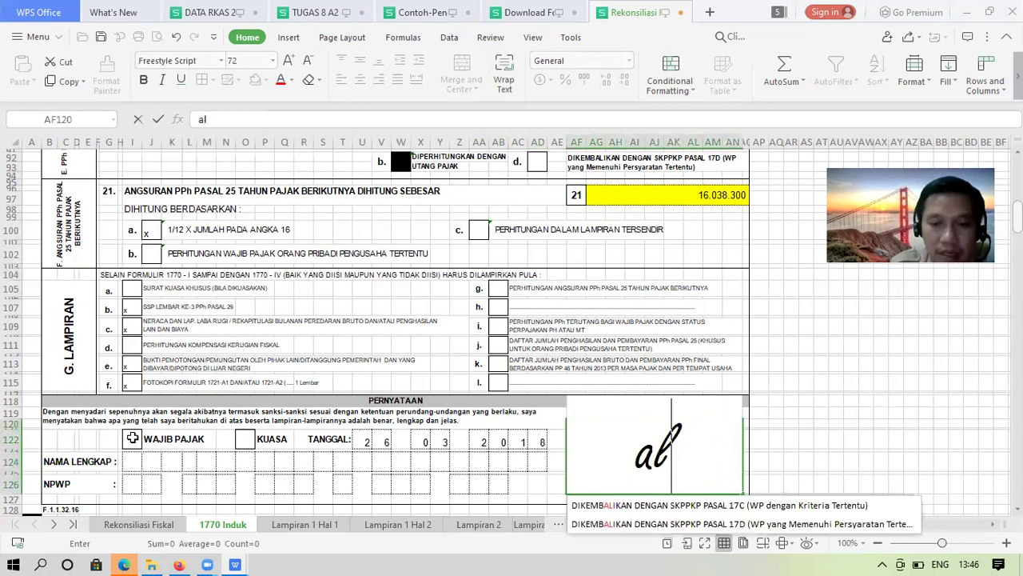
pyautogui.write('fian')
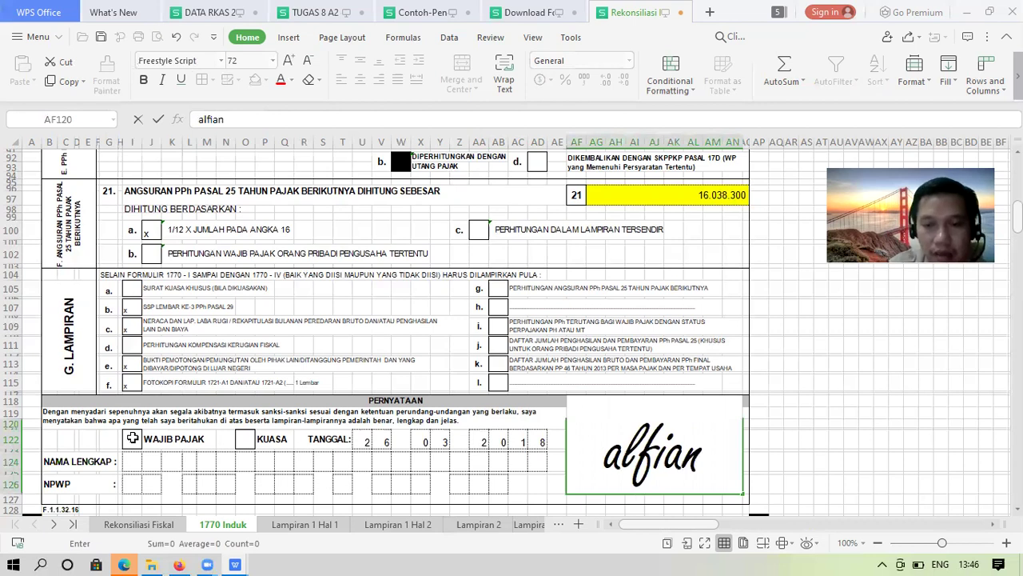
pyautogui.press('Return')
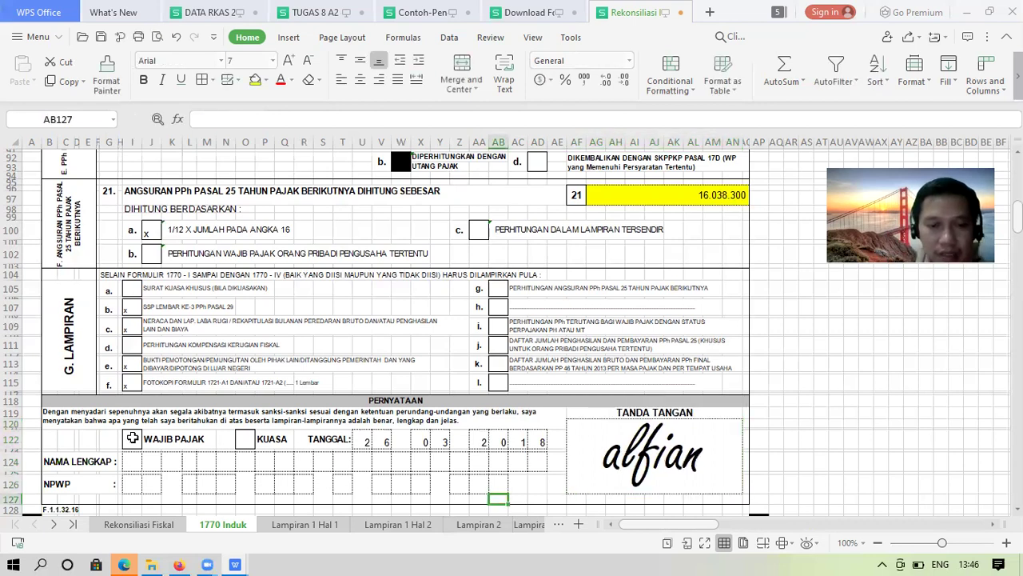
pyautogui.press('Left')
pyautogui.press('Left')
pyautogui.press('Left')
pyautogui.press('Left')
pyautogui.press('Left')
pyautogui.press('Left')
pyautogui.press('Left')
pyautogui.press('Left')
pyautogui.press('Left')
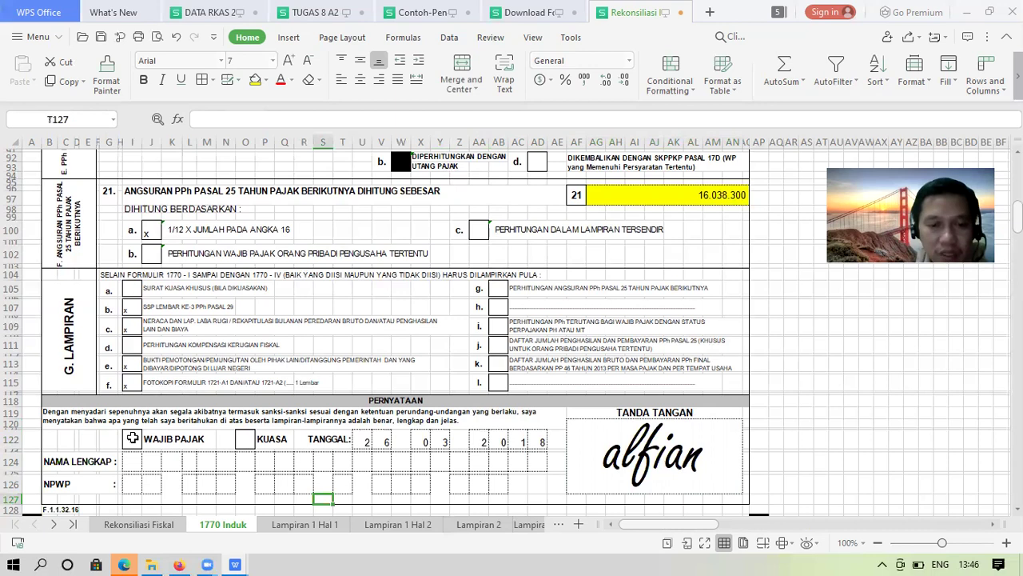
pyautogui.press('Left')
pyautogui.press('Left')
pyautogui.press('Left')
pyautogui.press('Left')
pyautogui.press('Left')
pyautogui.press('Left')
pyautogui.press('Up')
pyautogui.press('Up')
pyautogui.press('Left')
pyautogui.press('Left')
pyautogui.press('Left')
pyautogui.press('Left')
pyautogui.press('Left')
pyautogui.press('Up')
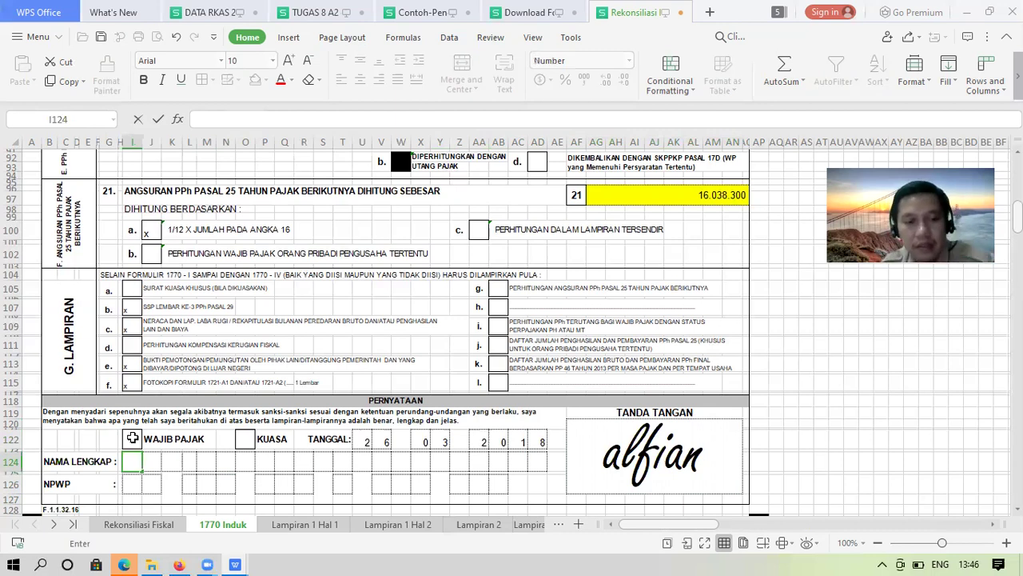
# Spell the taxpayer's full name one letter per Nama Lengkap box, correcting an autocomplete slip
pyautogui.write('D')
pyautogui.press('Right')
pyautogui.write('R')
pyautogui.press('Right')
pyautogui.press('Right')
pyautogui.write('A')
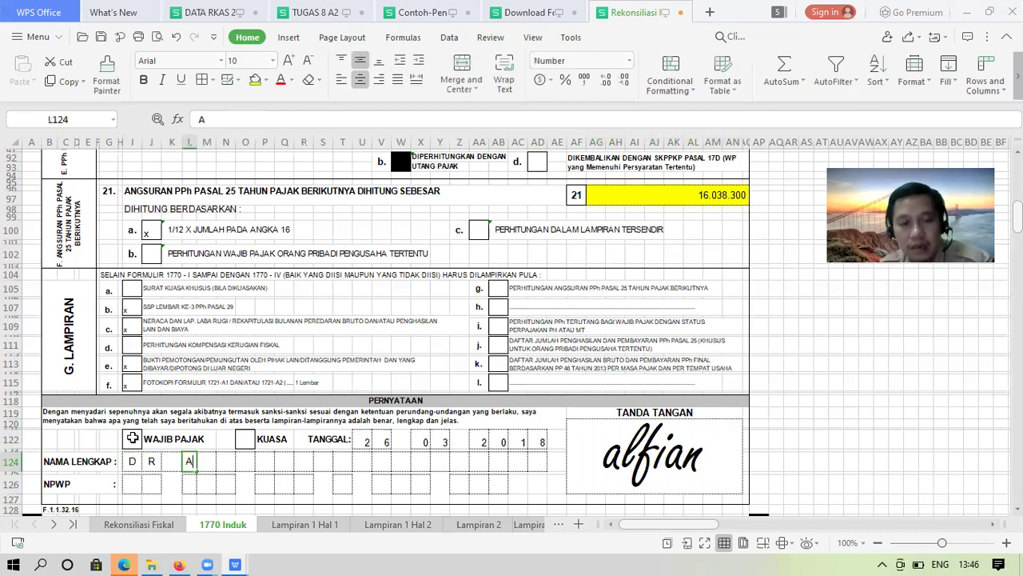
pyautogui.press('Right')
pyautogui.write('L')
pyautogui.press('Right')
pyautogui.write('F')
pyautogui.press('Right')
pyautogui.write('I')
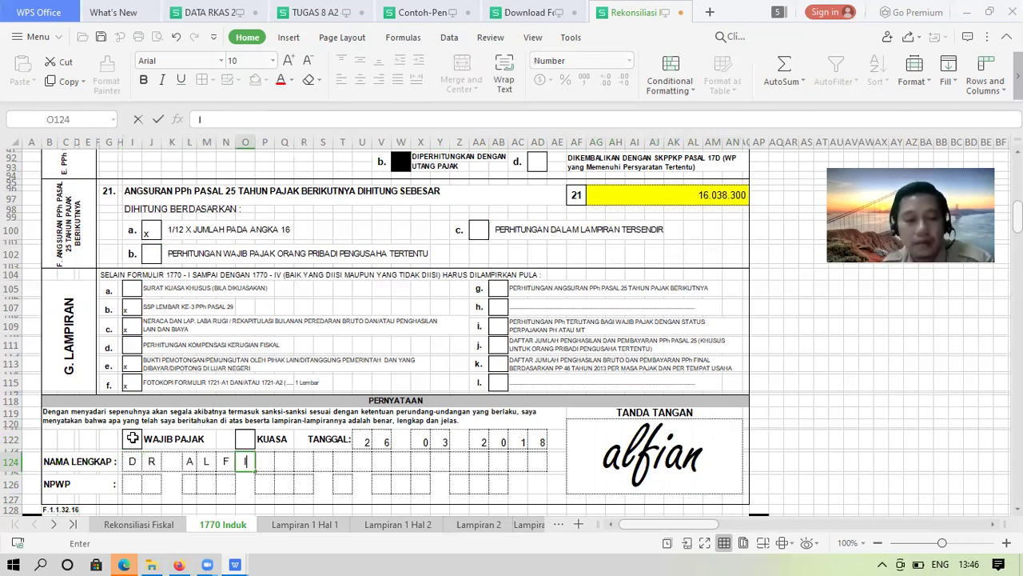
pyautogui.press('Right')
pyautogui.write('A')
pyautogui.press('Right')
pyautogui.write('N')
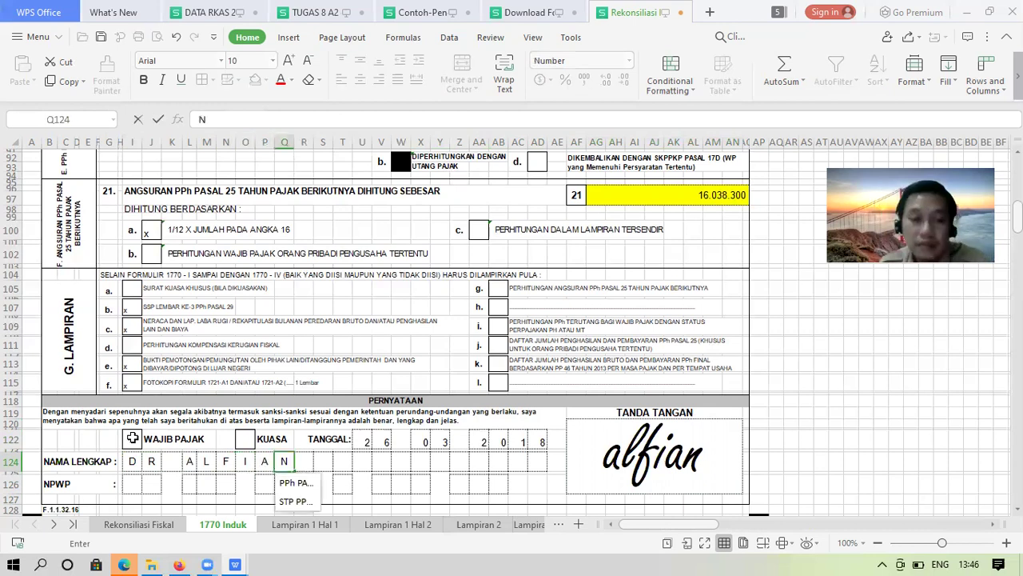
pyautogui.press('BackSpace')
pyautogui.write('P')
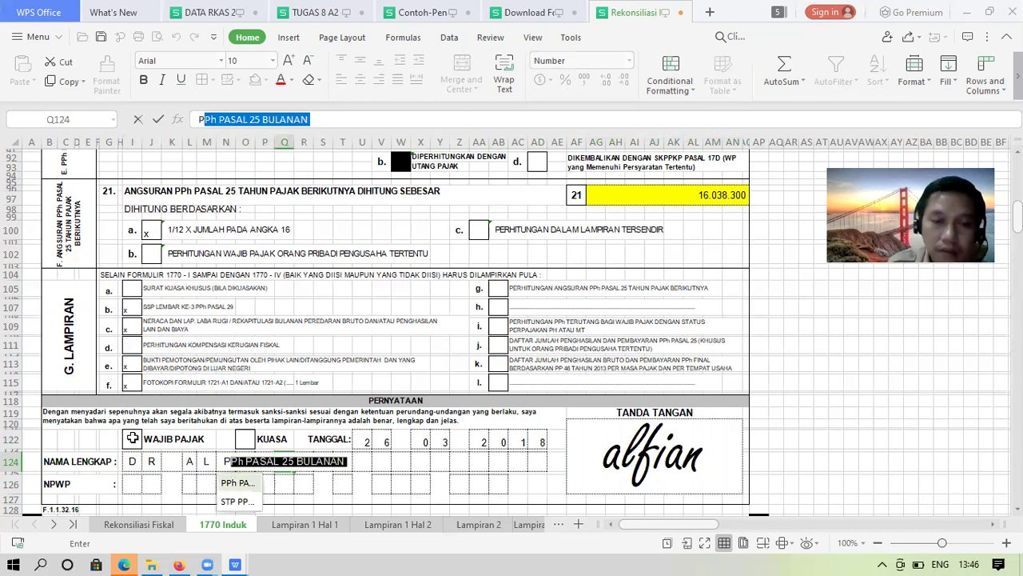
pyautogui.press('Delete')
pyautogui.press('BackSpace')
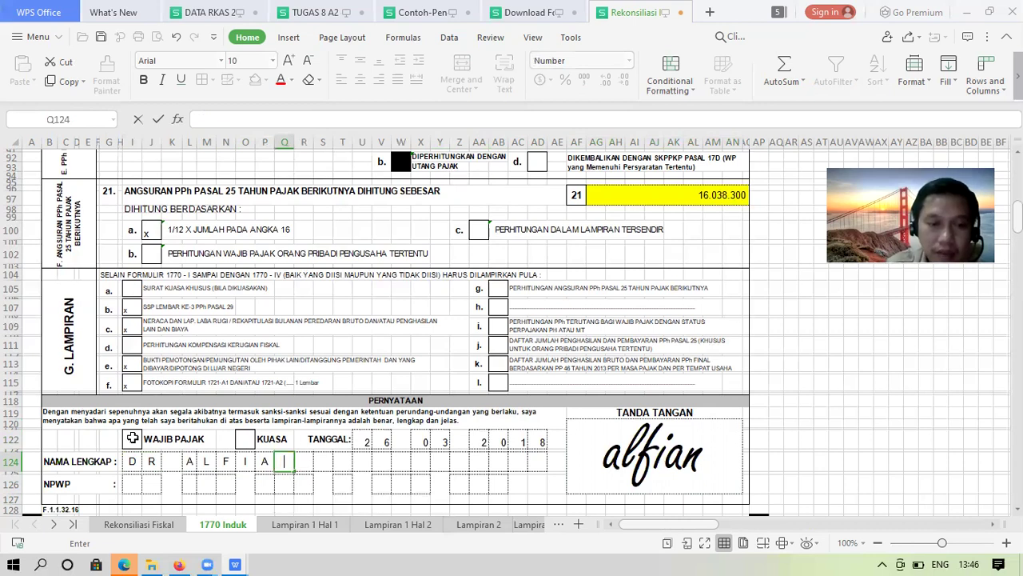
pyautogui.write('N')
pyautogui.press('Return')
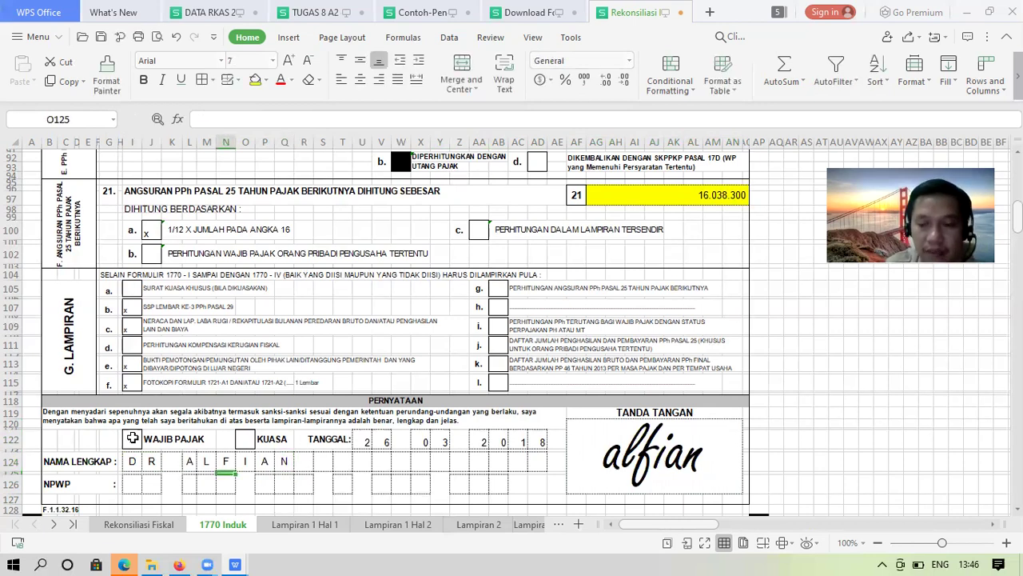
pyautogui.hotkey('ctrl', 'Home')
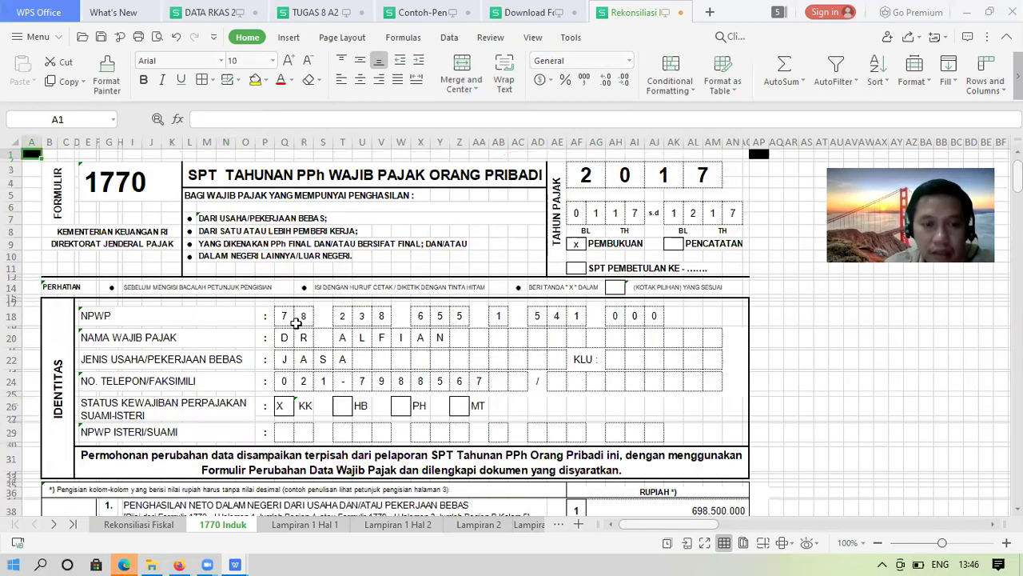
# Copy the NPWP digits from Q18:AJ18 and paste them into the Pernyataan NPWP boxes at I126
pyautogui.click(289, 318)
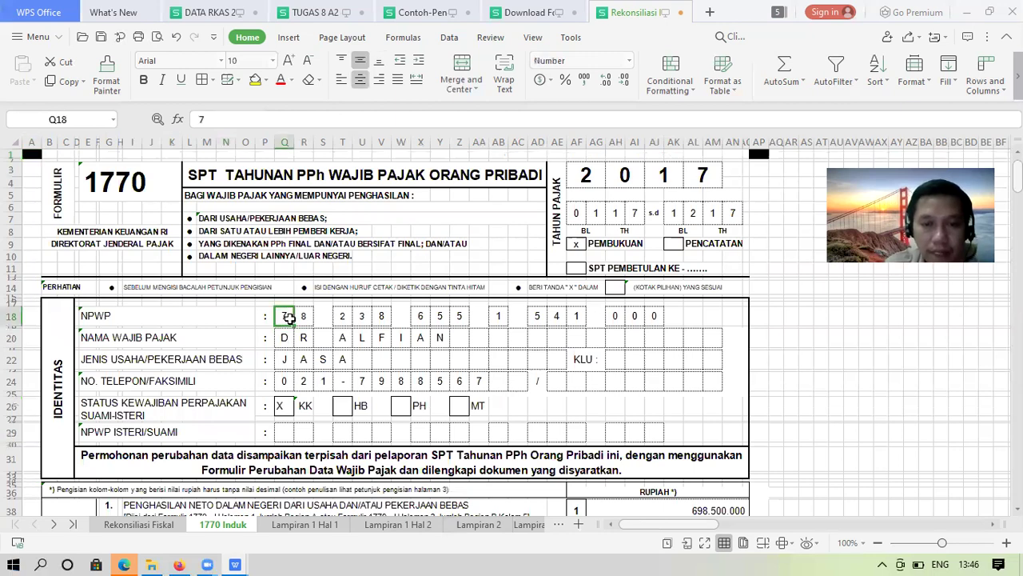
pyautogui.hotkey('ctrl', 'shift', 'Right')
pyautogui.hotkey('ctrl', 'shift', 'Right')
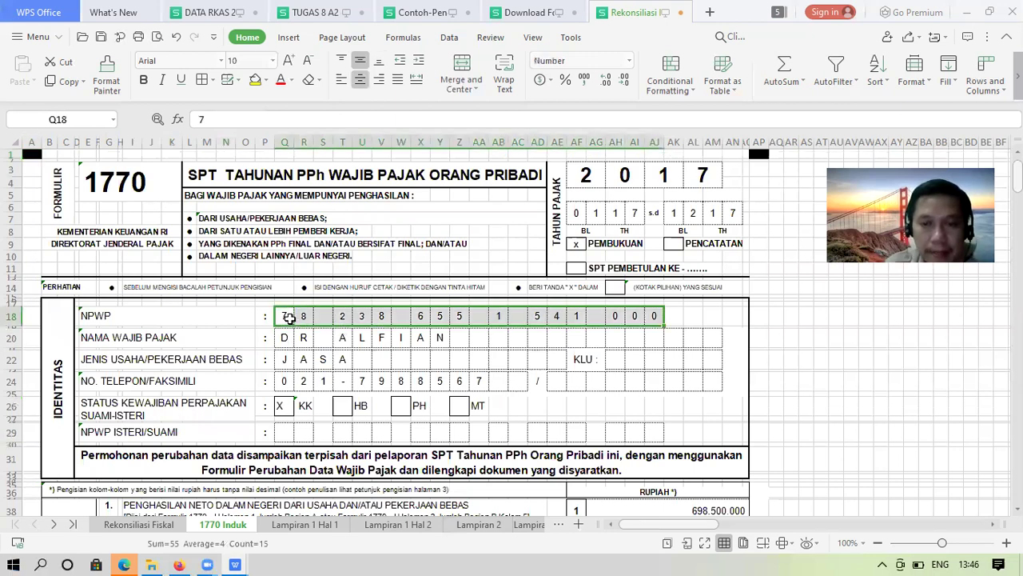
pyautogui.hotkey('ctrl', 'c')
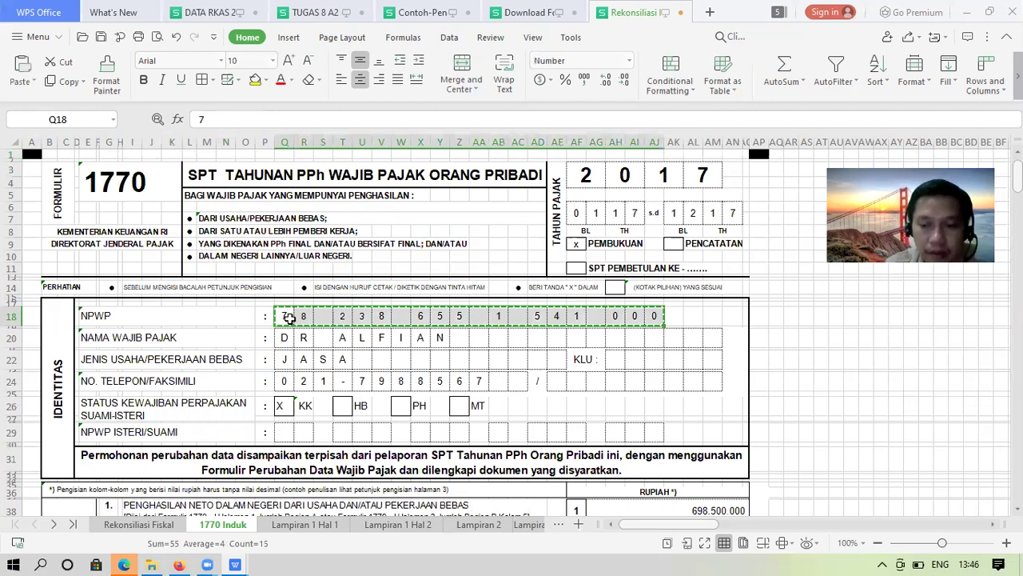
pyautogui.press('pagedown')
pyautogui.press('pagedown')
pyautogui.press('pagedown')
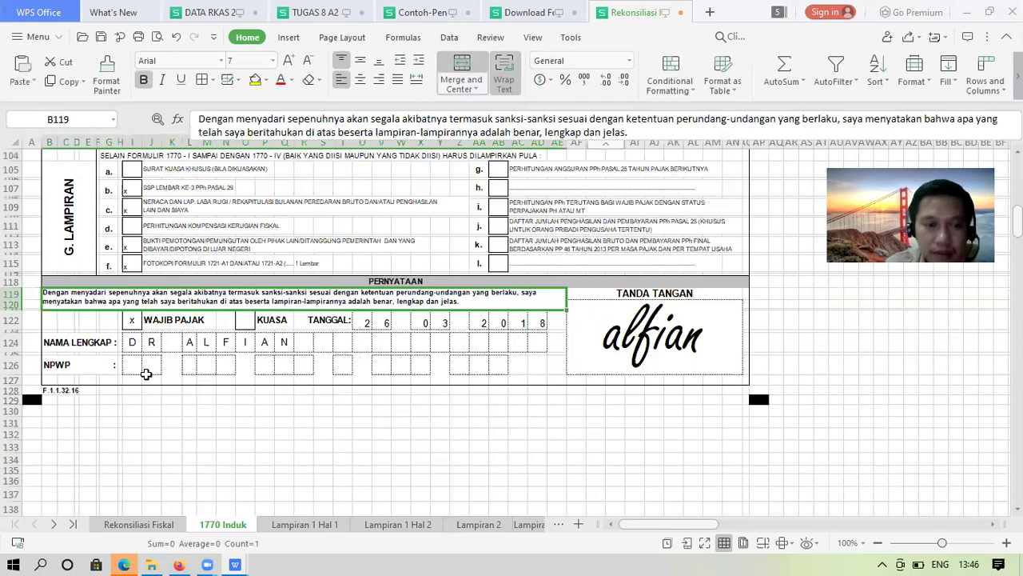
pyautogui.click(132, 364)
pyautogui.hotkey('ctrl', 'v')
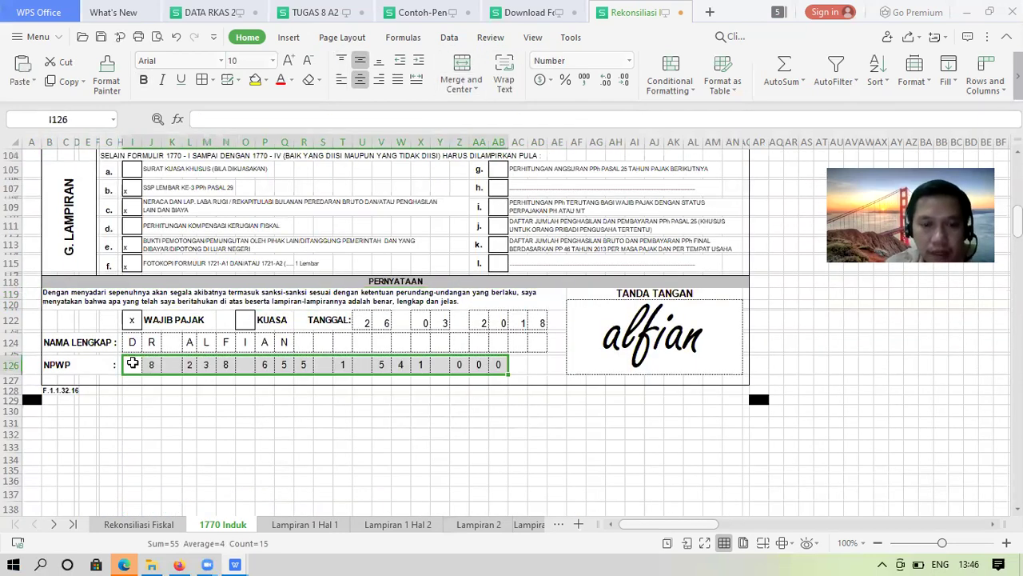
pyautogui.click(284, 422)
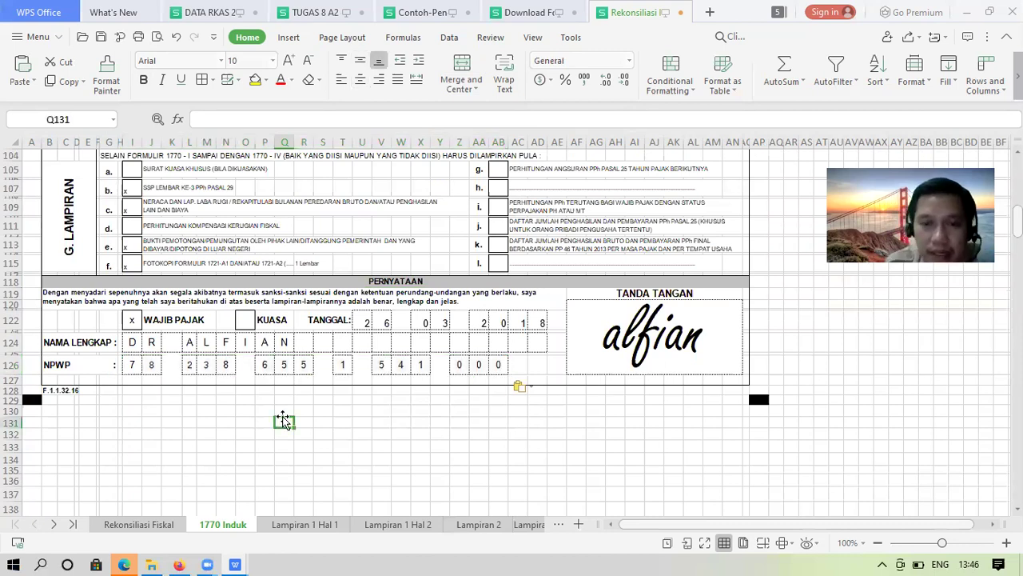
pyautogui.press('pageup')
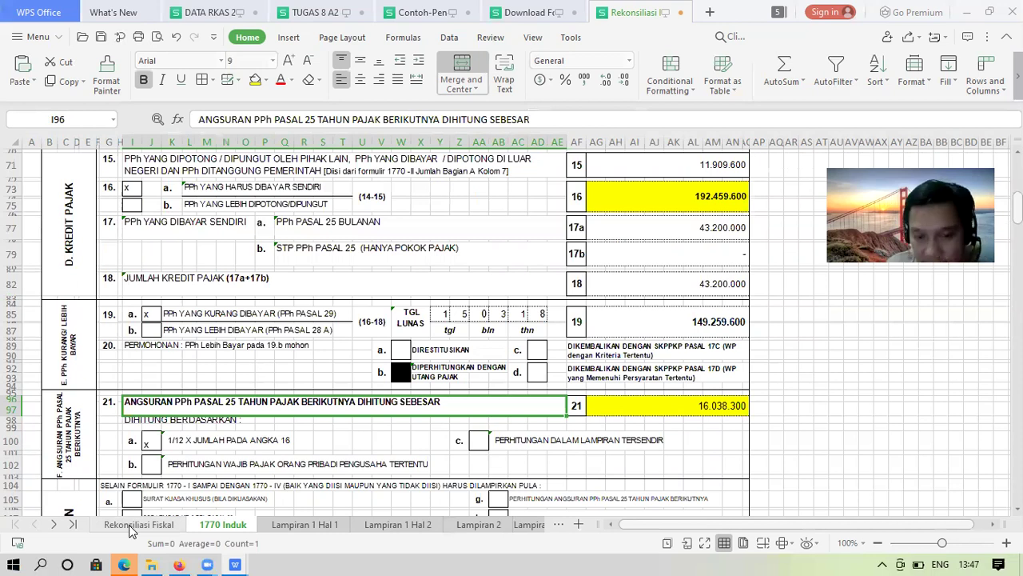
# Page through Lampiran 4 and Lampiran 3, then scroll Lampiran 2 down to its Halaman ke boxes
pyautogui.click(129, 524)
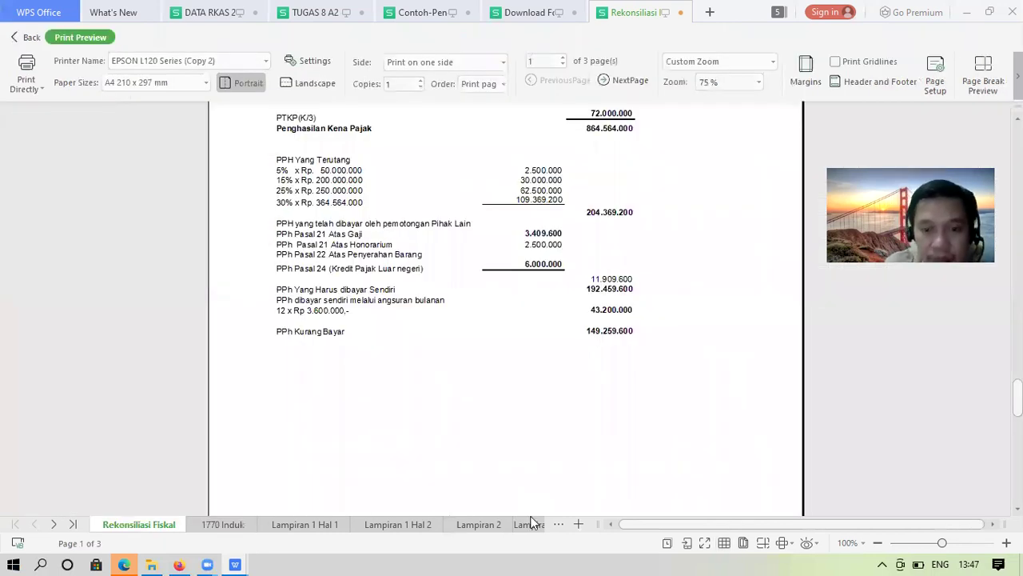
pyautogui.click(557, 524)
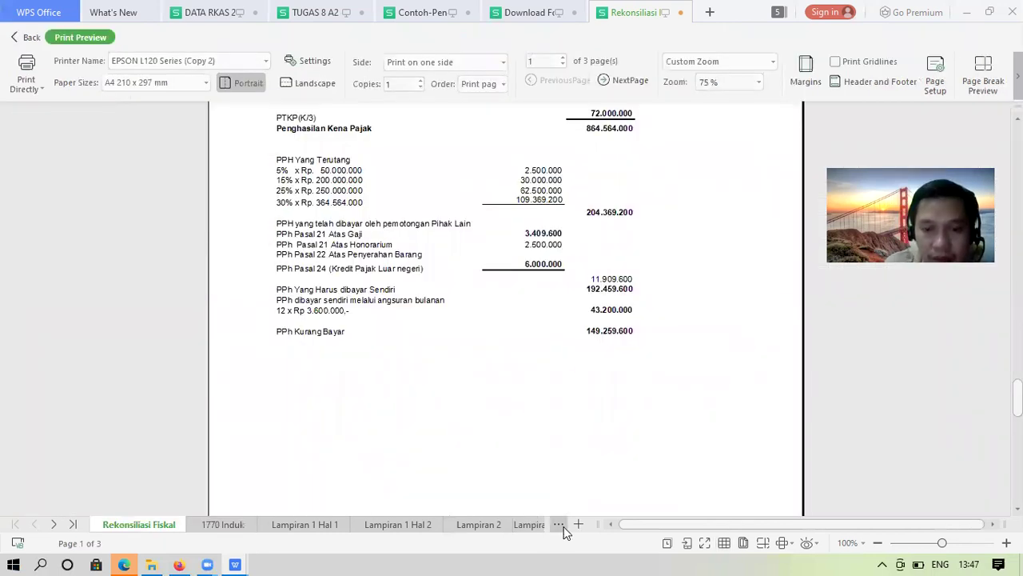
pyautogui.click(610, 447)
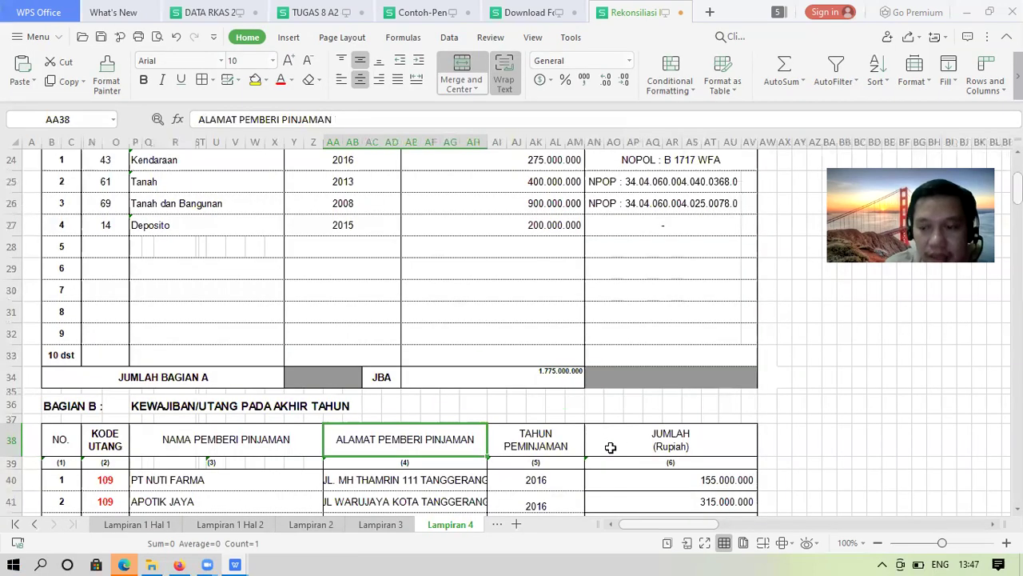
pyautogui.scroll(6, 609, 447)
pyautogui.hotkey('ctrl', 'Home')
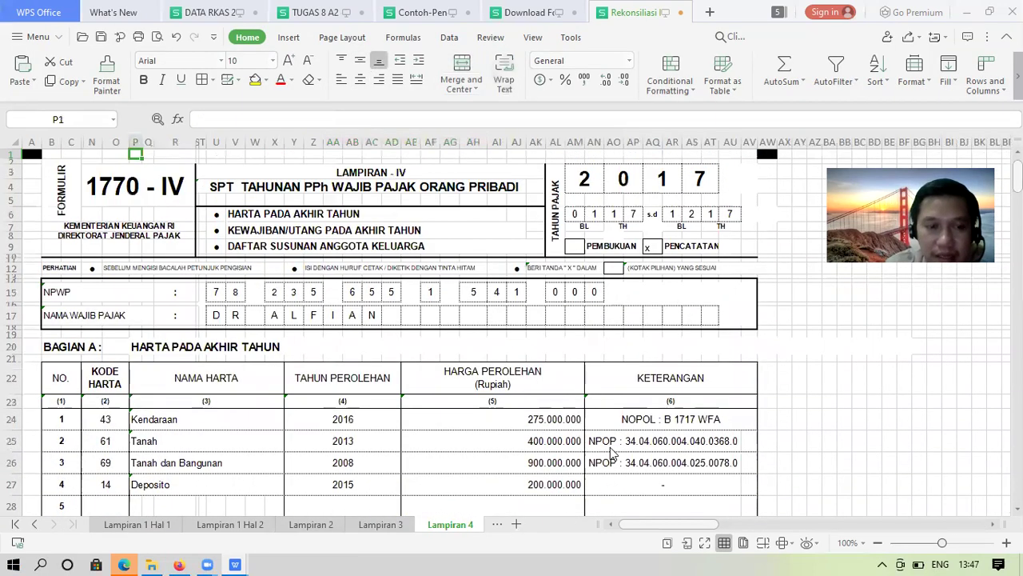
pyautogui.press('pagedown')
pyautogui.press('pagedown')
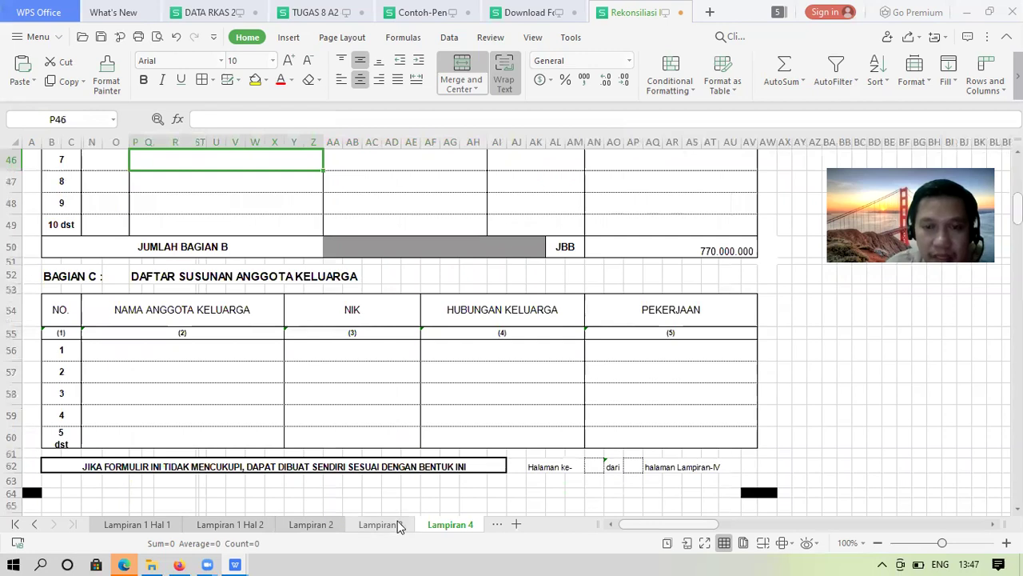
pyautogui.click(382, 525)
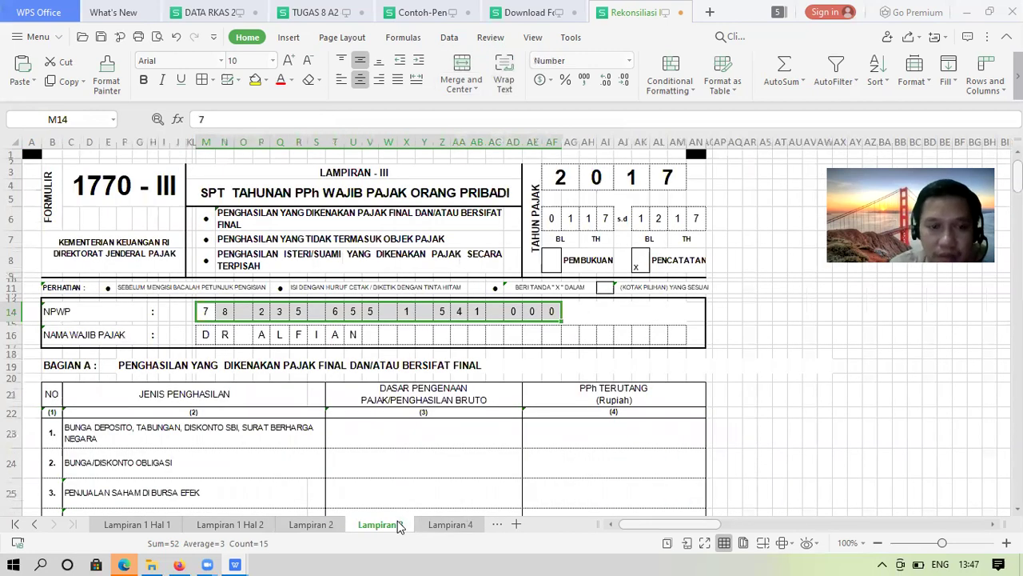
pyautogui.press('pagedown')
pyautogui.press('pagedown')
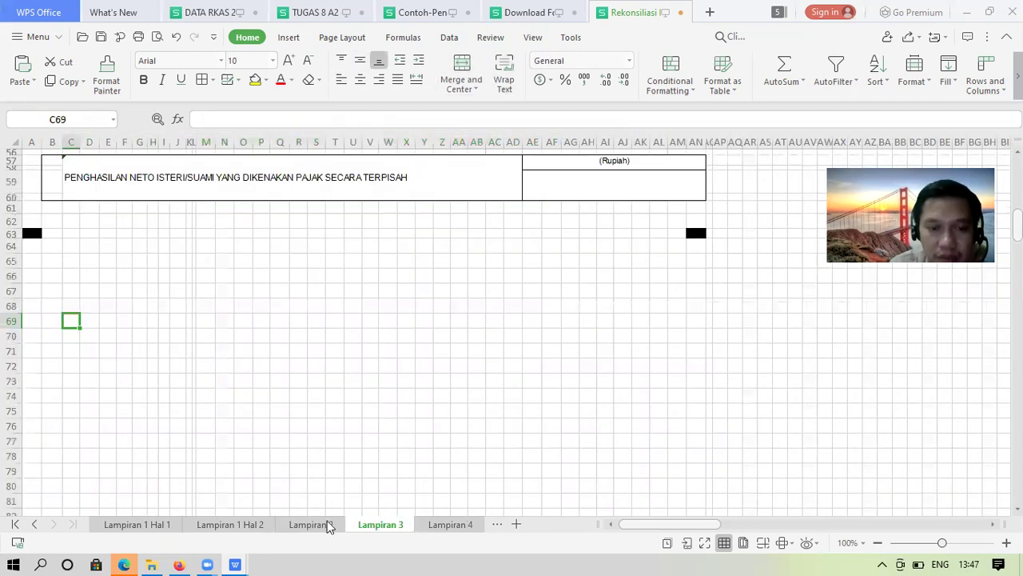
pyautogui.click(324, 525)
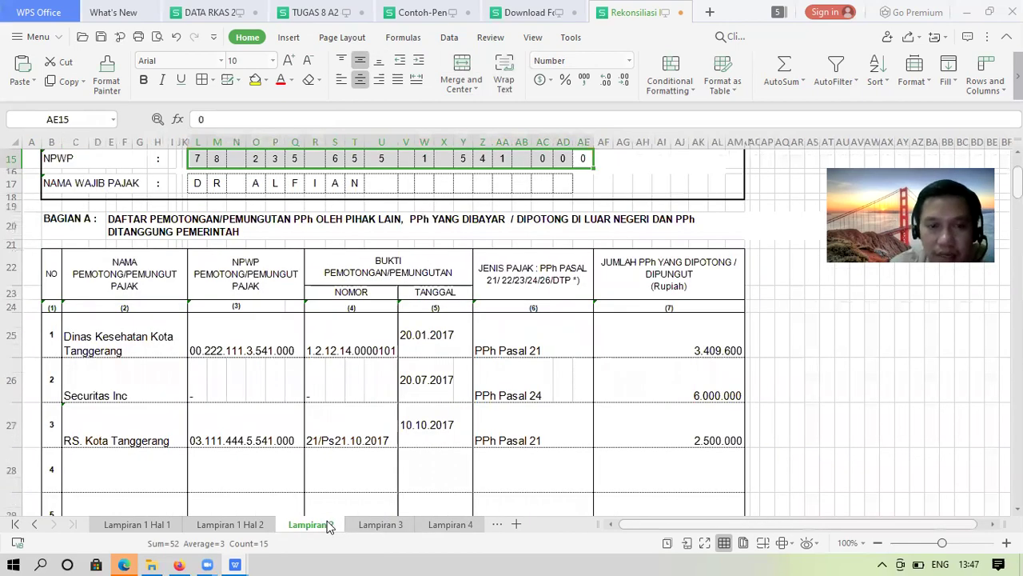
pyautogui.press('pagedown')
pyautogui.press('pagedown')
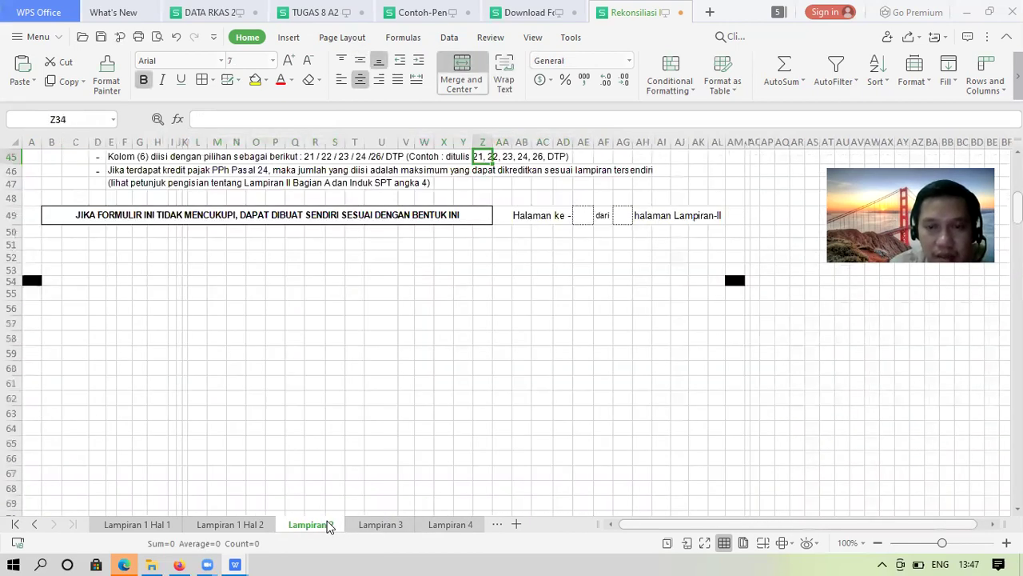
pyautogui.press('pagedown')
pyautogui.press('pageup')
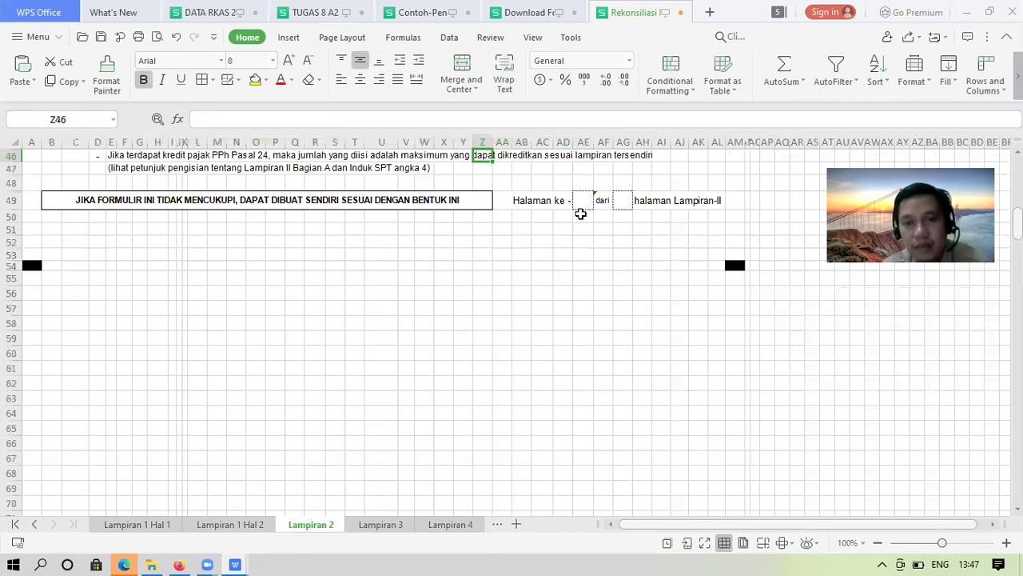
# Number the Lampiran 2 form as page 1 of 1 in AE49 and AG49
pyautogui.click(578, 200)
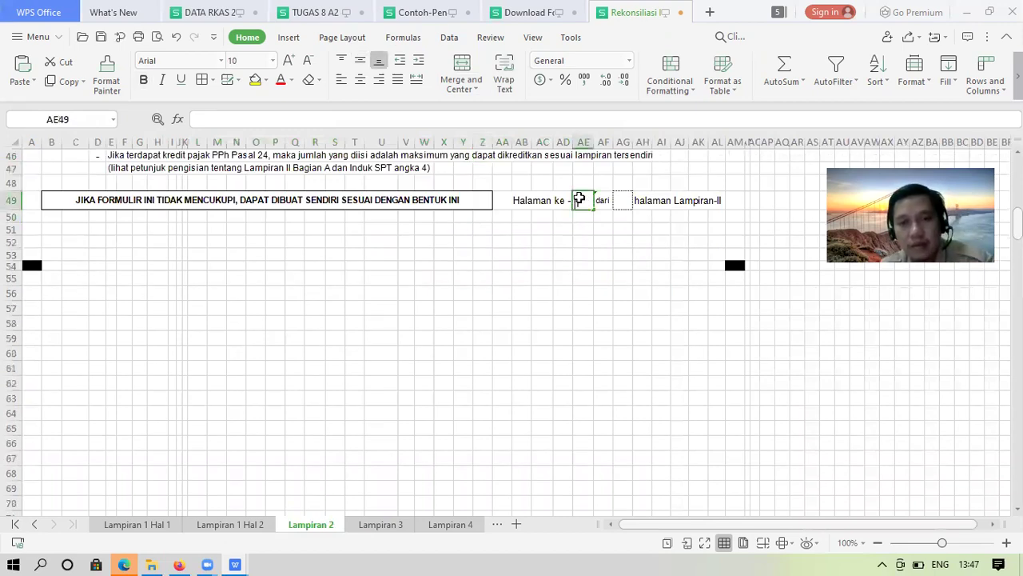
pyautogui.write('1')
pyautogui.press('Tab')
pyautogui.press('Tab')
pyautogui.write('1')
pyautogui.press('Return')
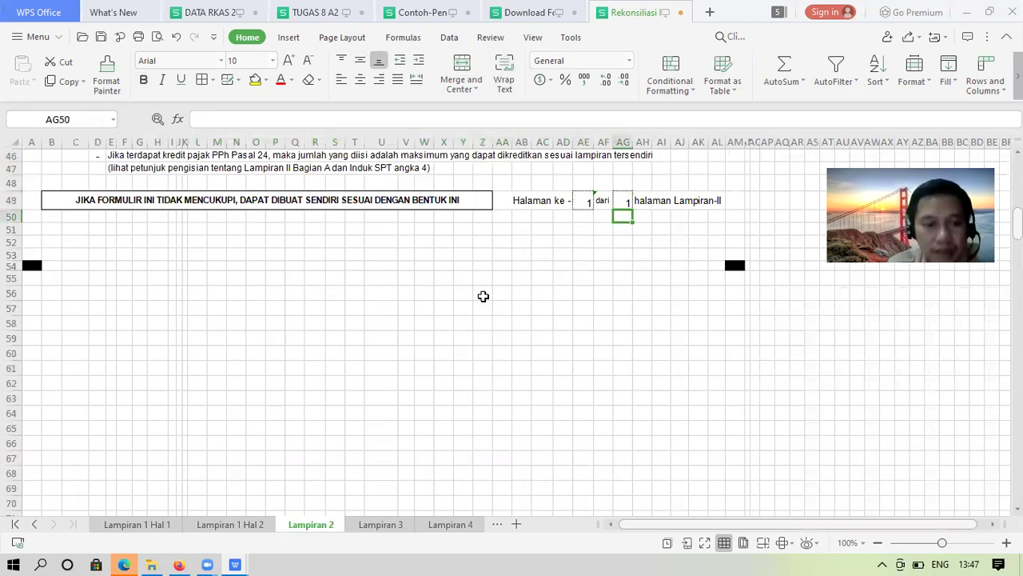
# Check the Bagian C employer and net-income entries on the Lampiran 1 Hal 2 sheet
pyautogui.click(253, 525)
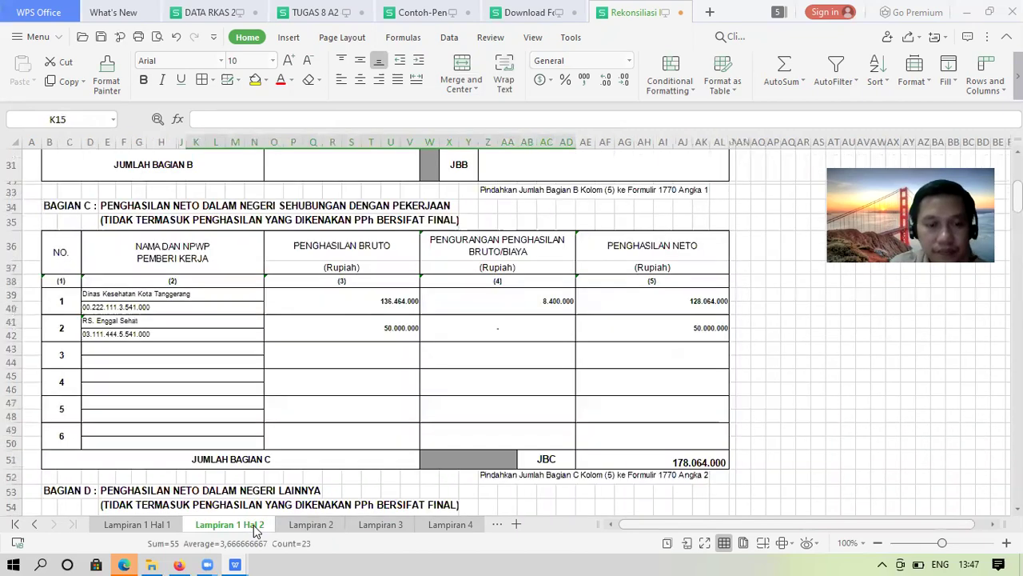
pyautogui.click(652, 398)
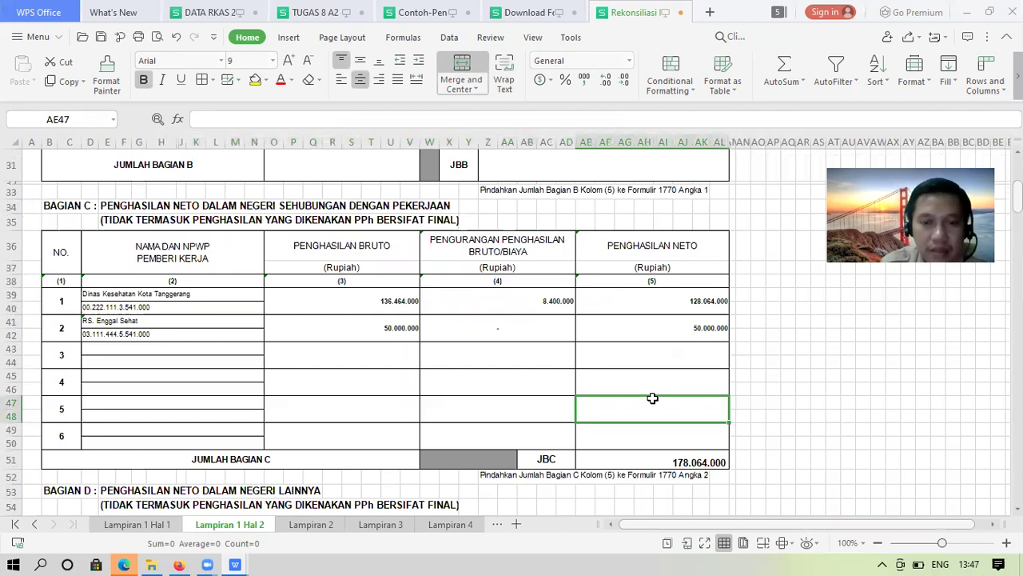
pyautogui.press('Left')
pyautogui.press('Up')
pyautogui.scroll(1, 652, 398)
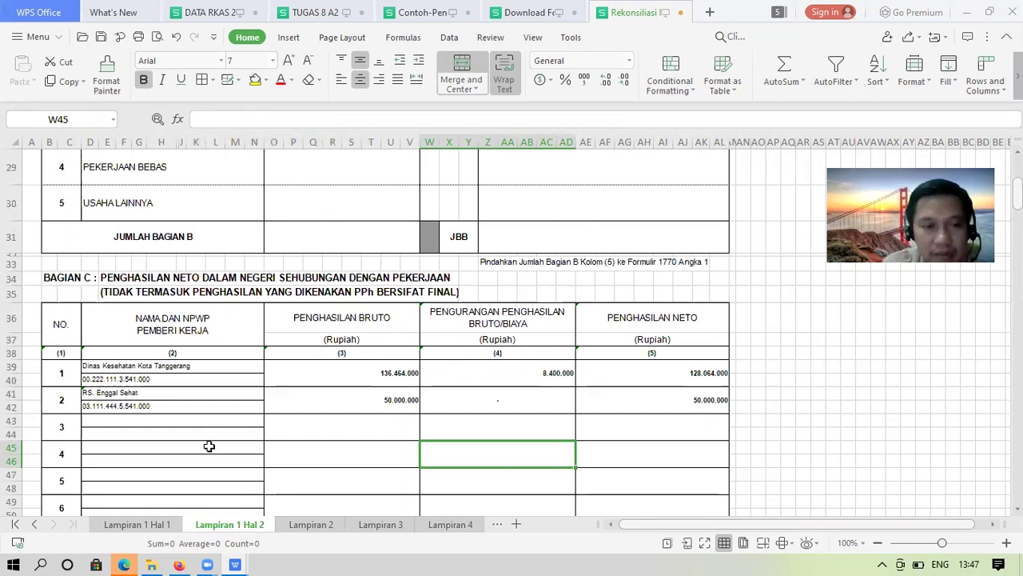
pyautogui.click(186, 426)
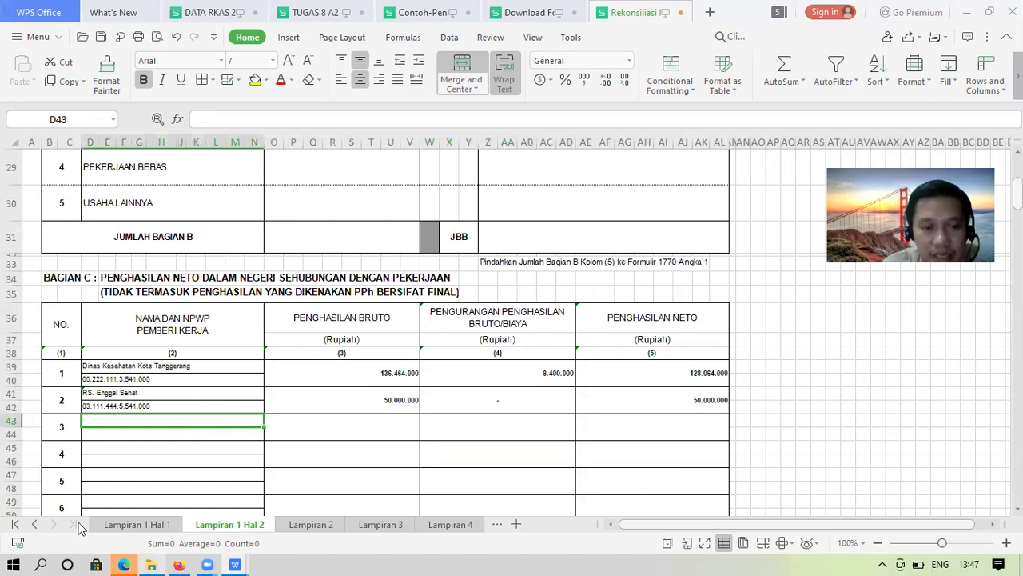
pyautogui.click(34, 523)
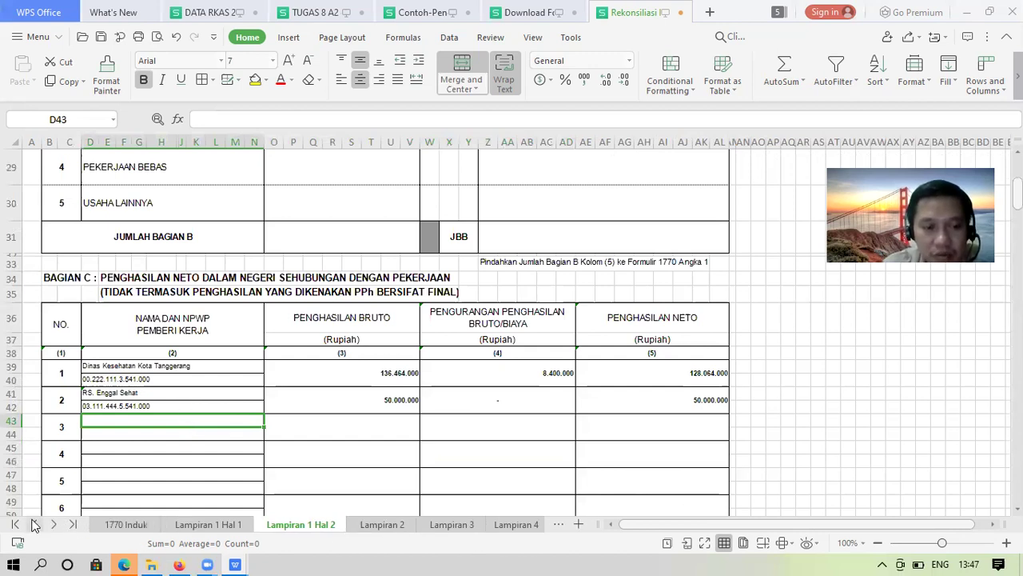
# Inspect the 1770 Induk formulas behind 192.459.600, 204.369.200 and 11.909.600, then return to Rekonsiliasi Fiskal
pyautogui.click(232, 523)
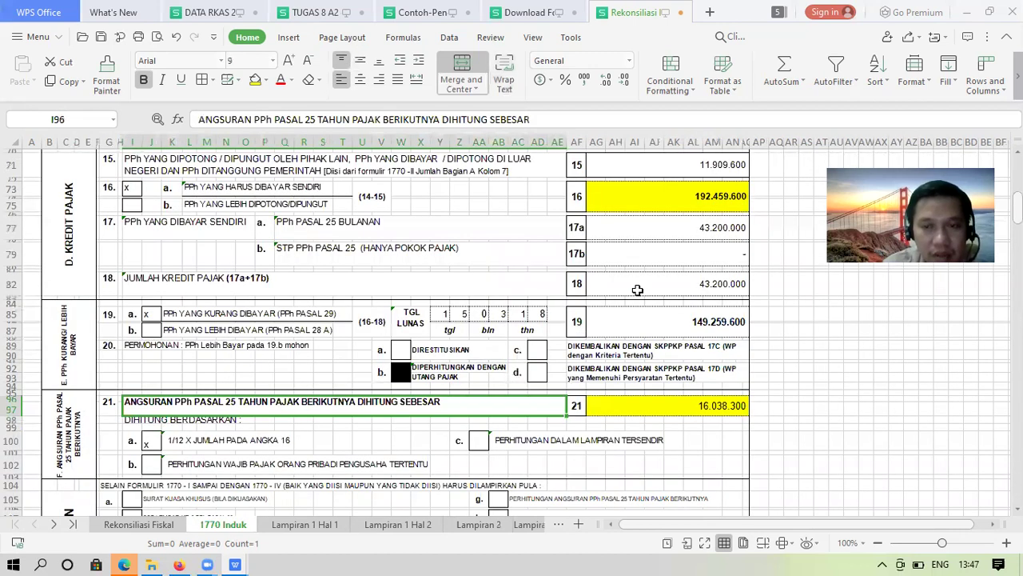
pyautogui.click(624, 209)
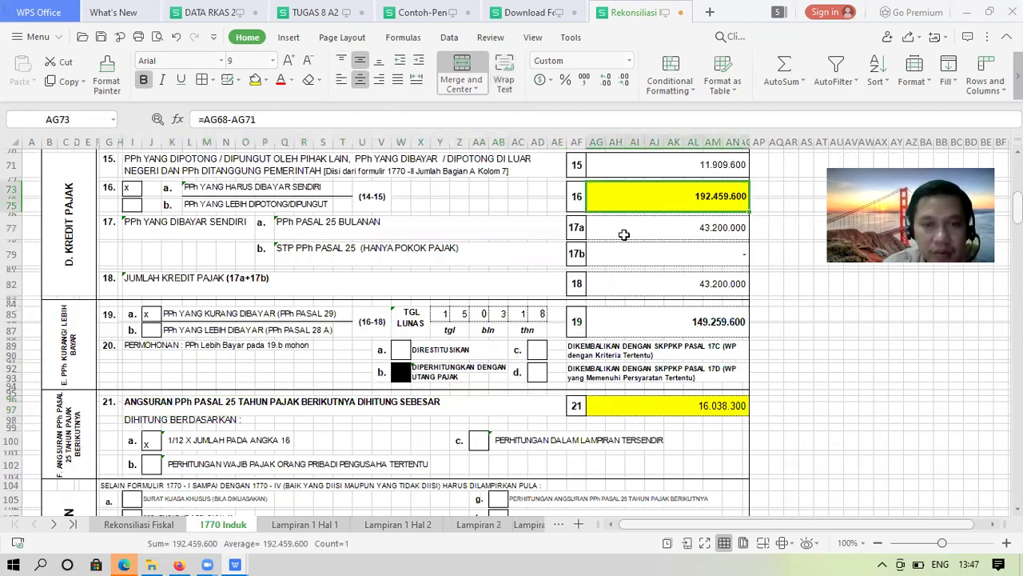
pyautogui.press('Up')
pyautogui.press('Up')
pyautogui.press('Up')
pyautogui.press('Up')
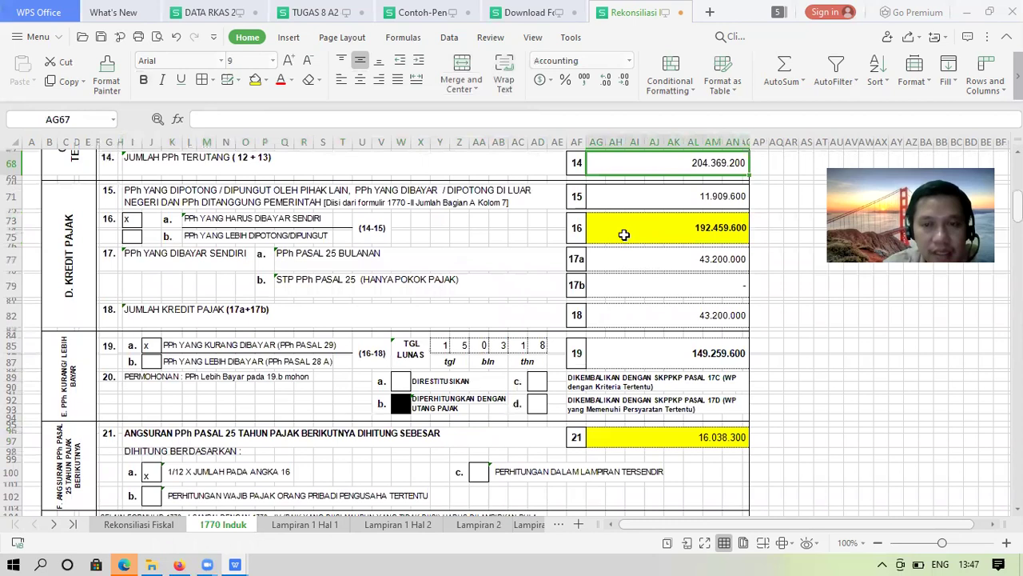
pyautogui.press('Down')
pyautogui.click(677, 195)
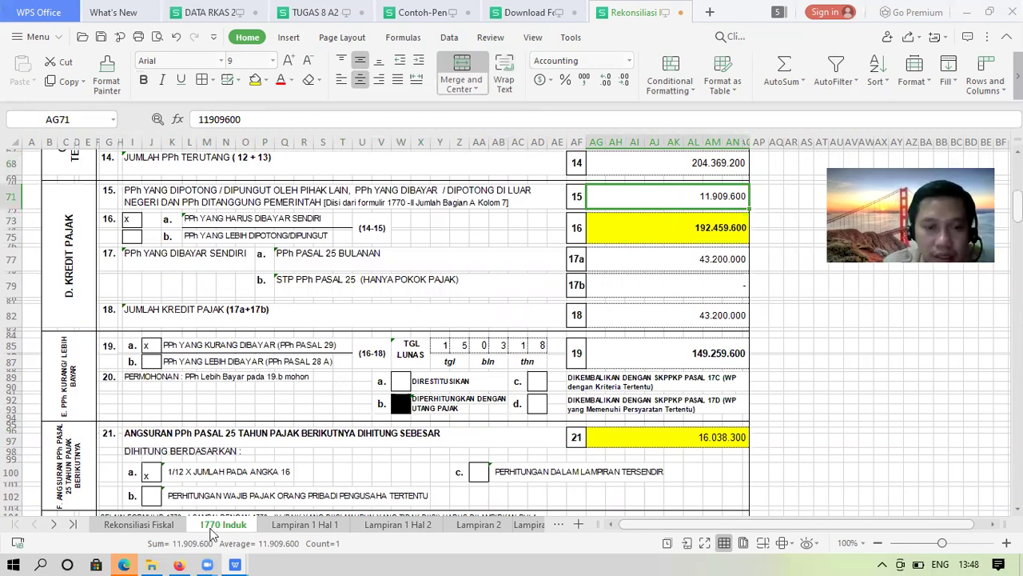
pyautogui.click(145, 524)
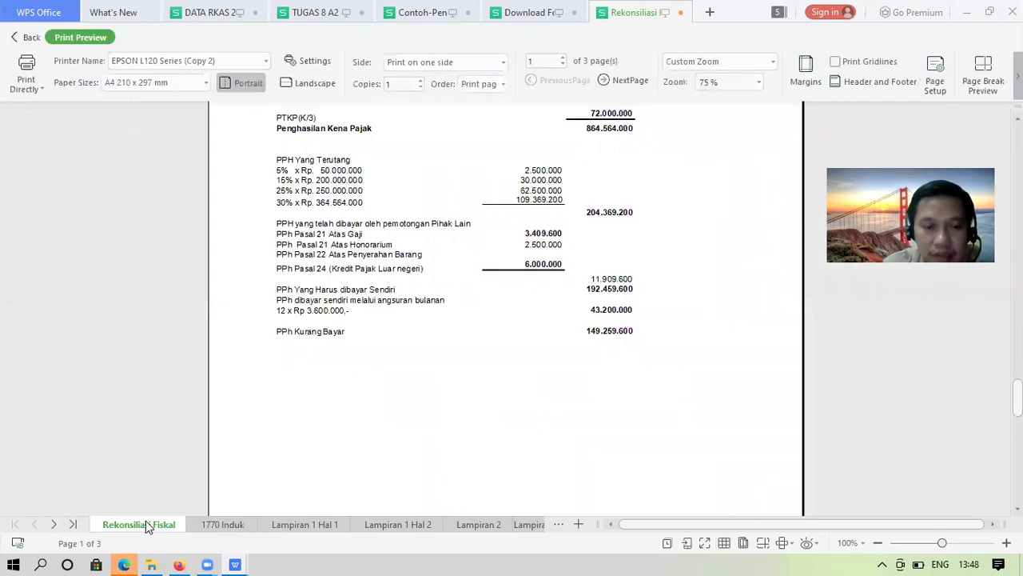